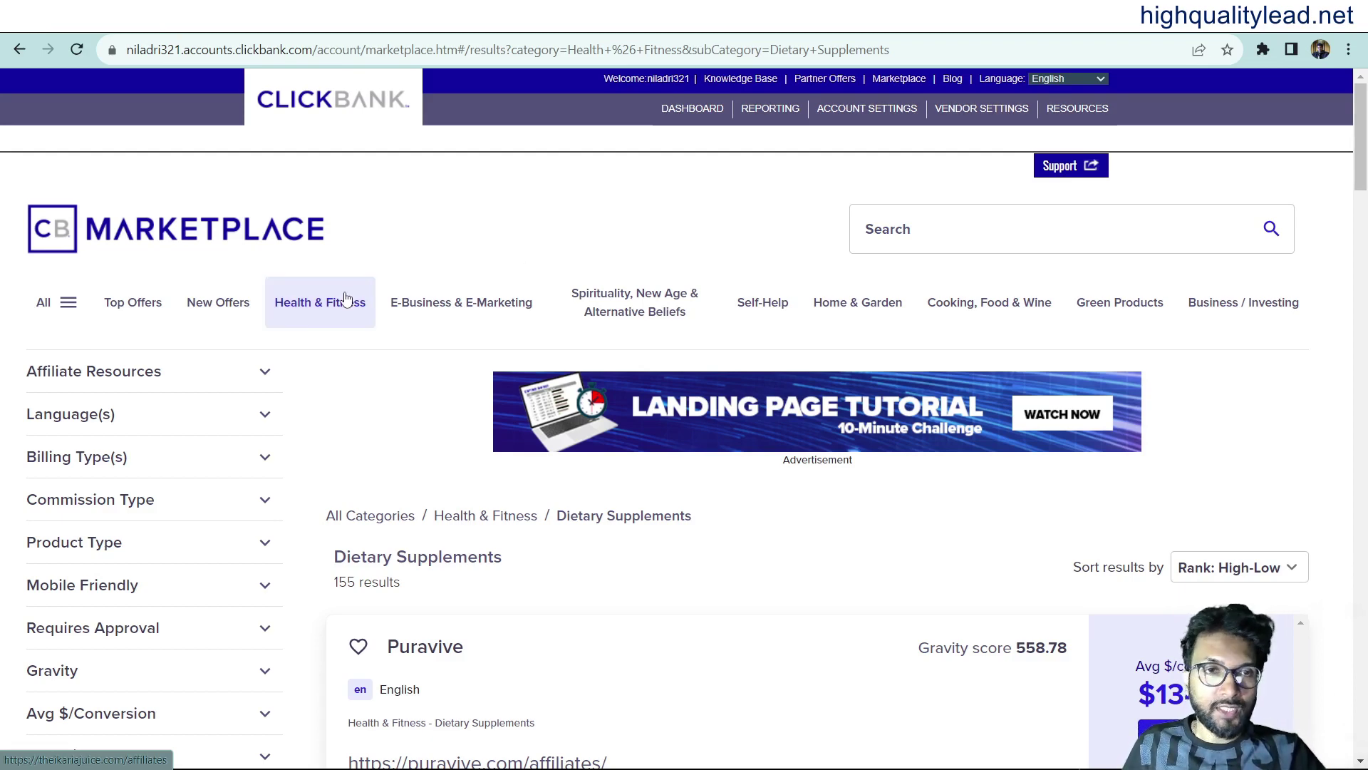
Filter ClickBank offers to Health & Fitness > Dietary Supplements and scroll to Ikaria Juice.
click(307, 306)
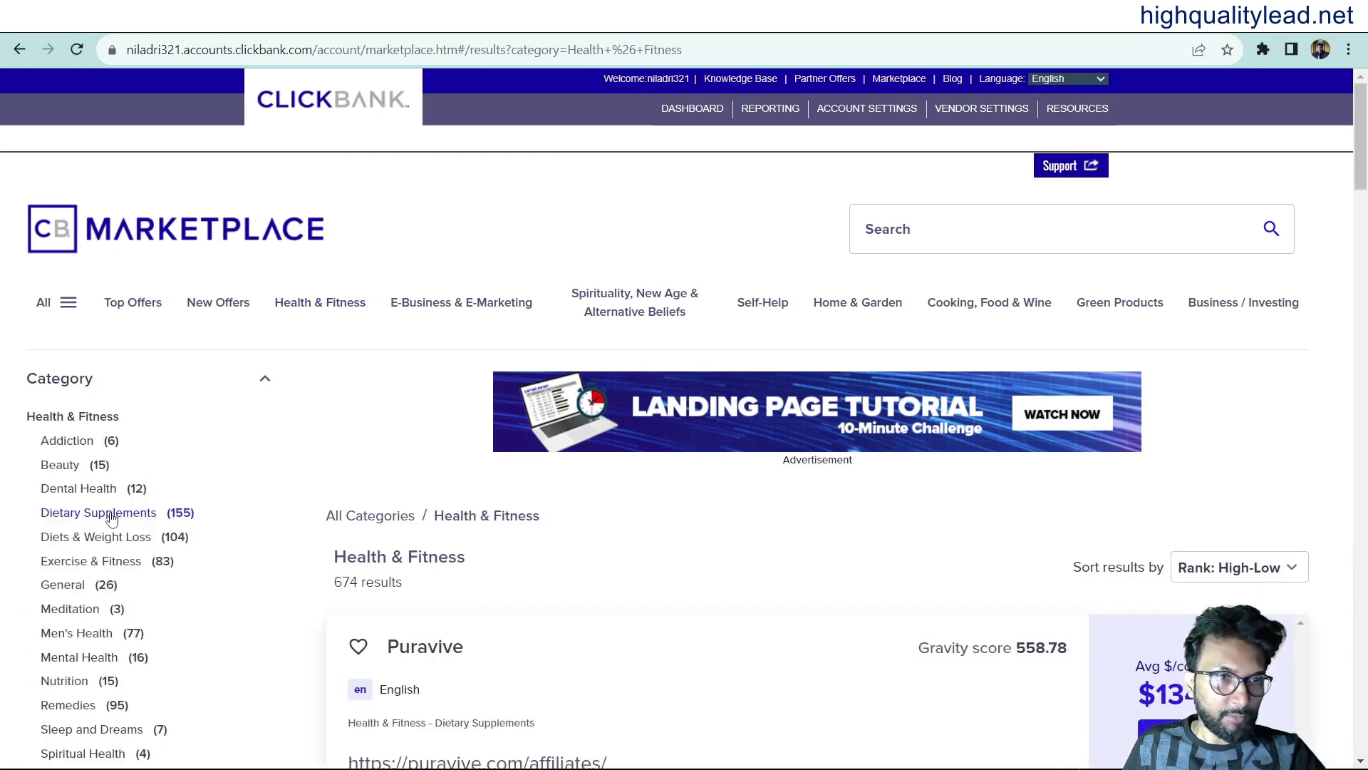
click(112, 518)
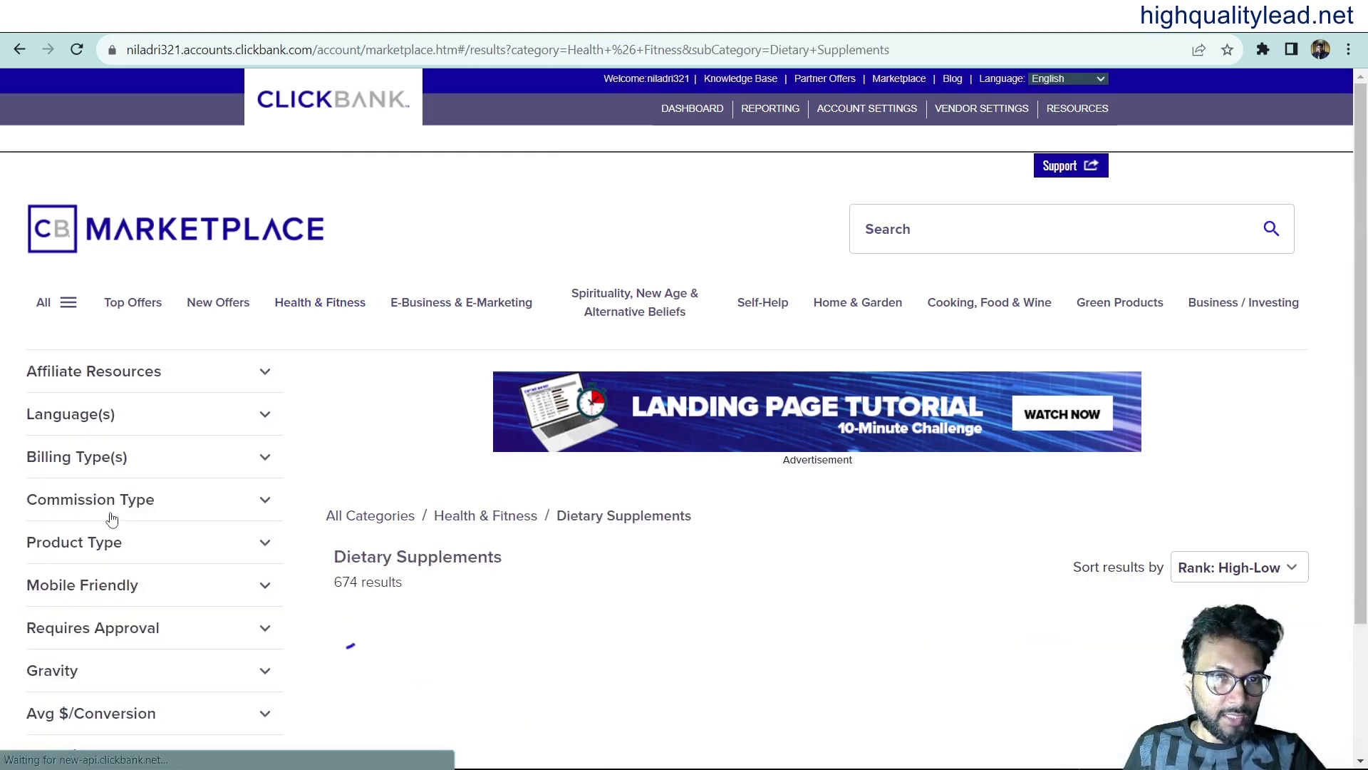
scroll(767, 477, down, 3)
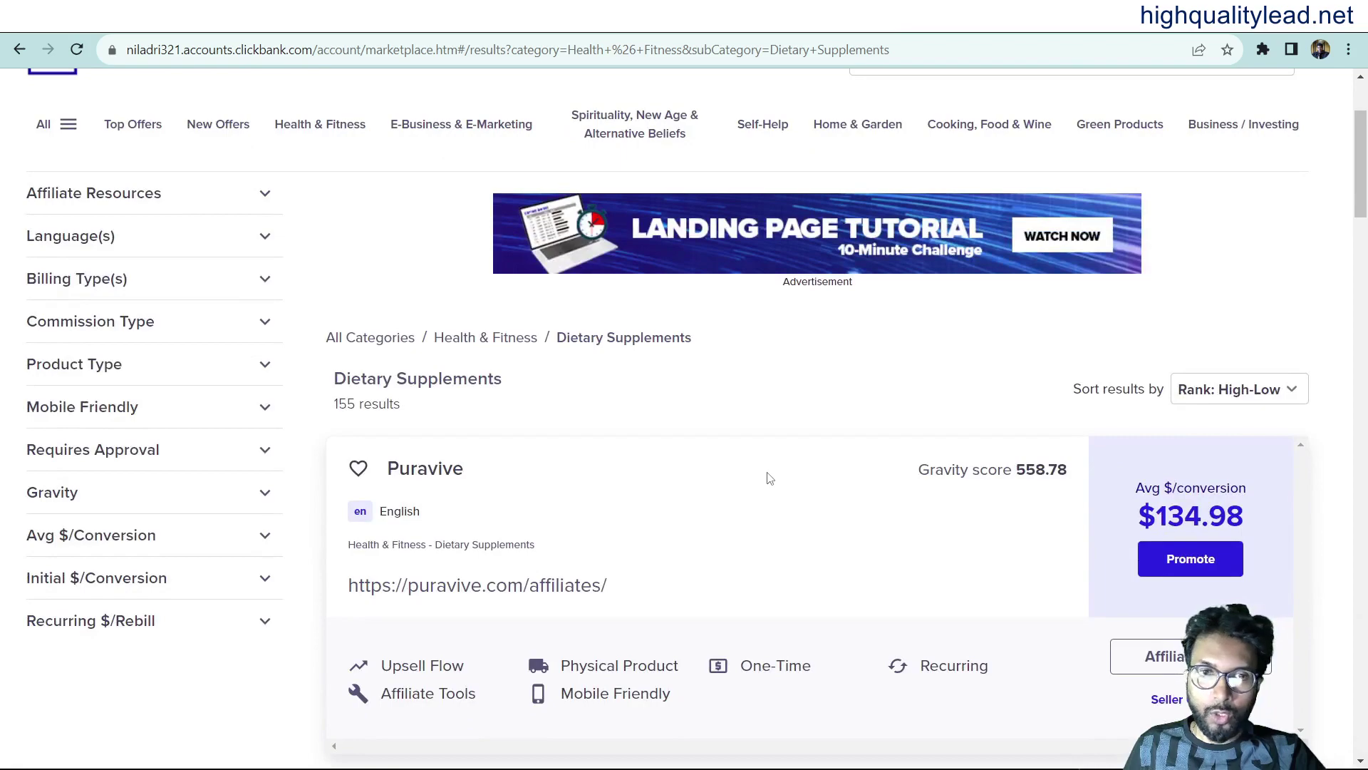
scroll(768, 477, down, 7)
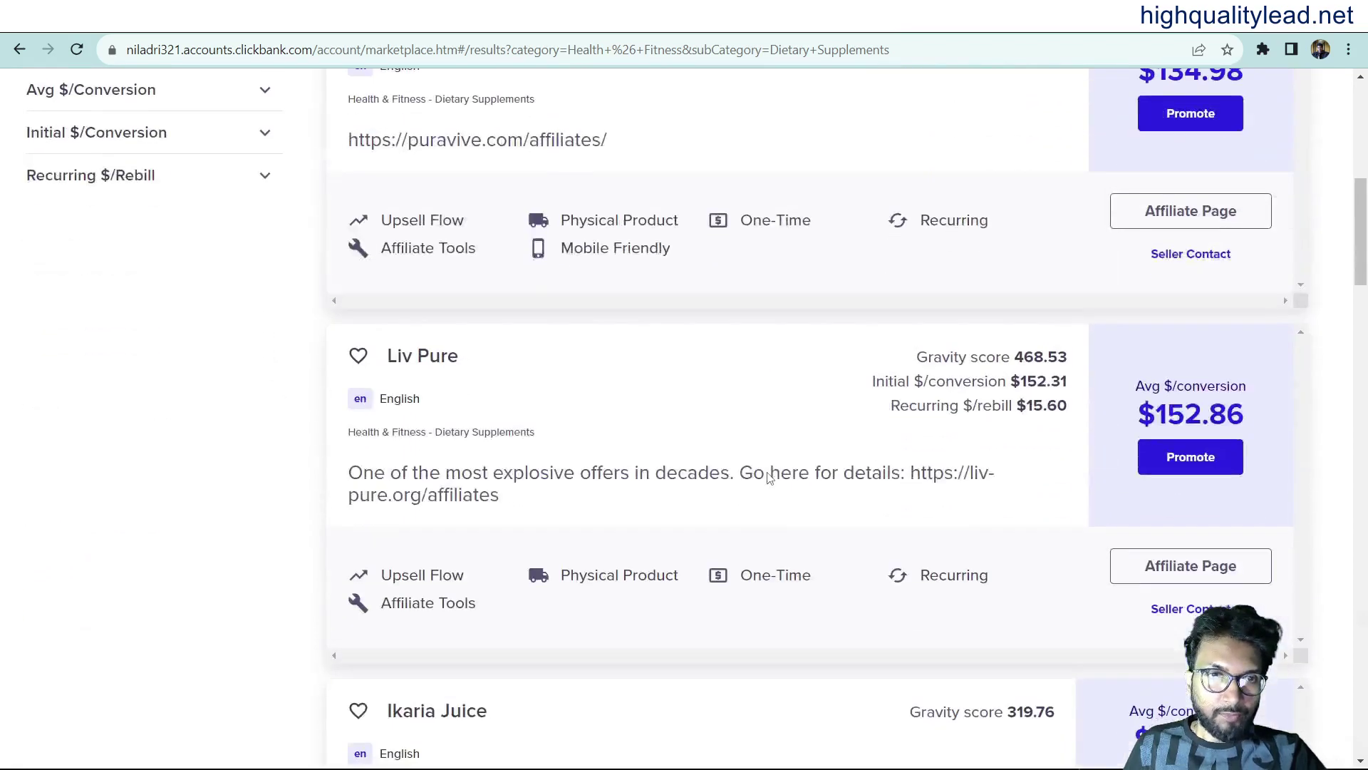
scroll(768, 473, down, 9)
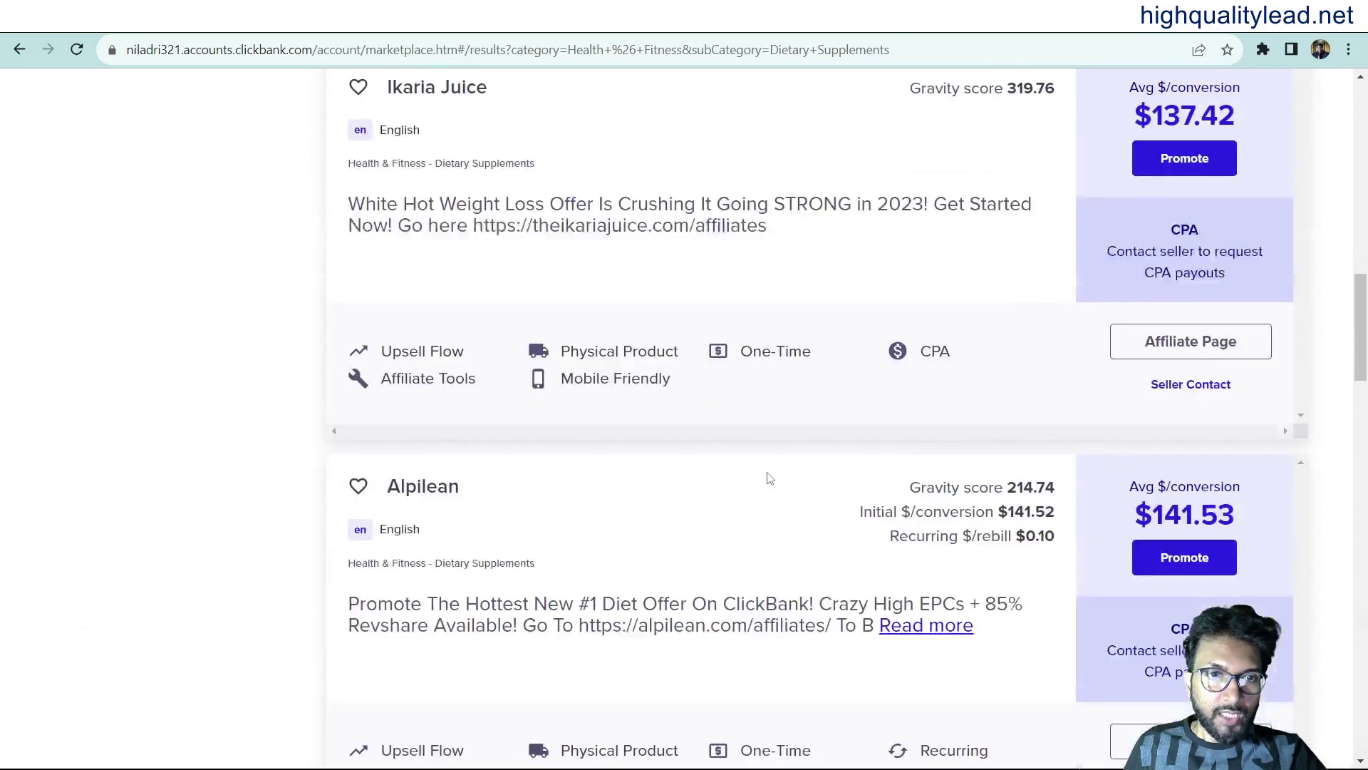
scroll(769, 477, down, 4)
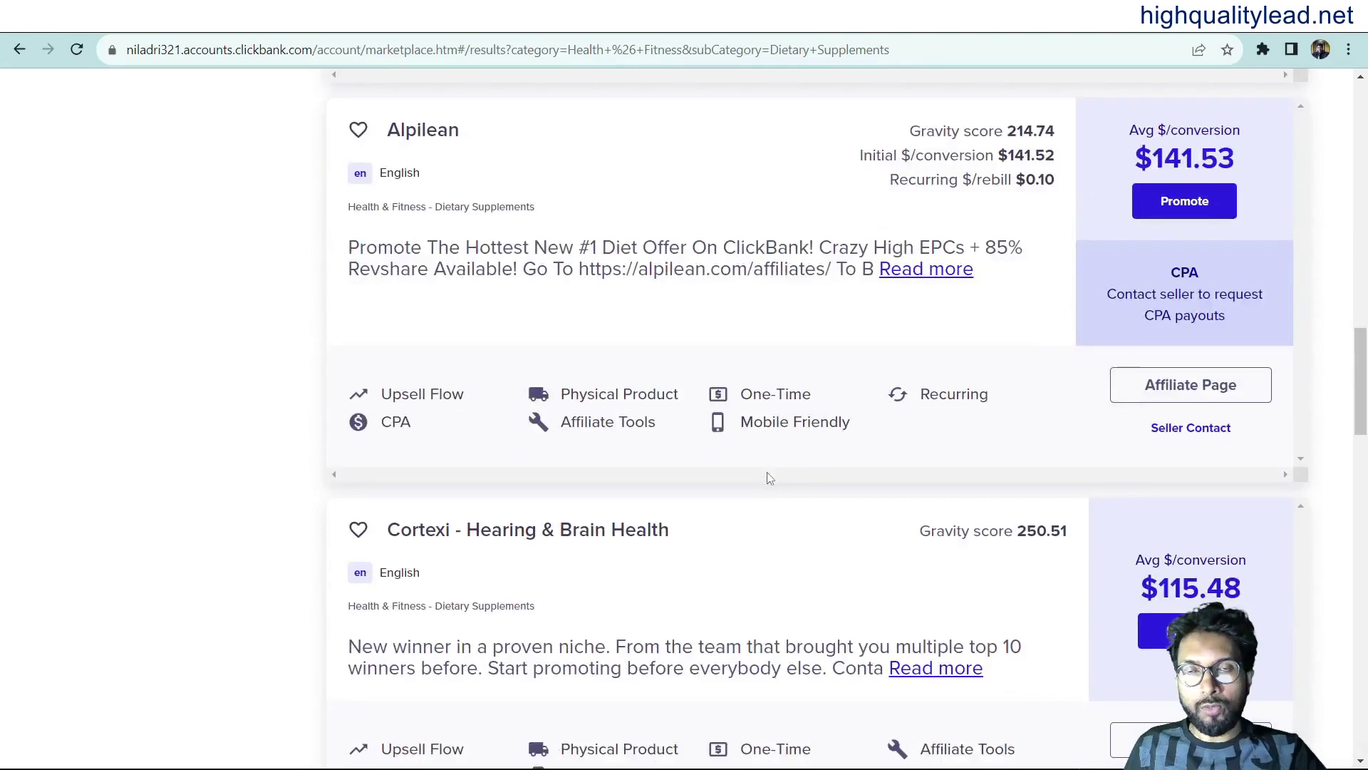
scroll(769, 478, up, 1)
scroll(769, 477, up, 8)
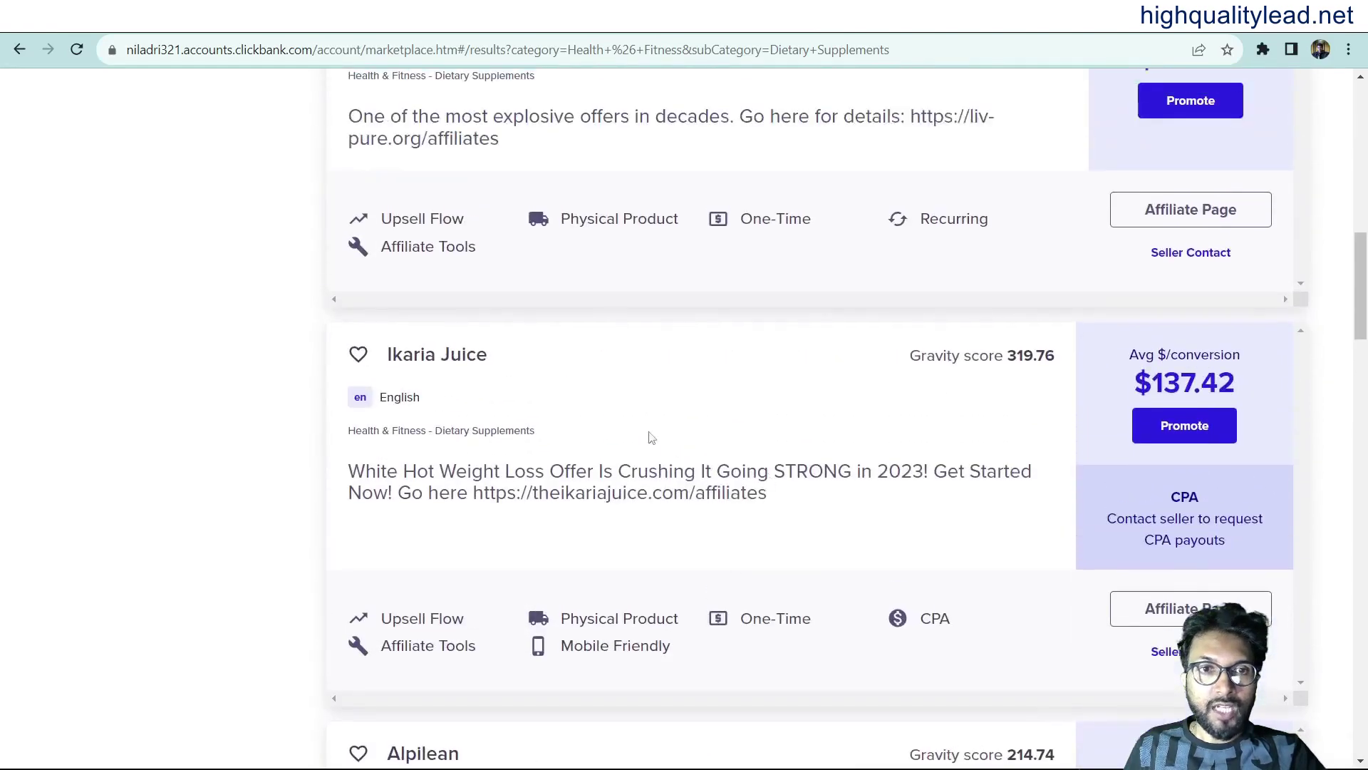
Open Ikaria Juice's affiliate page (theikariajuice.com/affiliates) in a new browser tab.
click(457, 358)
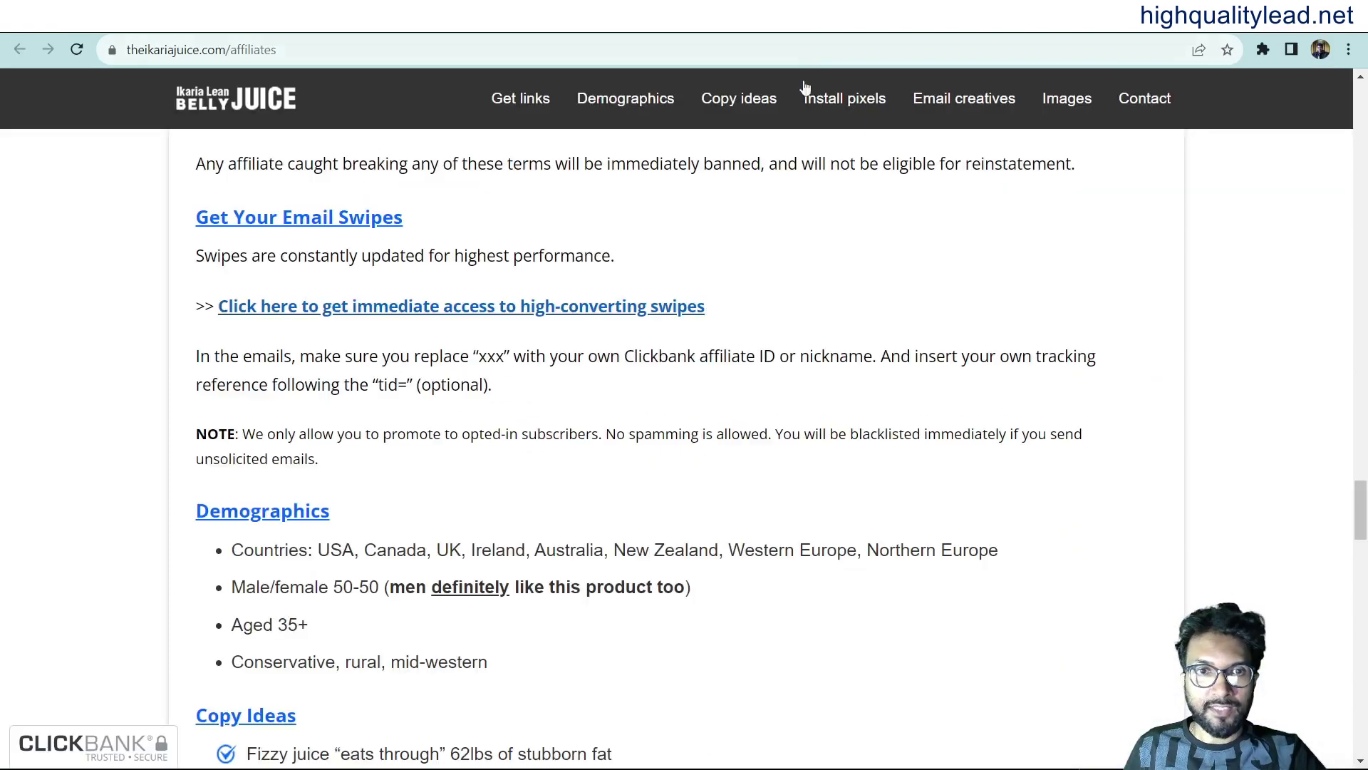
scroll(804, 526, up, 2)
scroll(804, 526, up, 15)
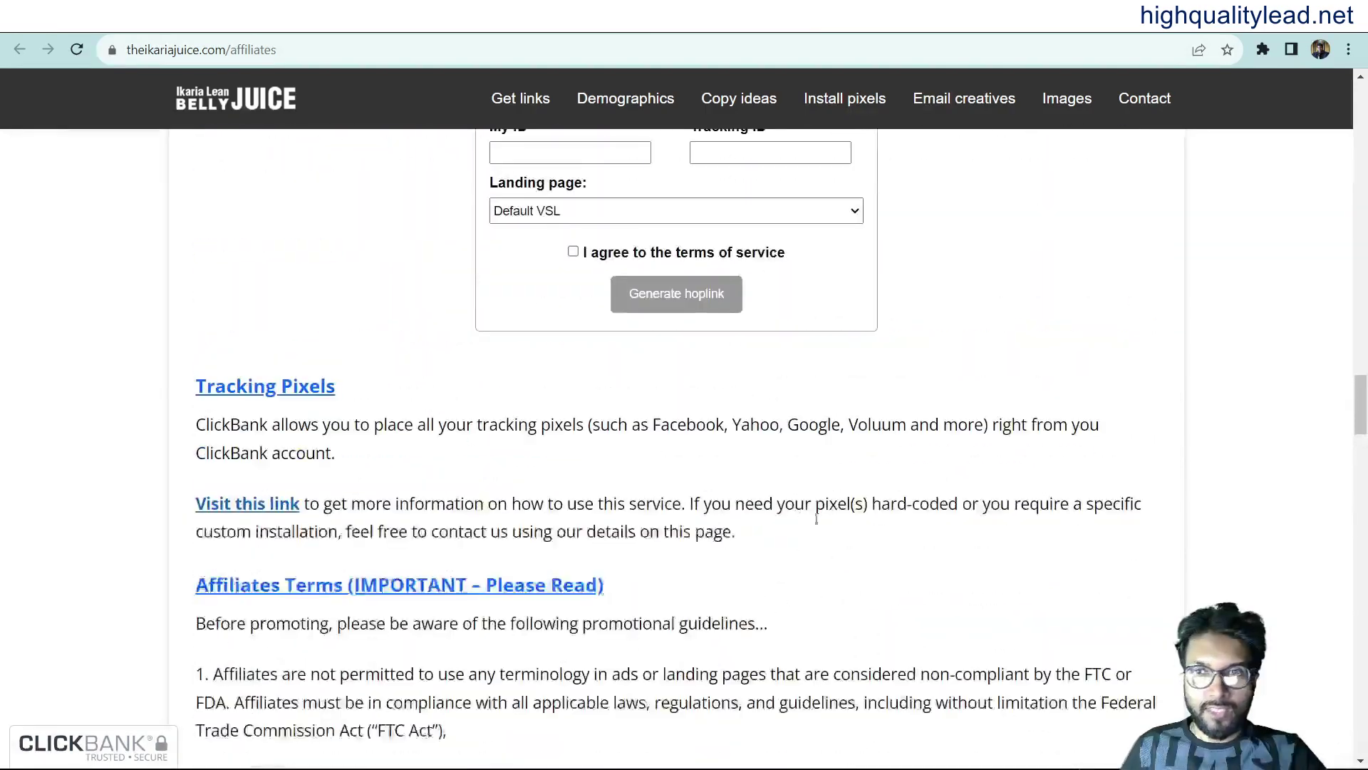
drag(1361, 406, 1361, 114)
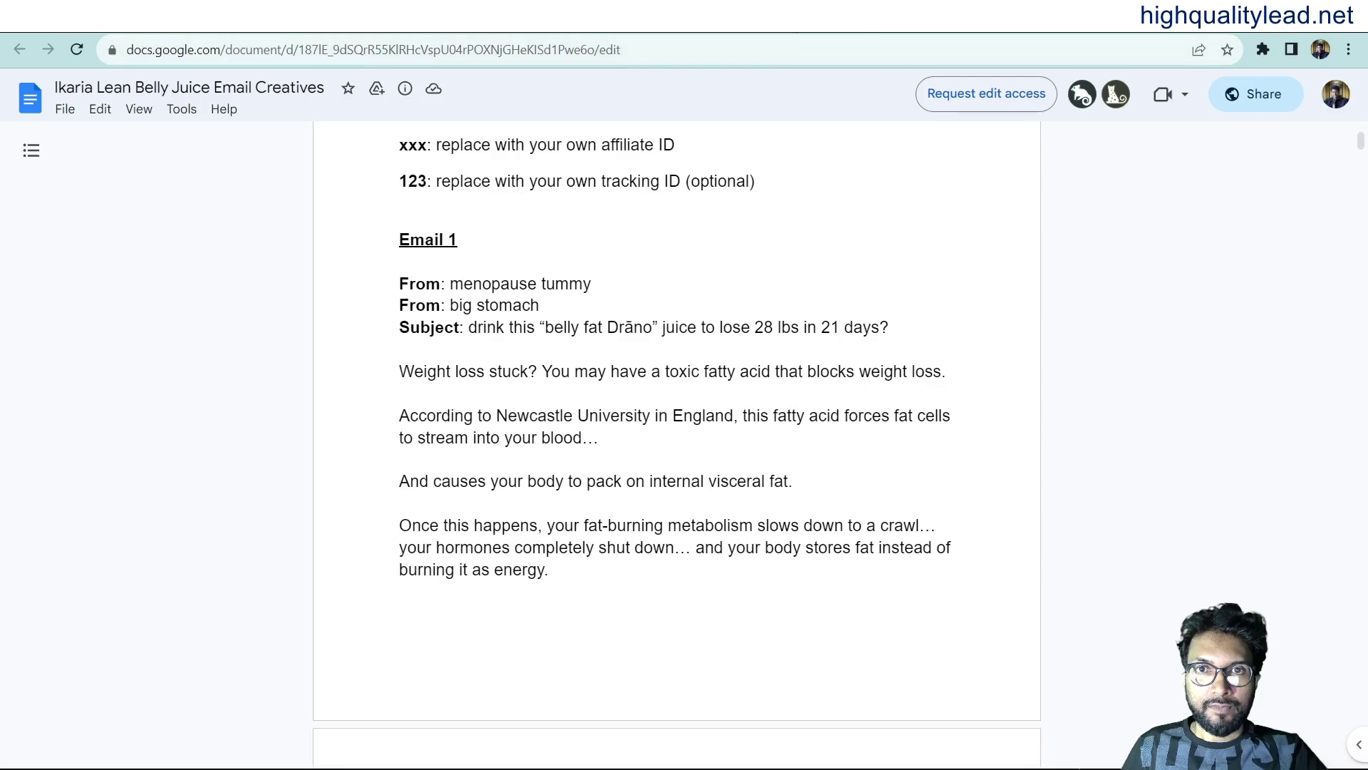
click(820, 14)
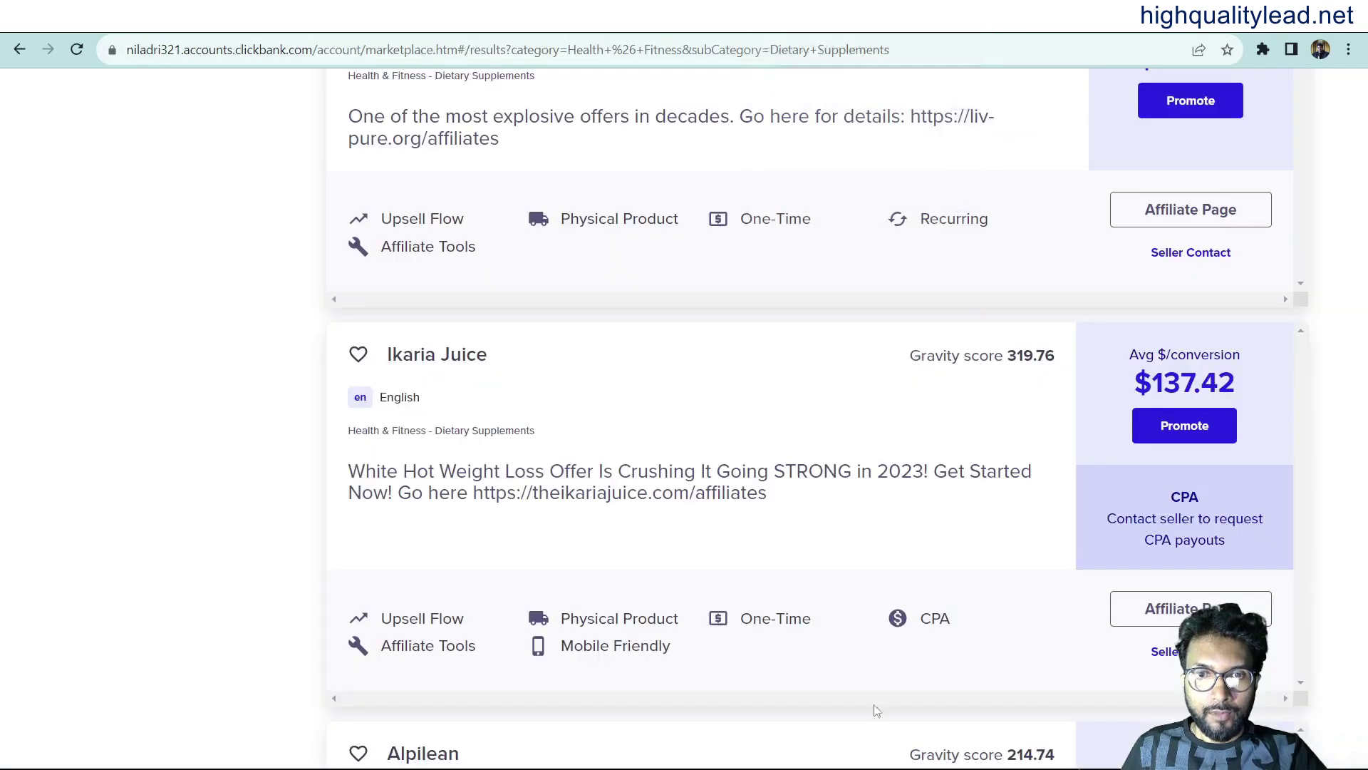
right_click(1171, 613)
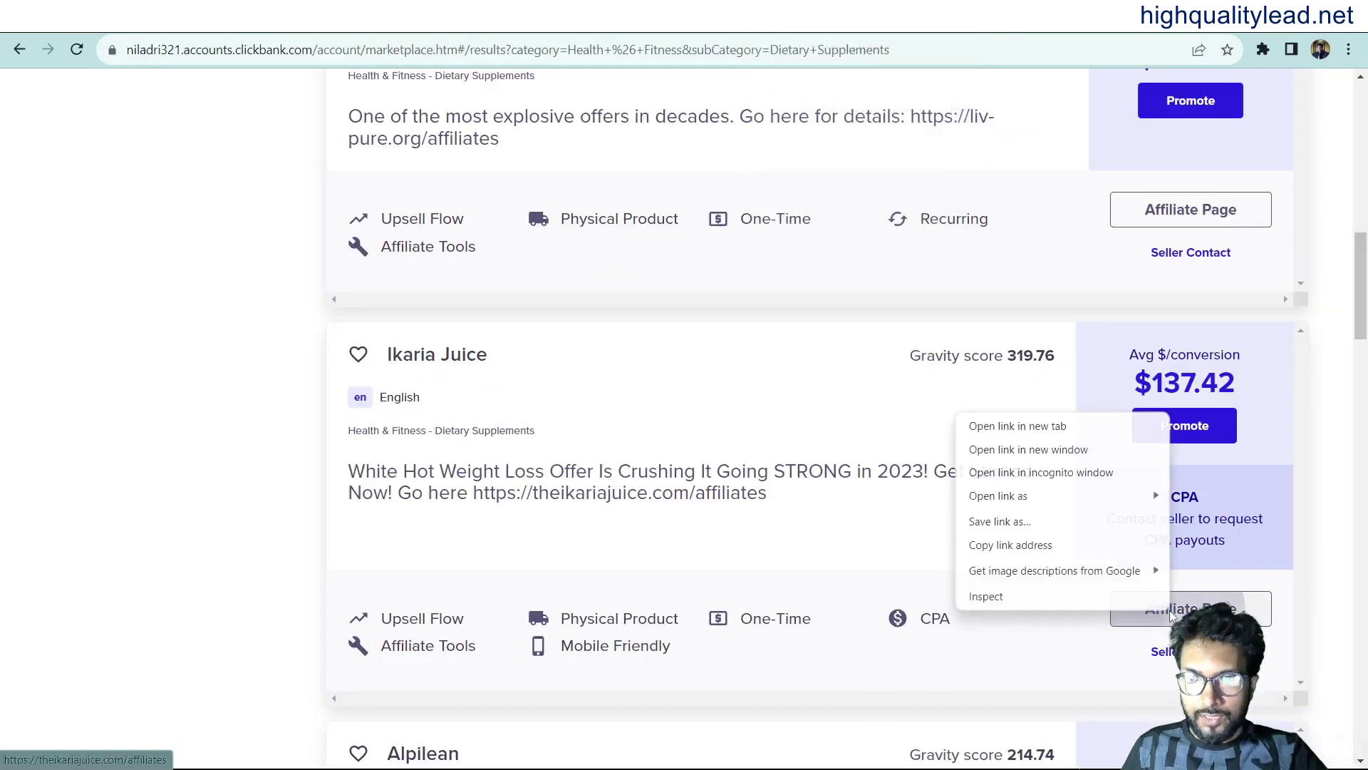
click(1011, 427)
Read through the Ikaria Lean Belly Juice affiliate info, then open the high-converting email swipes link.
key(ctrl+Tab)
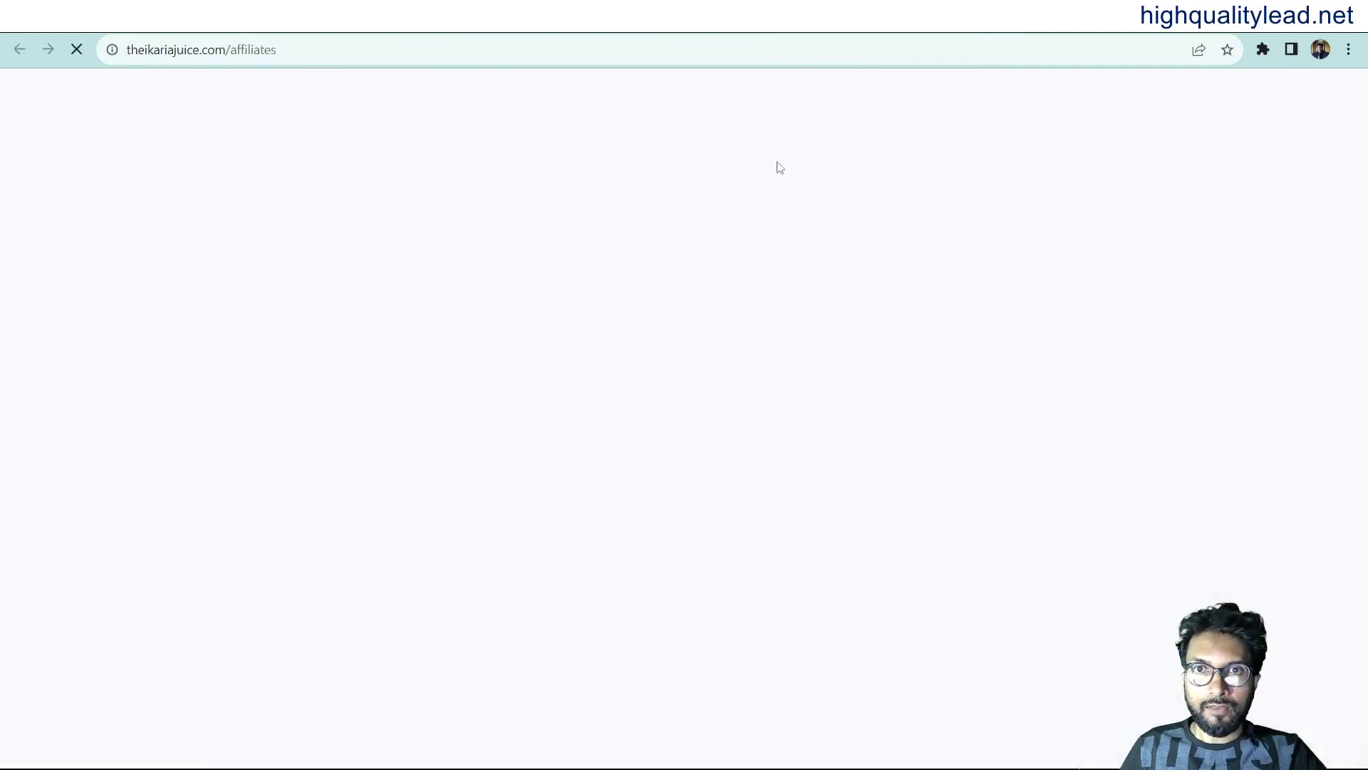
scroll(969, 549, down, 5)
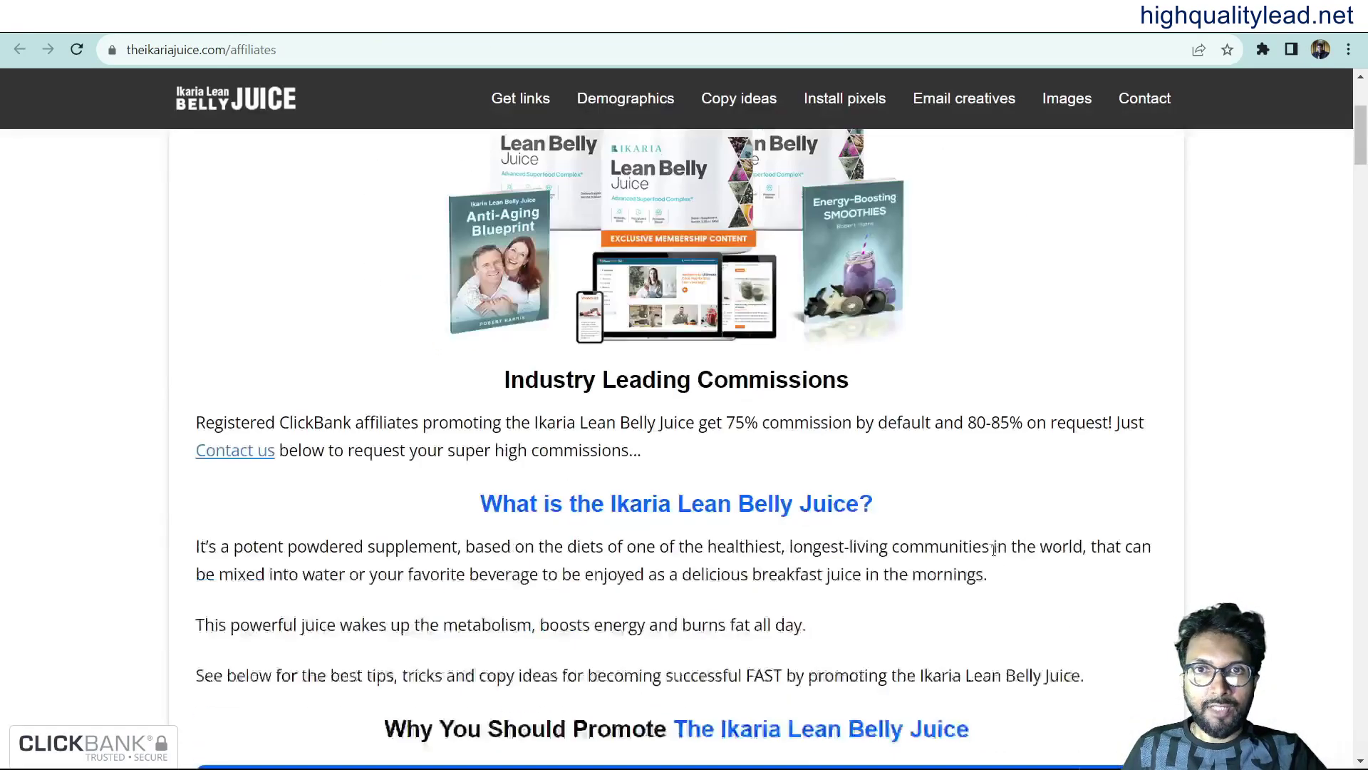
scroll(950, 540, down, 9)
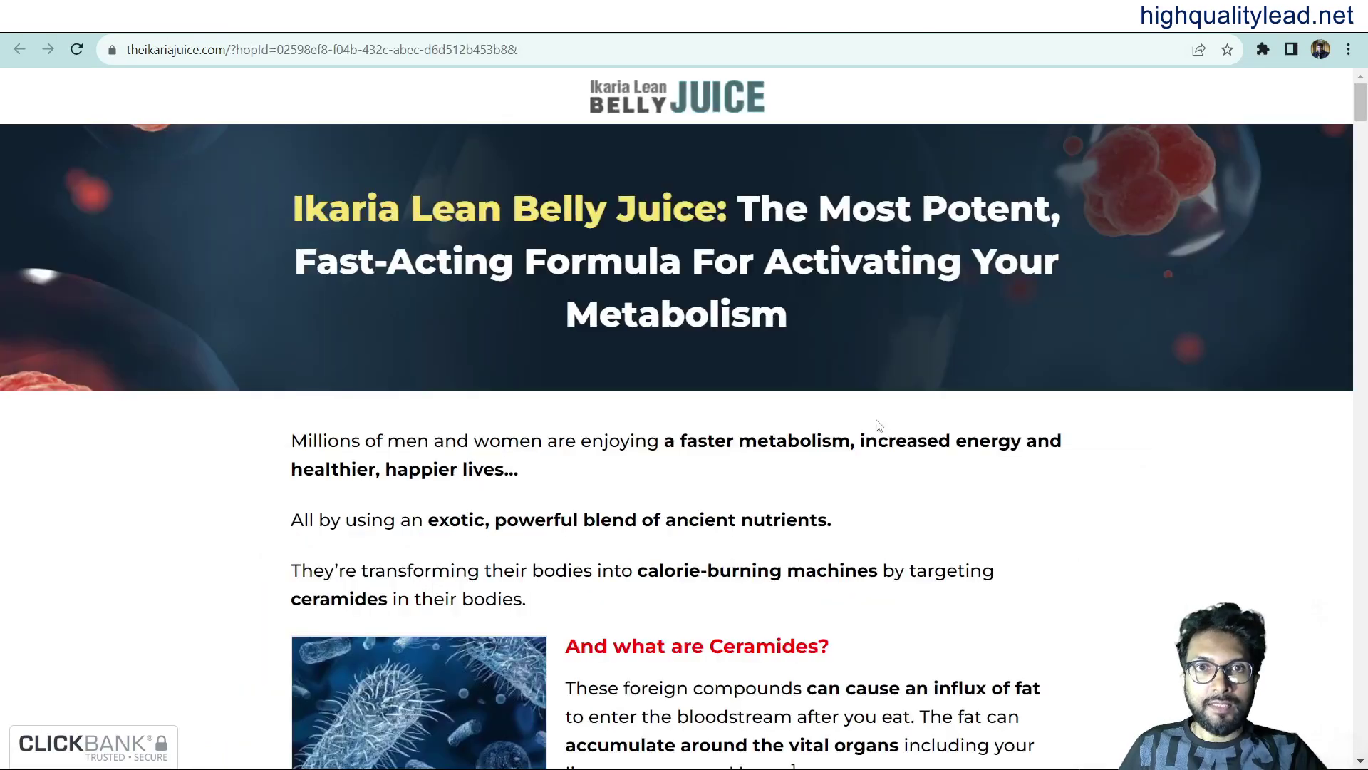
scroll(876, 425, down, 8)
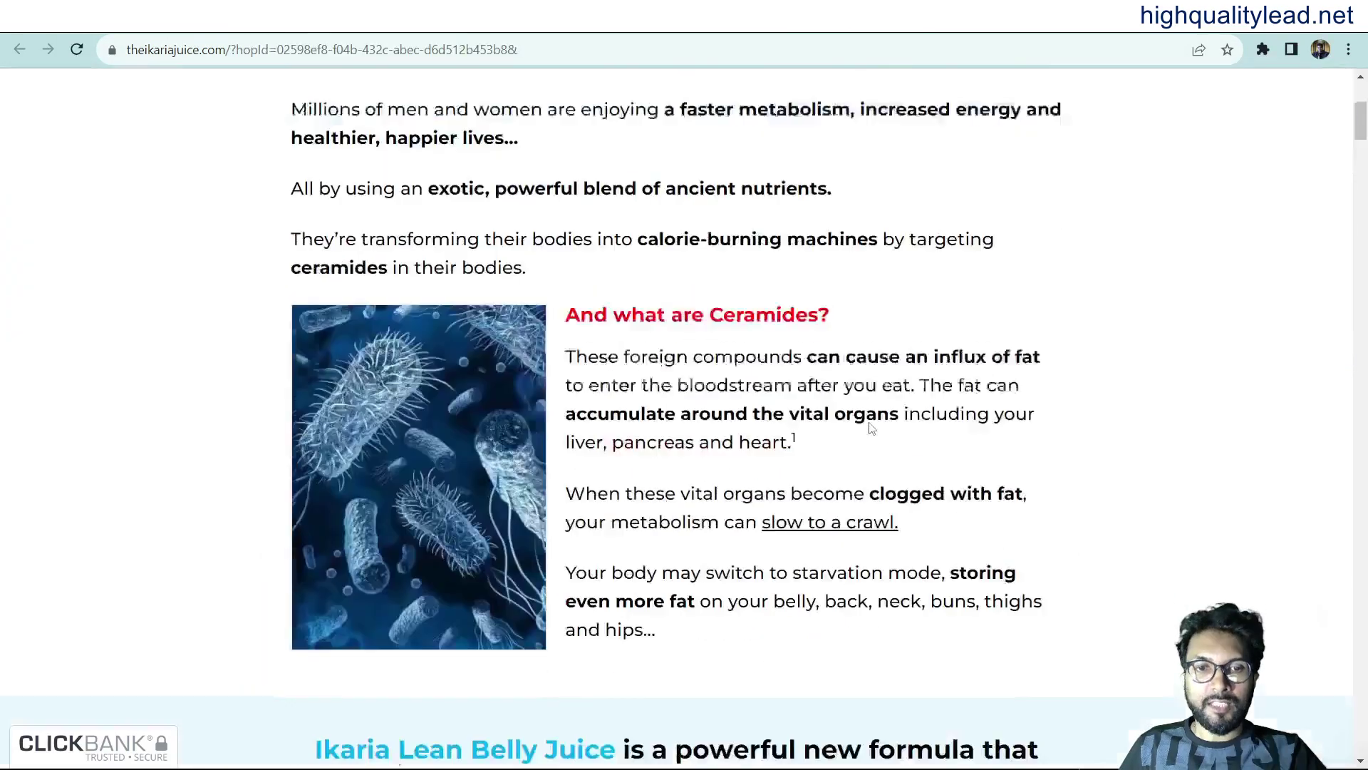
scroll(871, 427, up, 8)
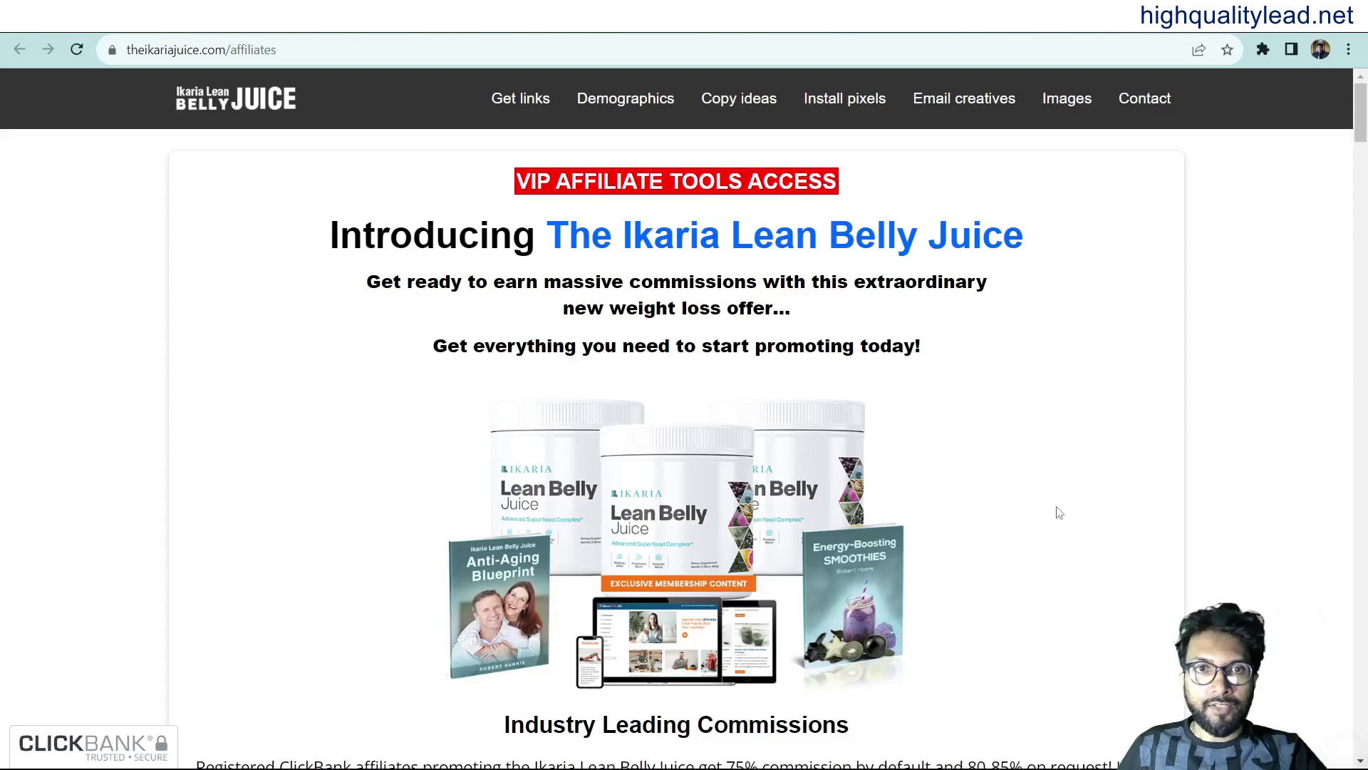
scroll(1059, 511, down, 15)
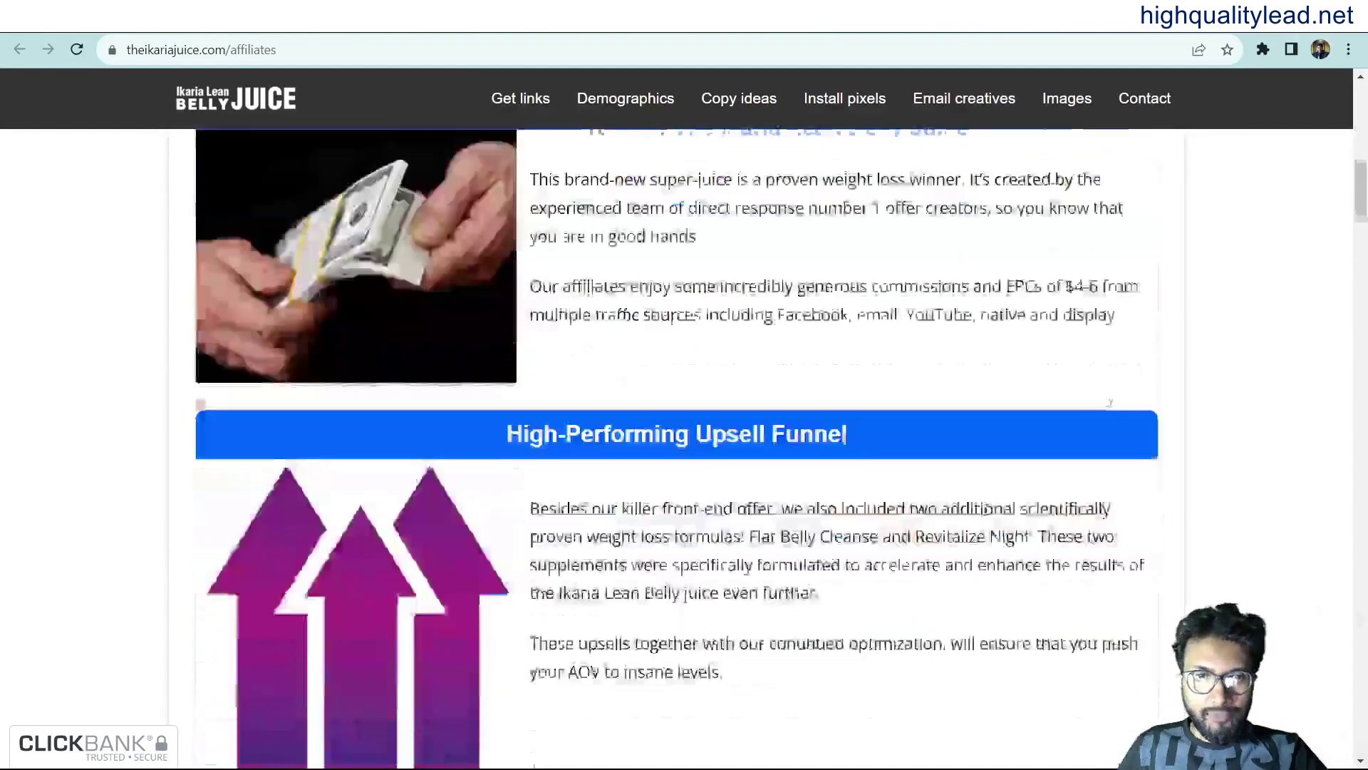
scroll(979, 505, down, 20)
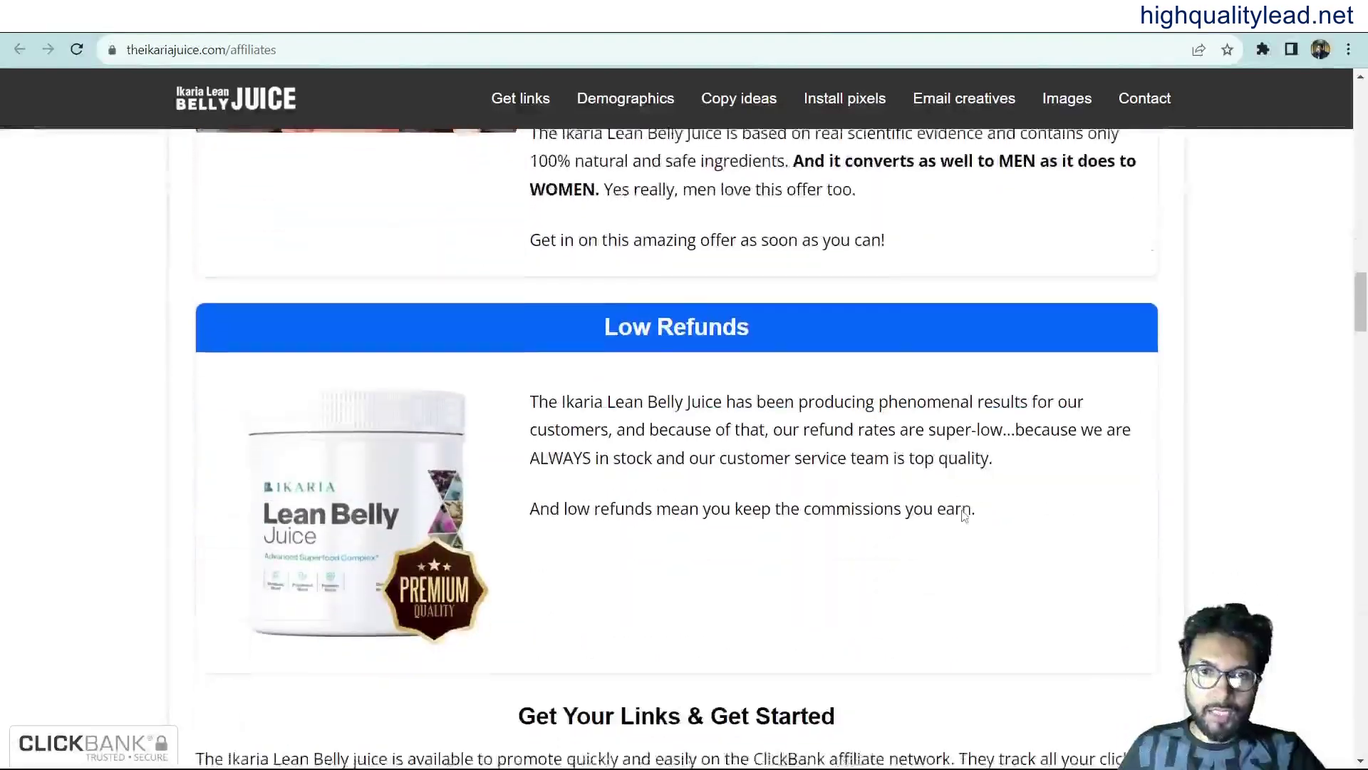
scroll(964, 515, down, 3)
scroll(964, 516, up, 3)
scroll(963, 515, down, 9)
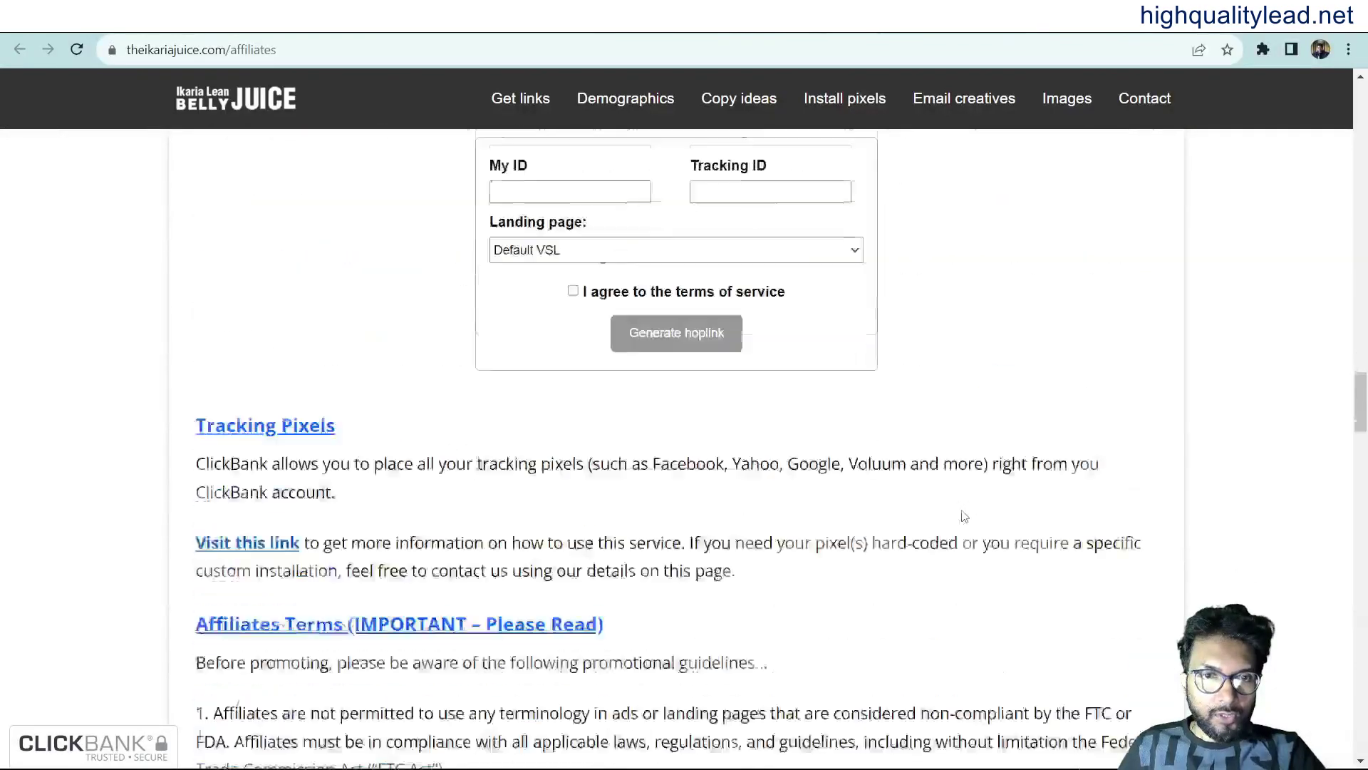
scroll(964, 515, down, 11)
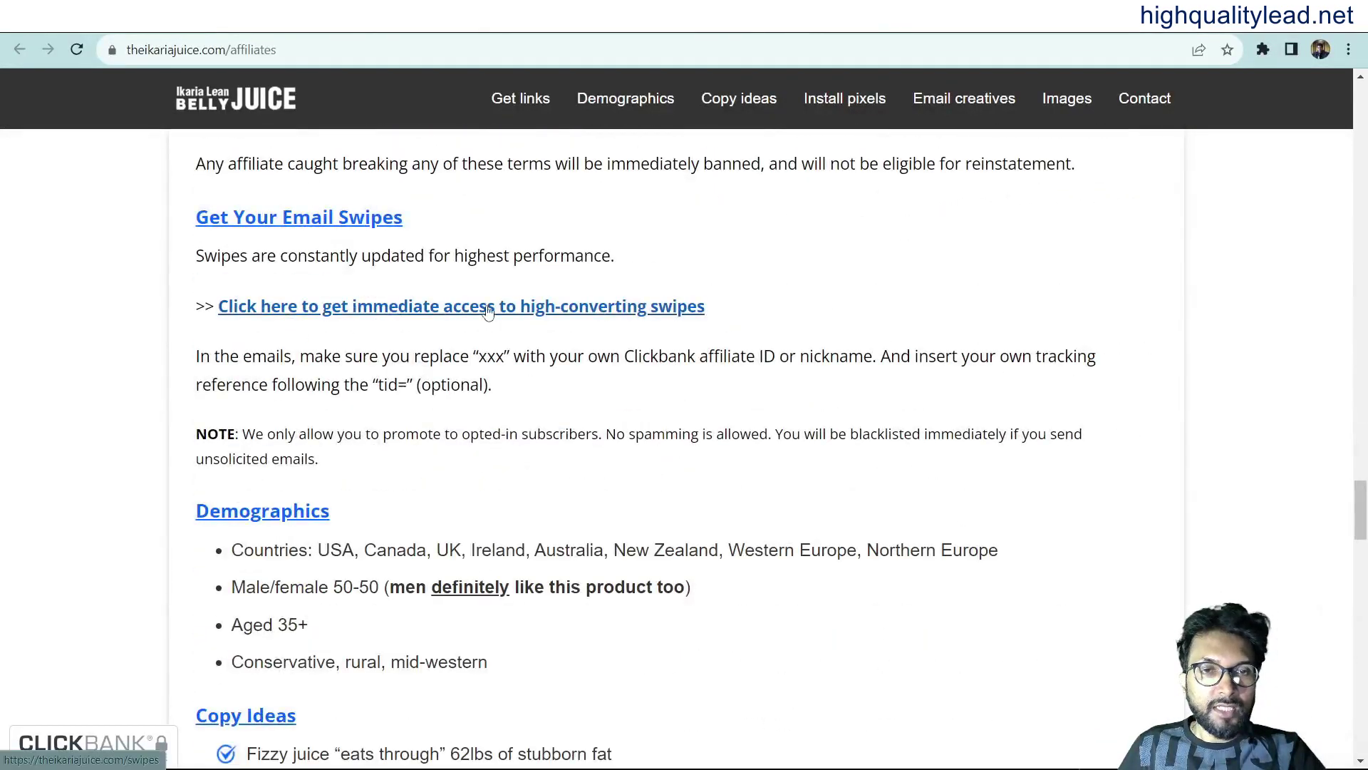
click(605, 324)
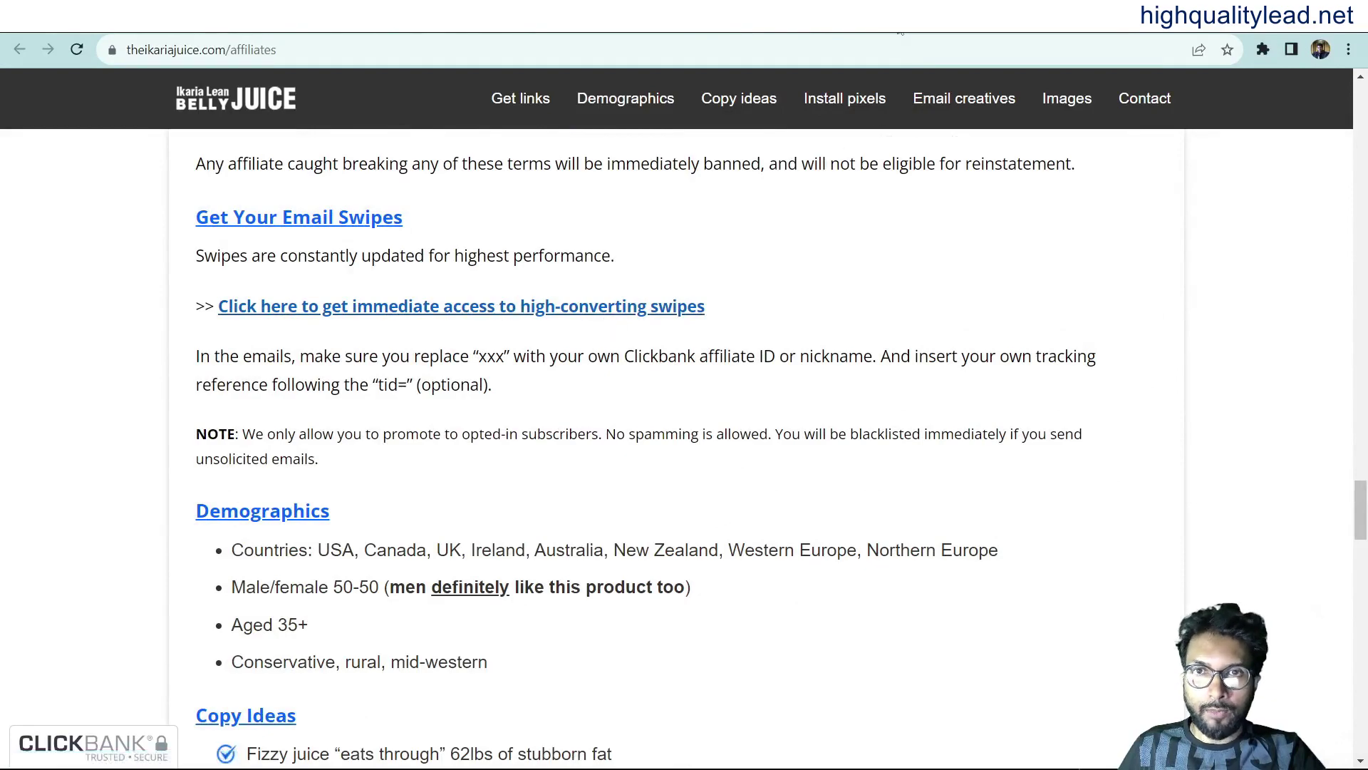
Skim the Ikaria Lean Belly Juice Email Creatives doc, then go to the systeme.io dashboard.
scroll(865, 503, down, 19)
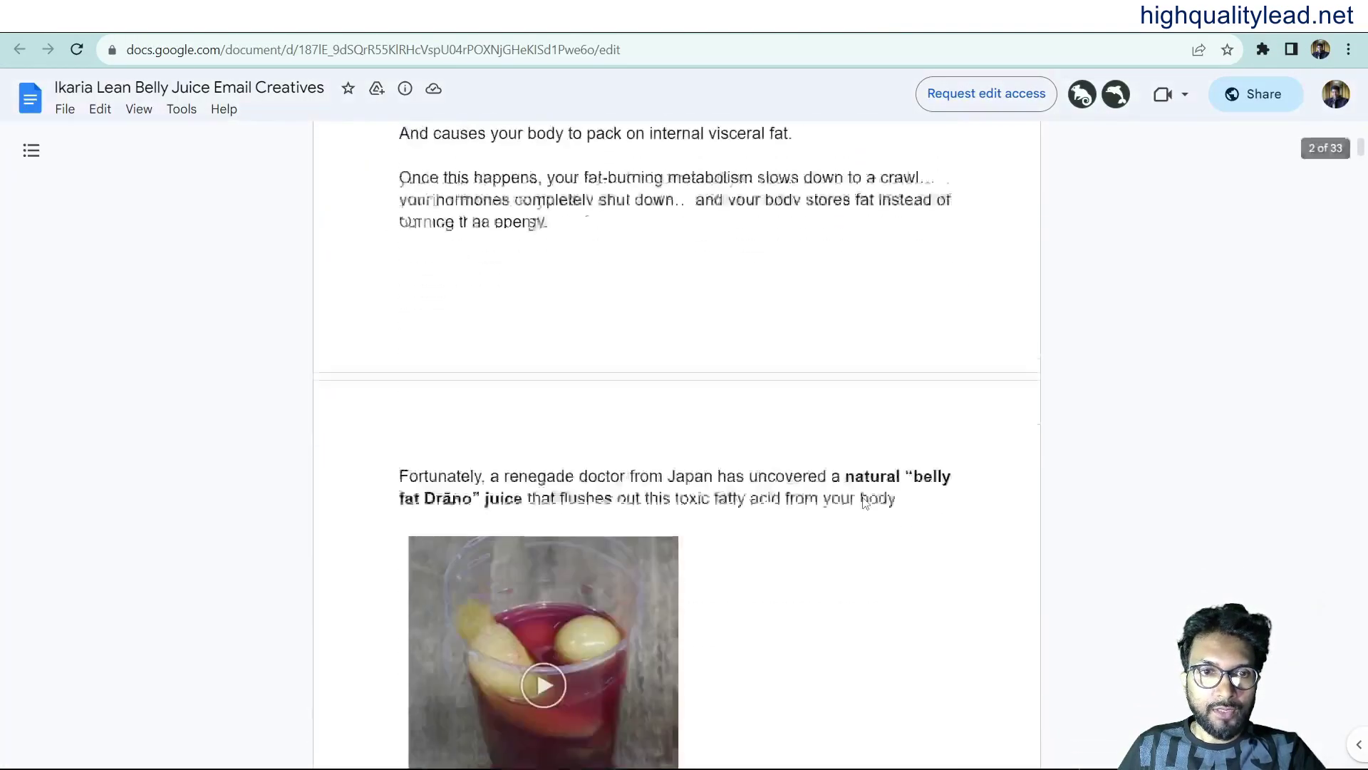
scroll(864, 503, down, 18)
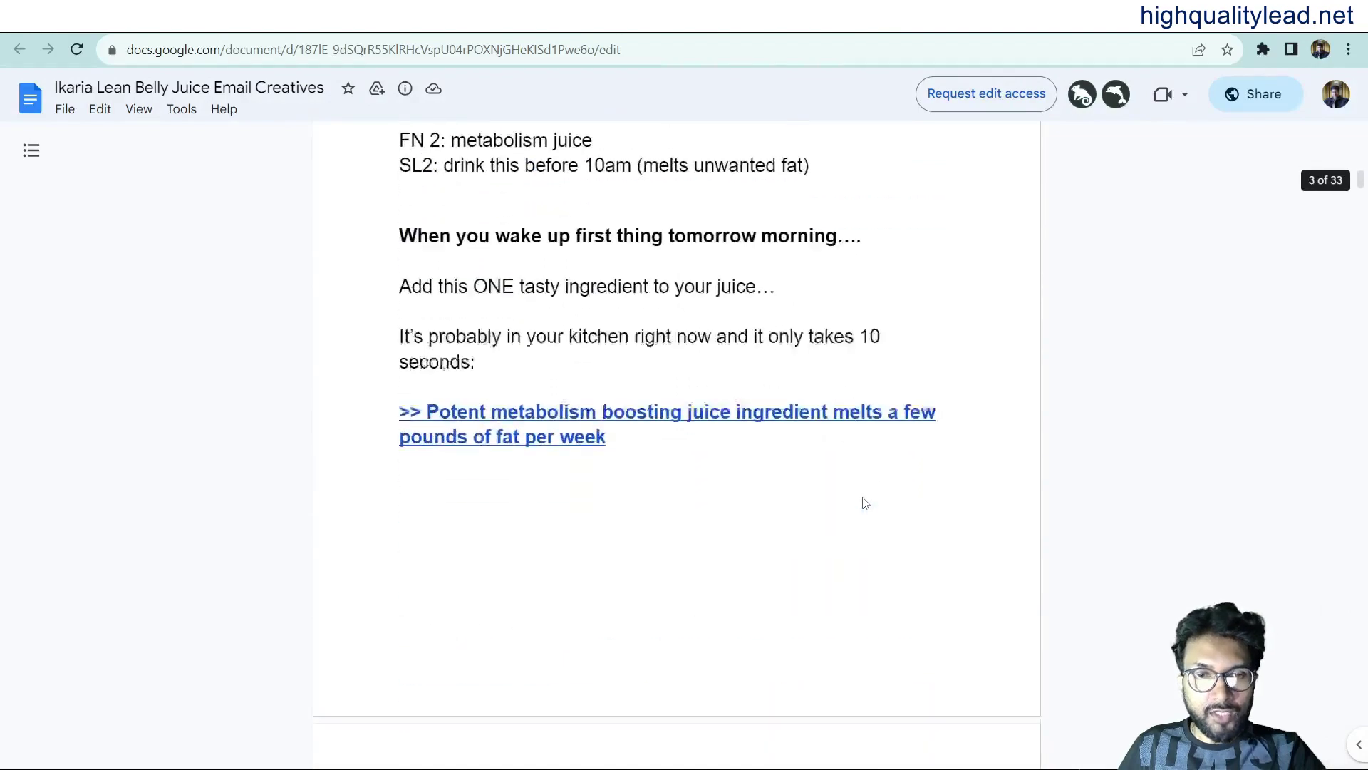
scroll(864, 503, down, 18)
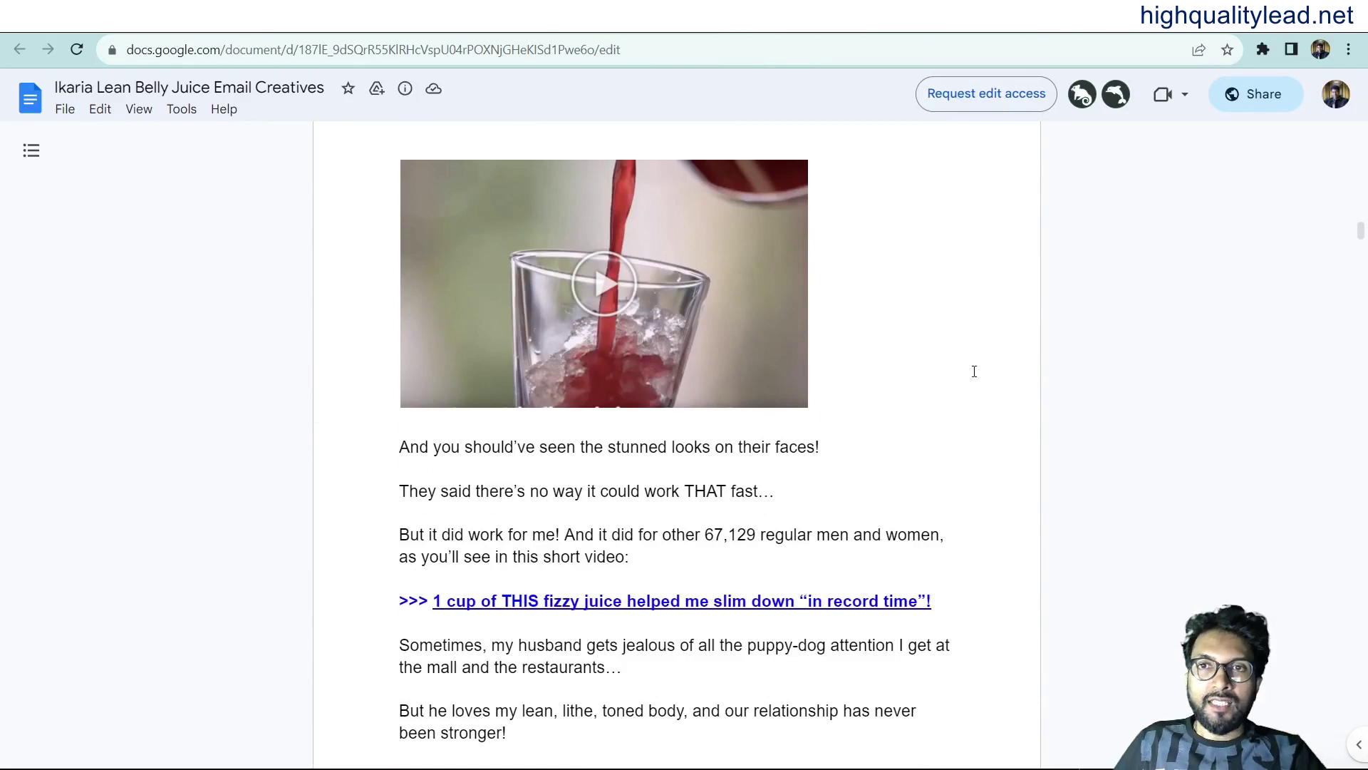
key(ctrl+Tab)
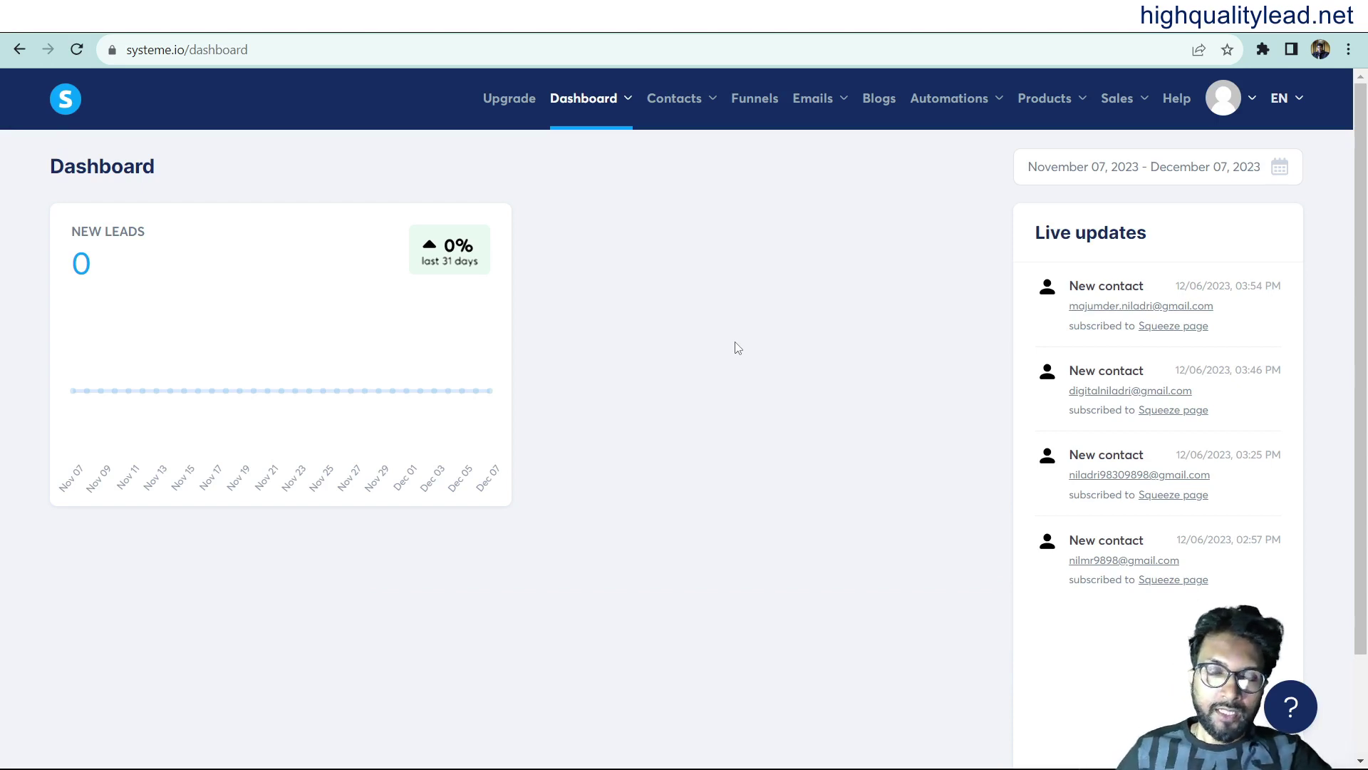
Start a new funnel named 'Ikaria Lean Belly Juice', copied from the Google Doc title.
click(756, 100)
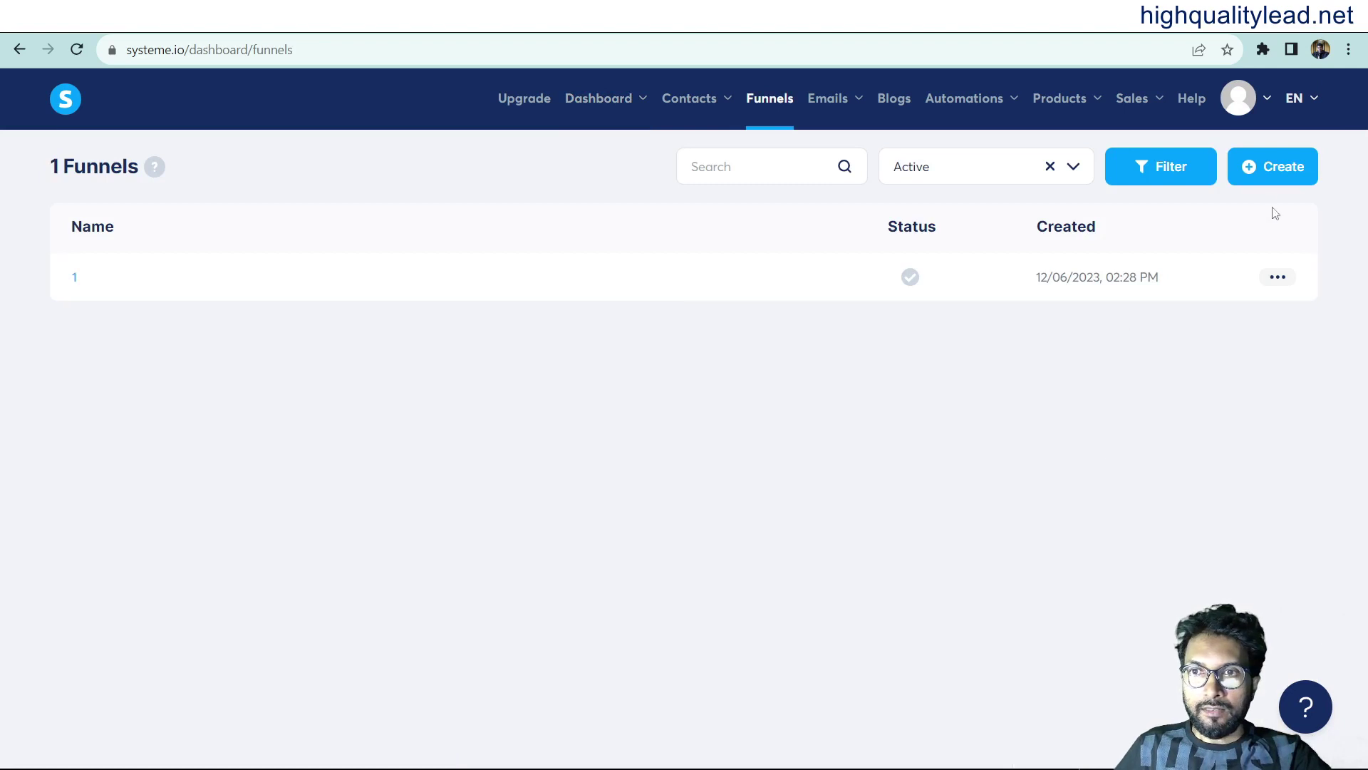
click(1270, 174)
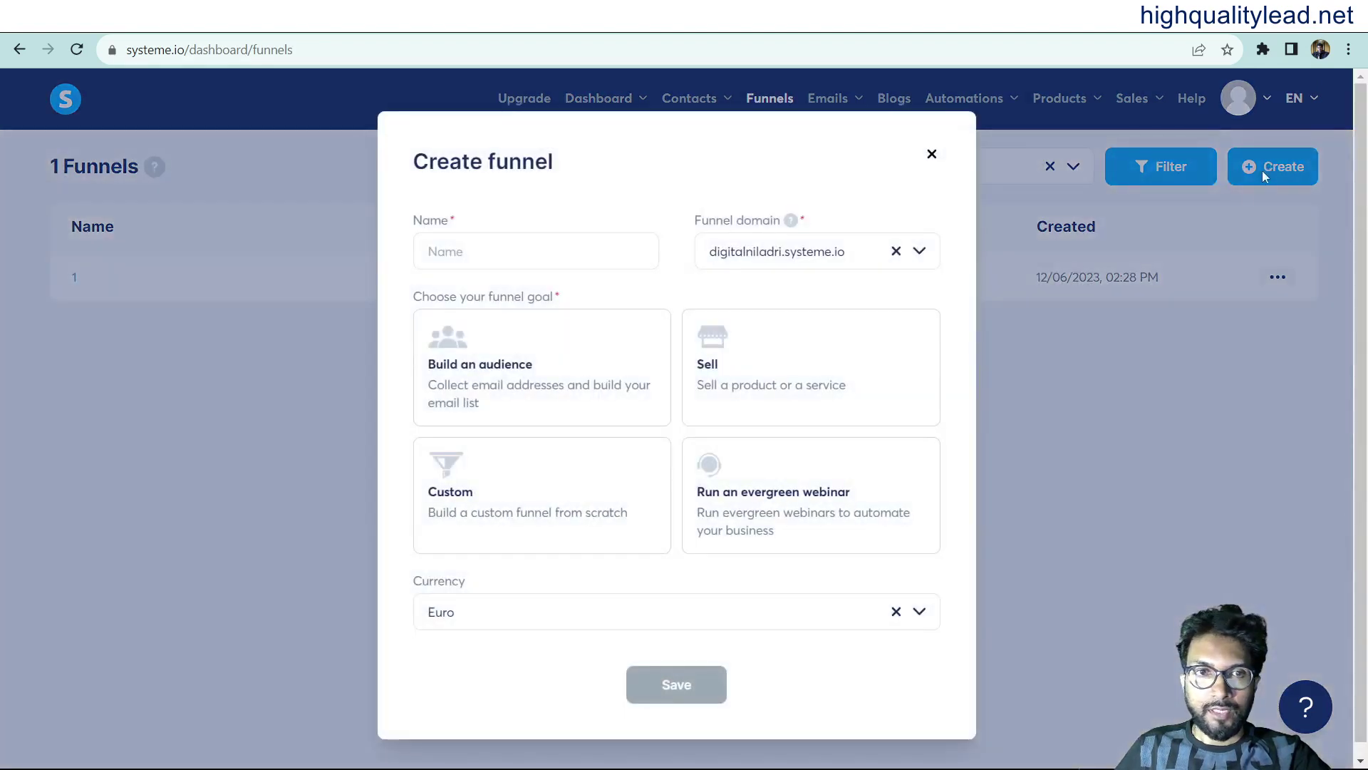
click(480, 252)
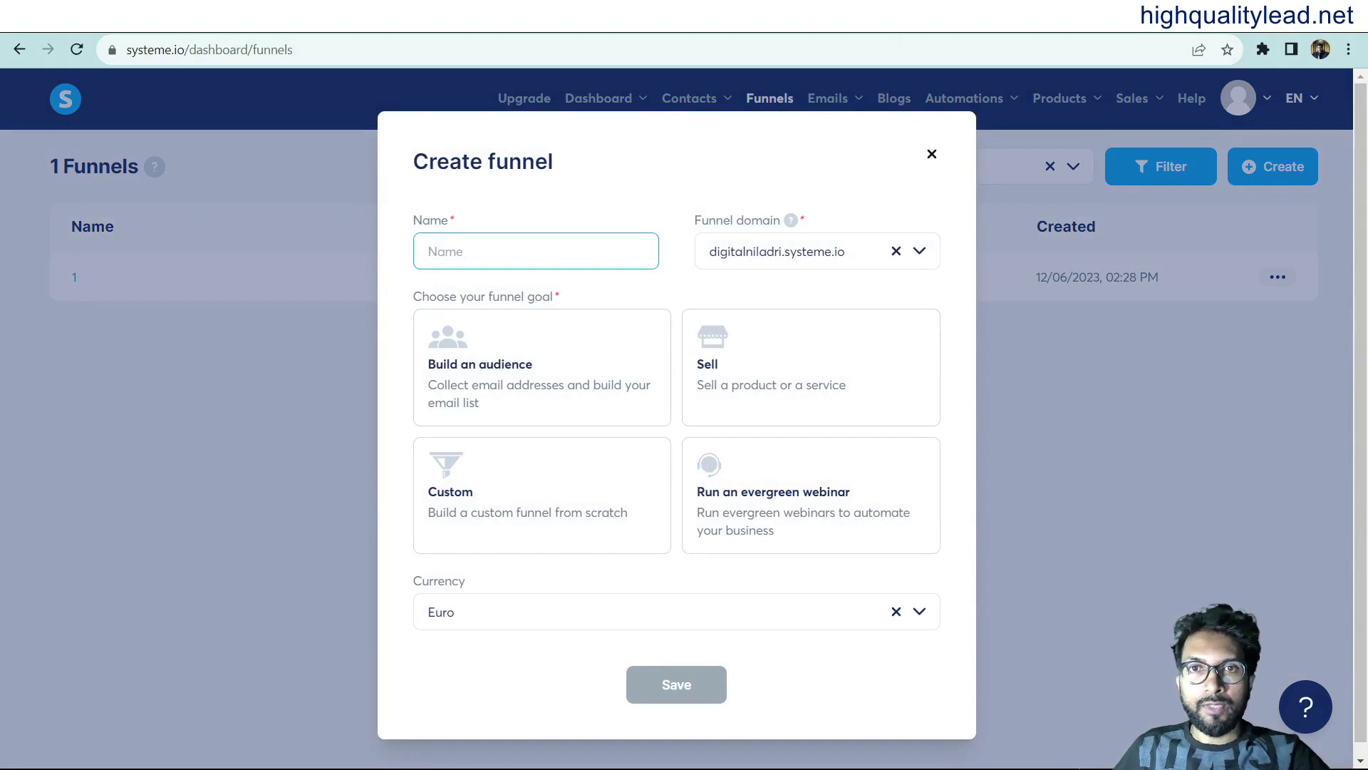
key(ctrl+Tab)
drag(55, 85, 210, 85)
key(ctrl+c)
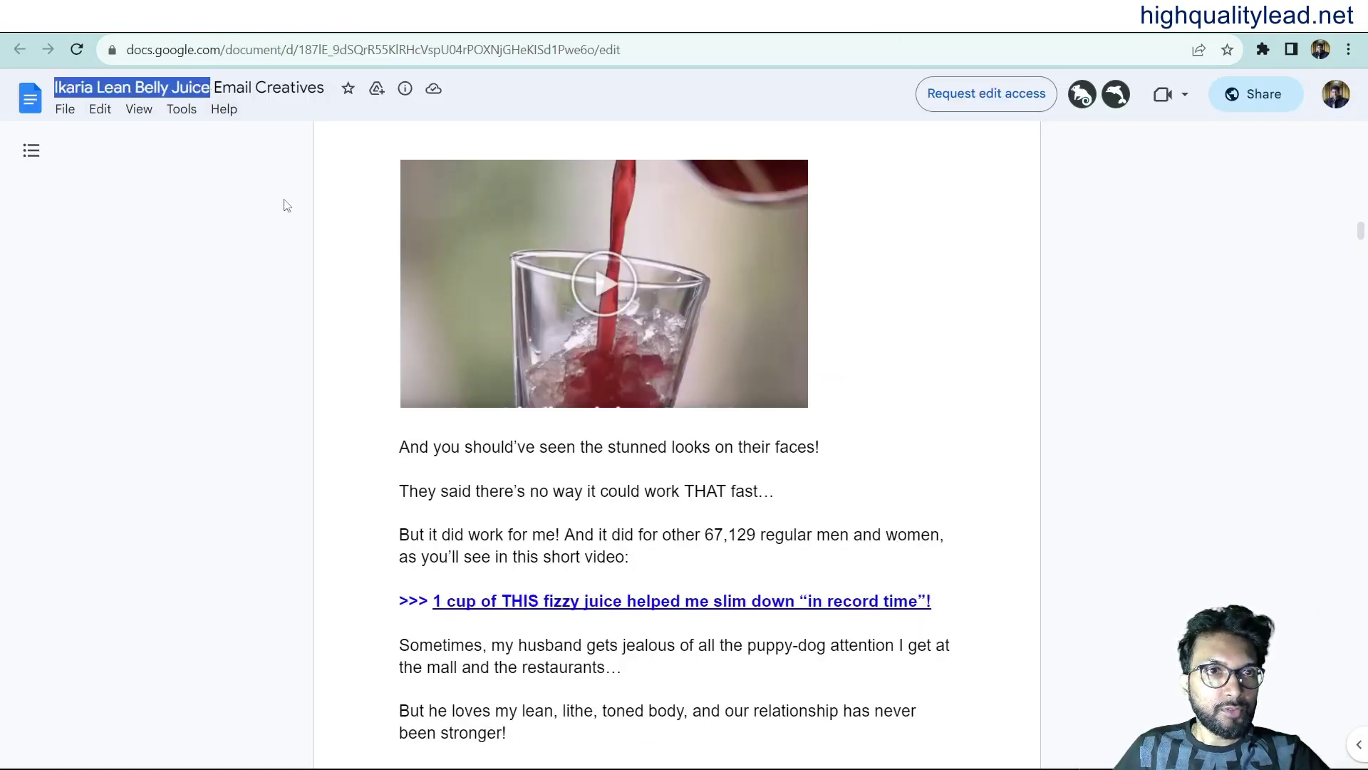
click(209, 283)
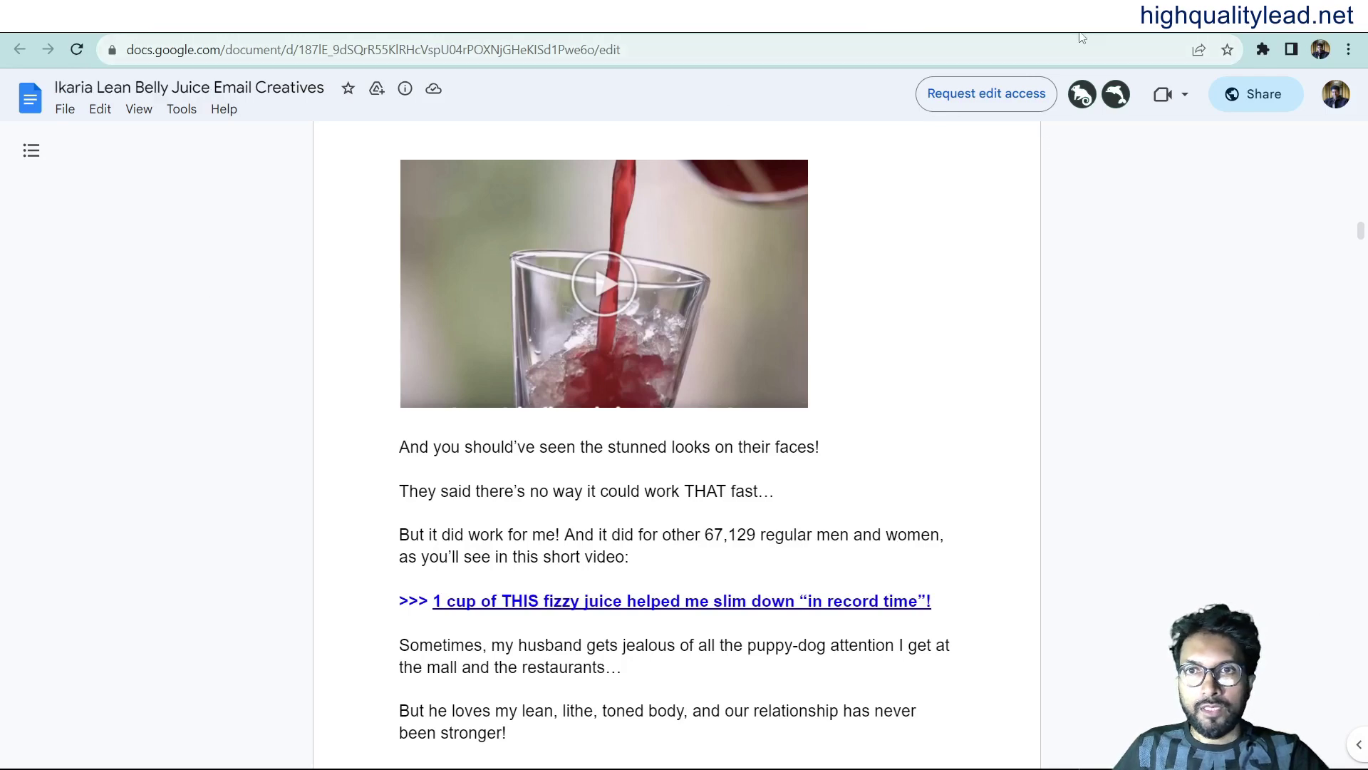
click(1112, 16)
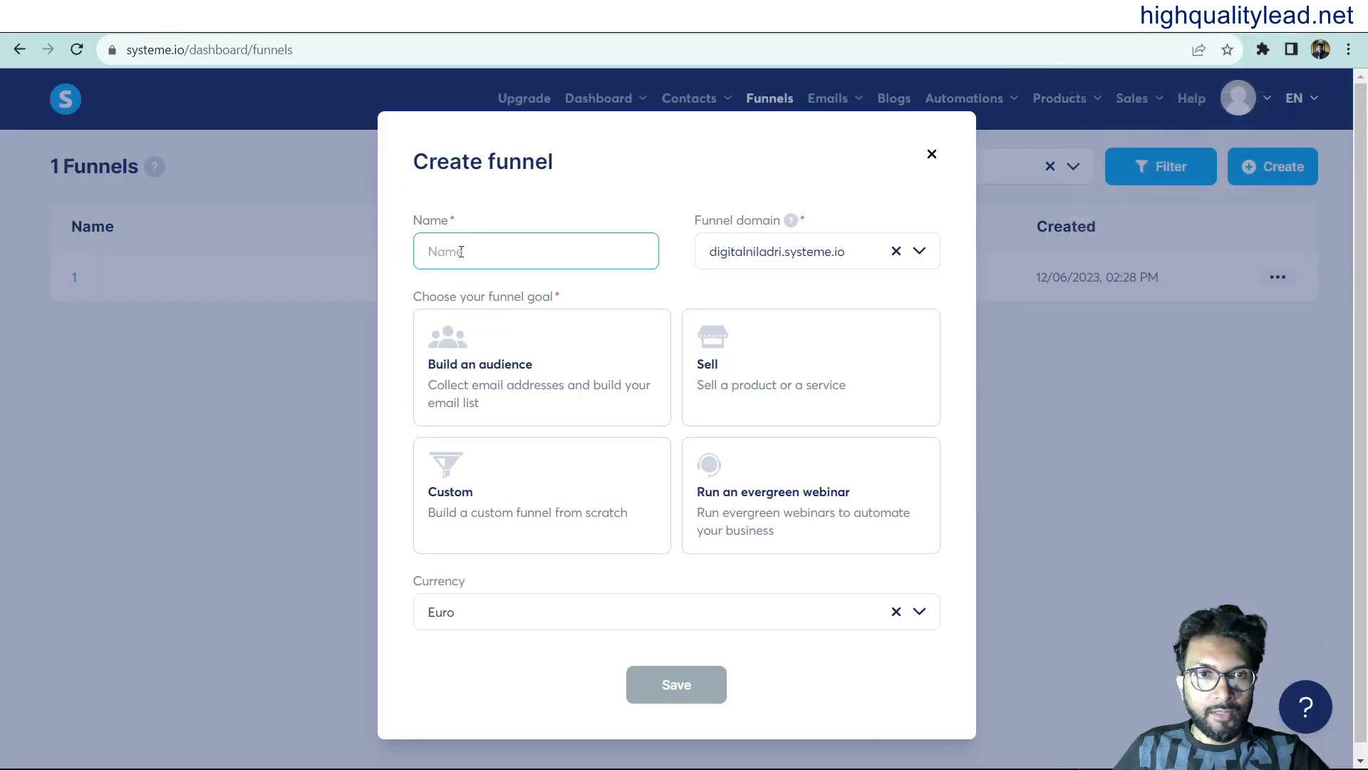
key(ctrl+v)
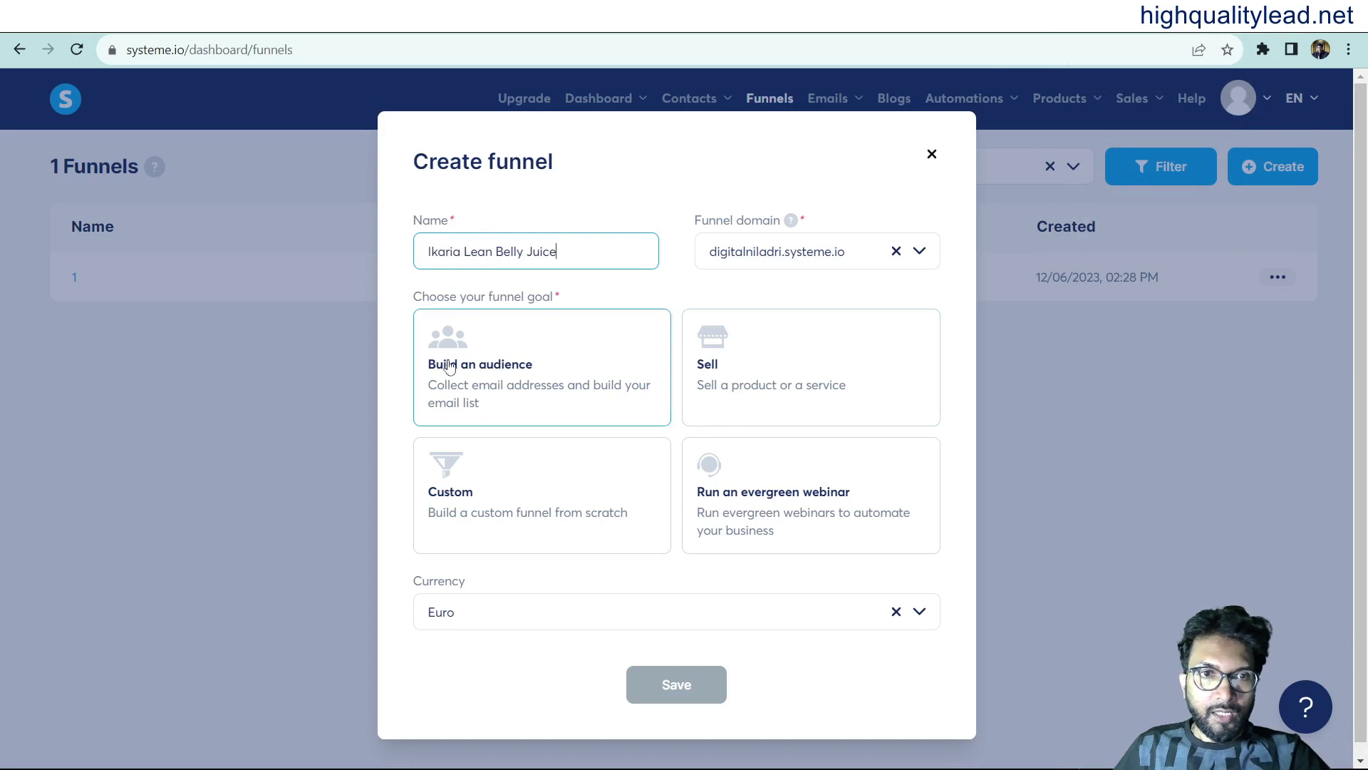
Set the funnel goal to Build an audience, currency to U.S. Dollar, and save.
click(539, 345)
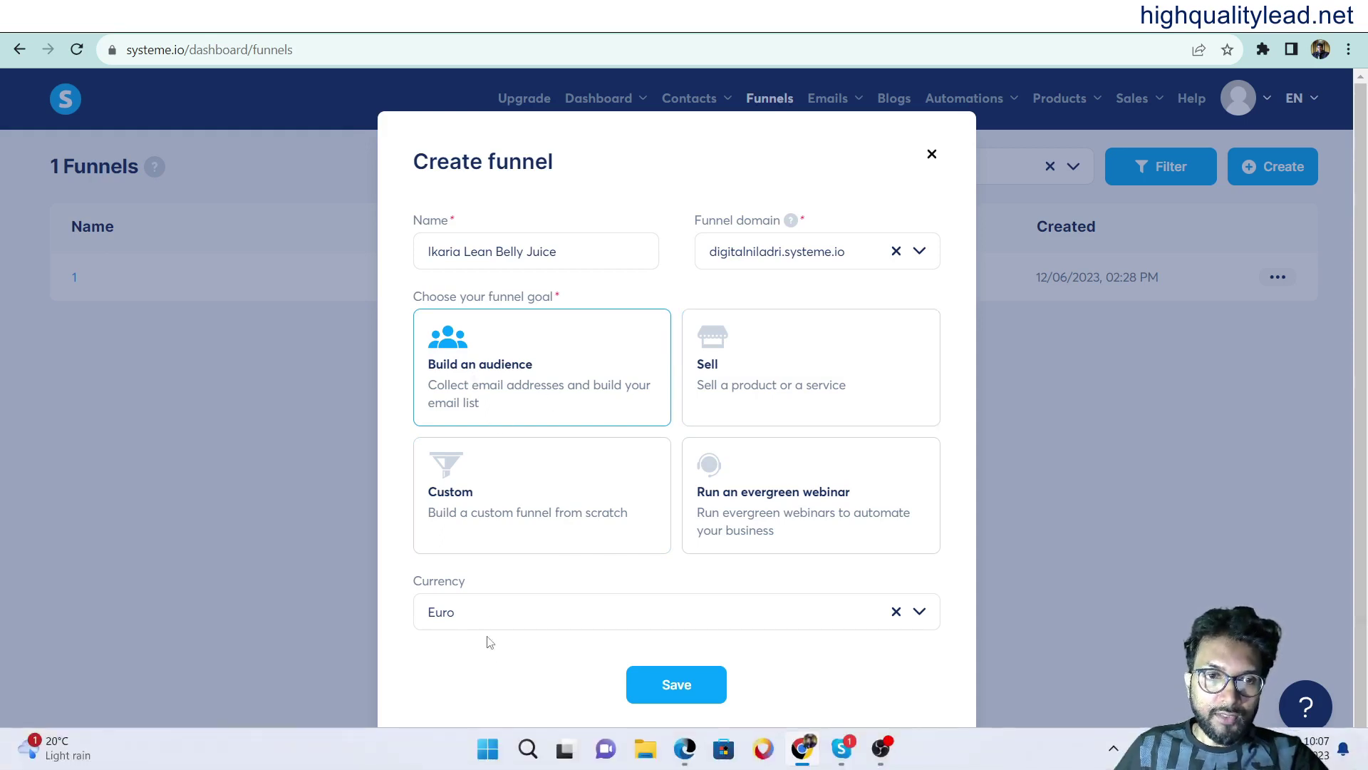
click(495, 613)
scroll(570, 480, down, 8)
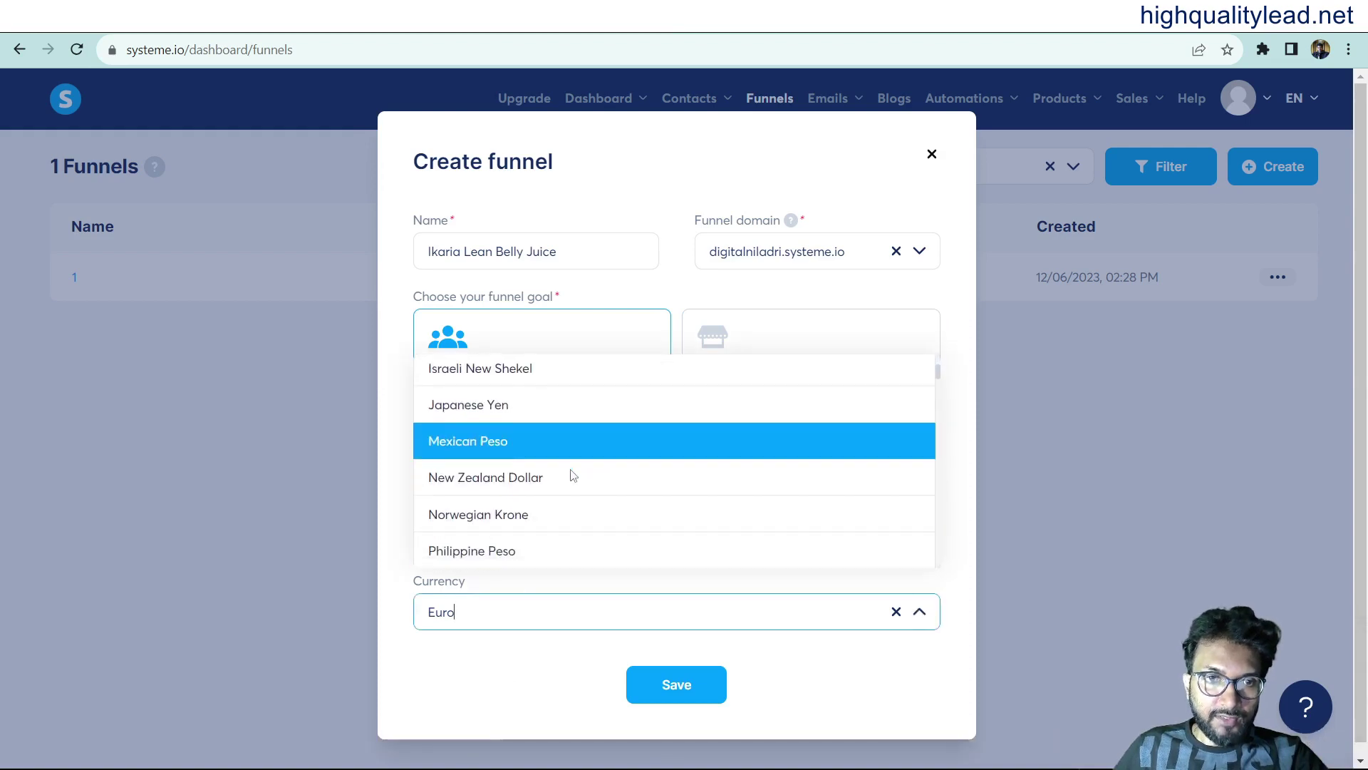
click(501, 420)
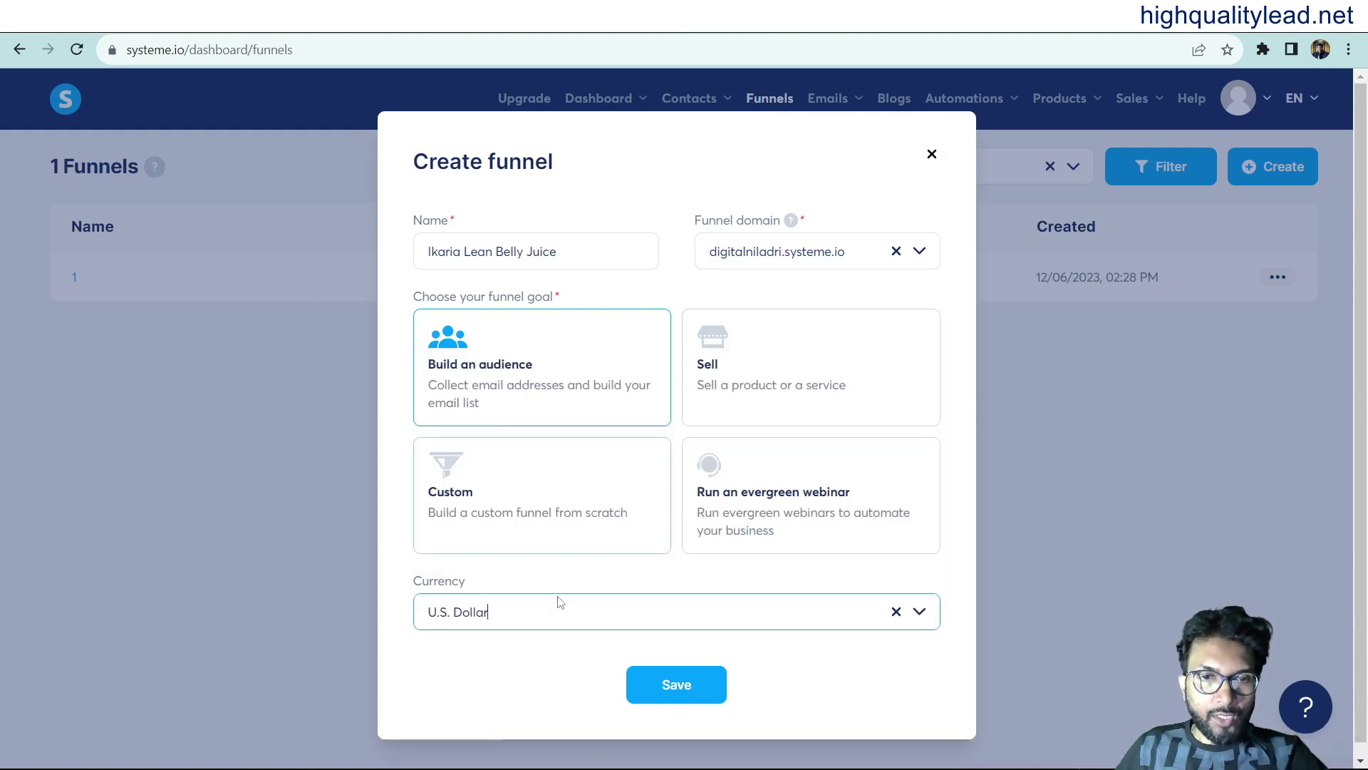
click(680, 684)
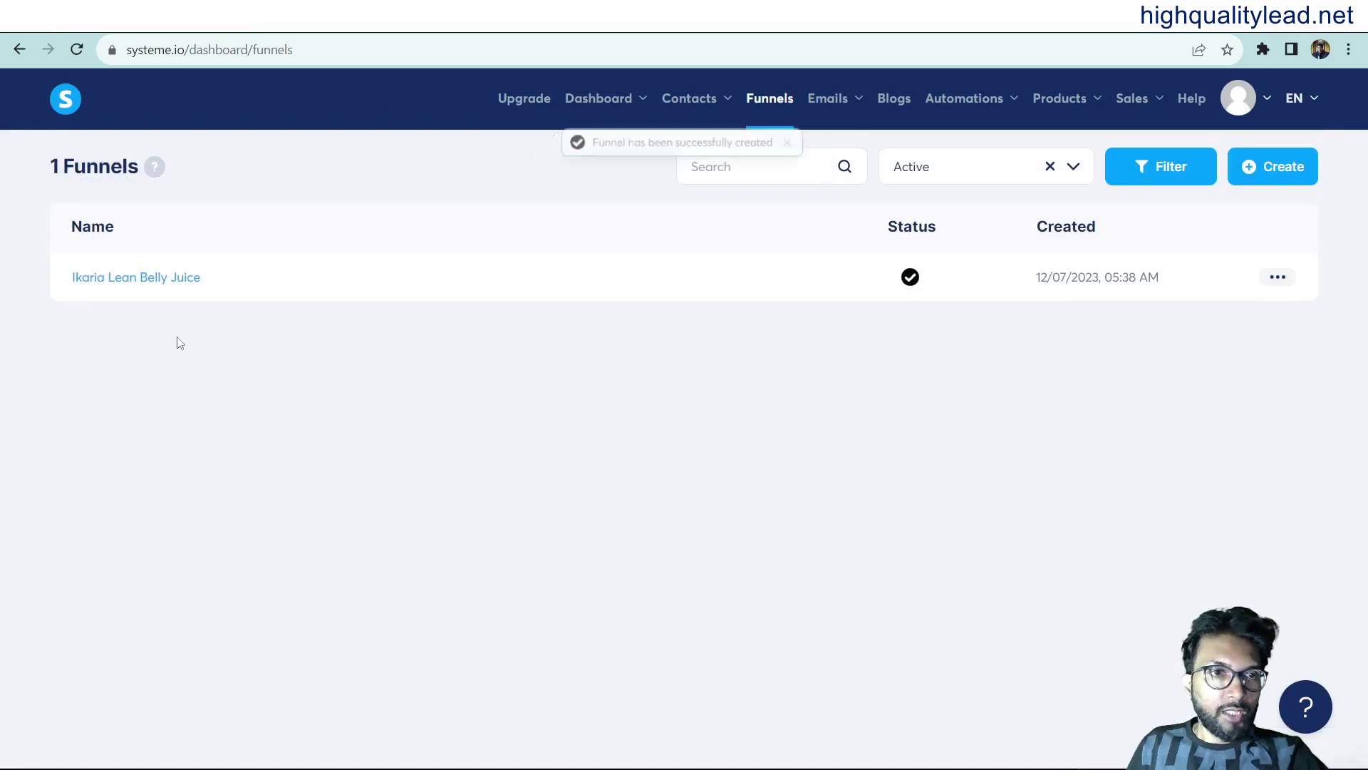
Open the Ikaria Lean Belly Juice funnel and browse the squeeze page templates.
click(134, 279)
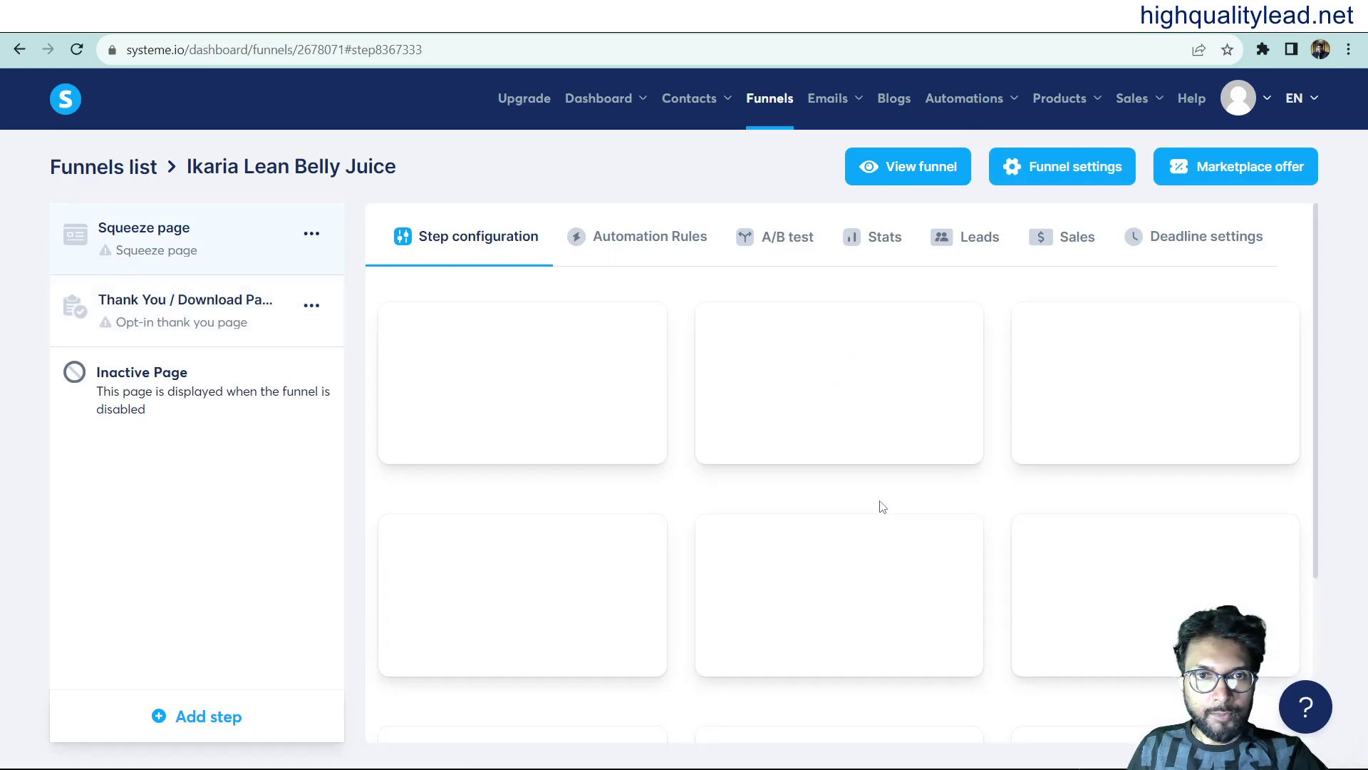
mouse_move(782, 536)
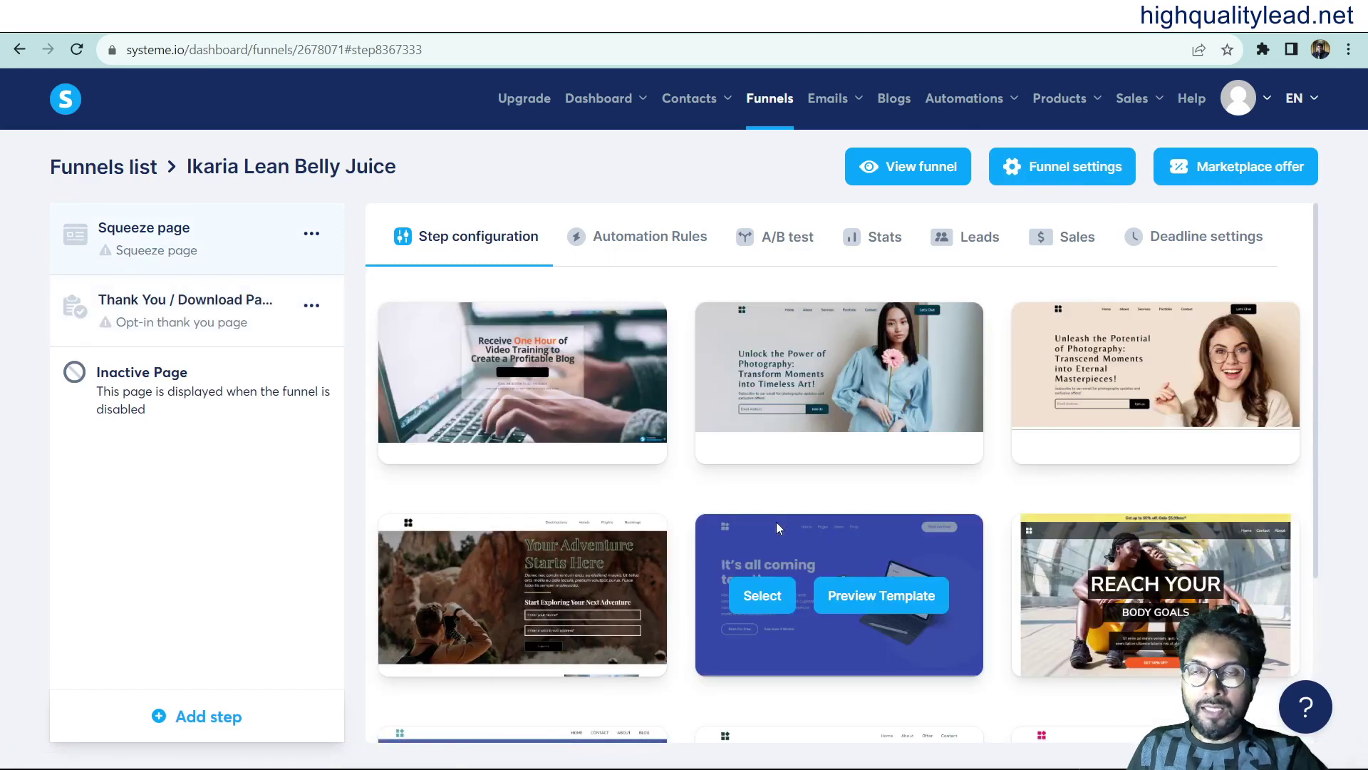
scroll(776, 521, down, 3)
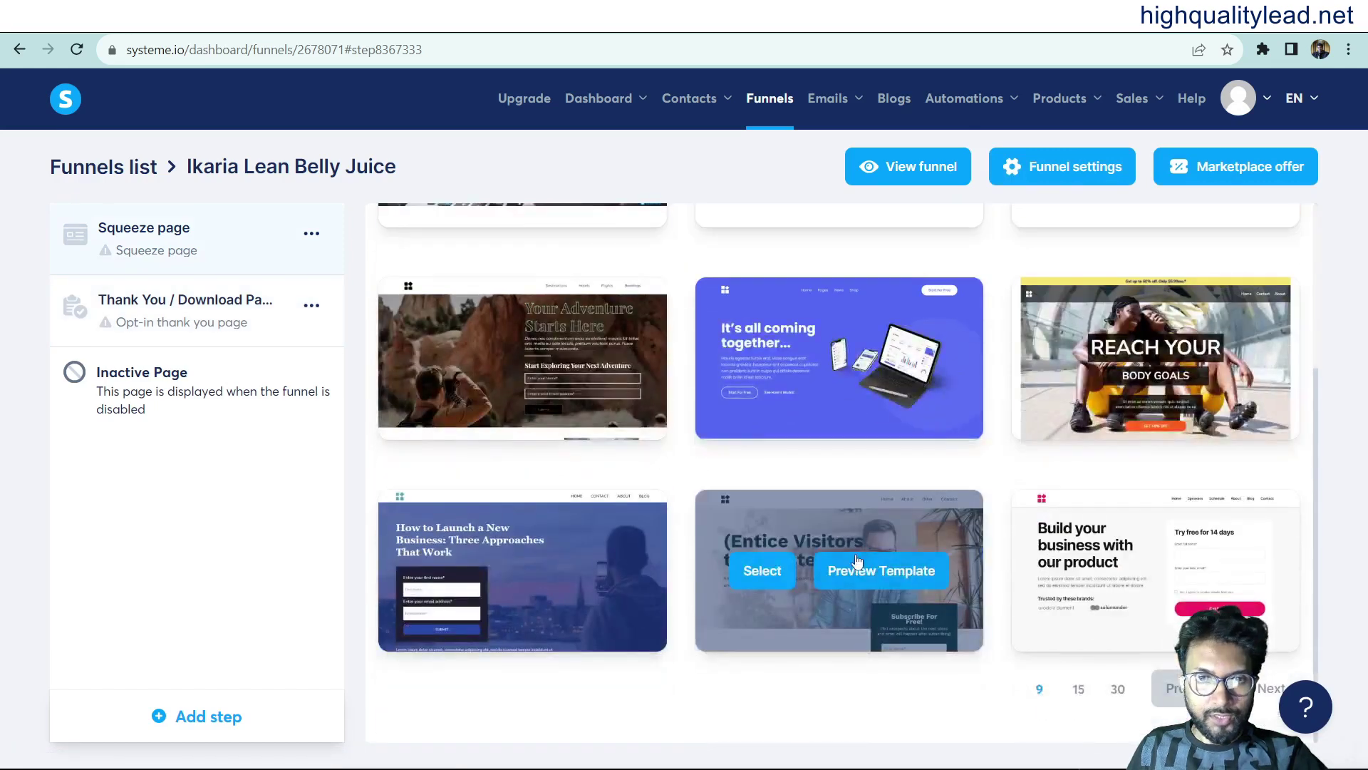
scroll(757, 621, up, 3)
scroll(757, 621, down, 3)
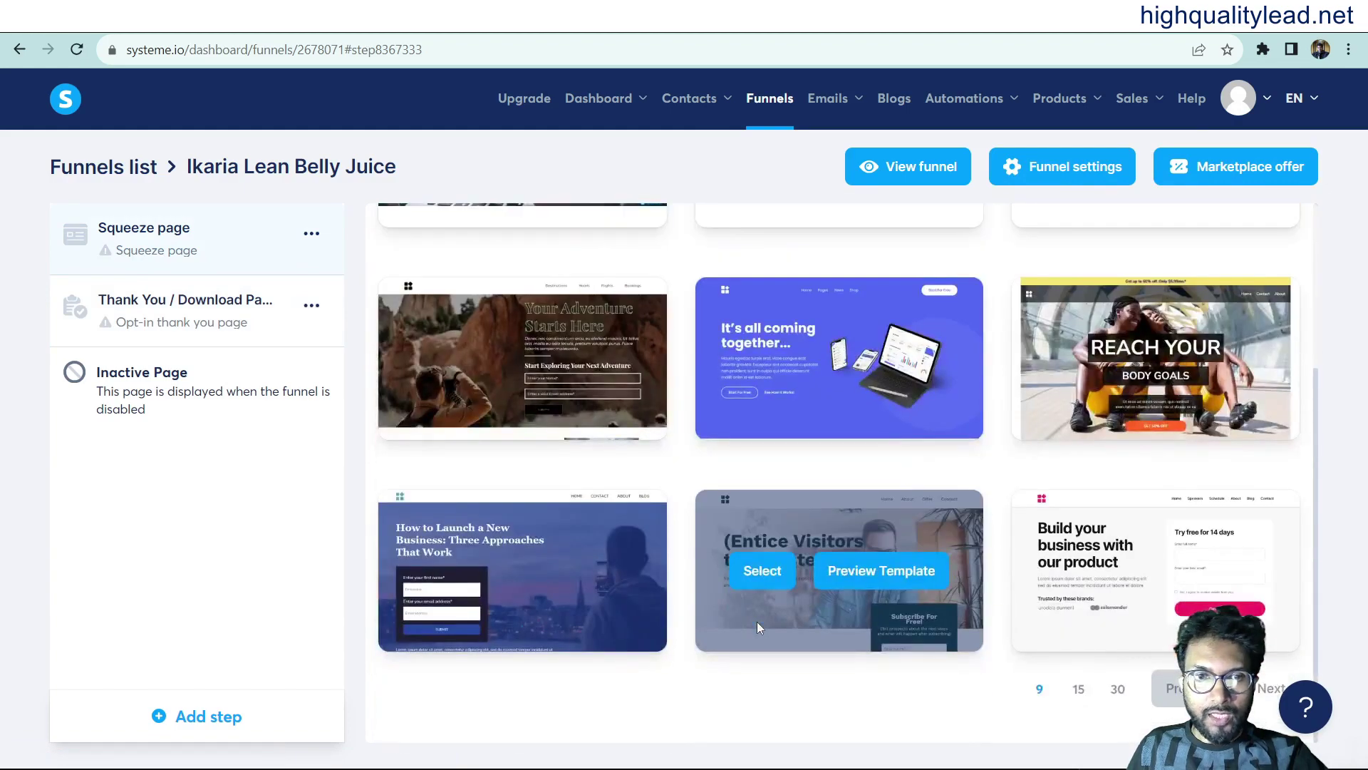
scroll(1140, 598, up, 3)
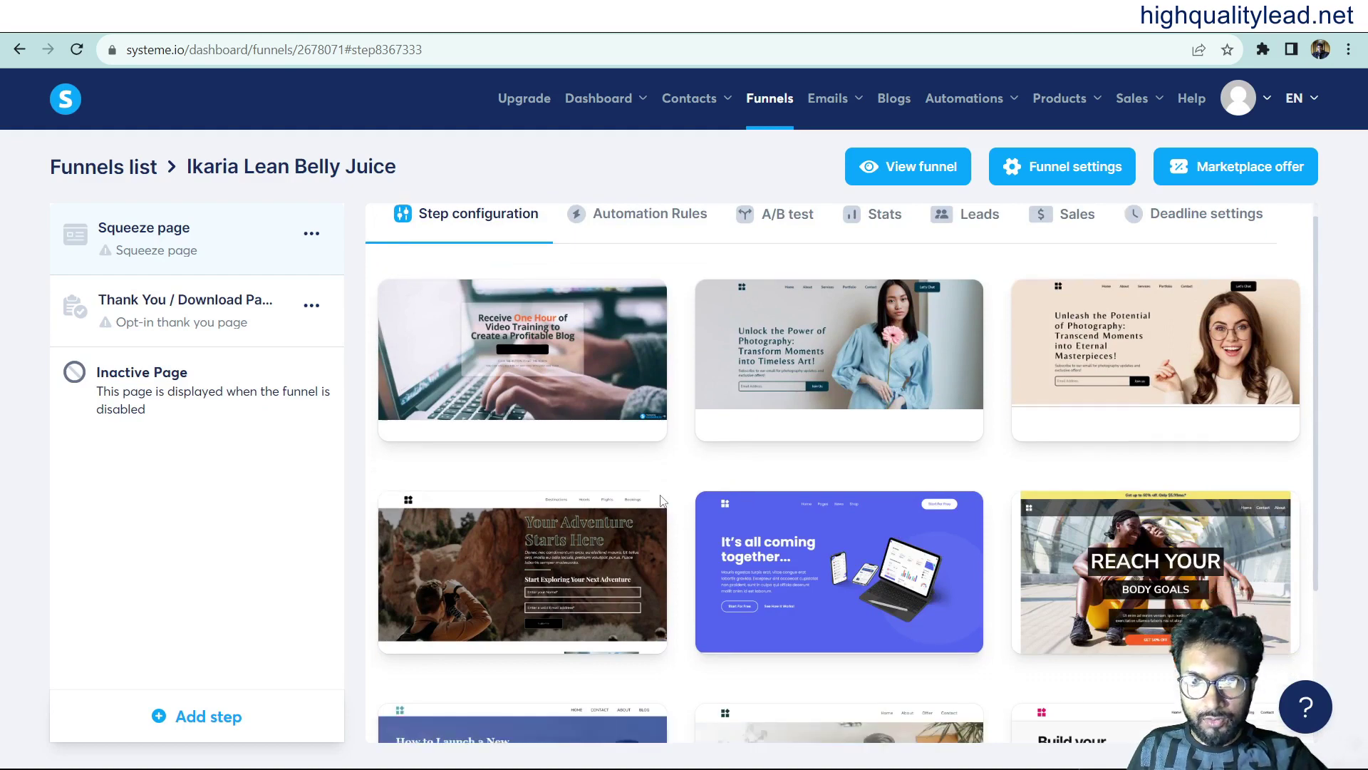
scroll(662, 501, down, 1)
Preview the two photography templates, the flower one and the smiling woman one.
mouse_move(823, 307)
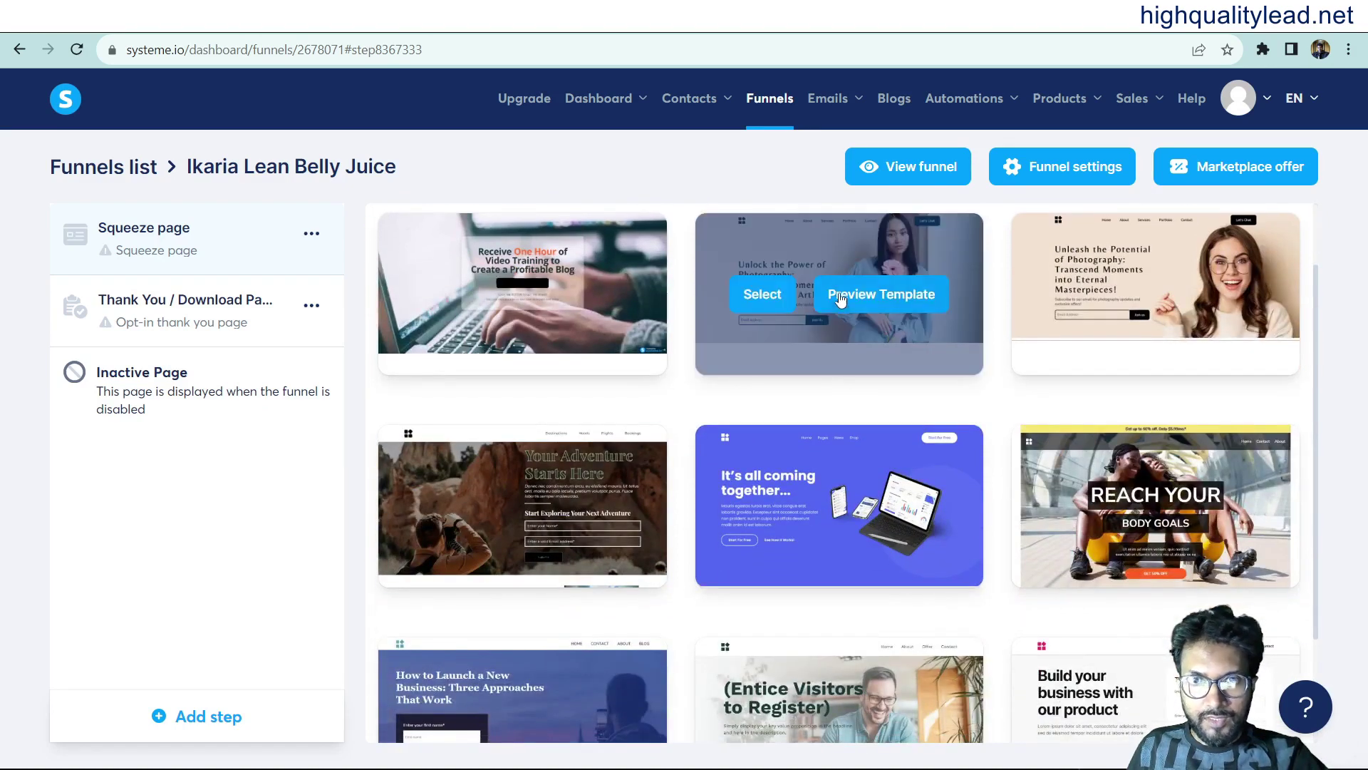
click(881, 300)
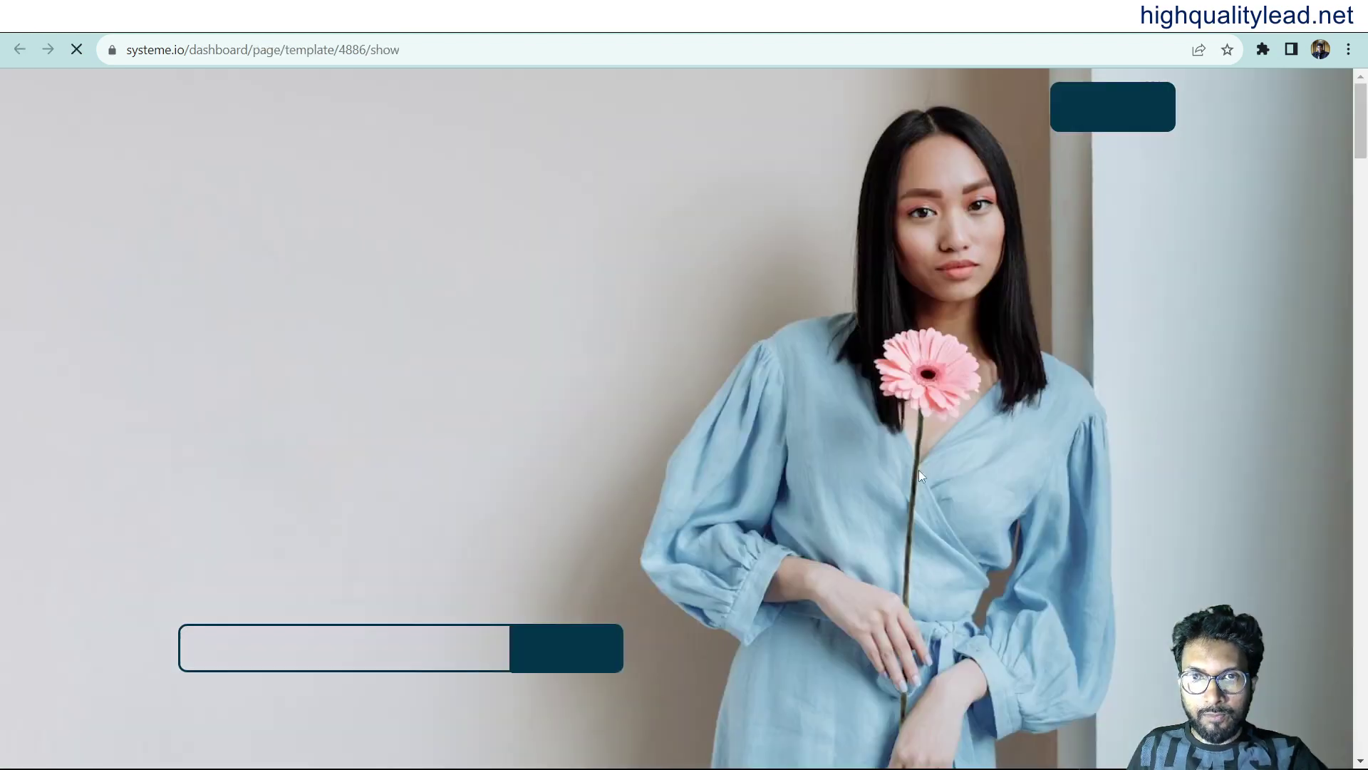
scroll(968, 497, down, 8)
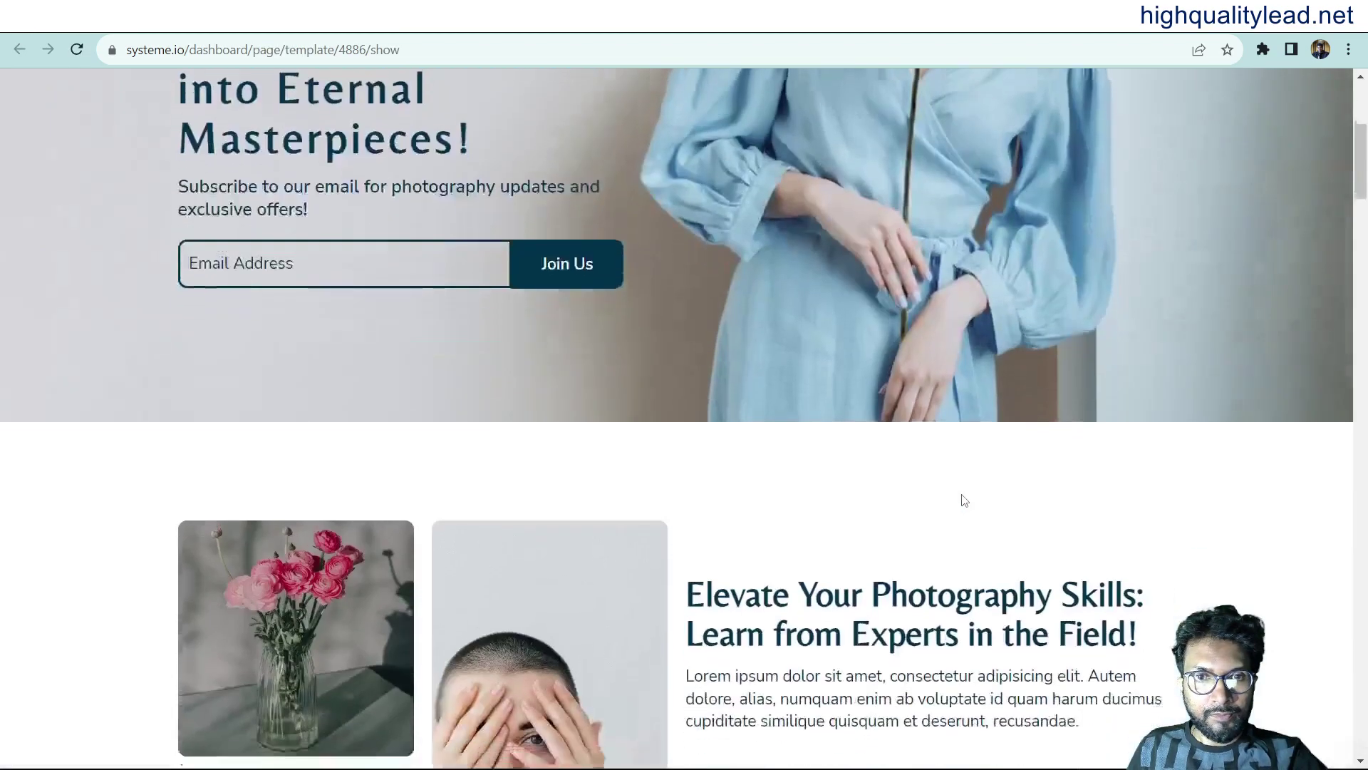
scroll(963, 499, down, 7)
scroll(964, 499, up, 14)
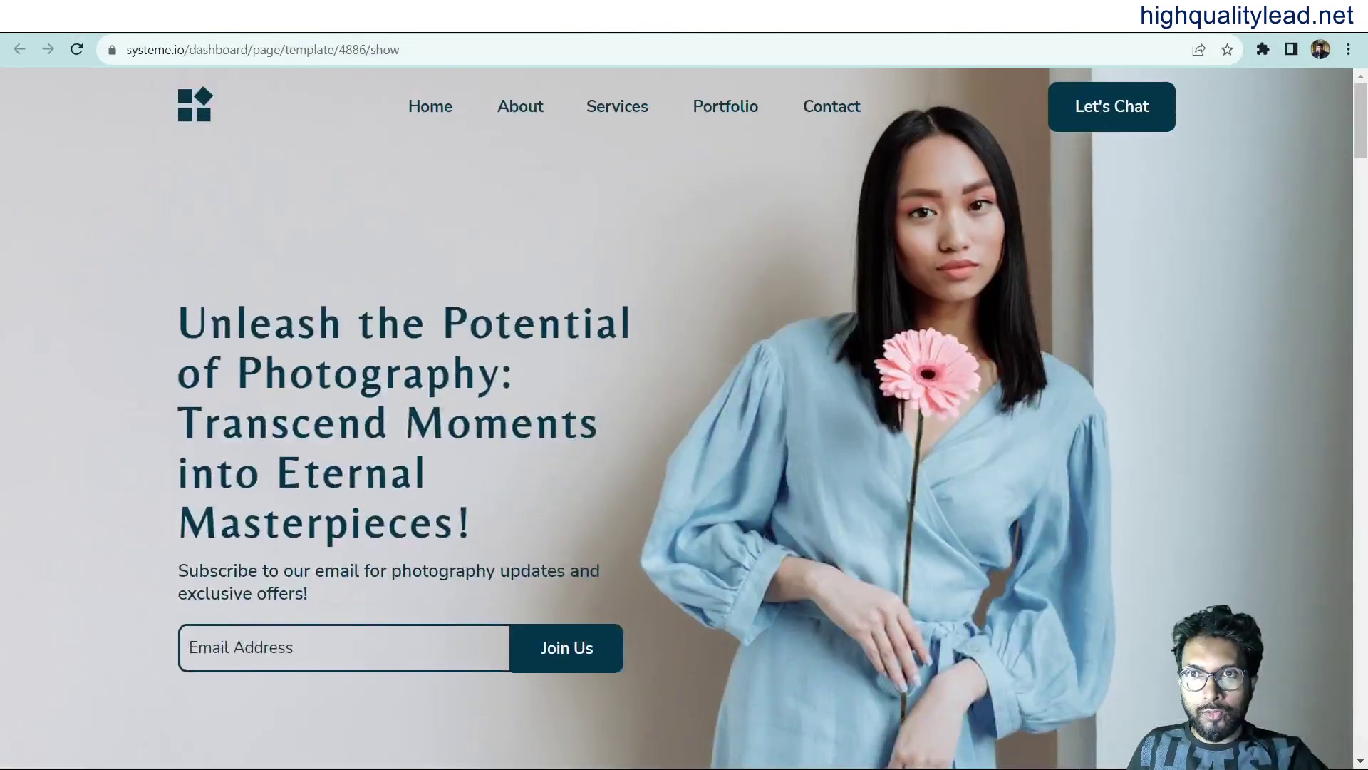
key(ctrl+w)
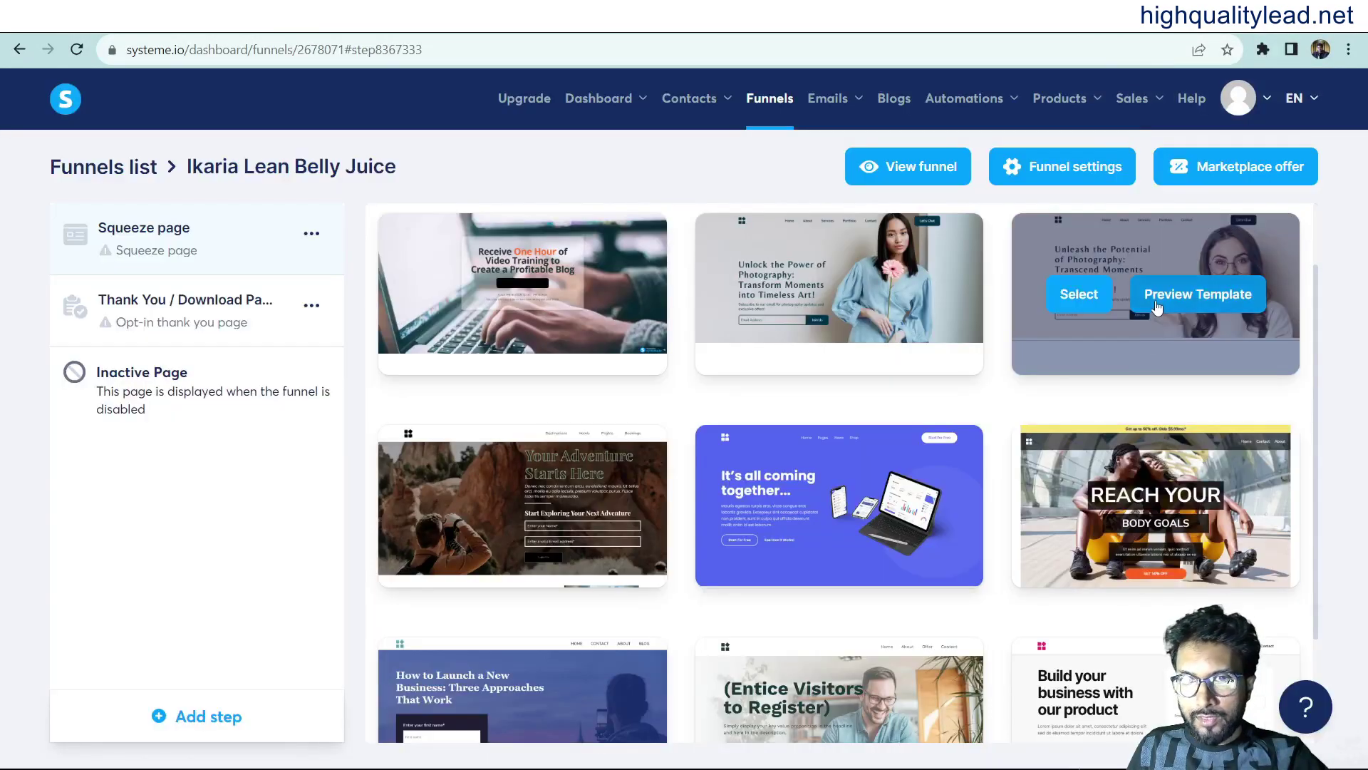
click(1157, 307)
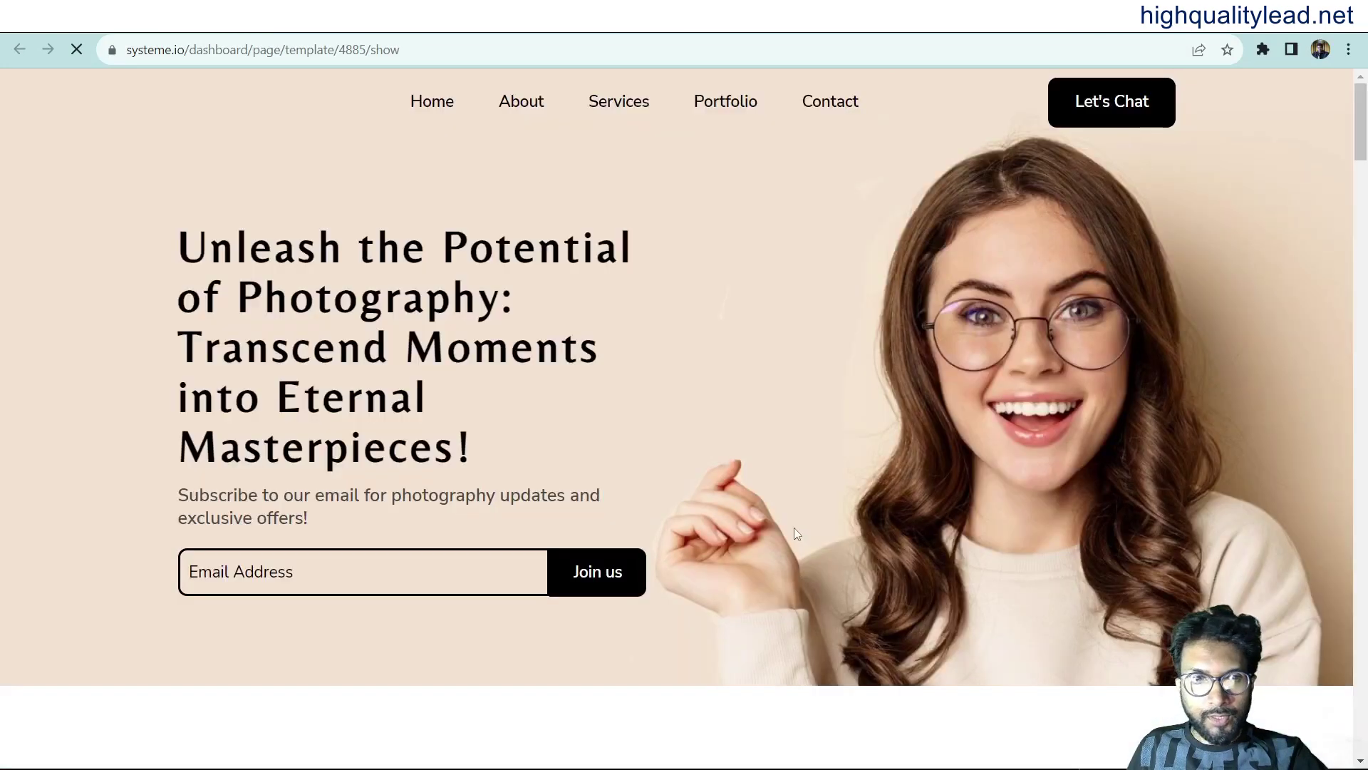
key(ctrl+w)
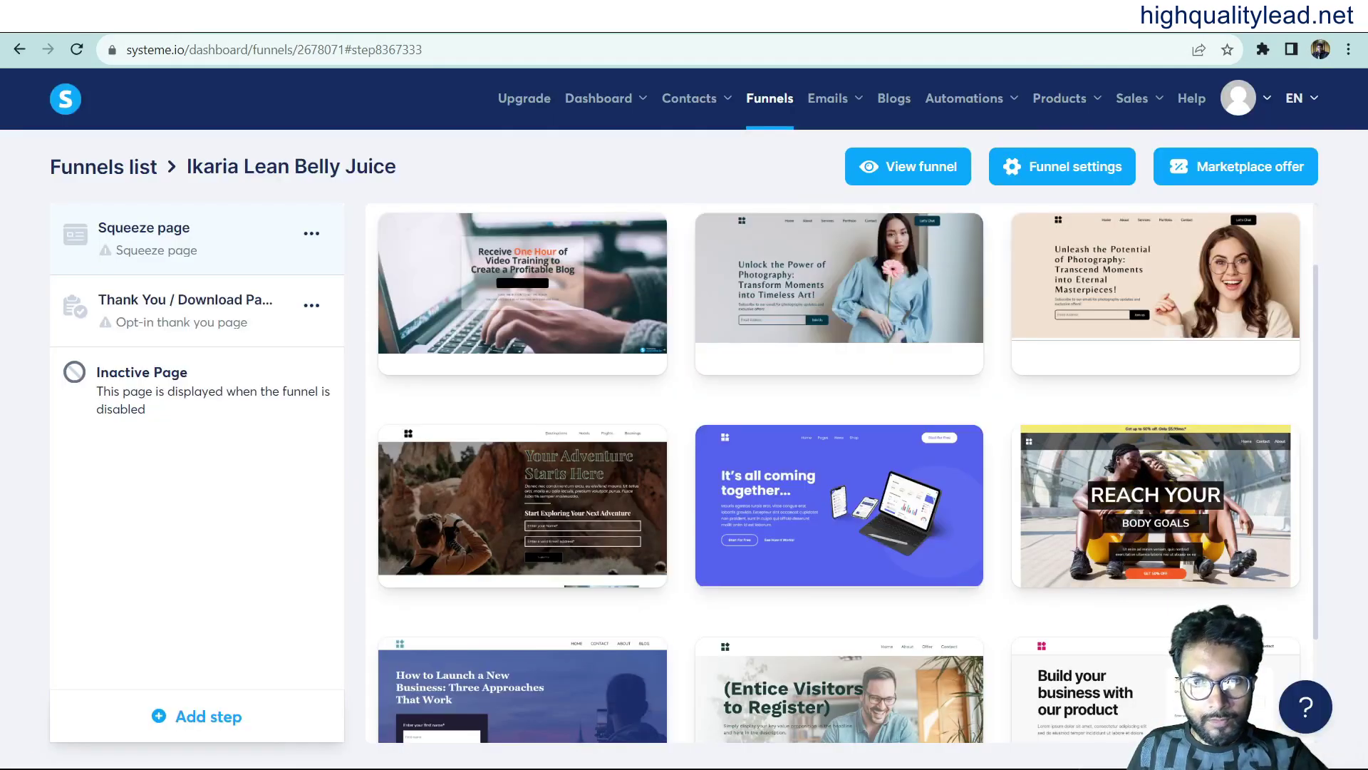
Preview the 'Build your business with our product' template.
scroll(670, 467, down, 2)
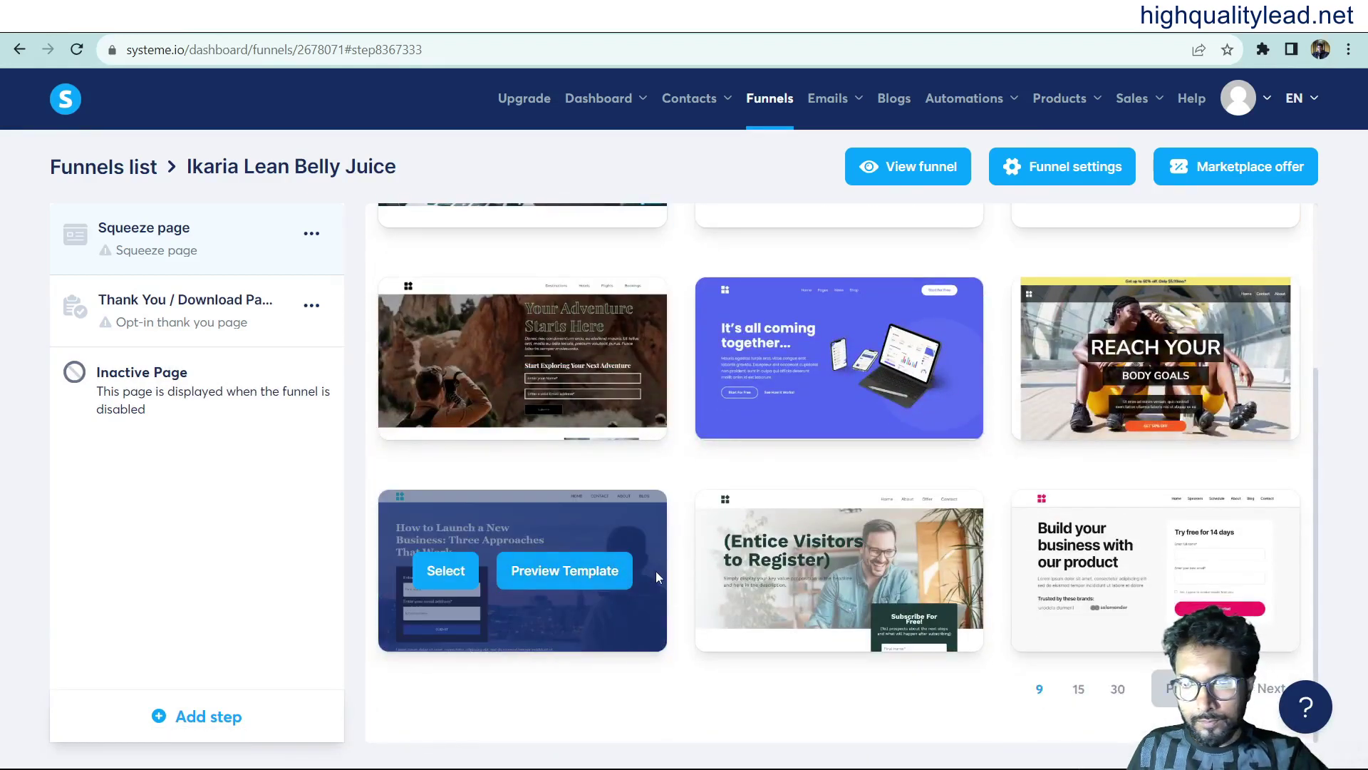
mouse_move(1130, 579)
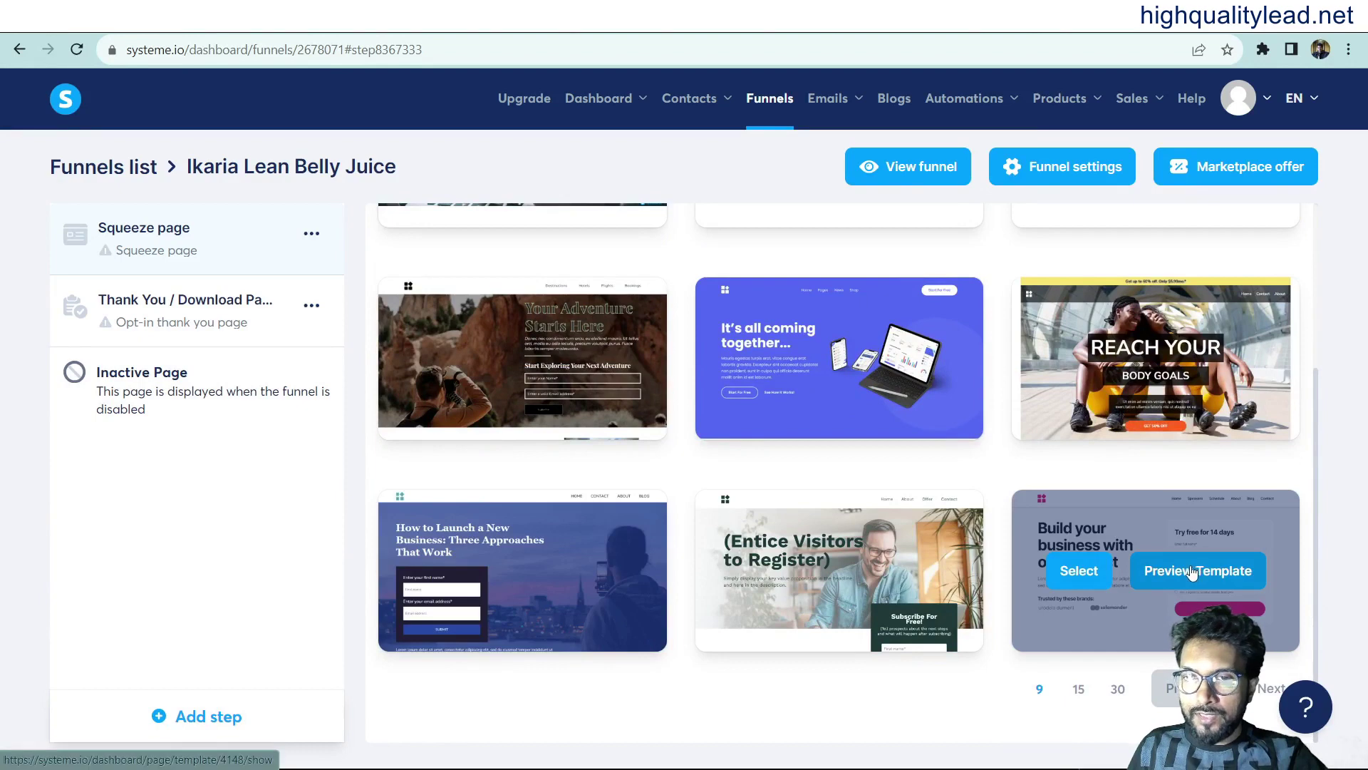
click(1163, 576)
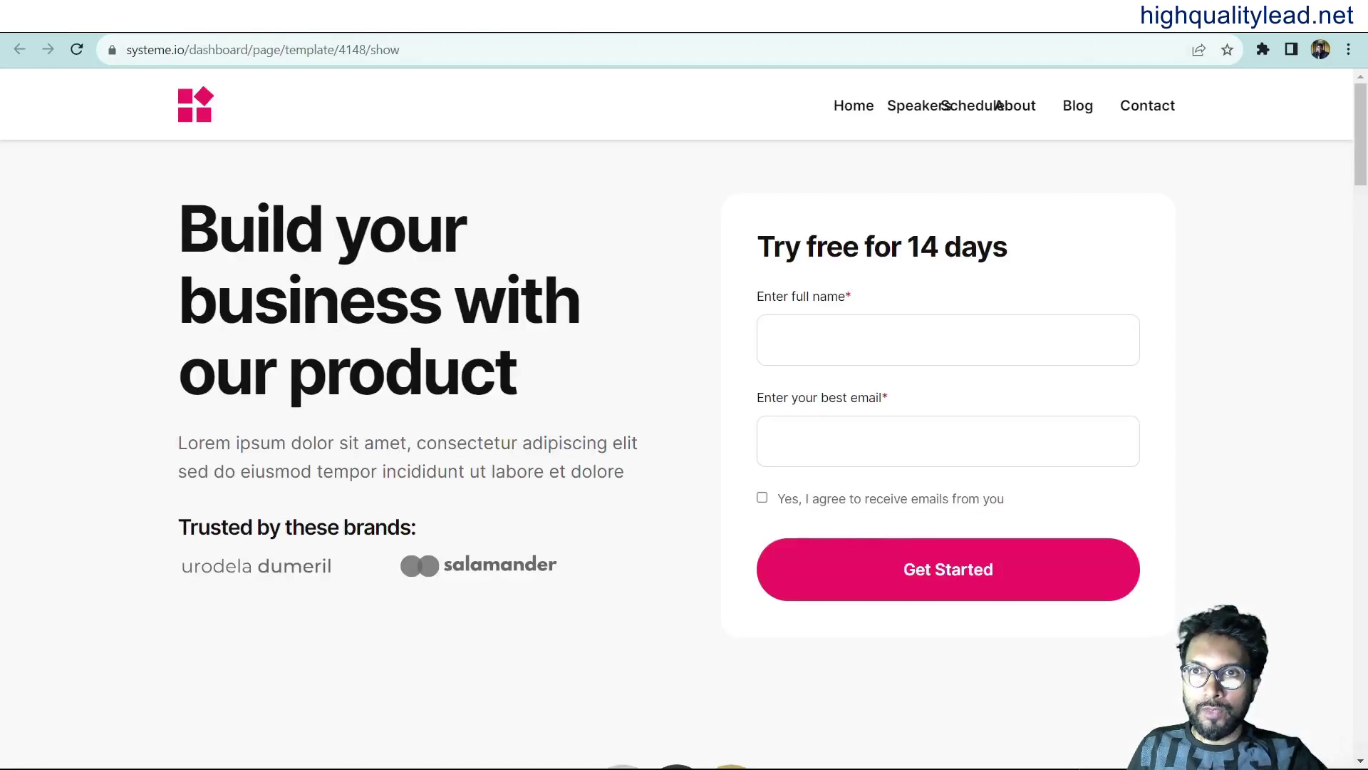
key(ctrl+w)
Apply the Build your business template and change the squeeze page URL path to ikarialeanbelly.
click(1080, 574)
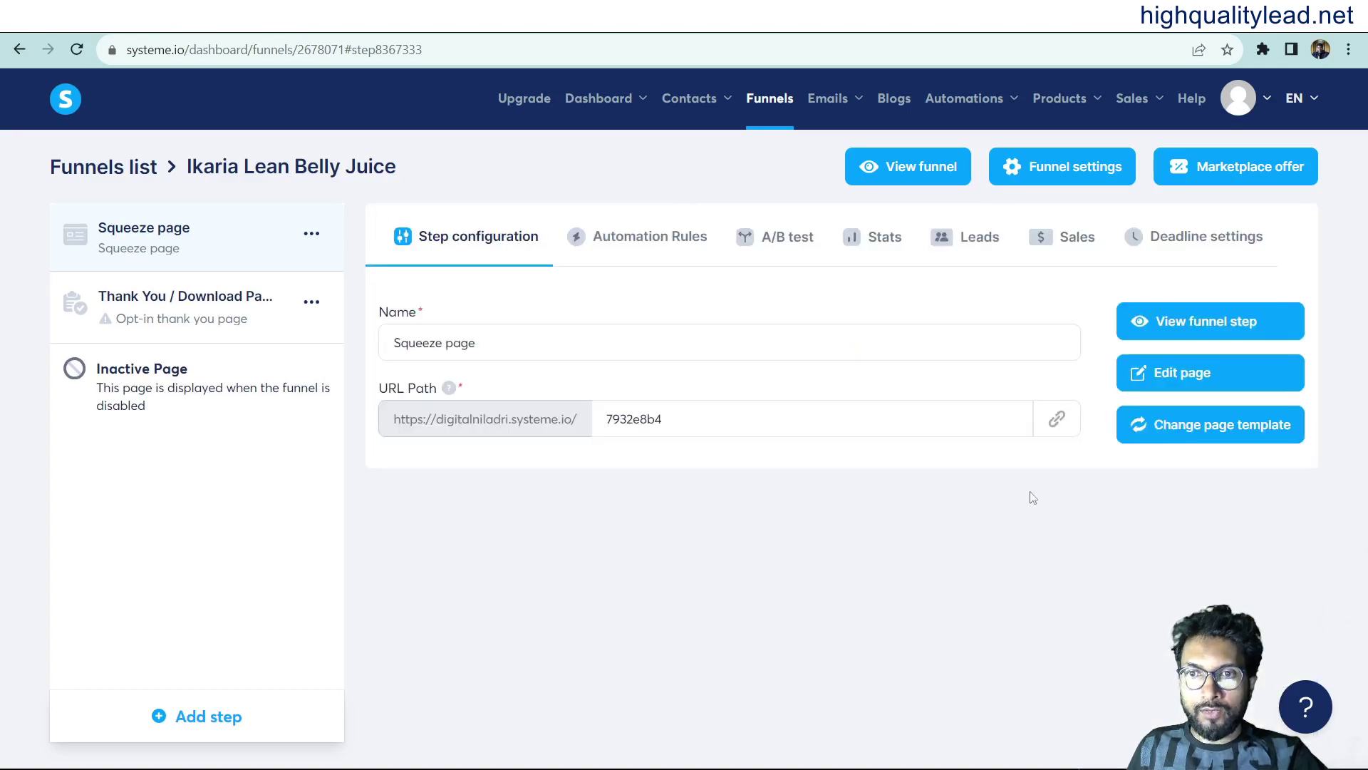
click(1191, 380)
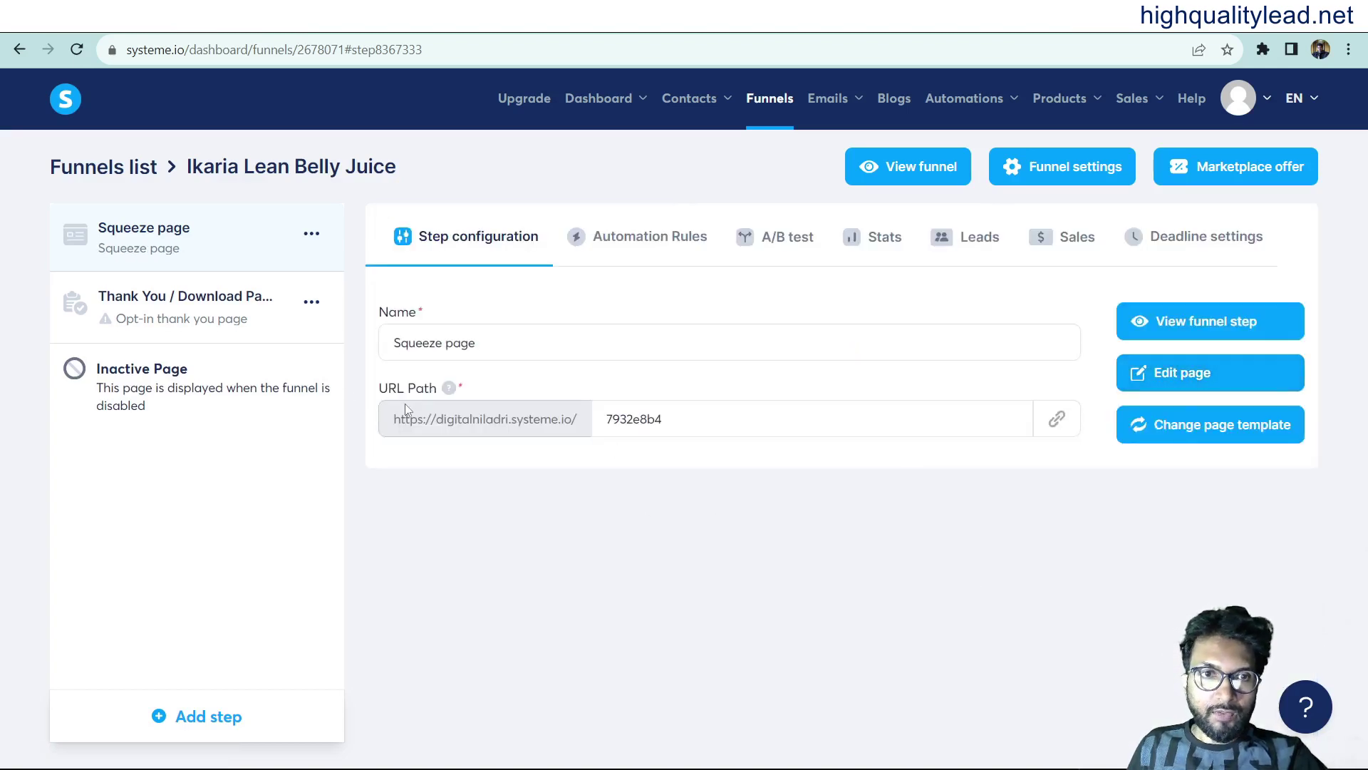
drag(712, 430, 590, 431)
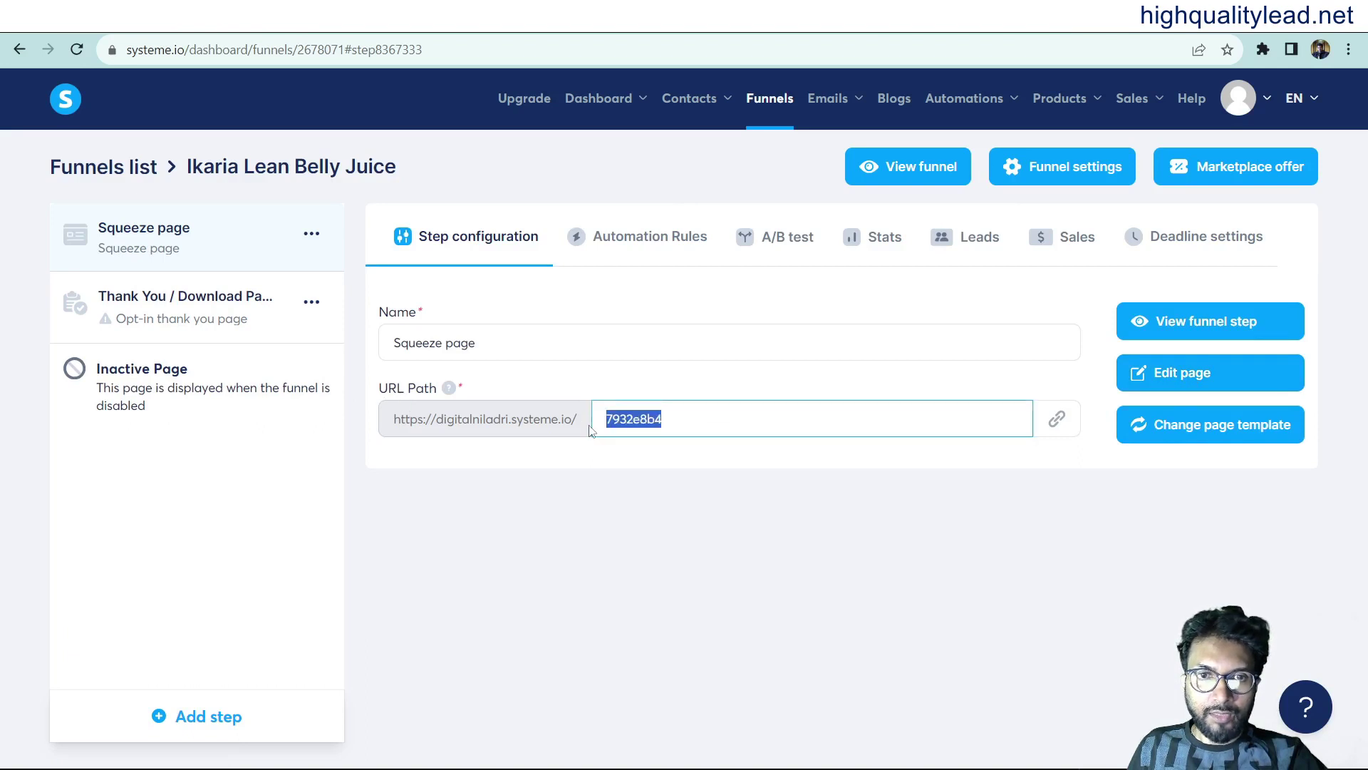
text(ikarialeanbelly)
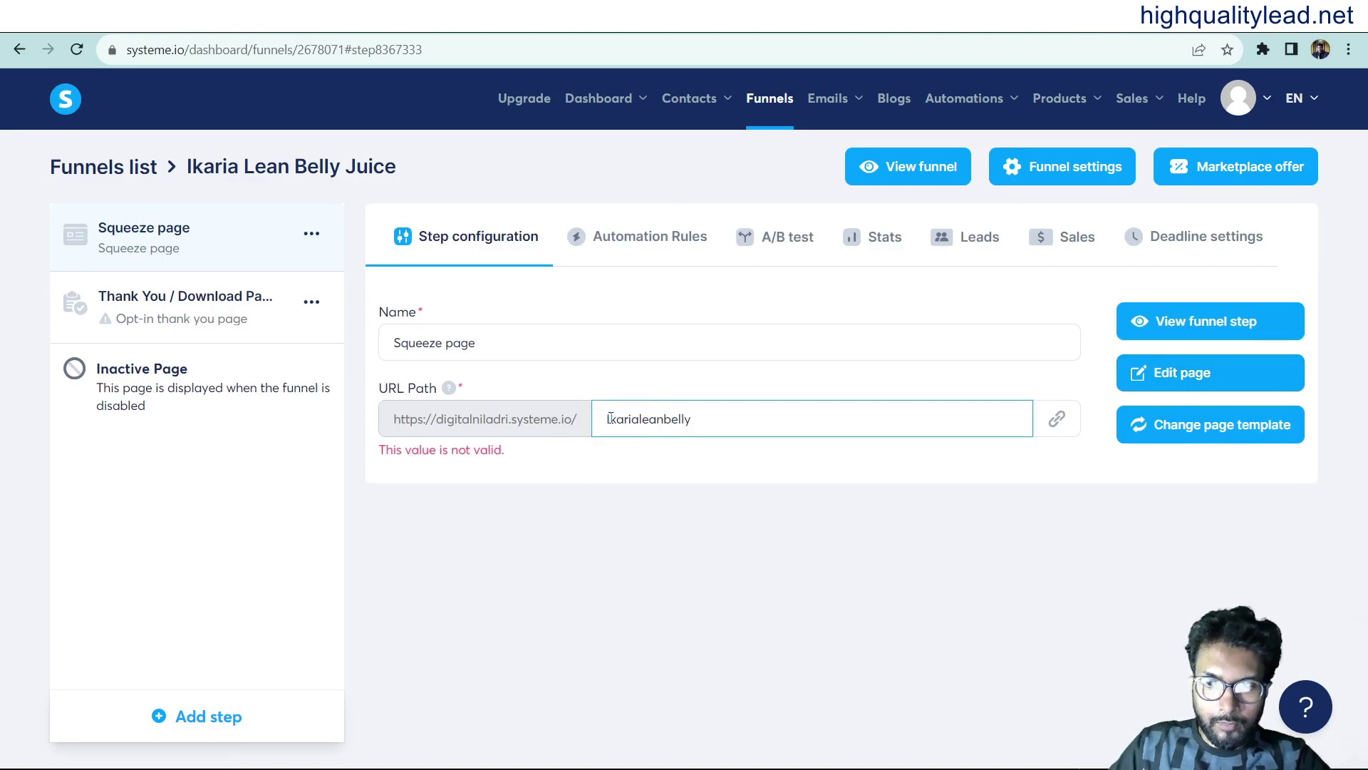
click(647, 604)
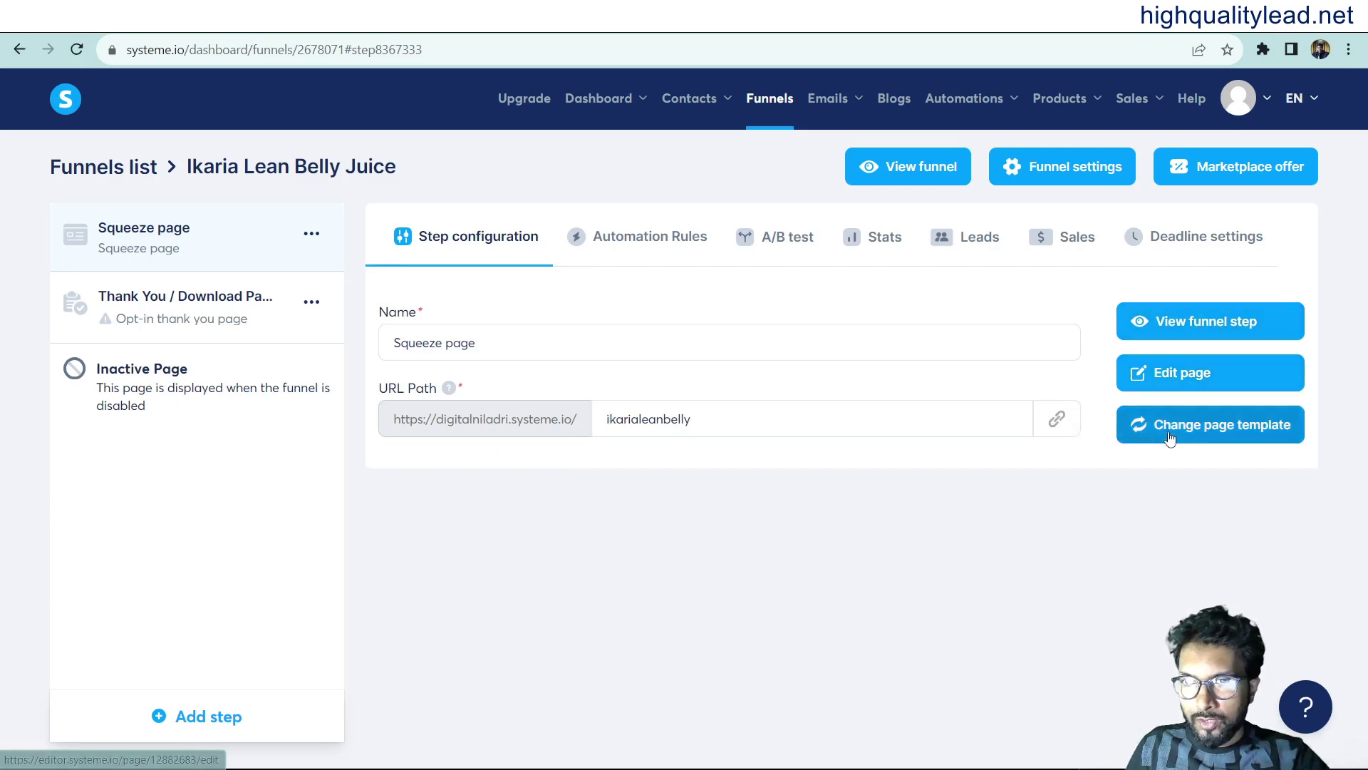
Open the squeeze page in the page editor and look over its sections.
click(1191, 383)
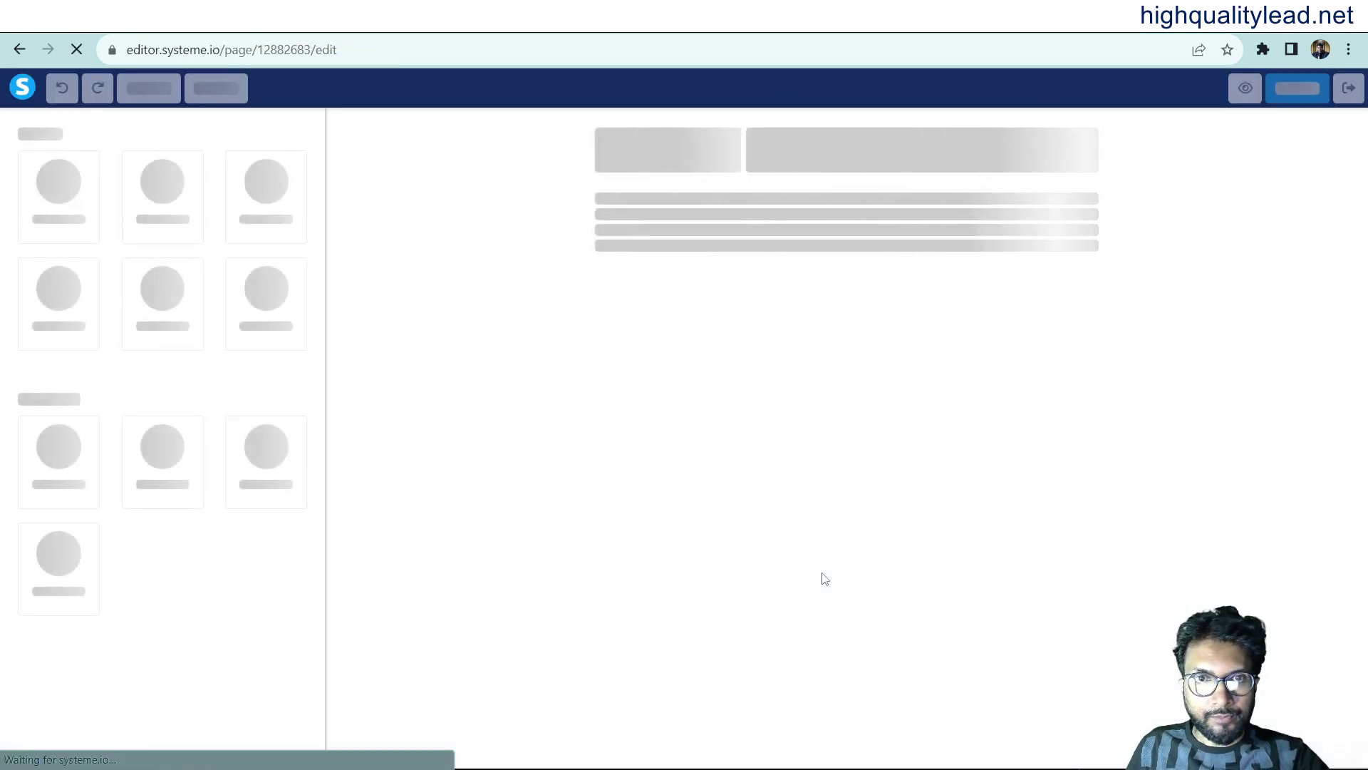
scroll(820, 577, down, 4)
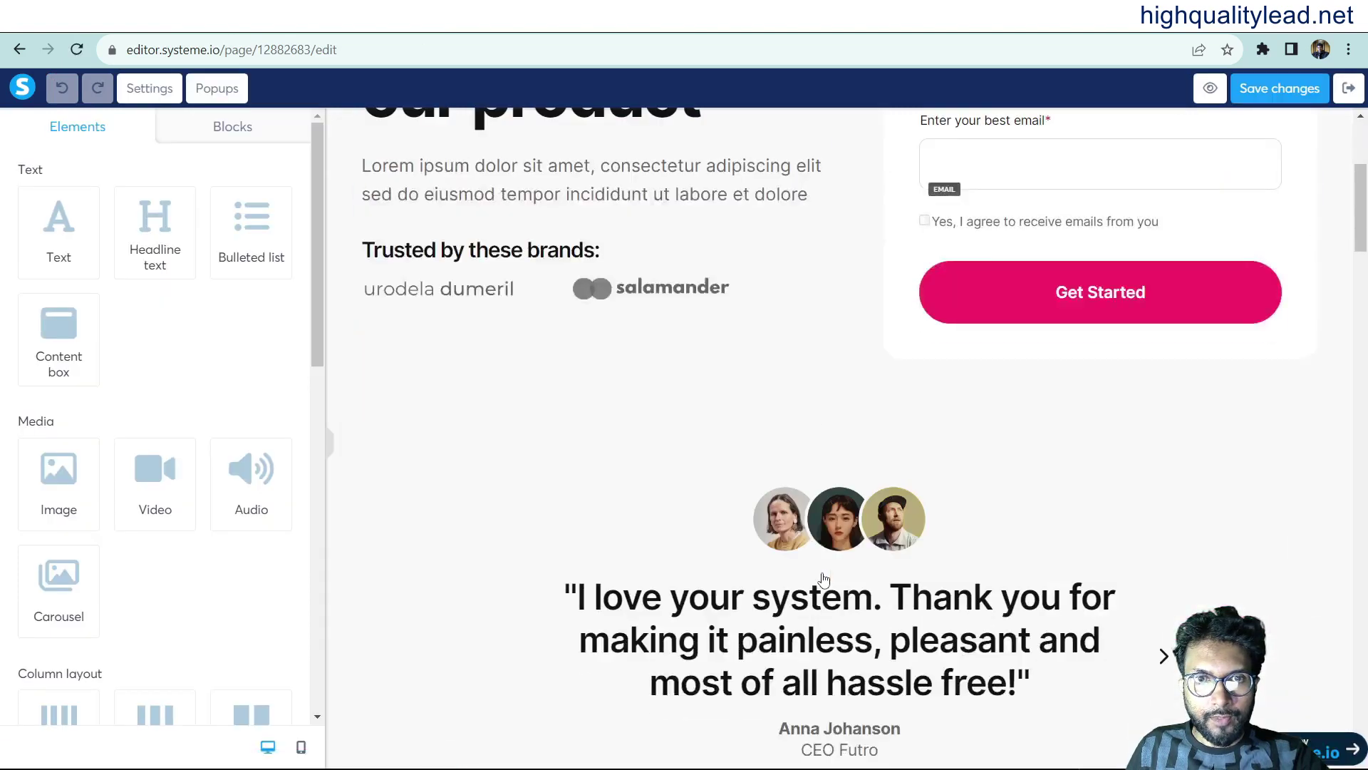
scroll(998, 581, up, 1)
scroll(1212, 584, down, 10)
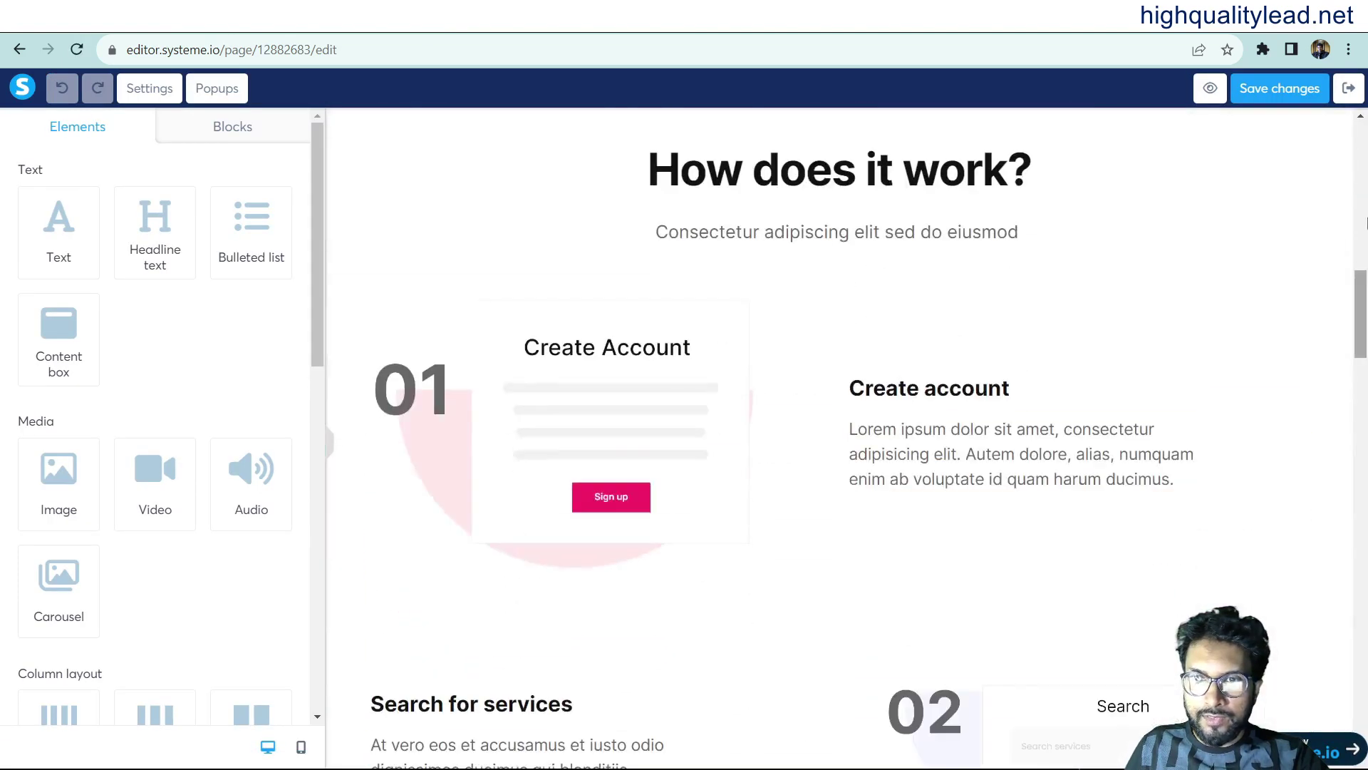
scroll(1365, 324, down, 15)
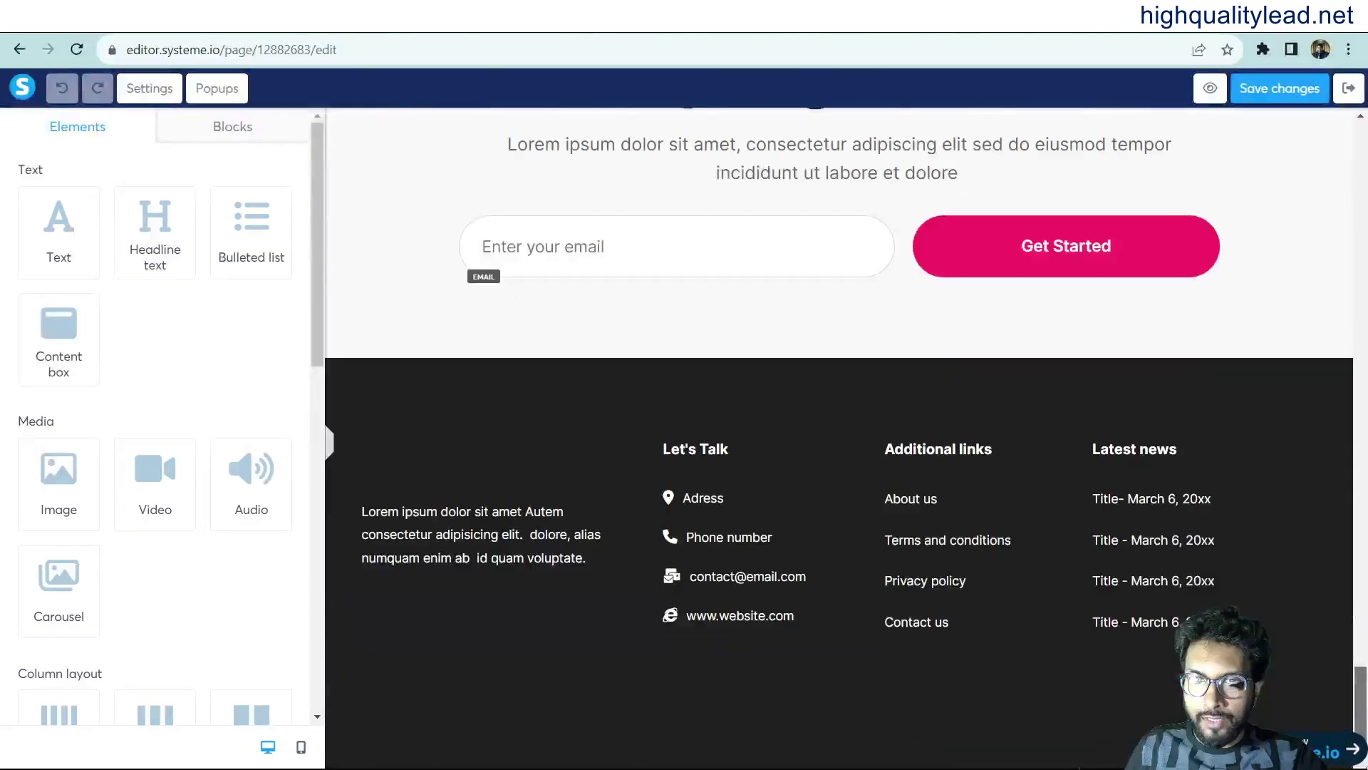
scroll(1317, 495, up, 10)
scroll(1060, 485, up, 12)
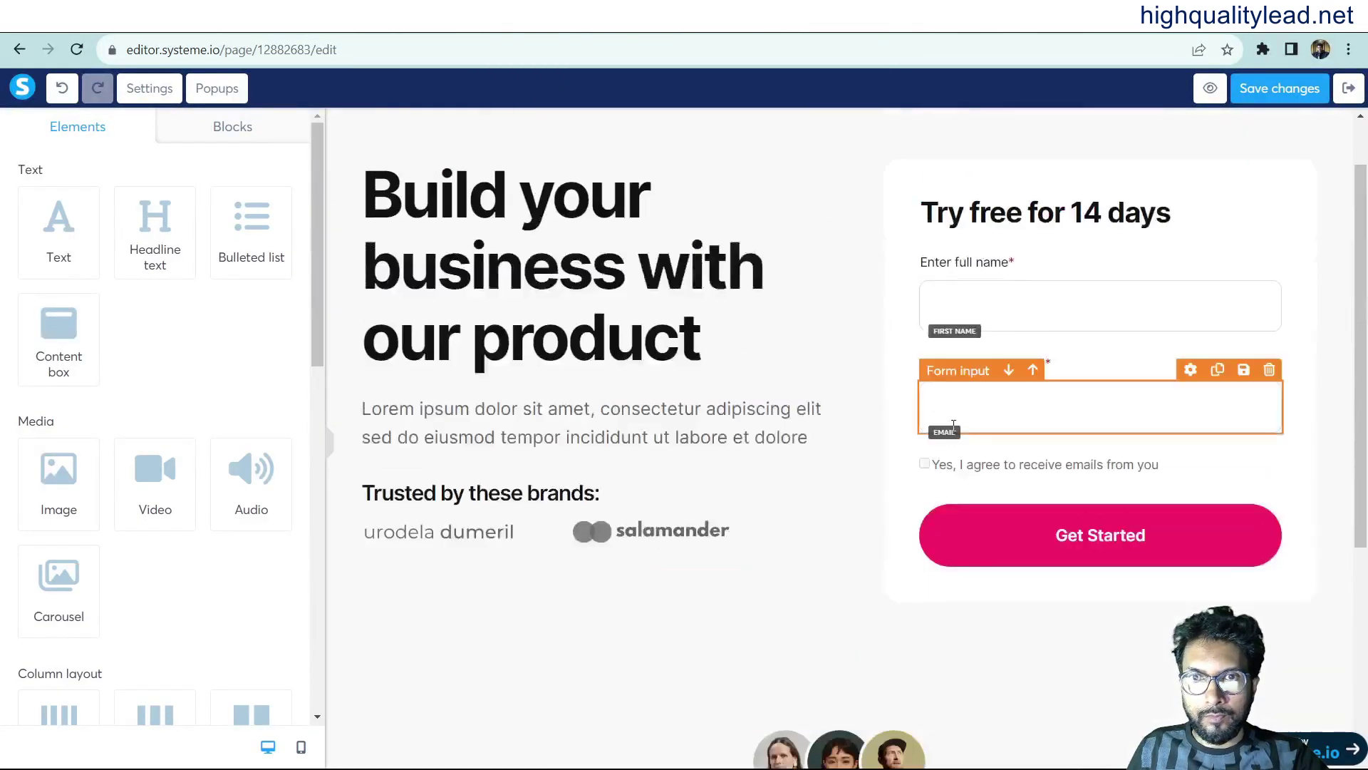
scroll(645, 550, down, 1)
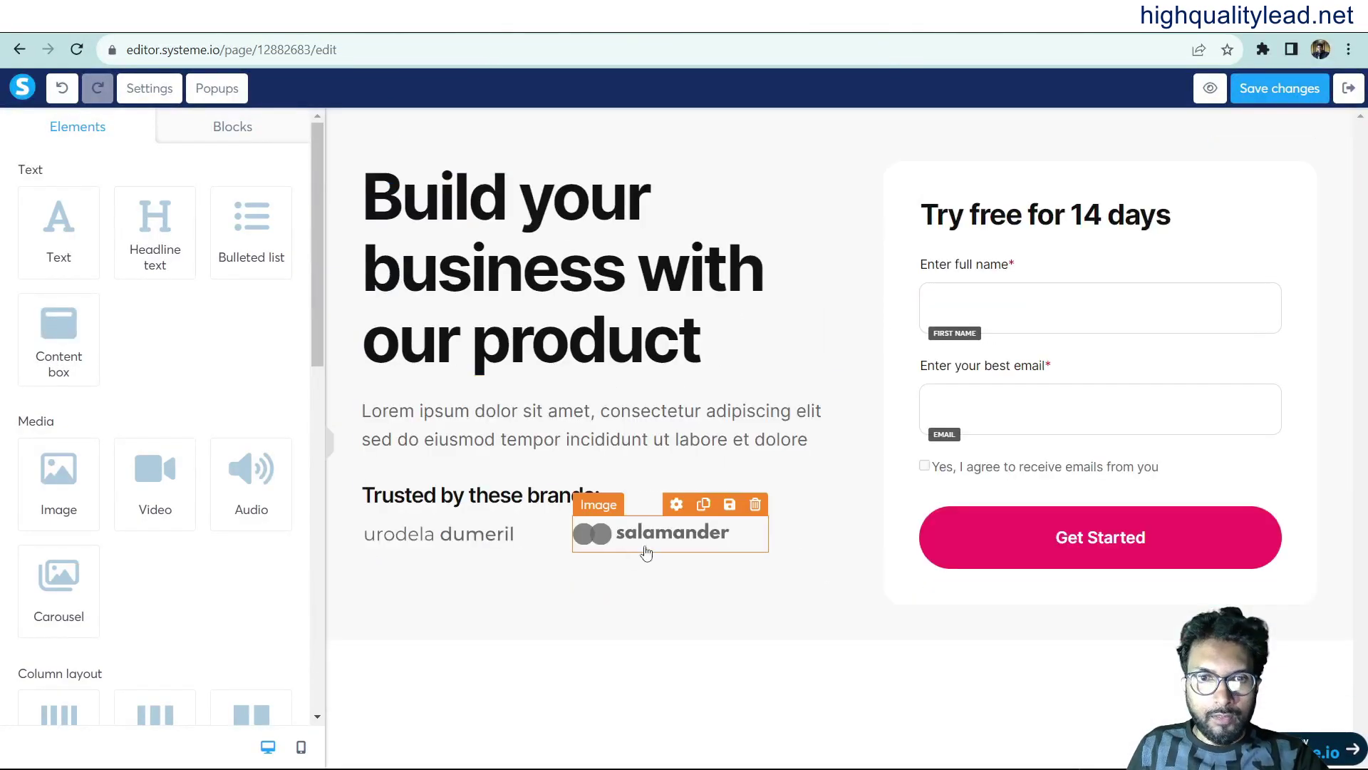
Delete both 'Trusted by these brands' logo images and their empty row.
click(770, 153)
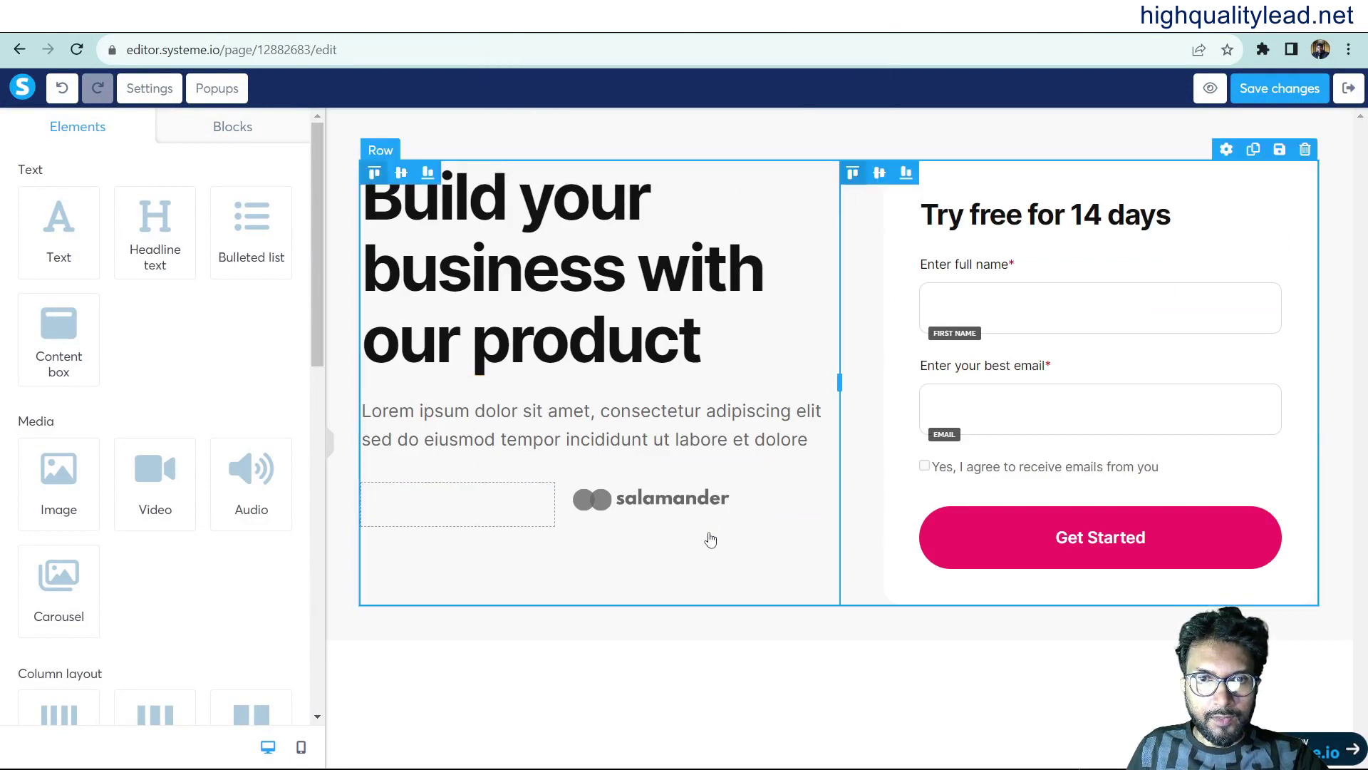
click(756, 470)
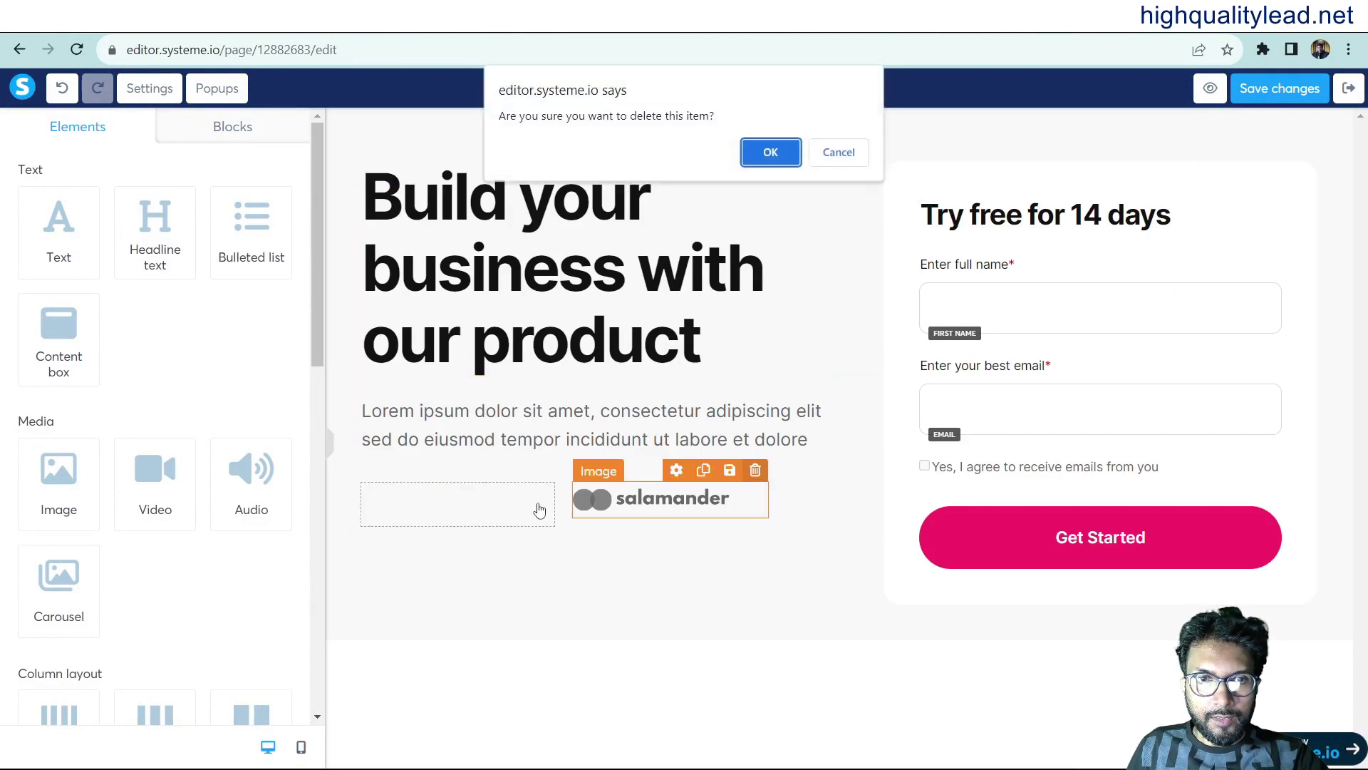
click(766, 149)
click(755, 472)
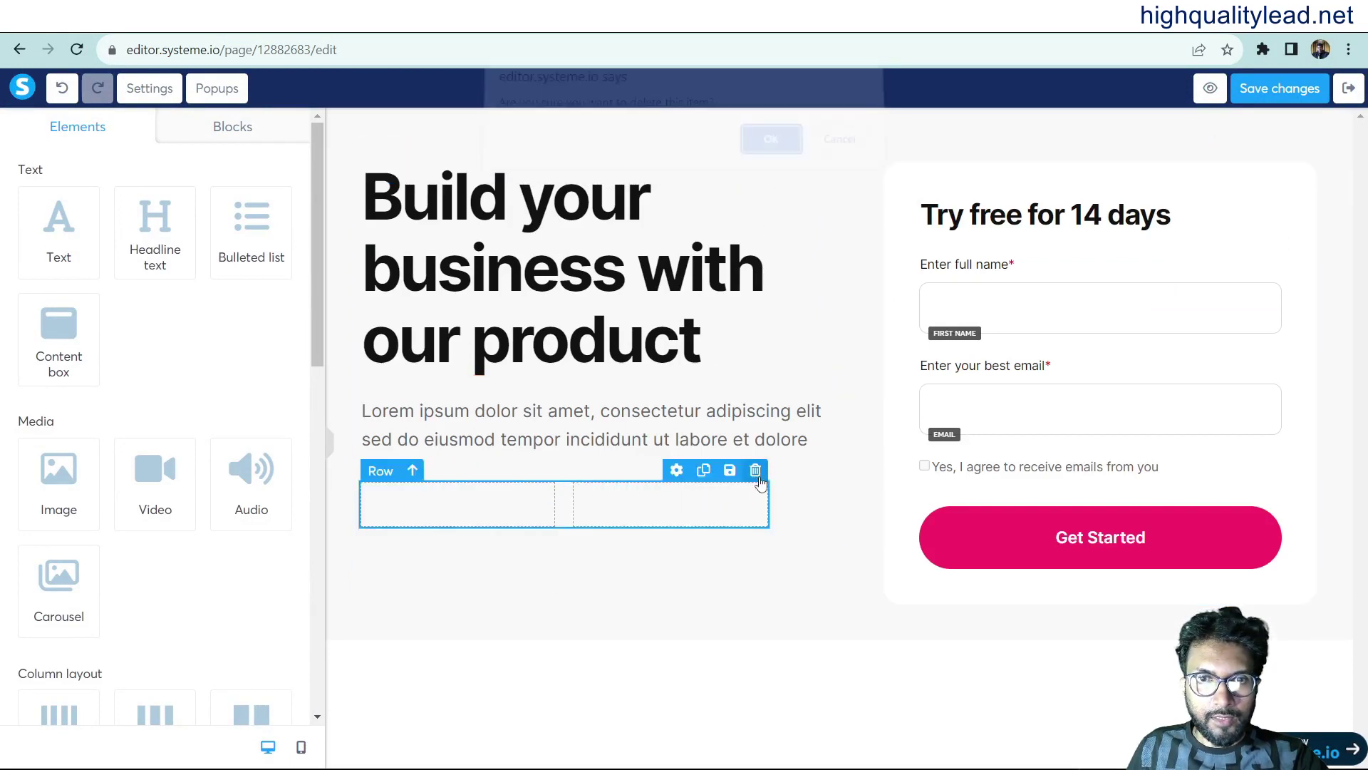
click(770, 153)
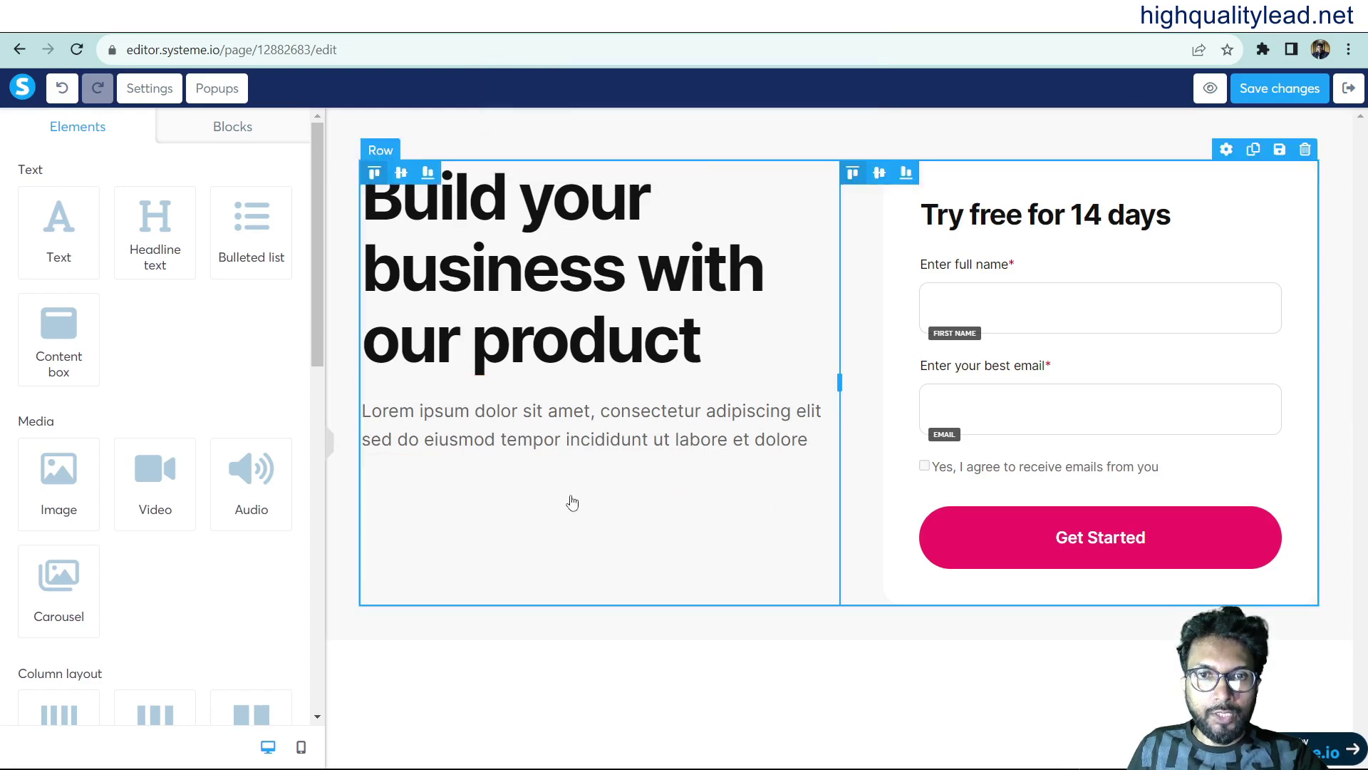
Drop an Image element from the Media panel below the hero paragraph.
click(554, 514)
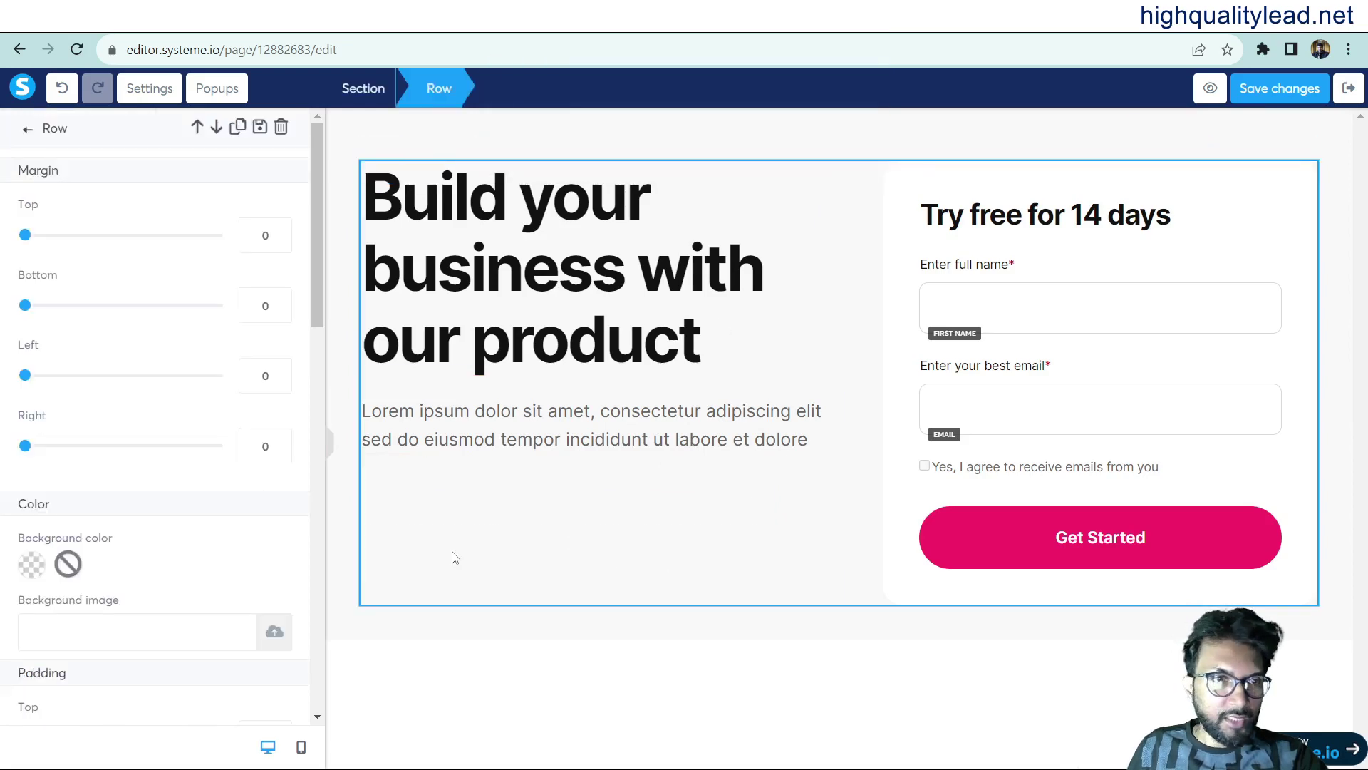
key(Escape)
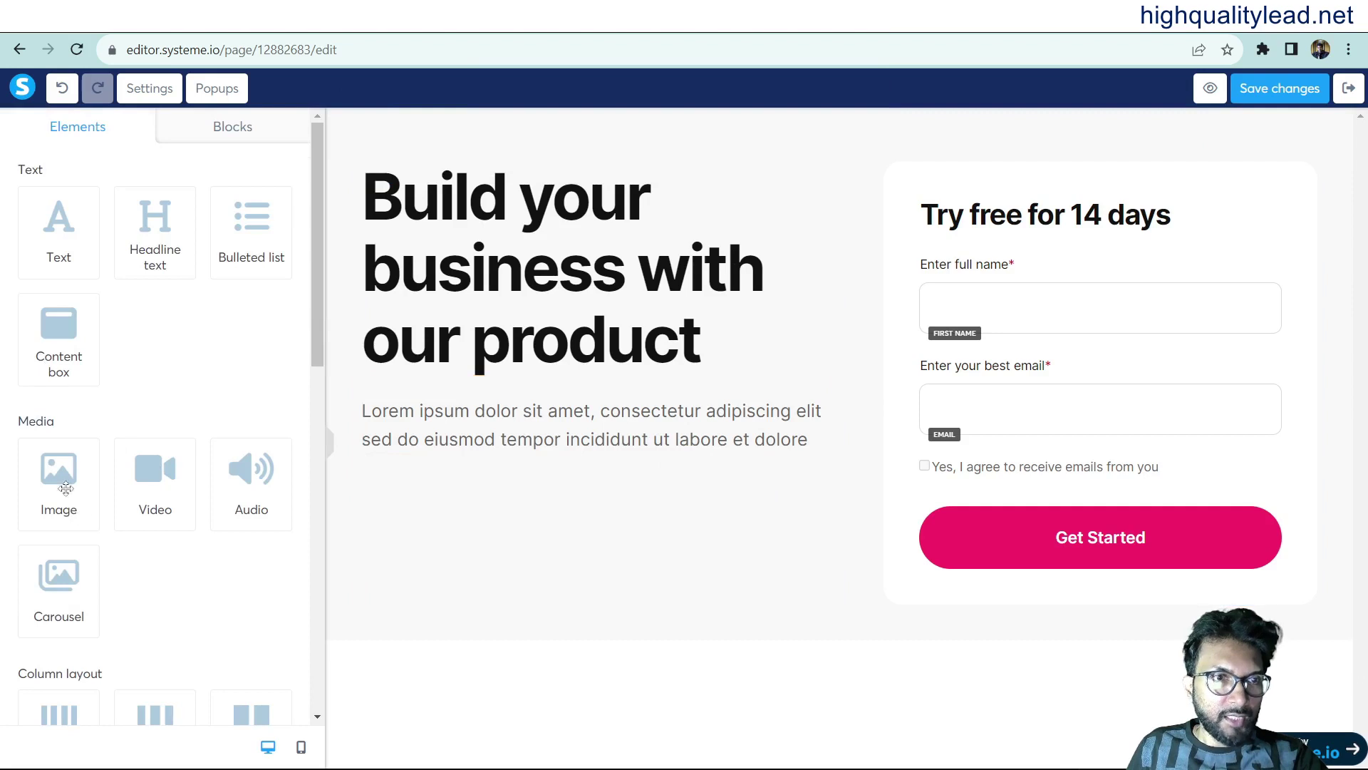
drag(66, 488, 580, 452)
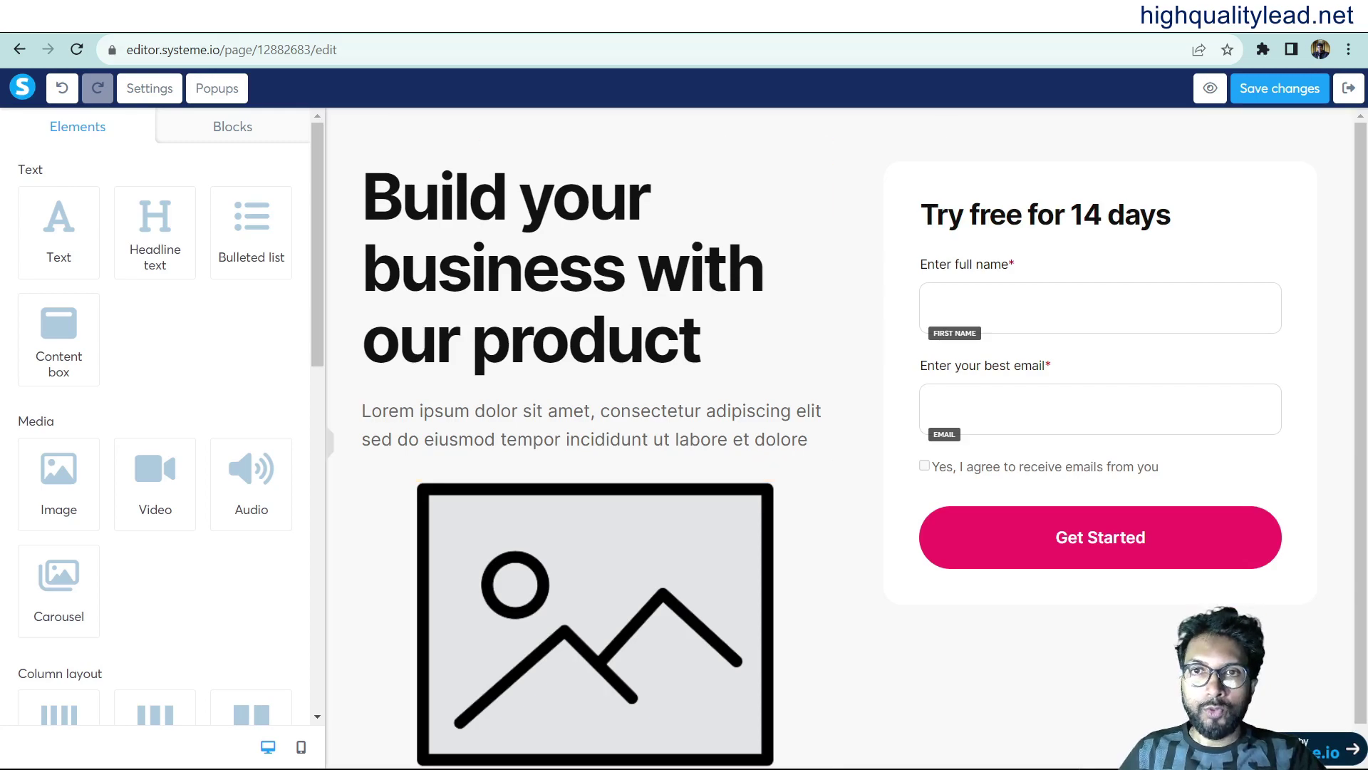
key(alt+Left)
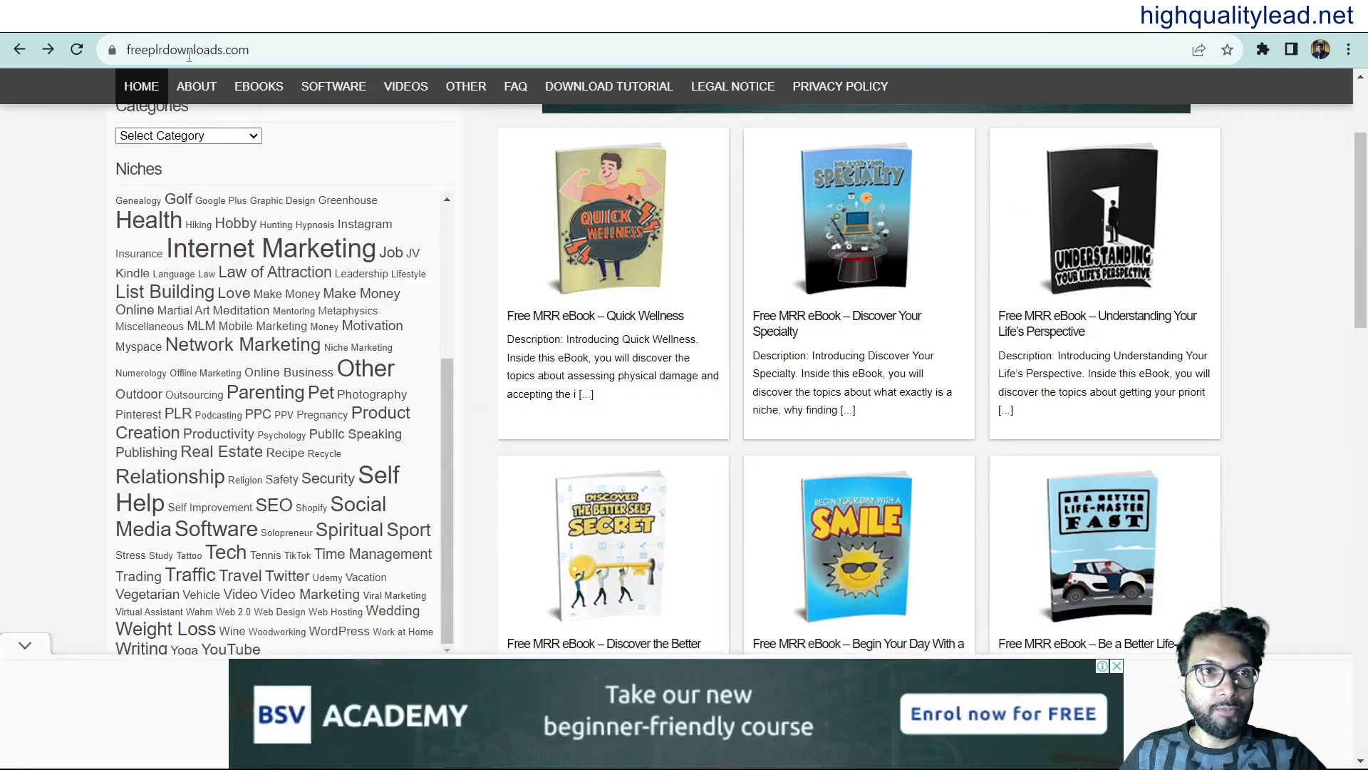
Search freeplrdownloads.com for 'weight loss'.
scroll(266, 413, up, 5)
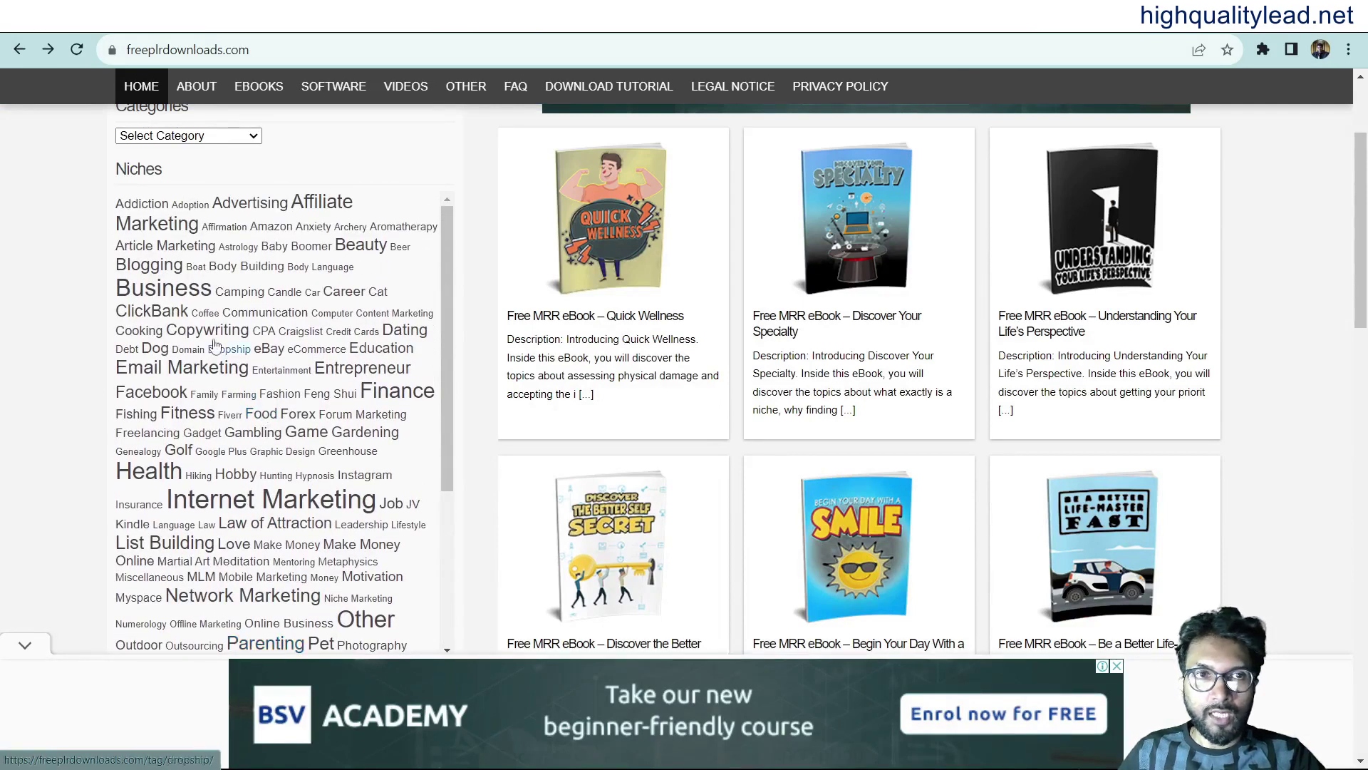
scroll(247, 180, up, 1)
scroll(248, 180, up, 2)
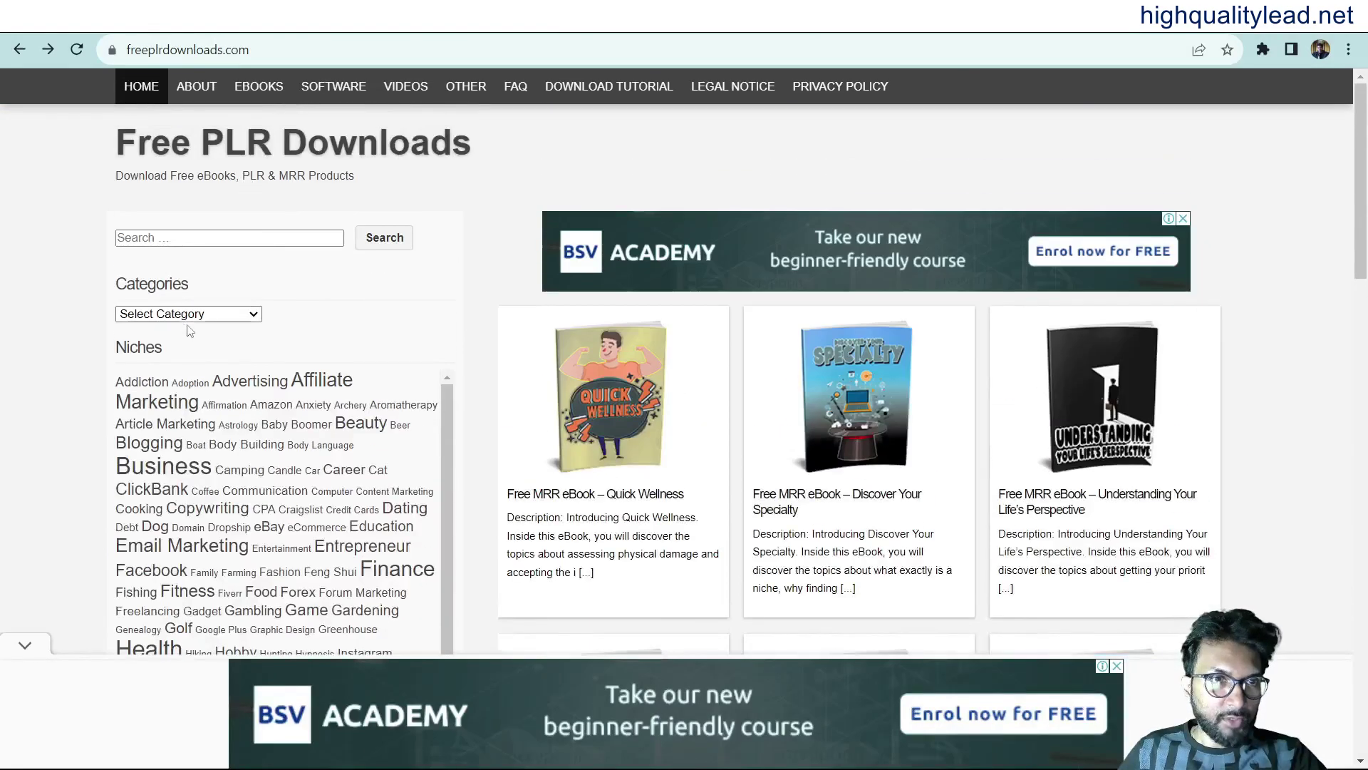
click(192, 314)
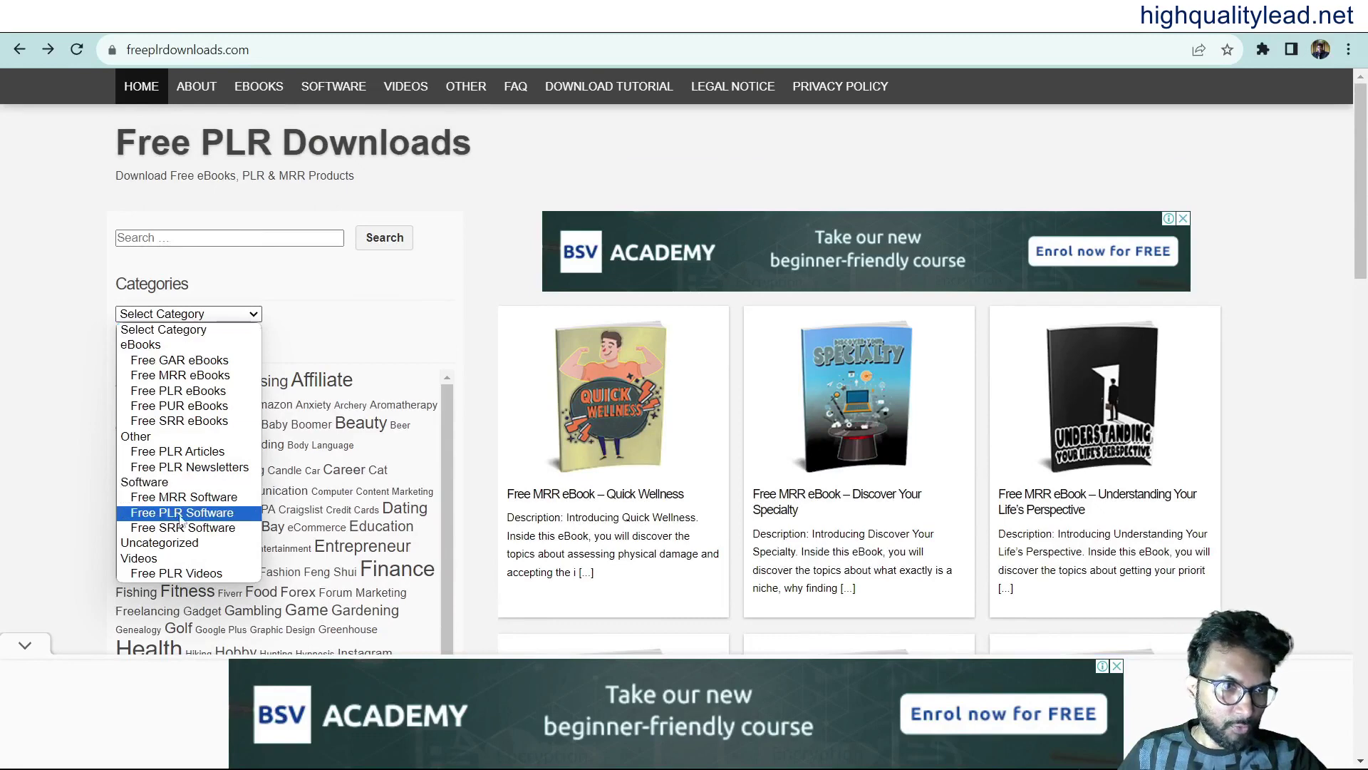
click(14, 406)
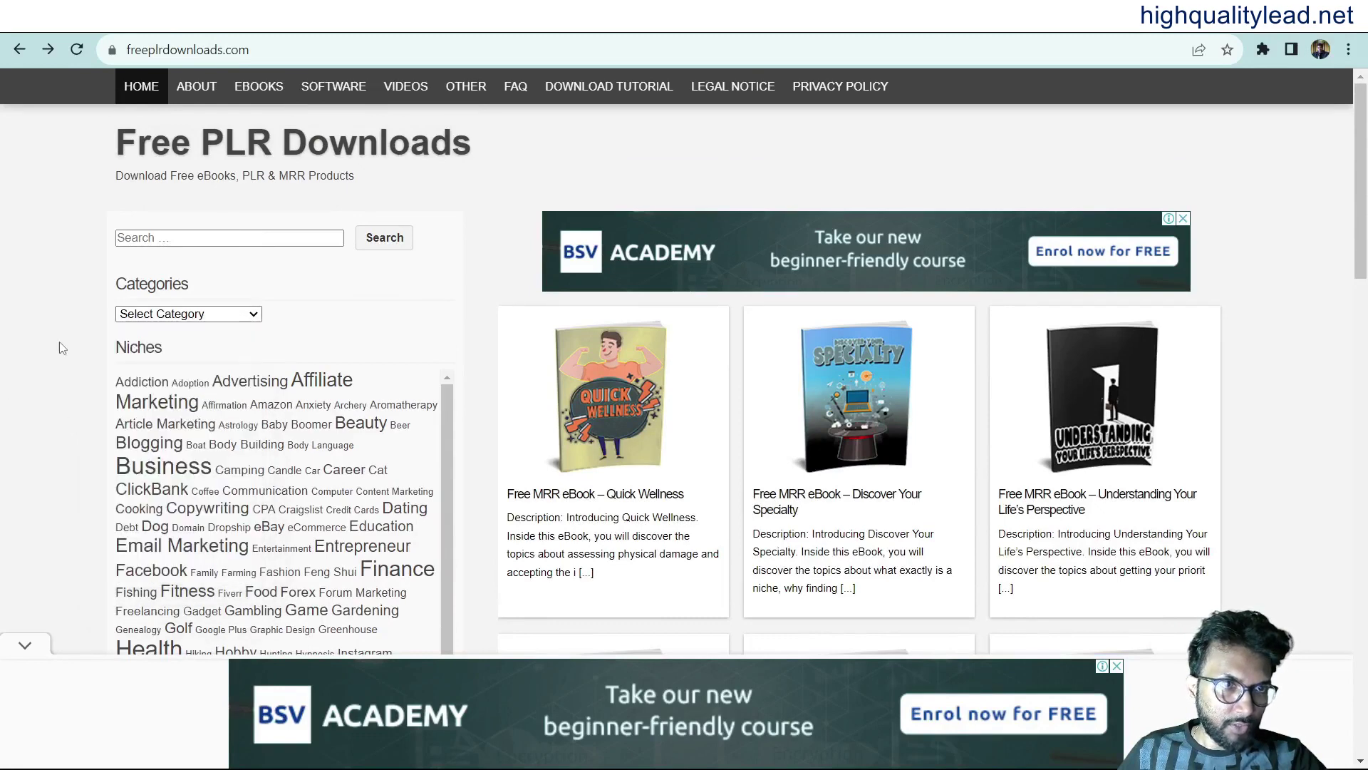
click(178, 238)
click(243, 307)
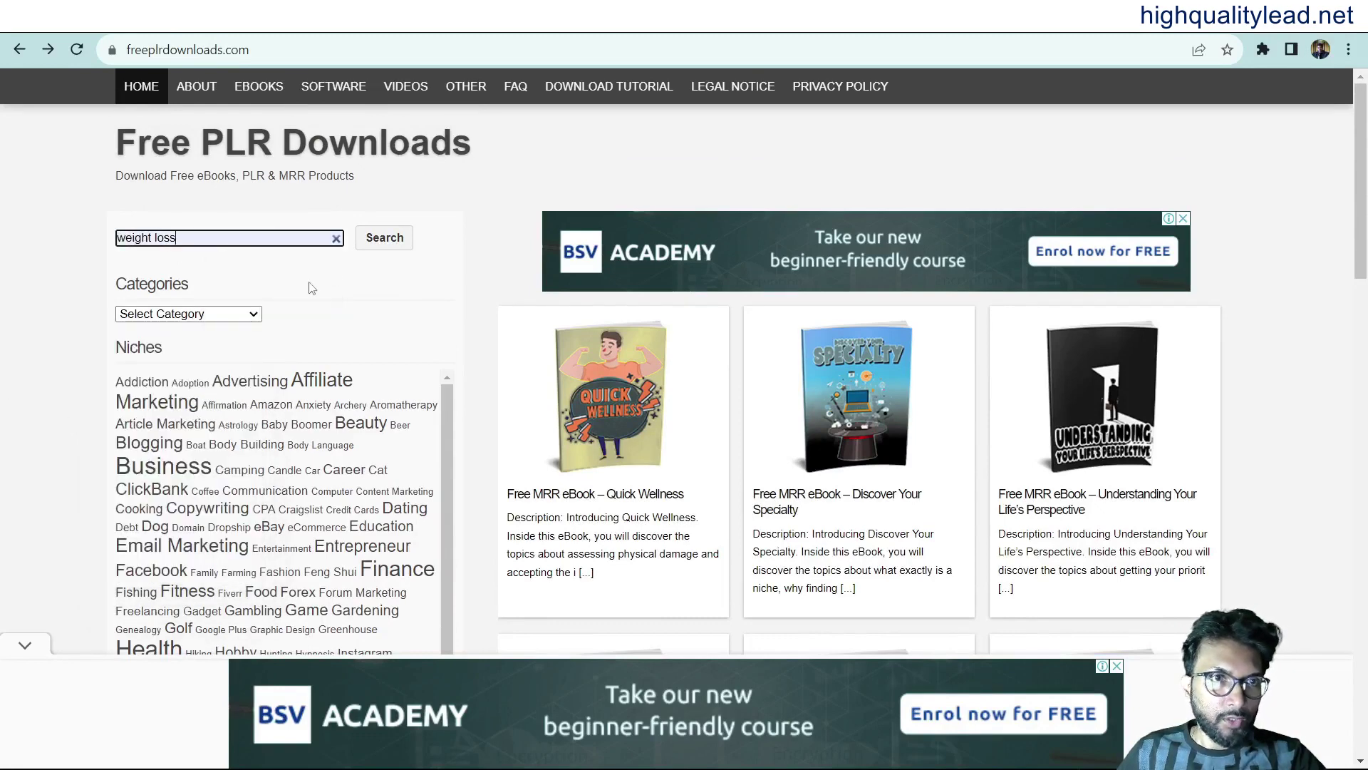
click(371, 246)
Page through to results page 3 and dismiss the full-screen ad.
scroll(991, 510, down, 15)
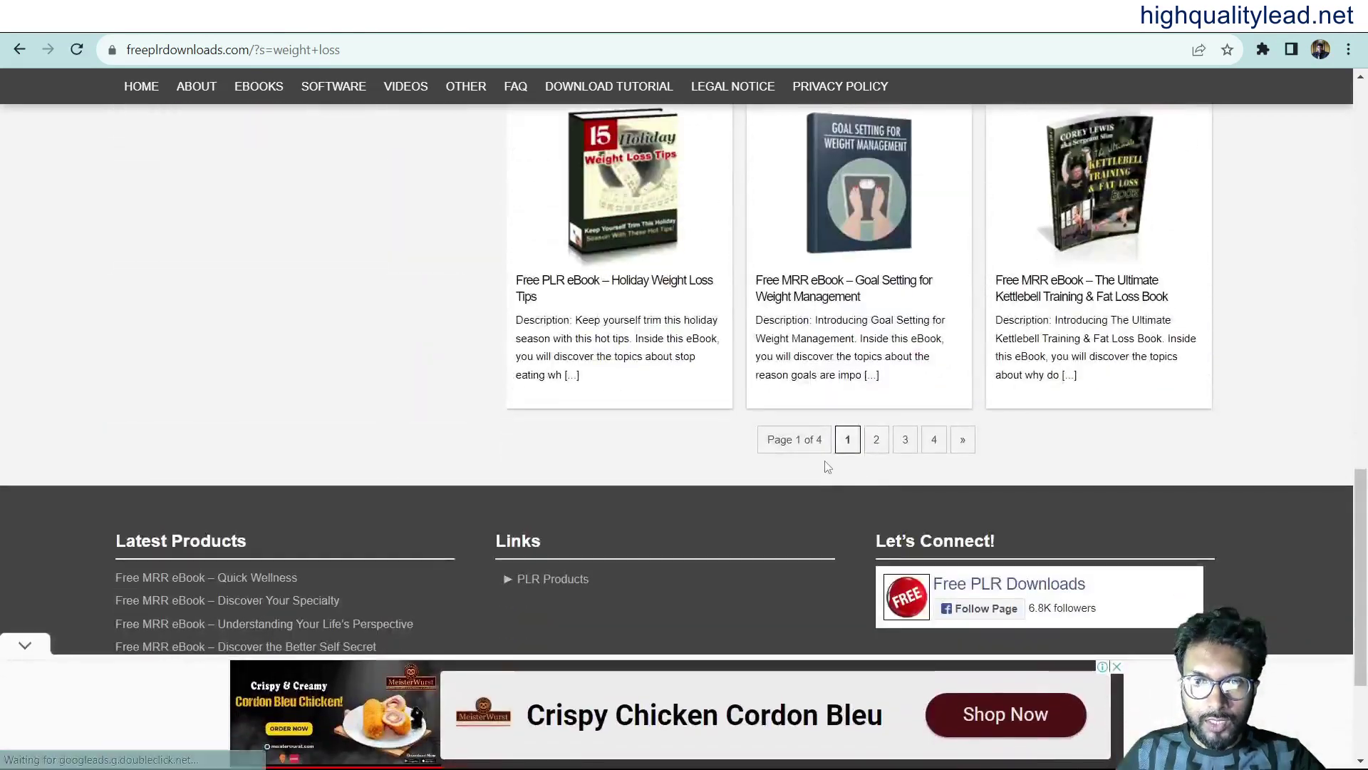
click(877, 447)
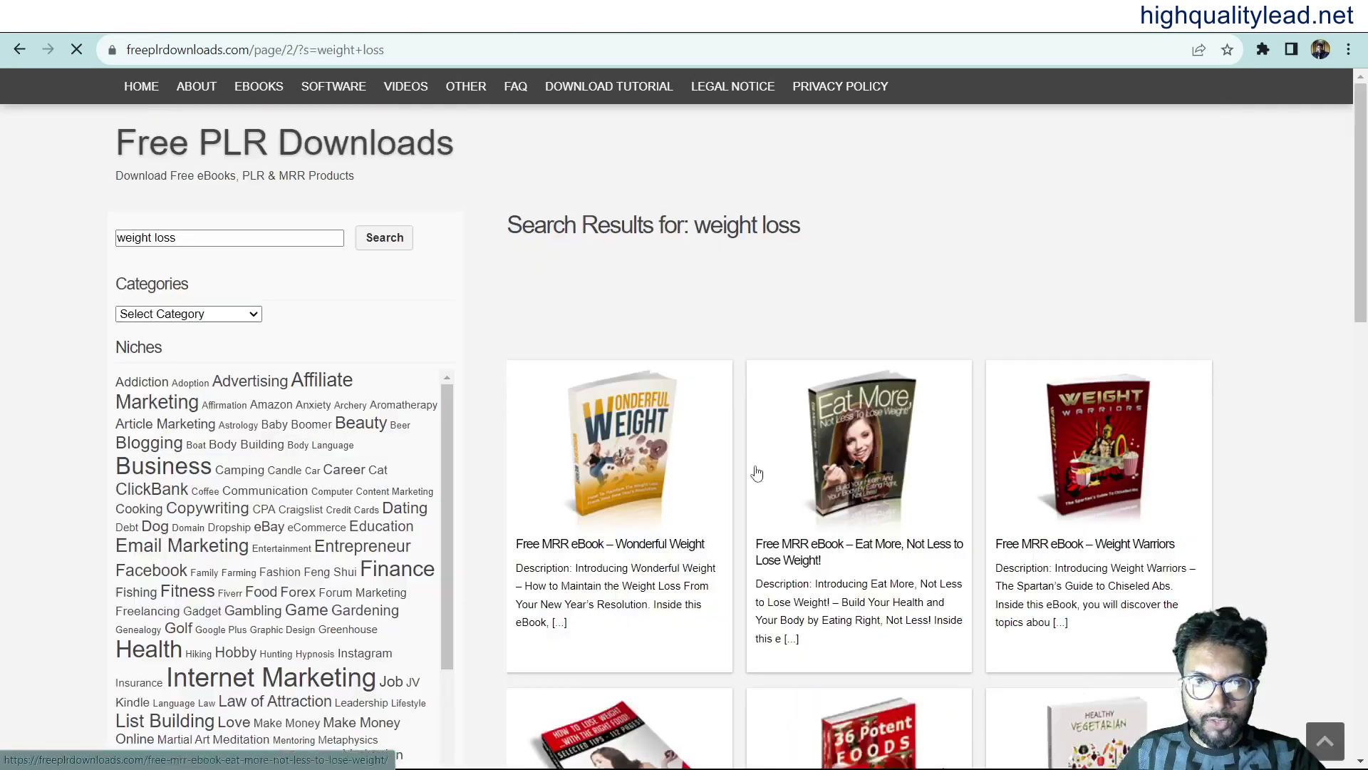
scroll(803, 472, down, 10)
scroll(803, 472, down, 5)
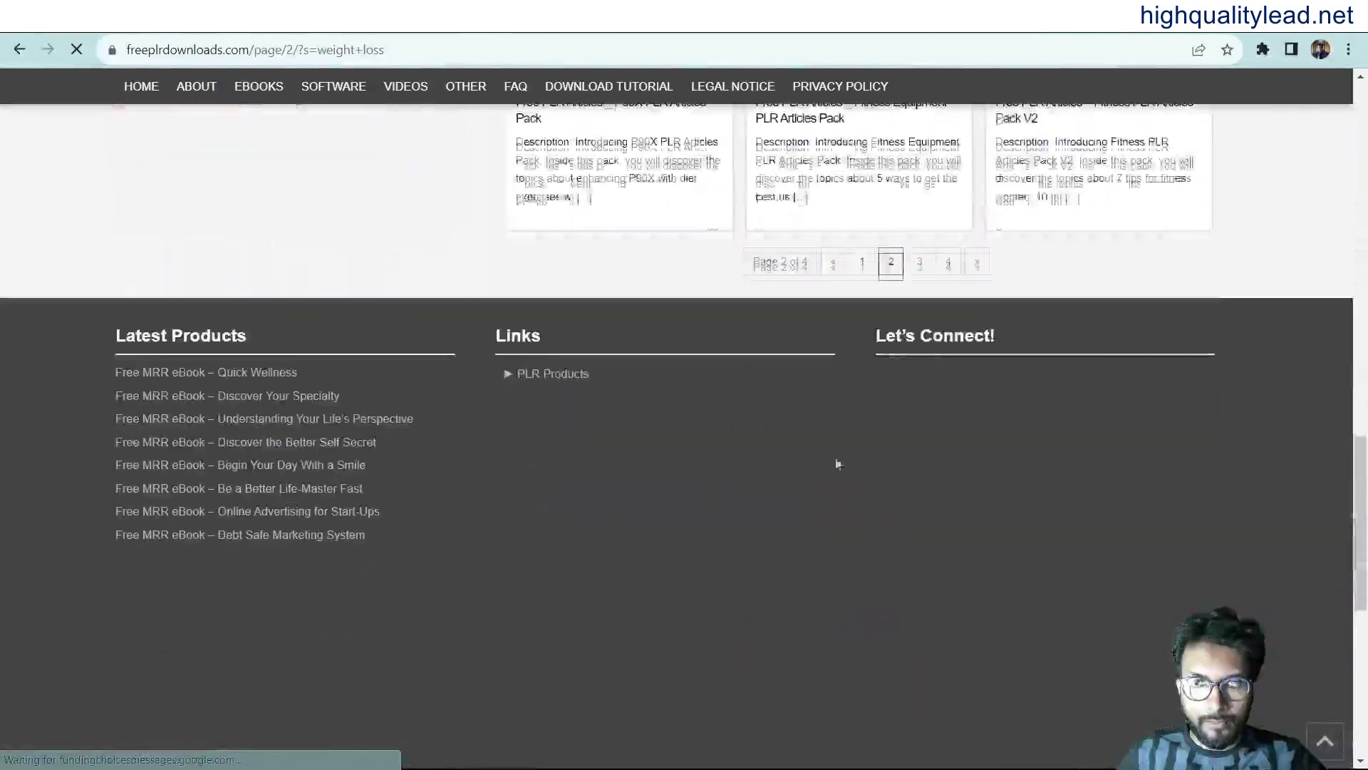
click(917, 262)
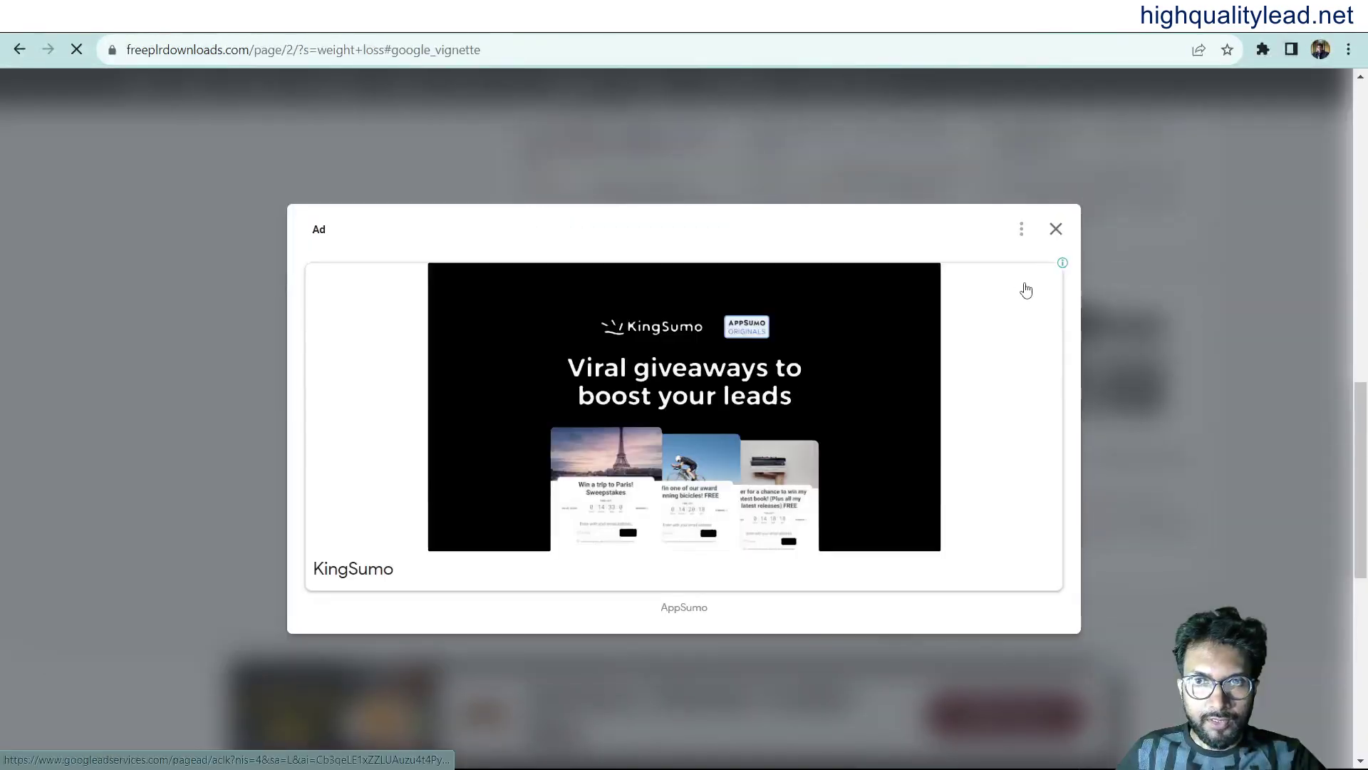
click(1055, 229)
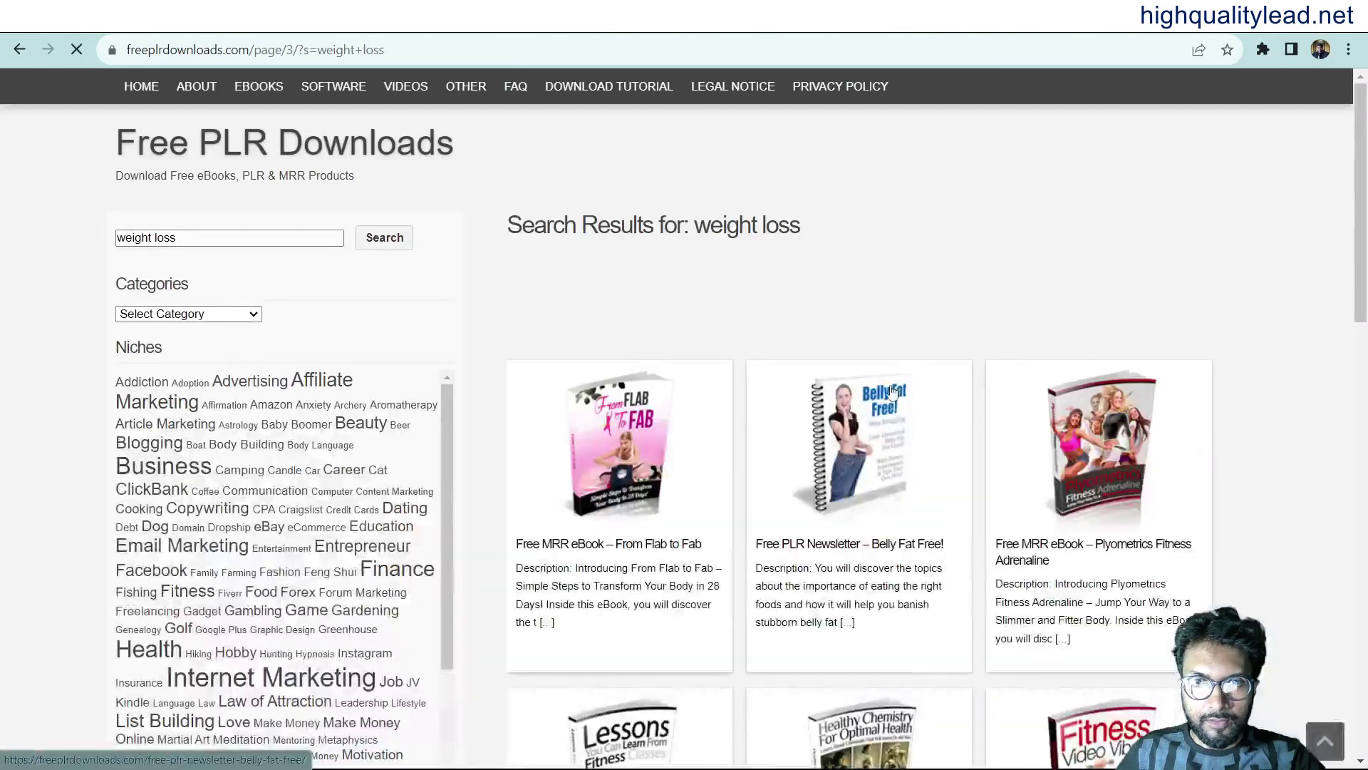
Download BellyFatFree.zip from the 'Free PLR Newsletter – Belly Fat Free!' post and open it.
click(851, 545)
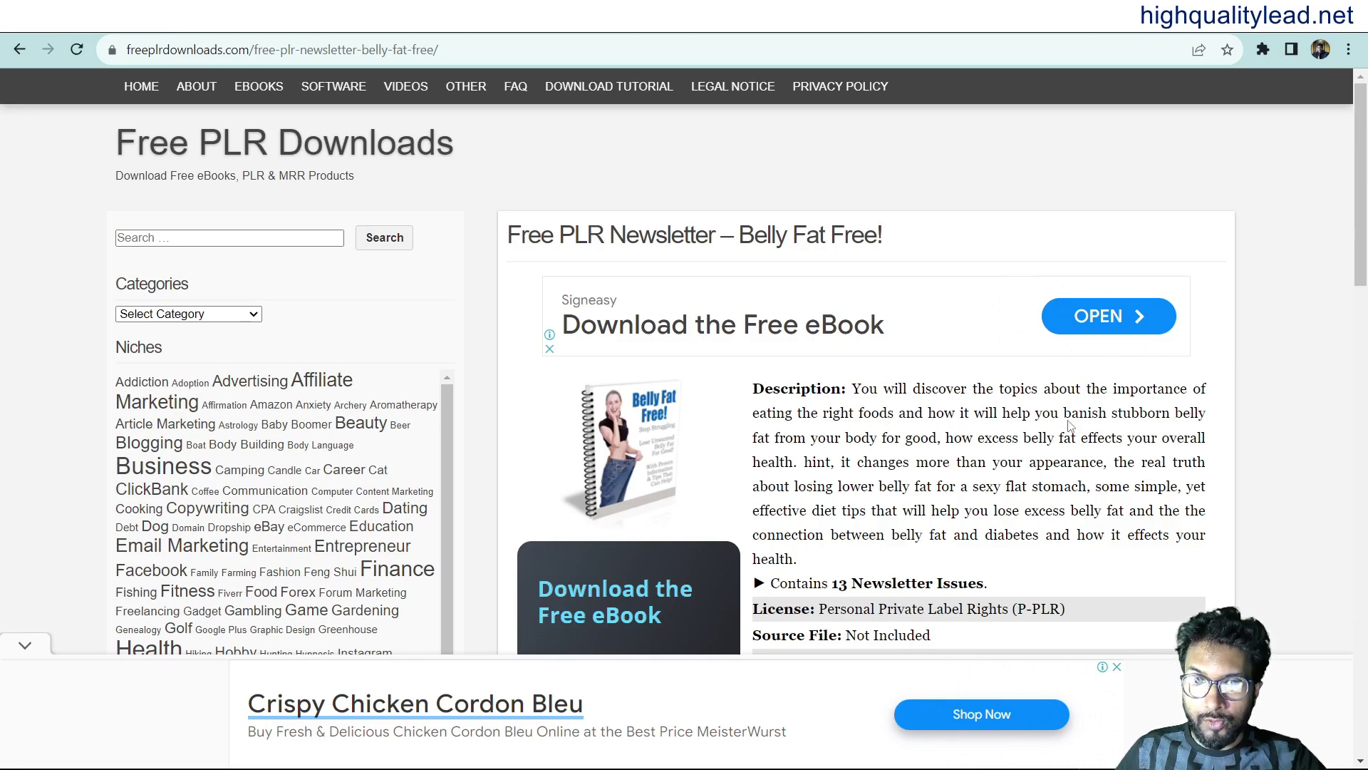
scroll(771, 397, down, 15)
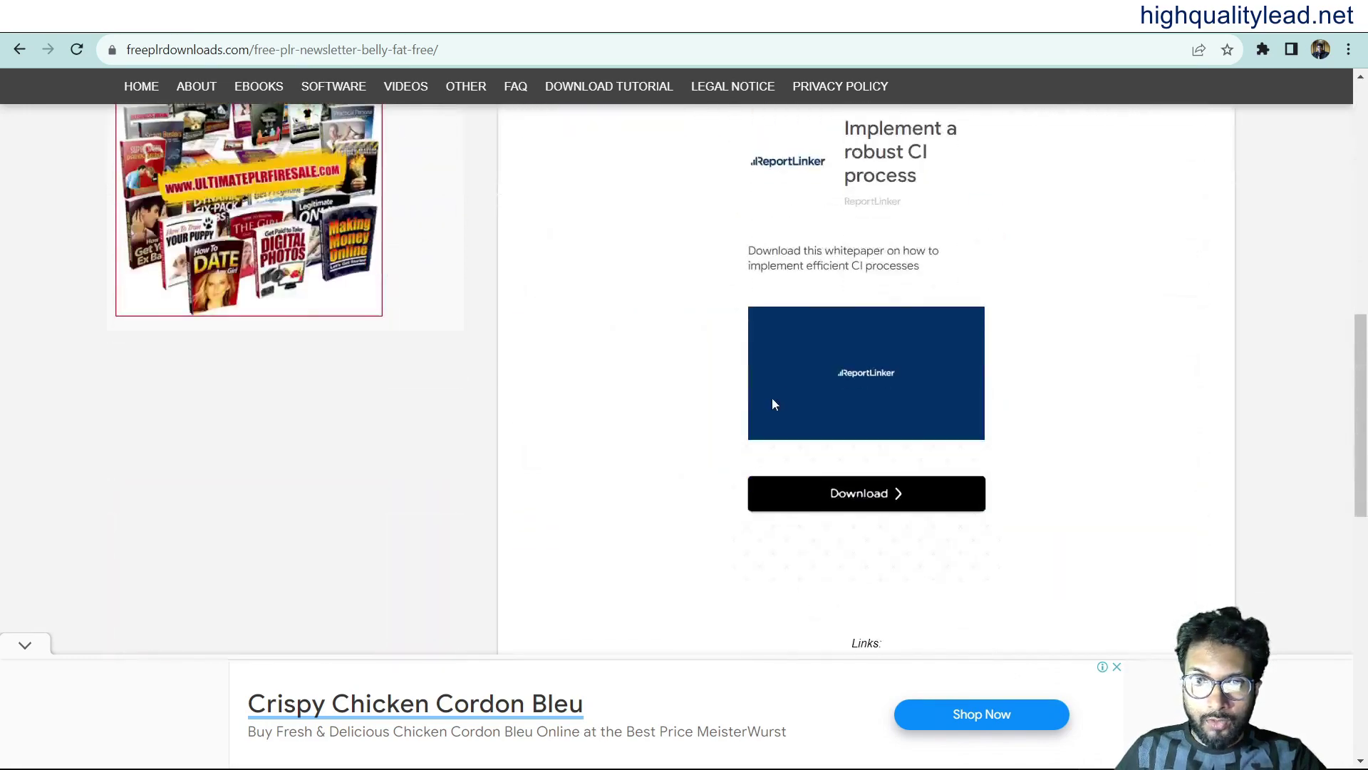
click(863, 436)
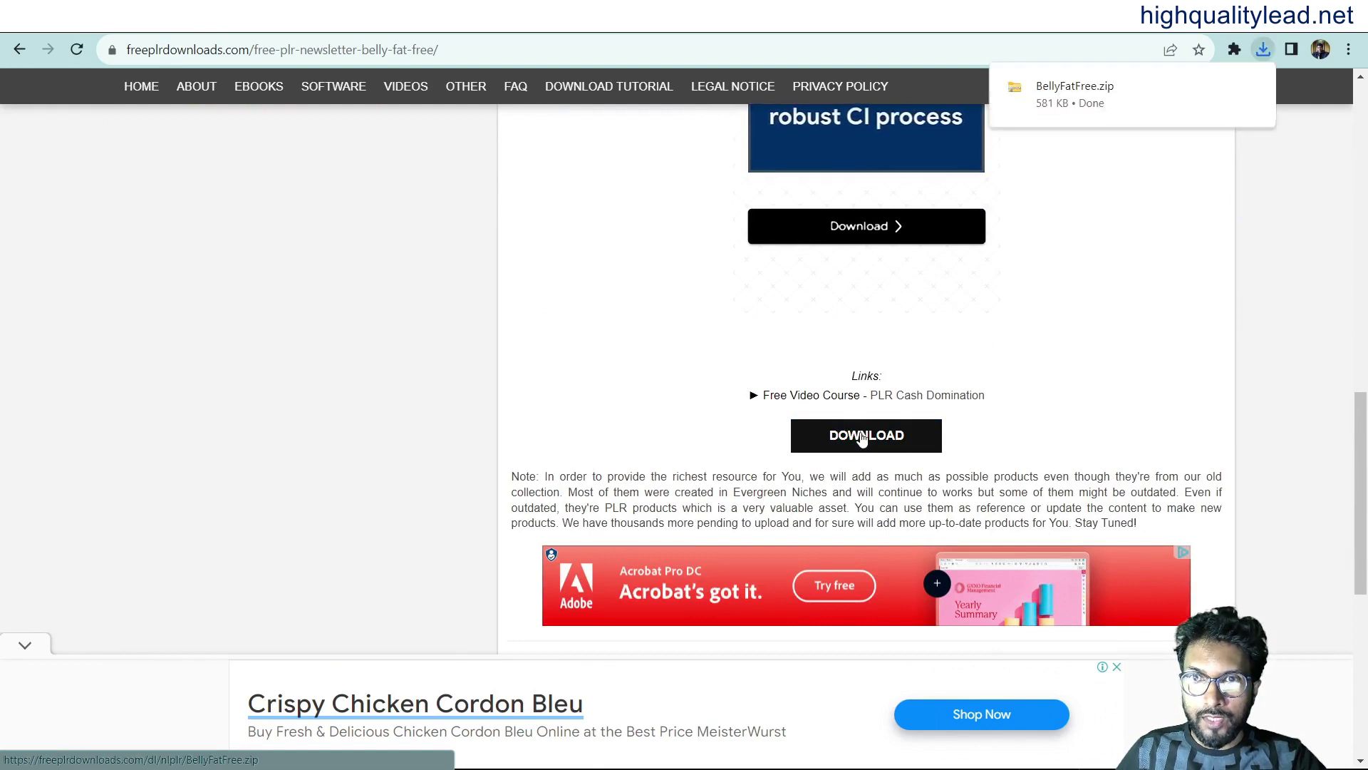
click(1076, 93)
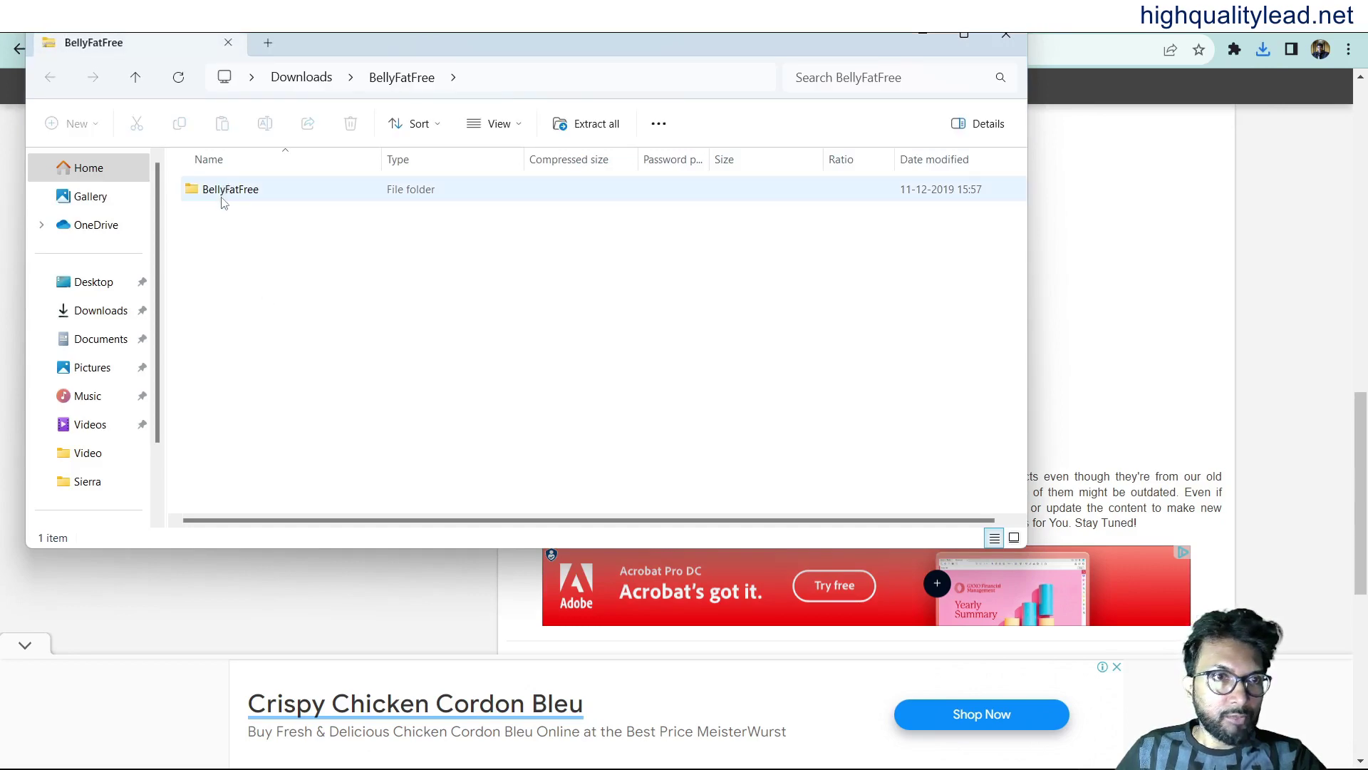
Extract BellyFatFree.zip from Downloads into the suggested BellyFatFree folder.
click(98, 310)
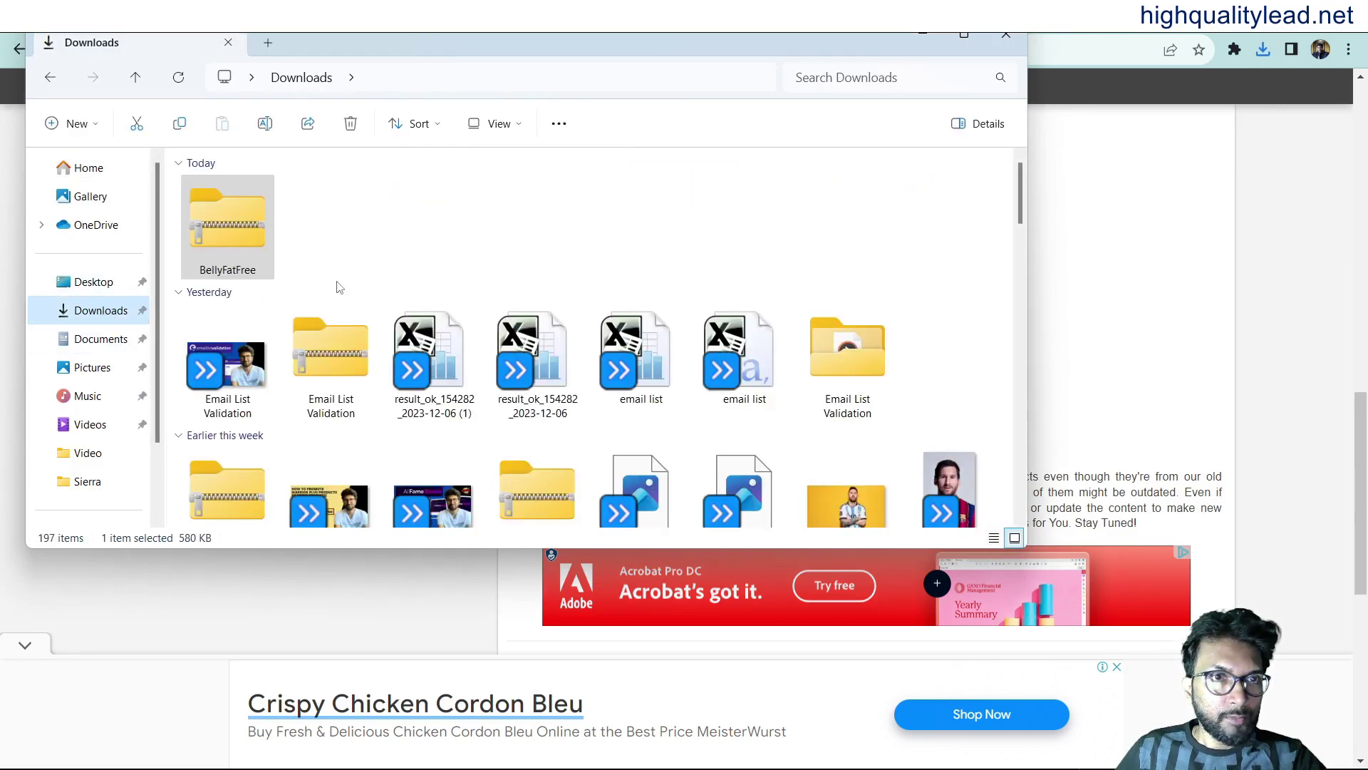
double_click(213, 228)
key(shift+F10)
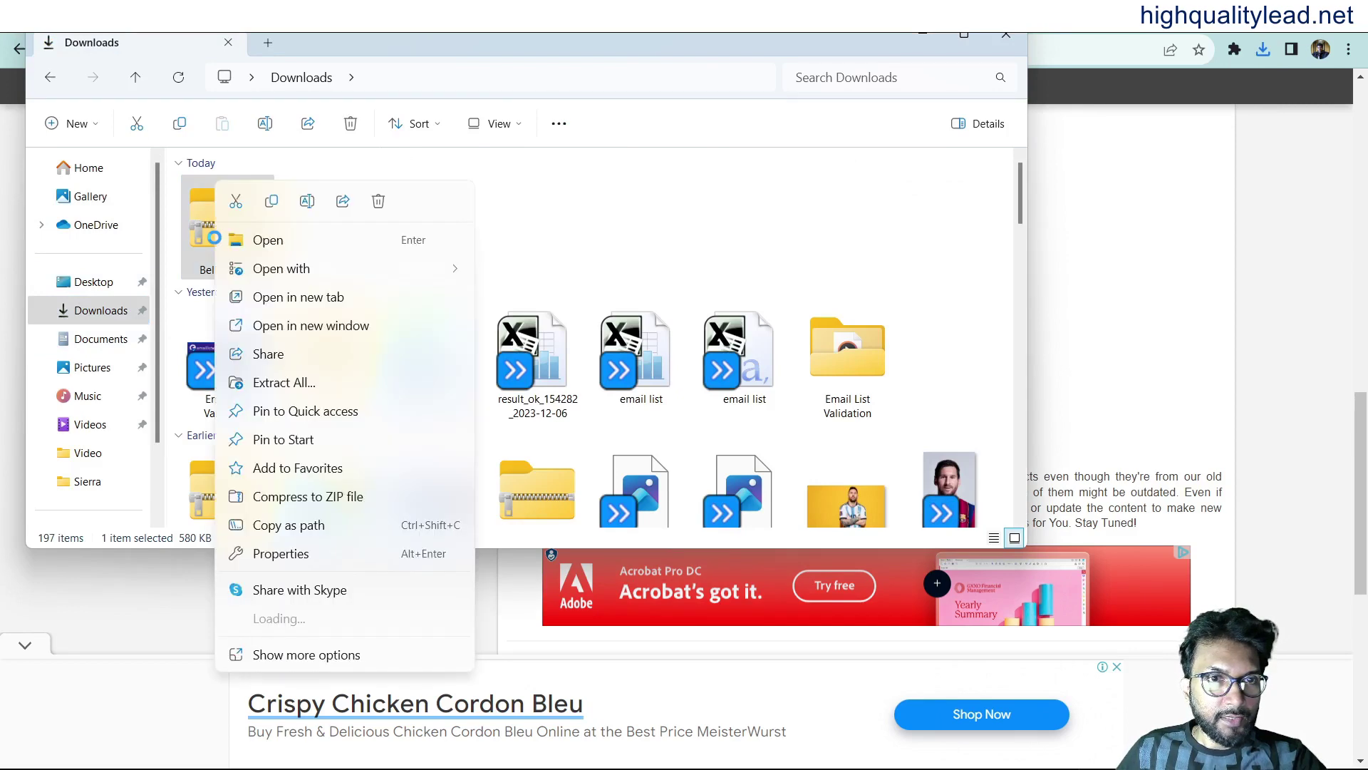
click(299, 388)
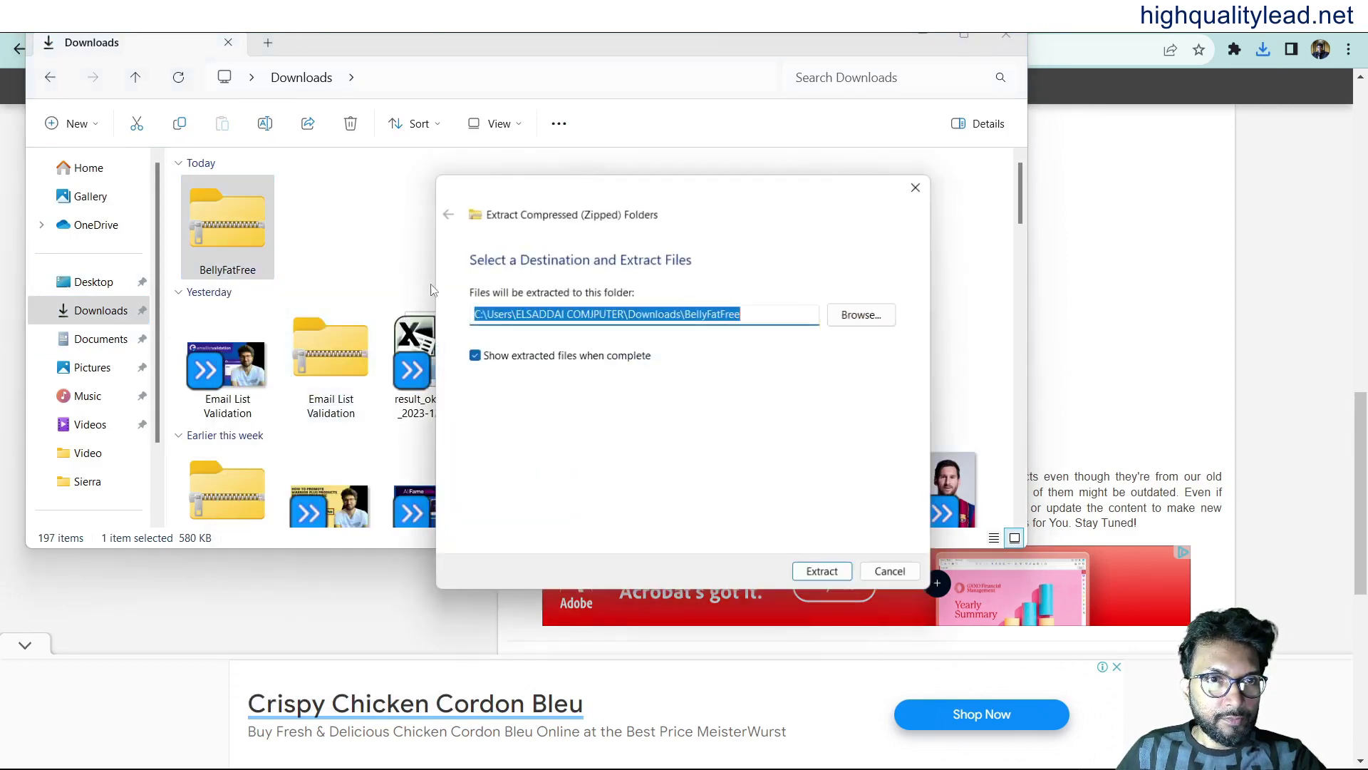
click(825, 576)
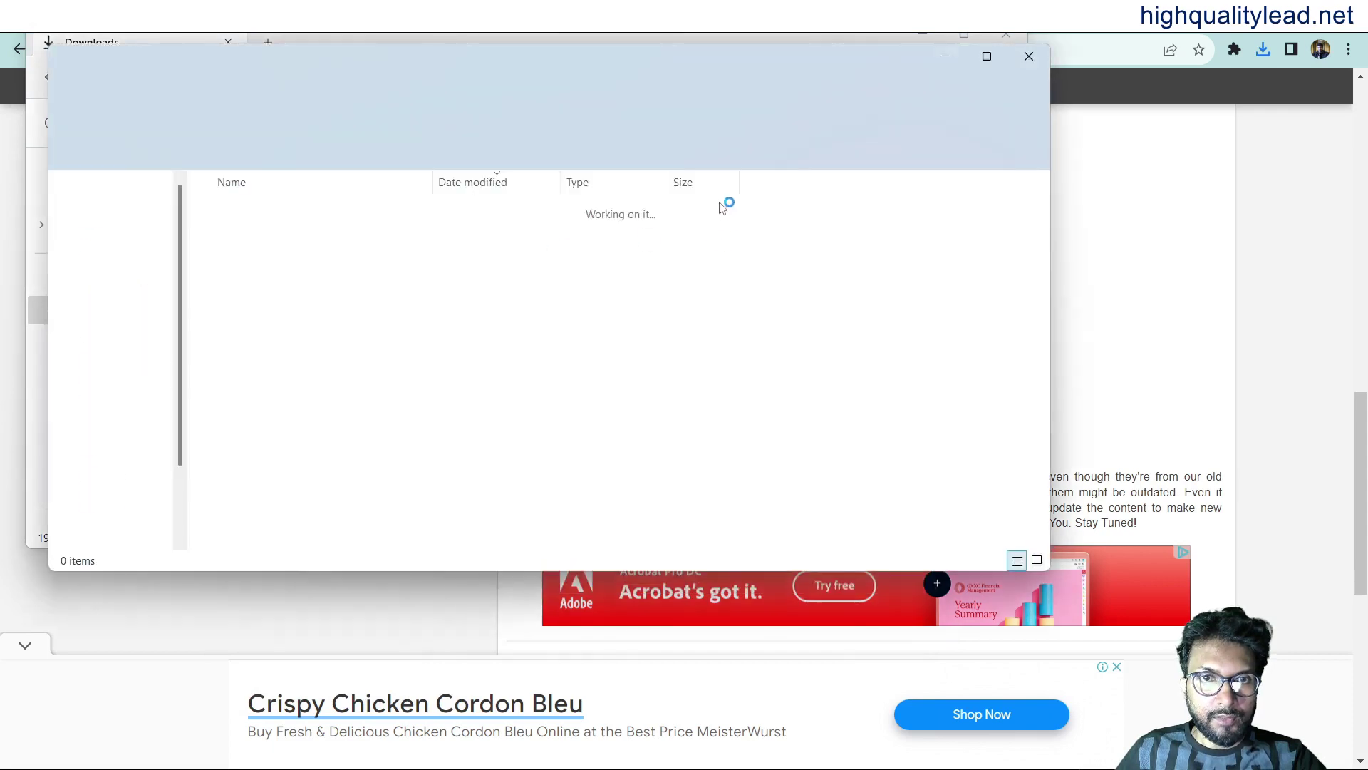
Open BellyFatFree > eCover and preview one of the cover JPGs.
double_click(253, 233)
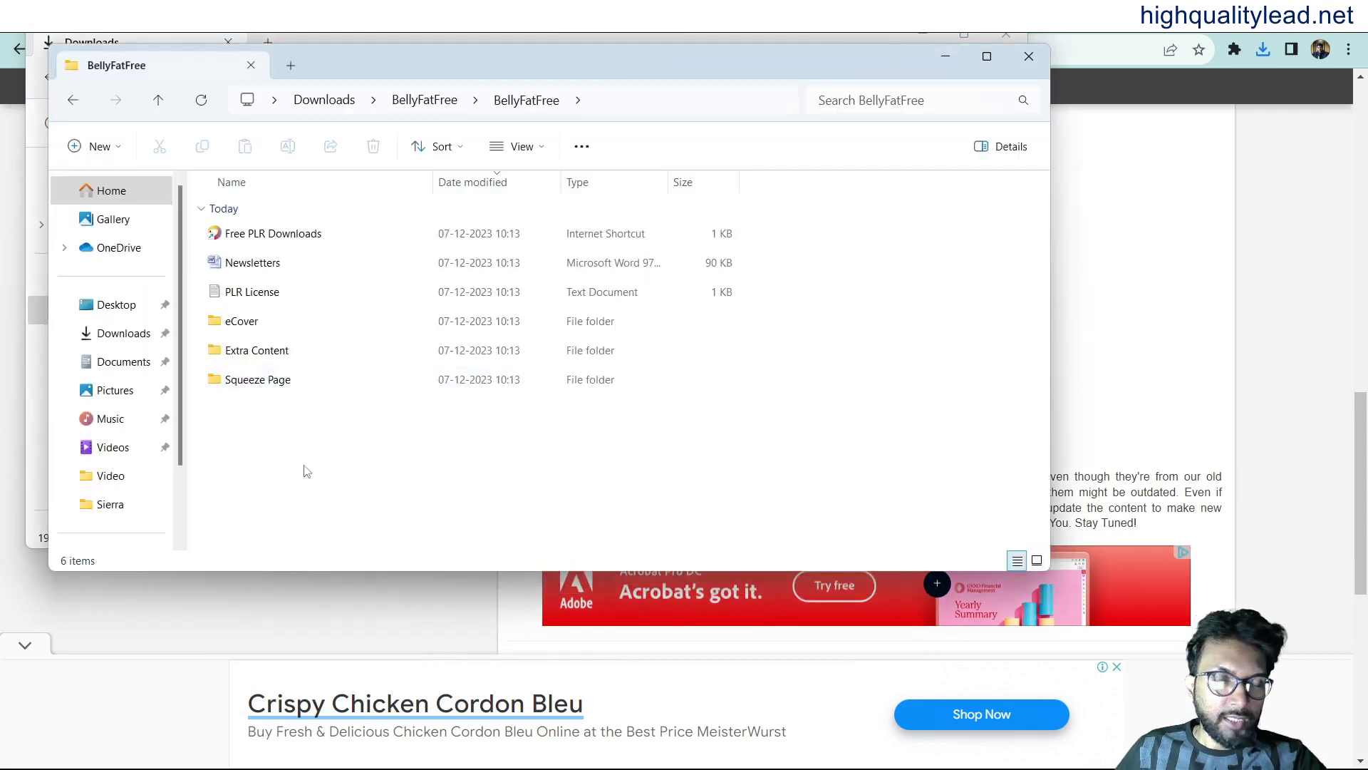
double_click(232, 328)
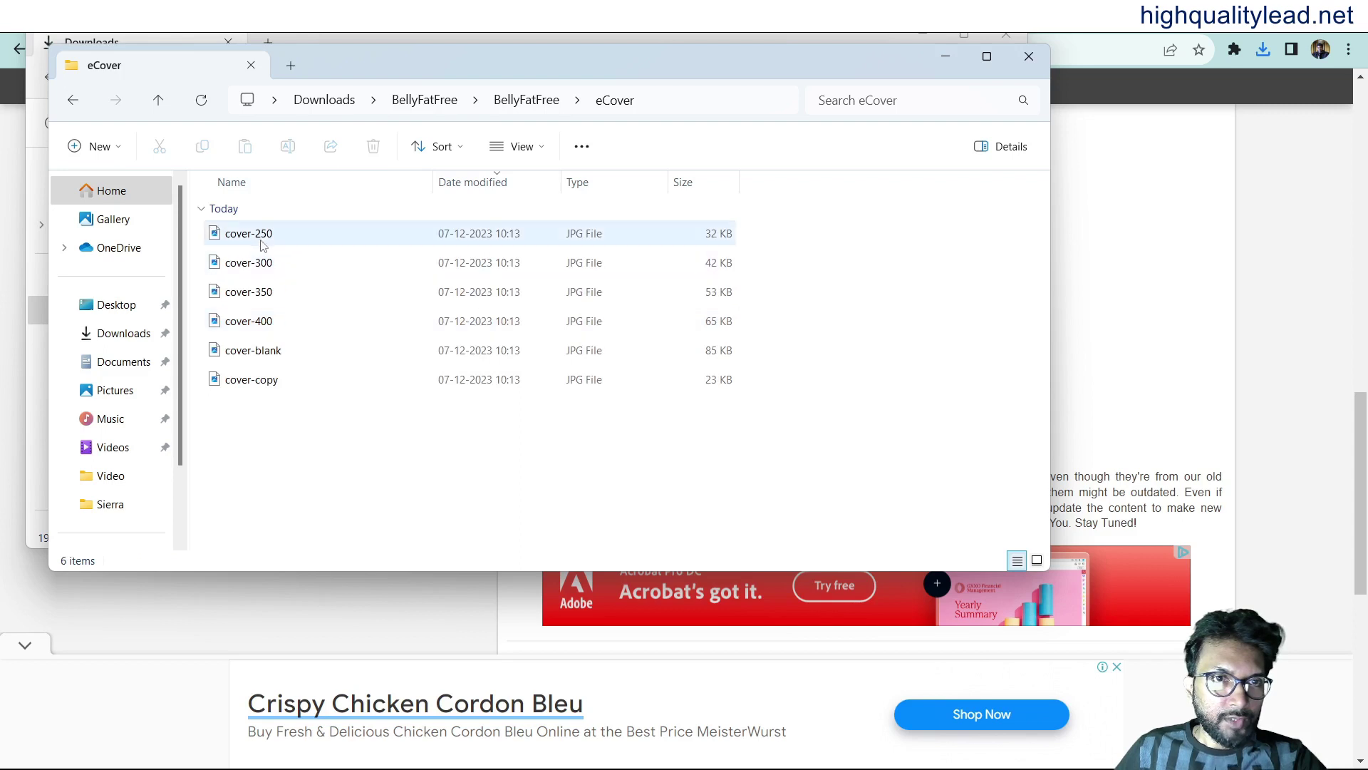
click(259, 244)
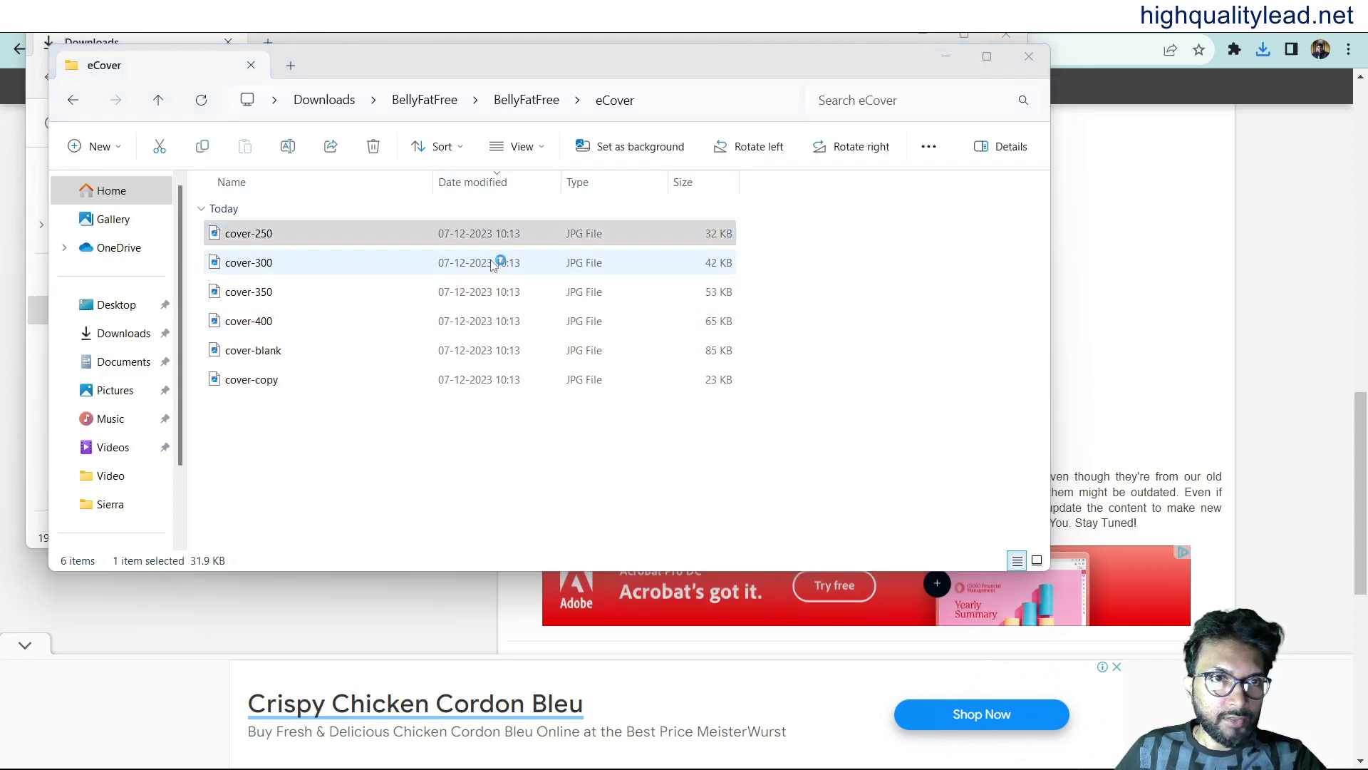
double_click(497, 262)
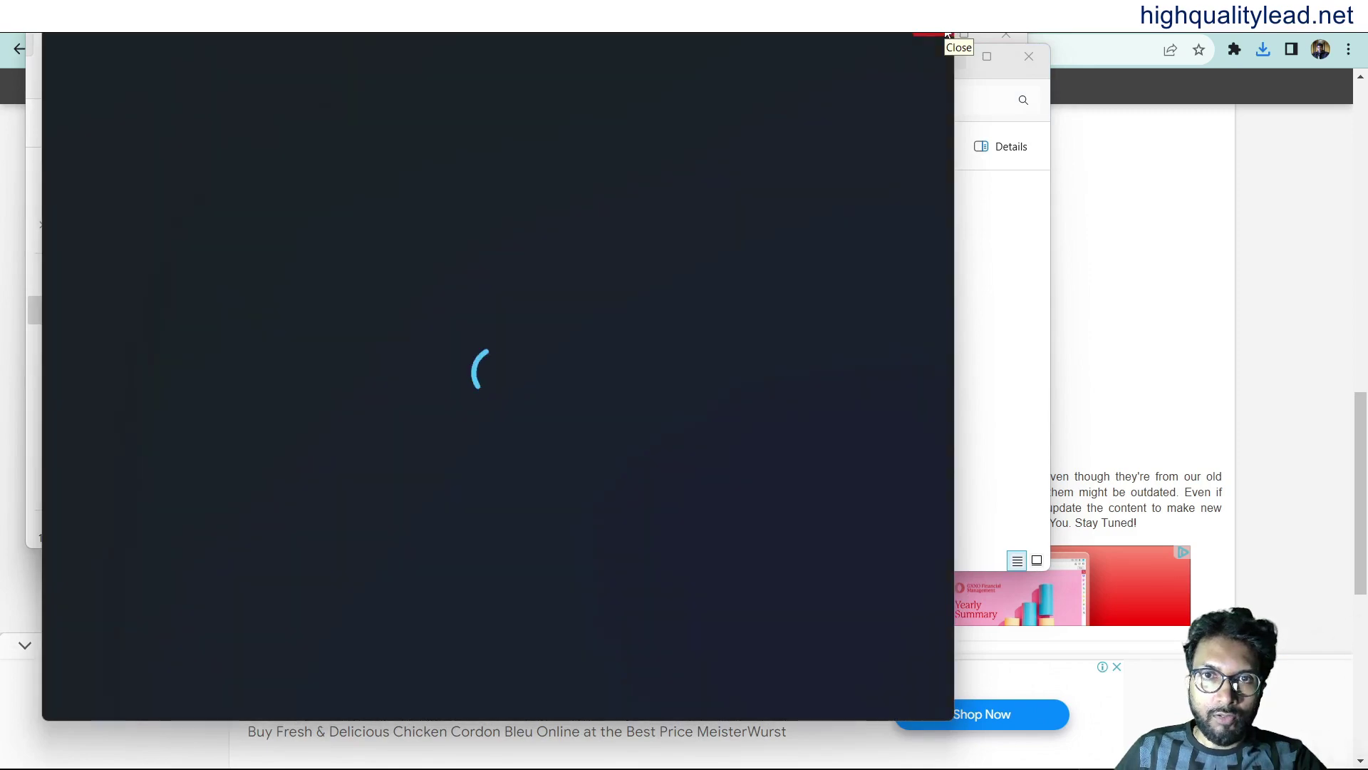
Upload cover-400.jpg from the eCover folder and insert it as the squeeze page image.
click(948, 33)
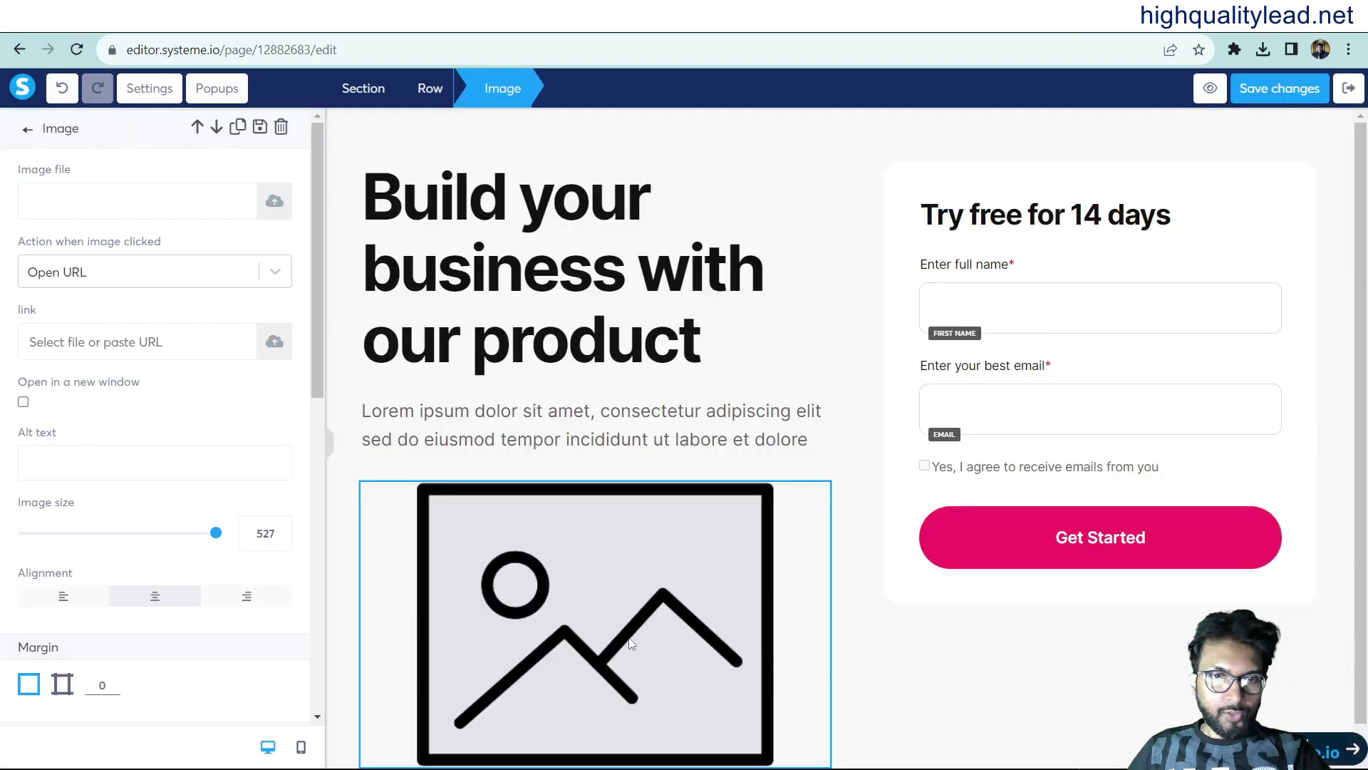
click(275, 204)
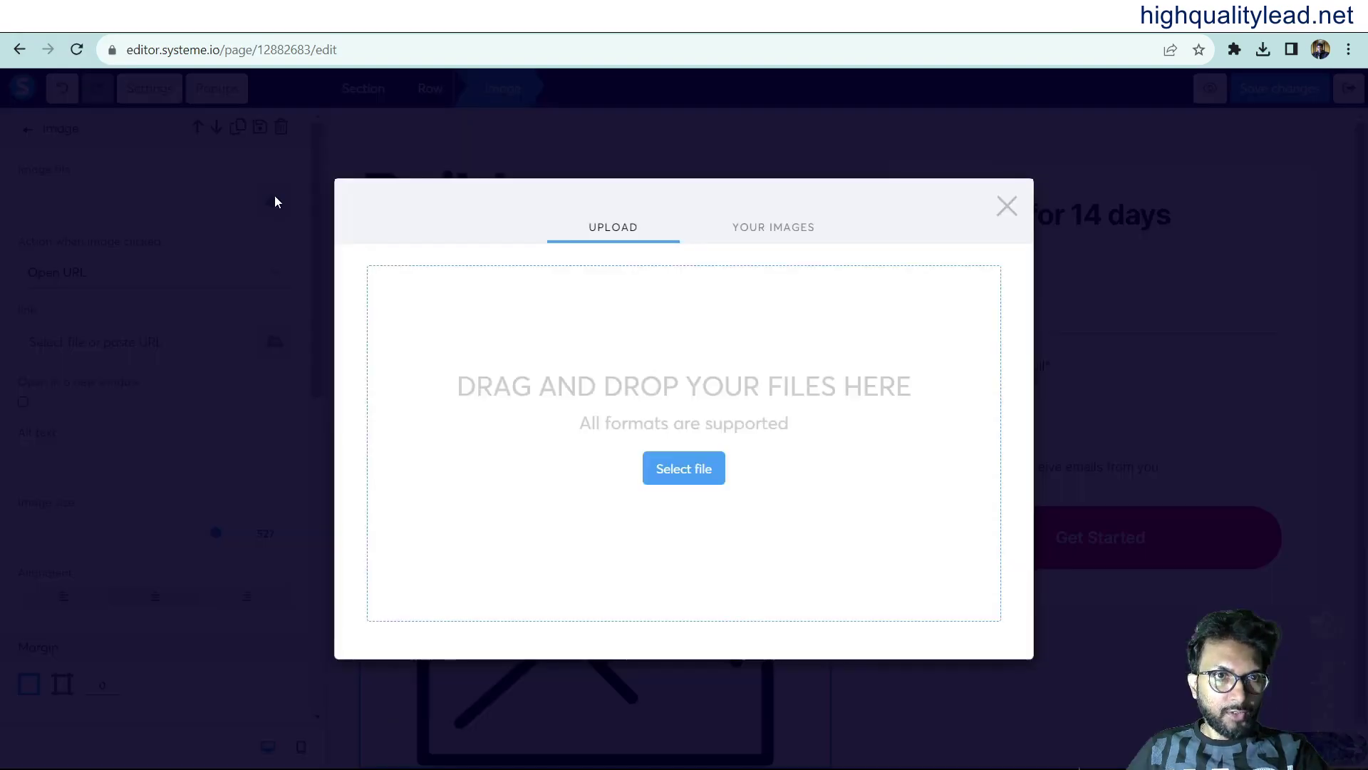
click(684, 468)
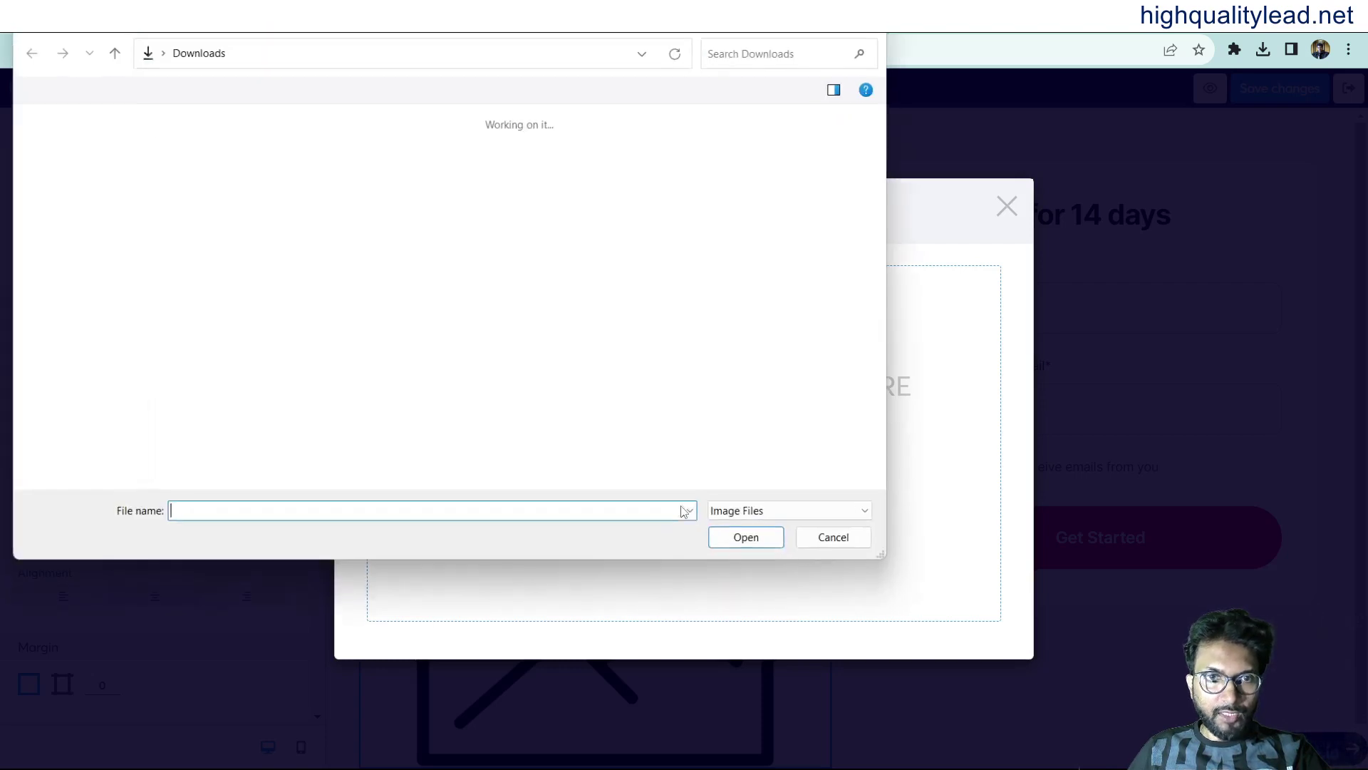
click(210, 257)
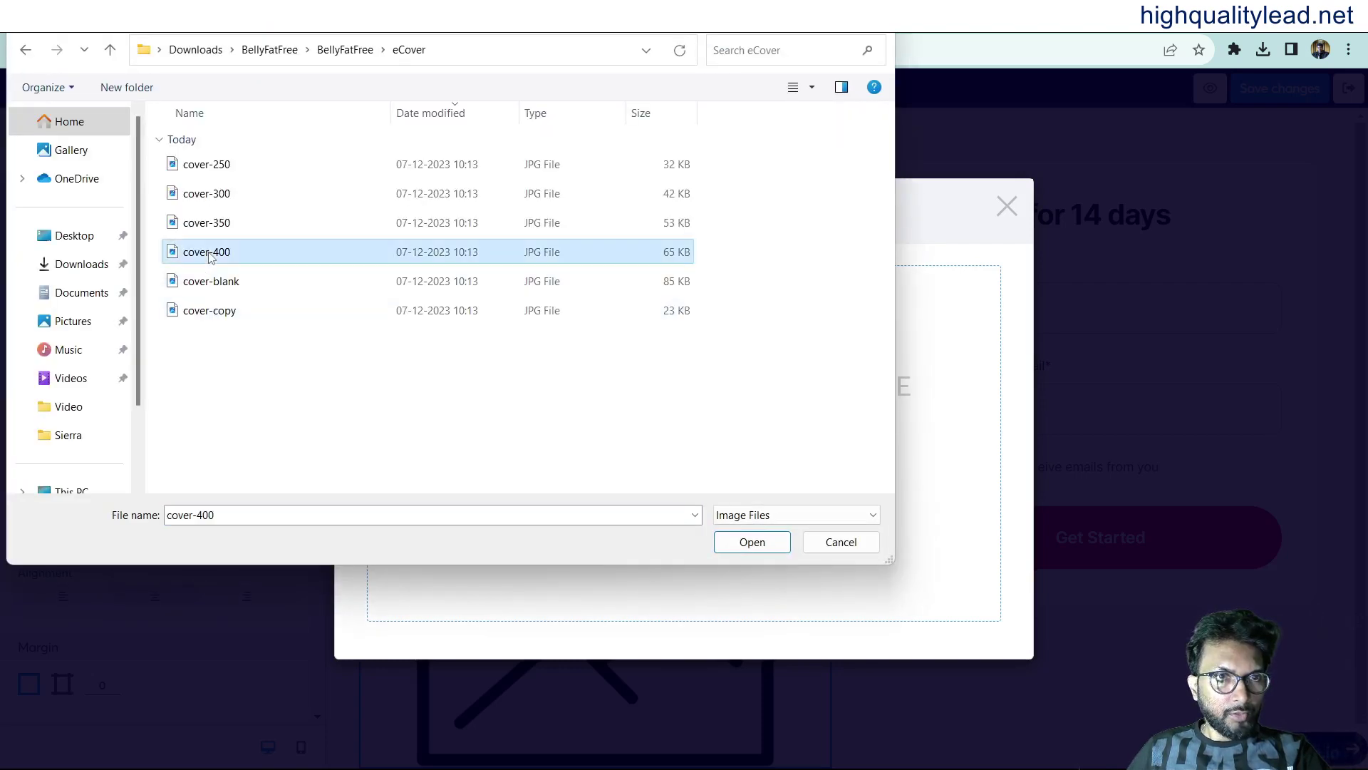
click(751, 543)
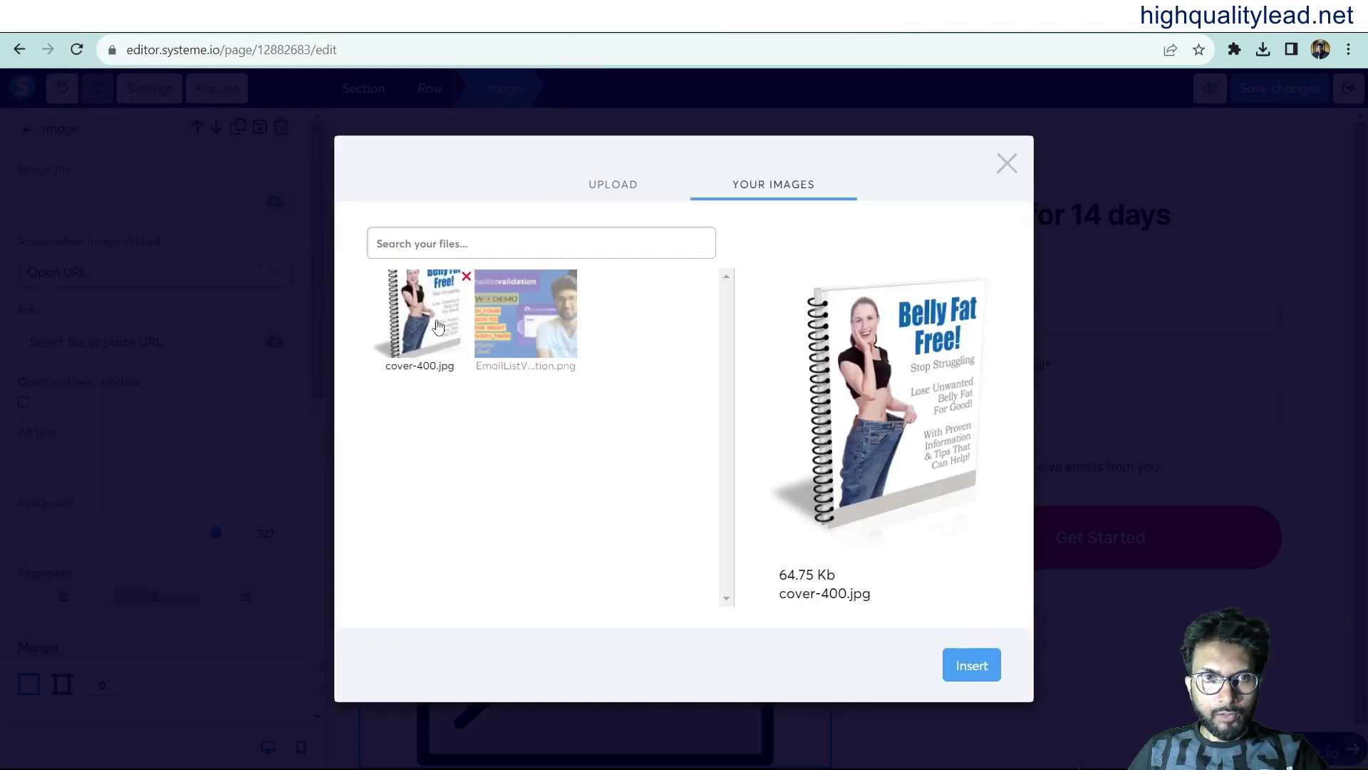
click(982, 672)
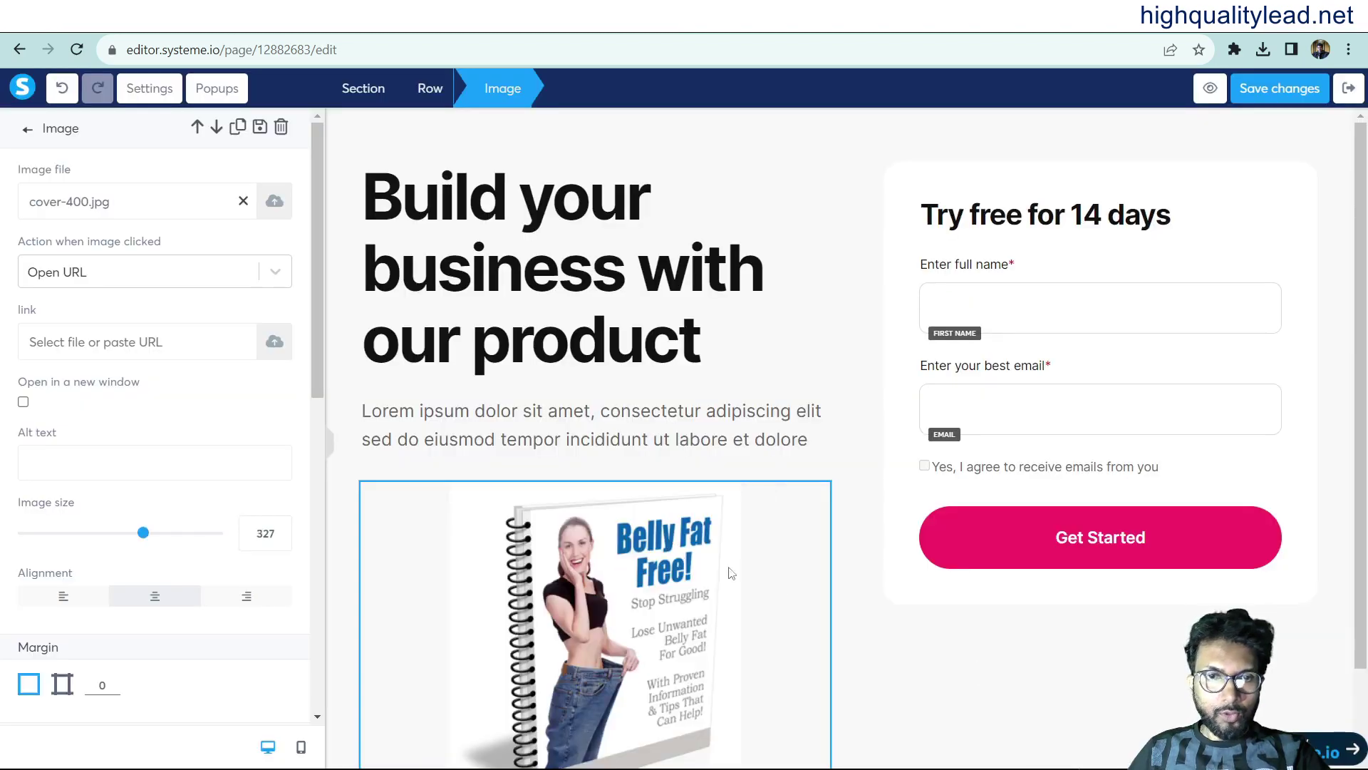
key(Escape)
scroll(434, 519, down, 2)
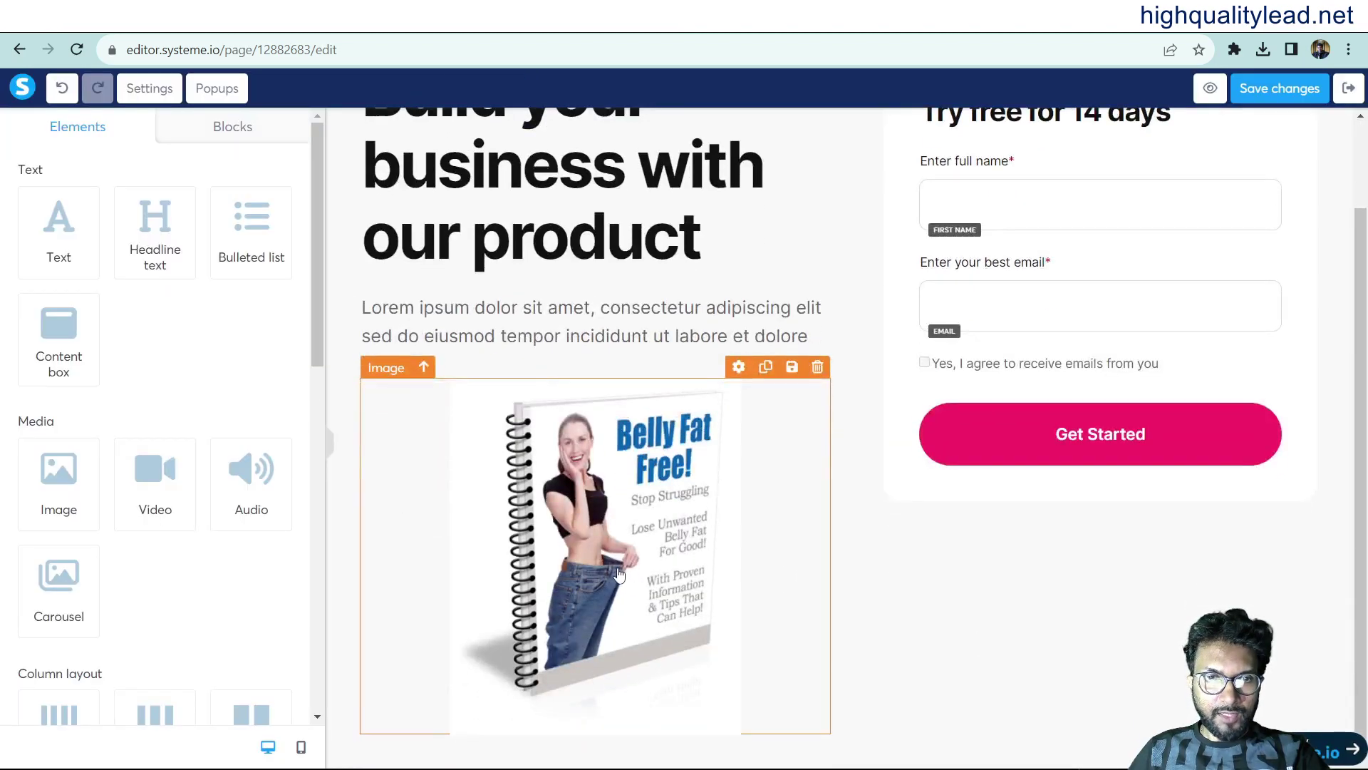
scroll(611, 570, up, 2)
scroll(611, 570, down, 2)
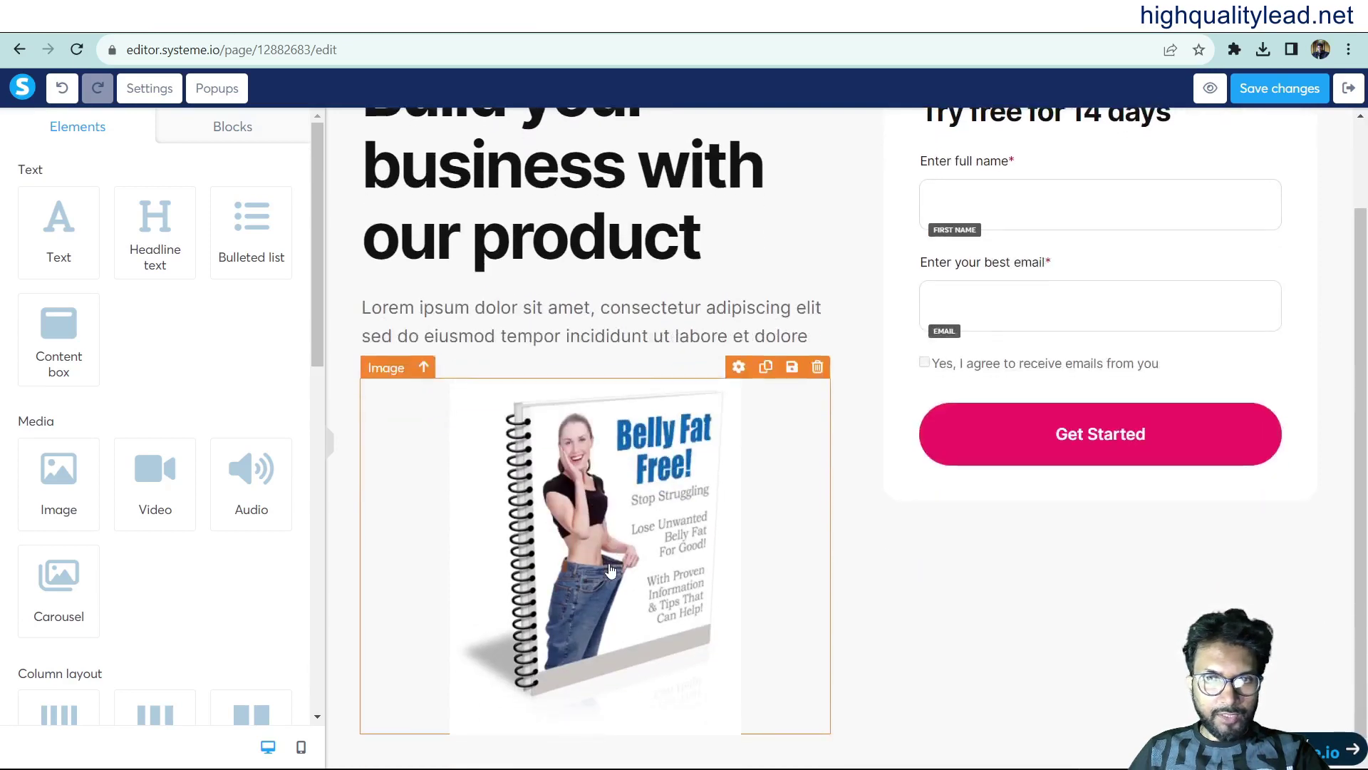
scroll(611, 570, up, 2)
Copy the Ikaria sales page headline 'The Most Potent, Fast-Acting Formula For Activating Your Metabolism'.
click(516, 330)
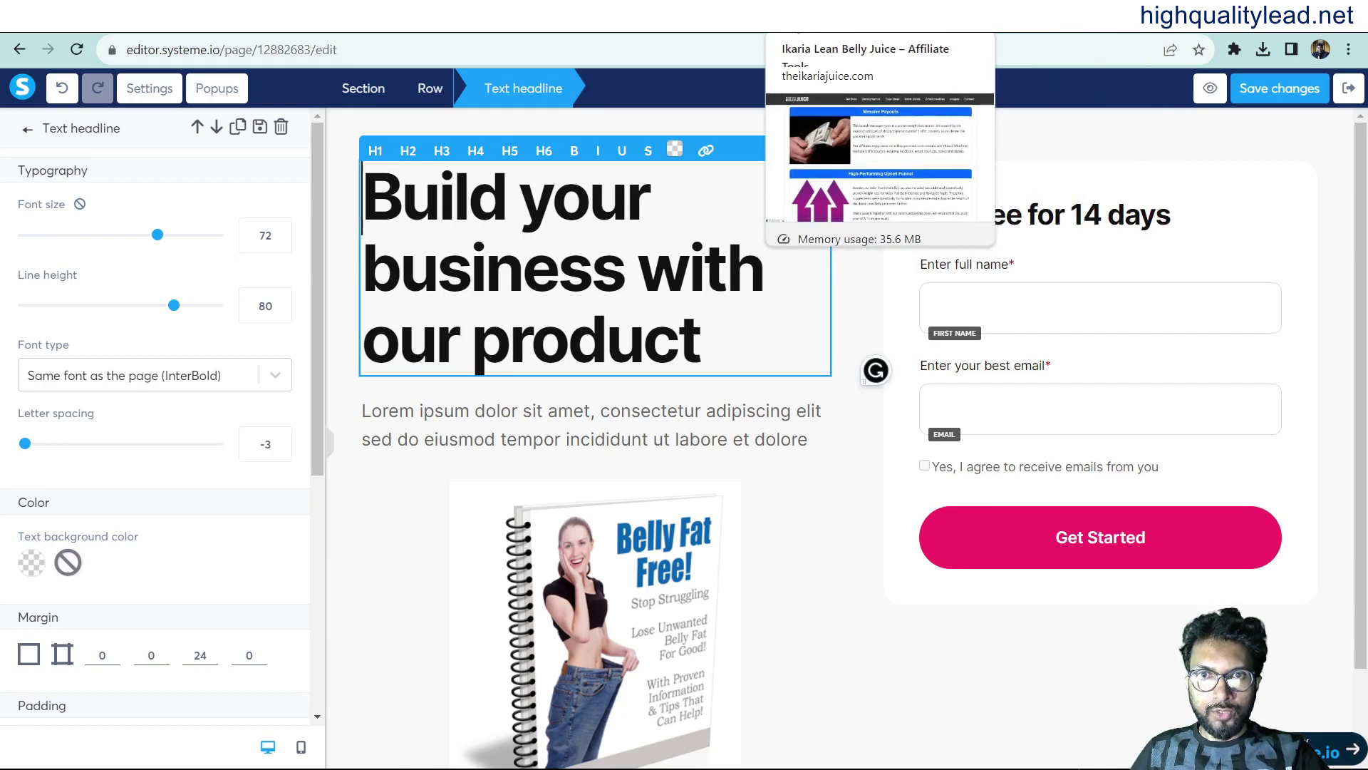
click(820, 14)
scroll(1364, 146, up, 7)
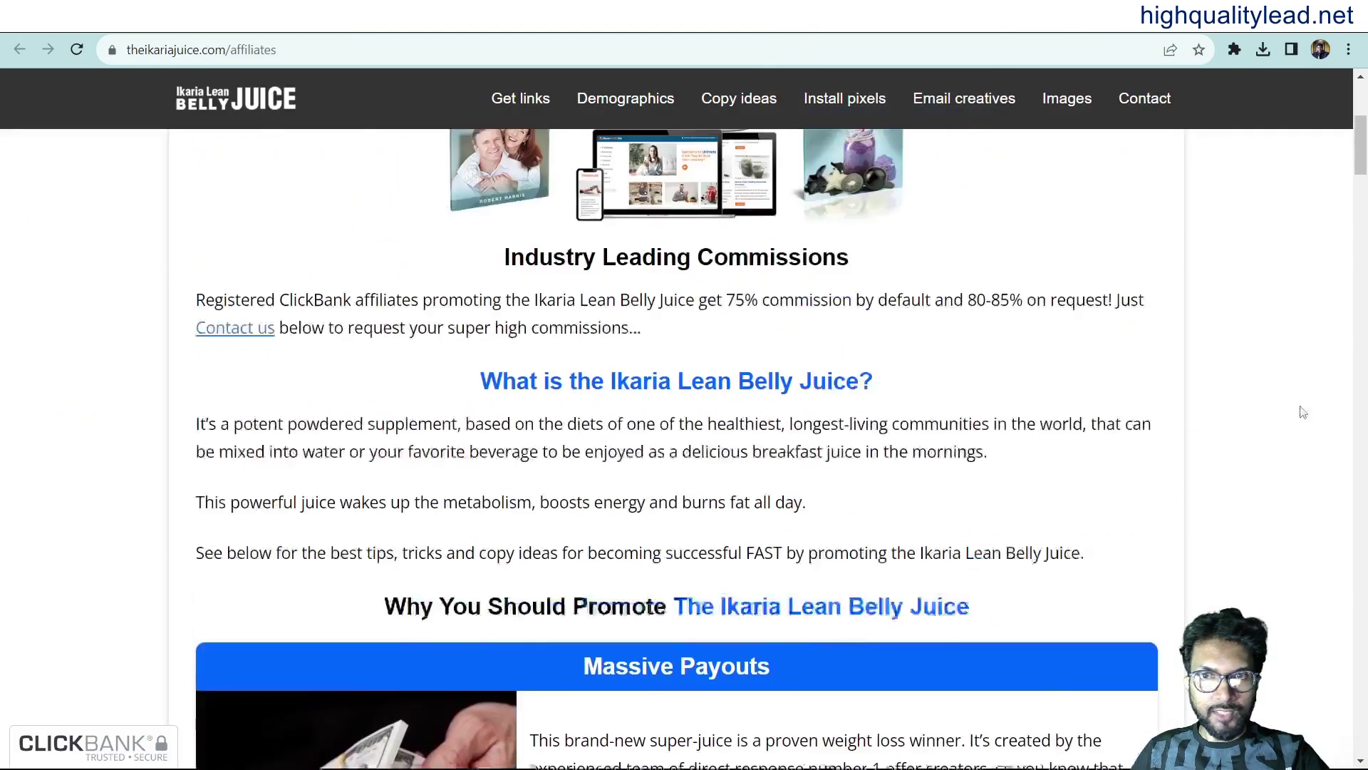
scroll(1365, 146, up, 5)
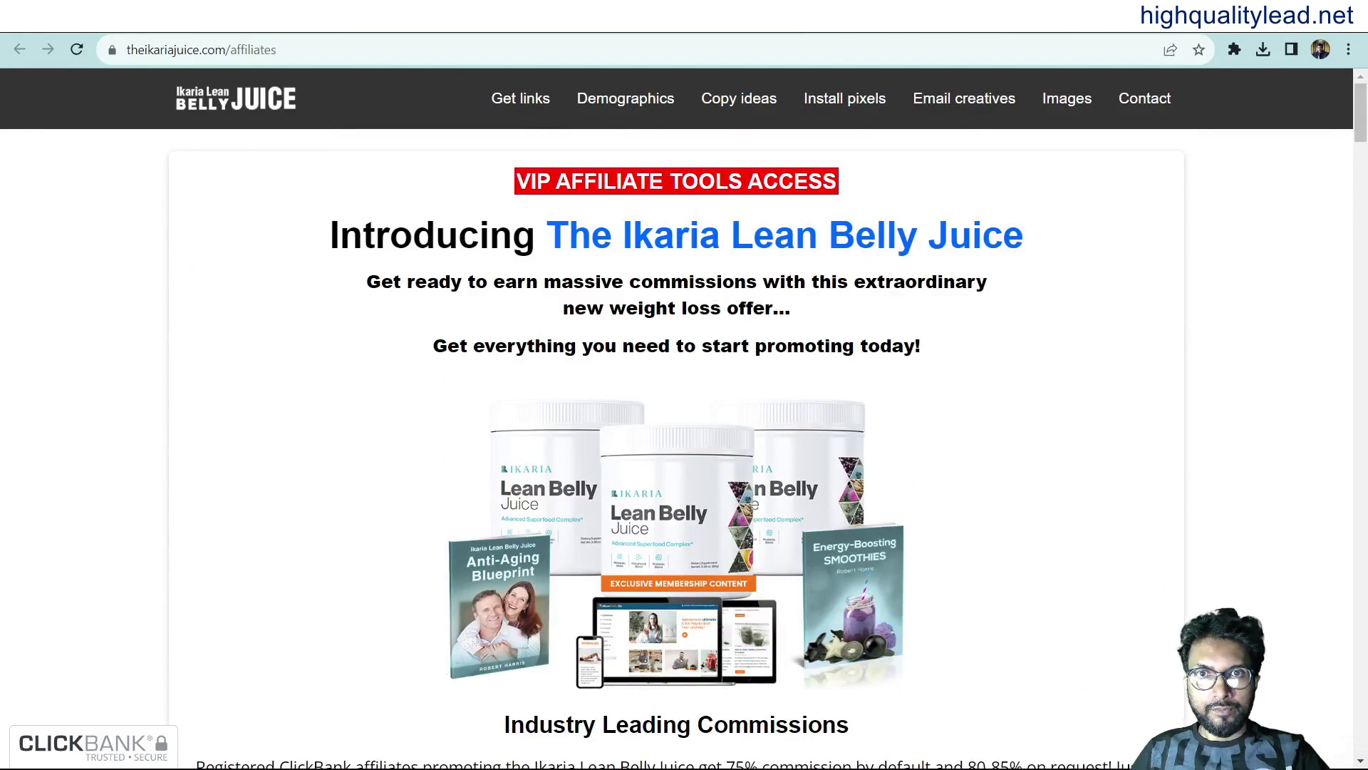
scroll(1365, 231, down, 20)
scroll(1364, 231, up, 10)
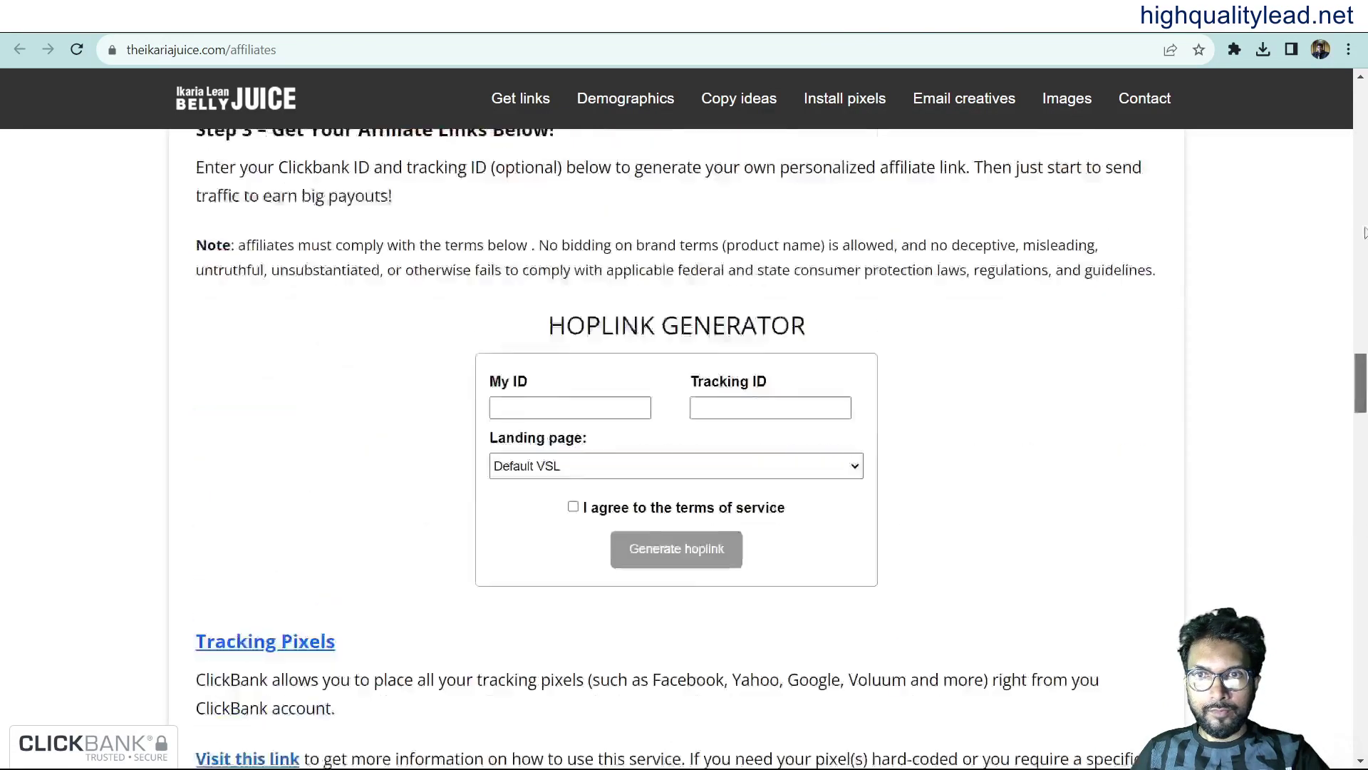
scroll(1365, 232, up, 10)
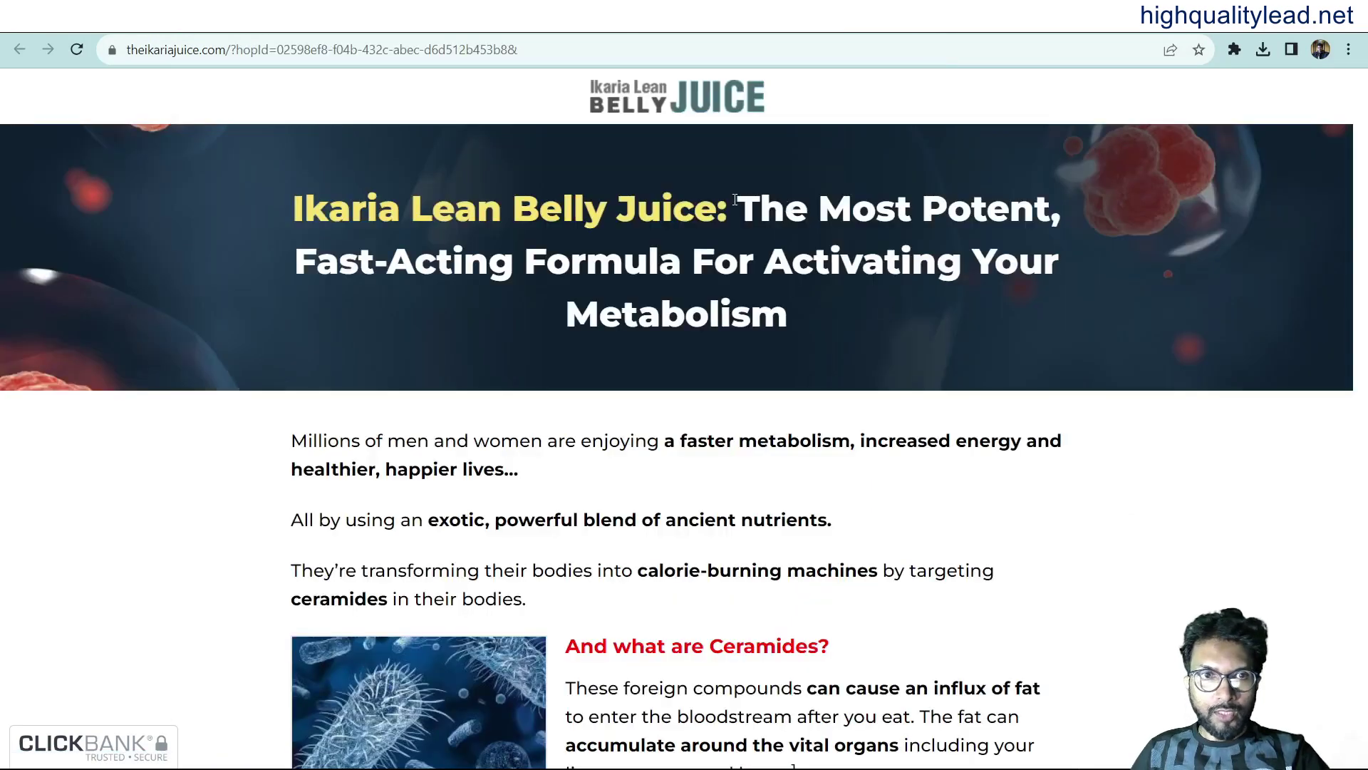
drag(757, 235, 815, 321)
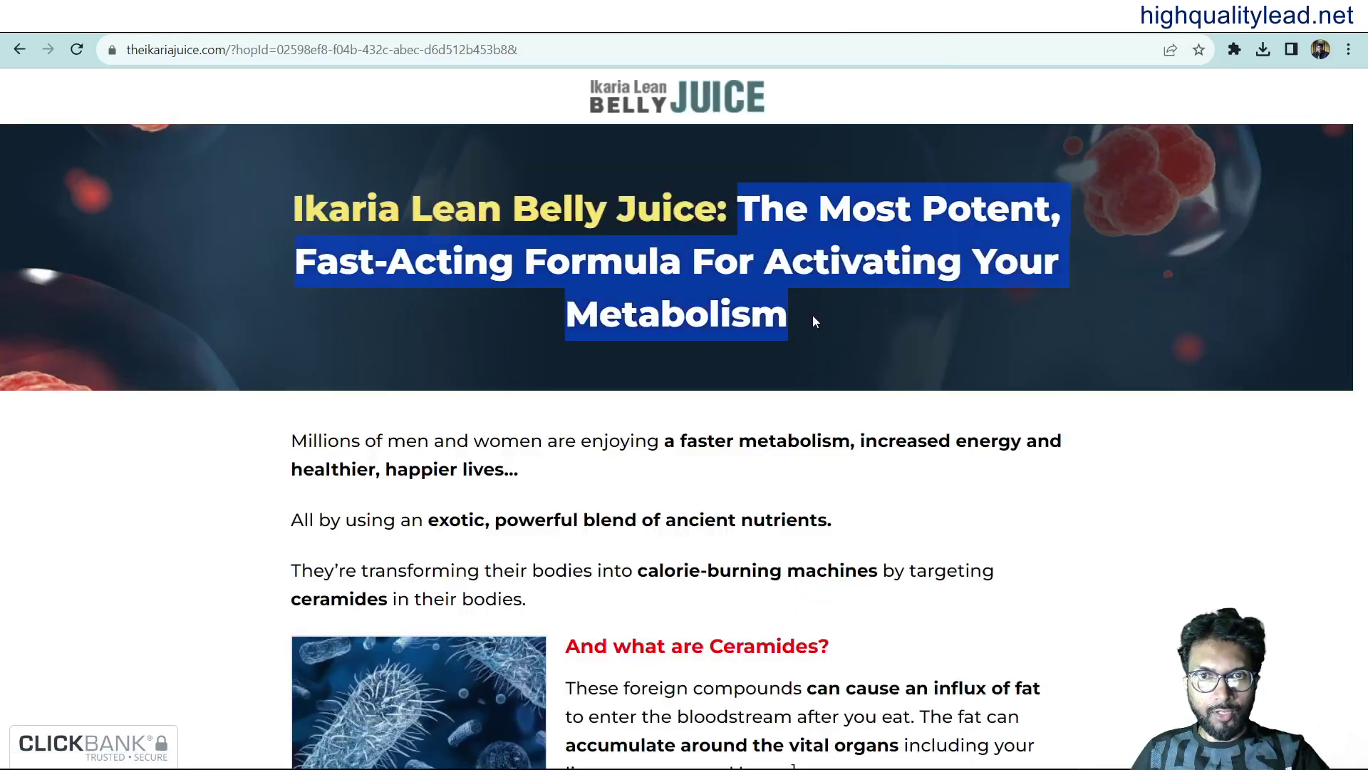
right_click(818, 220)
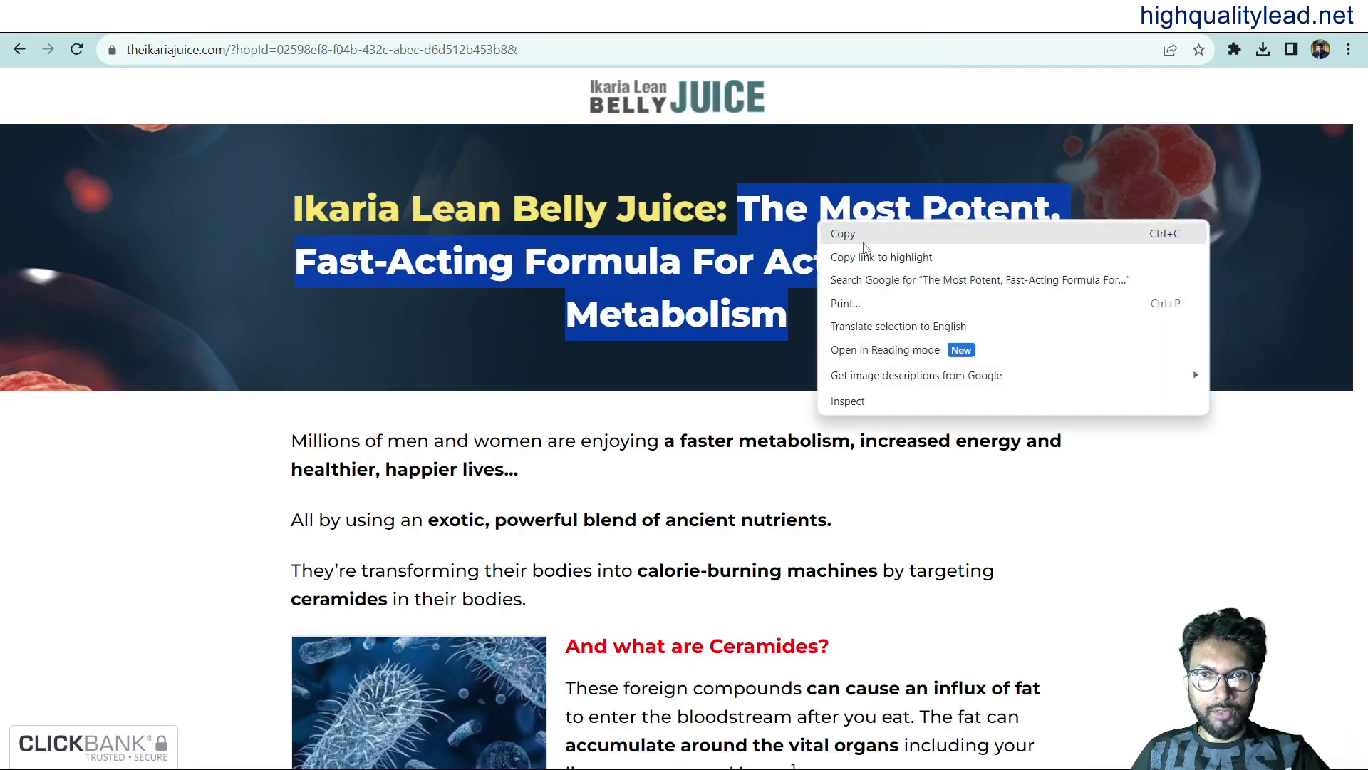
click(857, 235)
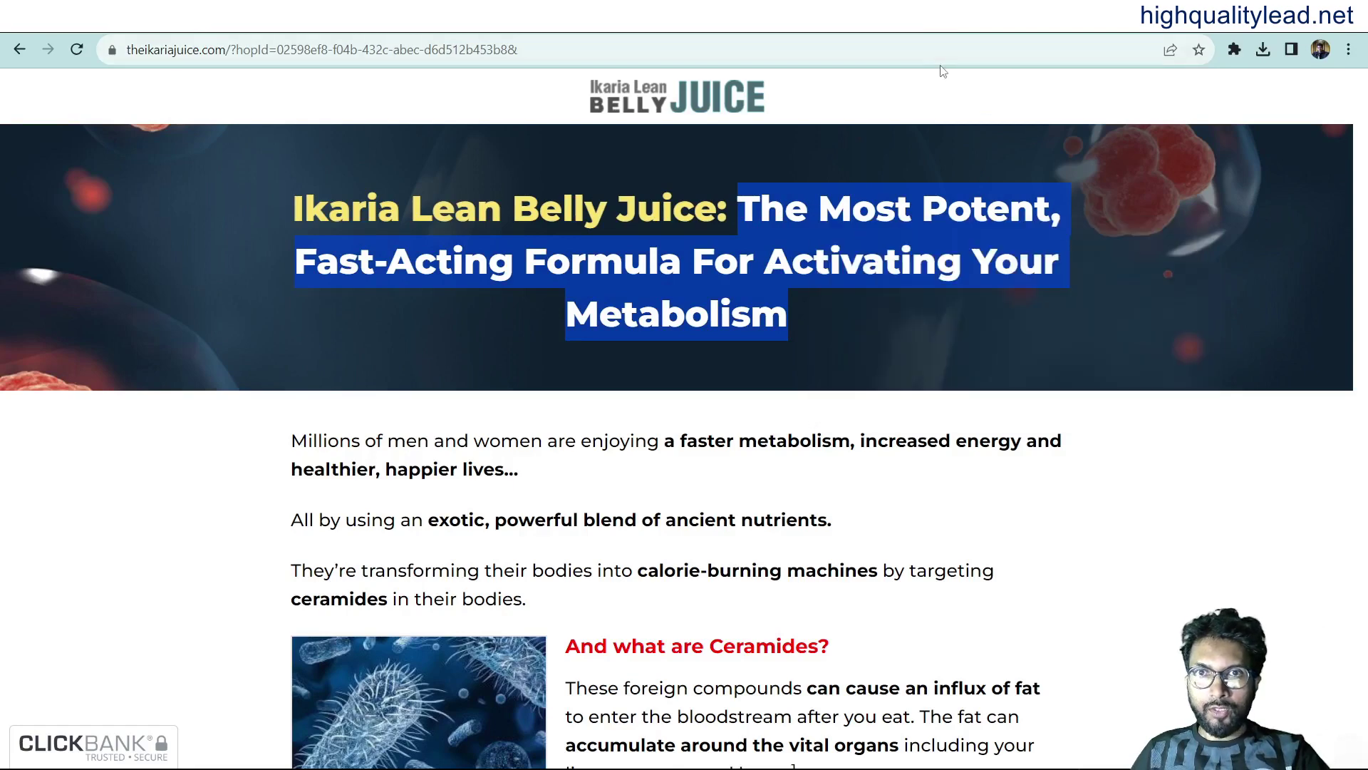
Ask ChatGPT to 'Write one catchy title on "how to lose belly fat"' and highlight the reply.
click(1033, 14)
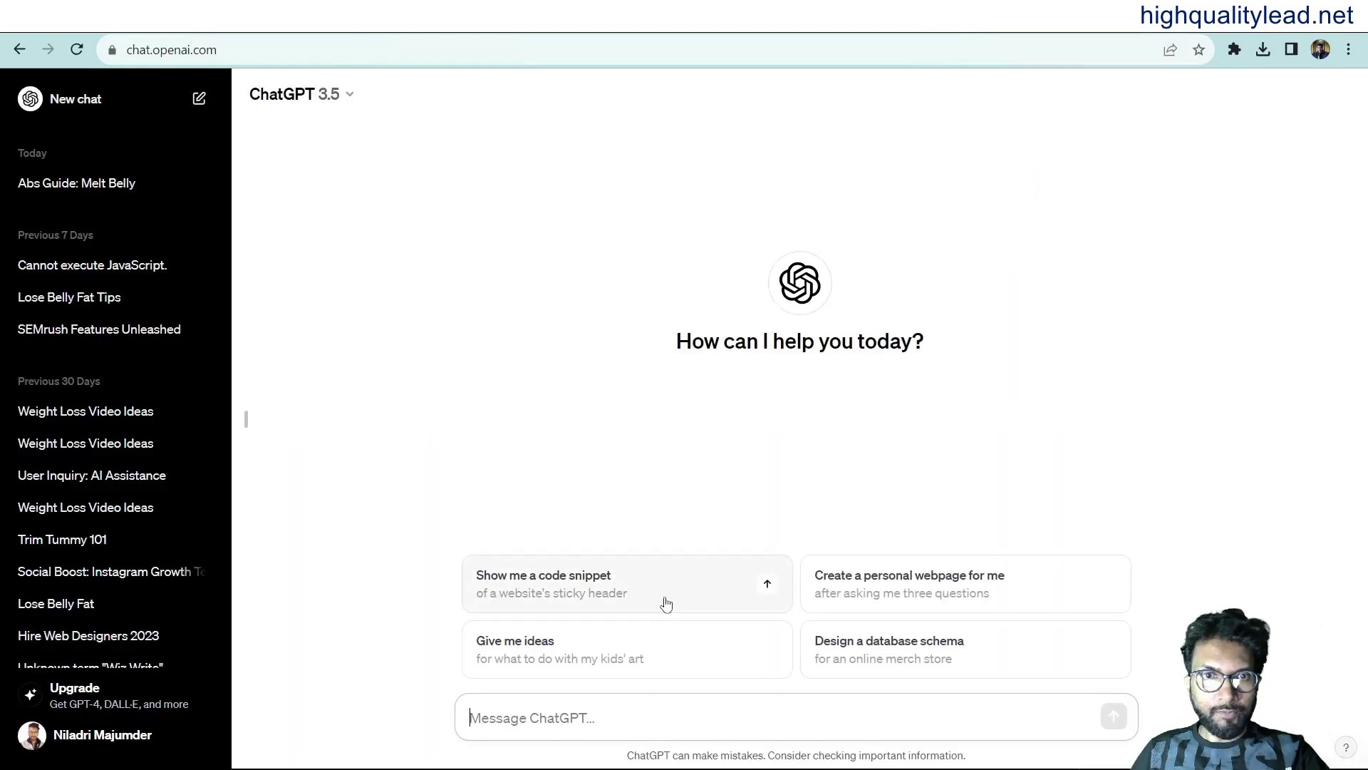
text(Write one catchy title on "how to lose )
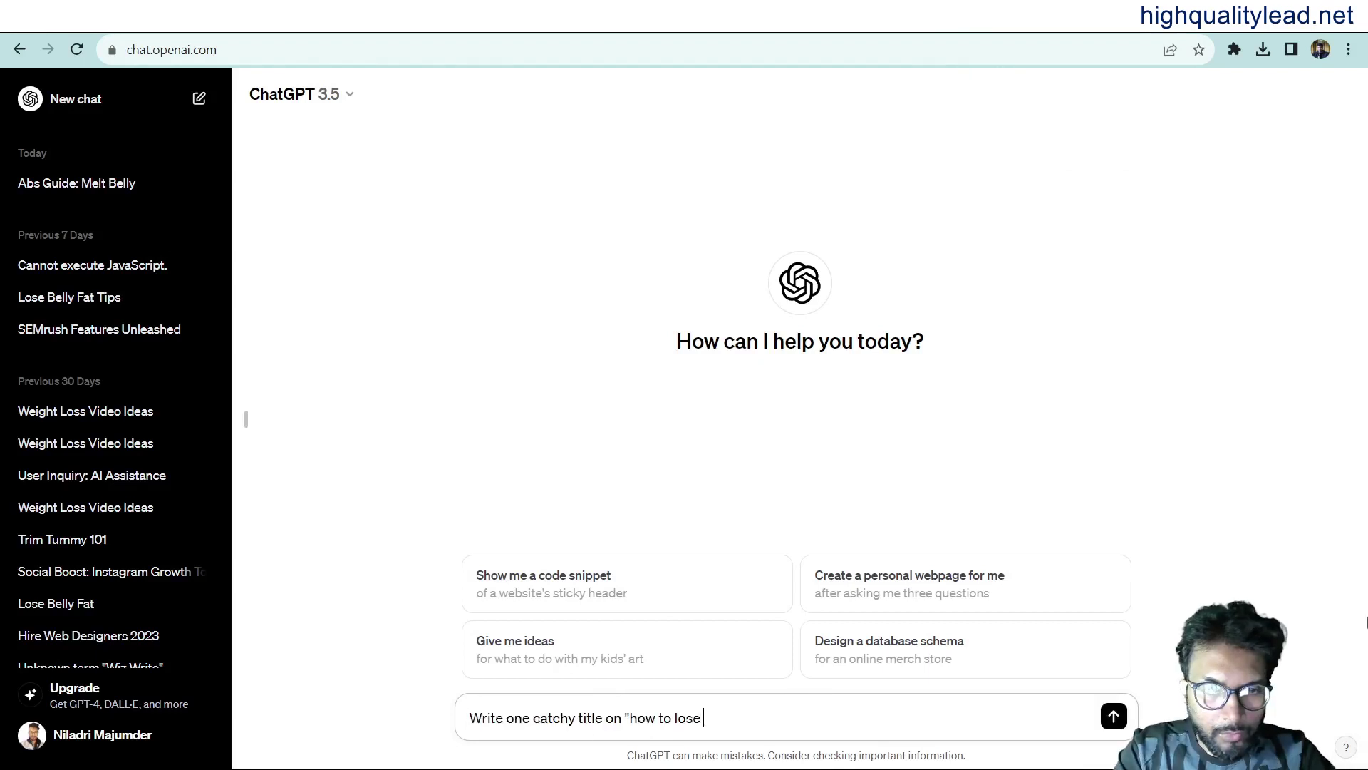
text(belly )
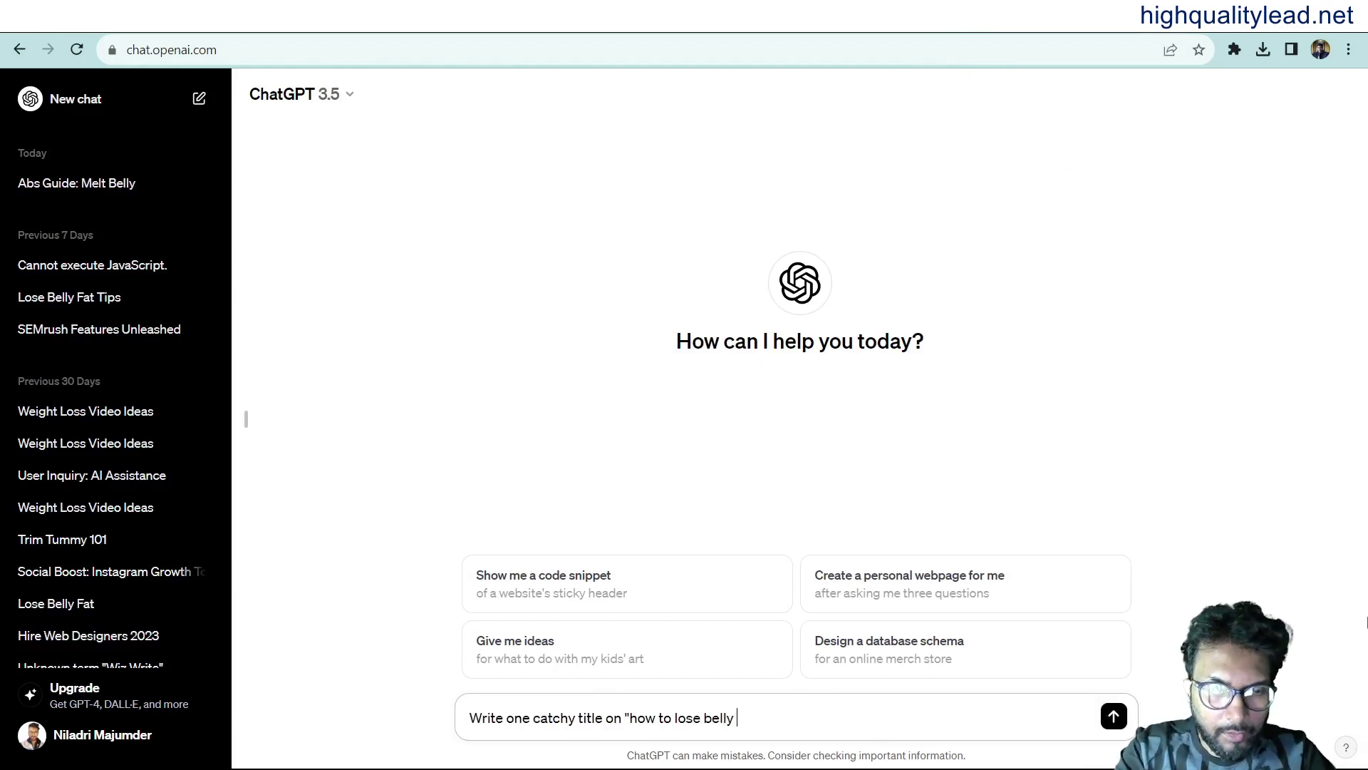
text(fat")
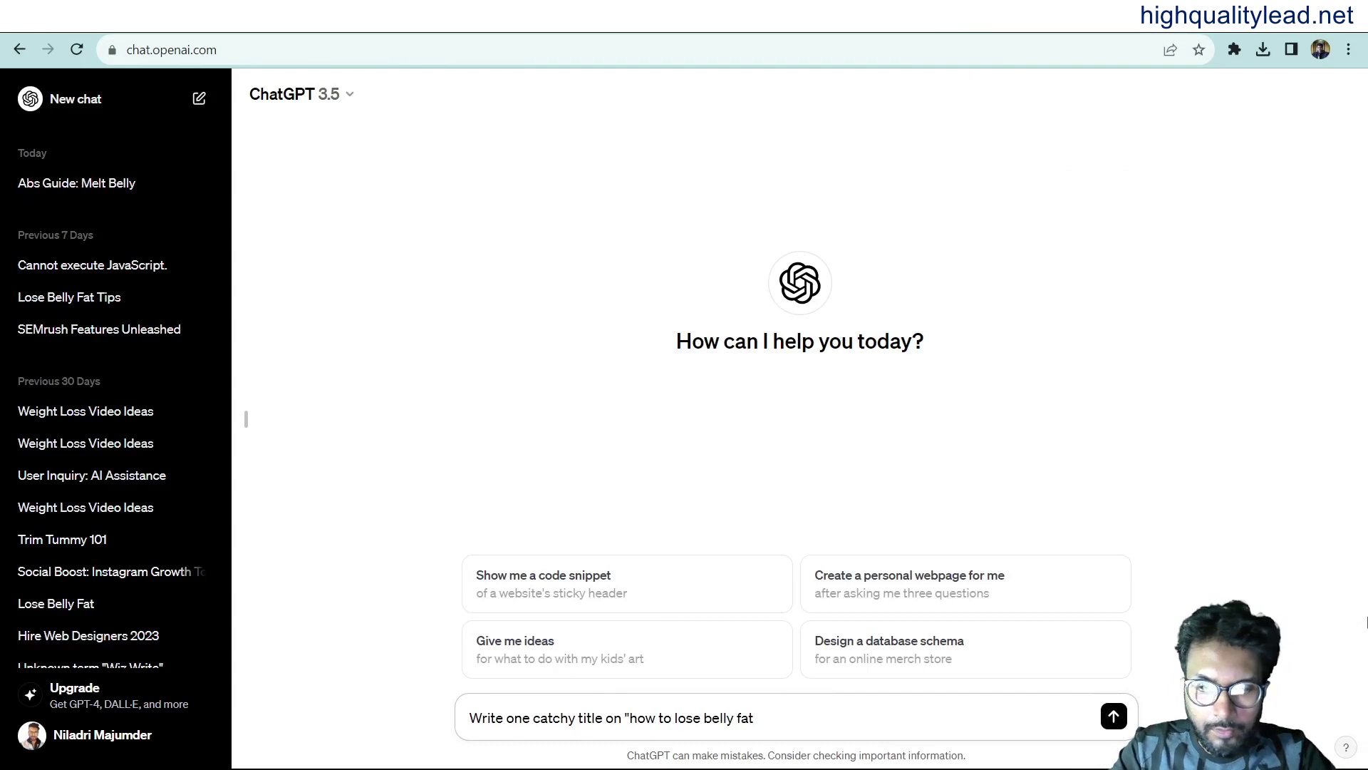
click(1114, 716)
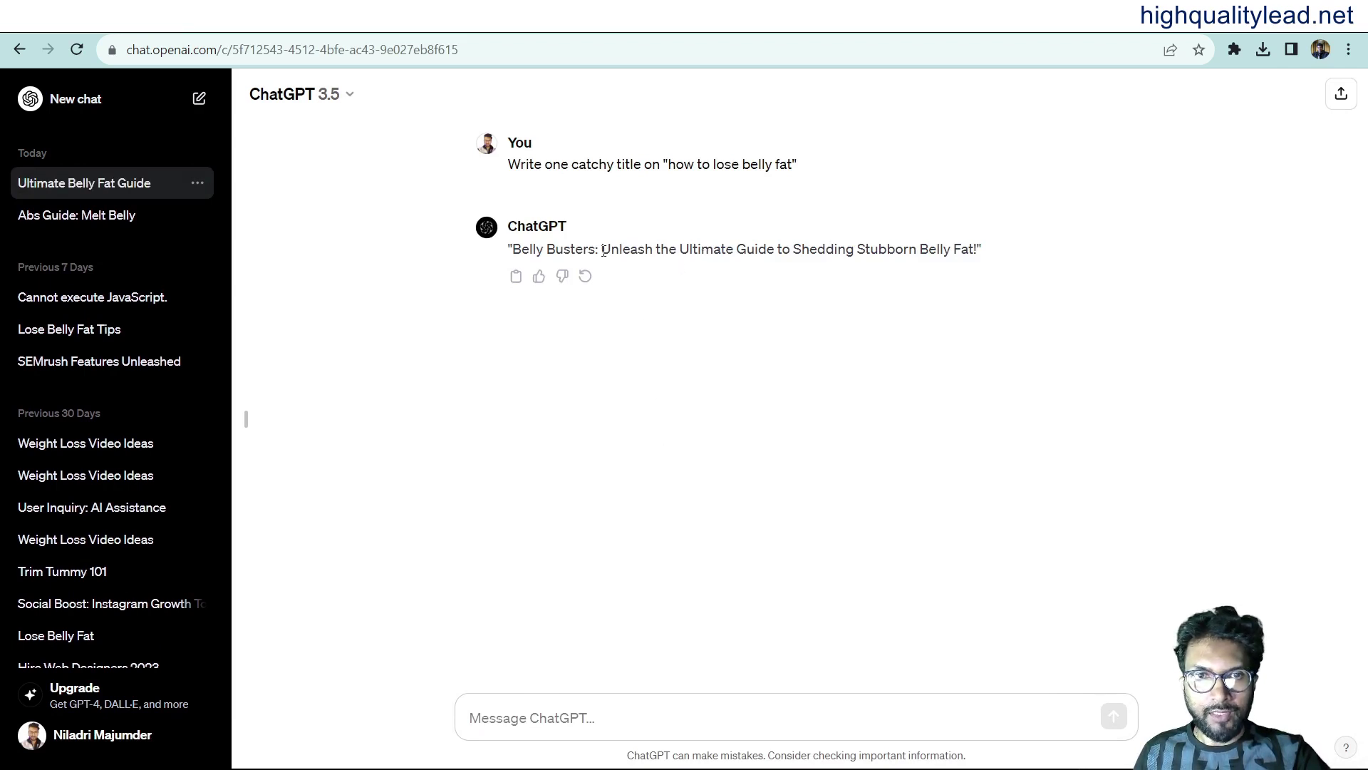
drag(603, 251, 975, 247)
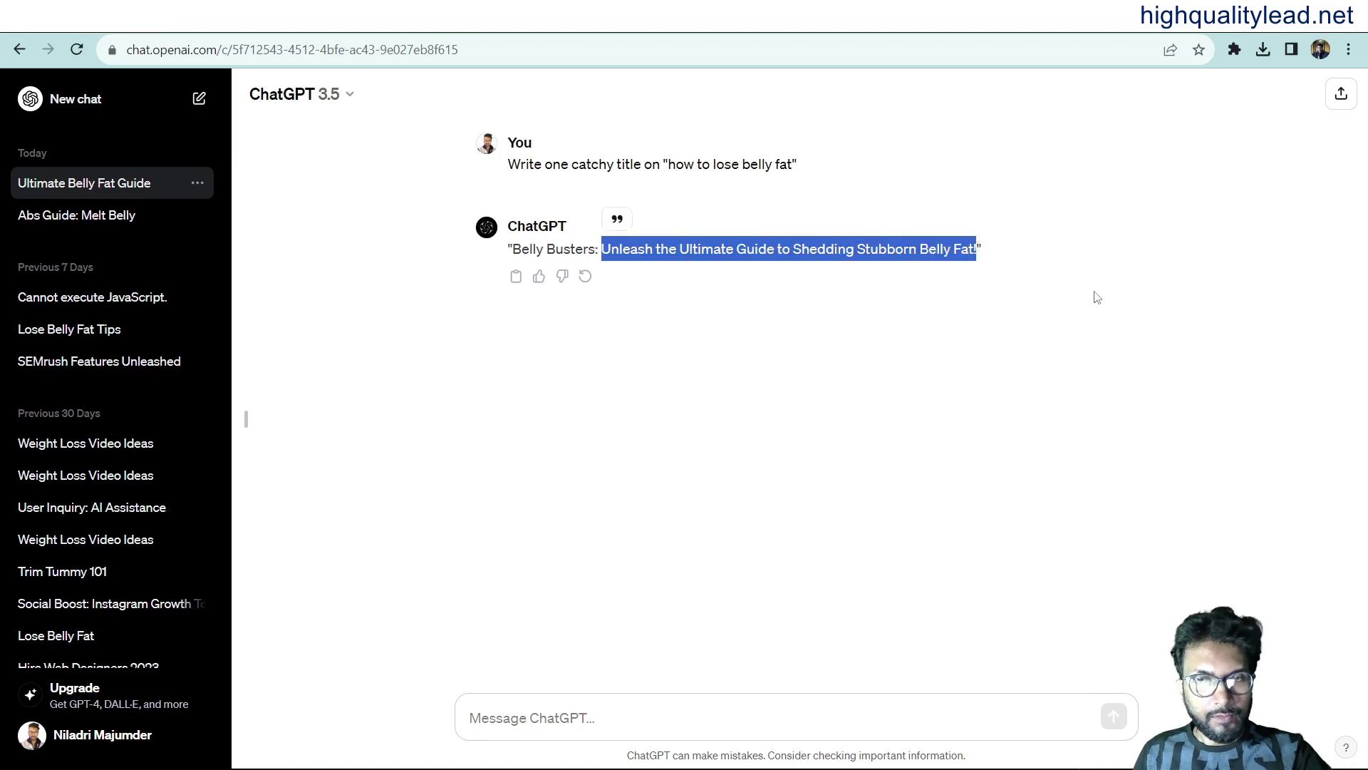
click(1090, 341)
Paste 'Unleash the Ultimate Guide to Shedding Stubborn Belly Fat!' over the headline and set it to H2.
click(1100, 31)
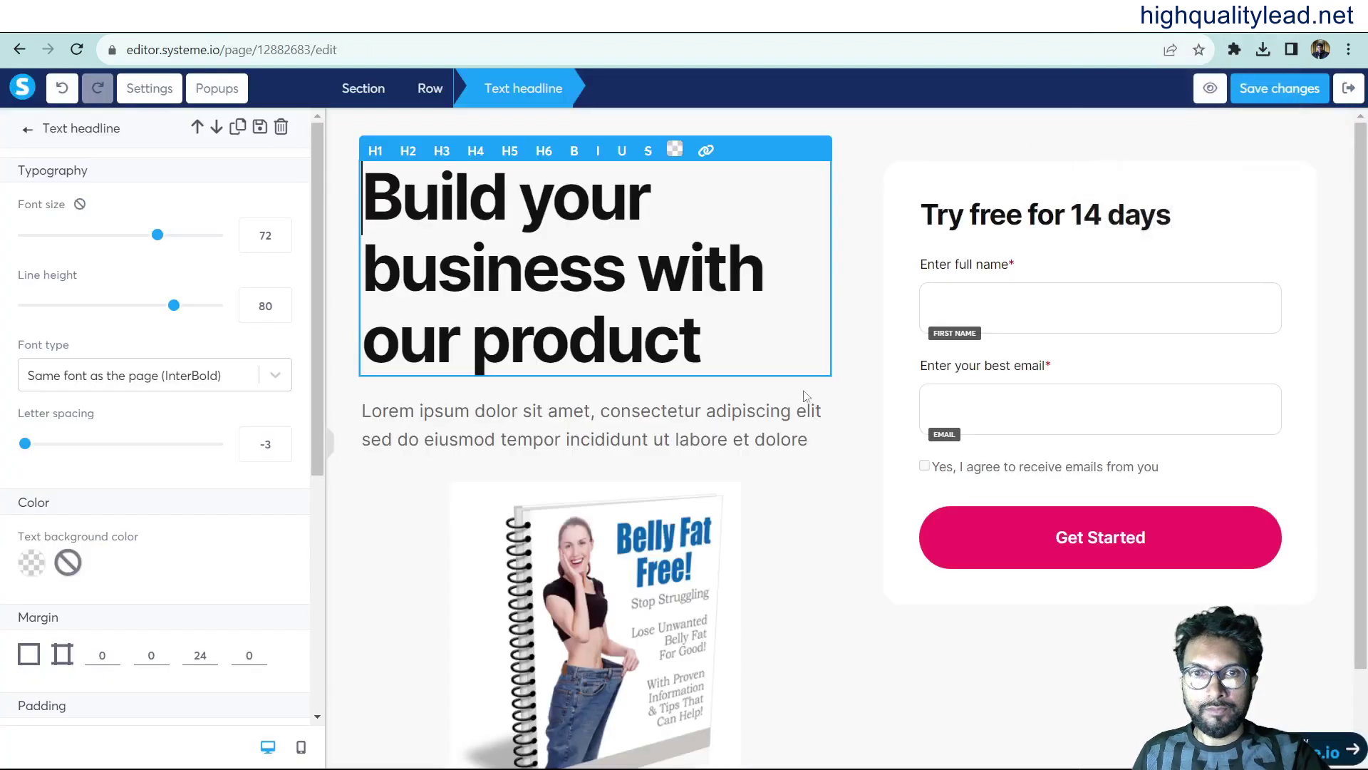
click(570, 281)
key(ctrl+a)
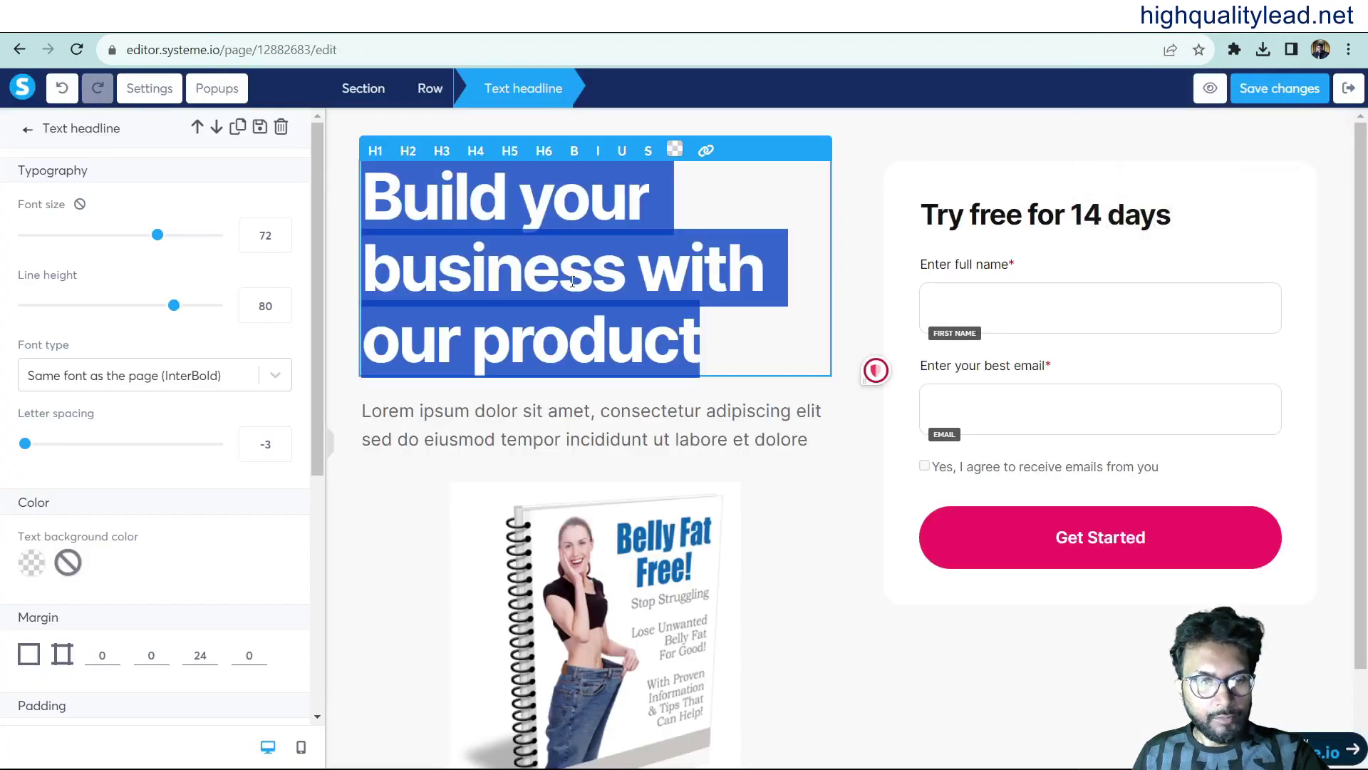
text(Unleash the Ultimate Guide to Shedding Stubborn Belly Fat!)
scroll(535, 483, down, 3)
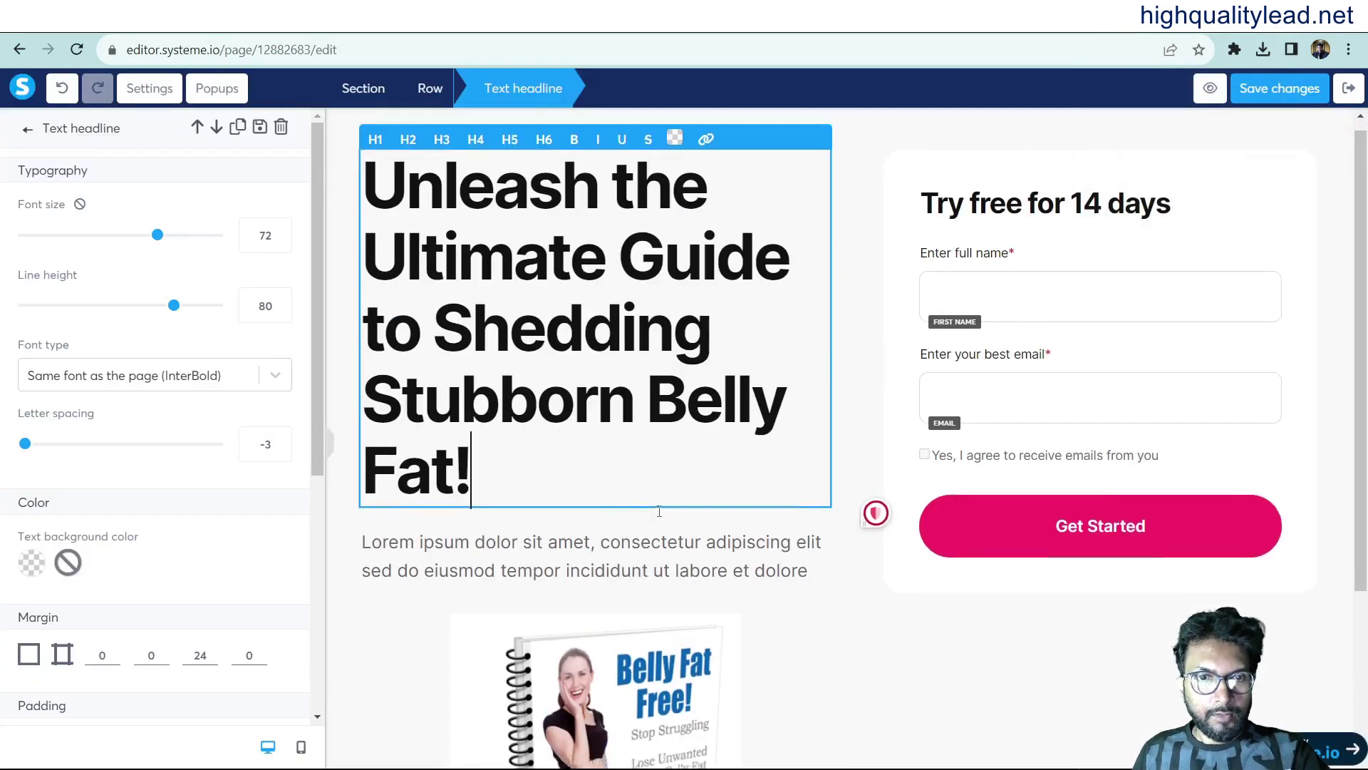
scroll(570, 388, up, 3)
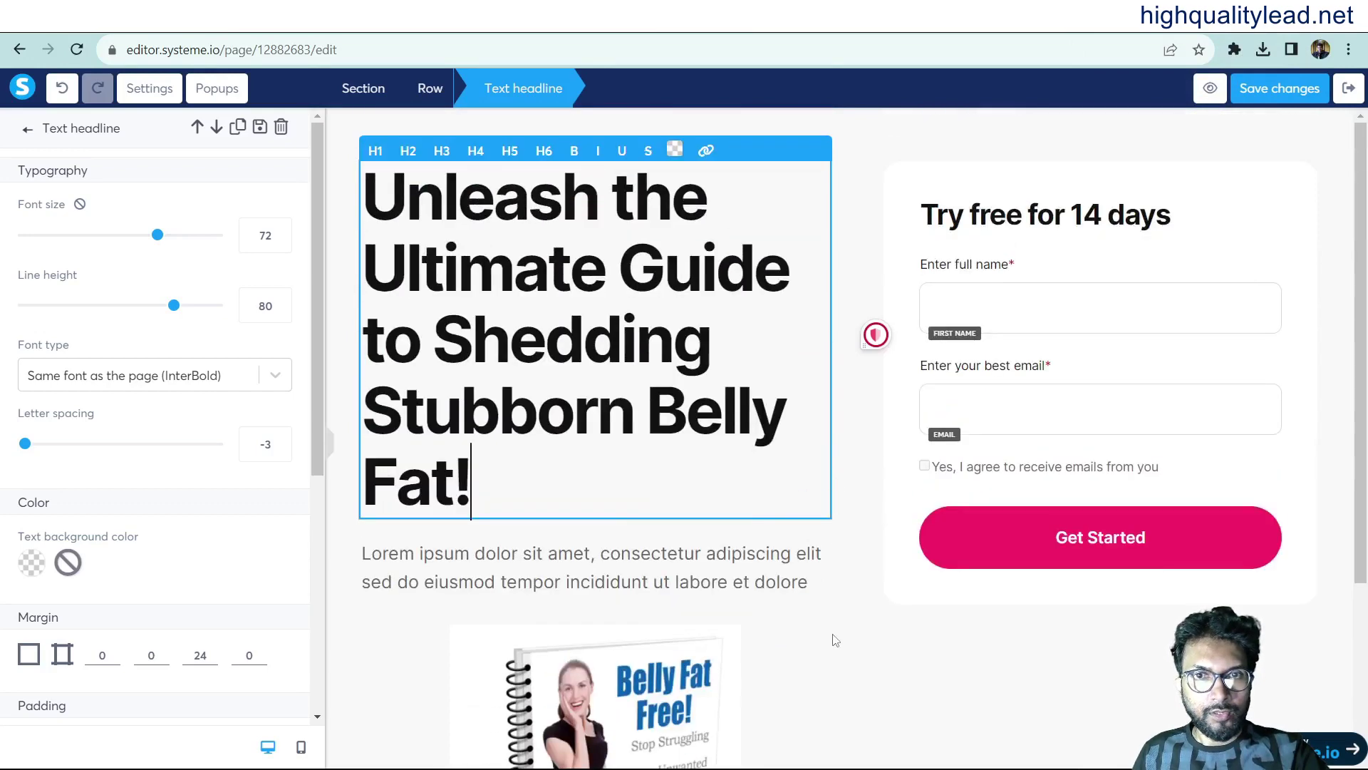
click(409, 152)
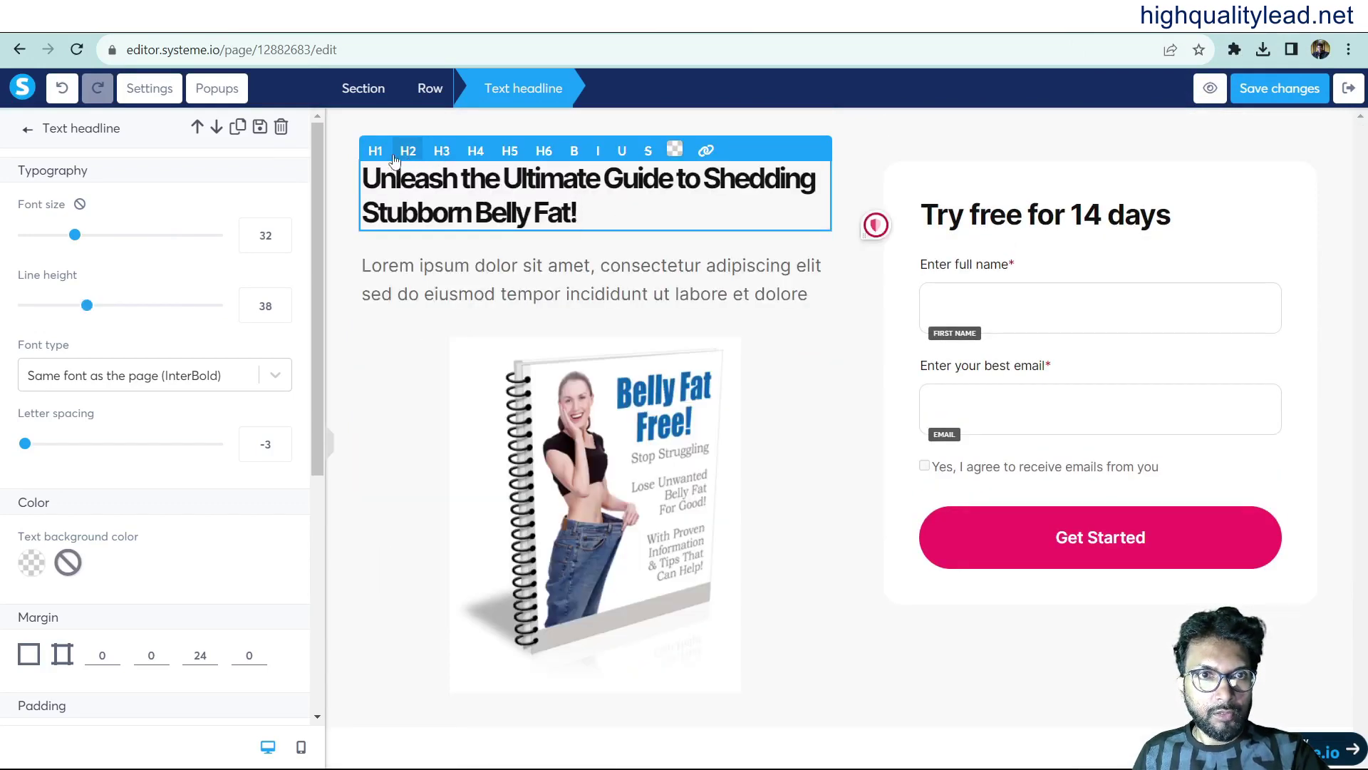
click(377, 157)
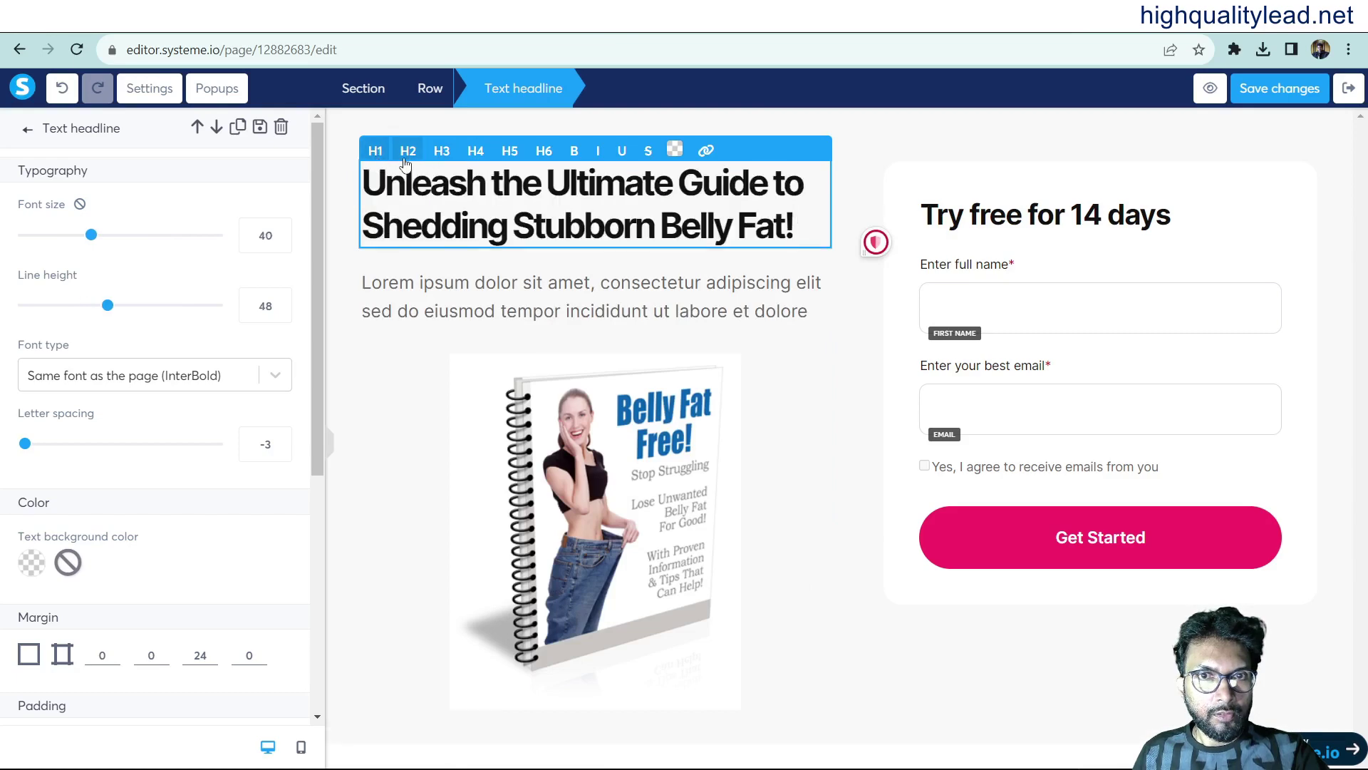
click(824, 315)
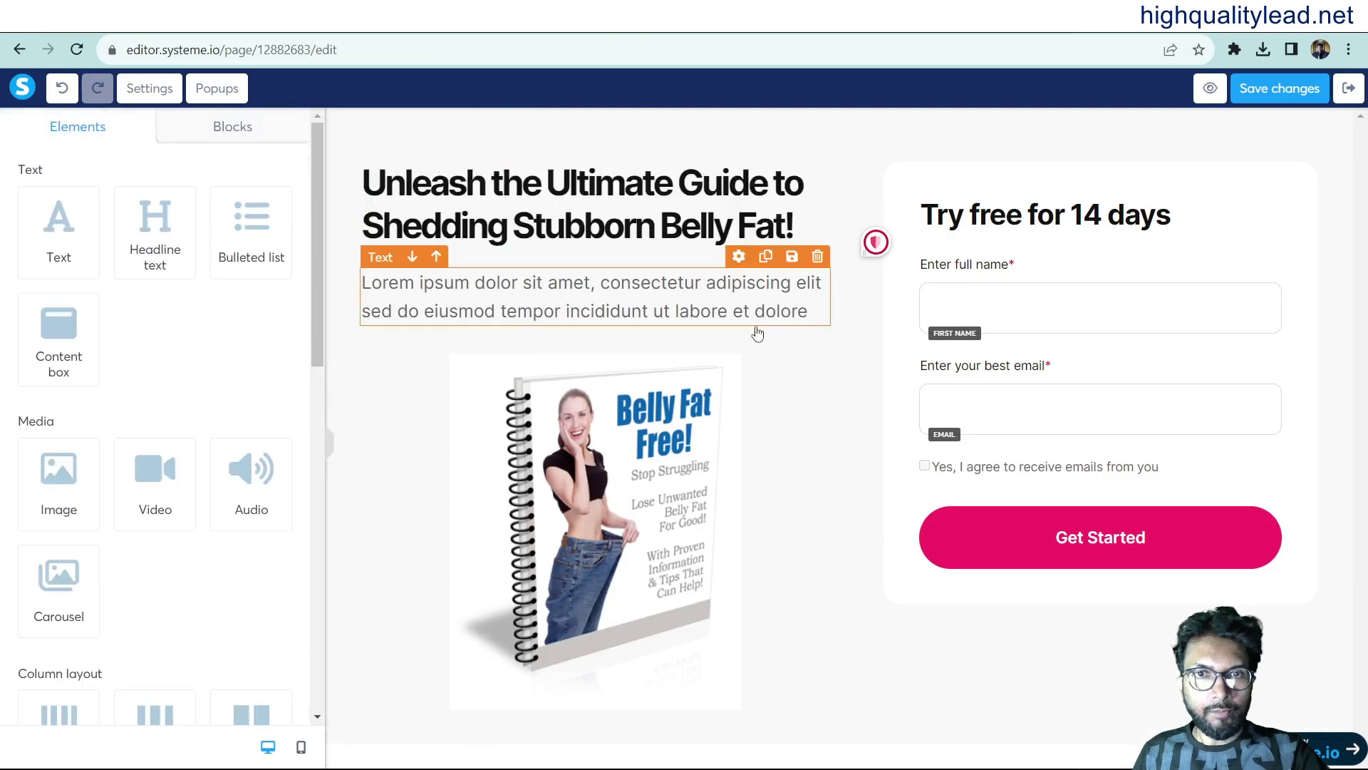
Replace the Lorem ipsum paragraph with 'Grab the FREE e-book today to Lose Your Belly fat in less then 3 Months!'.
click(490, 307)
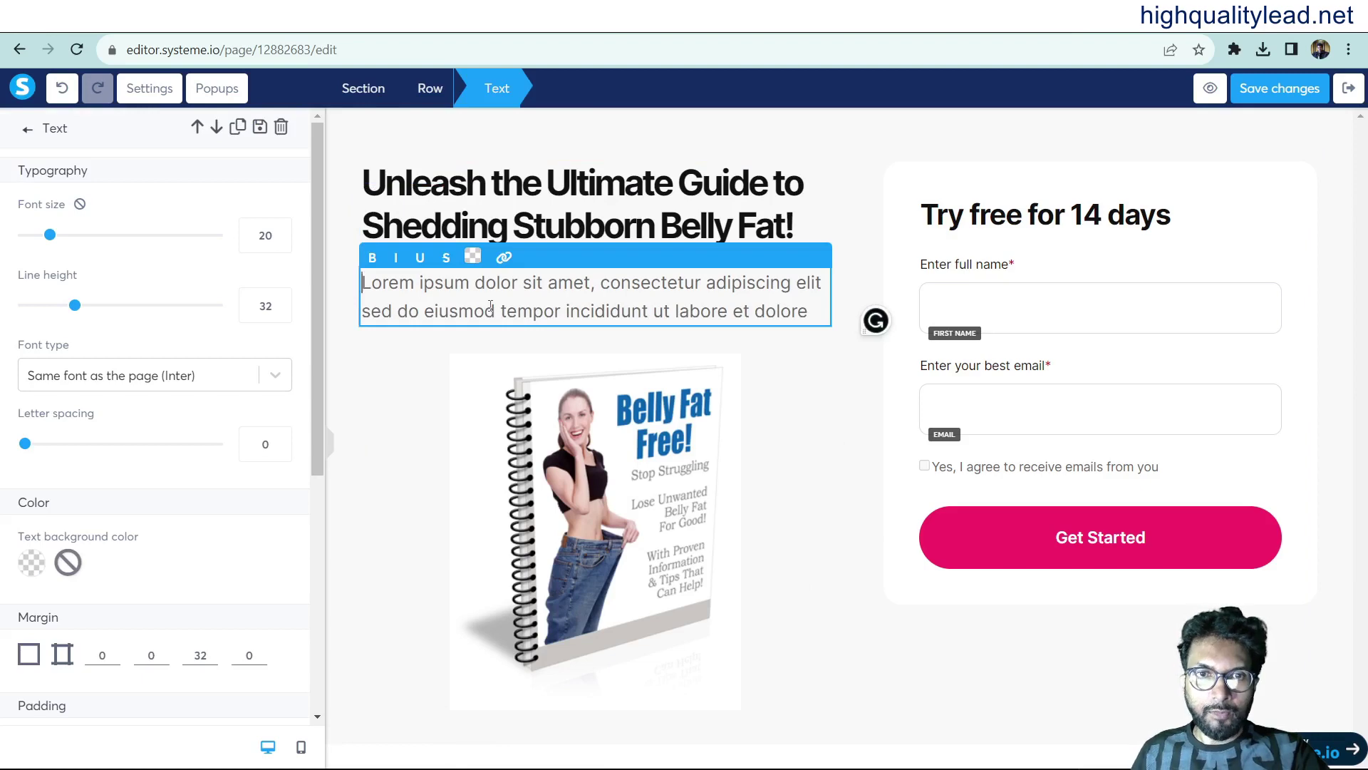
key(ctrl+a)
text(Grab the FREE e-book today to Lose Your Belly fat in)
text(les)
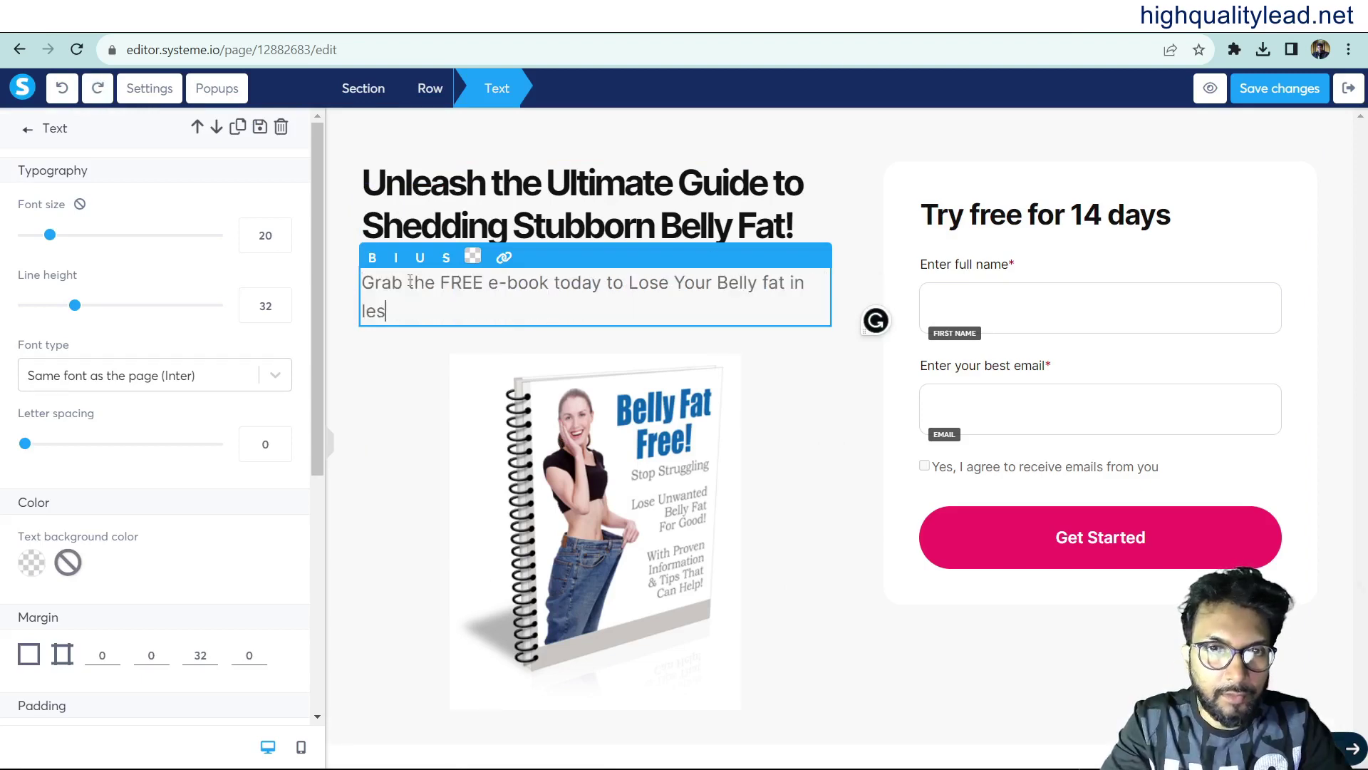
text(s then)
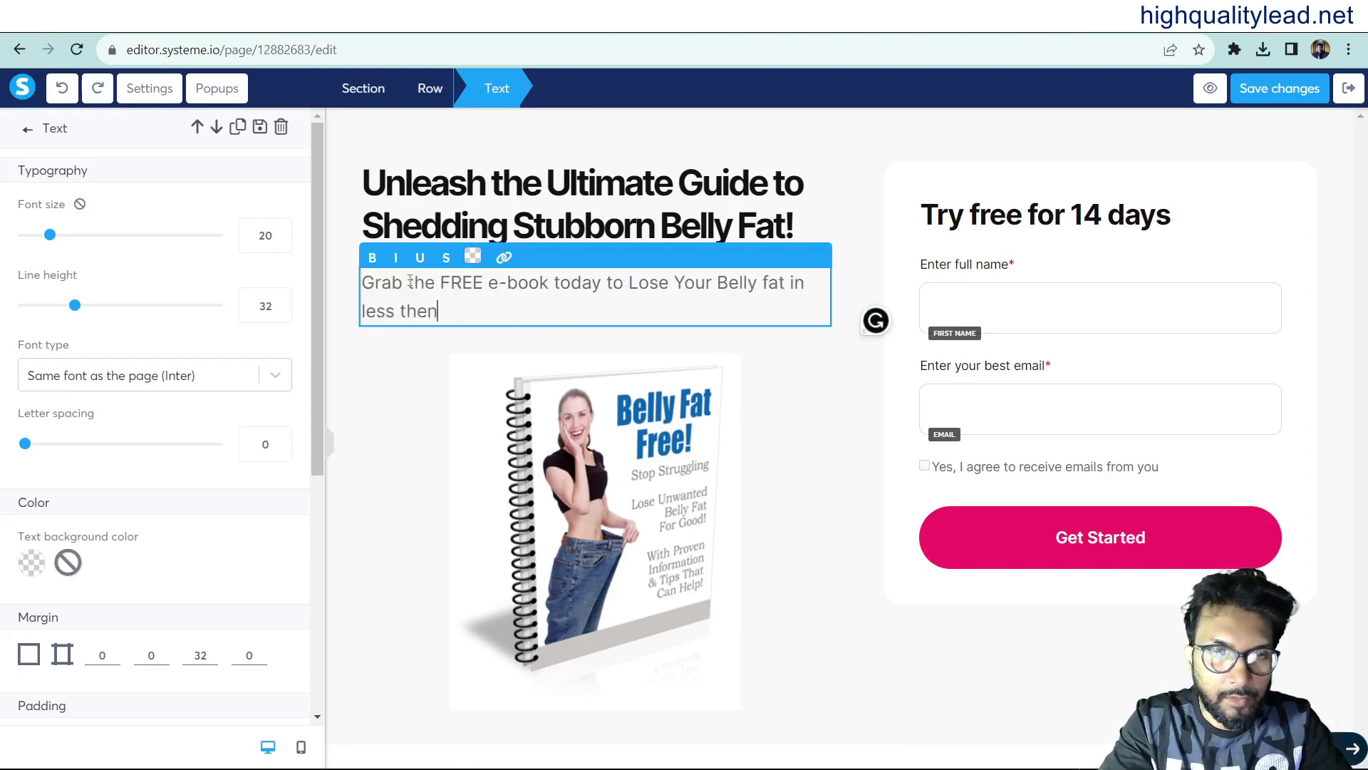
text( 3 )
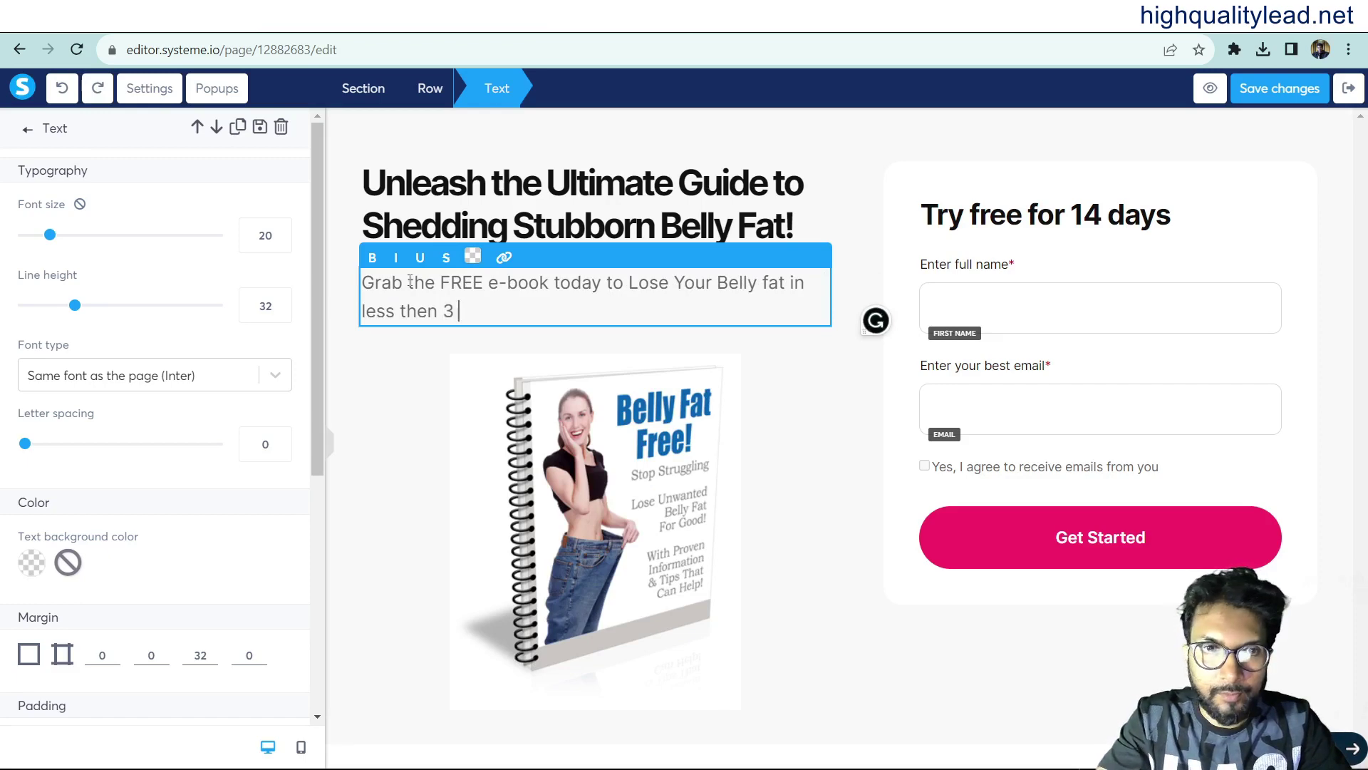
text(Months!)
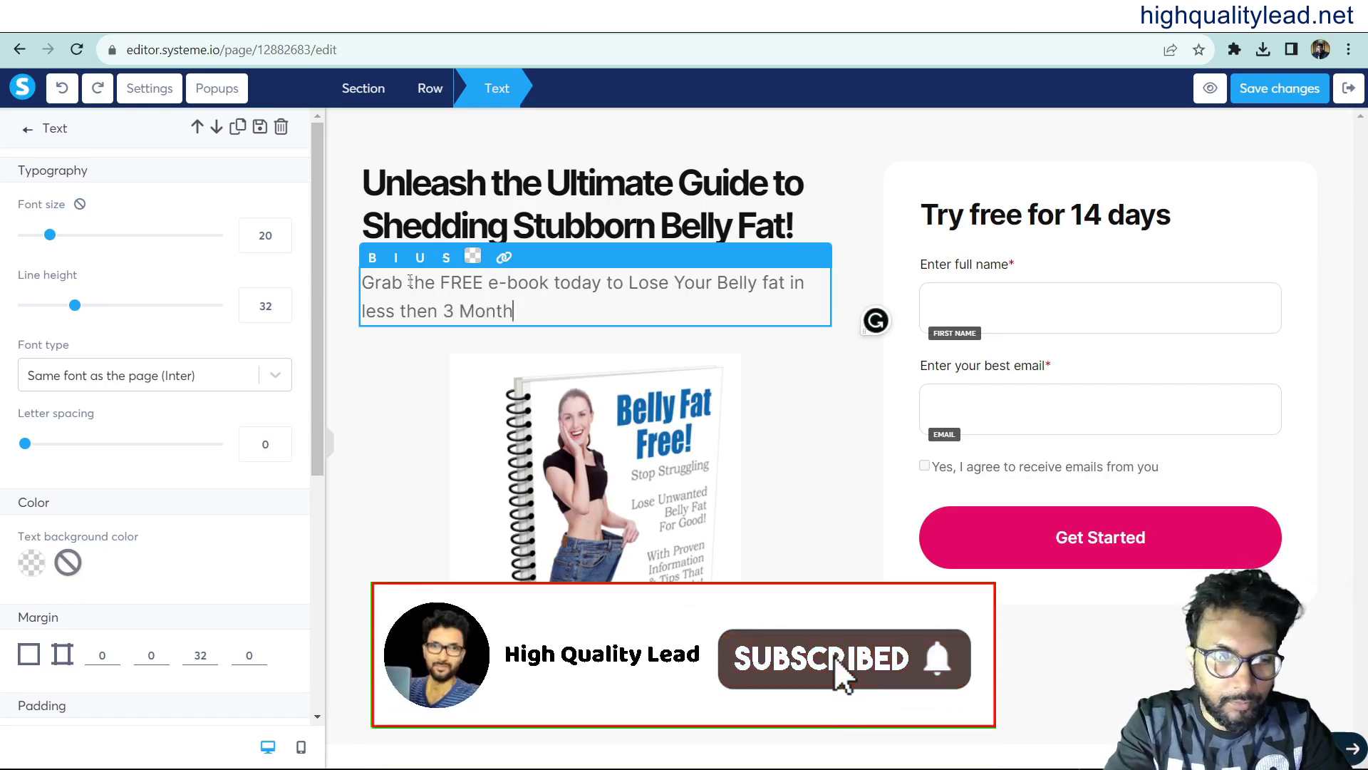
click(1198, 464)
click(1280, 464)
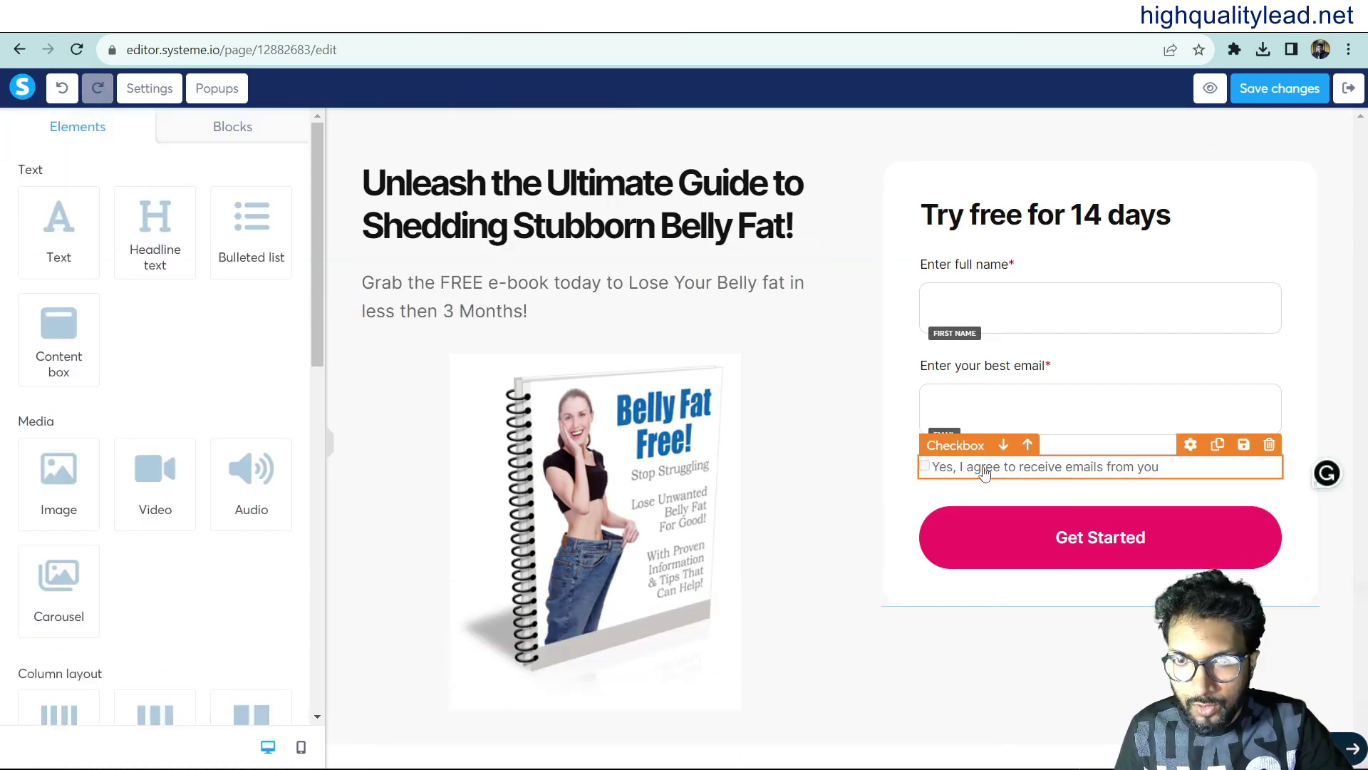
Delete the consent checkbox and replace the 'Try free for 14 days' title with 'Grab the E-book Now!'.
click(1269, 445)
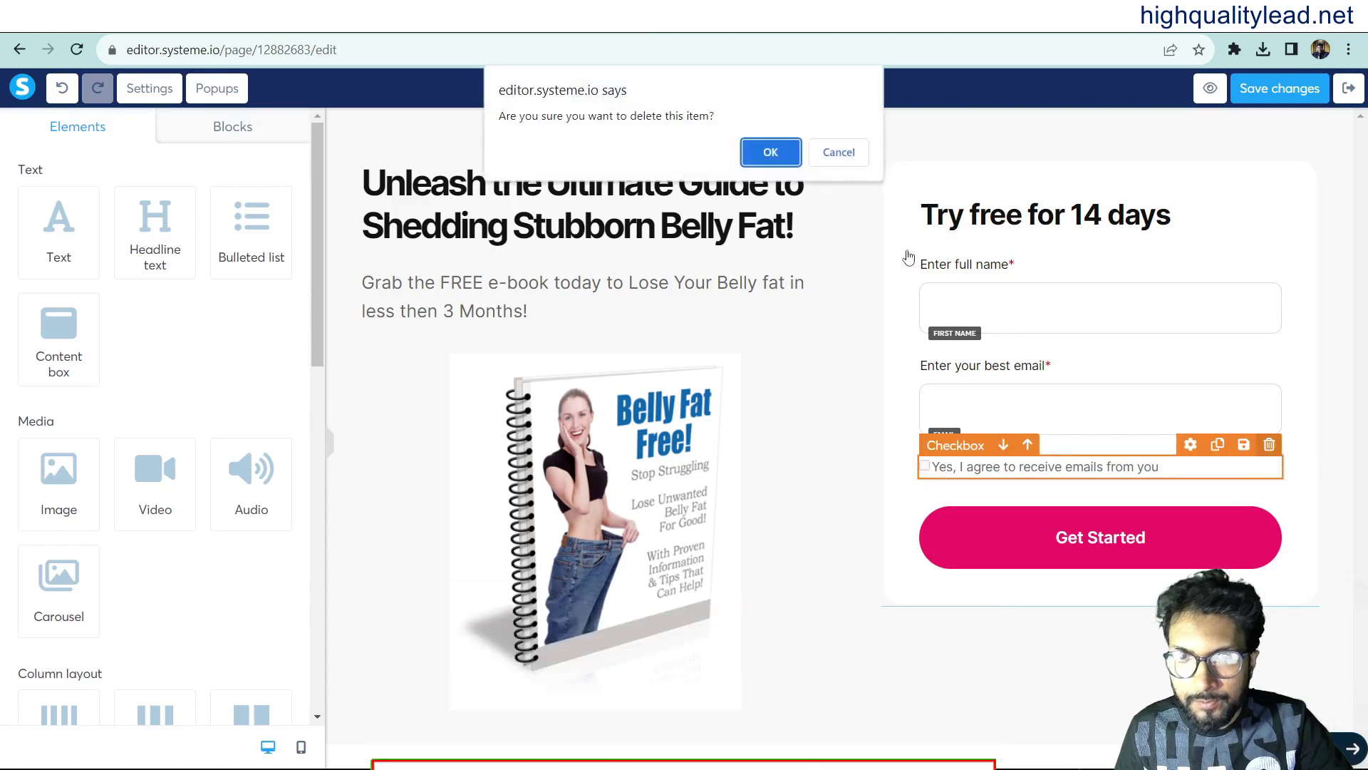
click(773, 150)
click(1184, 219)
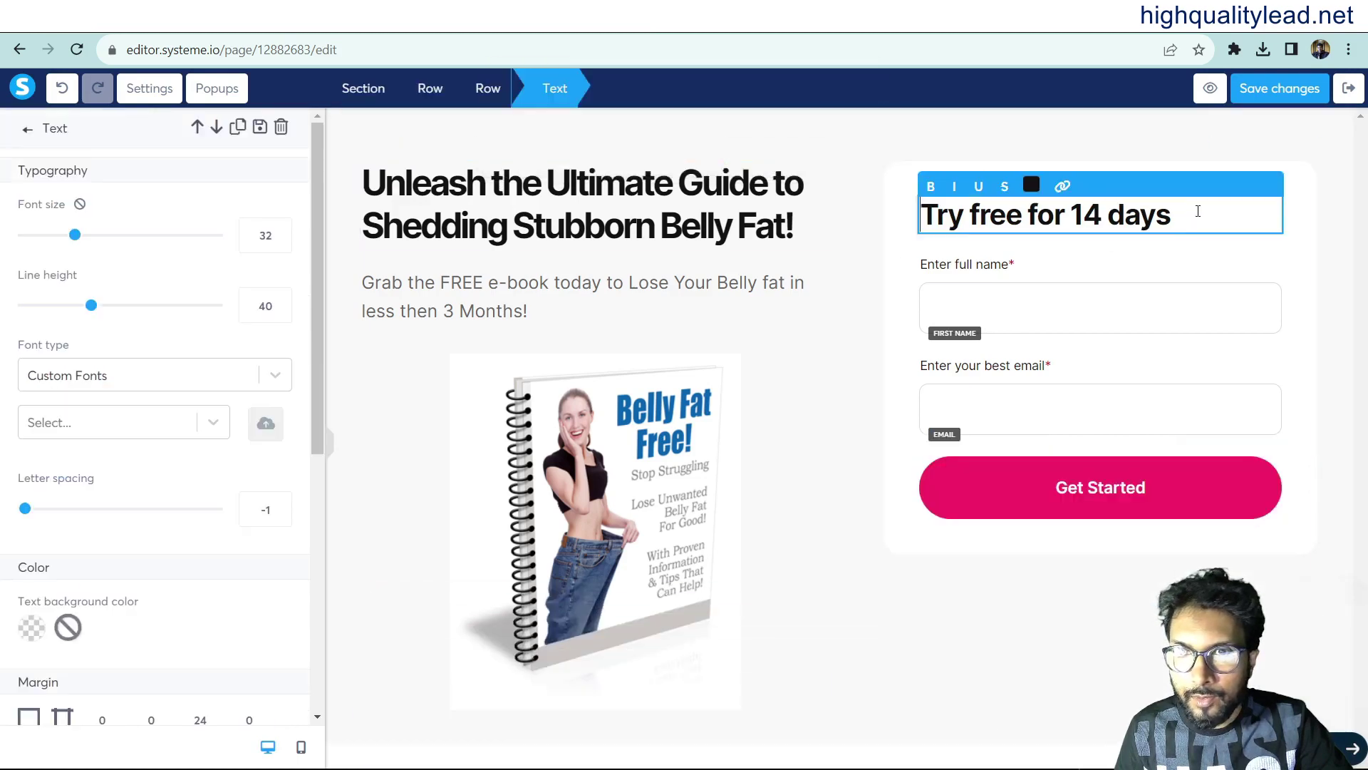
drag(1176, 214, 853, 207)
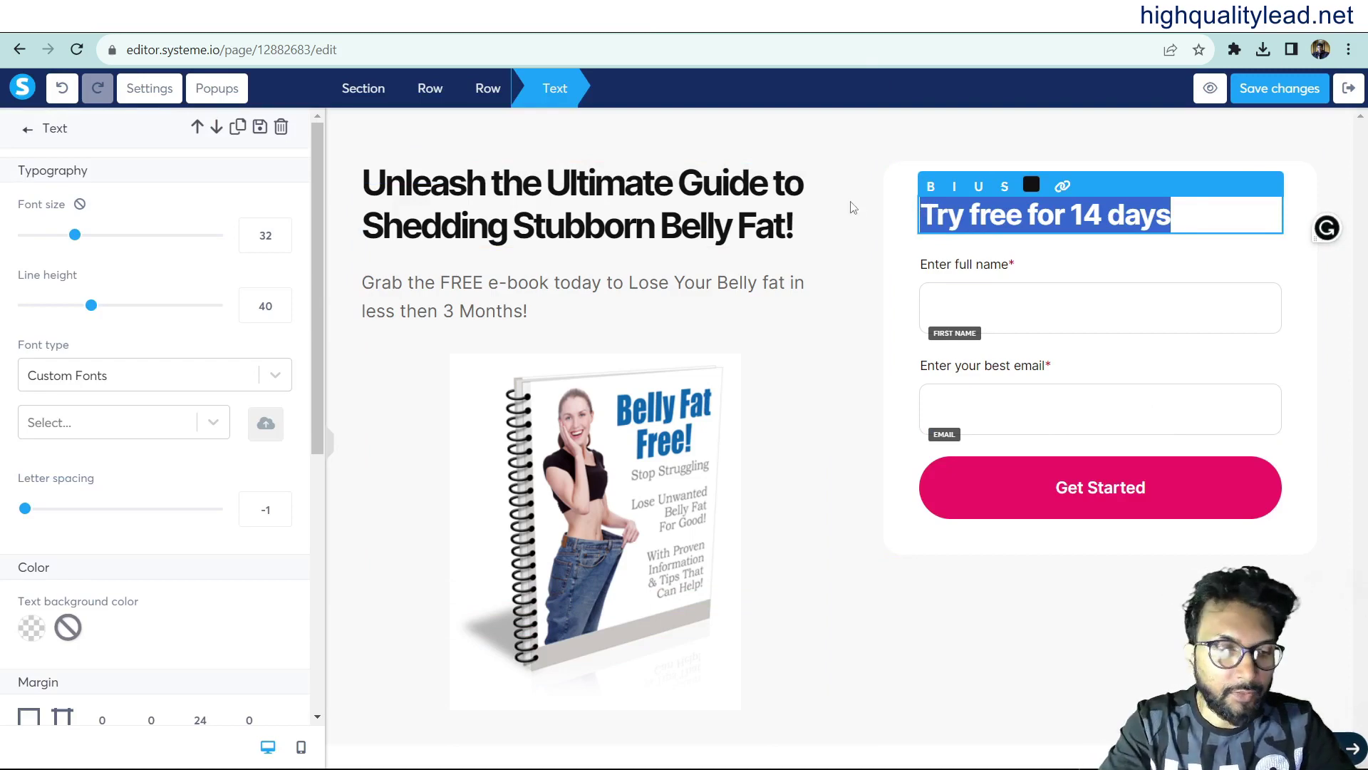
text(Gra)
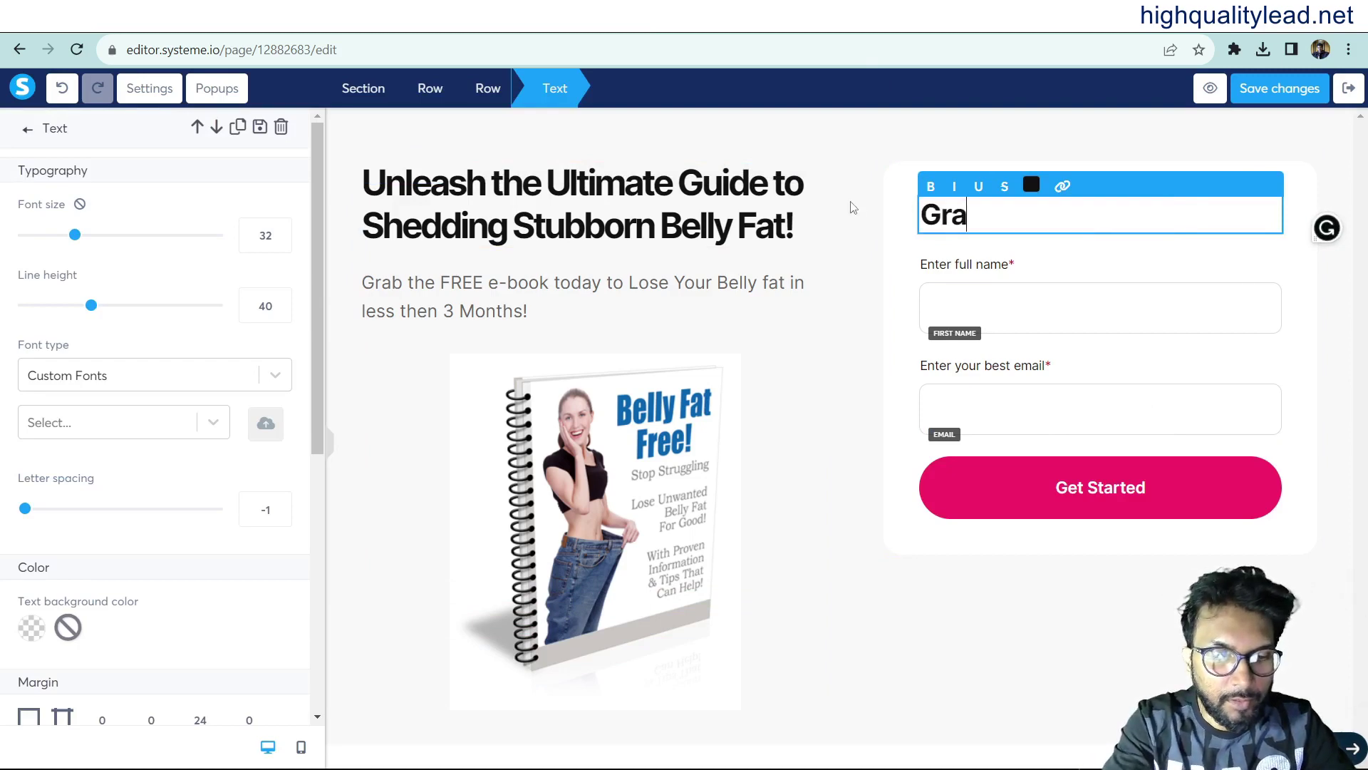
text(b the )
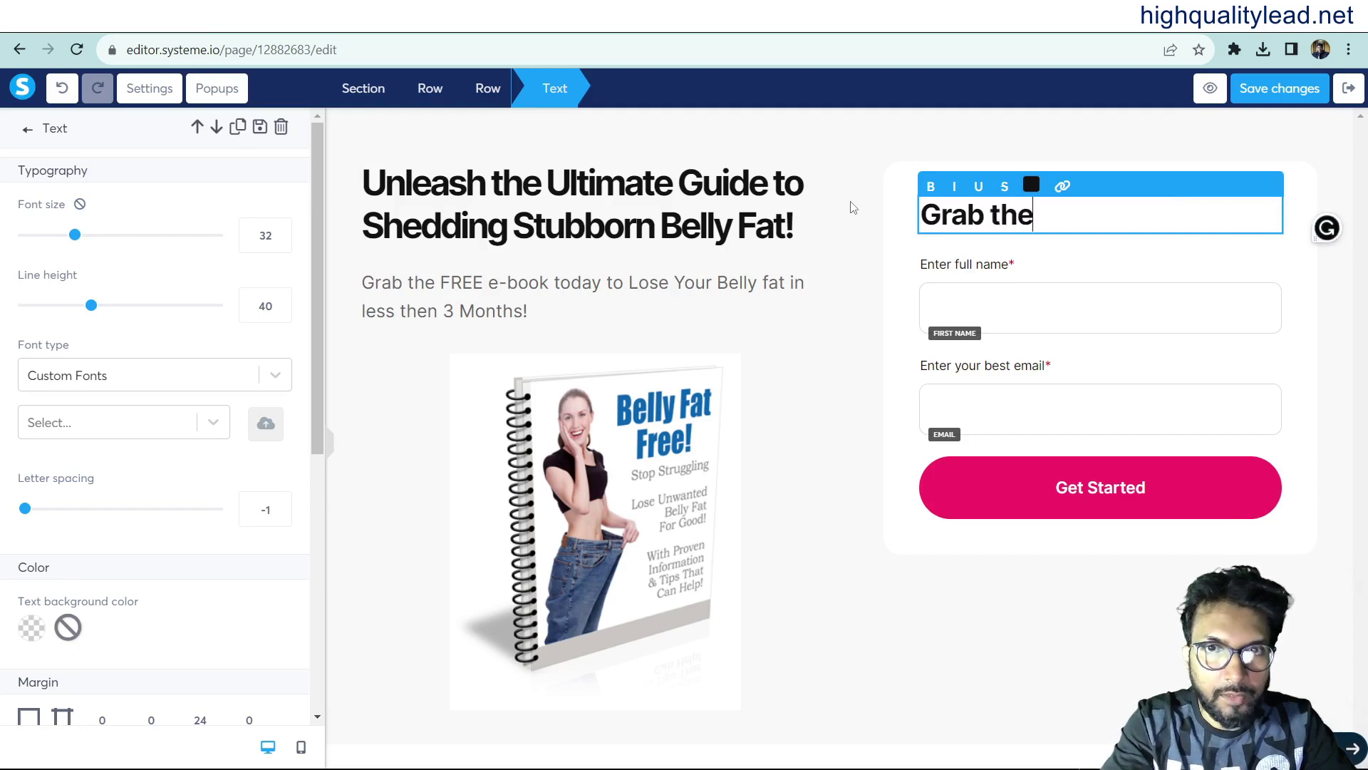
text(E)
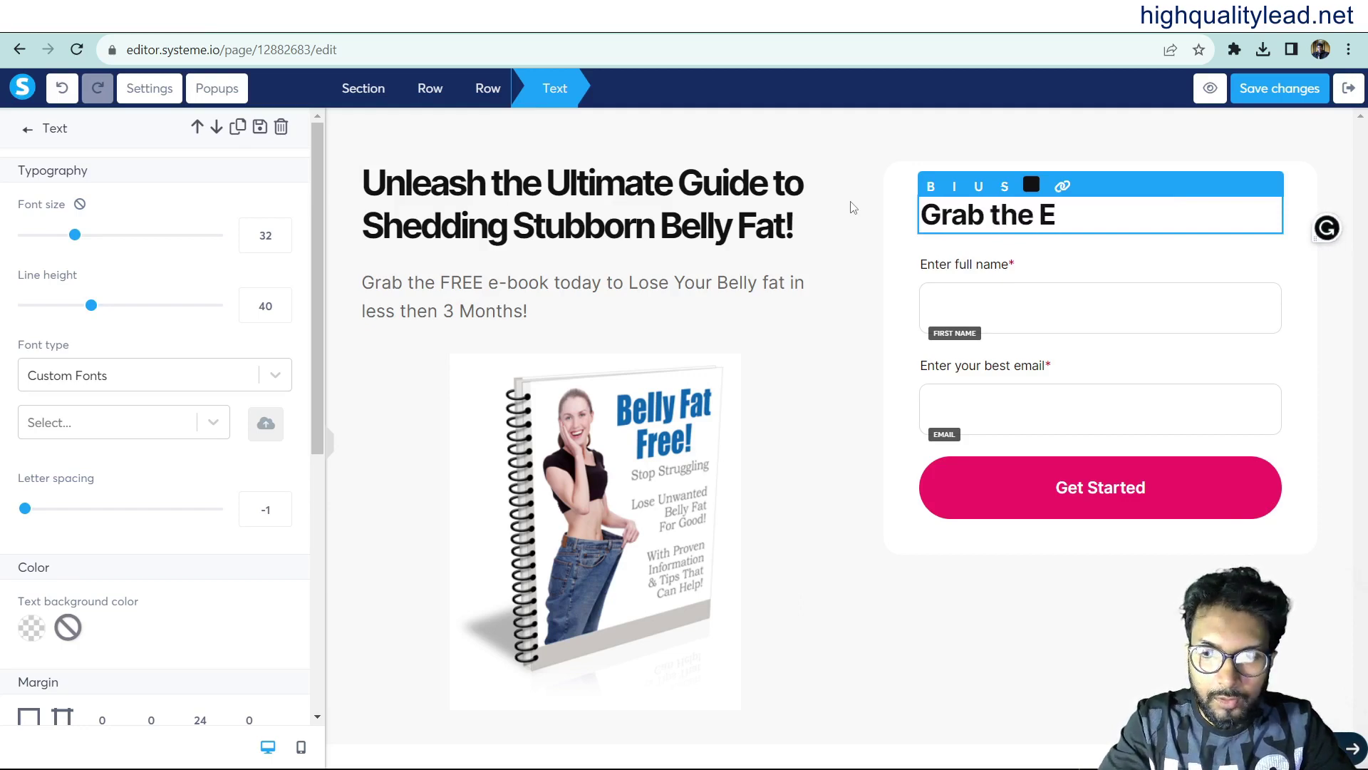
text(-book )
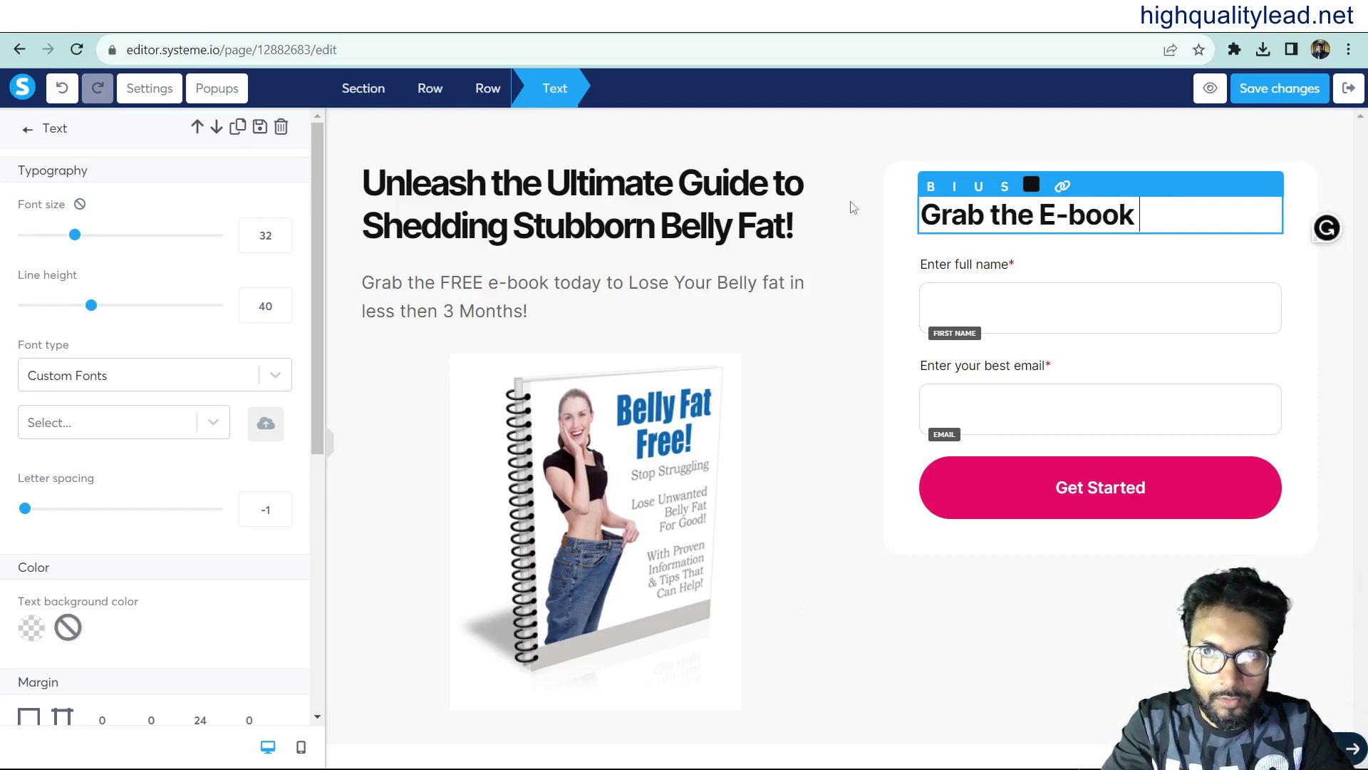
text(Now!)
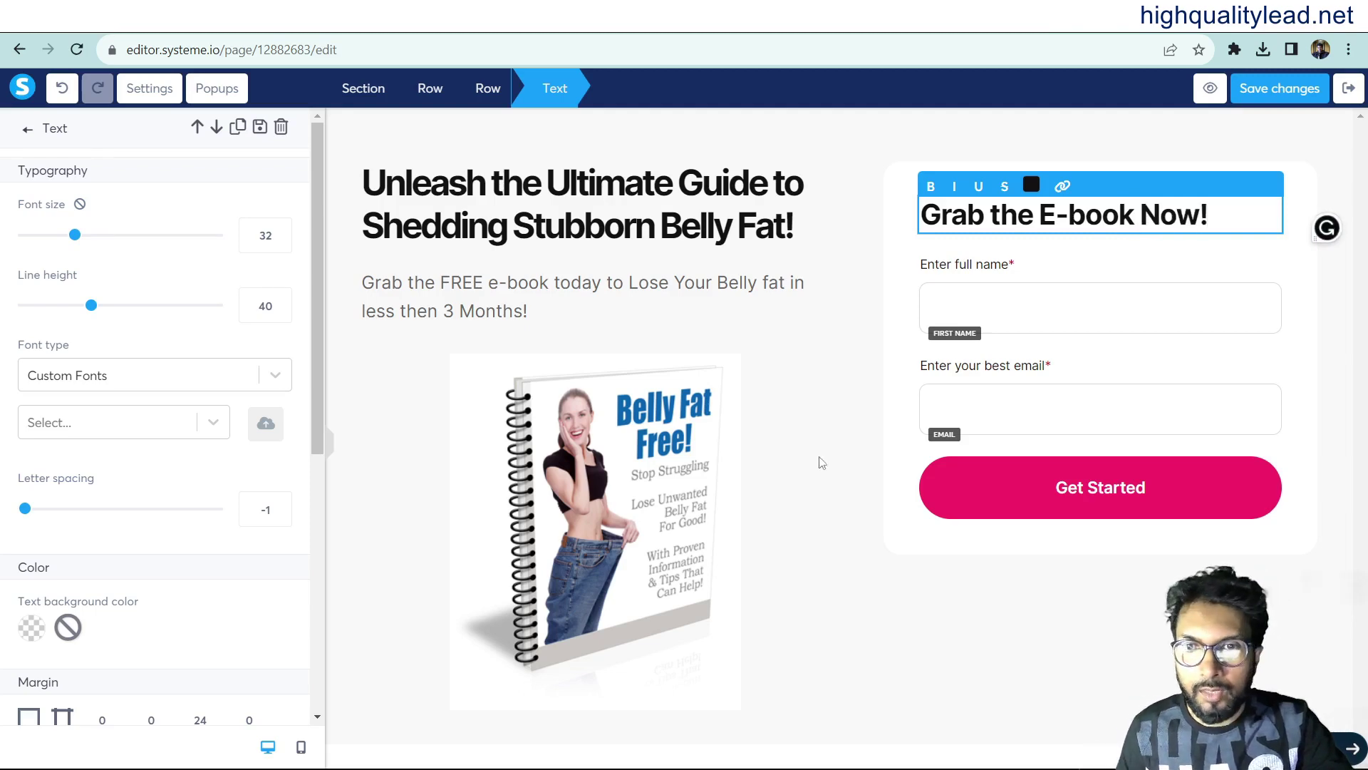
click(1135, 498)
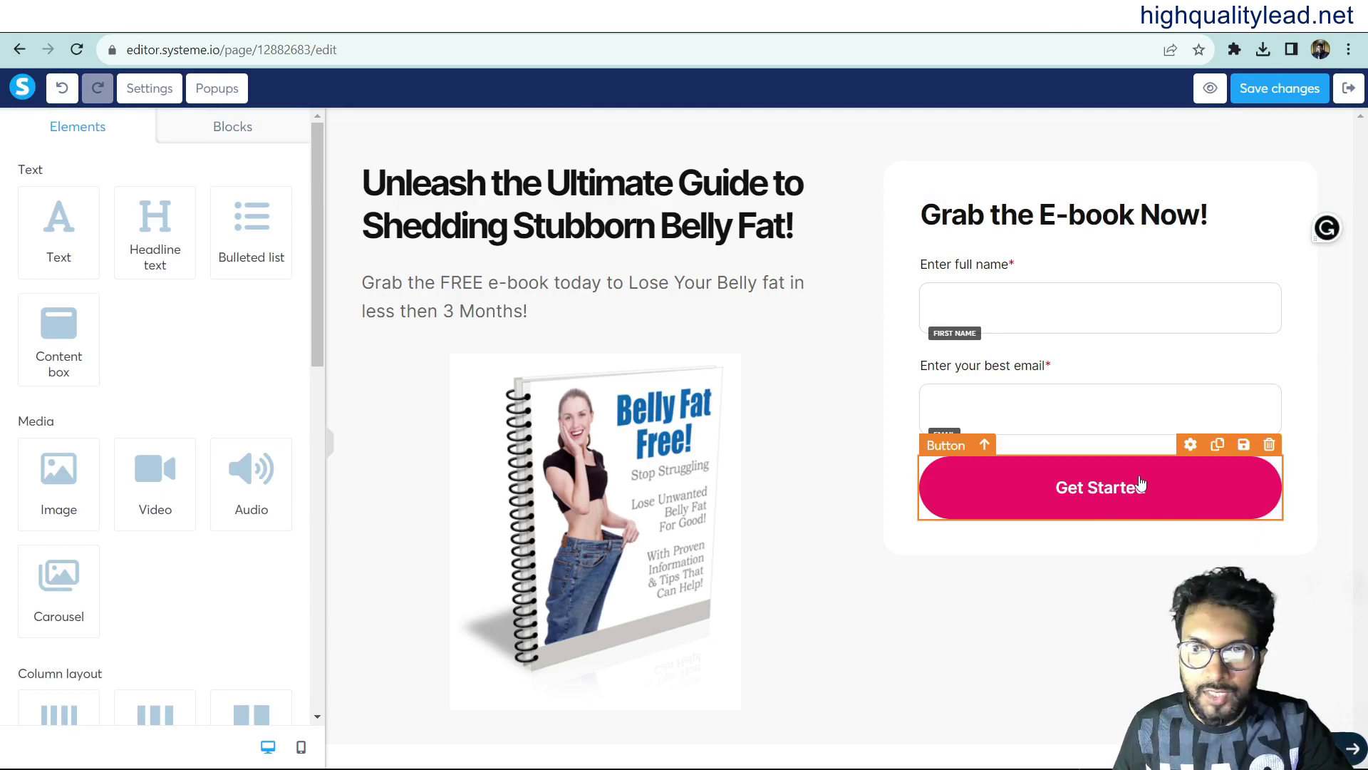
Change the Get Started button text to 'Yes, Send me the E-book Now!'.
click(1151, 488)
click(1156, 488)
click(1133, 492)
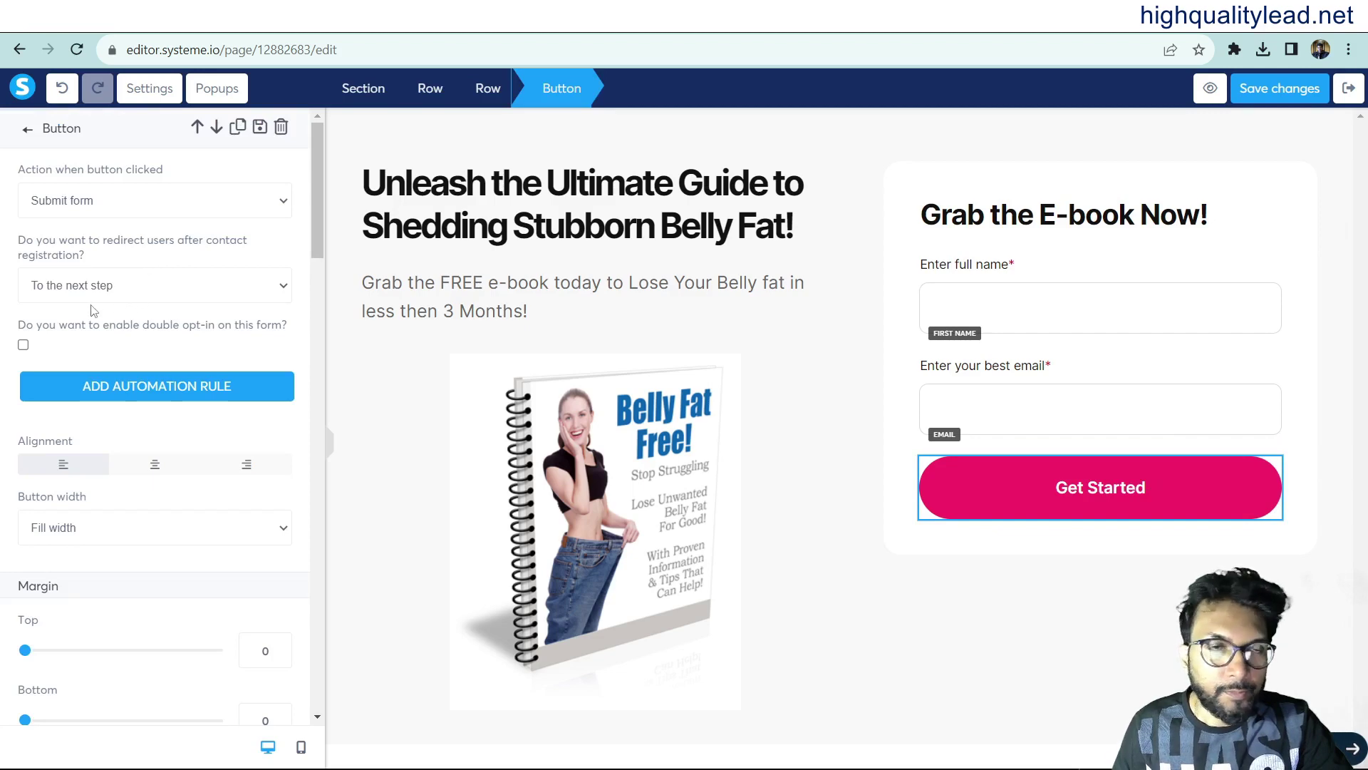
scroll(107, 313, down, 3)
scroll(165, 388, down, 5)
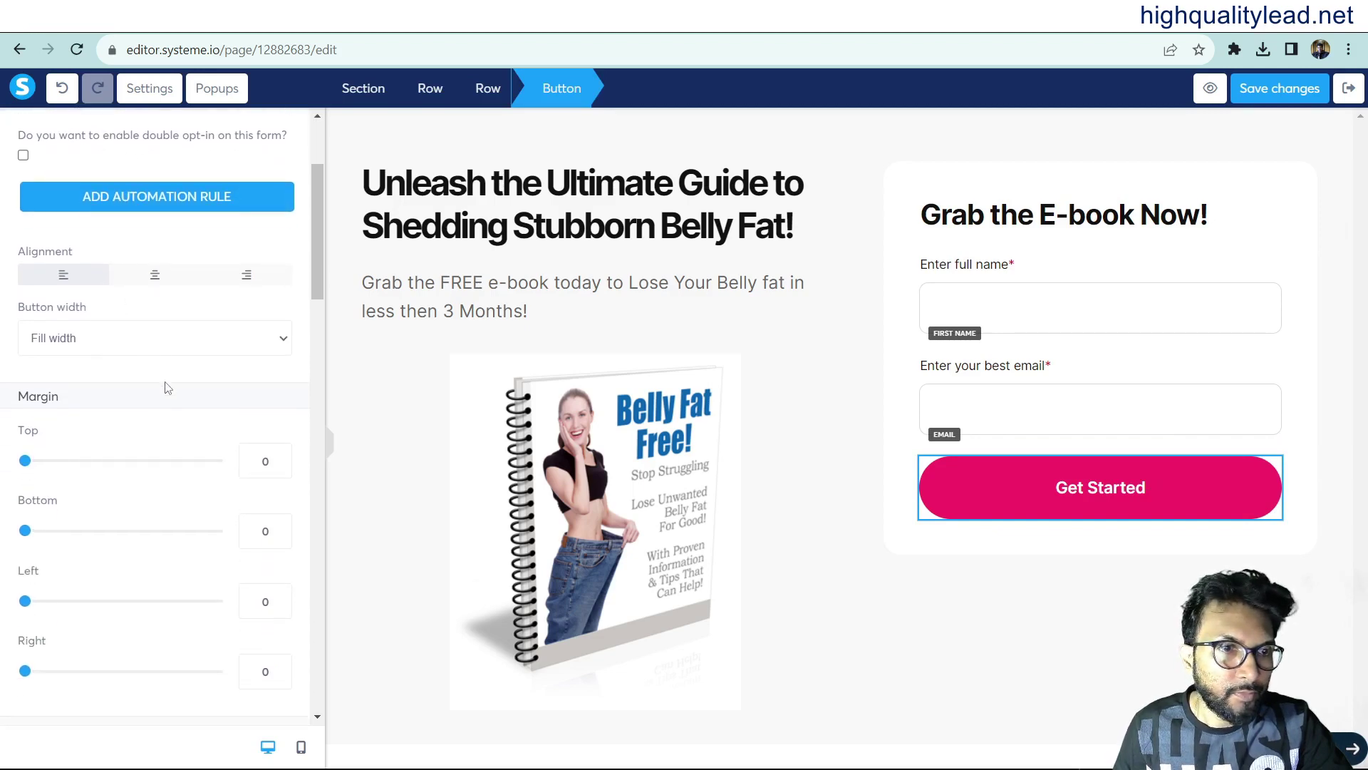
drag(100, 450, 1, 456)
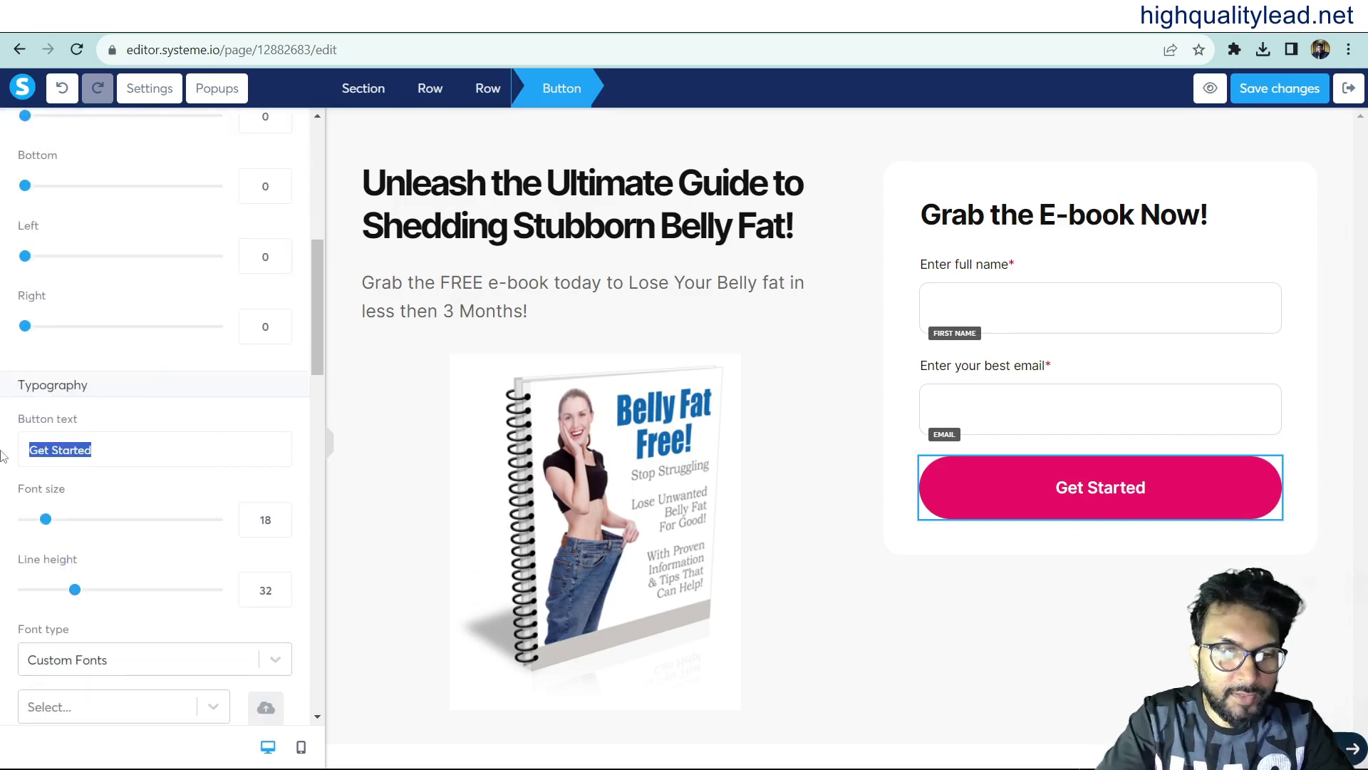
text(Yes)
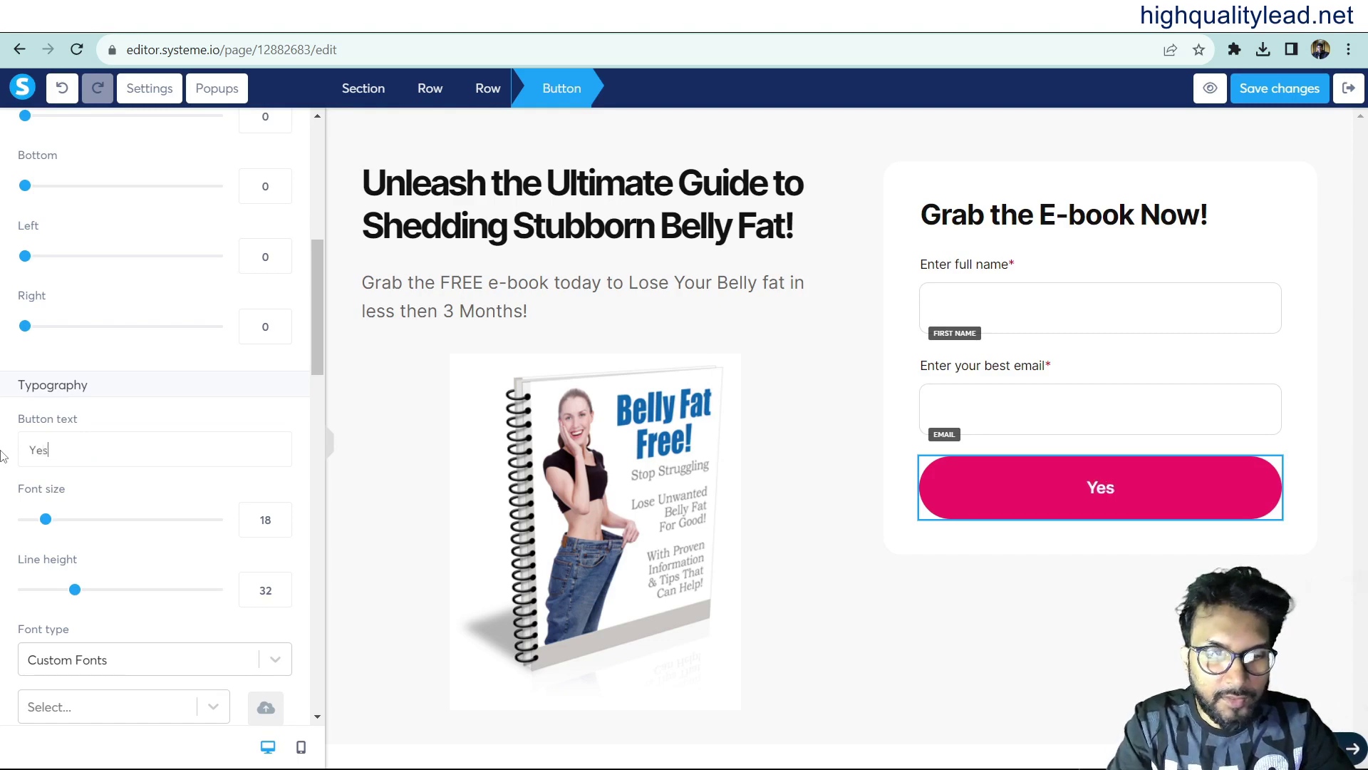
text(, Sen )
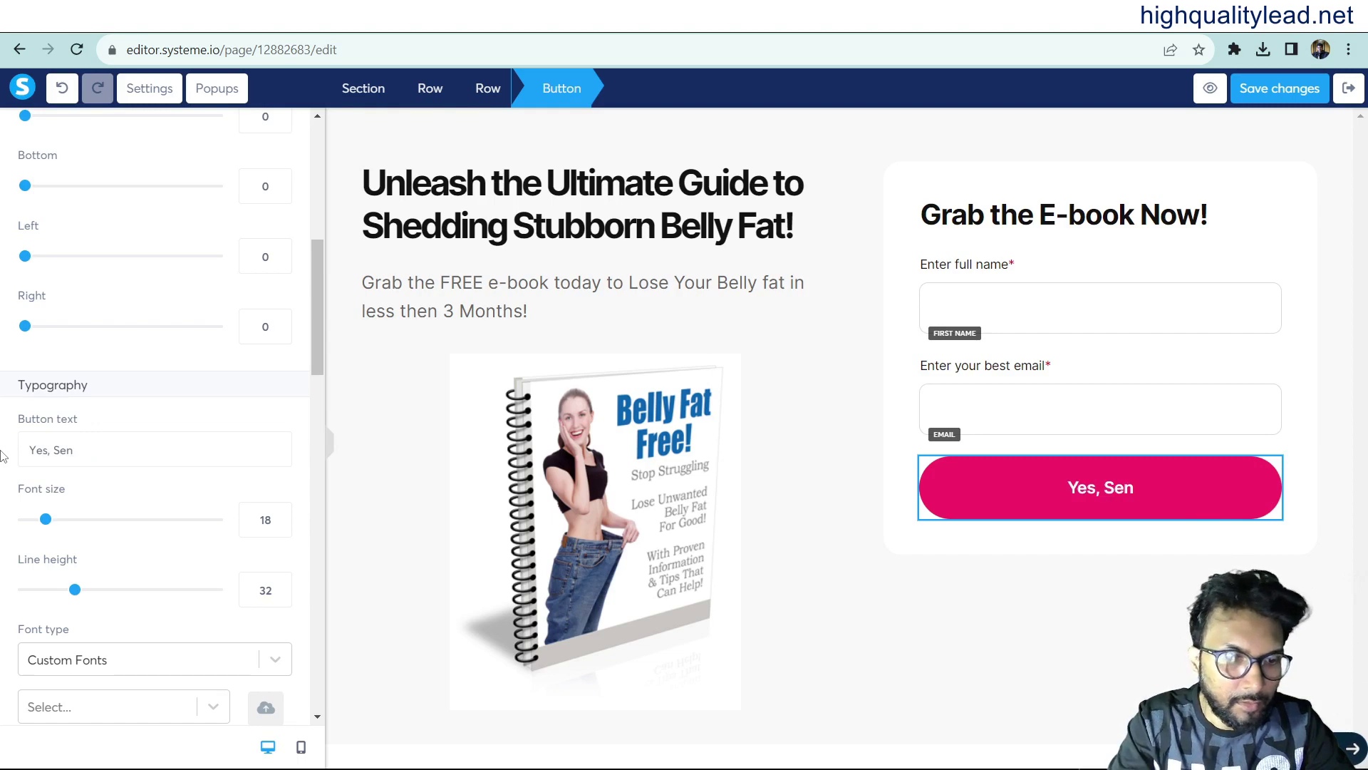
text(d me )
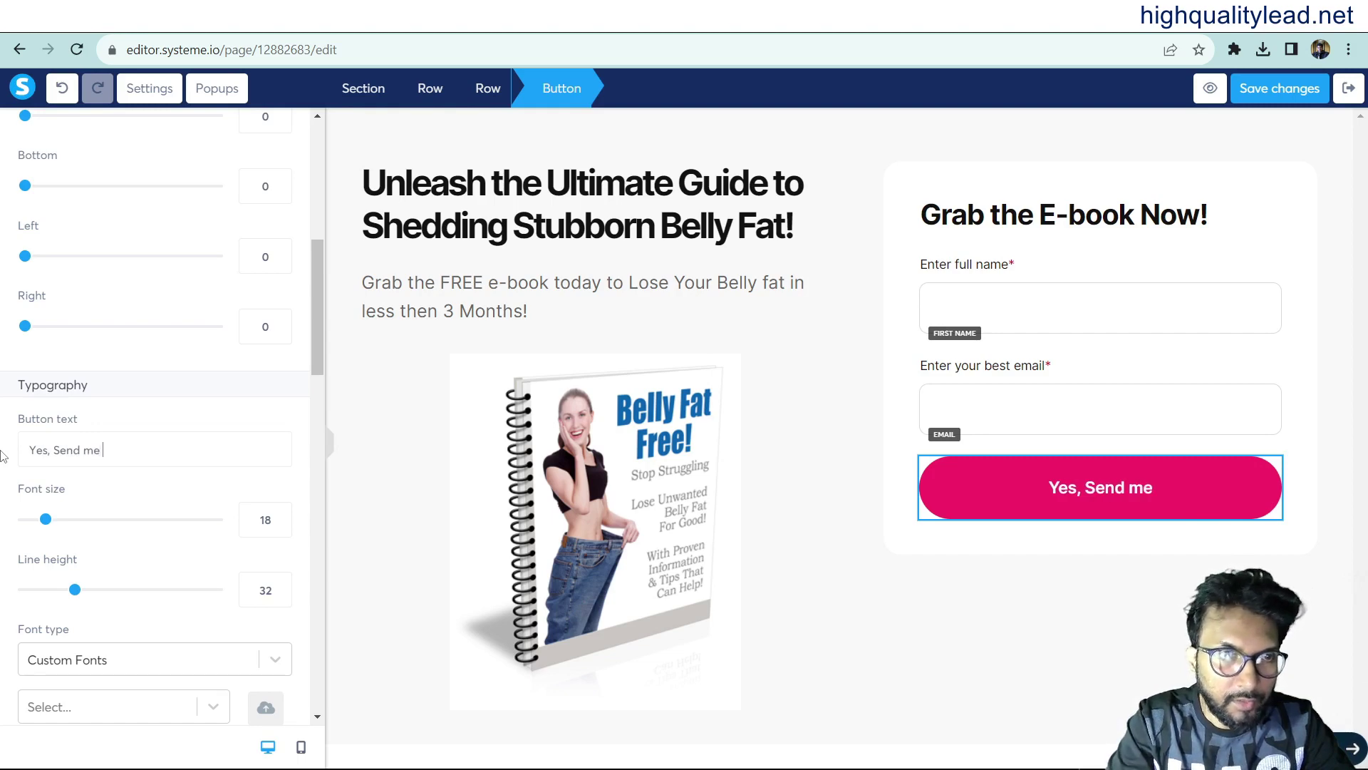
text(the )
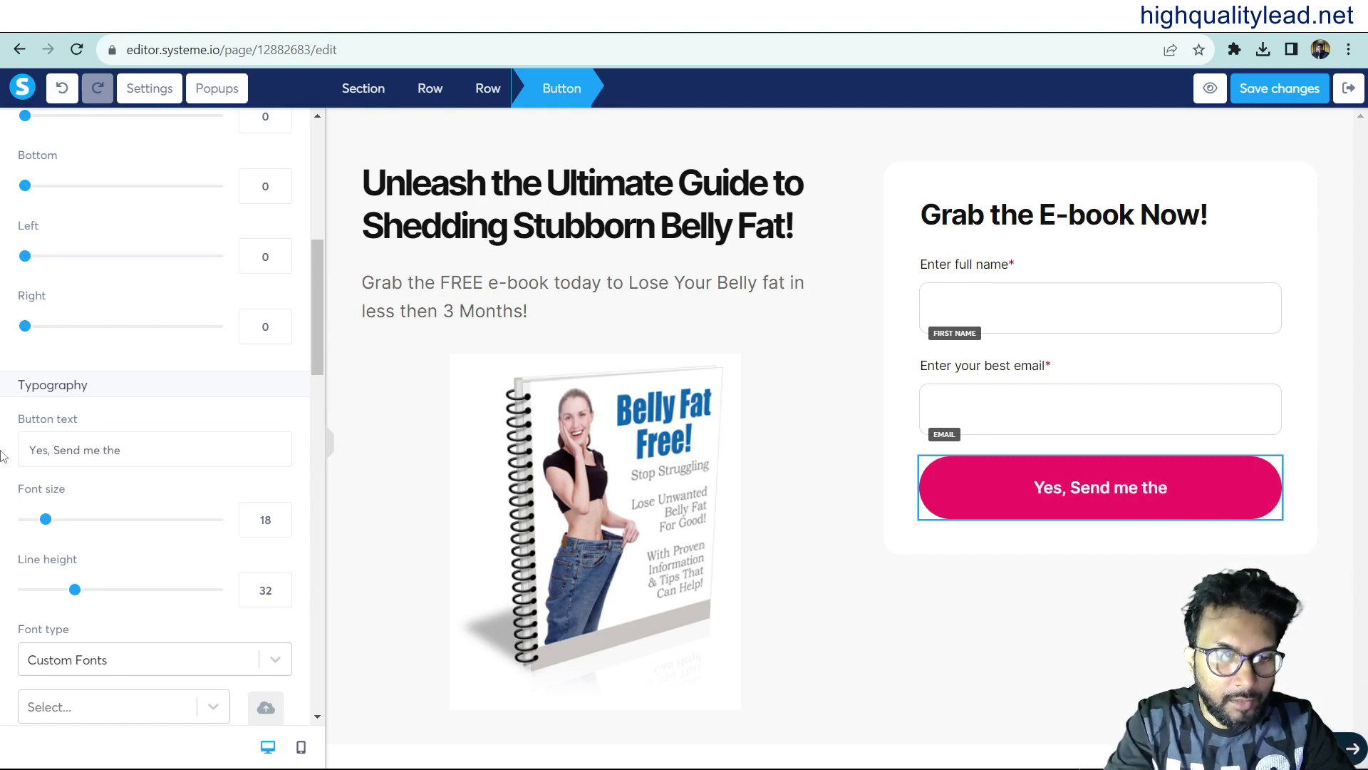
text(E-)
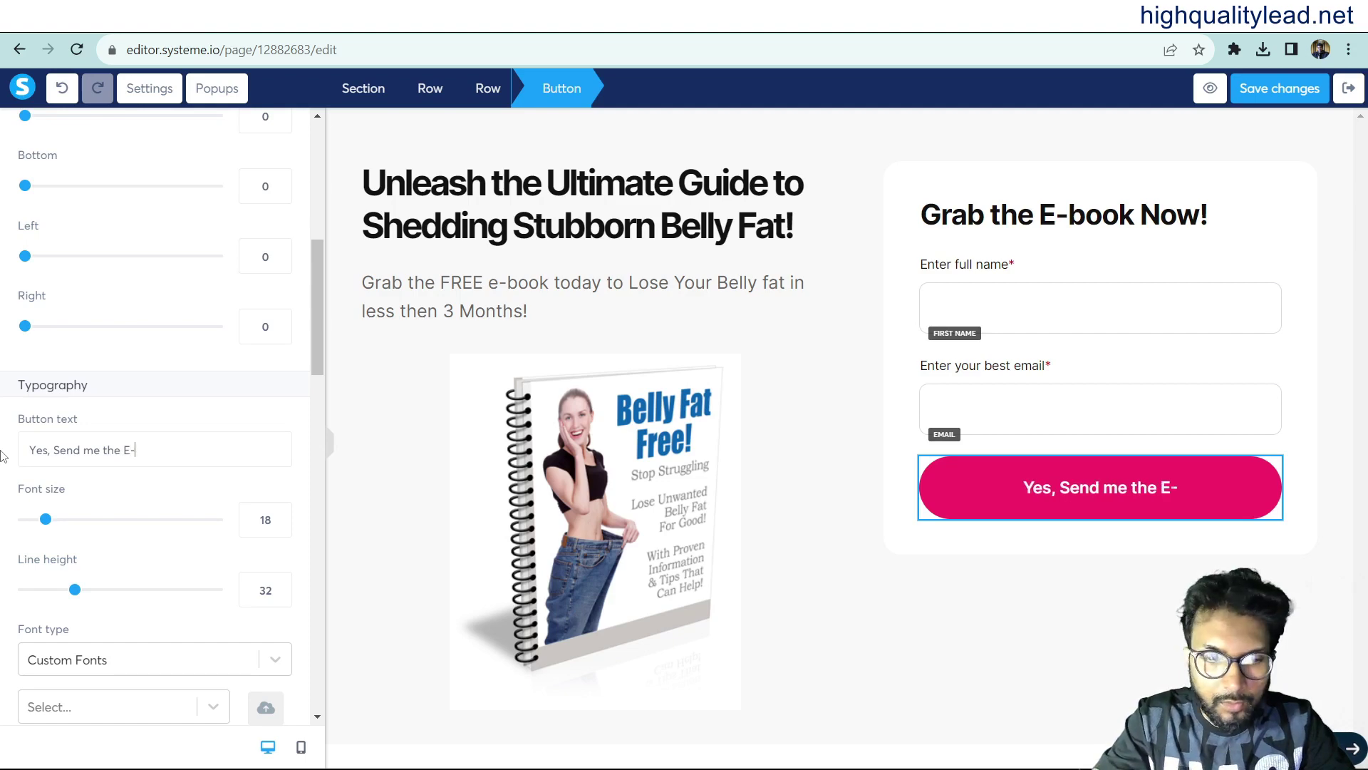
text(book N)
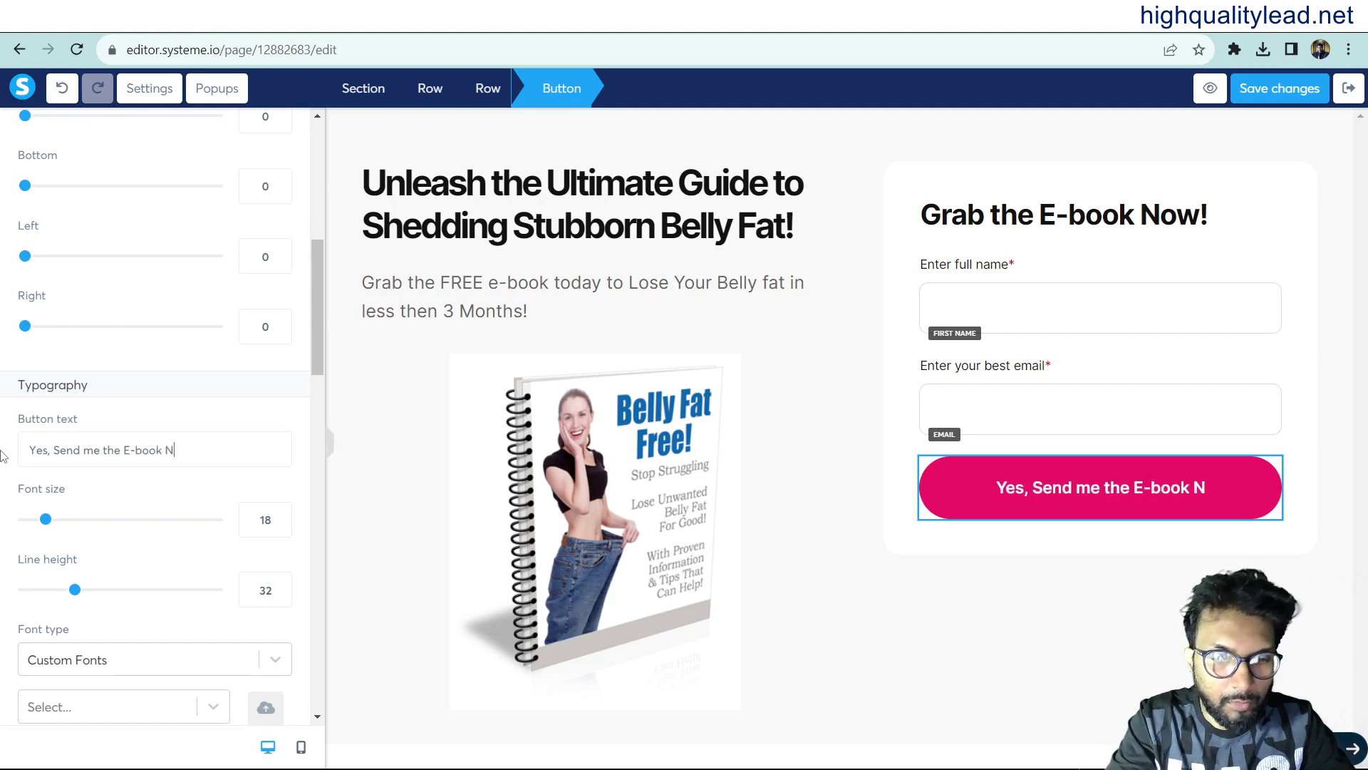
text(ow!)
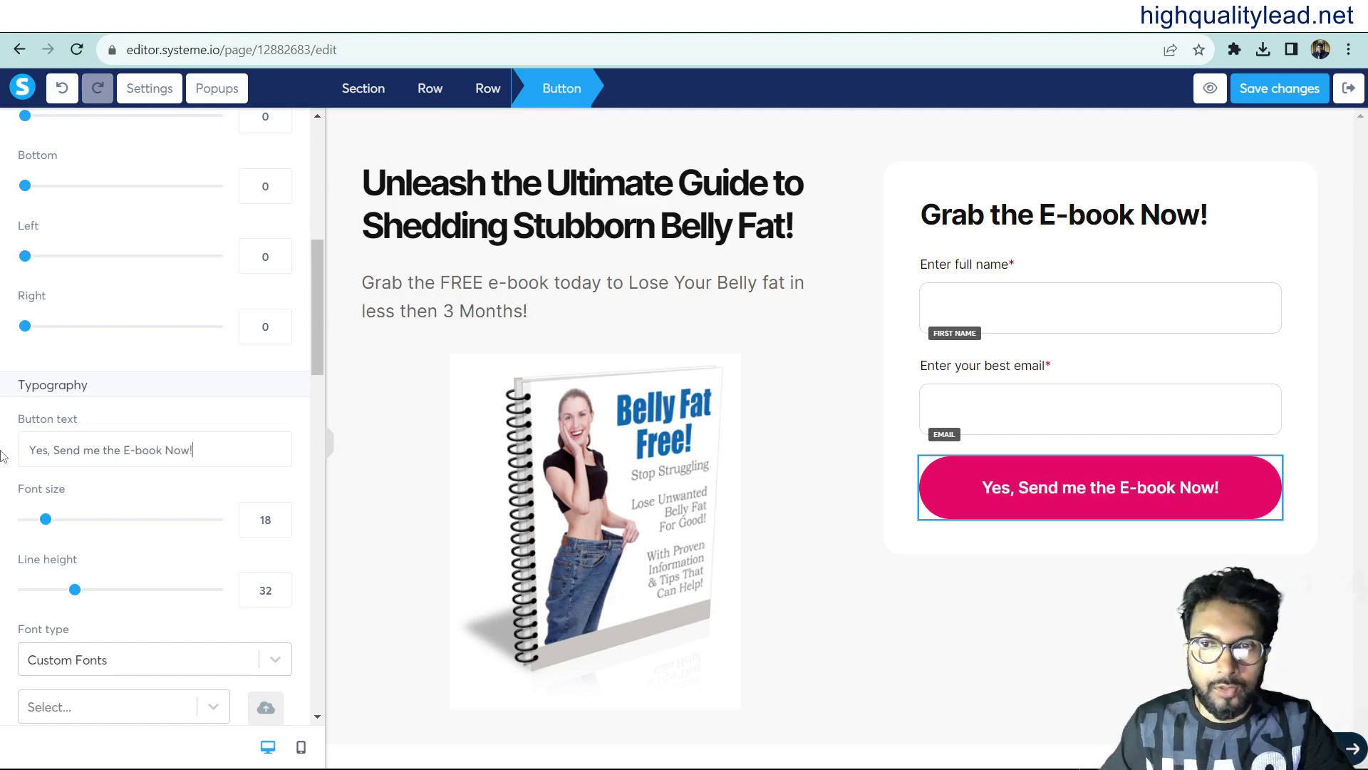
Save the squeeze page, preview it in a new tab, then exit the editor.
click(1010, 659)
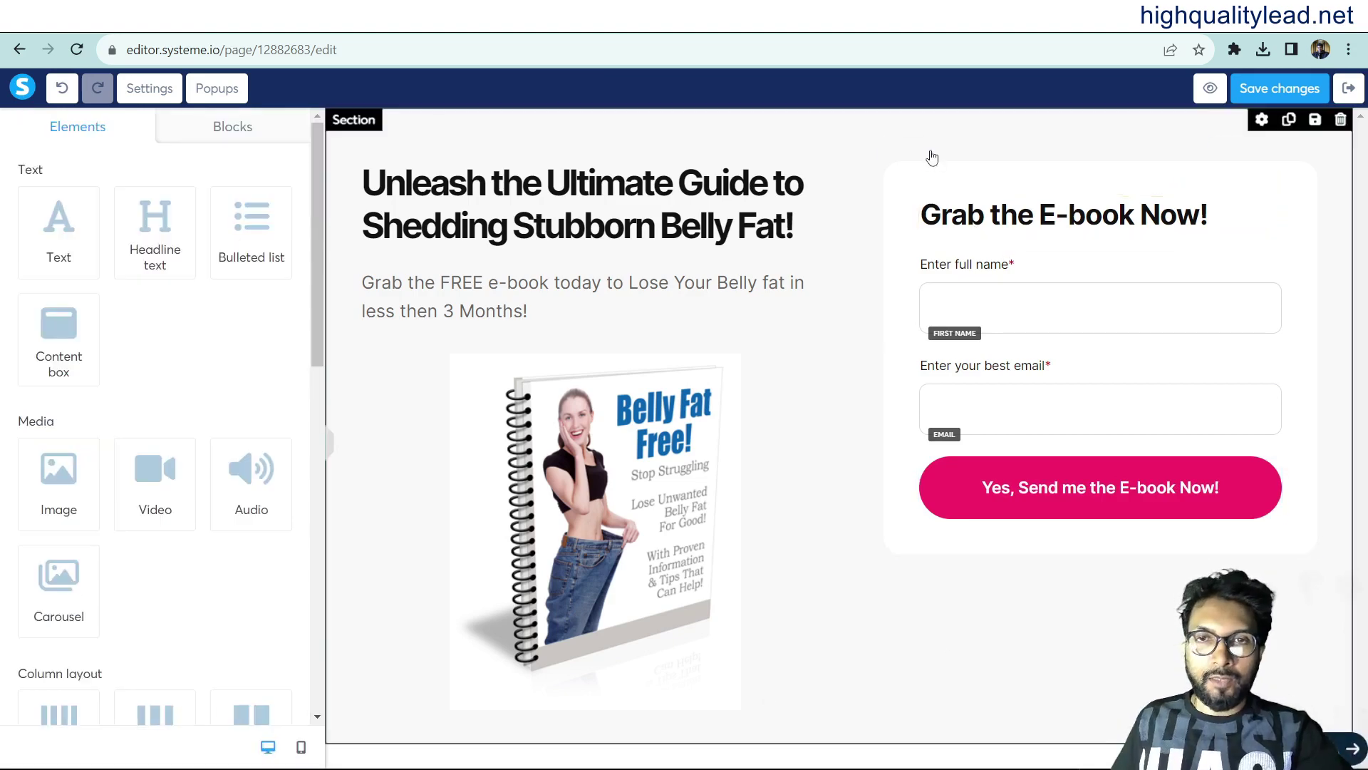
click(1265, 91)
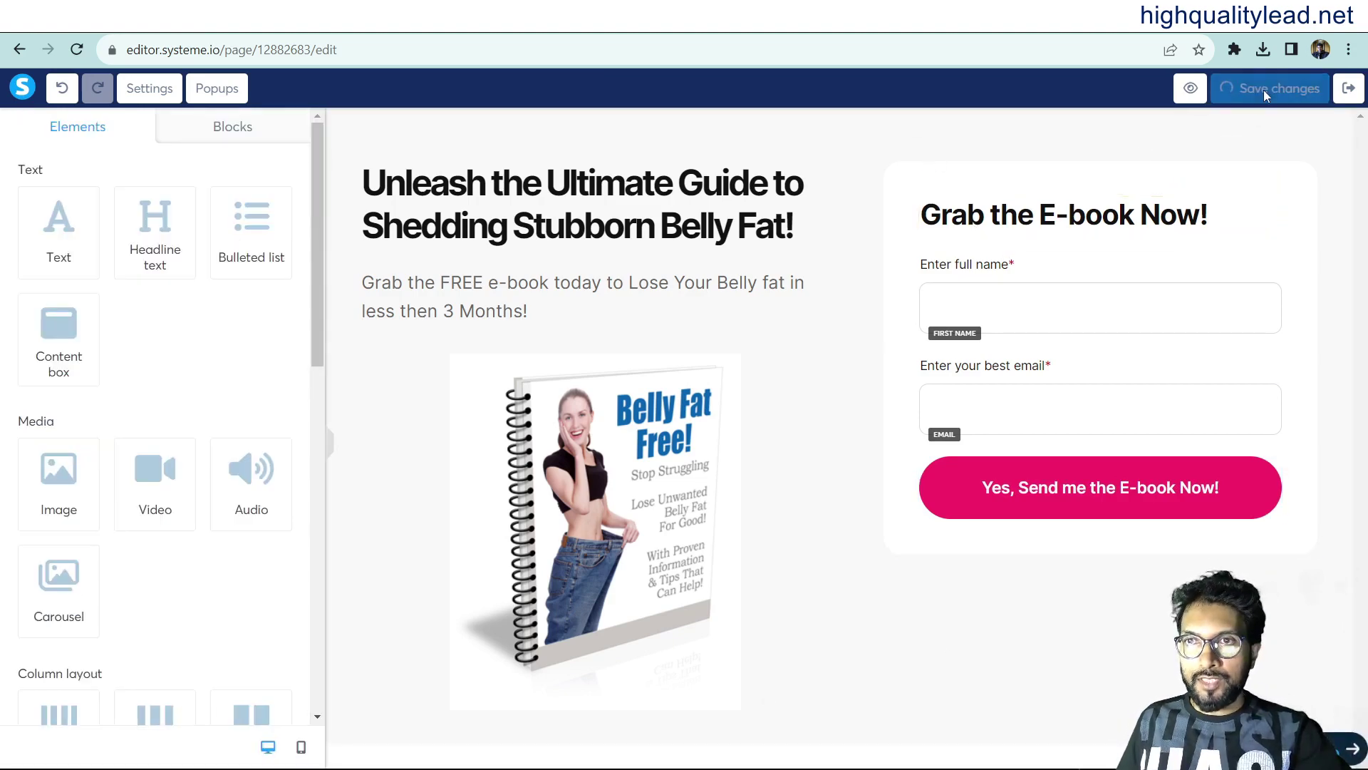
click(1193, 88)
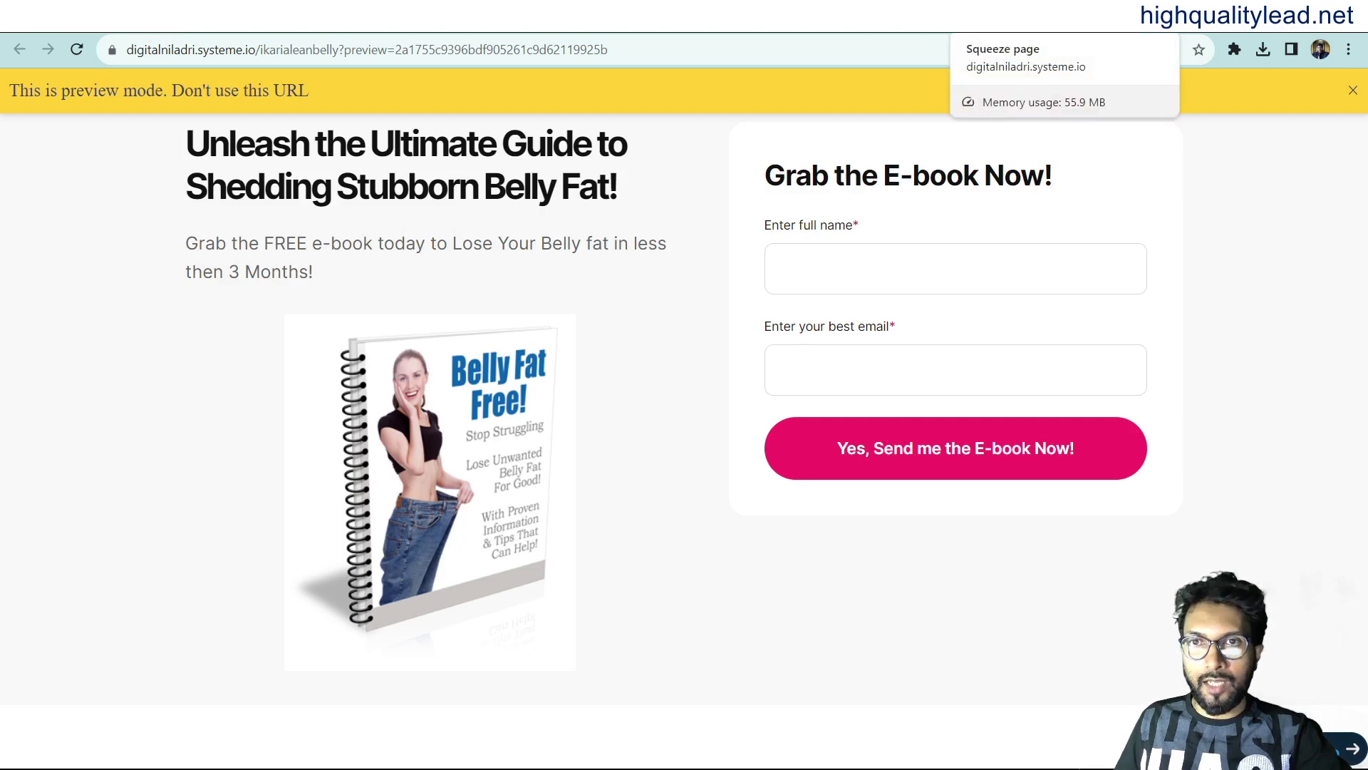
click(1031, 21)
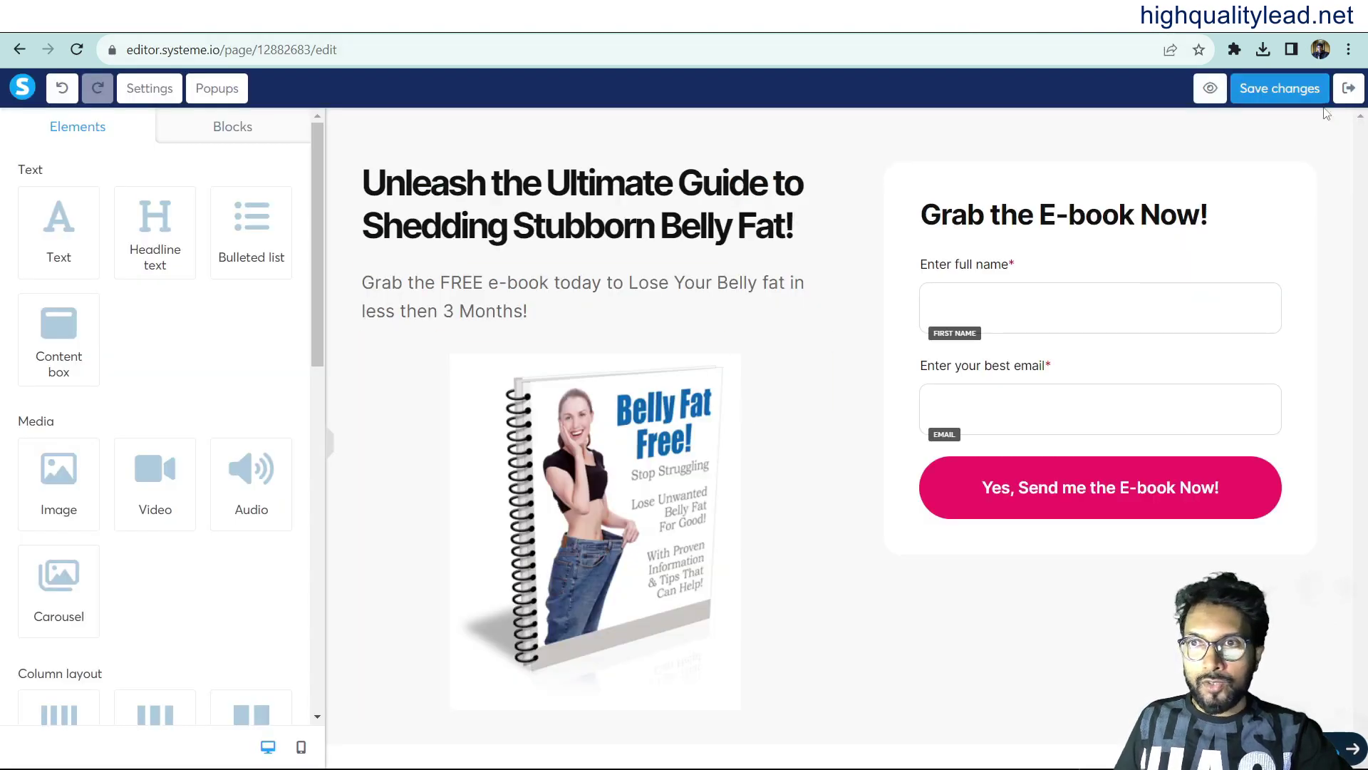
click(1349, 89)
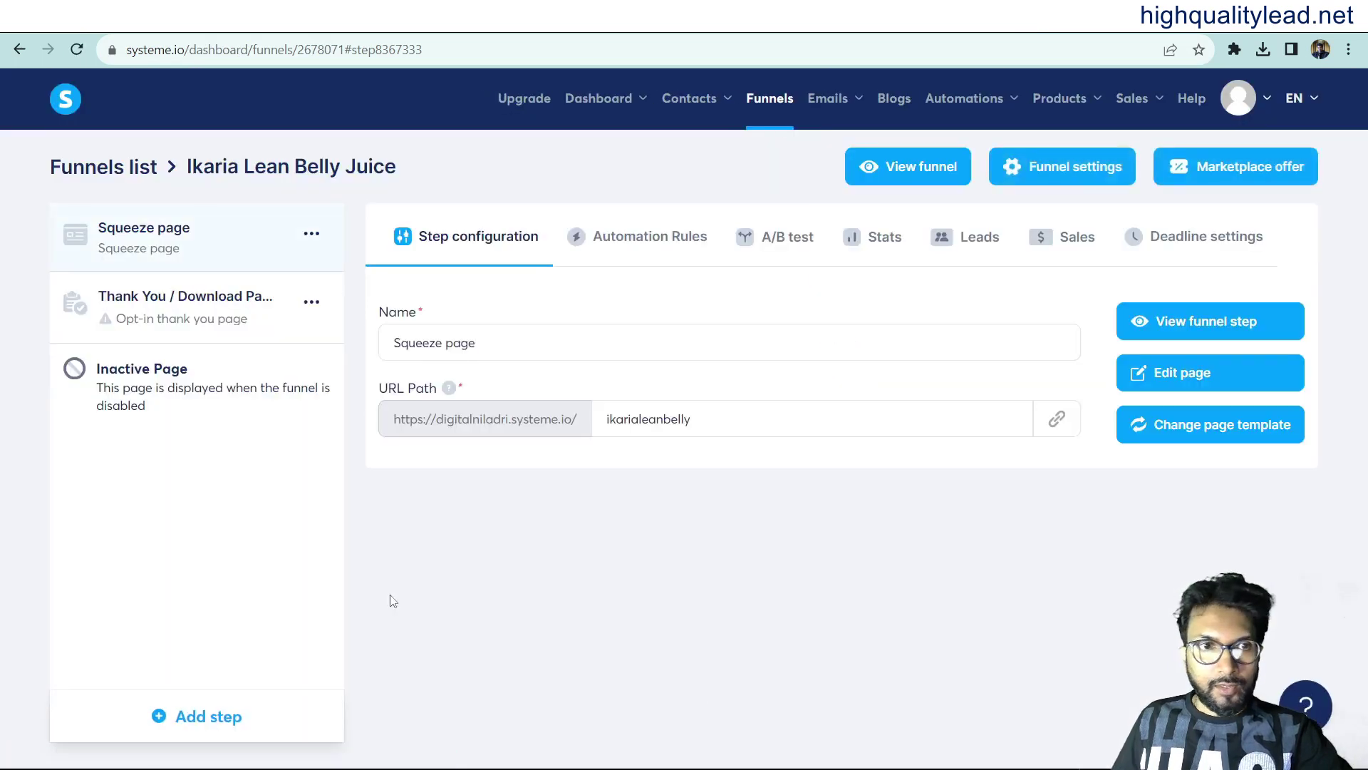
Apply the 'Thank you for registering' template to the Thank You / Download Page step.
click(170, 314)
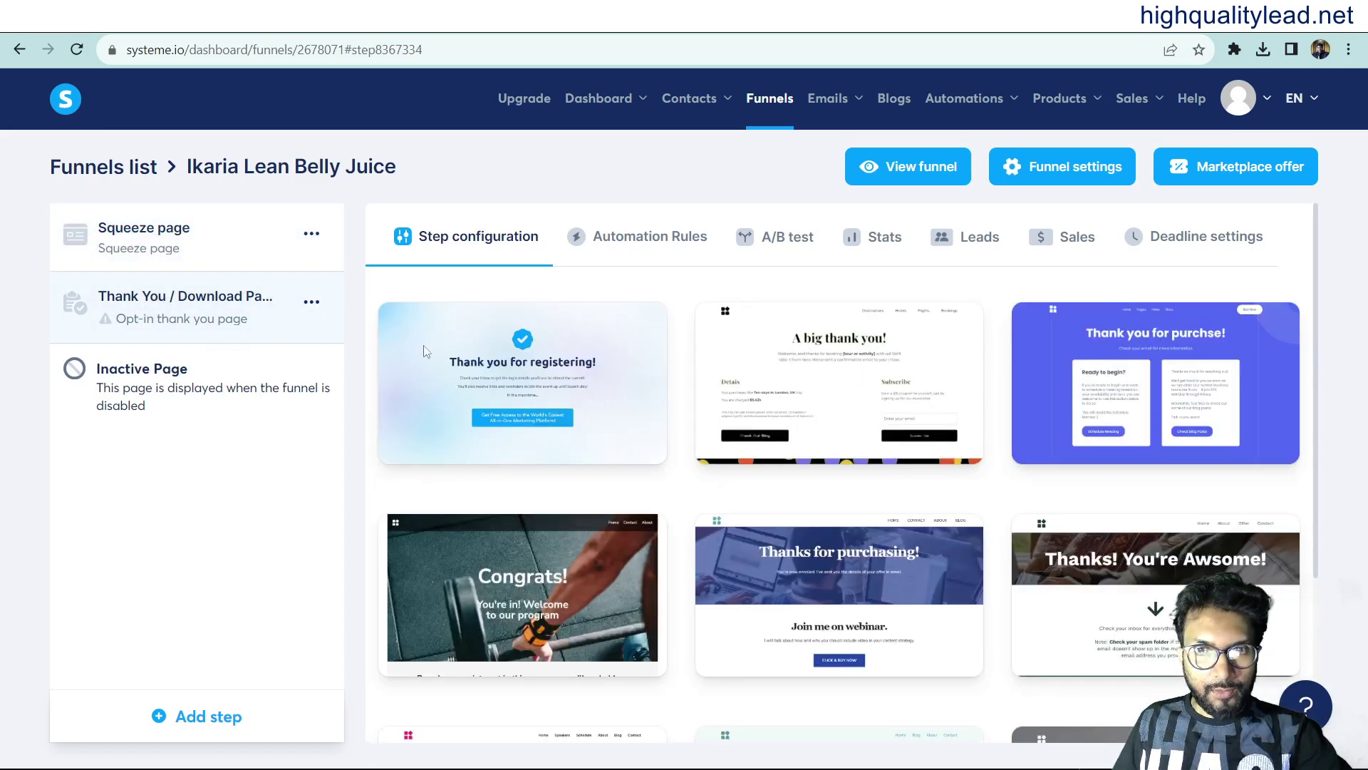
scroll(517, 391, down, 3)
scroll(517, 391, up, 1)
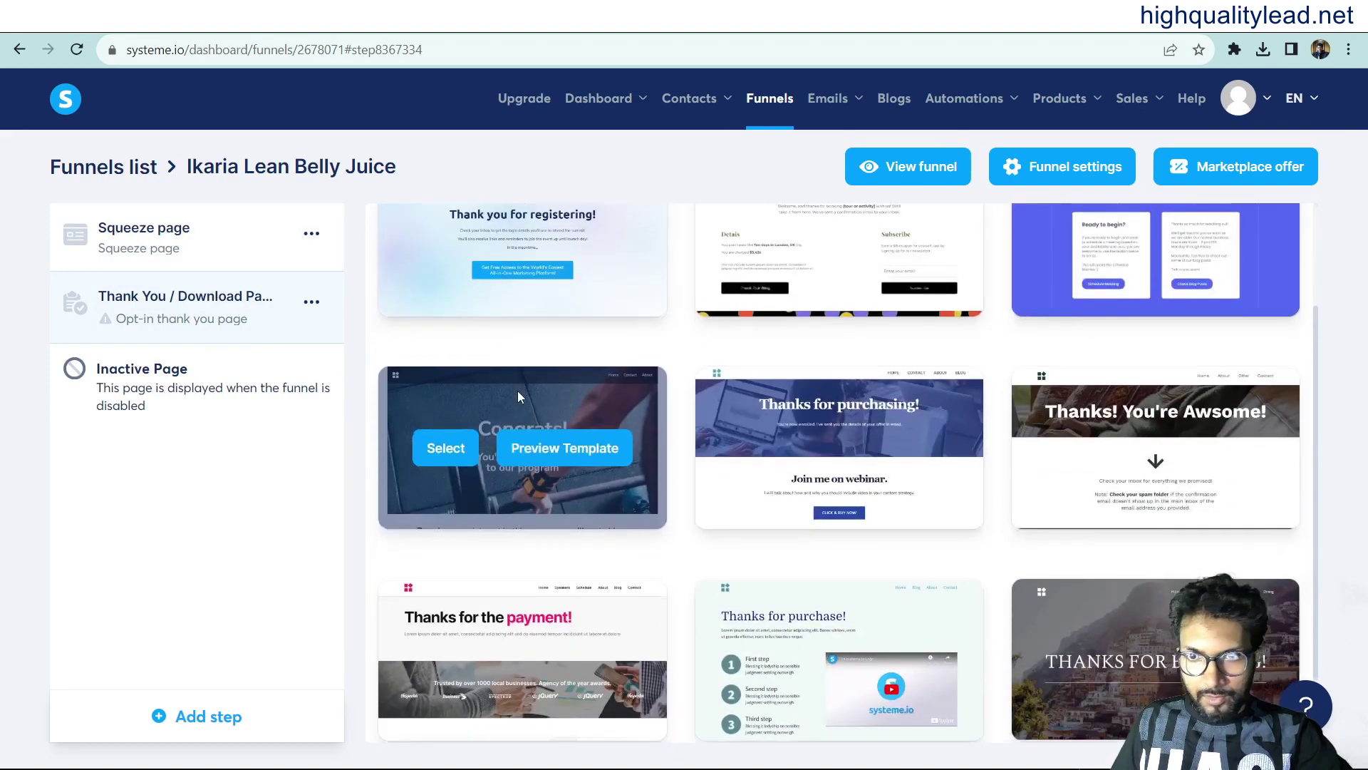
scroll(518, 397, down, 1)
scroll(518, 397, up, 3)
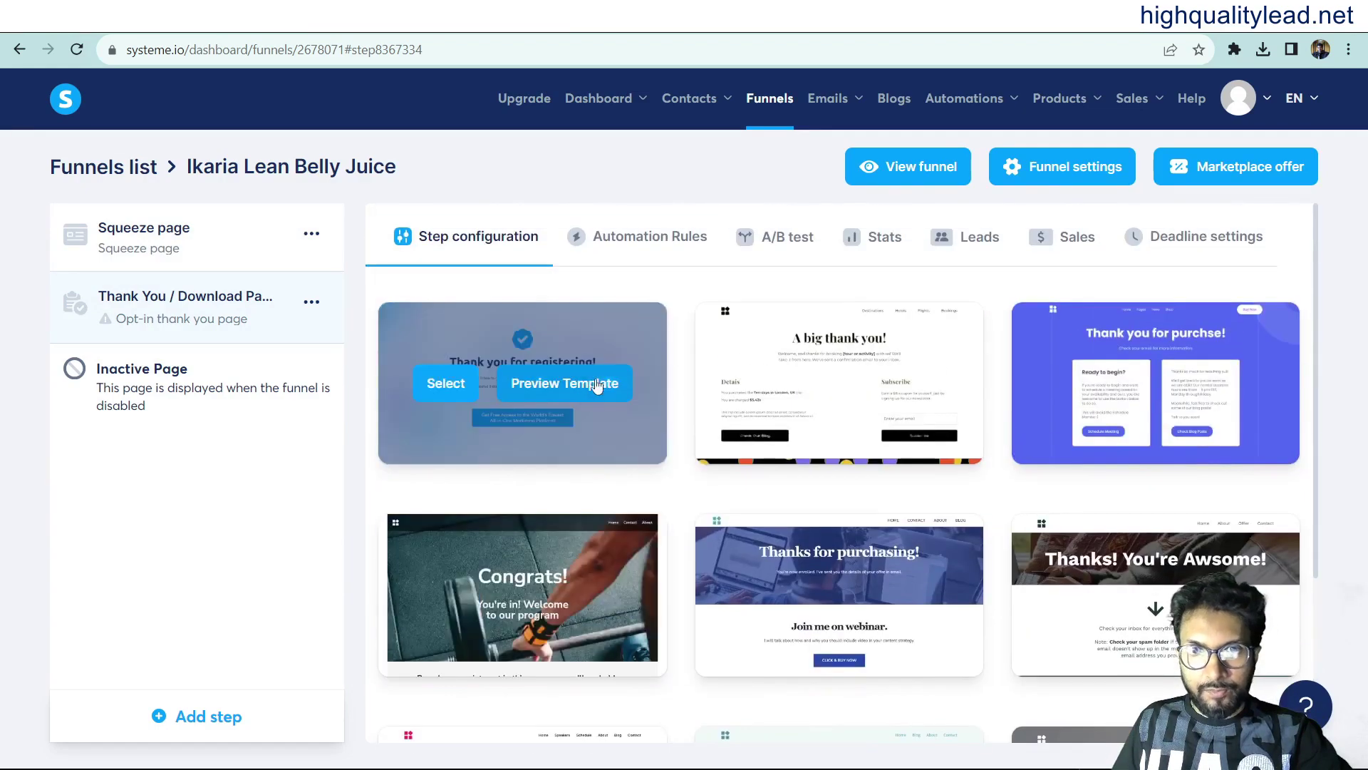
click(439, 389)
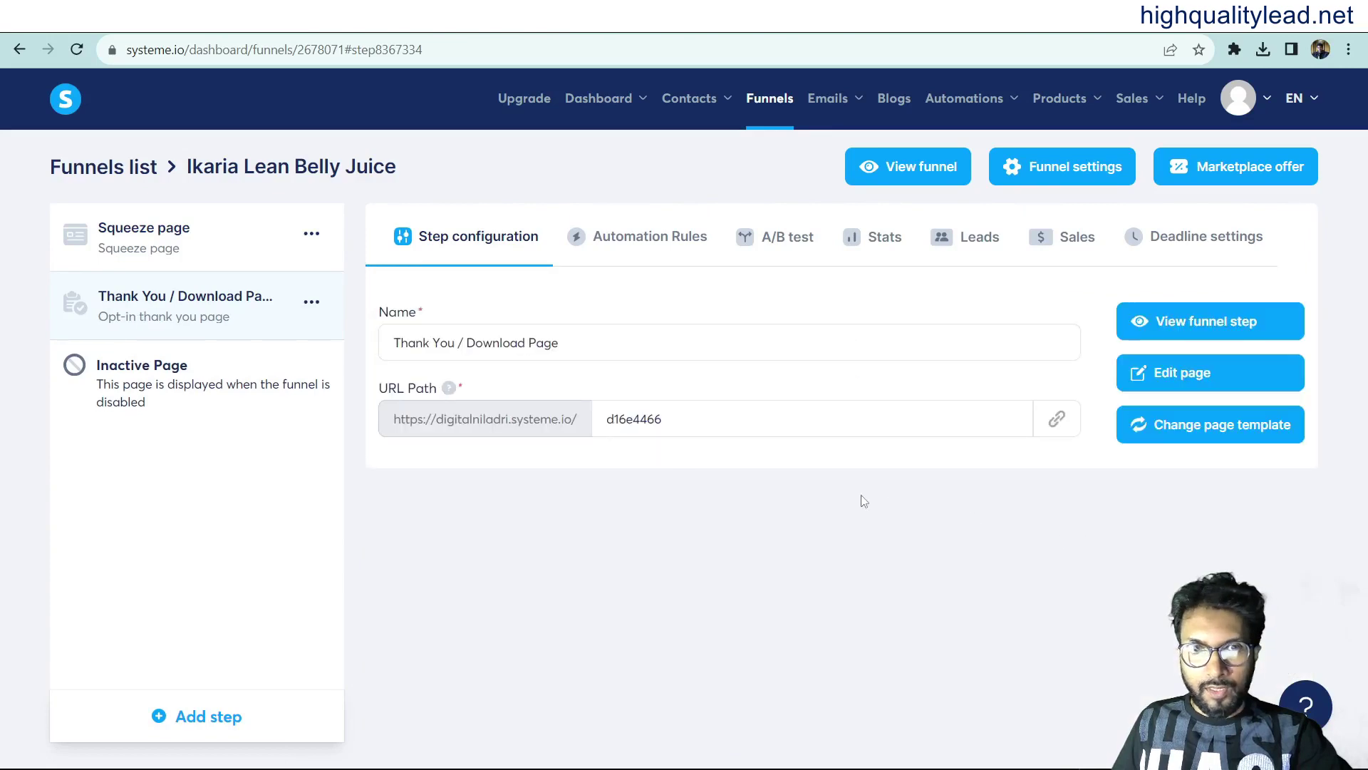
Set the step's URL path to 'thankyou' and open the page in the editor.
triple_click(641, 419)
text(thank)
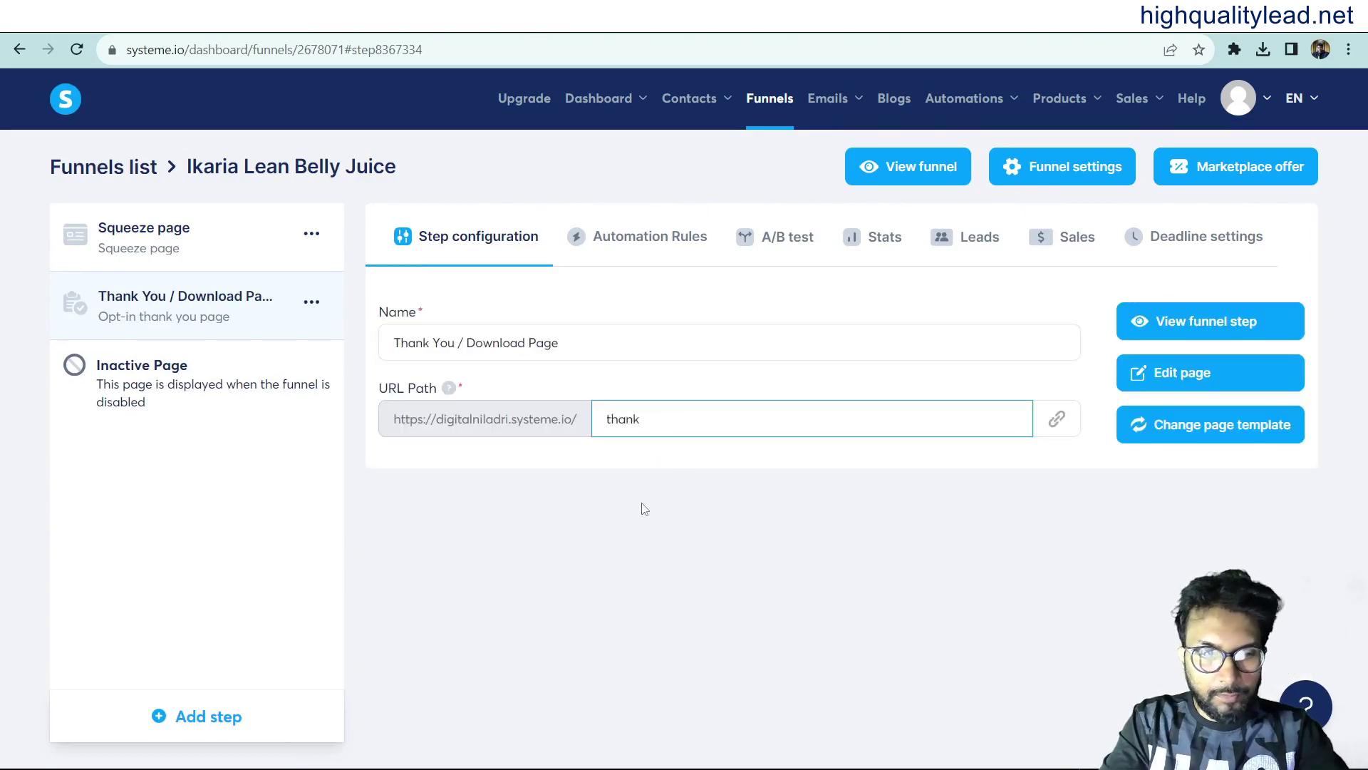
text(you)
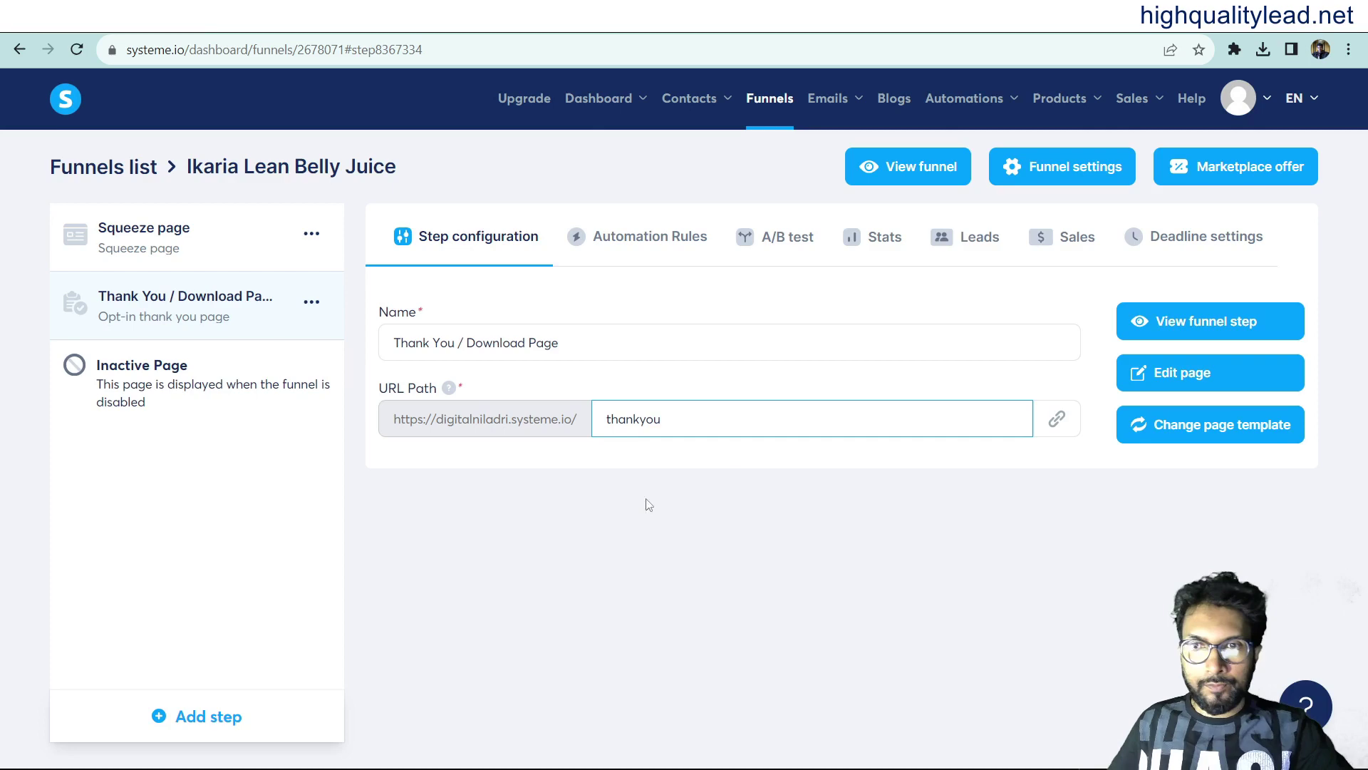
click(1199, 381)
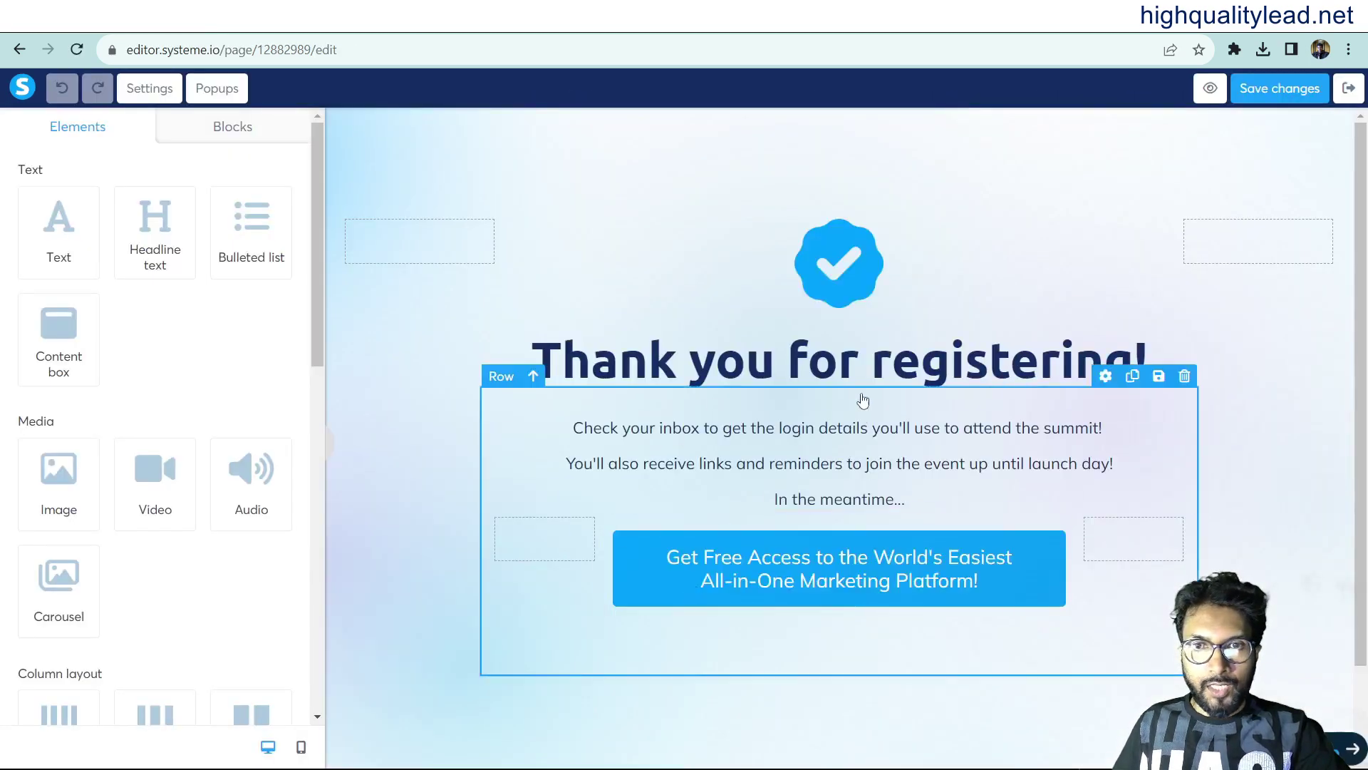
Change the headline to 'Thank you for Subscribing!'.
click(882, 365)
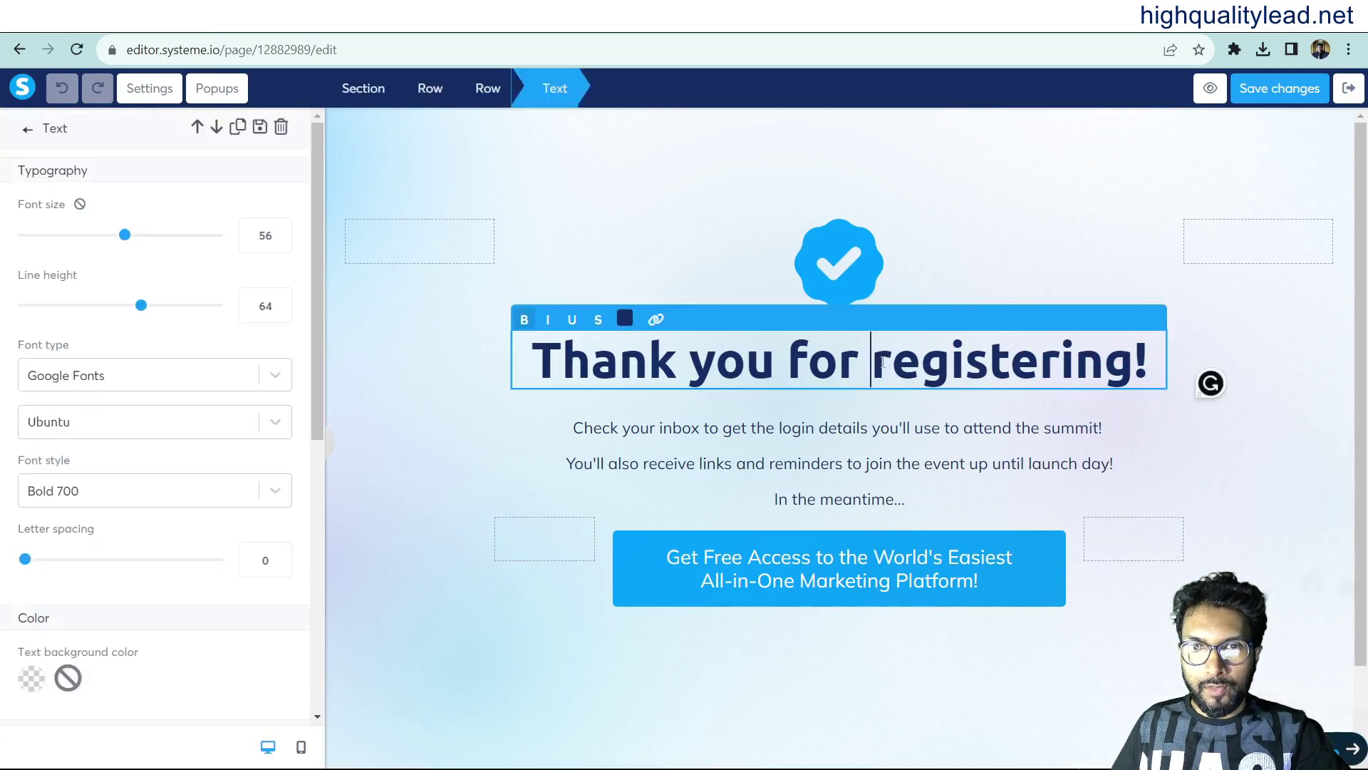
drag(872, 360, 1078, 359)
text(Subscrib)
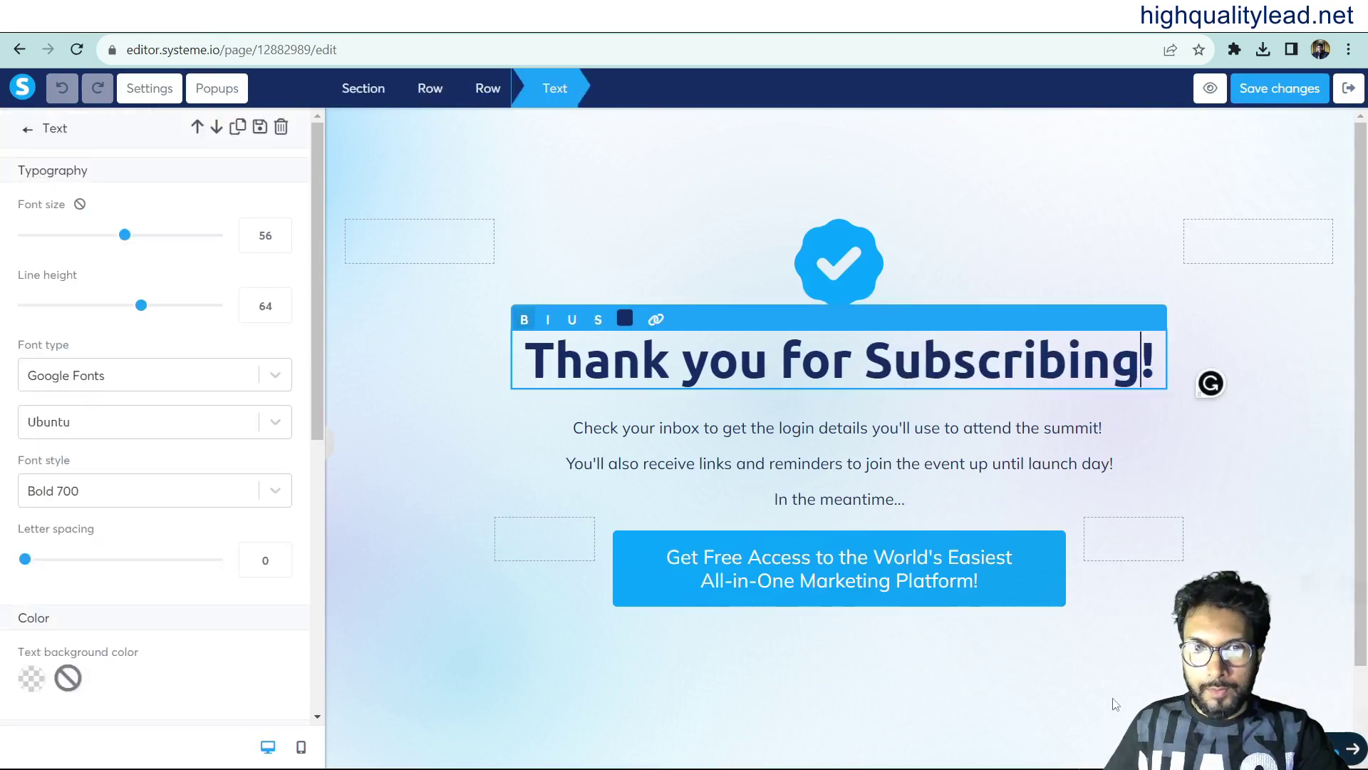
Replace the three body paragraphs with 'Click on below button to'.
click(998, 504)
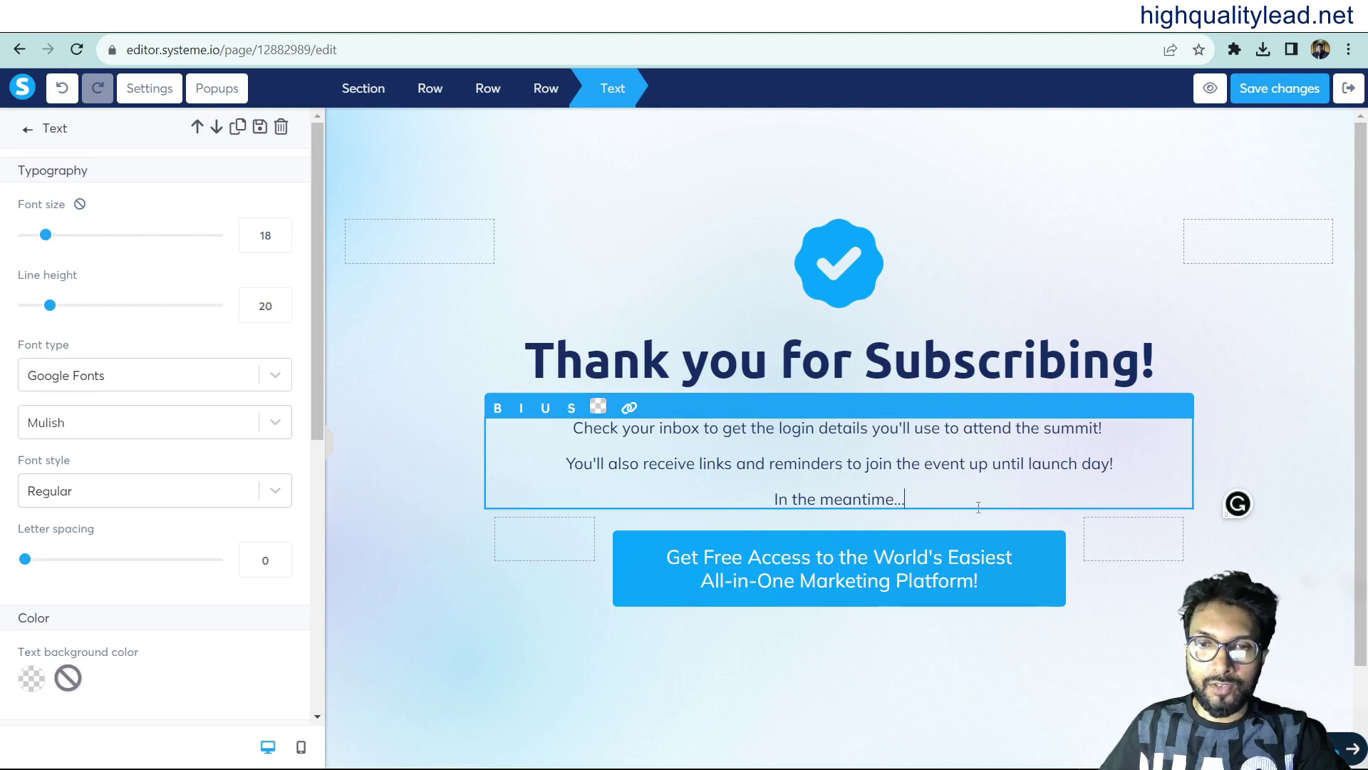
drag(917, 500, 547, 430)
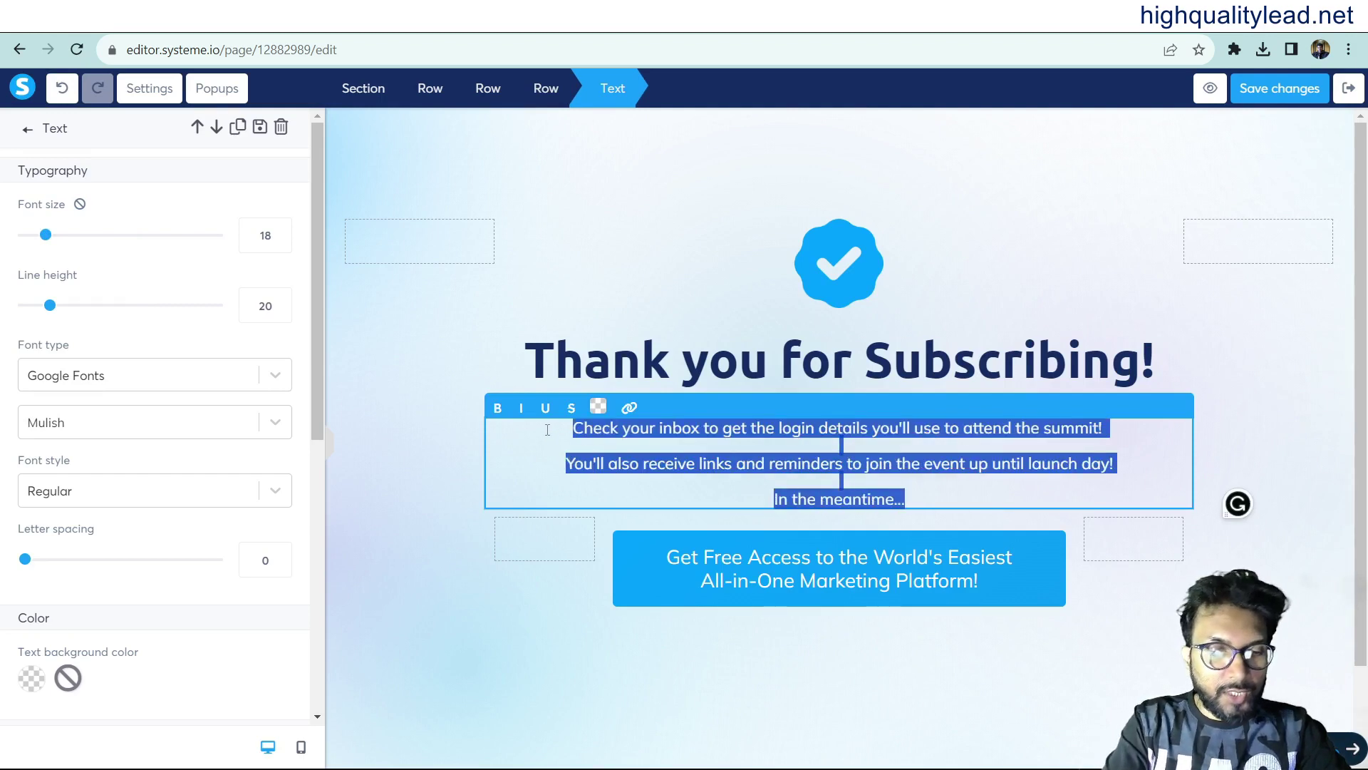
key(BackSpace)
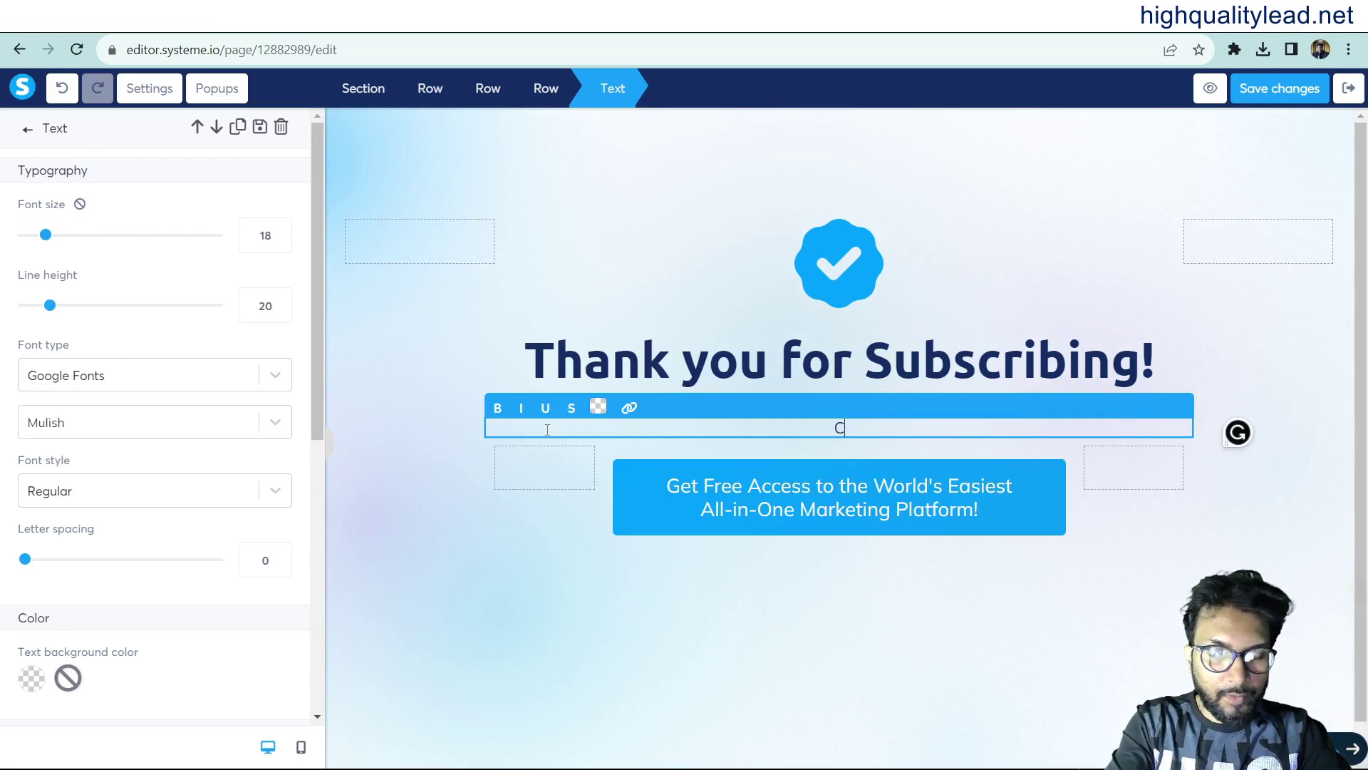
text(Click )
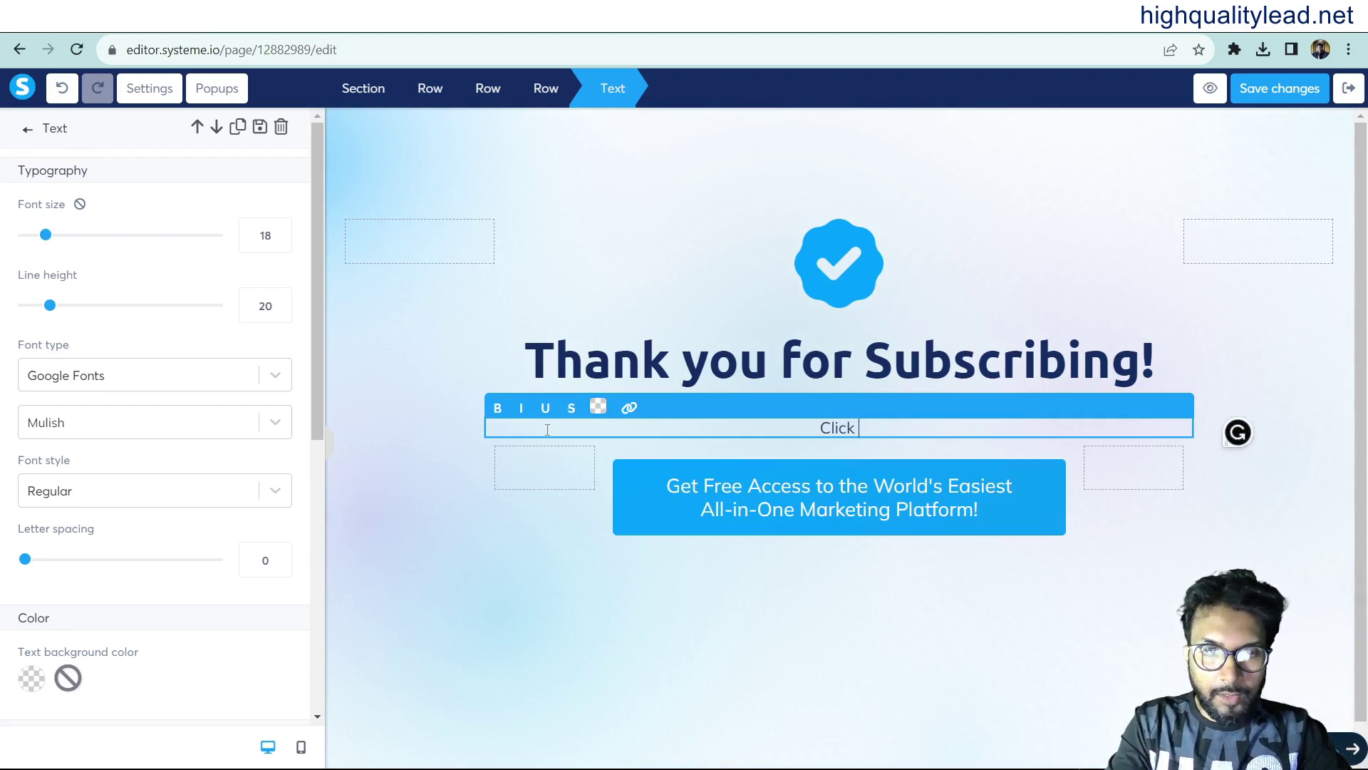
text(on below)
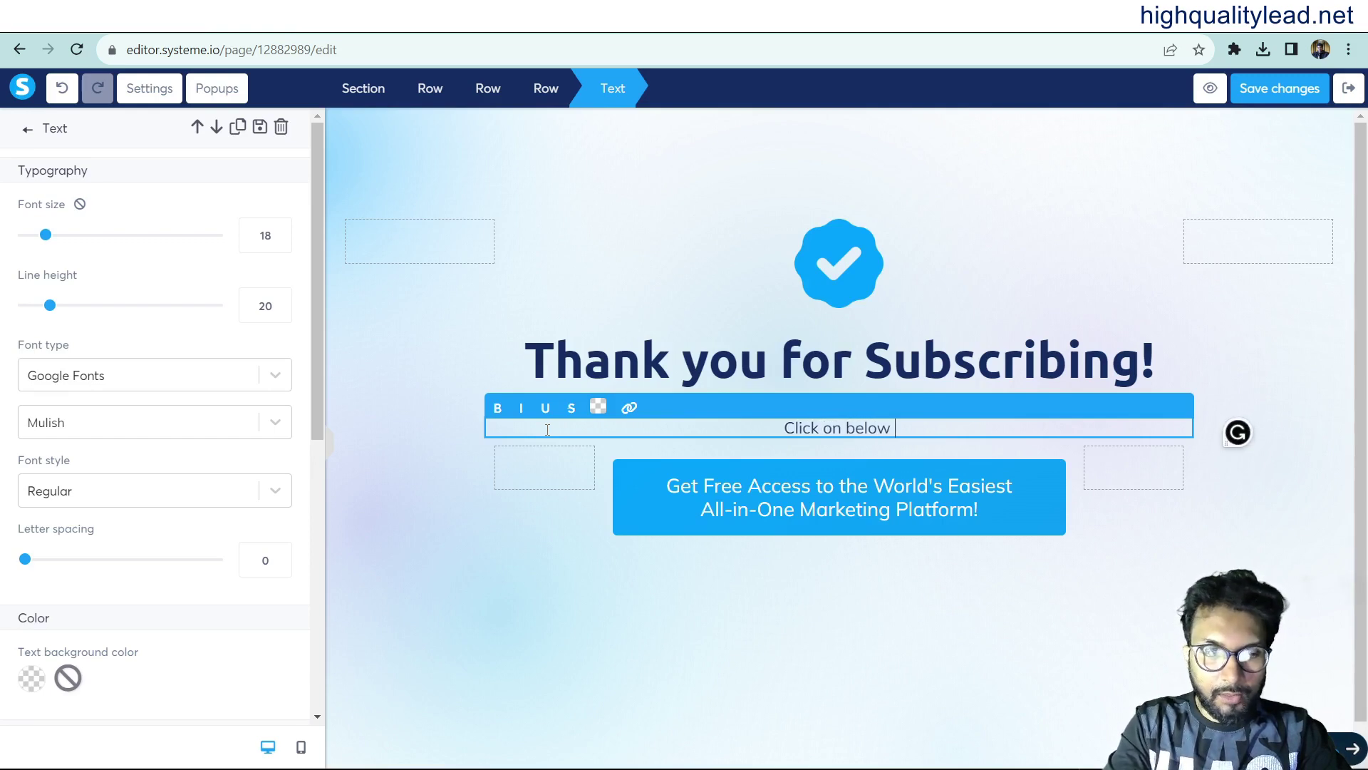
text( button )
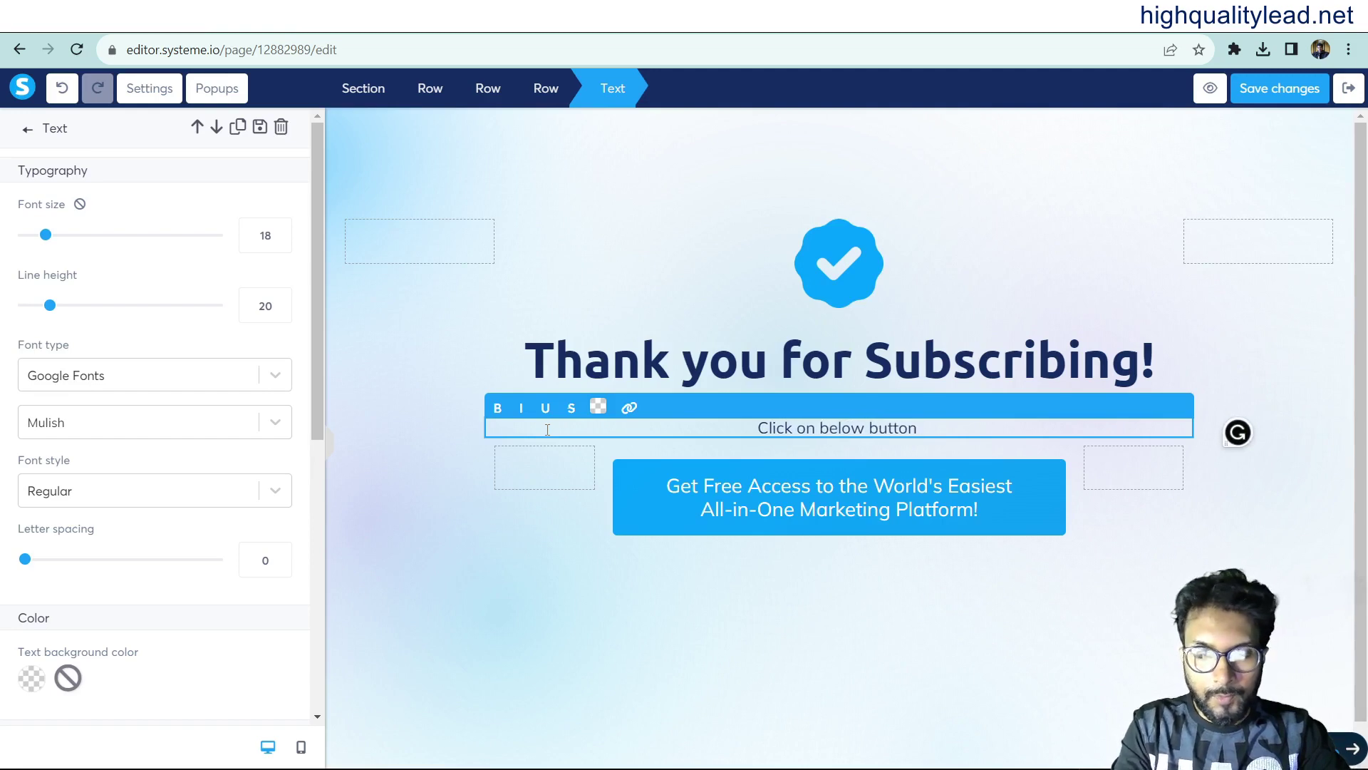
text(f)
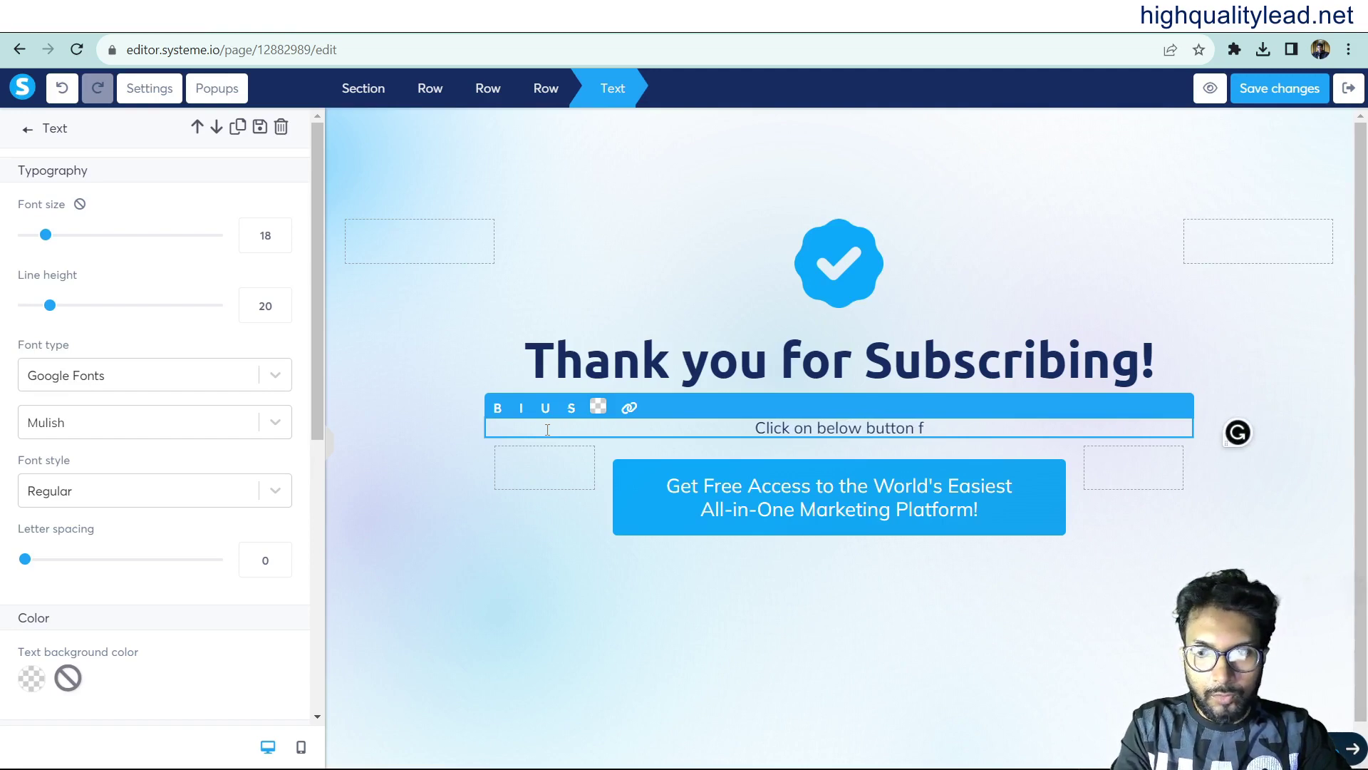
key(BackSpace)
text(to)
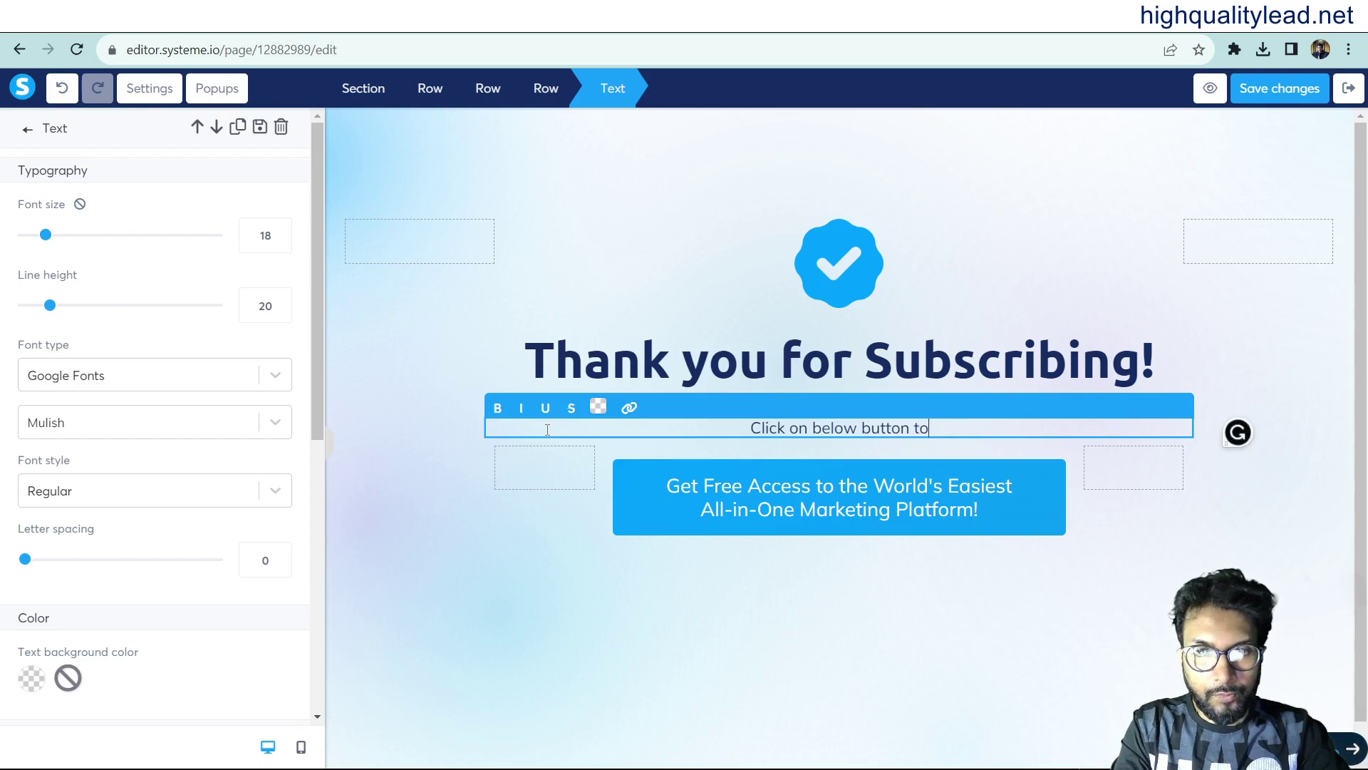
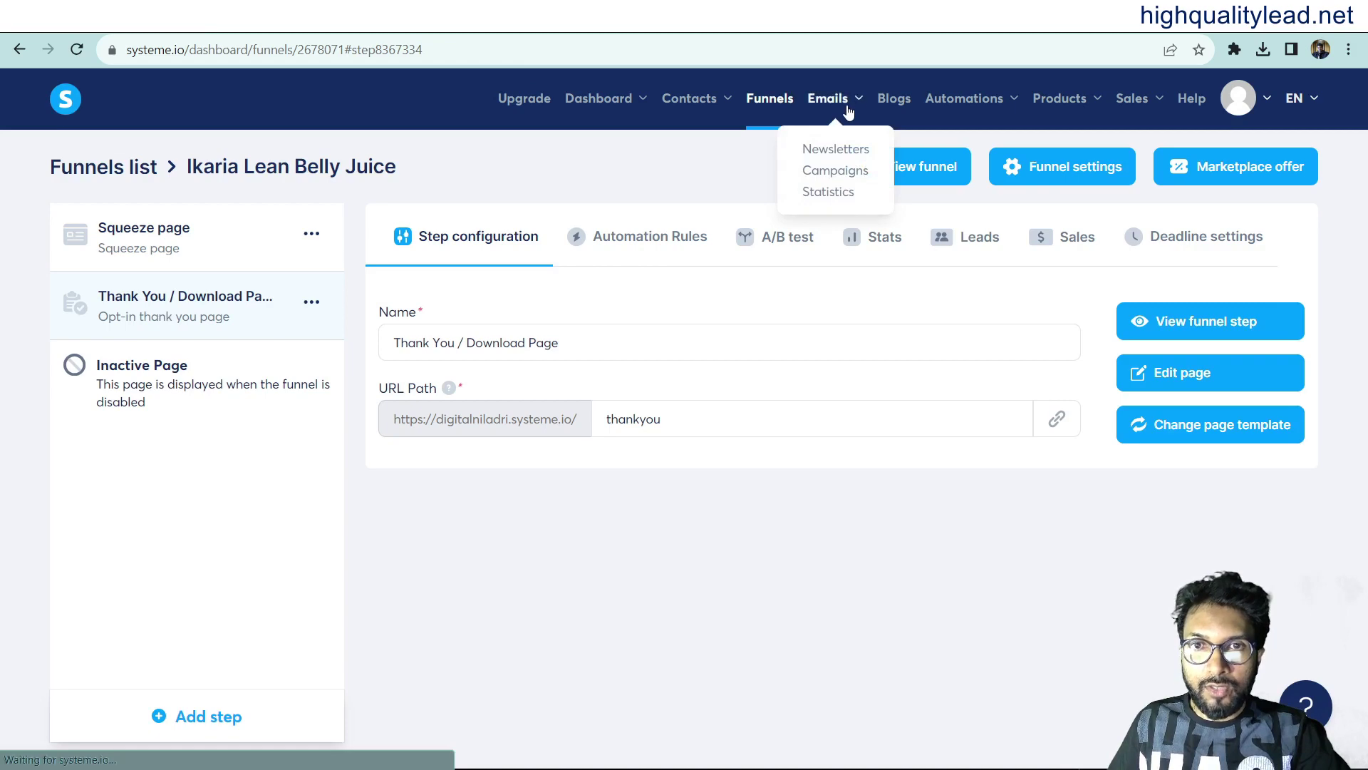
Delete the old campaign named 'new' from the email Campaigns list.
click(828, 181)
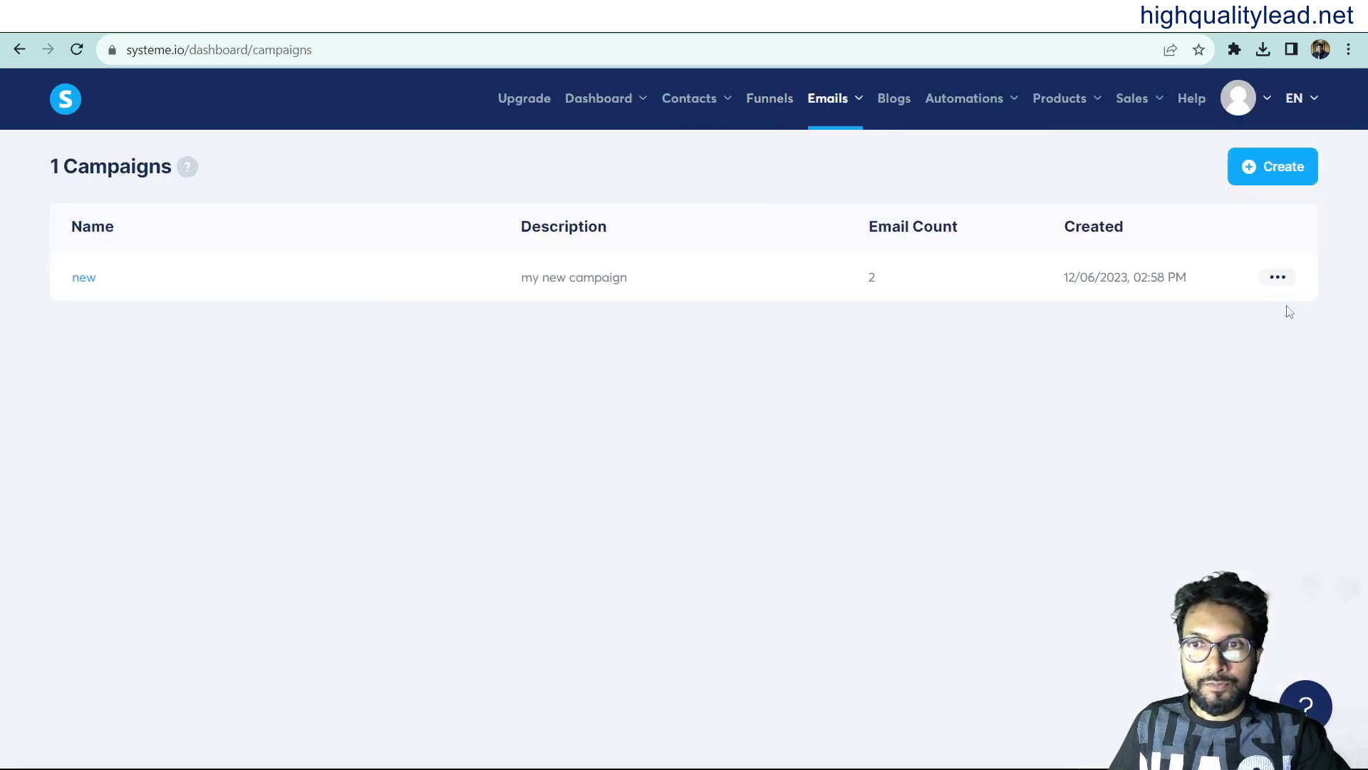
click(1277, 278)
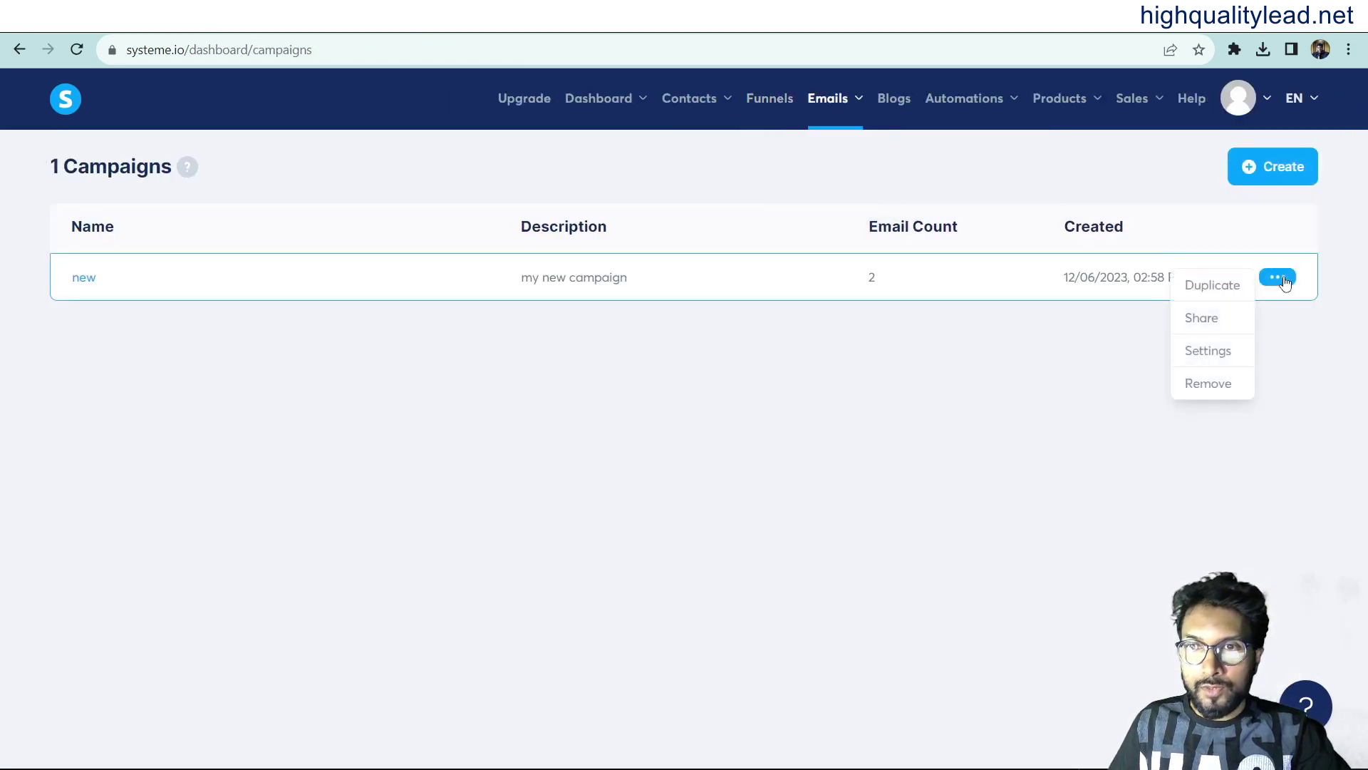
click(1207, 386)
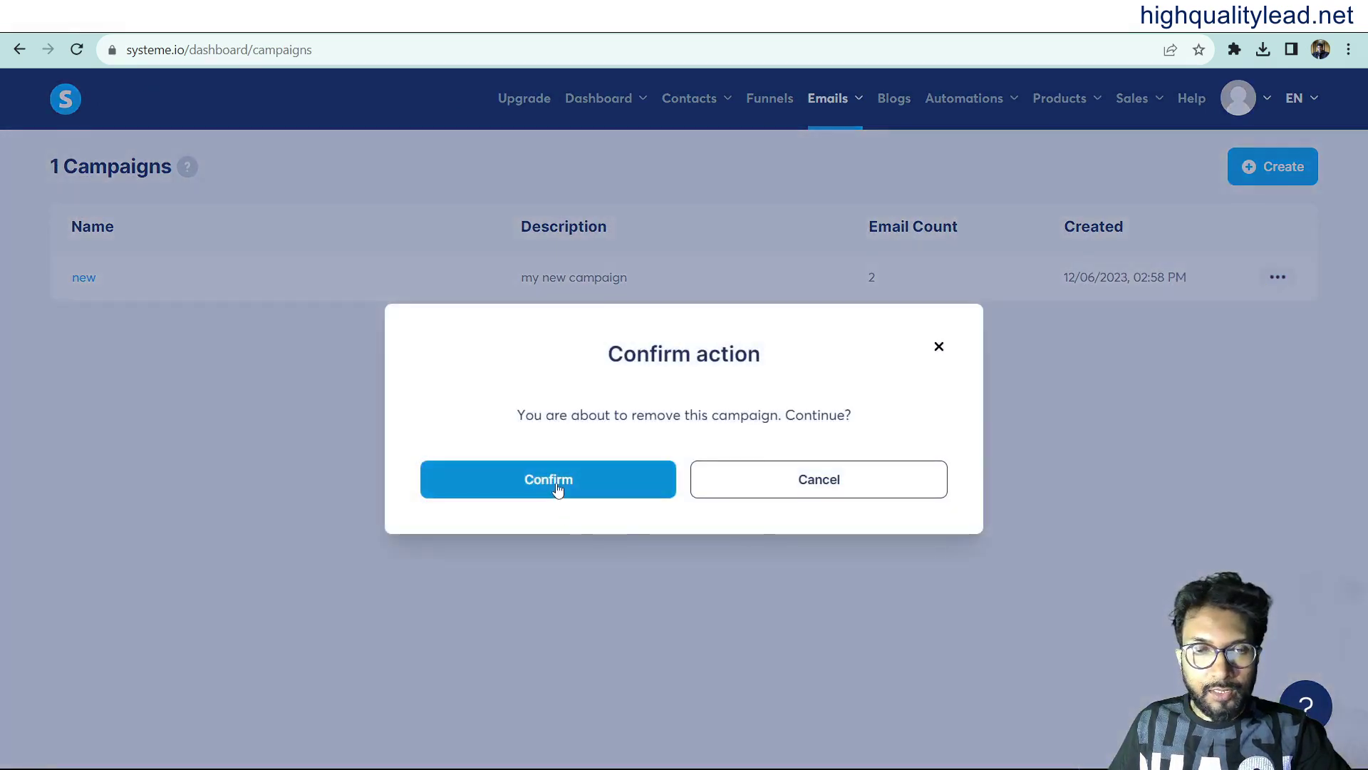
click(541, 485)
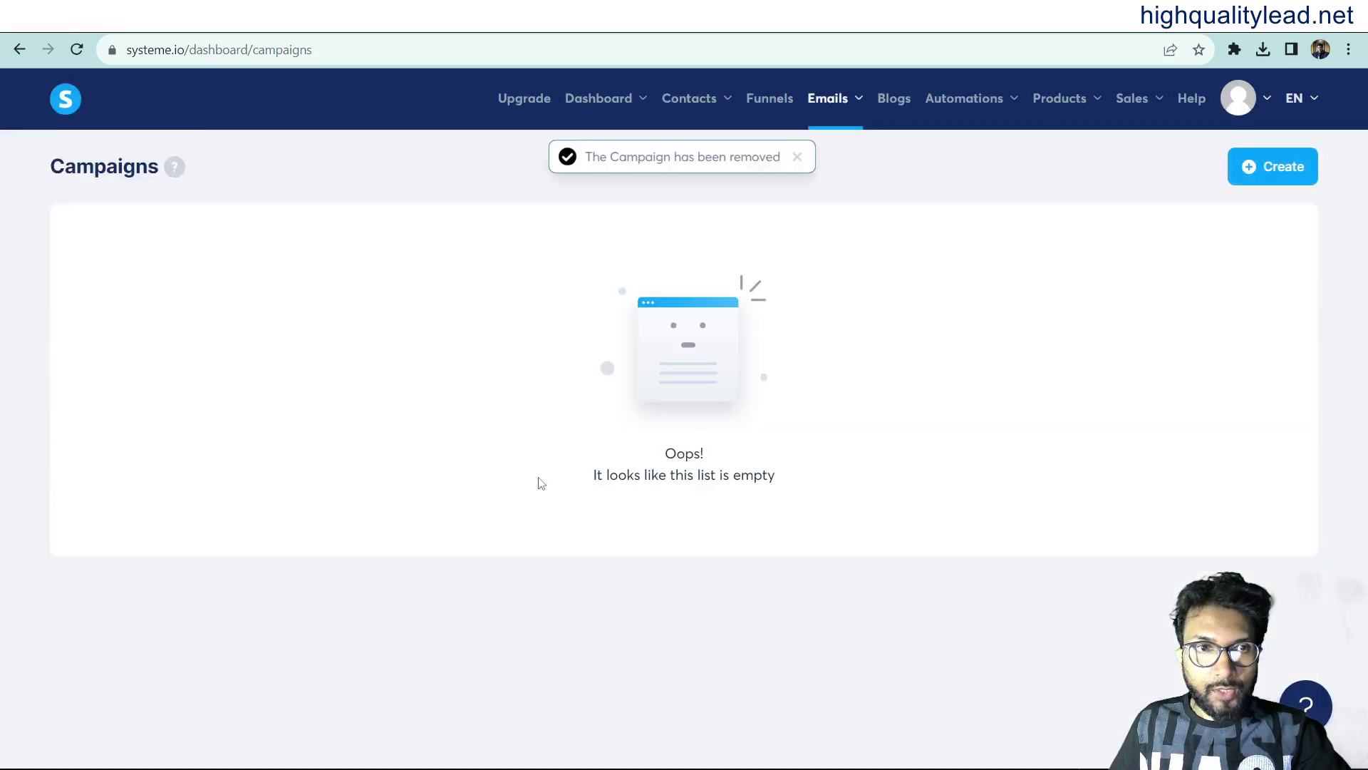
Create a campaign named 'Ikaria Lean Belly Juice' described as 'Ikaria Lean Belly Juice campaign!'.
click(1275, 171)
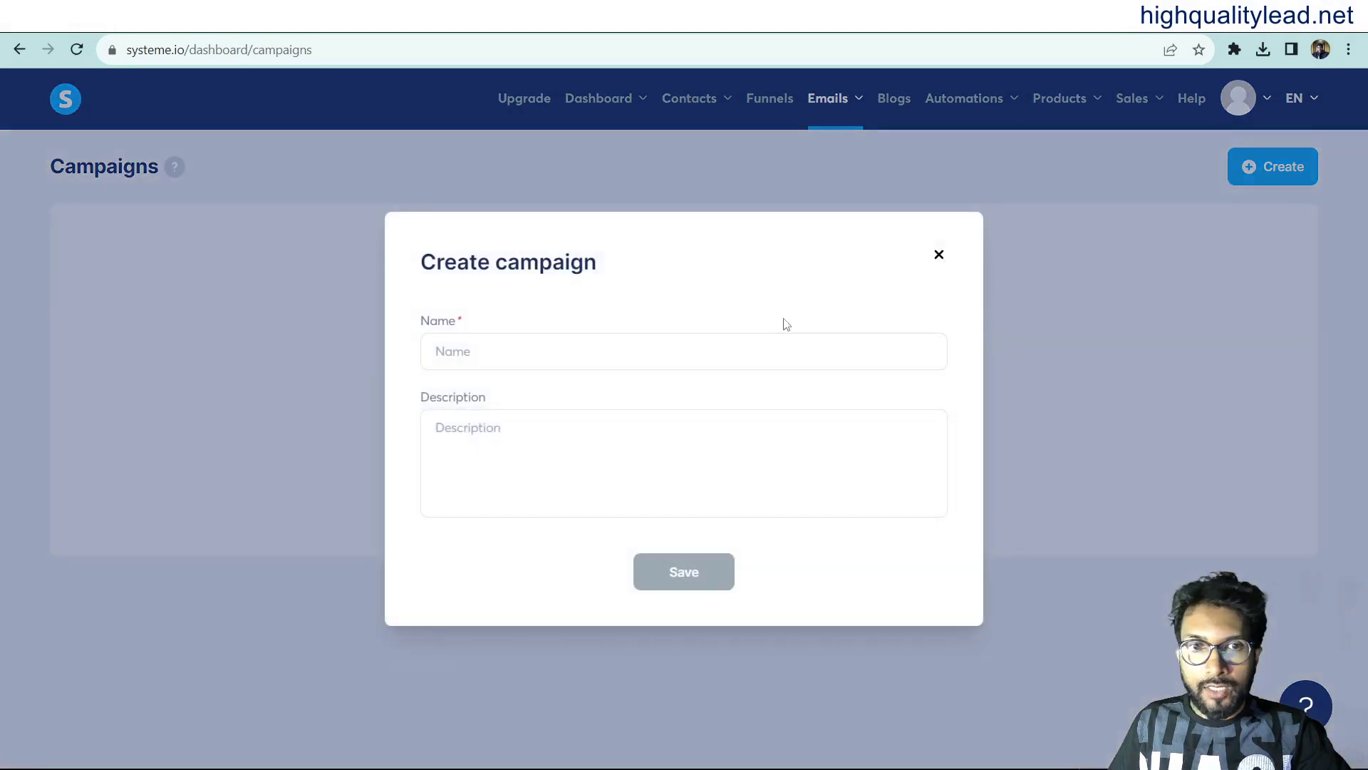
click(514, 353)
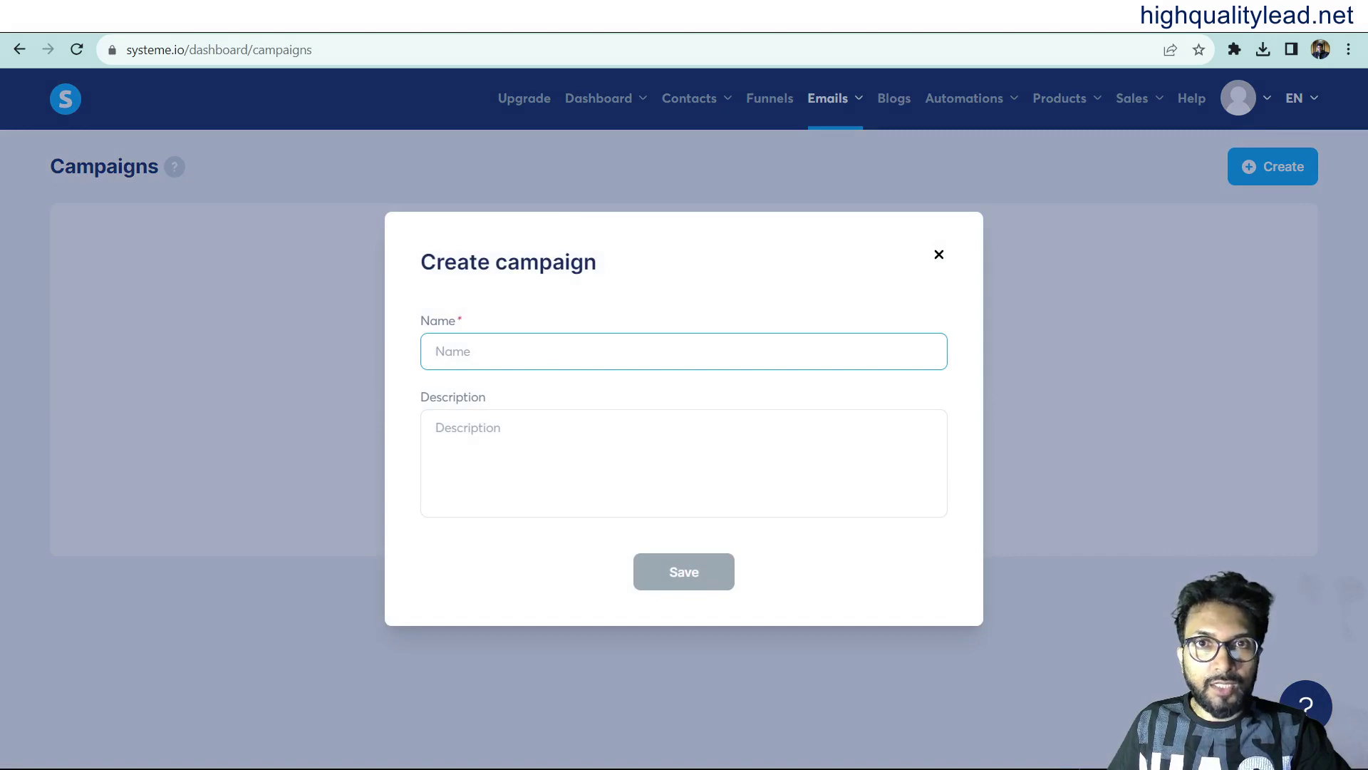
click(921, 36)
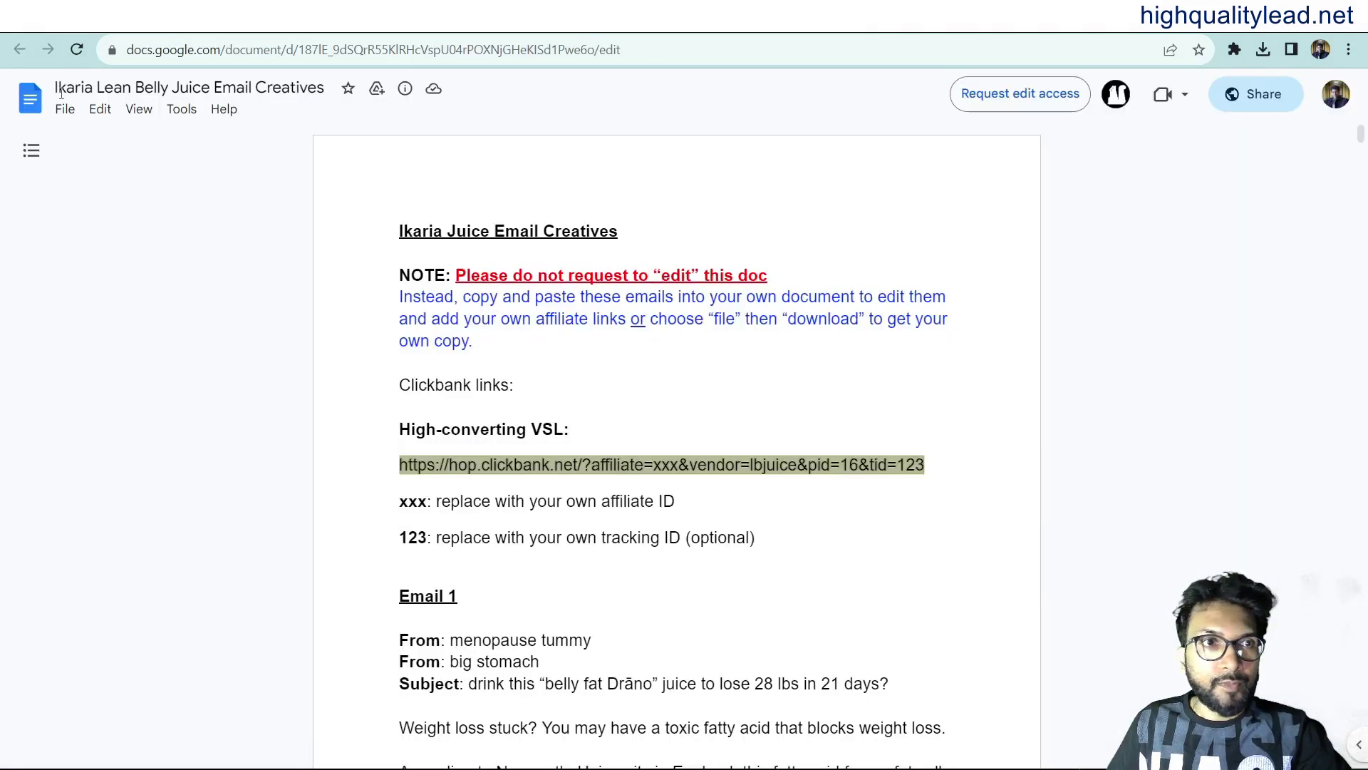
drag(55, 88, 211, 88)
key(ctrl+c)
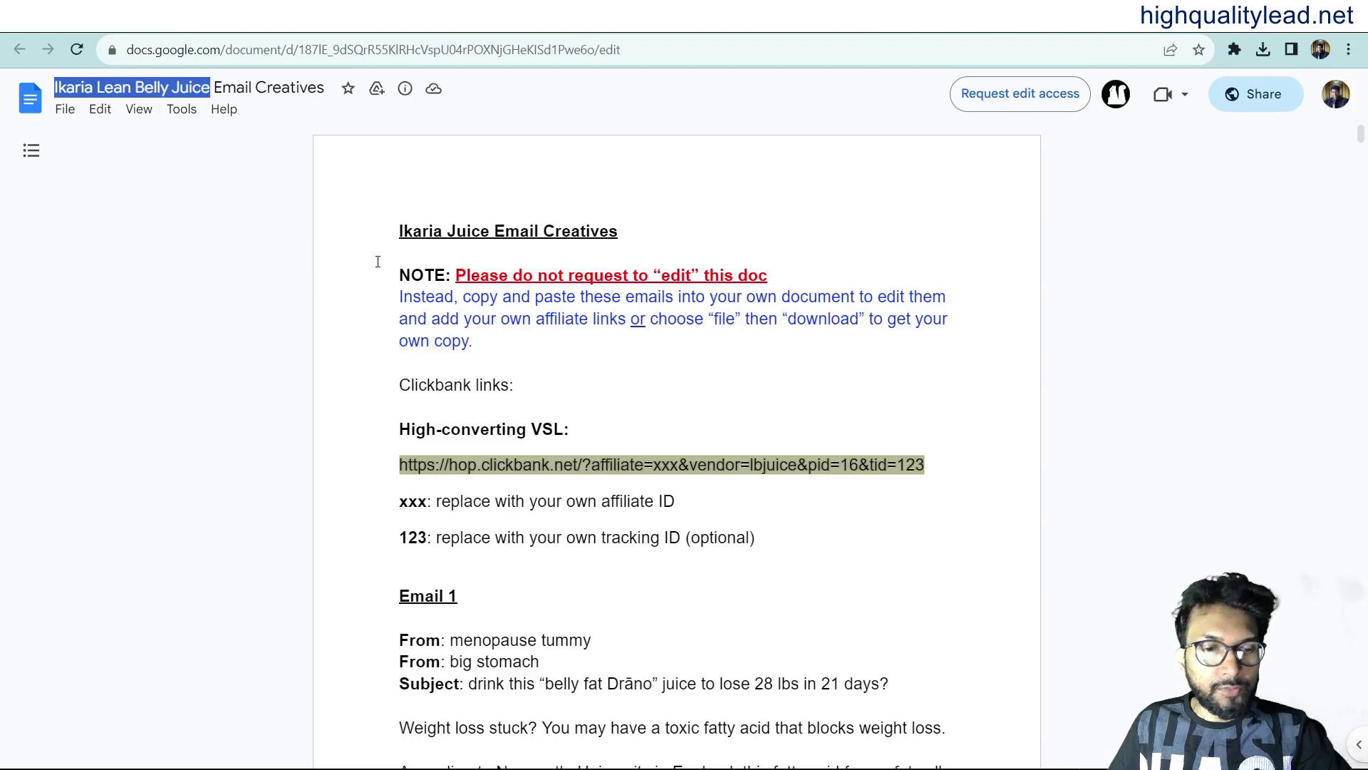
click(621, 231)
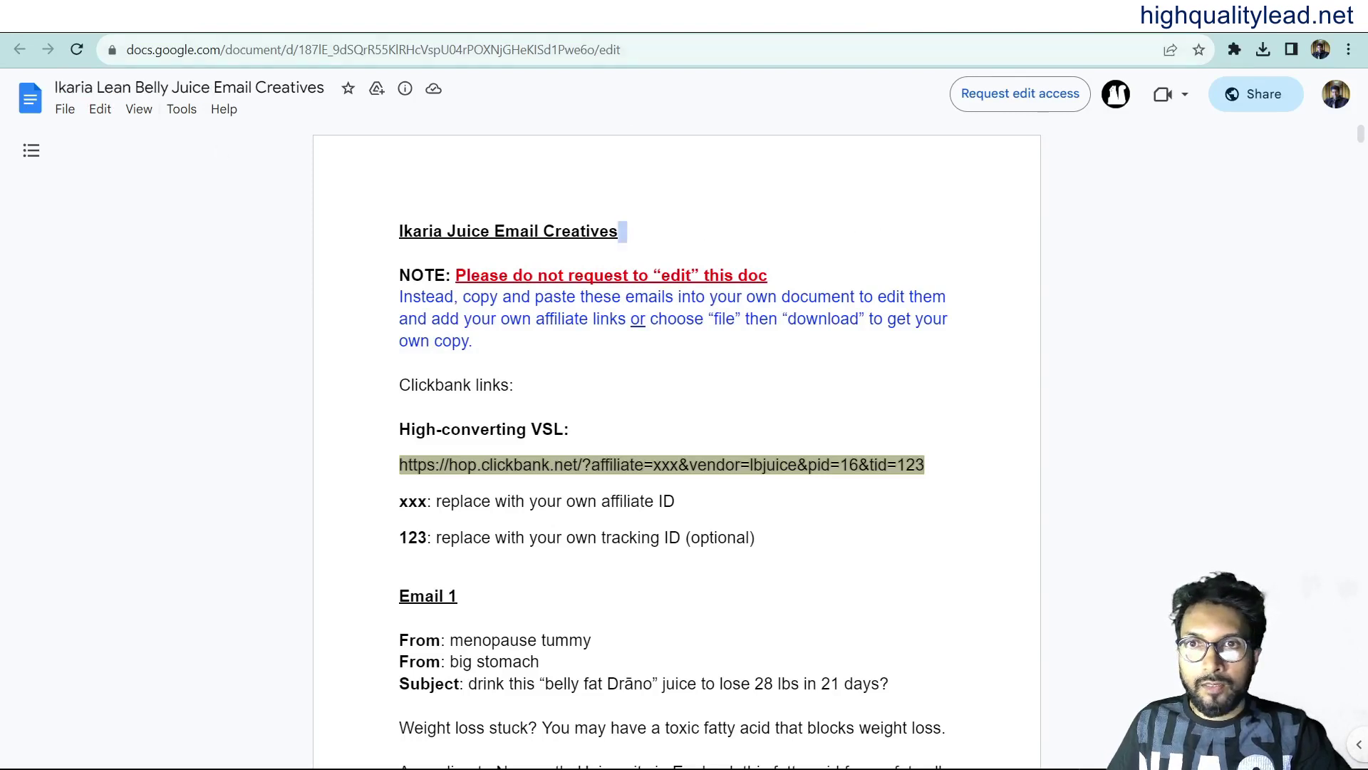
key(ctrl+shift+Tab)
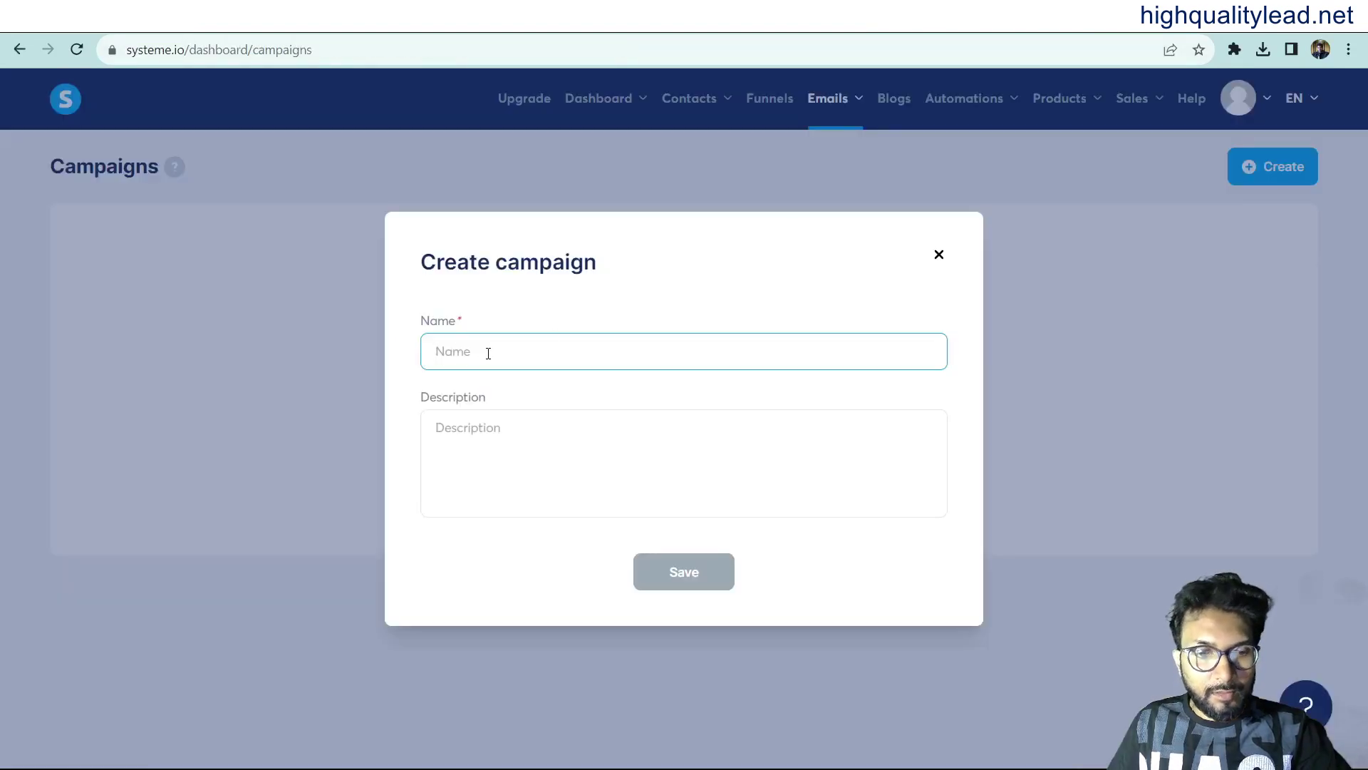
key(ctrl+v)
click(513, 432)
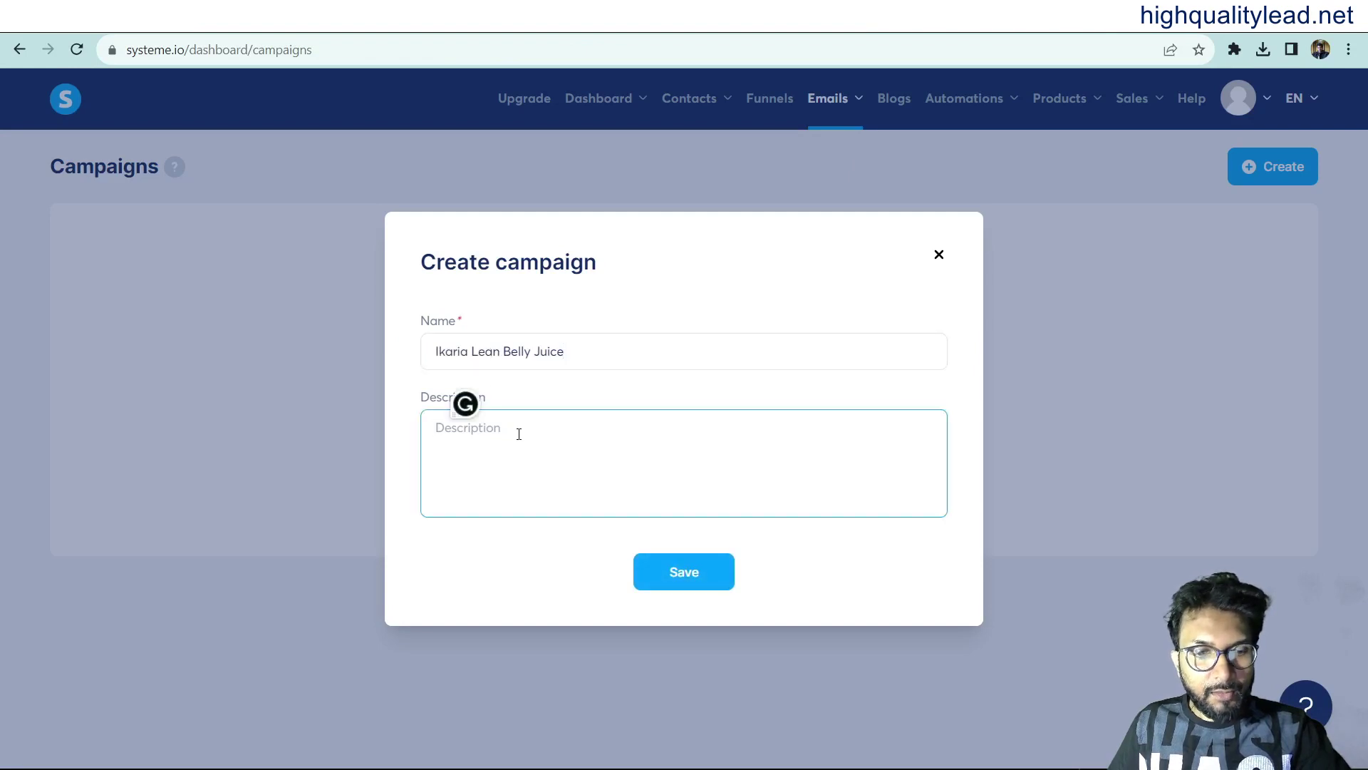
key(ctrl+v)
text(c)
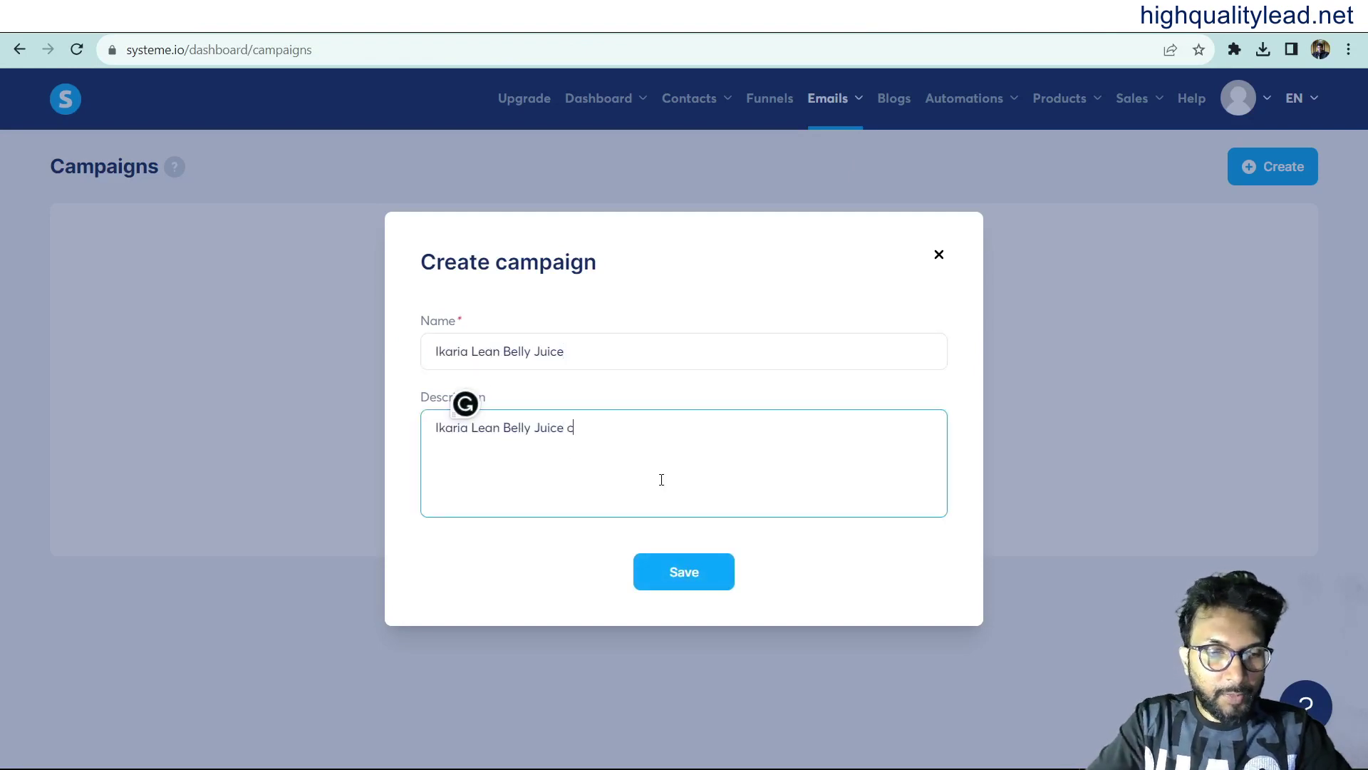
text(am)
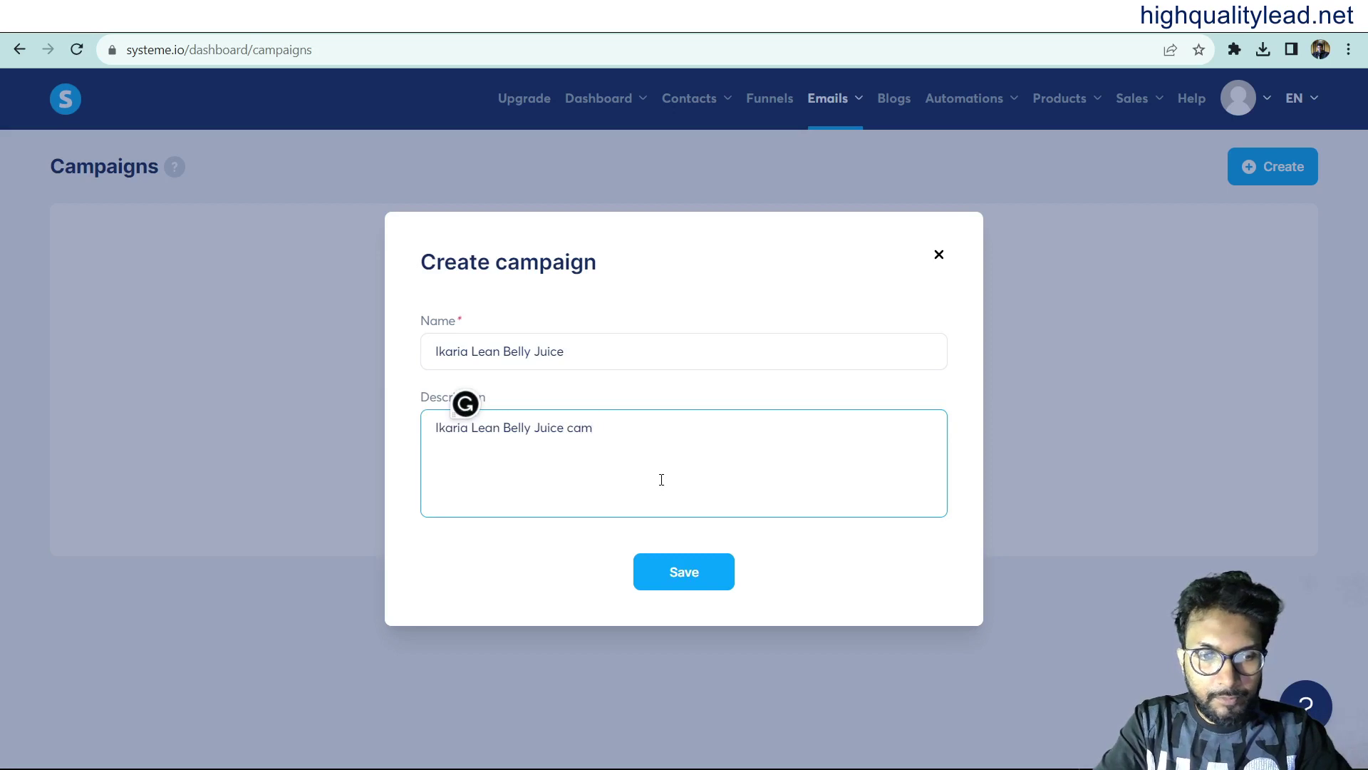
text(paig)
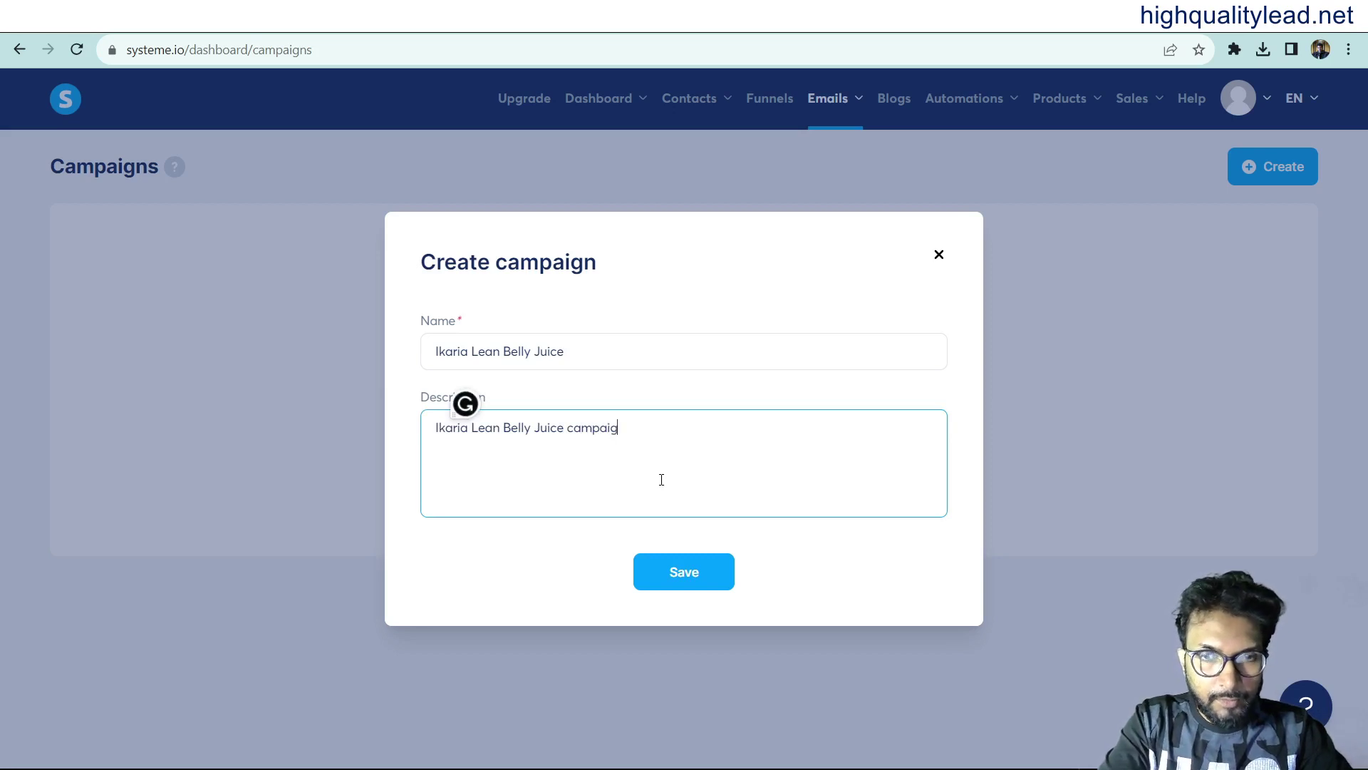
text(n)
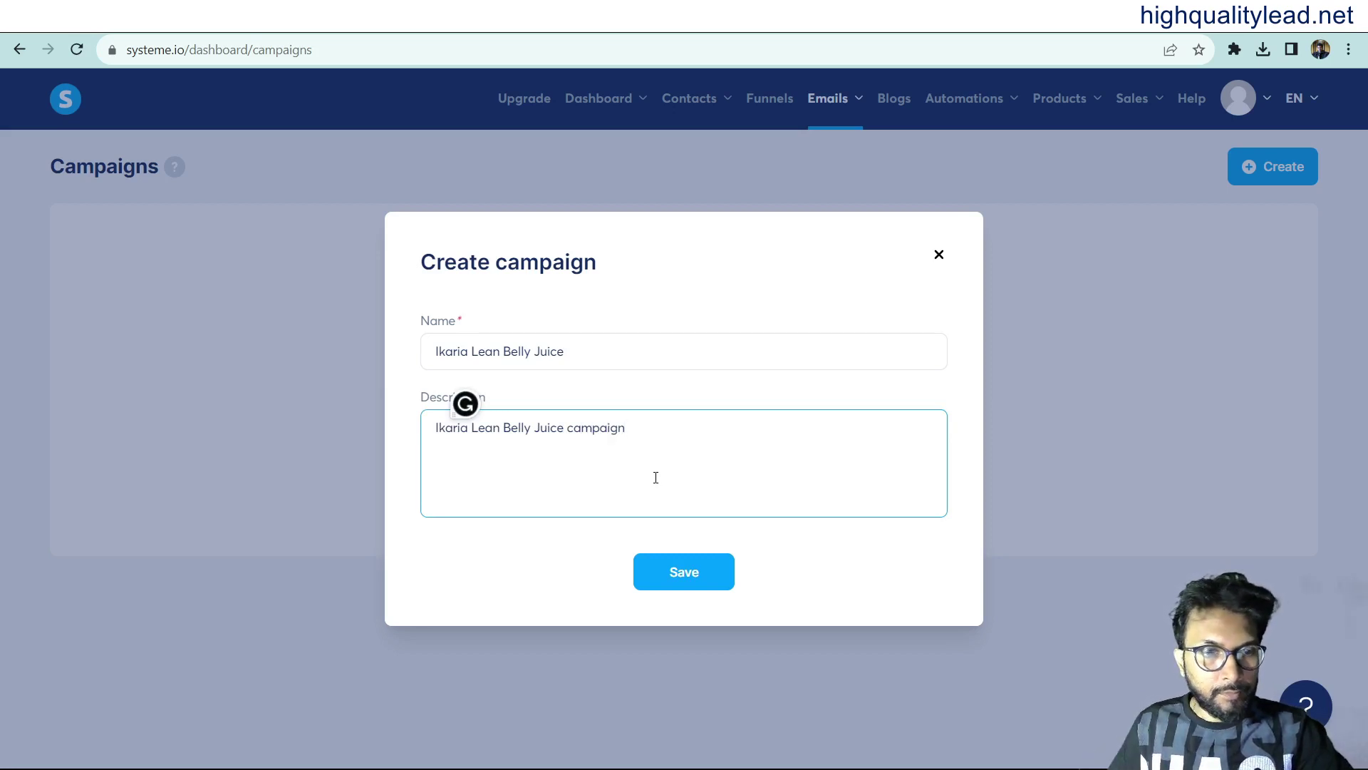
text(!)
click(678, 576)
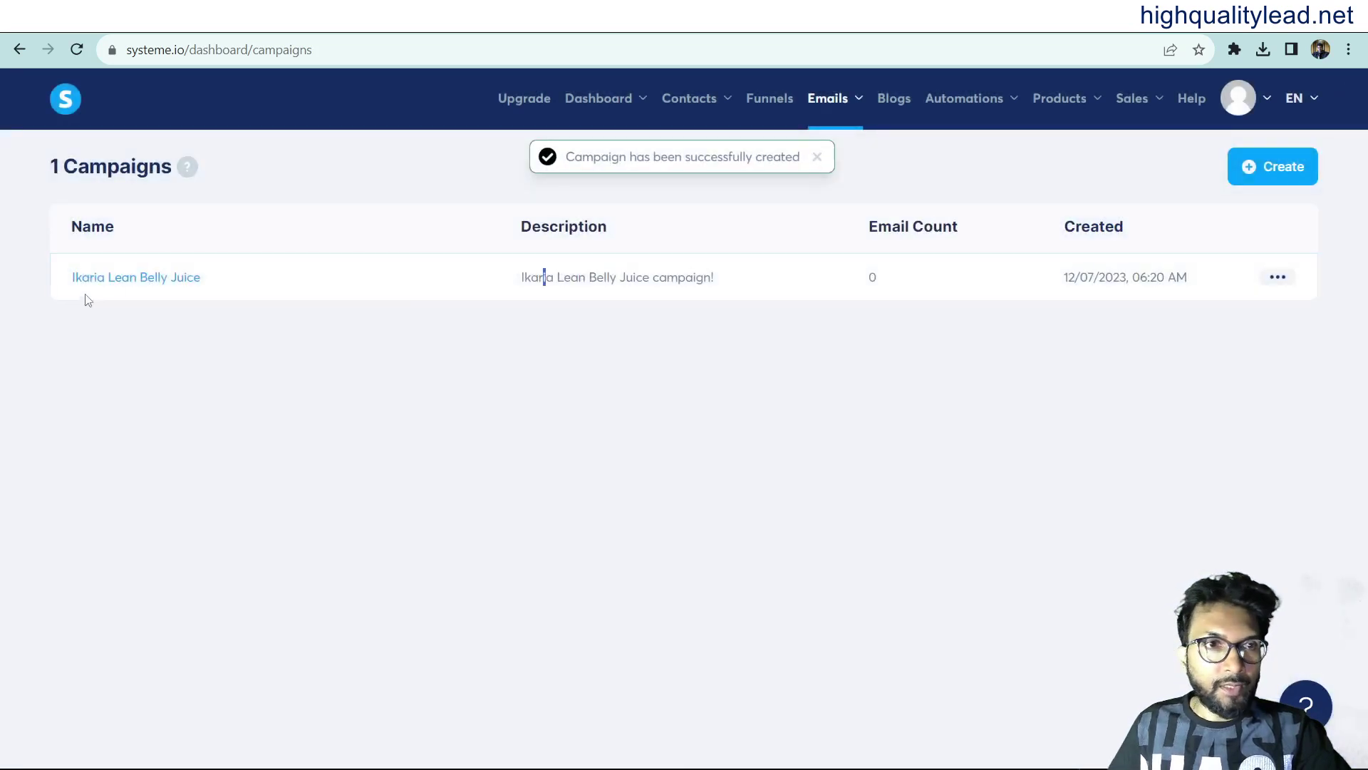
Open the Ikaria Lean Belly Juice campaign and start a new email step.
click(118, 284)
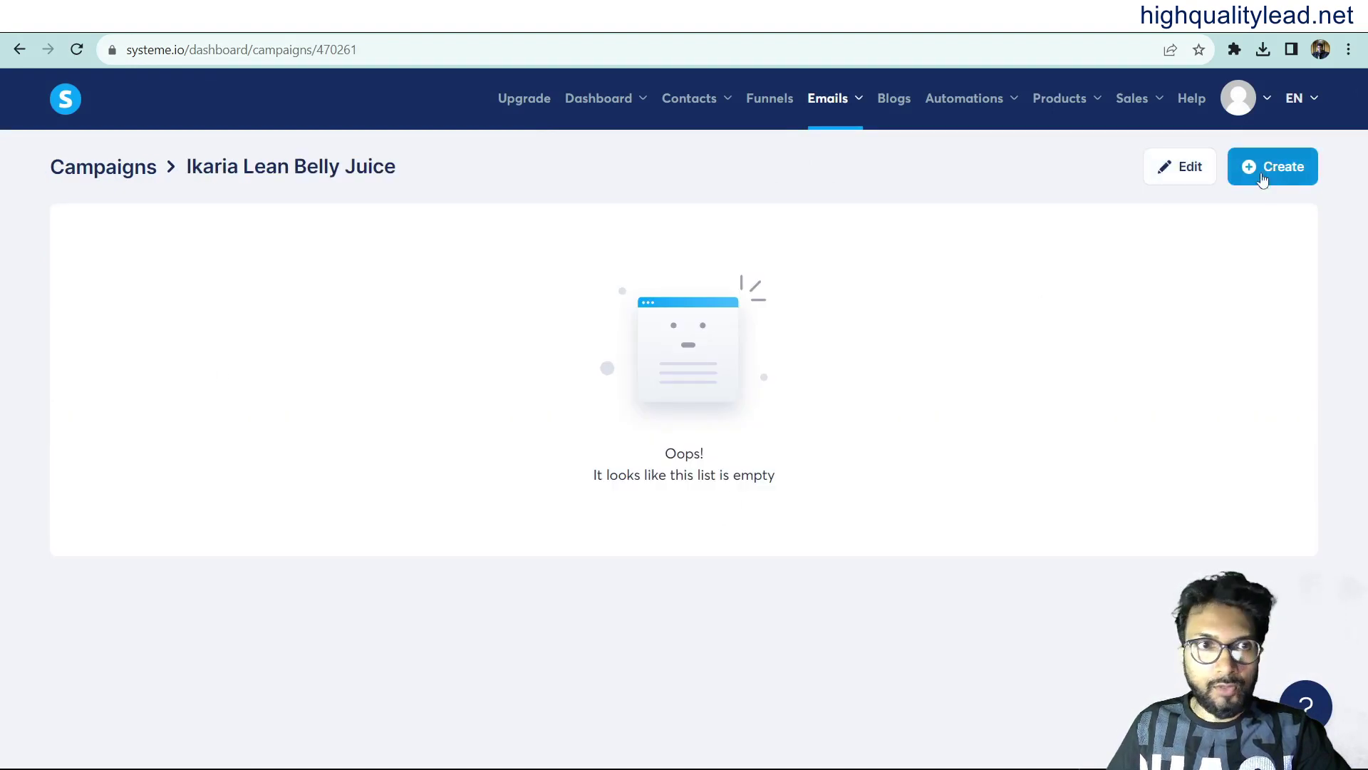
click(1280, 166)
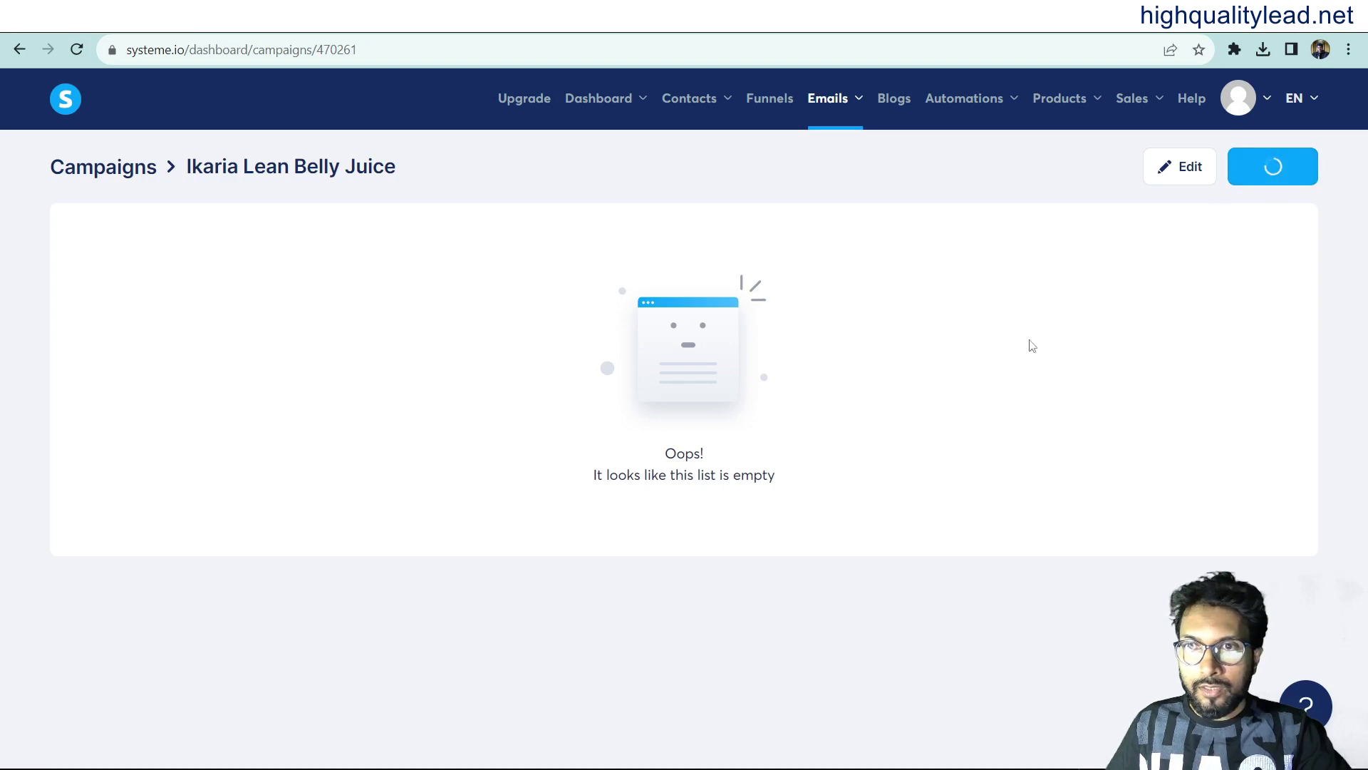
click(508, 313)
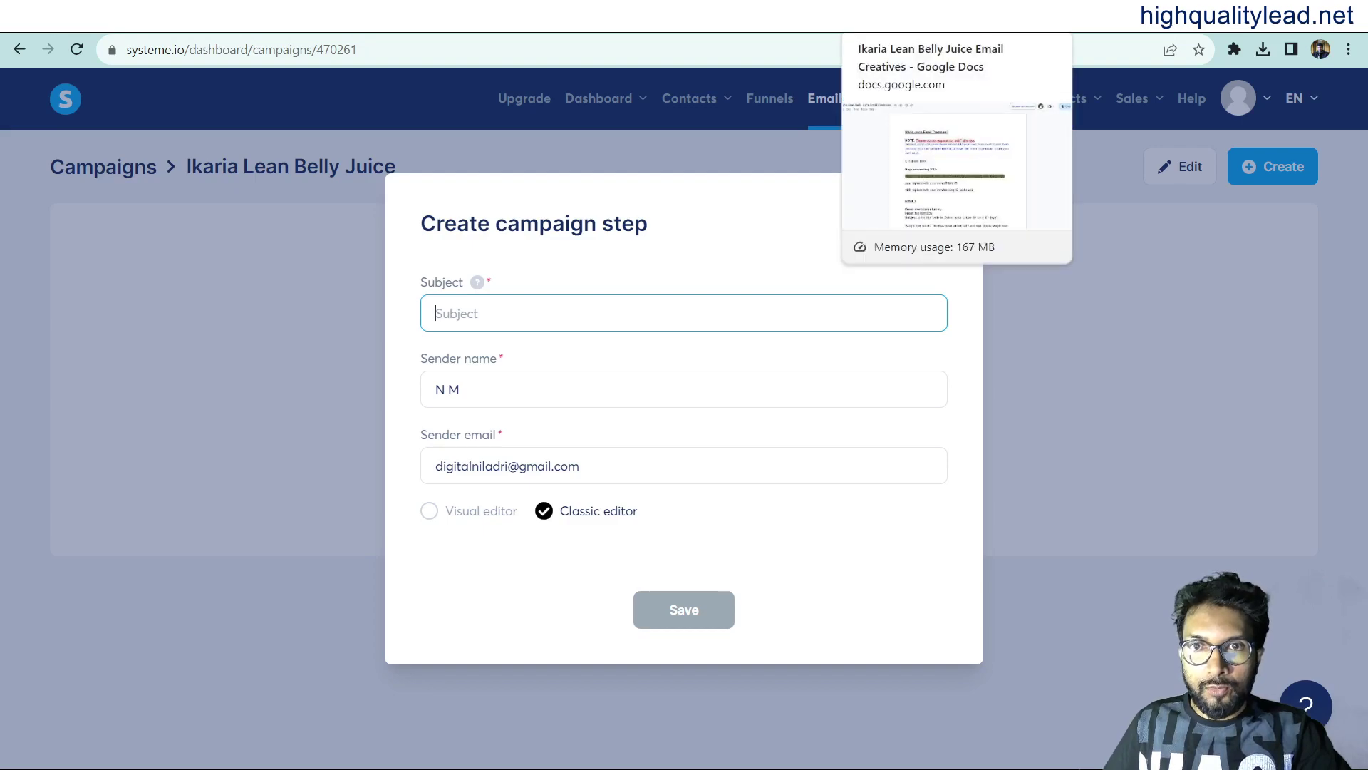
click(927, 14)
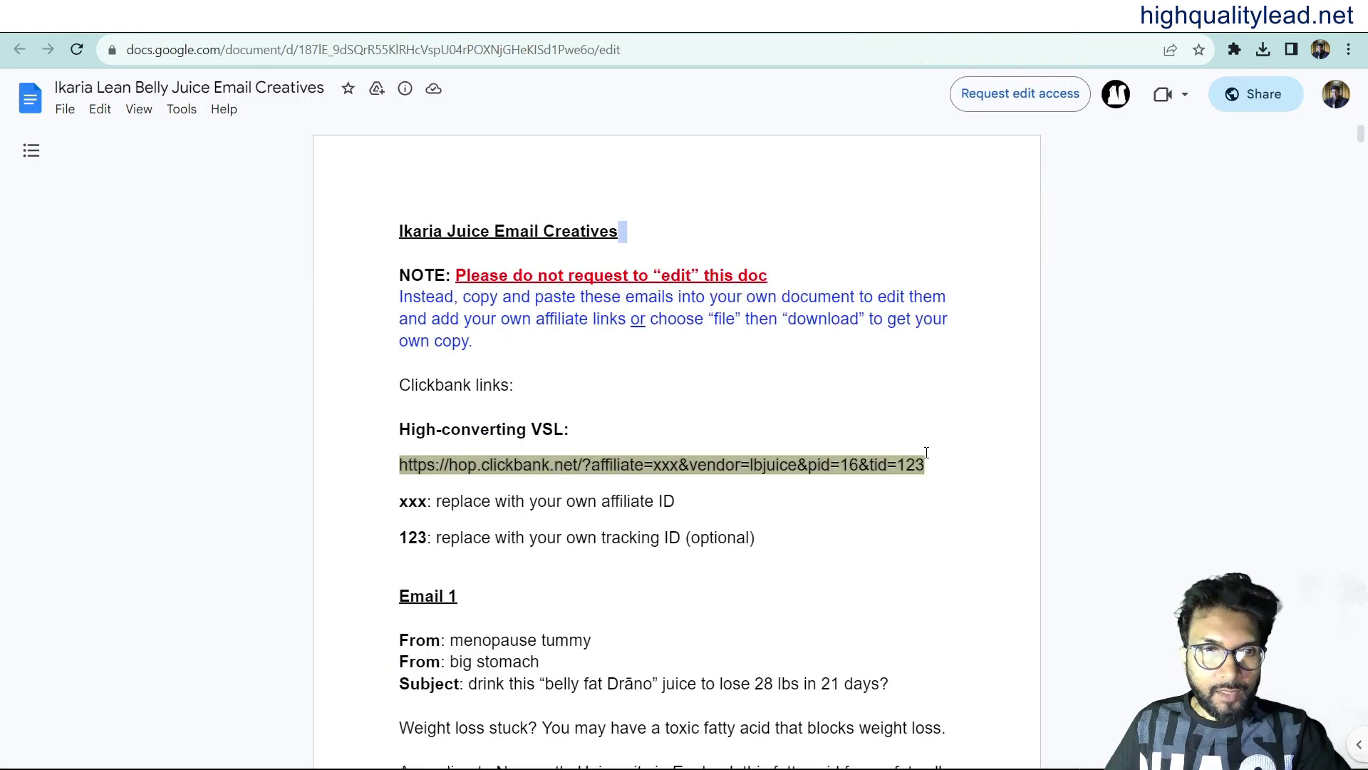
scroll(903, 457, down, 4)
scroll(904, 458, down, 1)
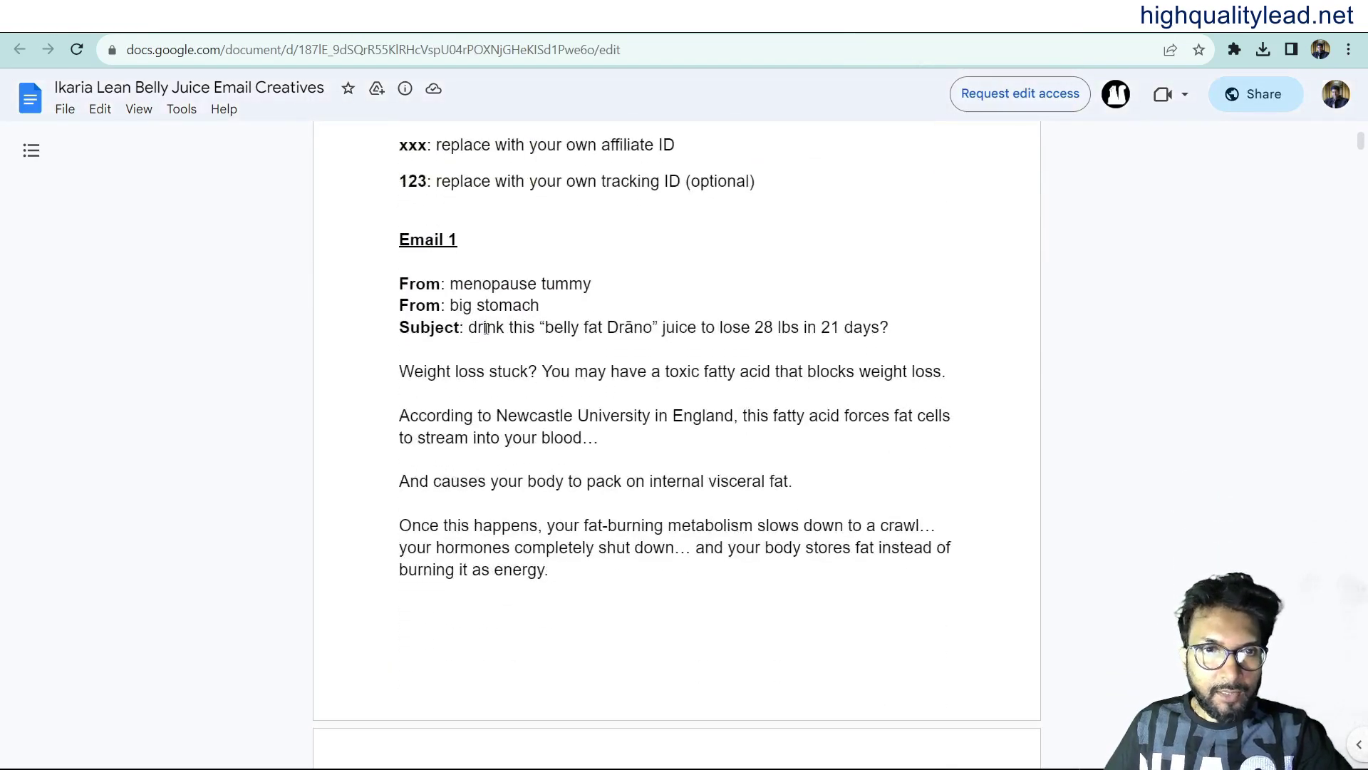
drag(477, 327, 691, 328)
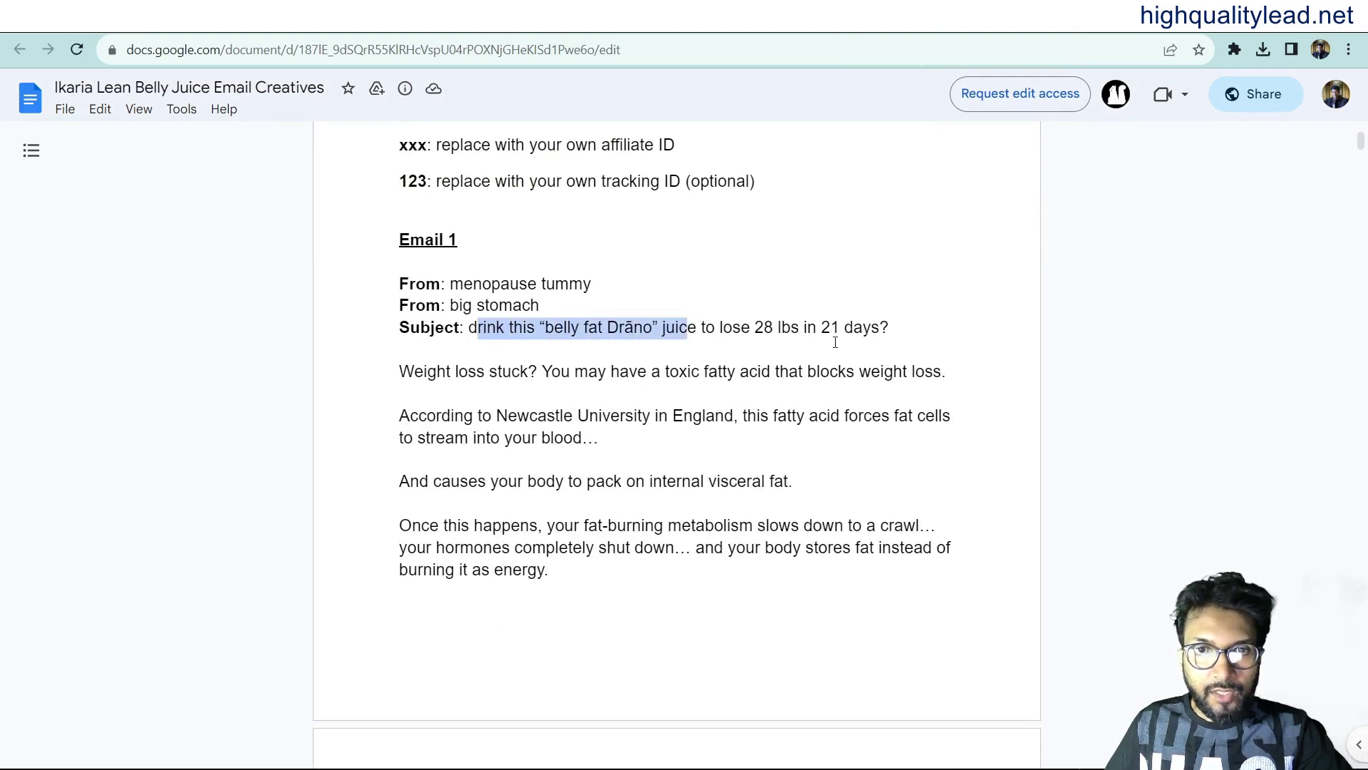
click(841, 334)
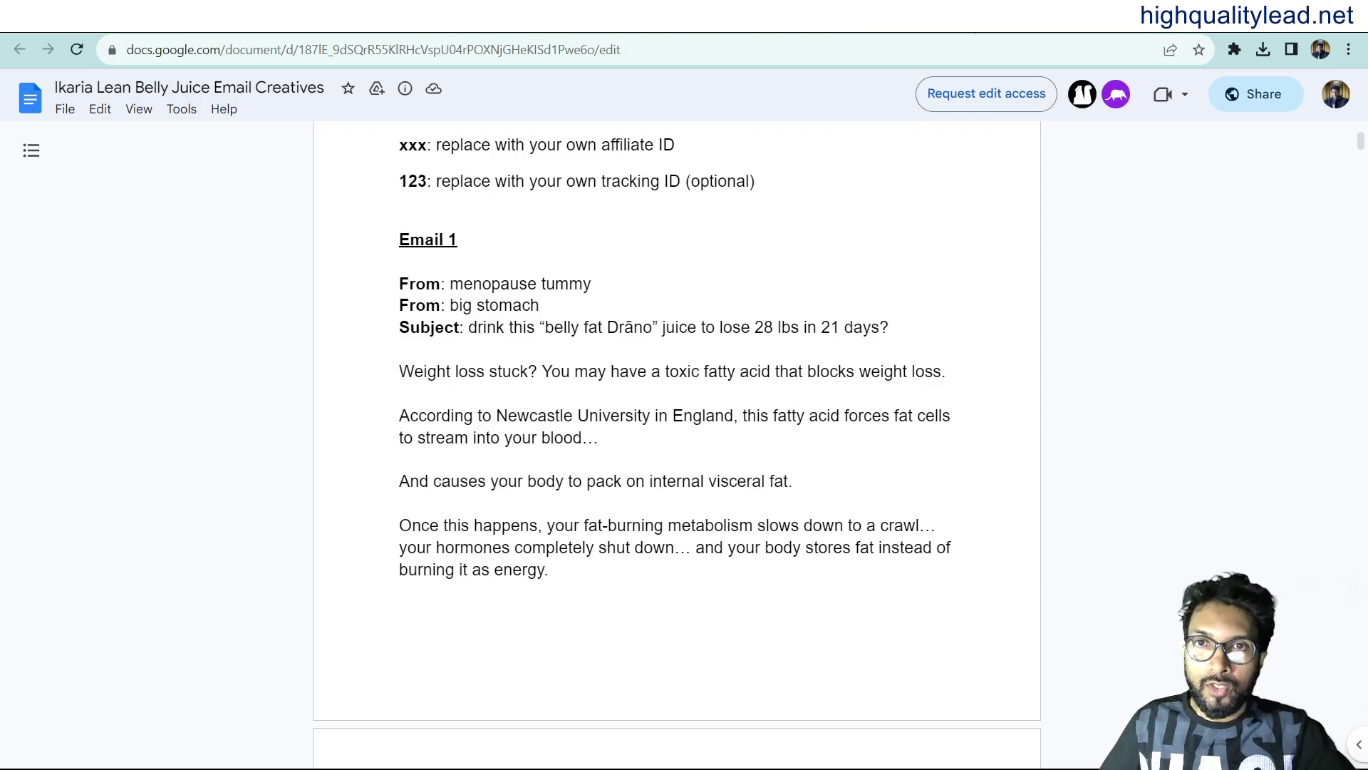
click(1012, 16)
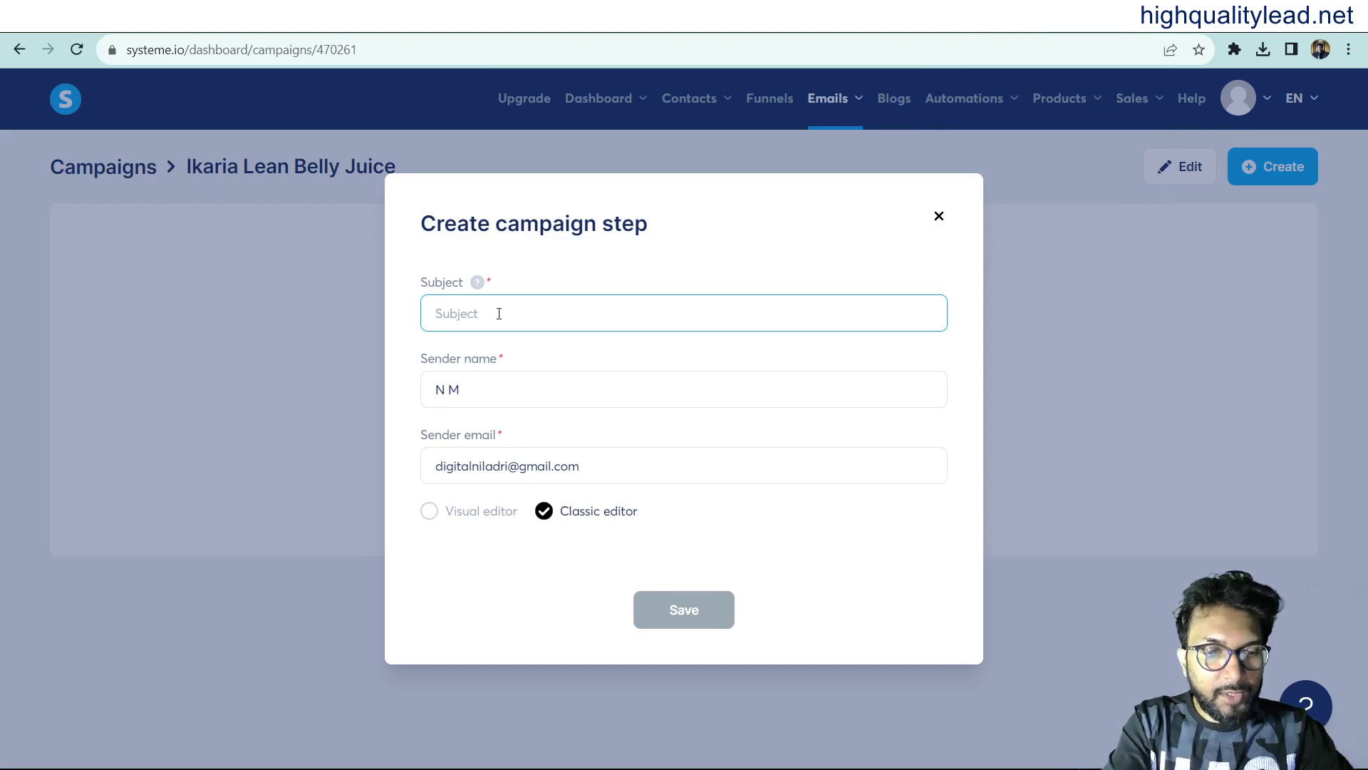
Set the step's subject to 'Your E-book is Here!' and enter the sender's name.
text(Get)
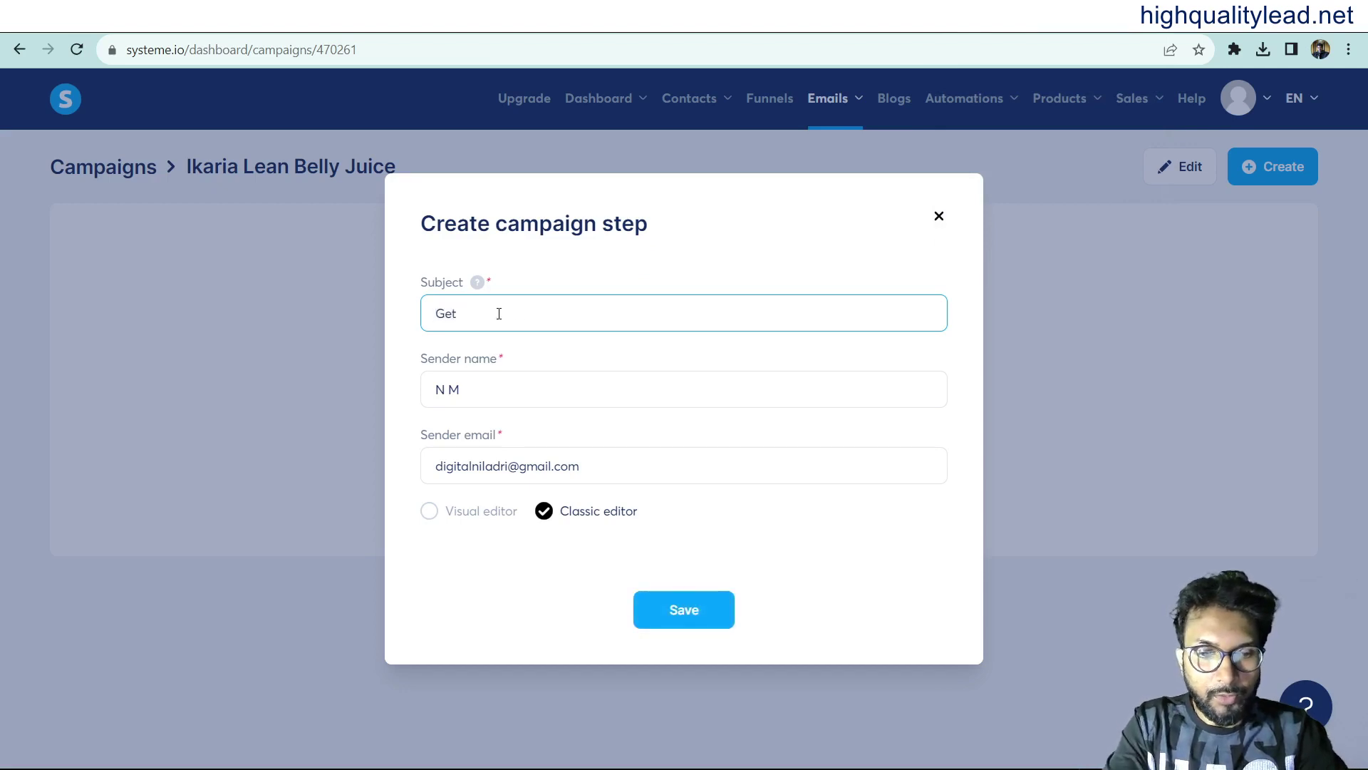
text( yo)
key(BackSpace)
key(BackSpace)
key(BackSpace)
key(BackSpace)
key(BackSpace)
key(BackSpace)
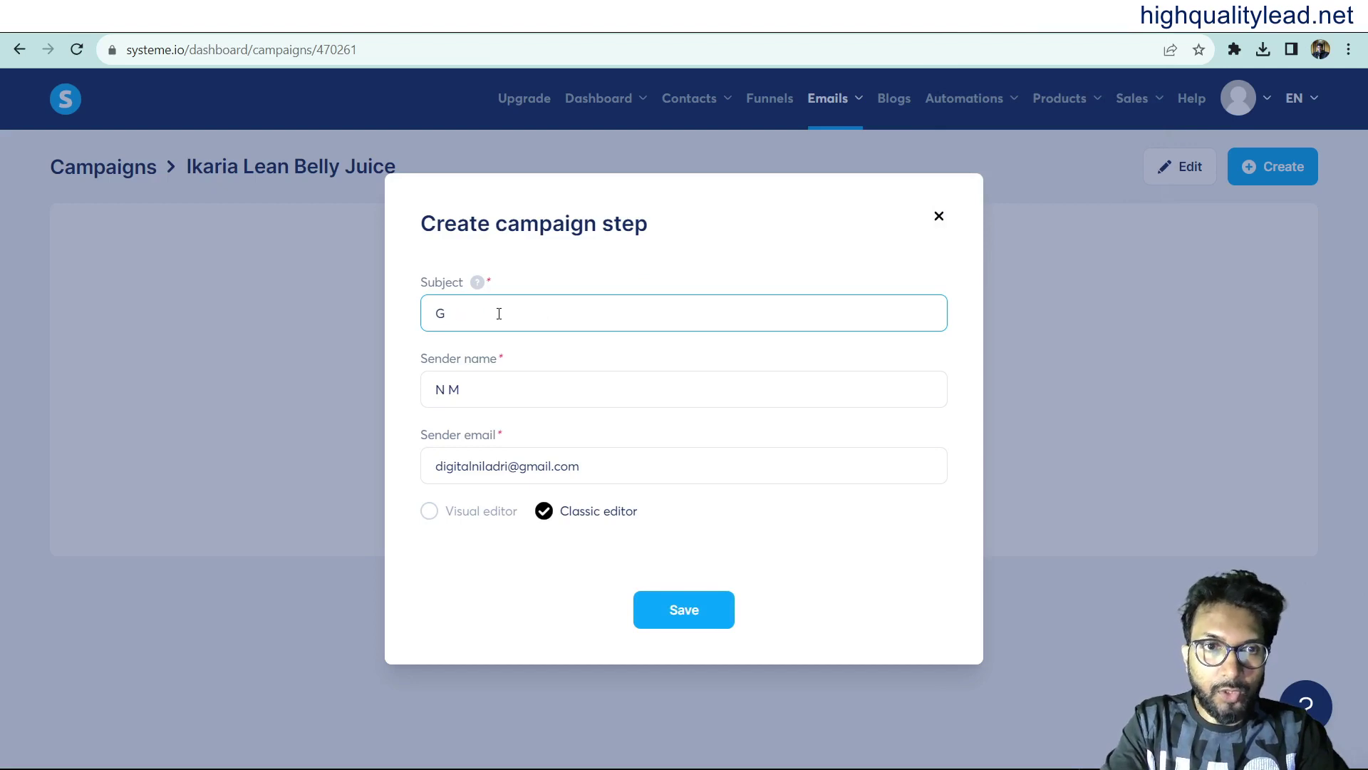
text(Your )
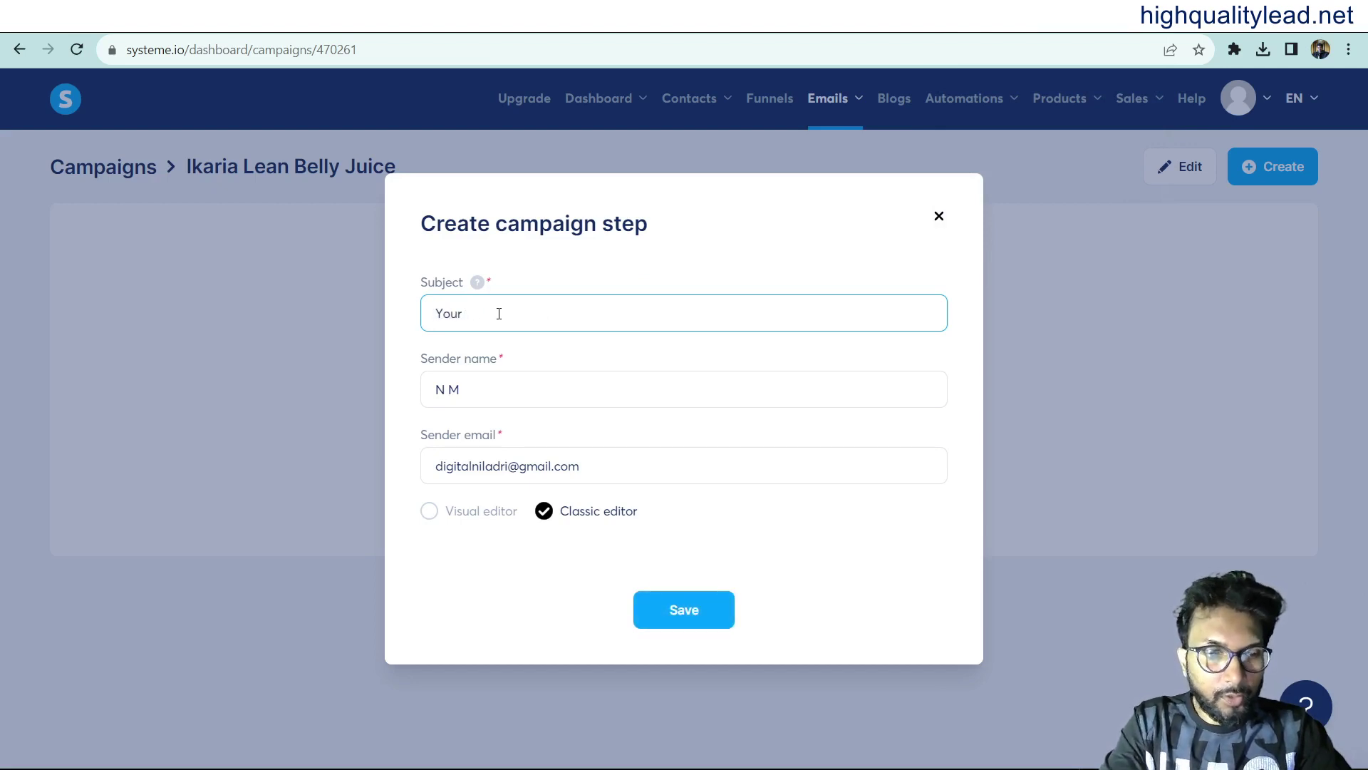
text(E-bo)
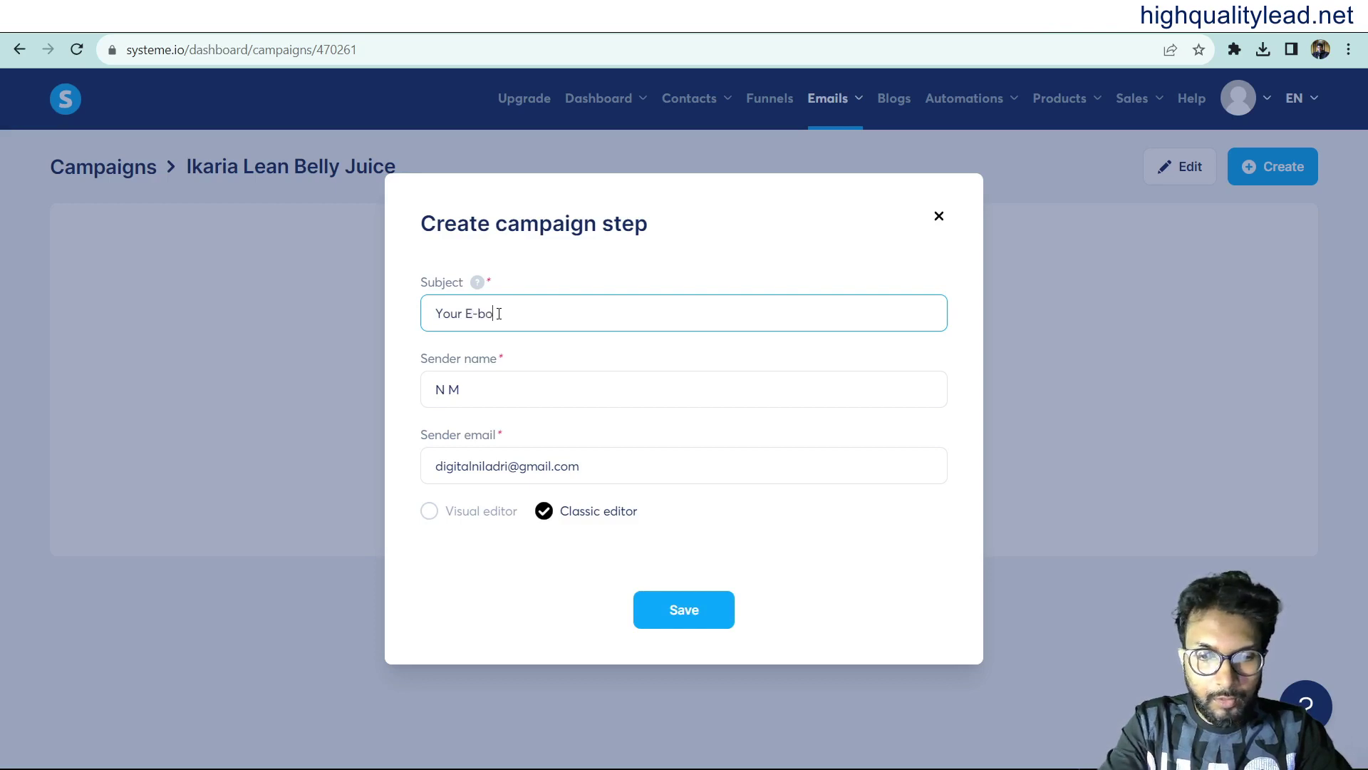
text(ok i)
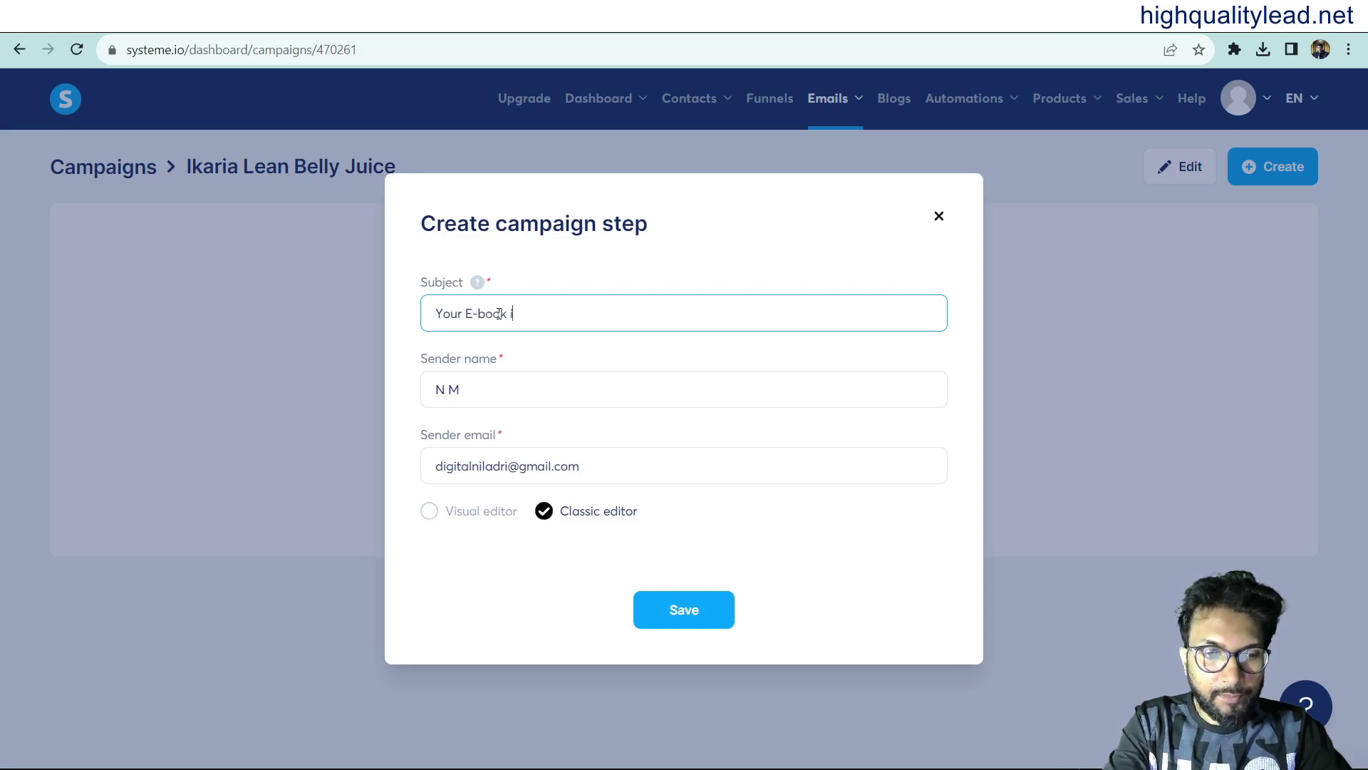
text(s Here)
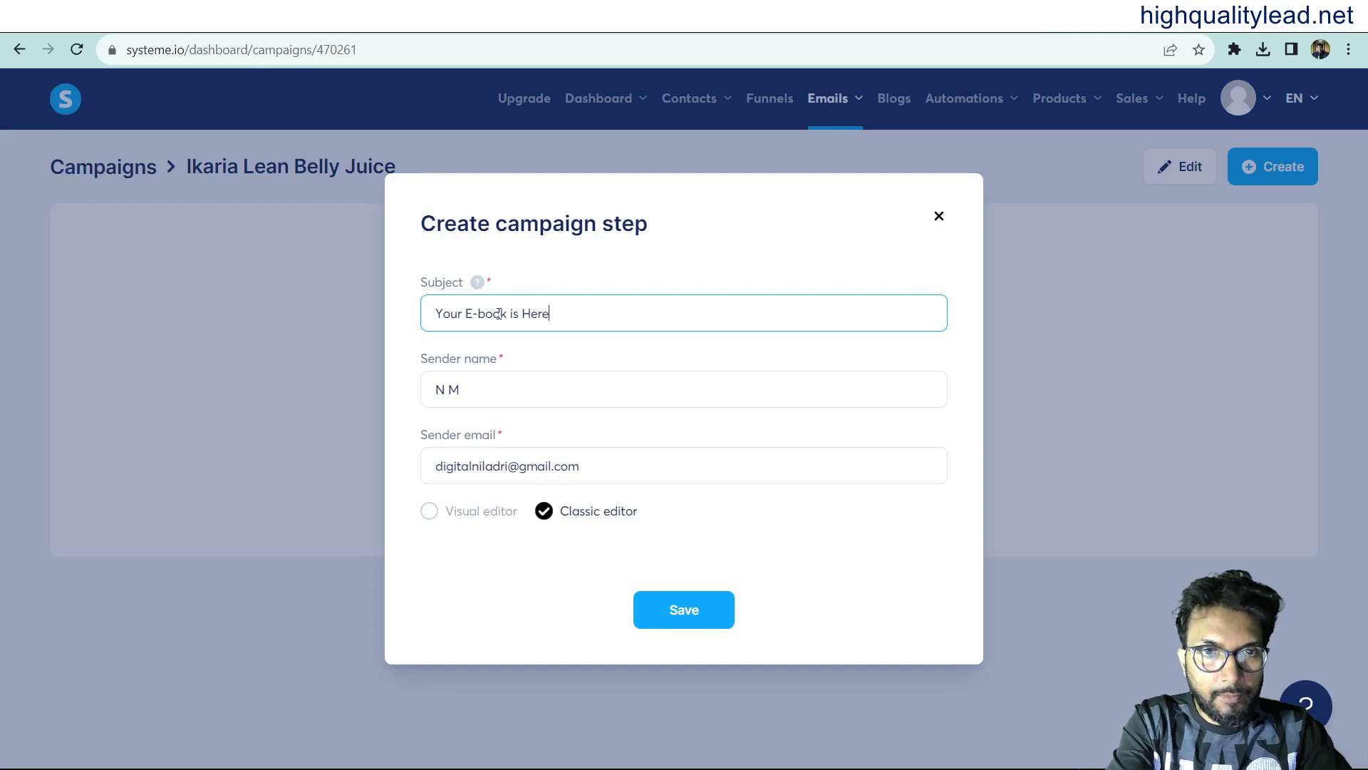
text(!)
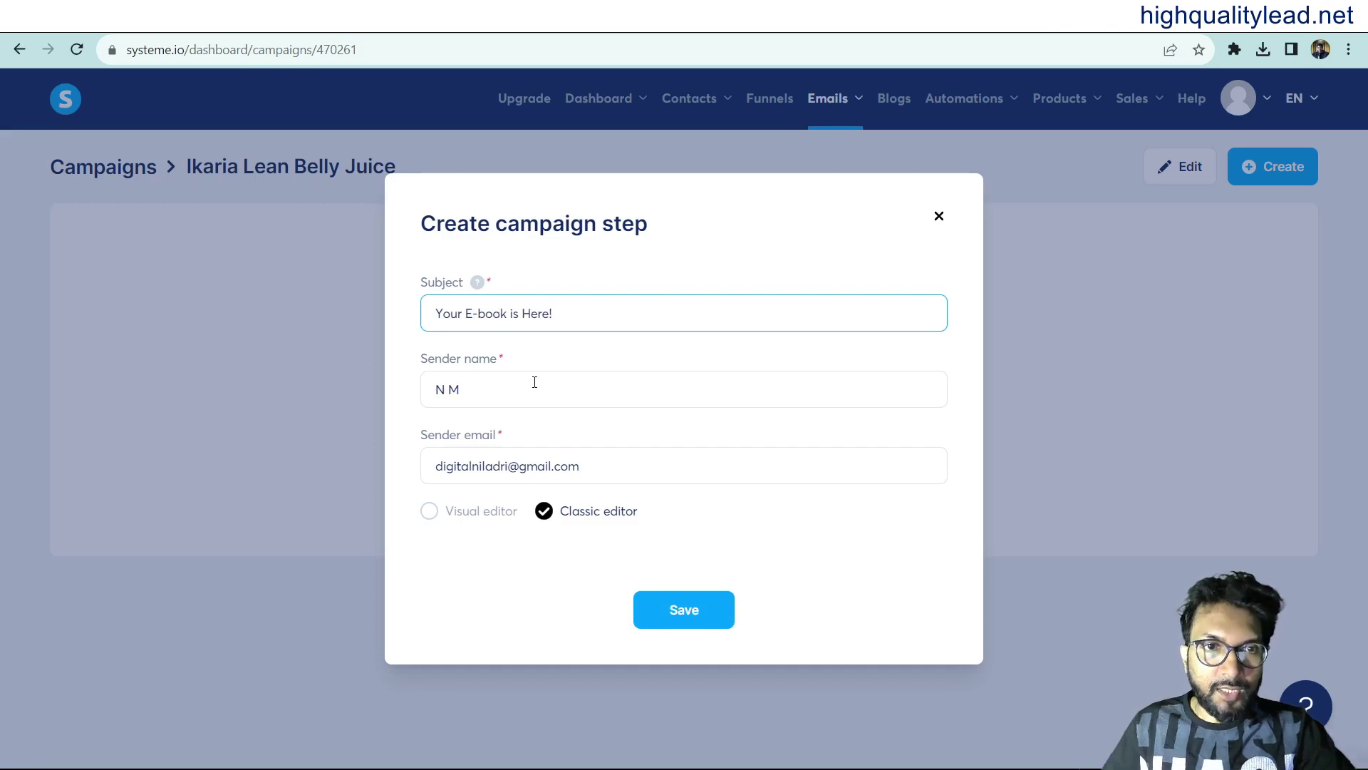
key(Tab)
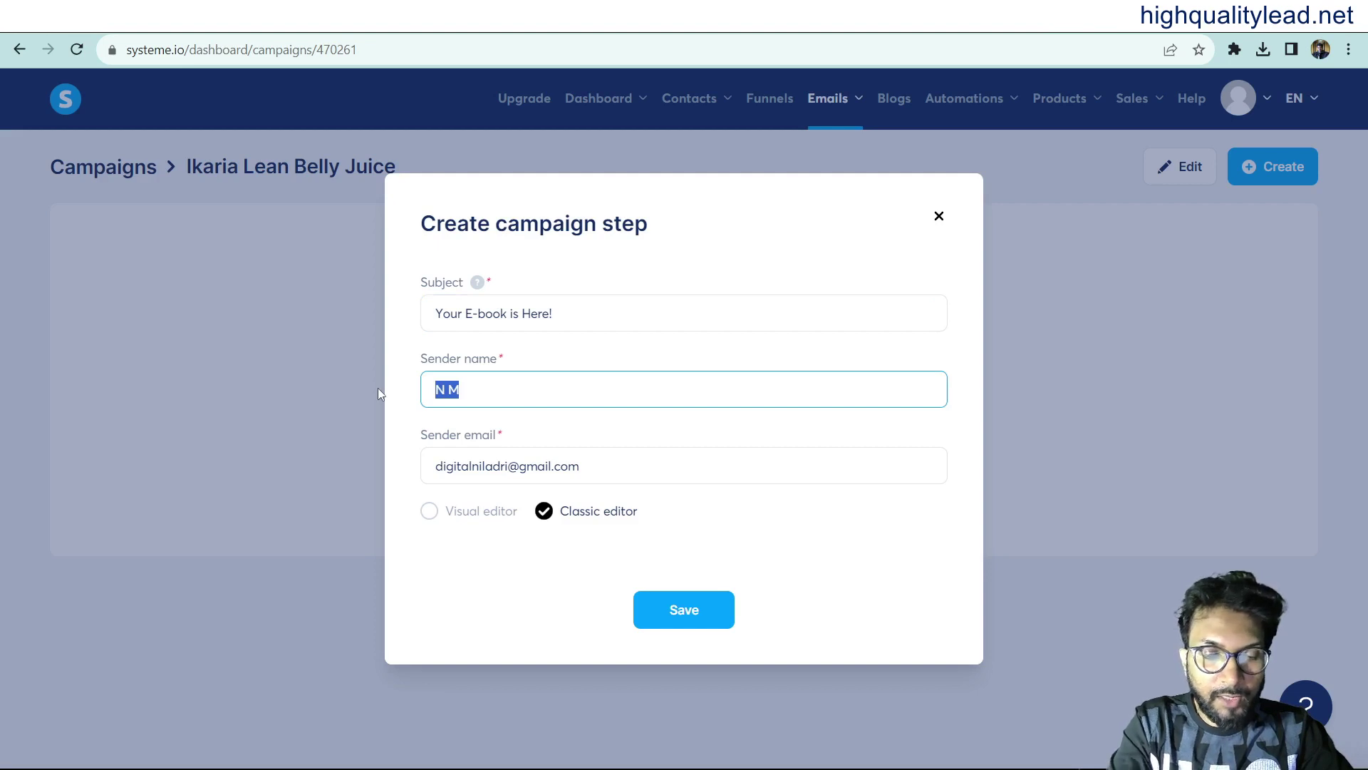
text(Niladri)
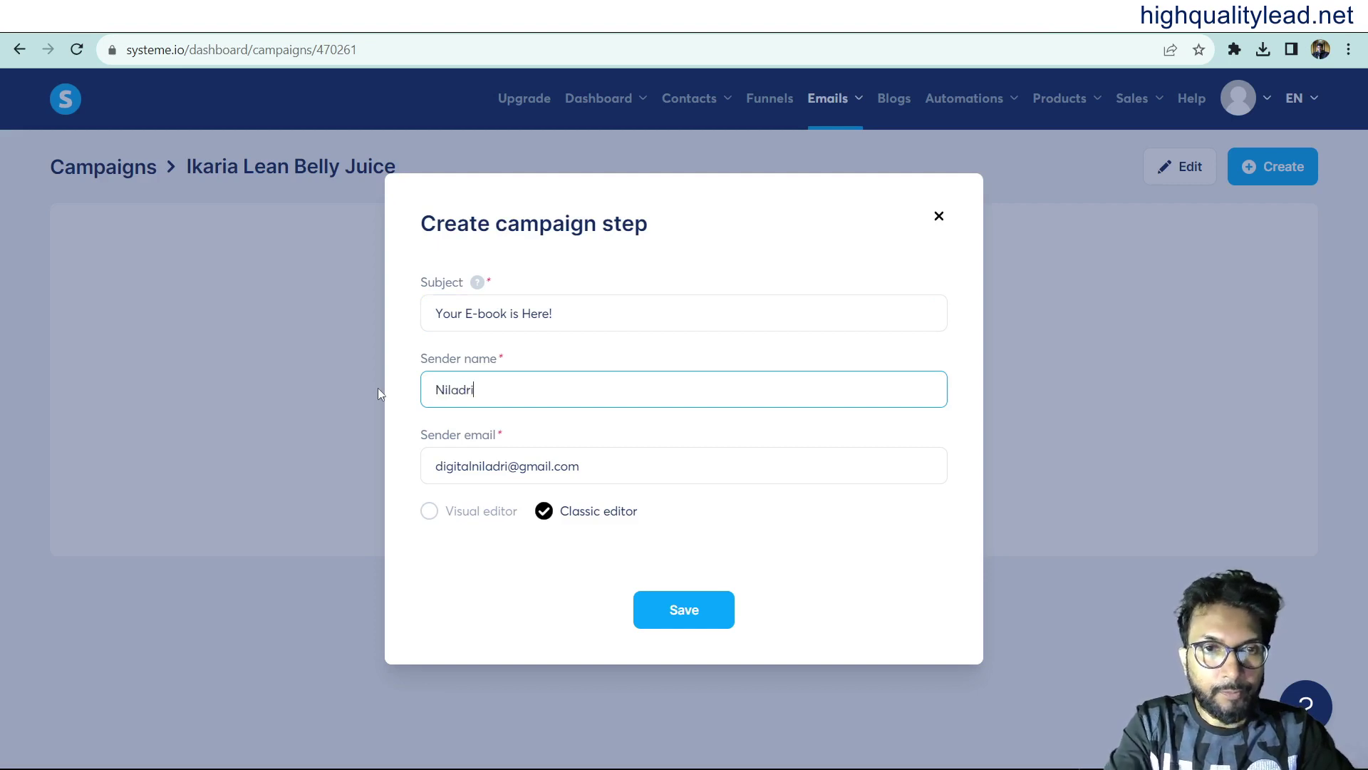
Keep the sender email, choose the classic editor, and save the new step.
click(632, 471)
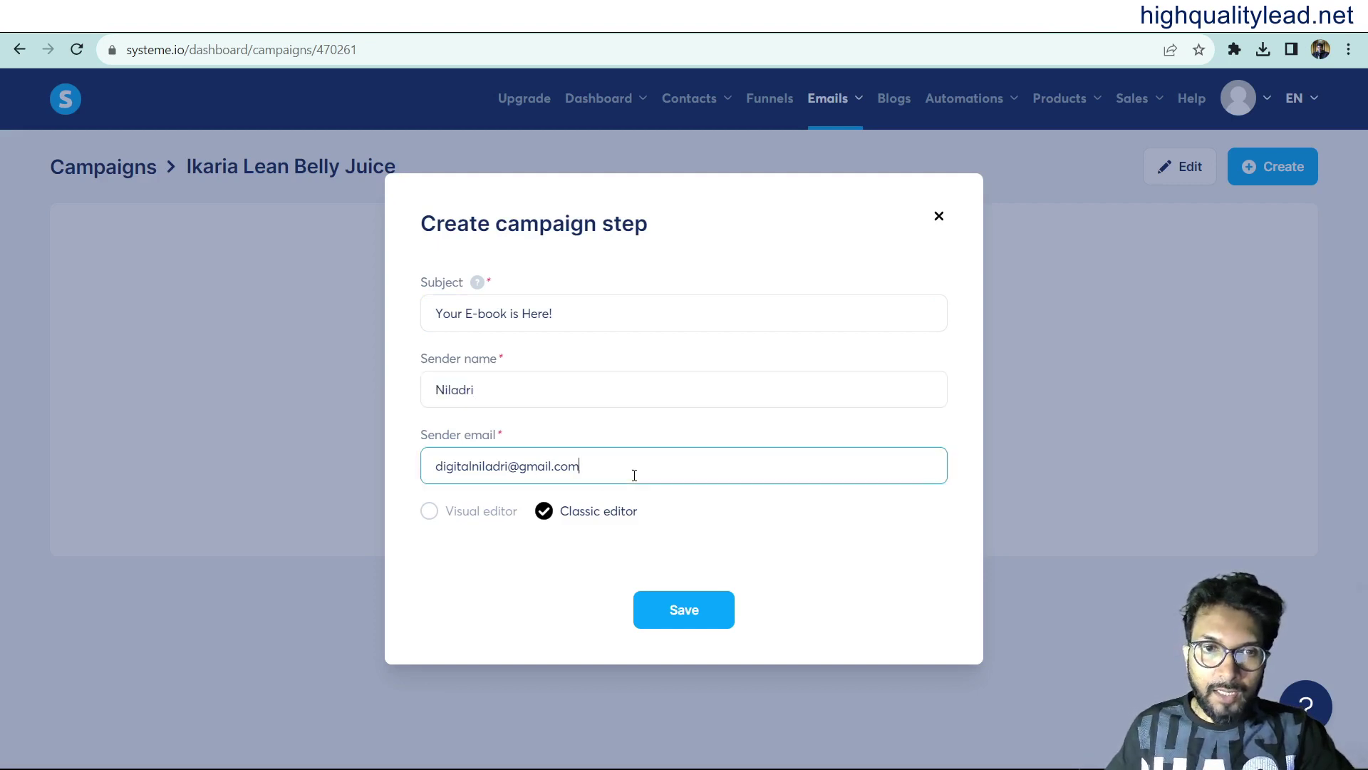
click(531, 614)
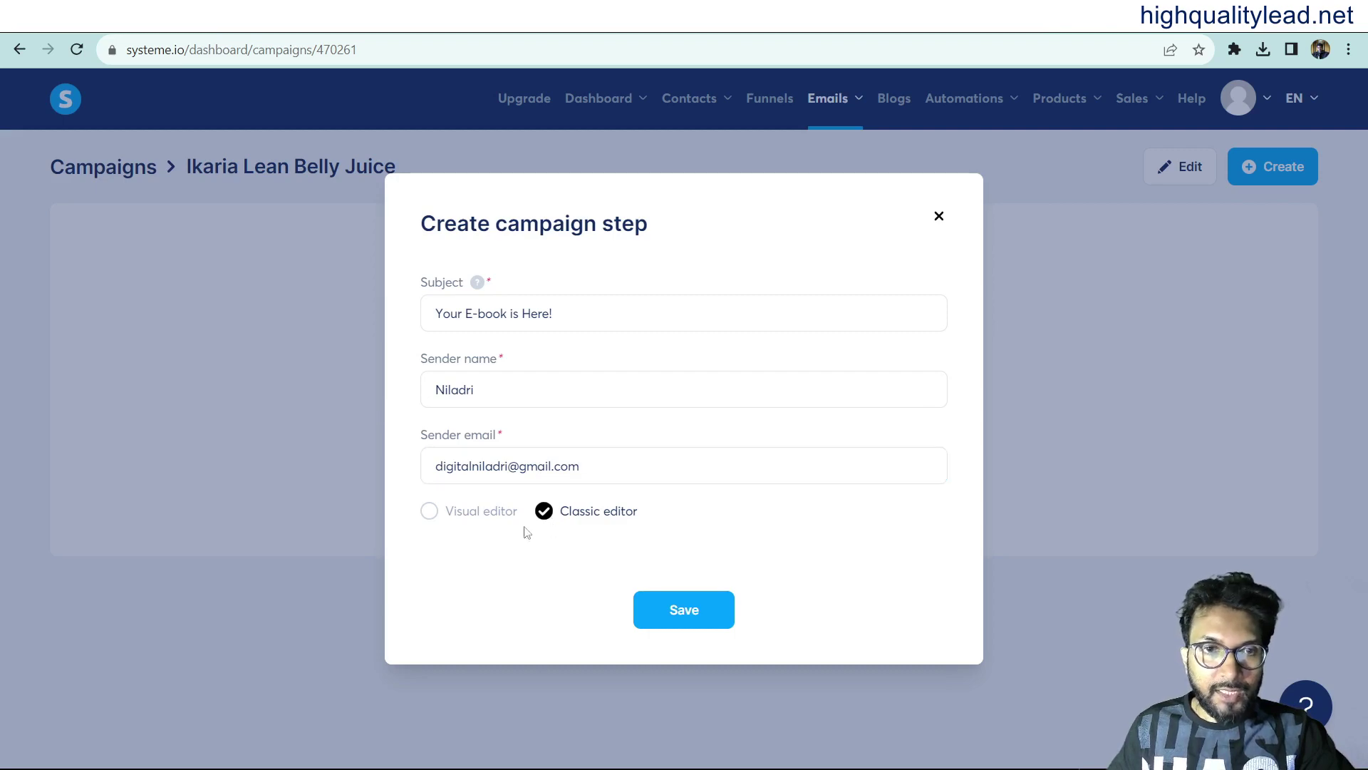
click(428, 522)
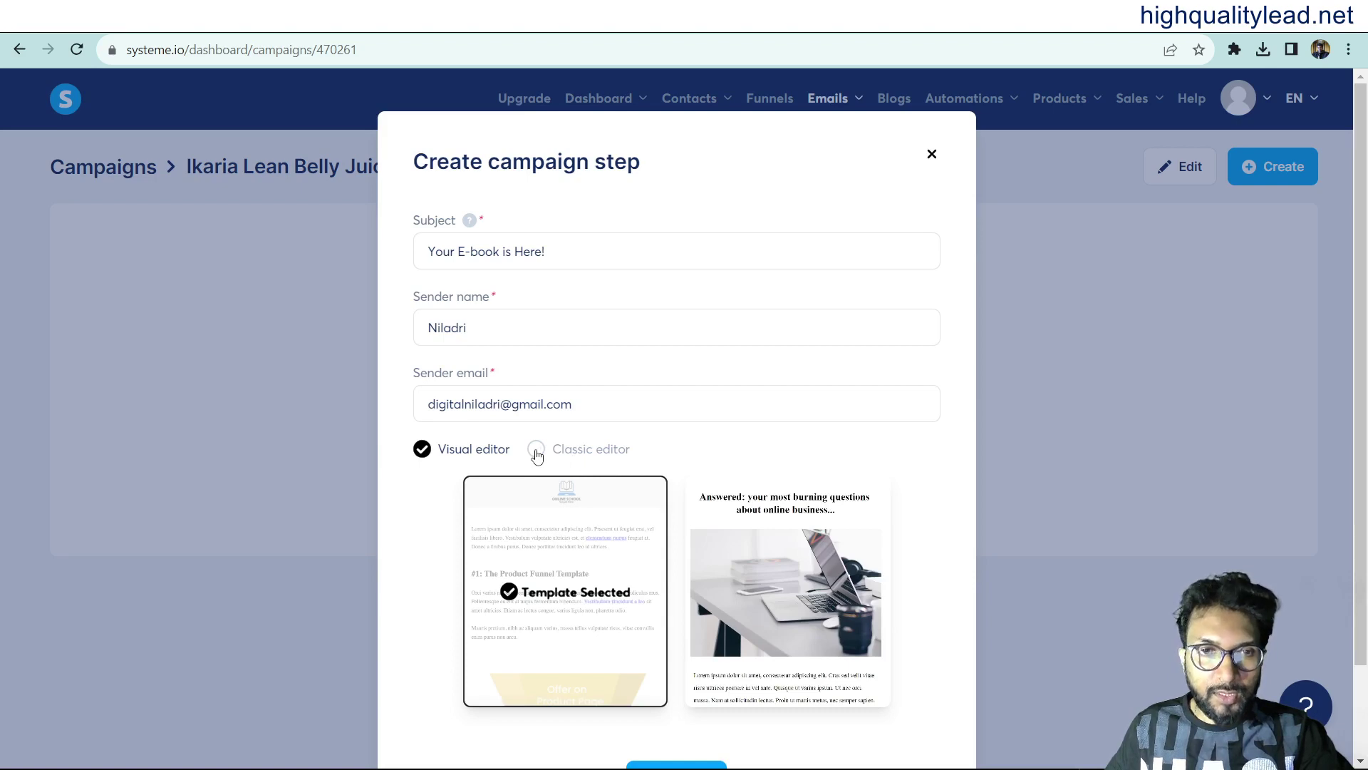
click(536, 449)
click(687, 614)
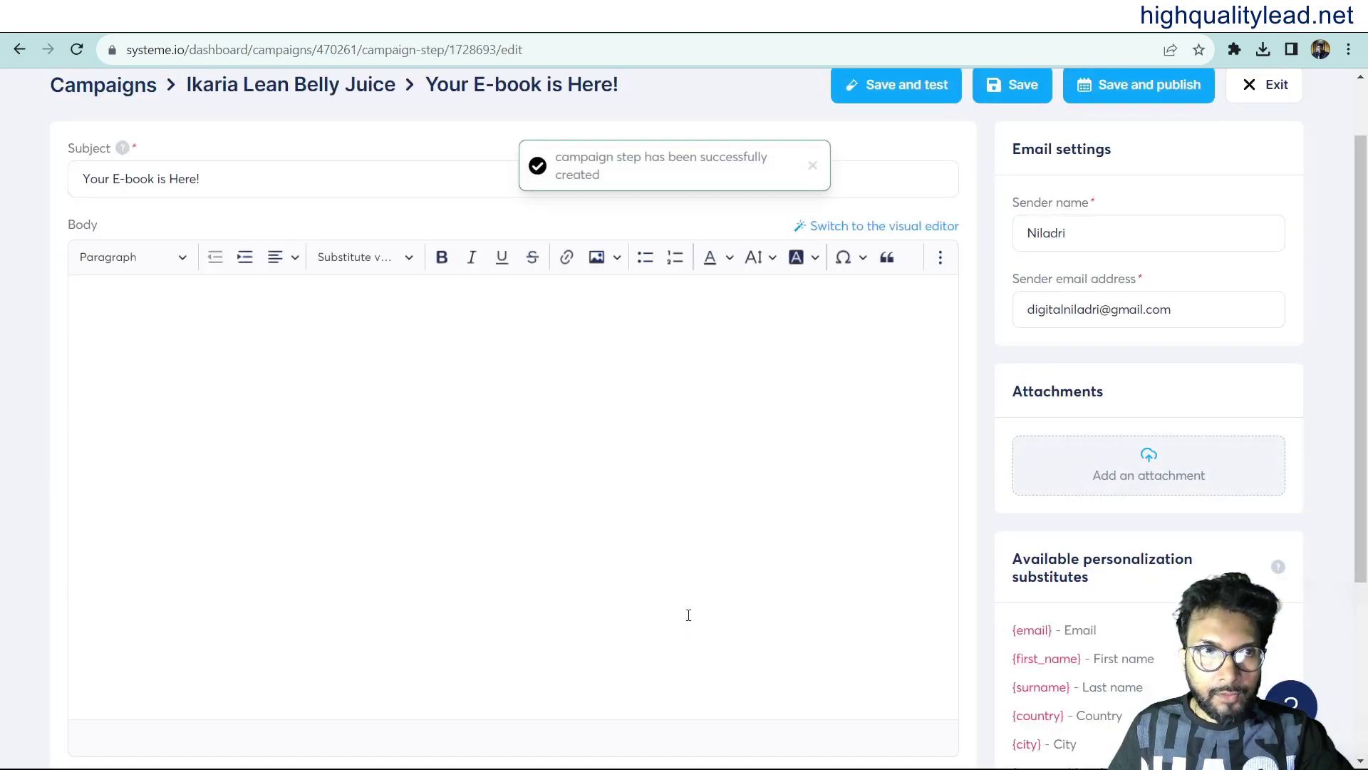
Start the email body with the greeting 'Hi, {first_name}'.
click(159, 314)
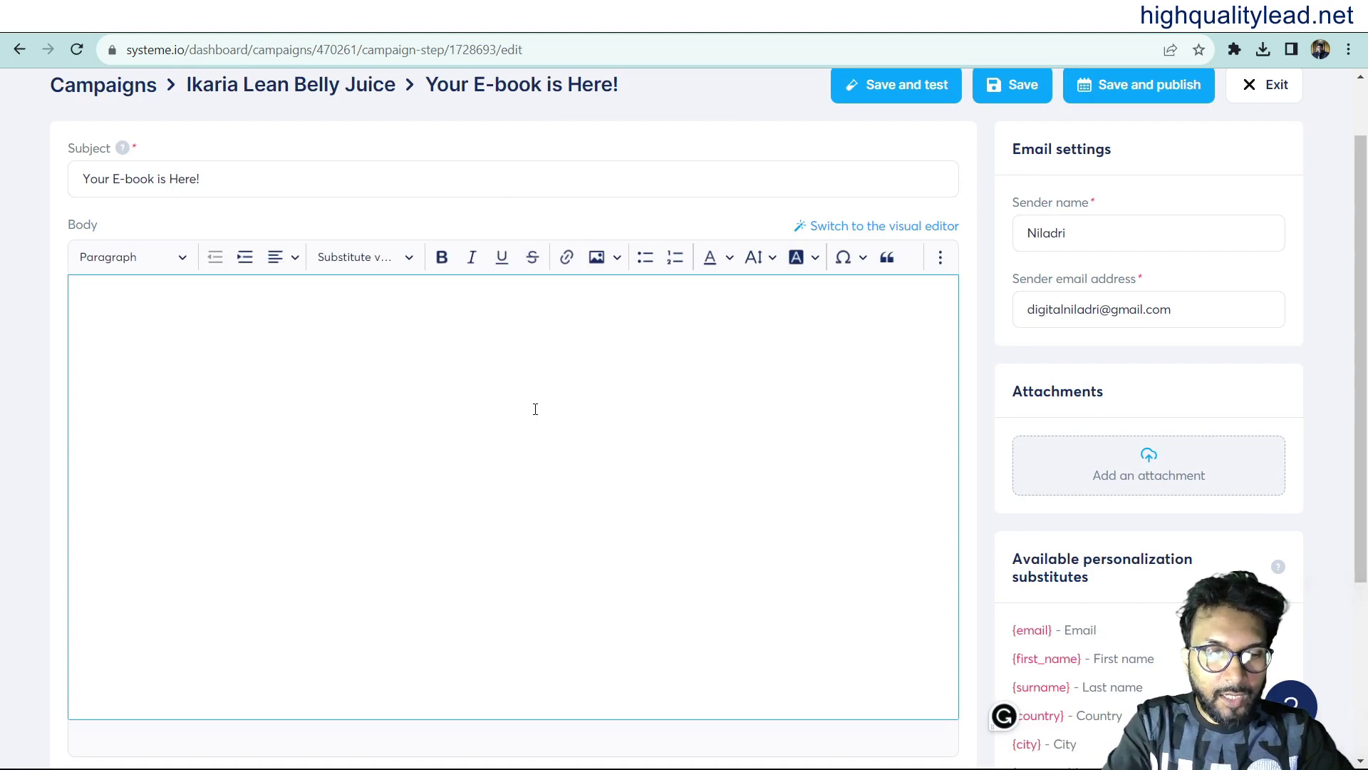
text(Hi)
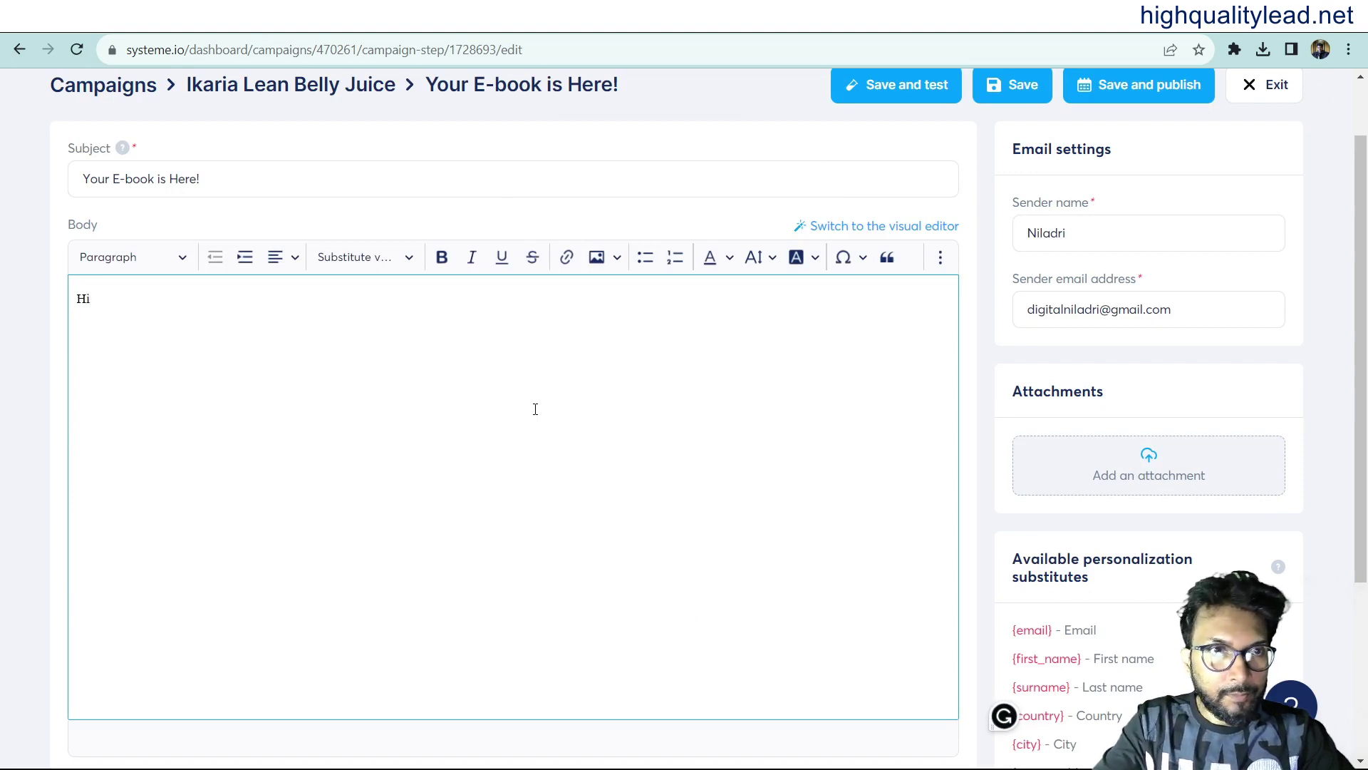
text(,)
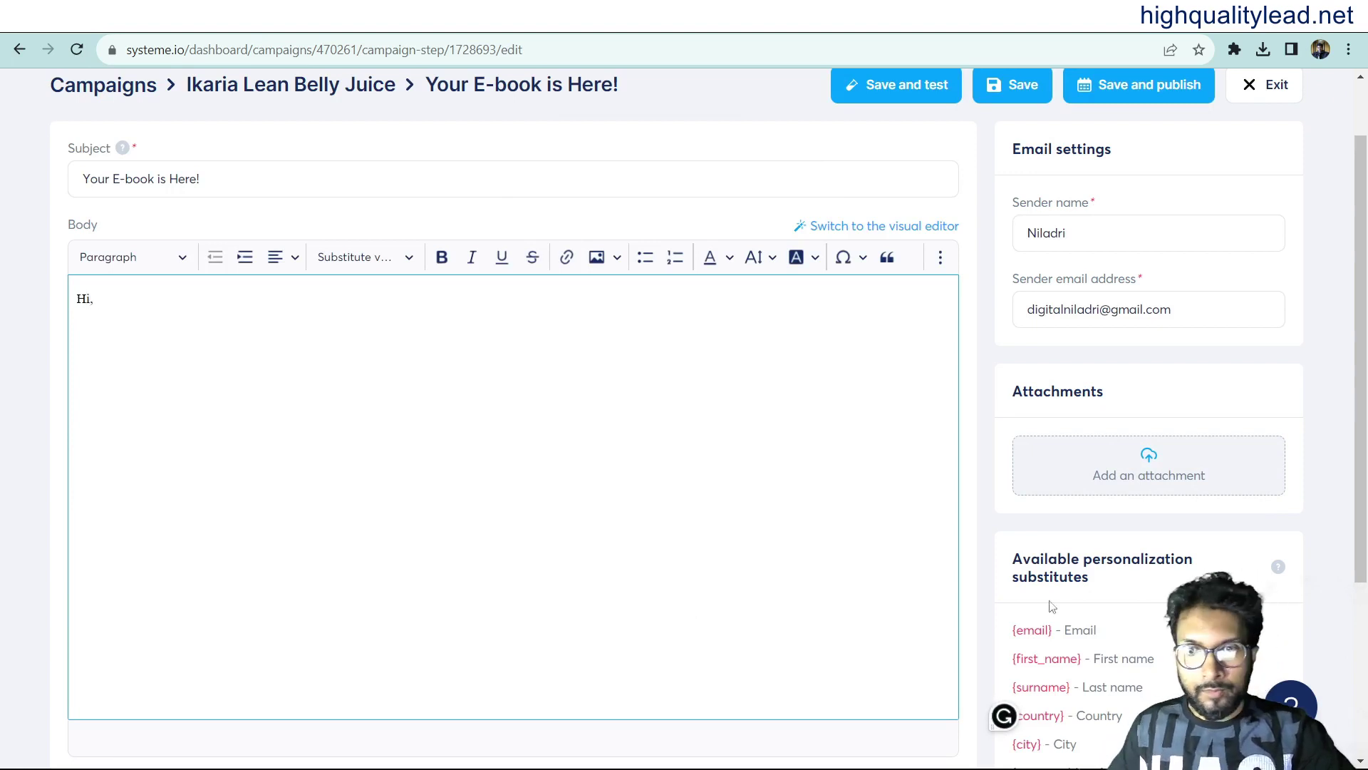
drag(1011, 663, 1084, 660)
key(ctrl+c)
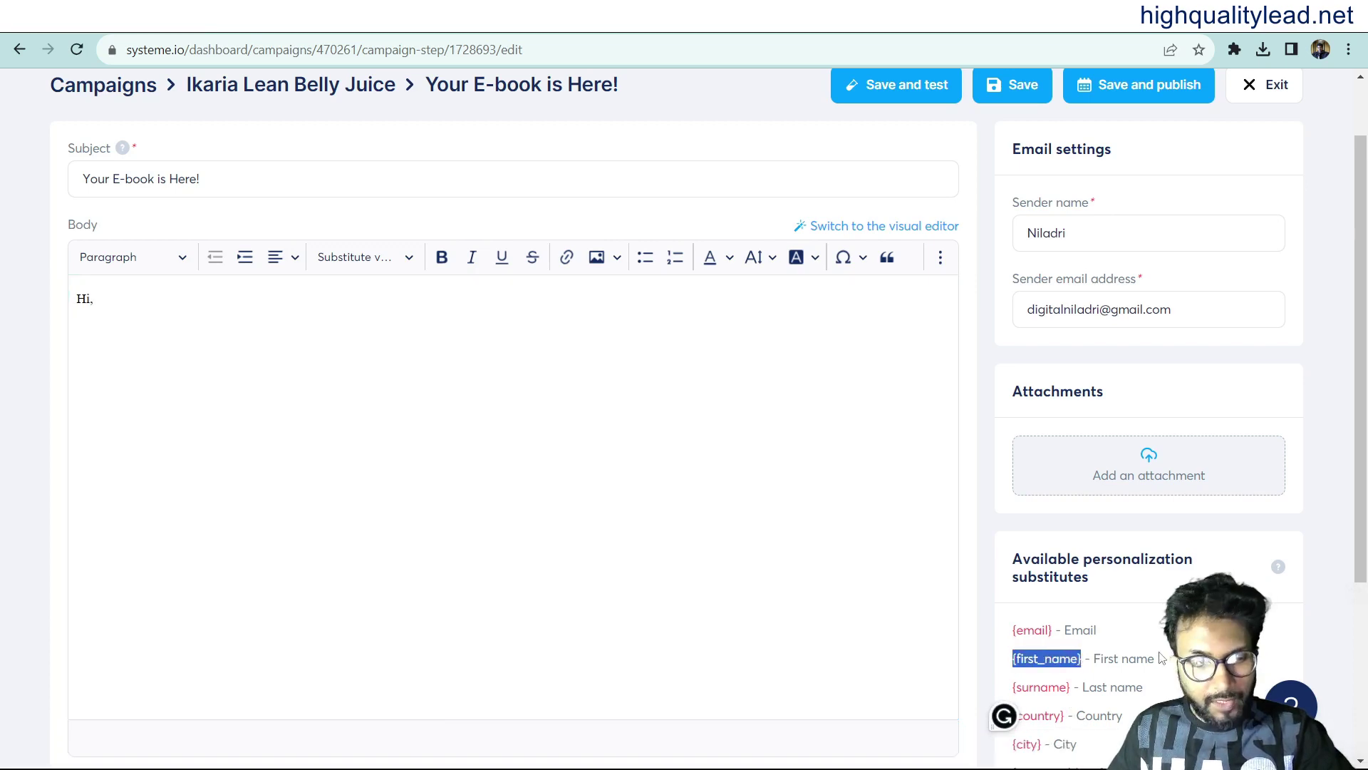
click(142, 299)
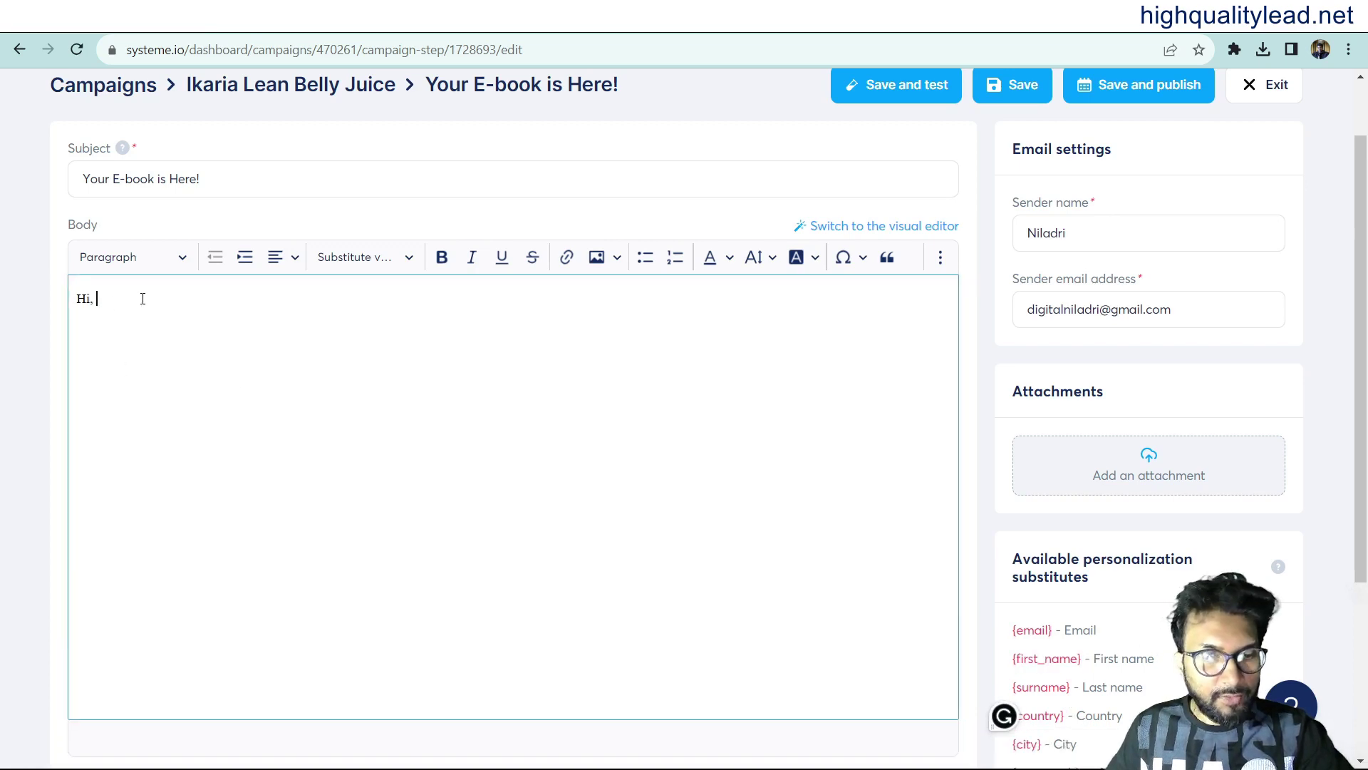
key(ctrl+v)
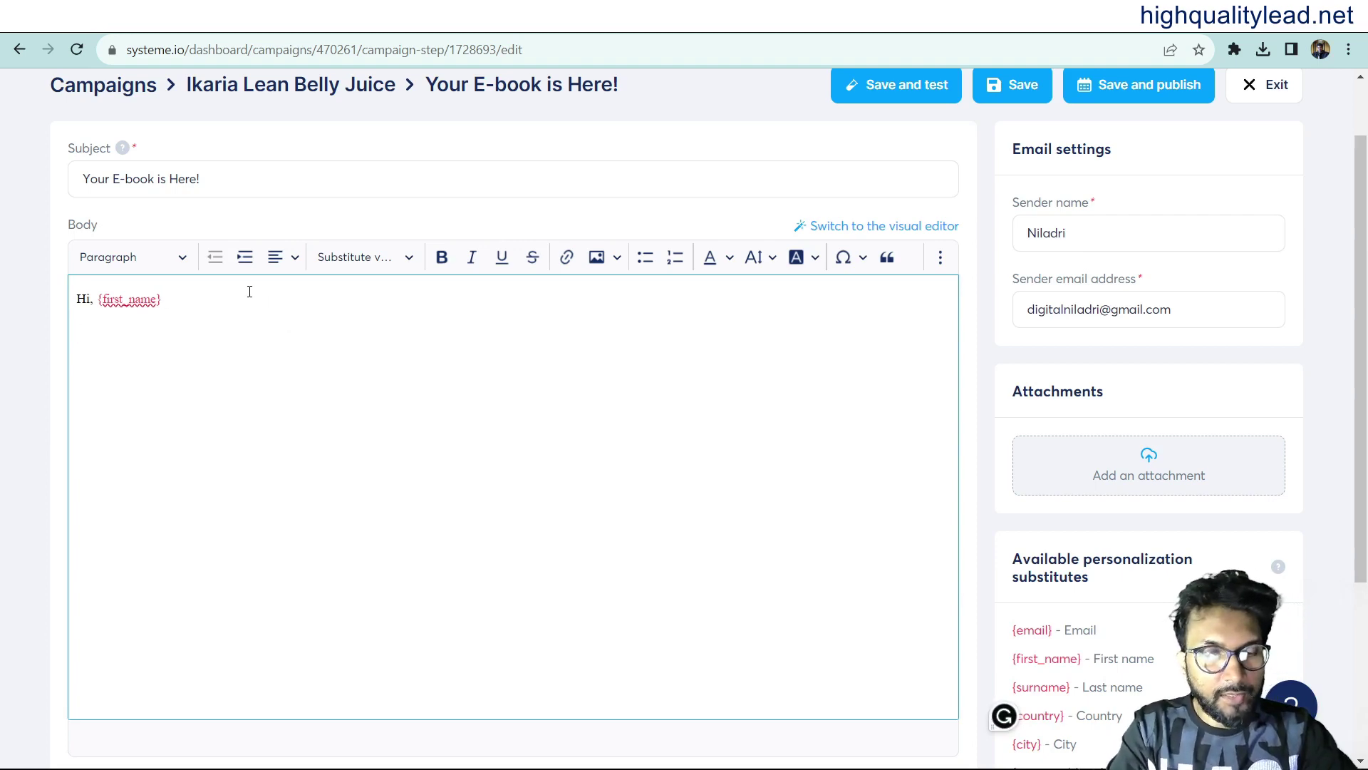
Add the line 'Please download your FREE e-book Here!' below the greeting.
text(Pl)
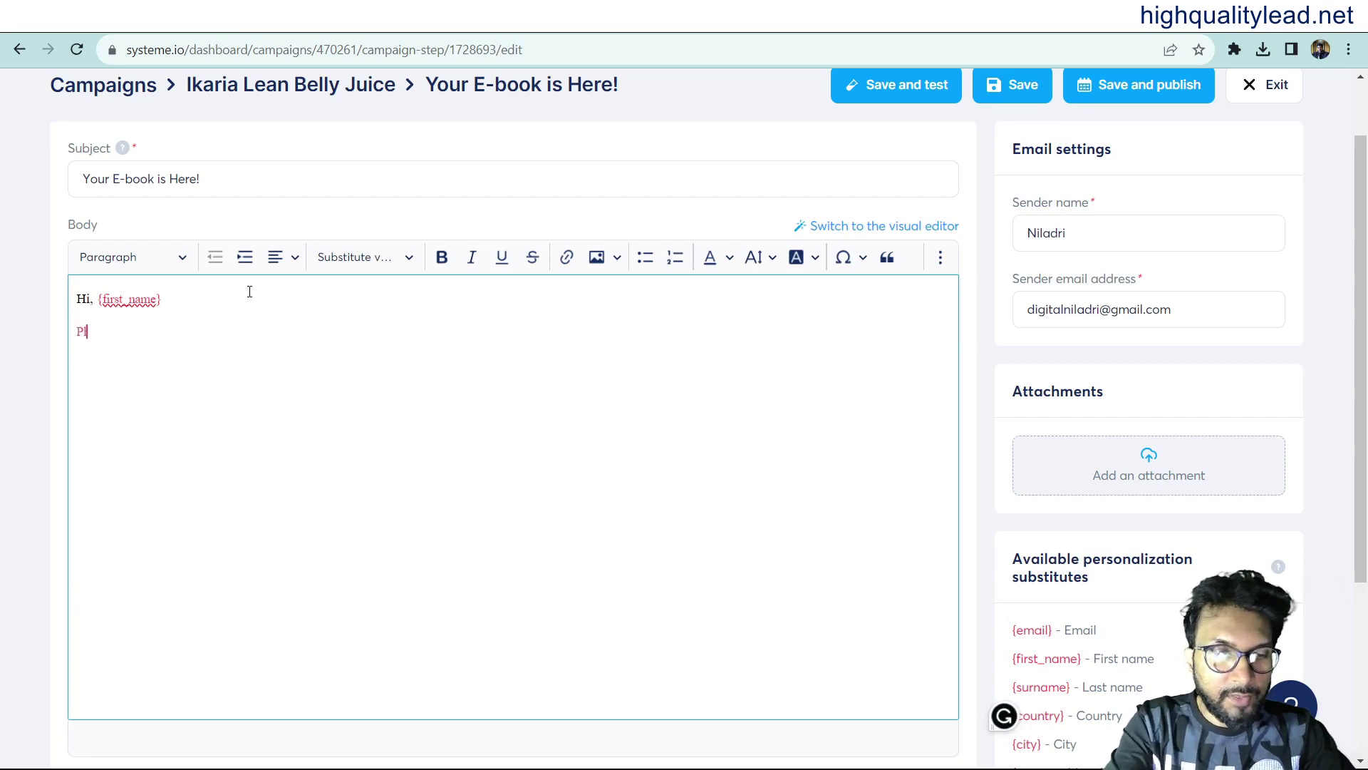
text(rade)
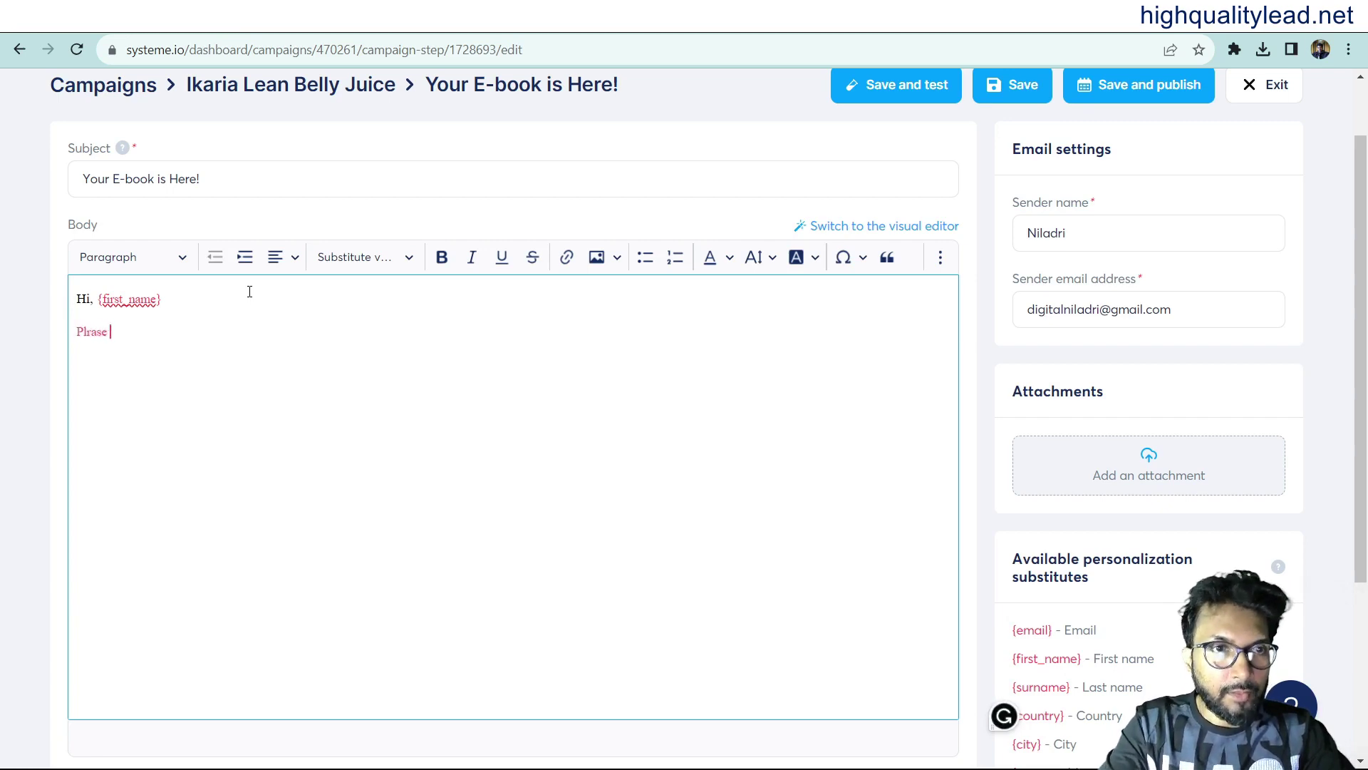
key(BackSpace)
key(BackSpace)
key(BackSpace)
key(BackSpace)
key(BackSpace)
key(BackSpace)
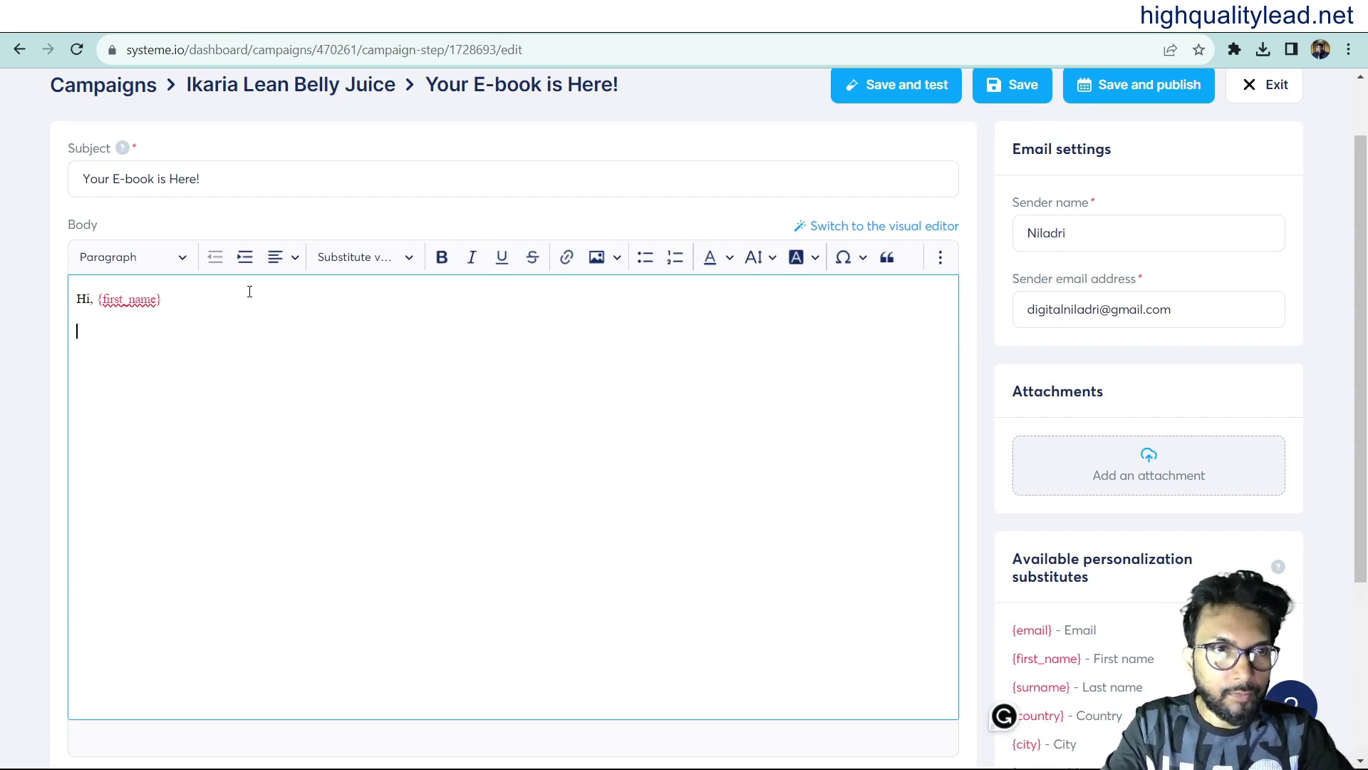
text(Plea)
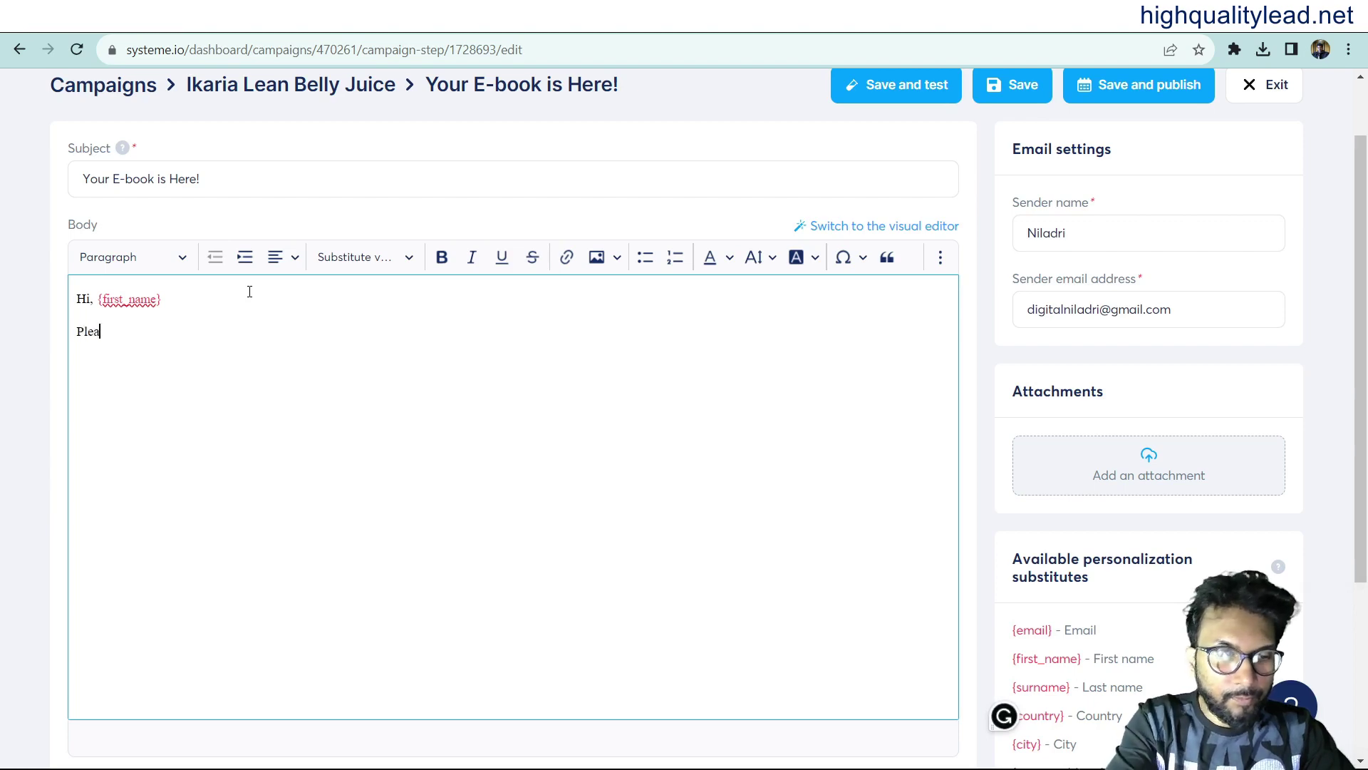
text(se down)
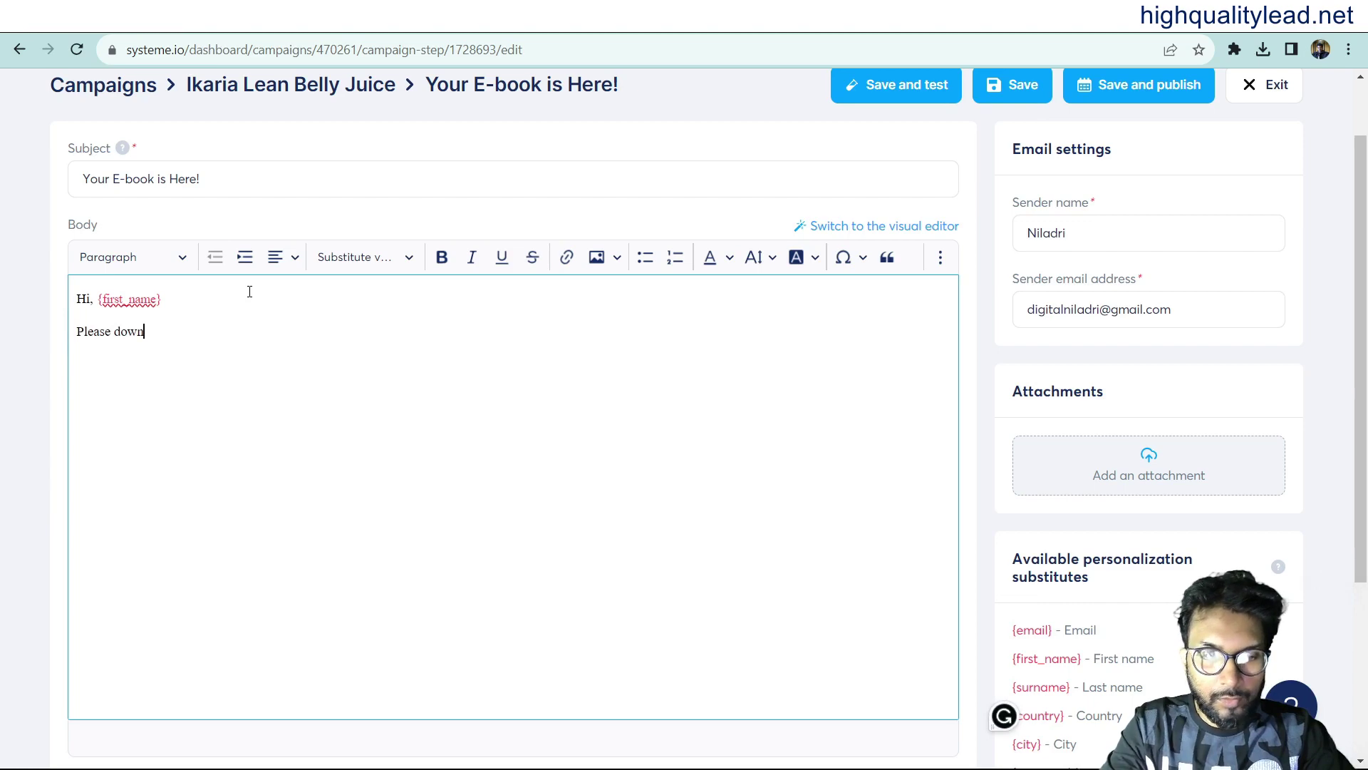
text(load )
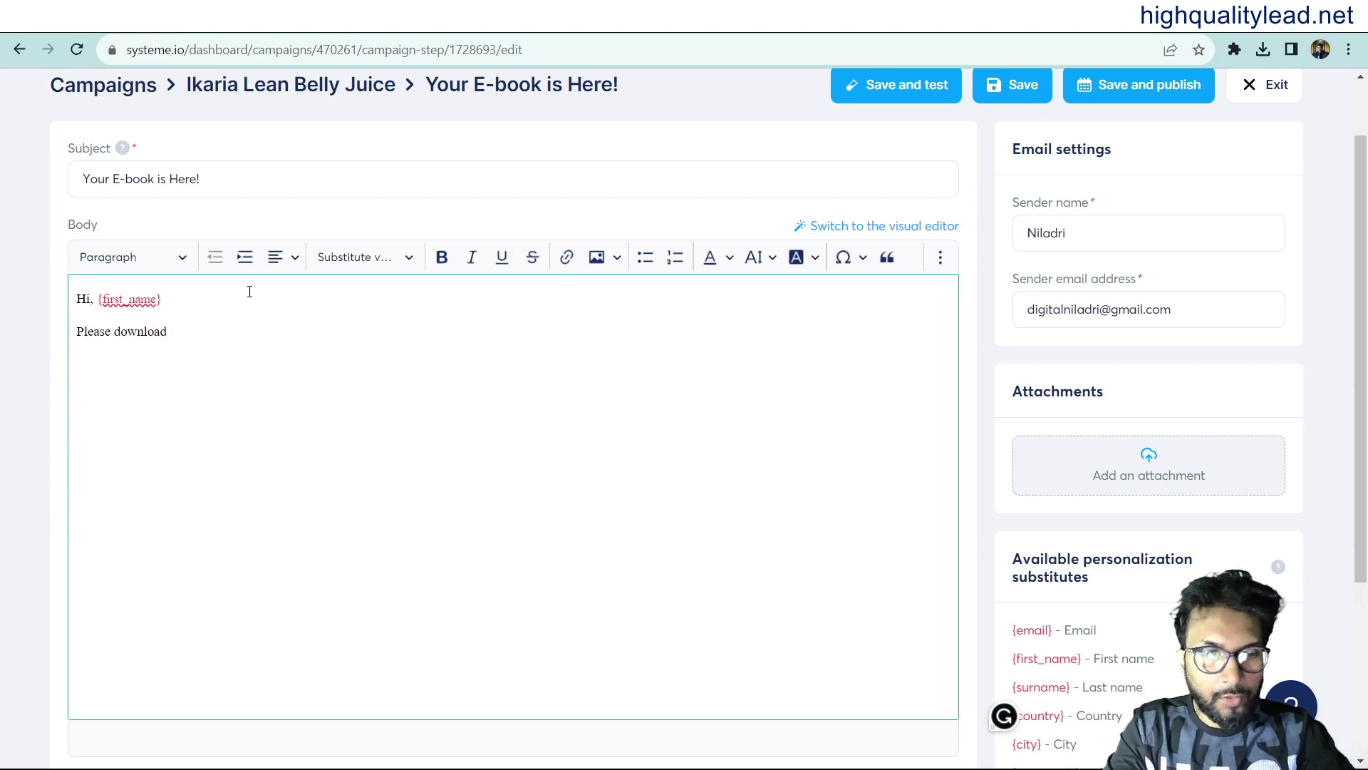
text(your)
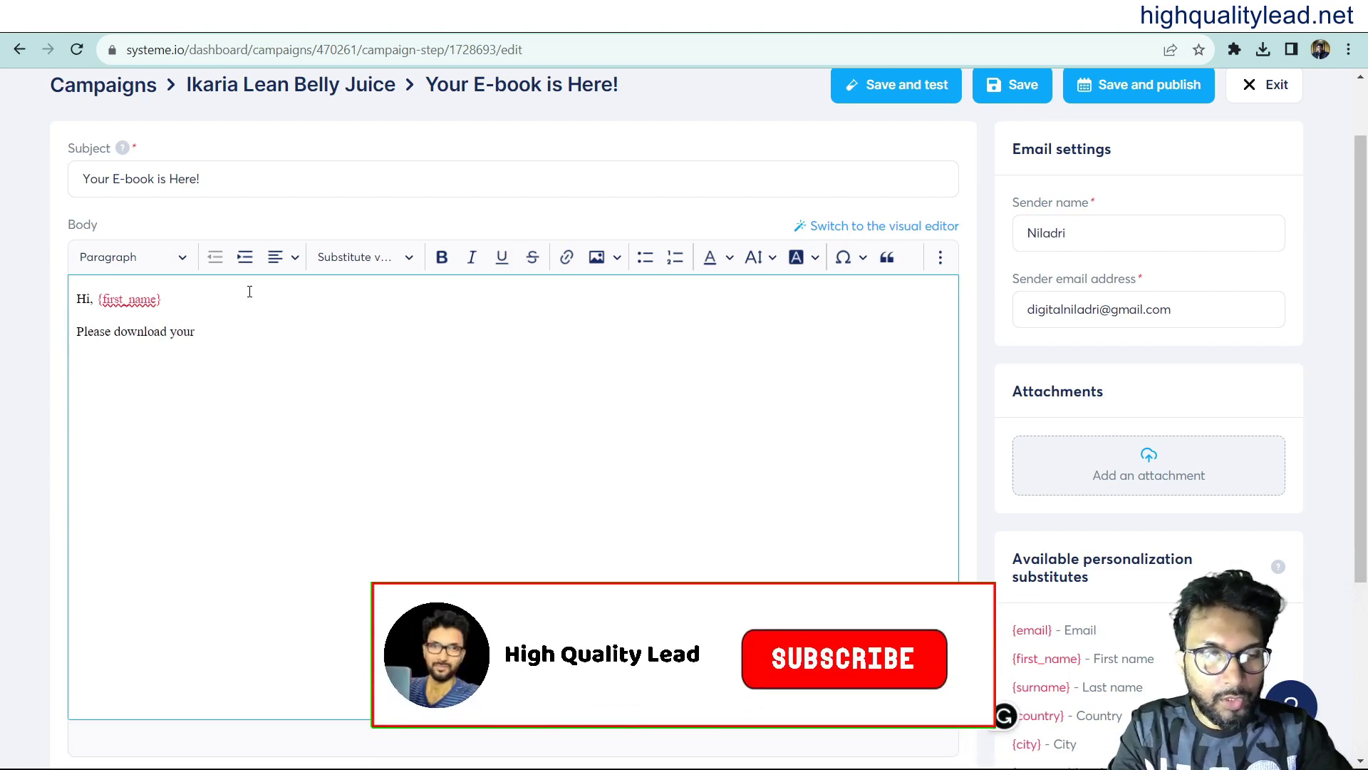
text( FE)
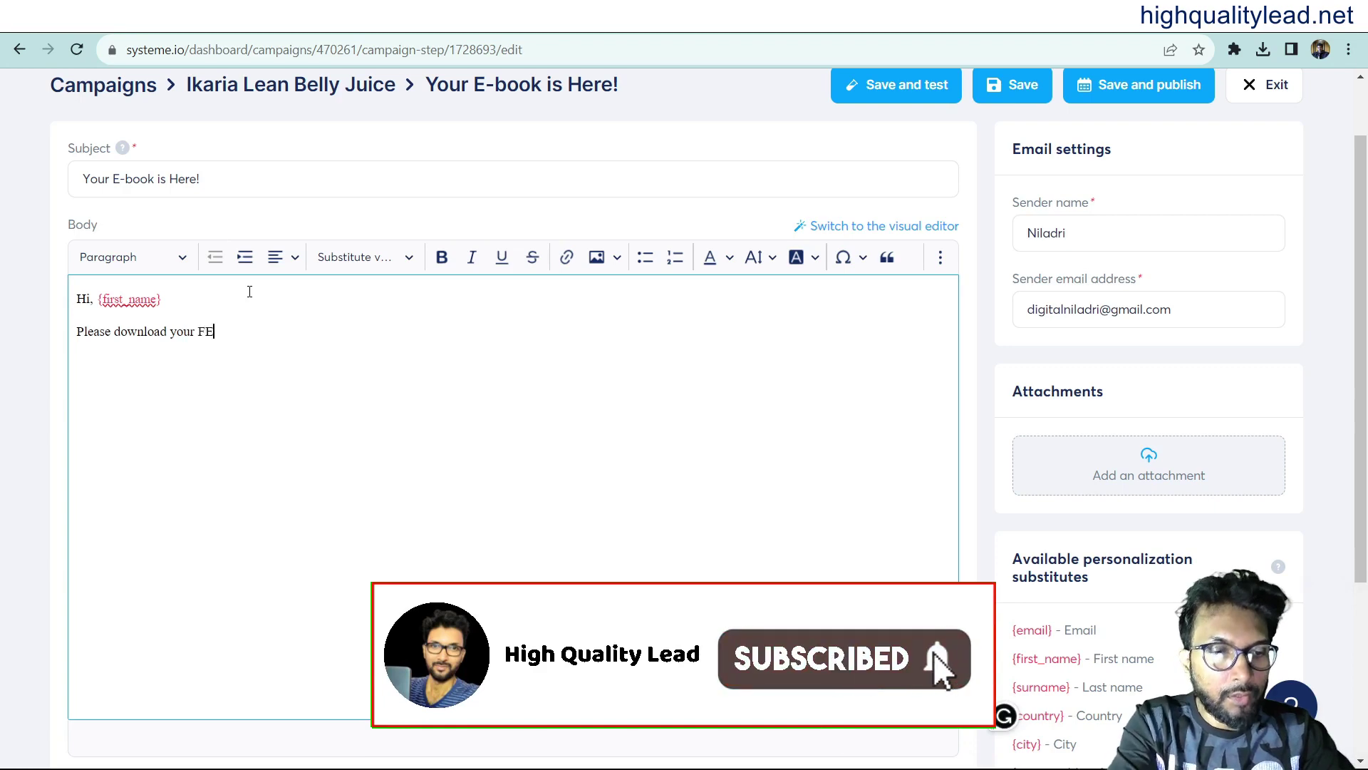
key(BackSpace)
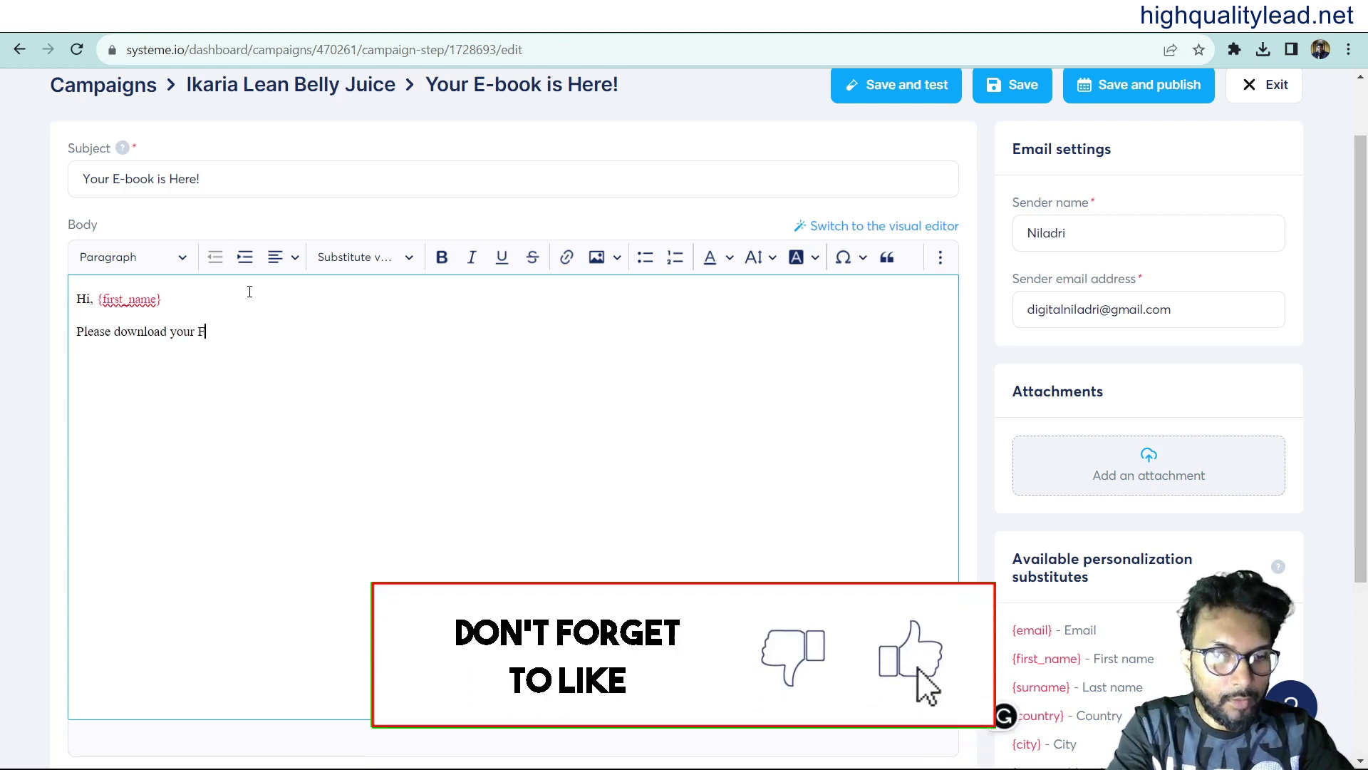
text(REE )
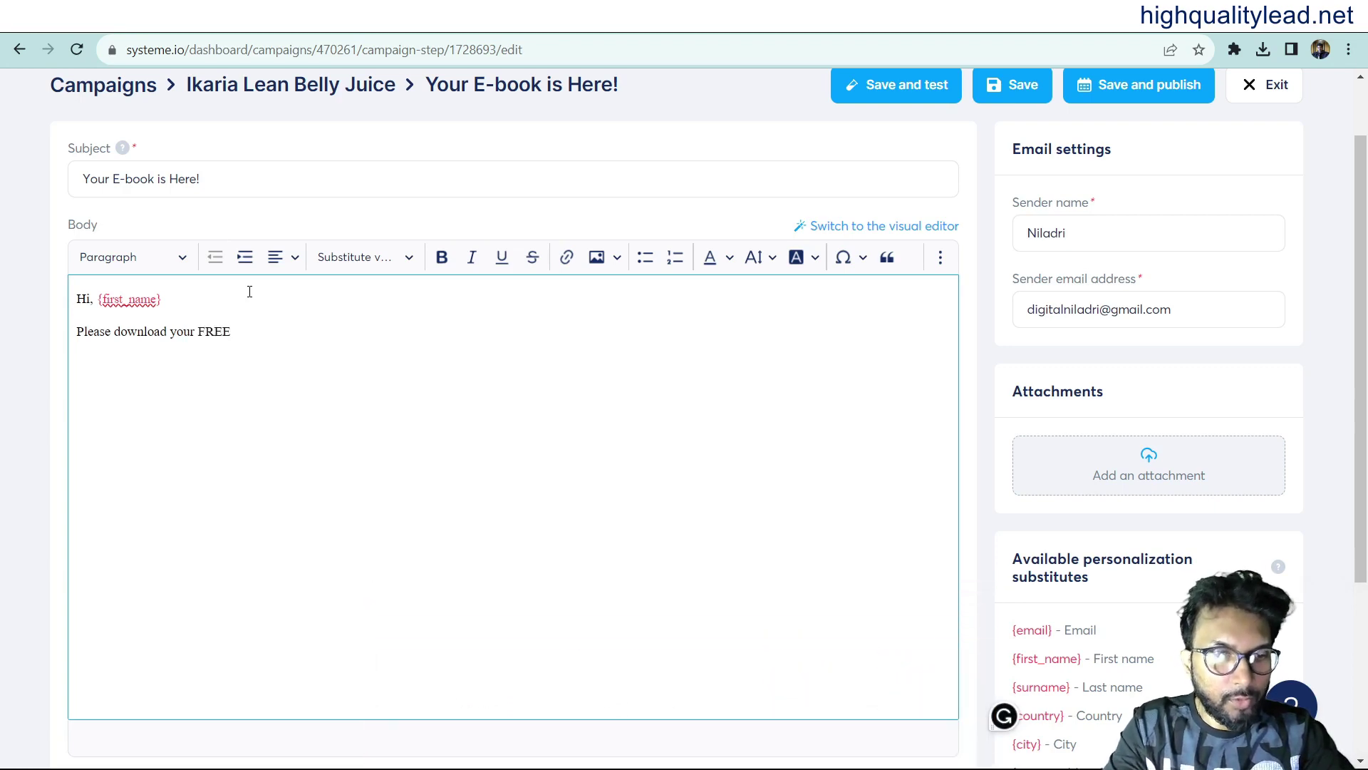
text(e-b)
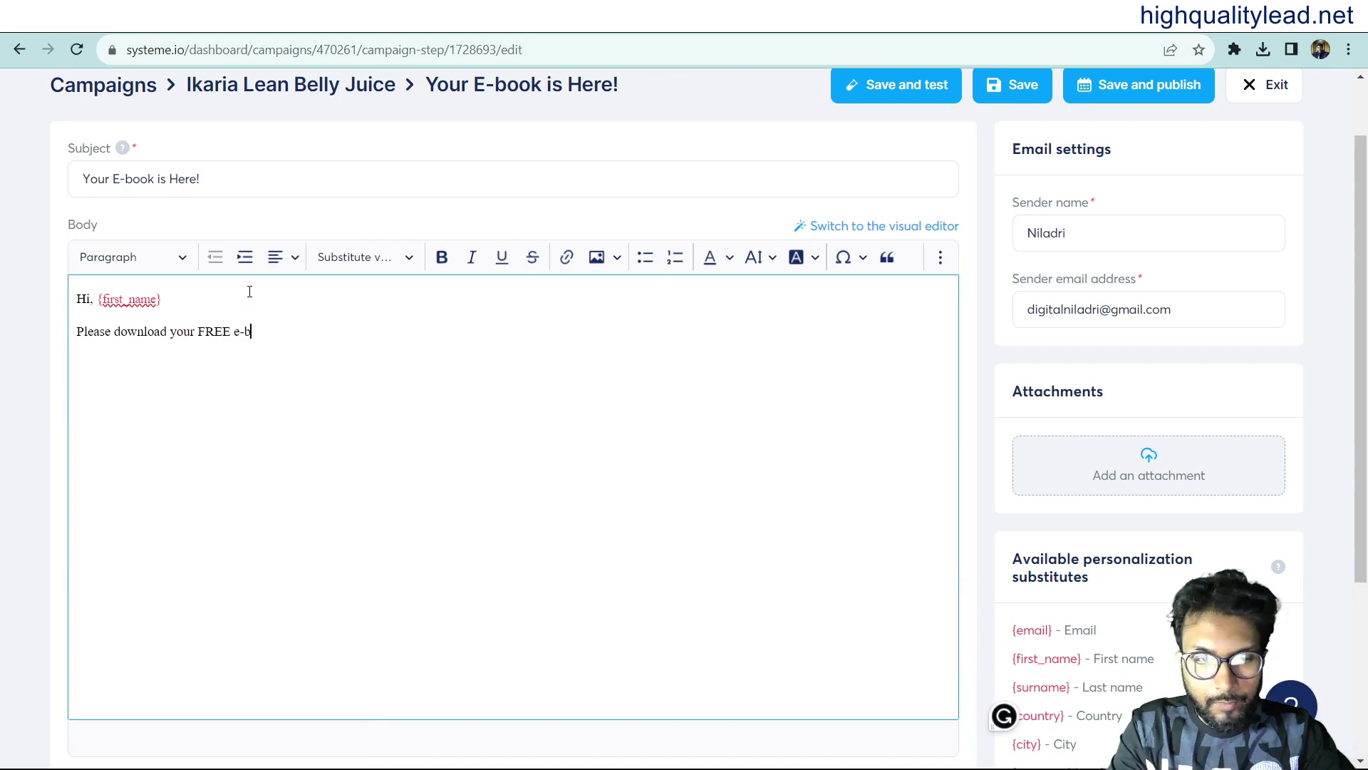
text(ook Here!)
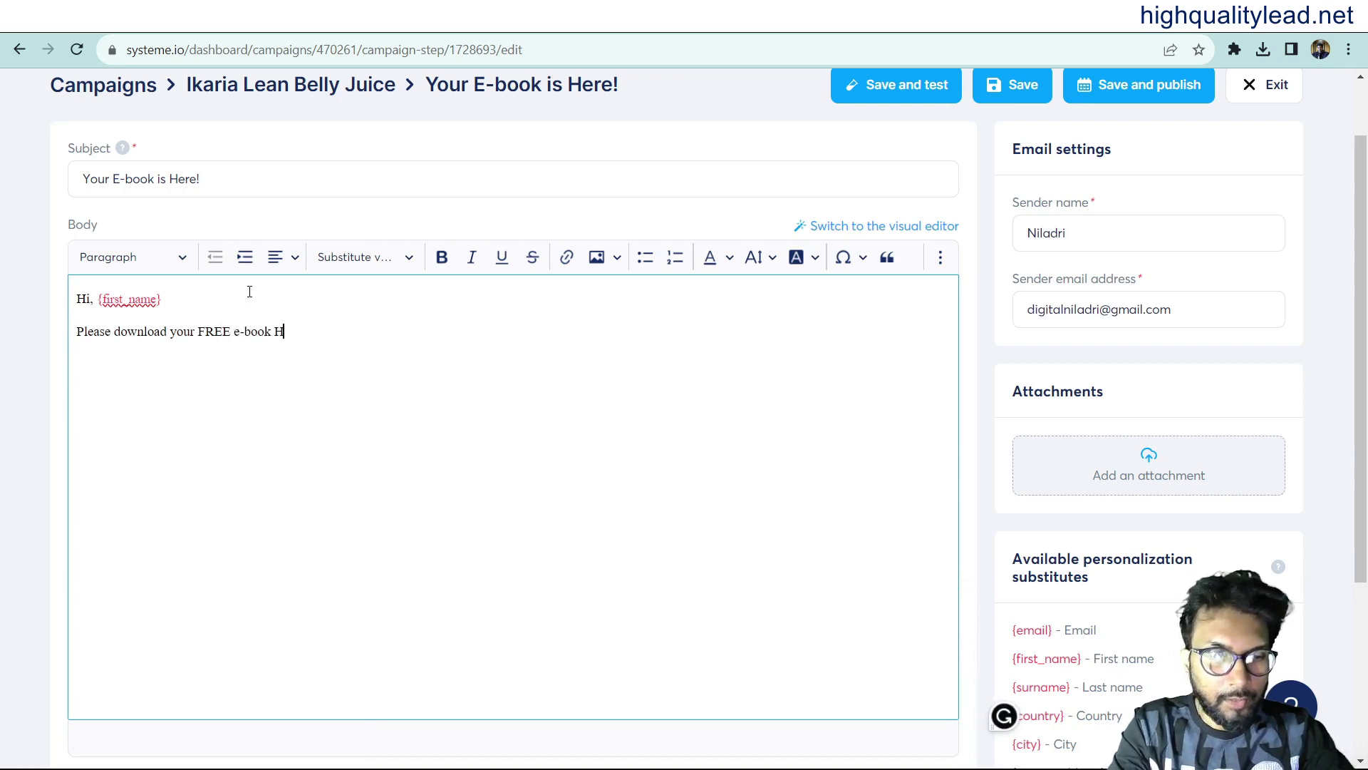
key(Return)
key(Return)
click(155, 367)
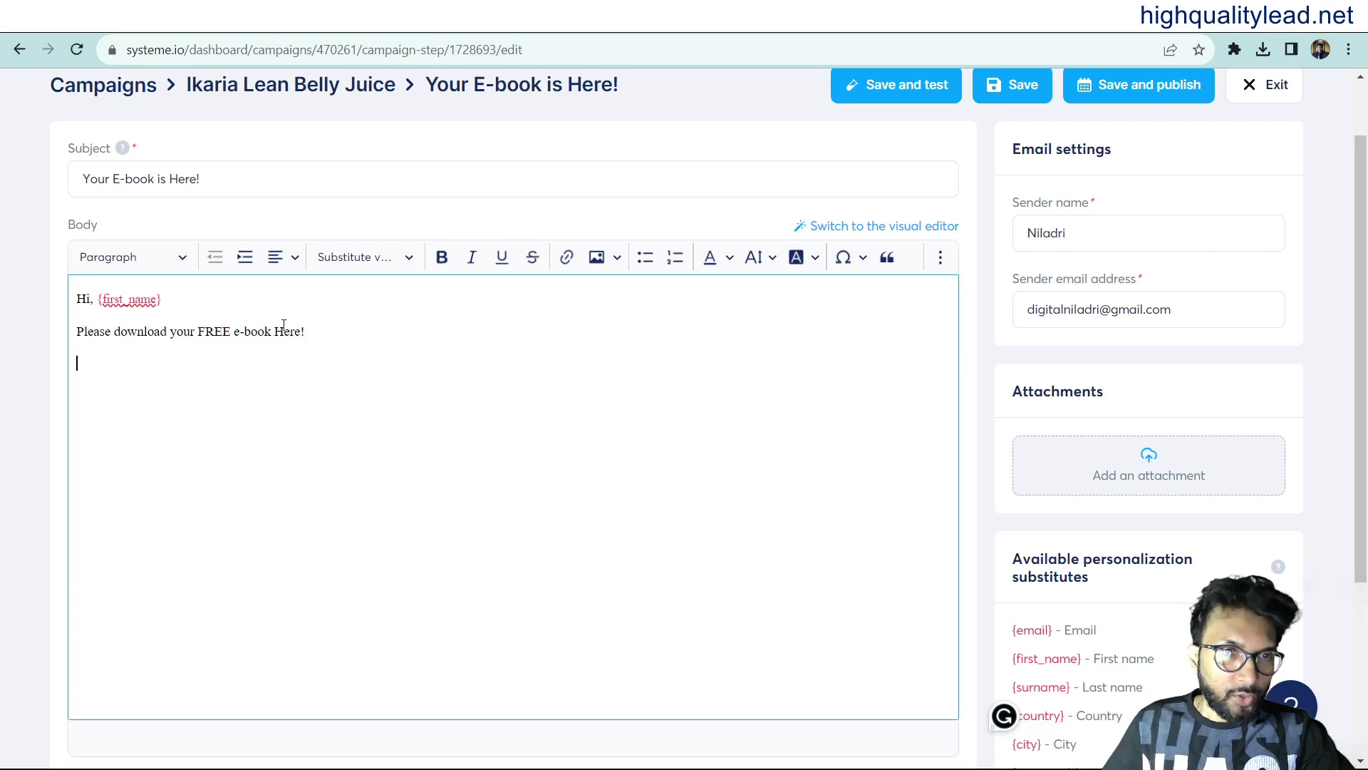
drag(274, 332, 308, 332)
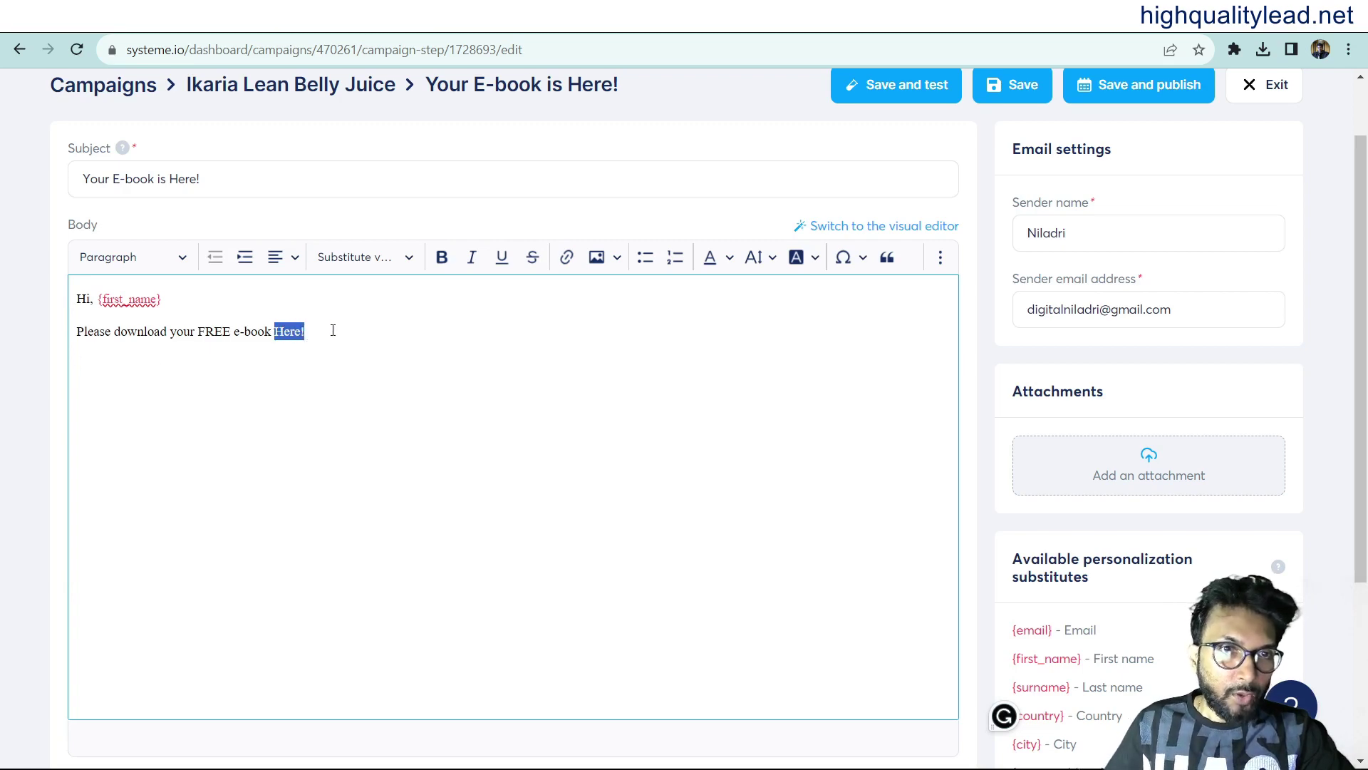
click(345, 351)
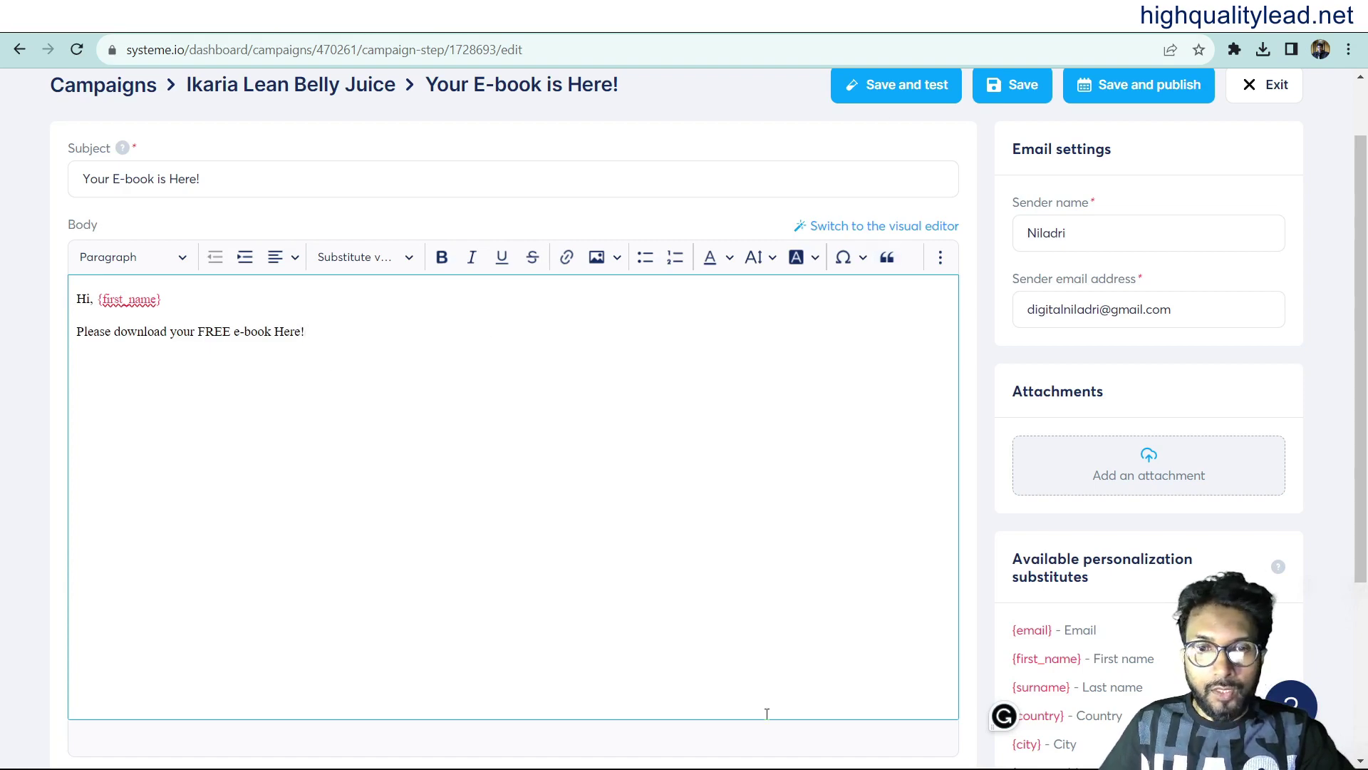
click(666, 748)
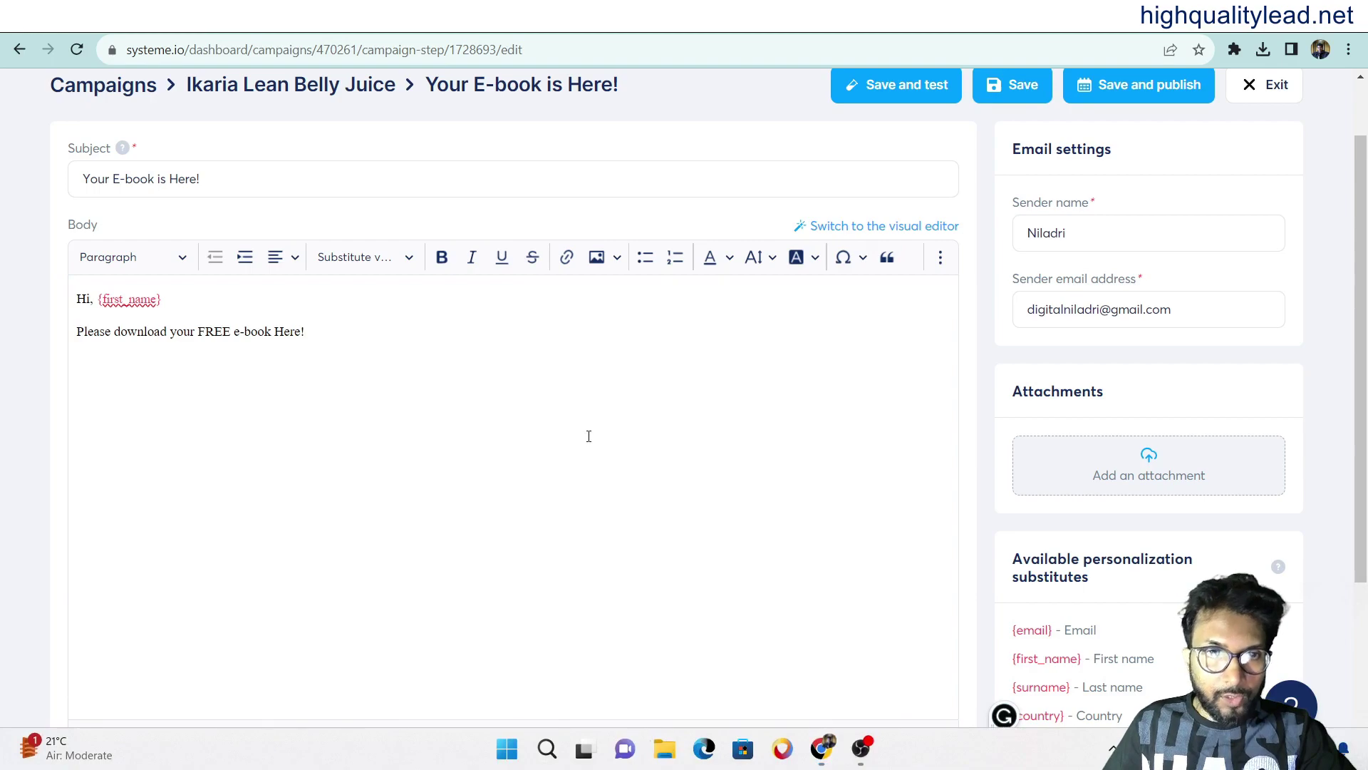
Locate the 'lose belly fat' file in Downloads > BellyFatFree (1) > BellyFatFree.
click(101, 310)
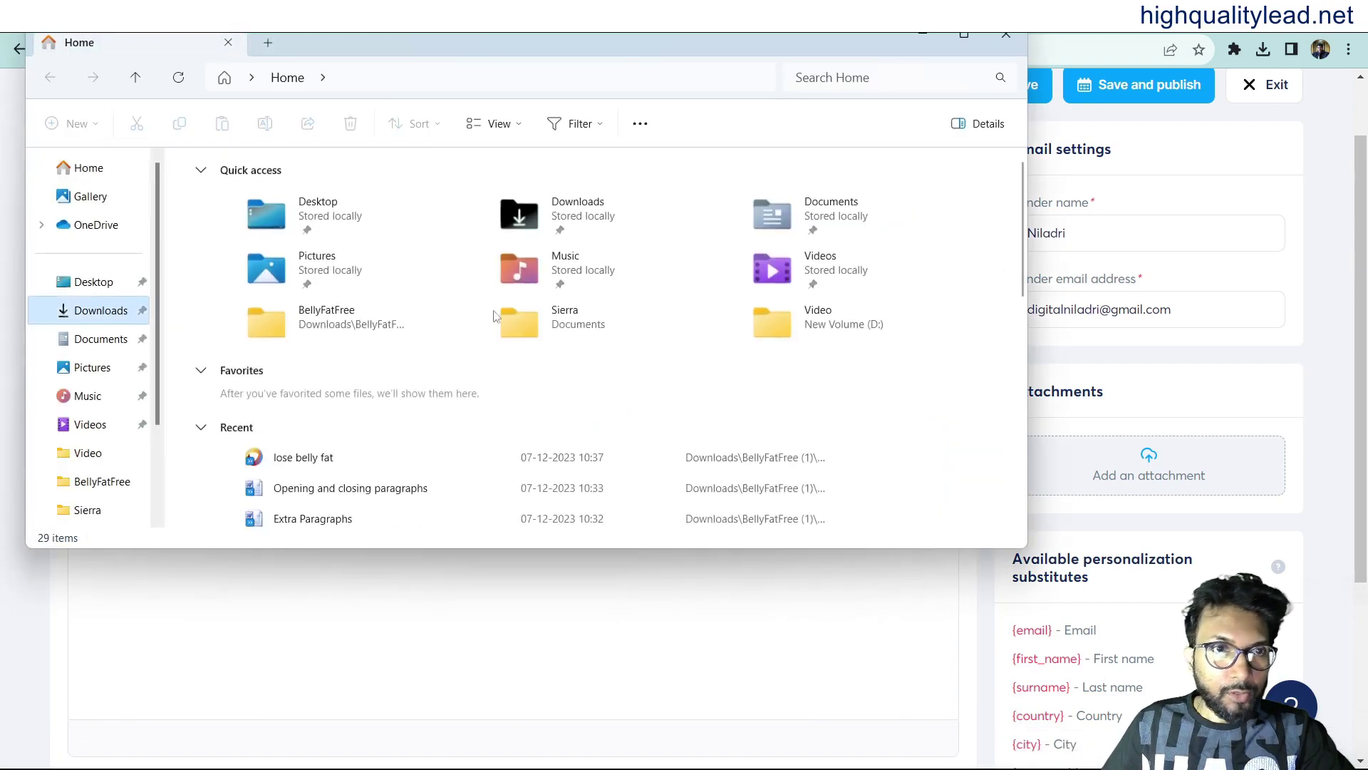
scroll(718, 349, down, 5)
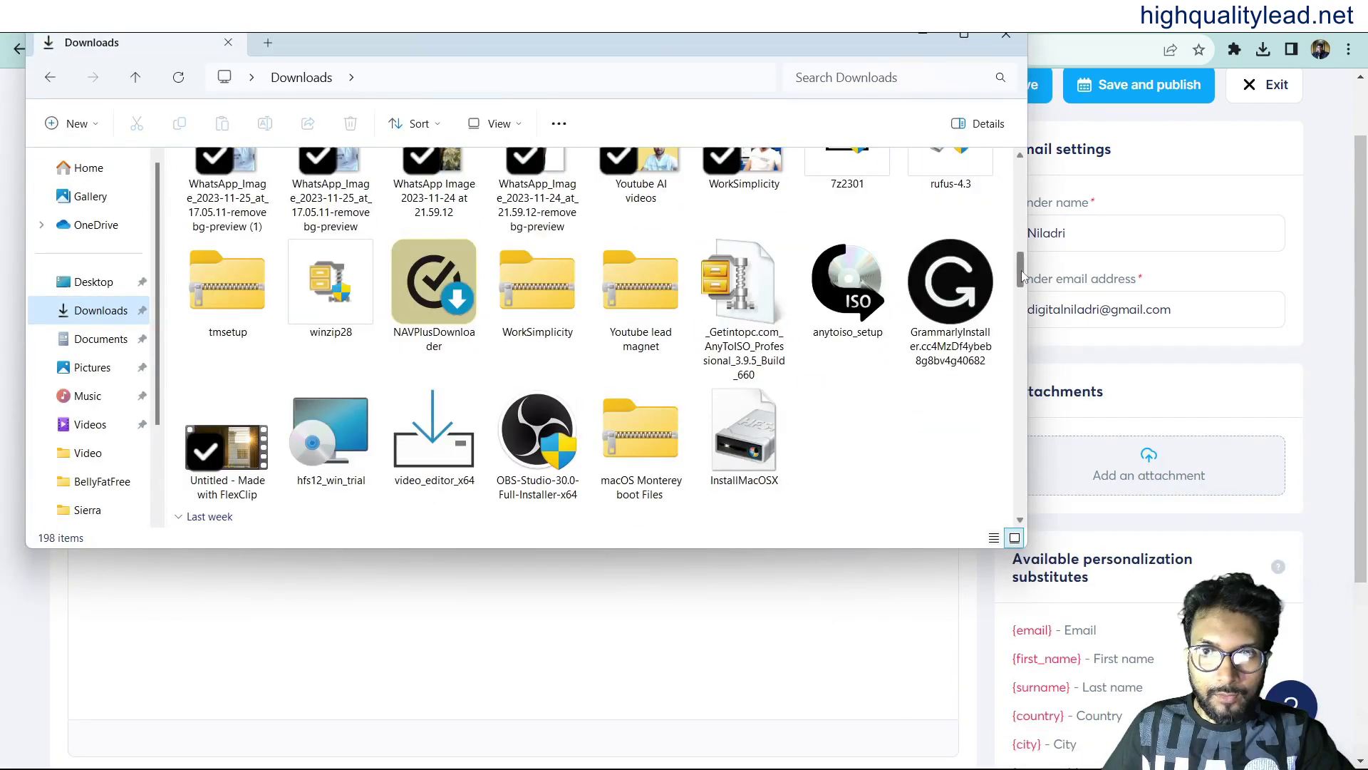
drag(1020, 268, 1021, 492)
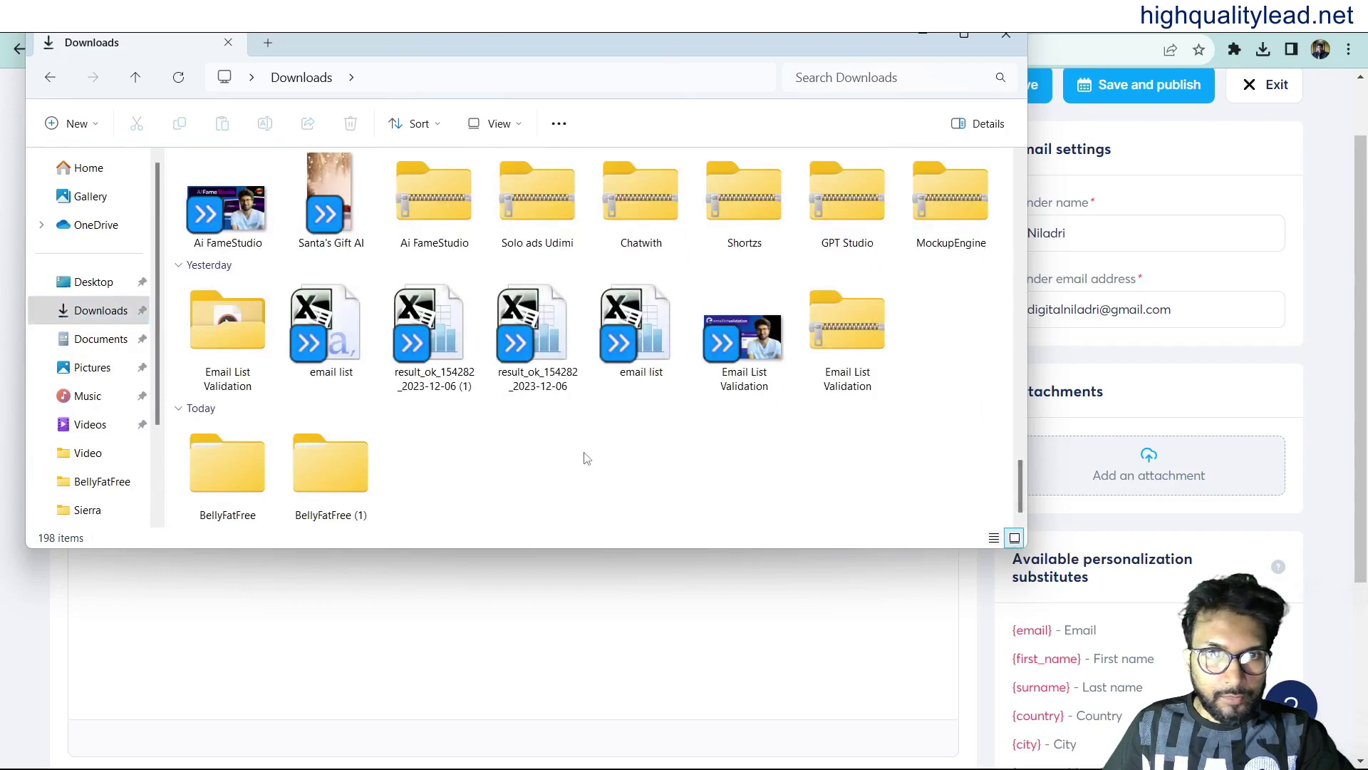
double_click(324, 481)
double_click(230, 212)
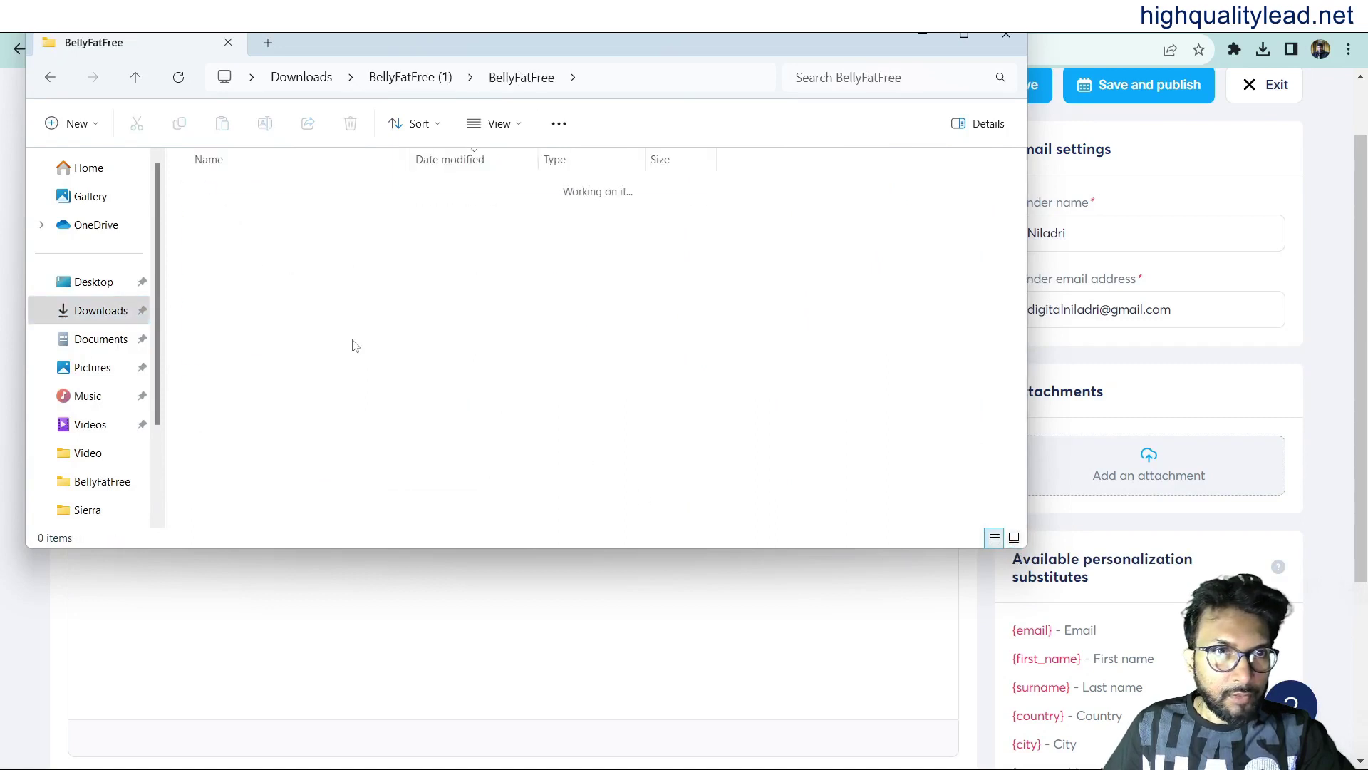
click(203, 214)
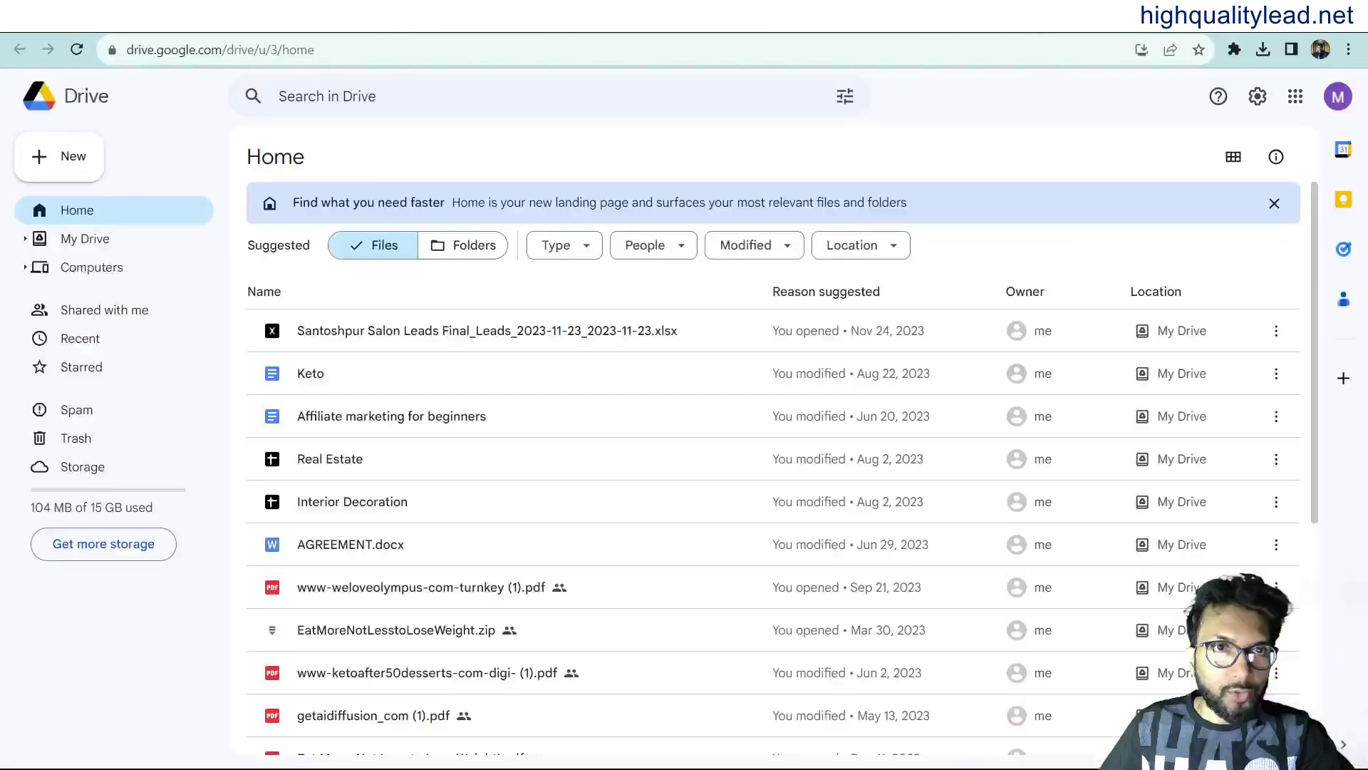
Upload 'lose belly fat.pdf' from the BellyFatFree folder to My Drive in Google Drive.
click(87, 241)
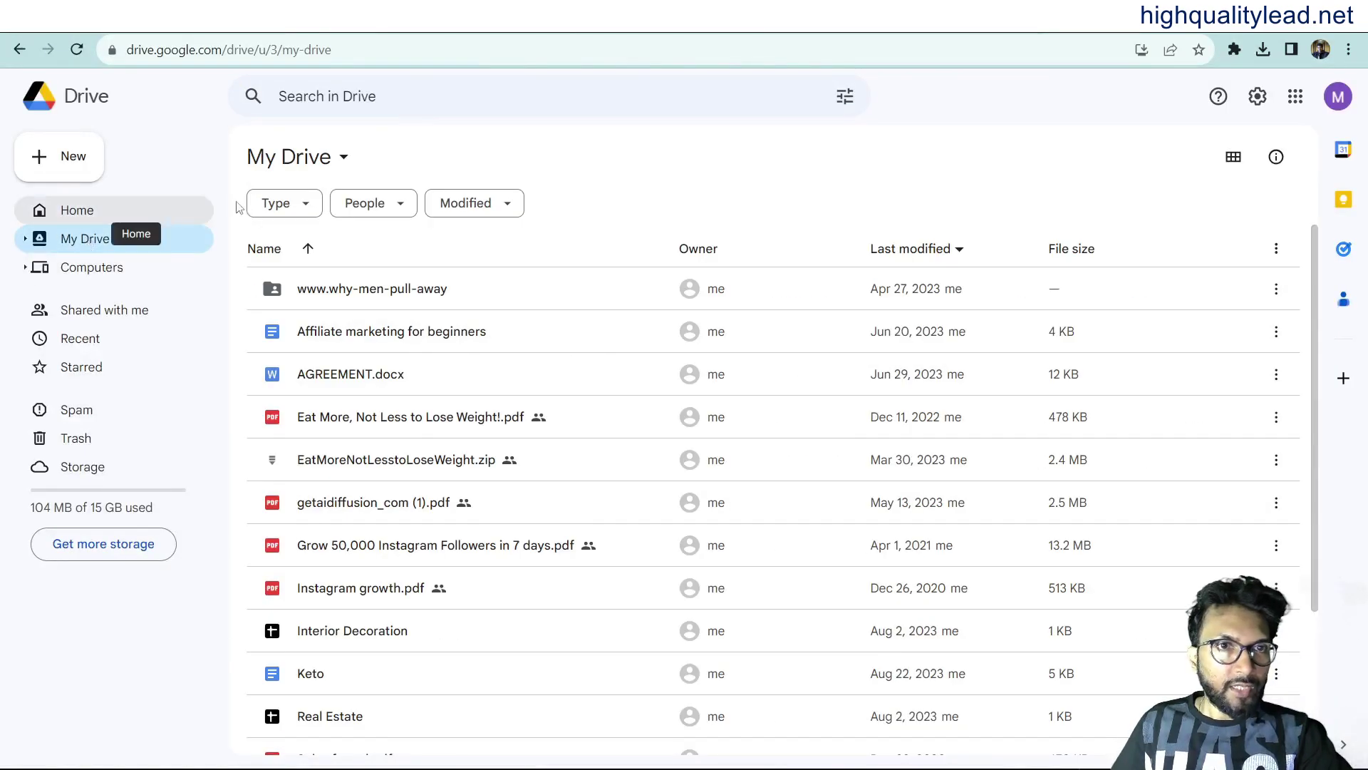
click(347, 166)
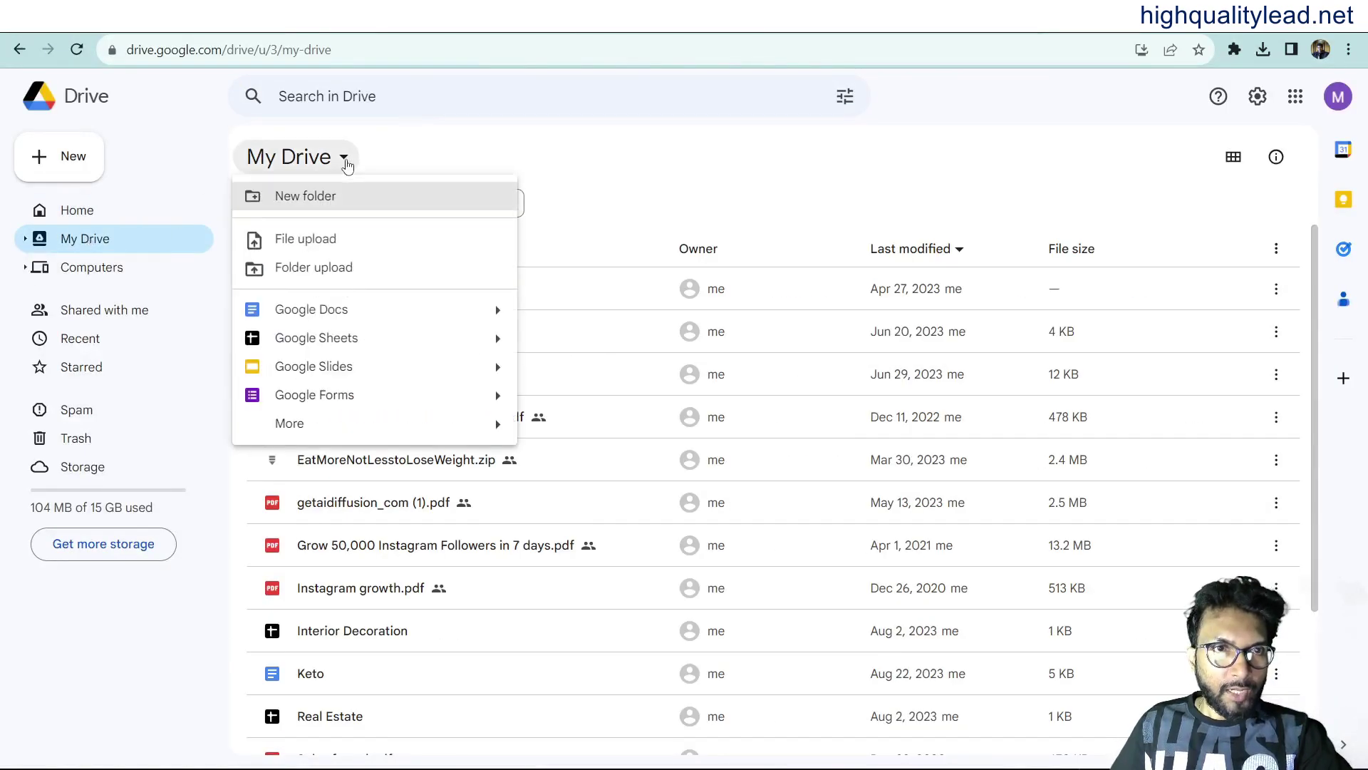
click(300, 238)
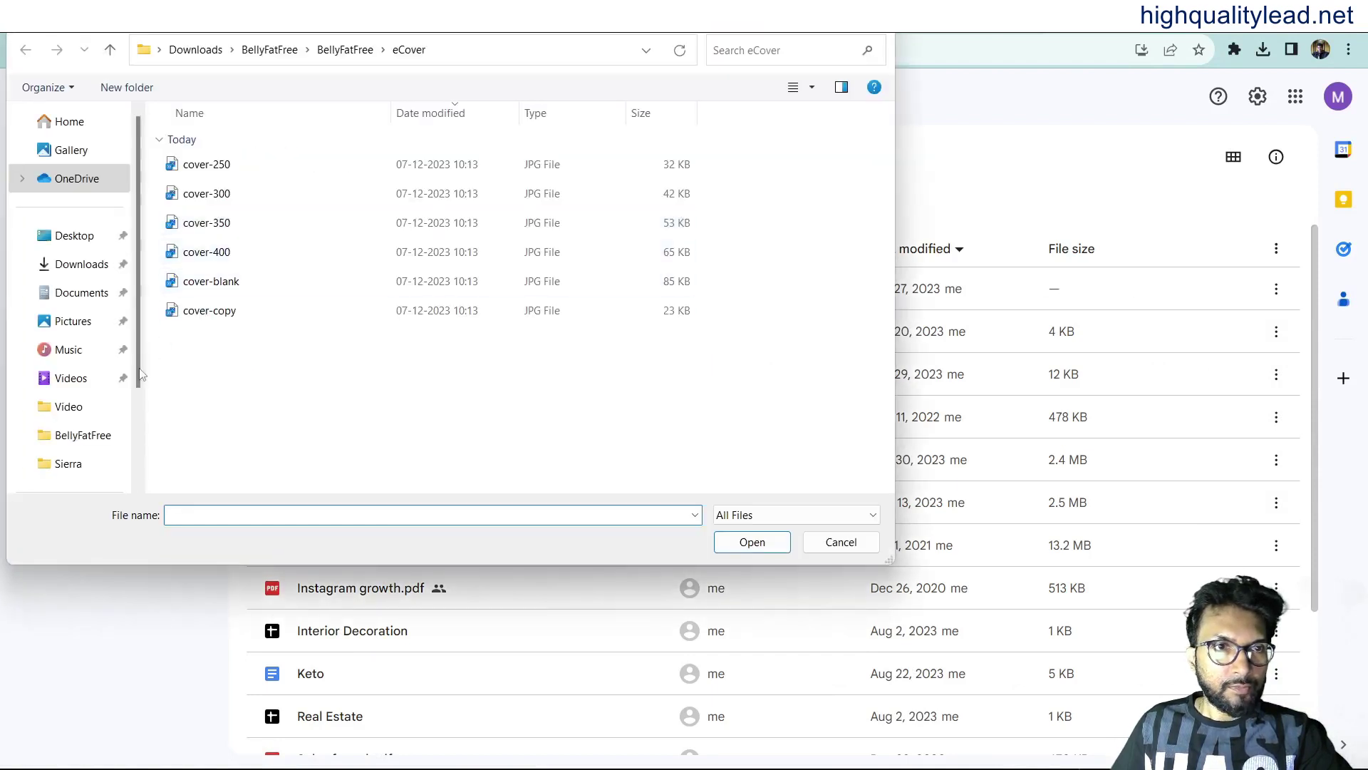
click(80, 268)
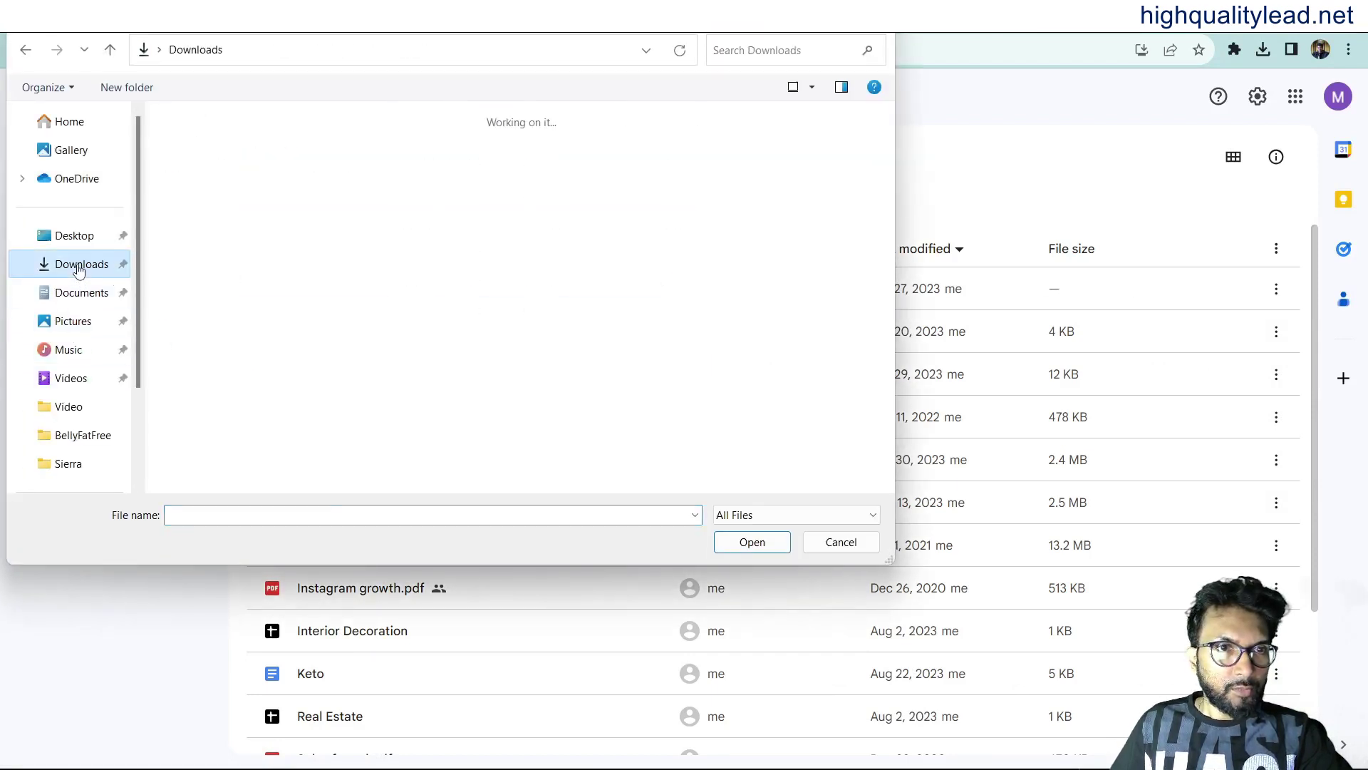
double_click(225, 182)
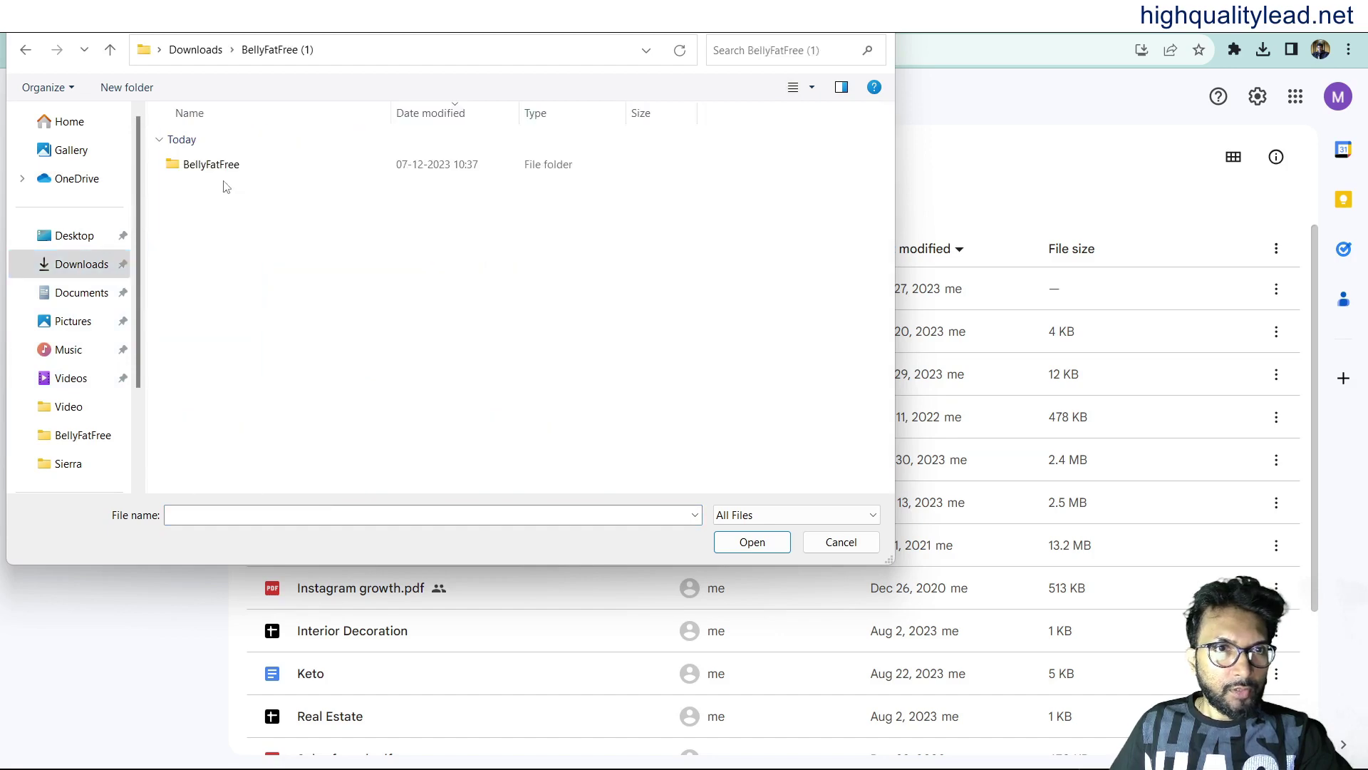
double_click(223, 181)
click(209, 165)
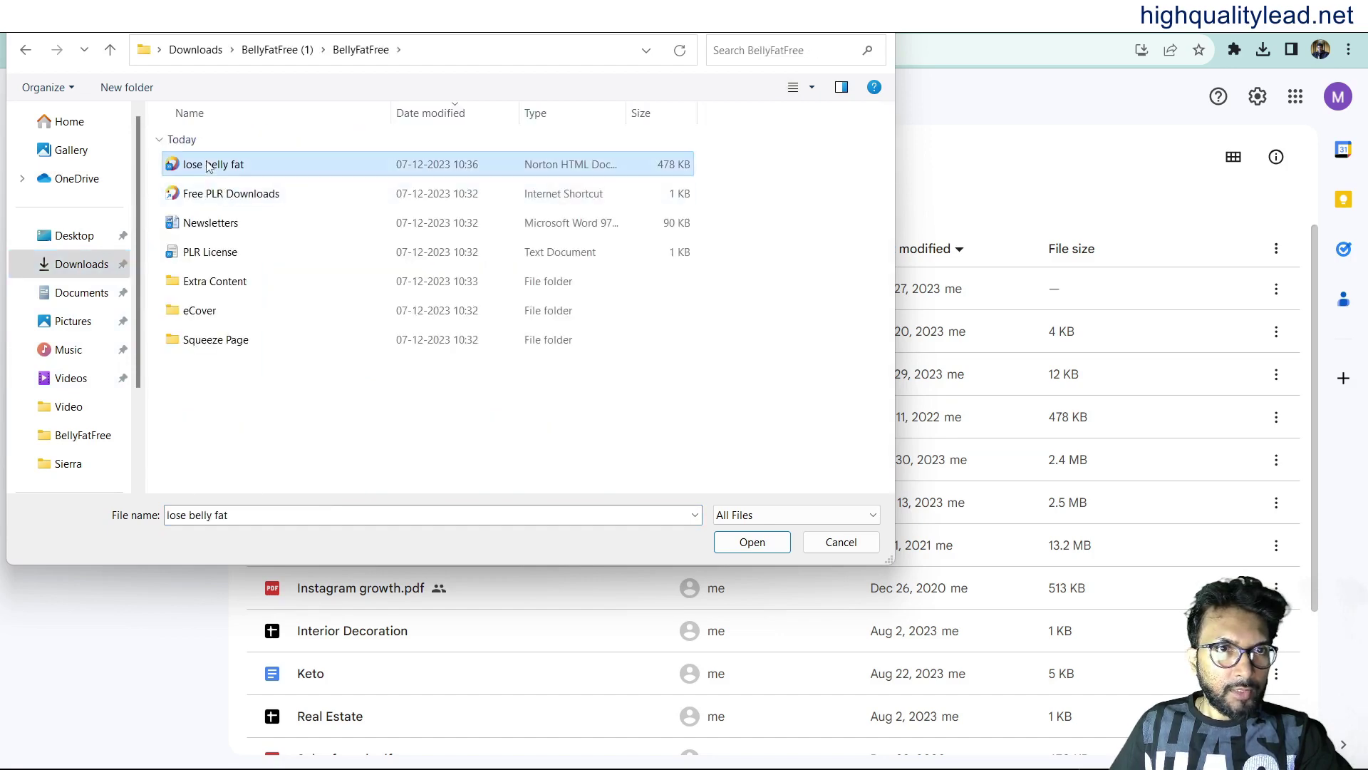
click(748, 543)
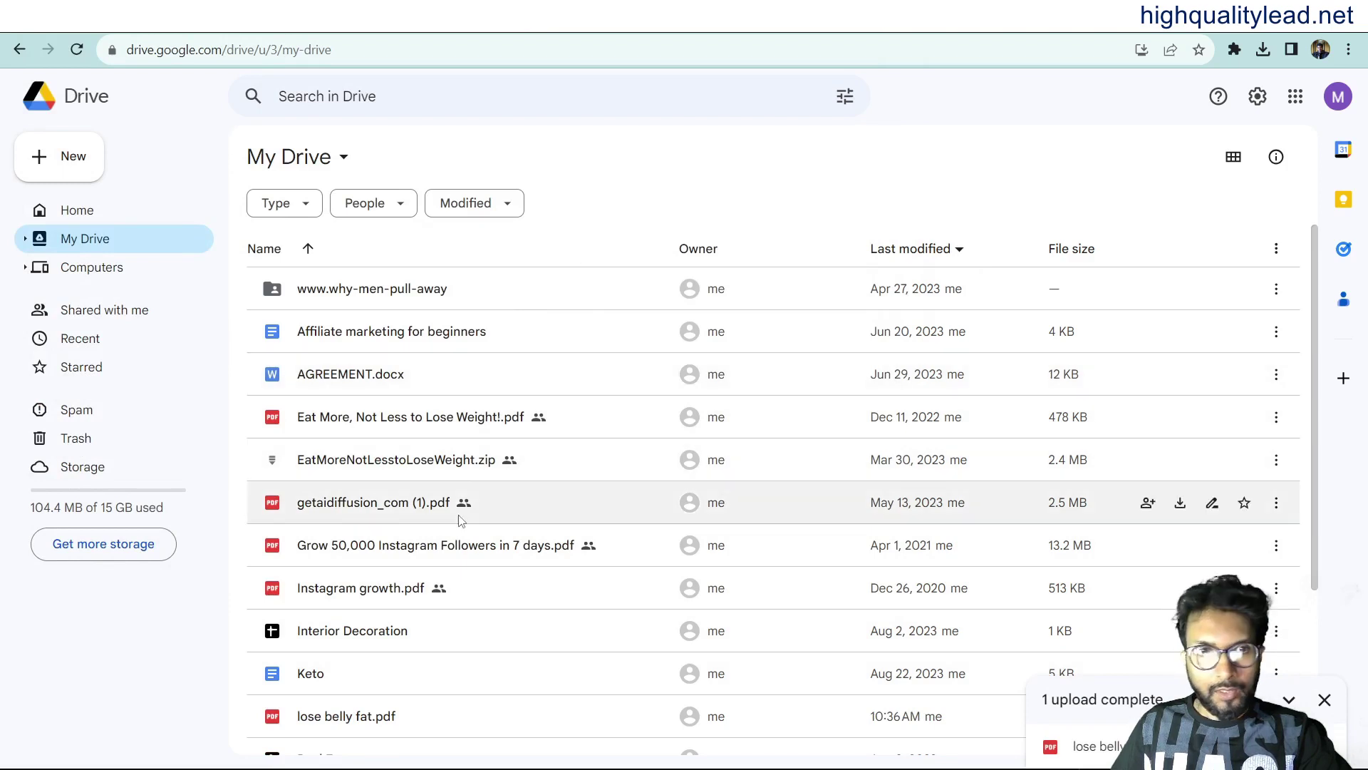
scroll(489, 475, down, 3)
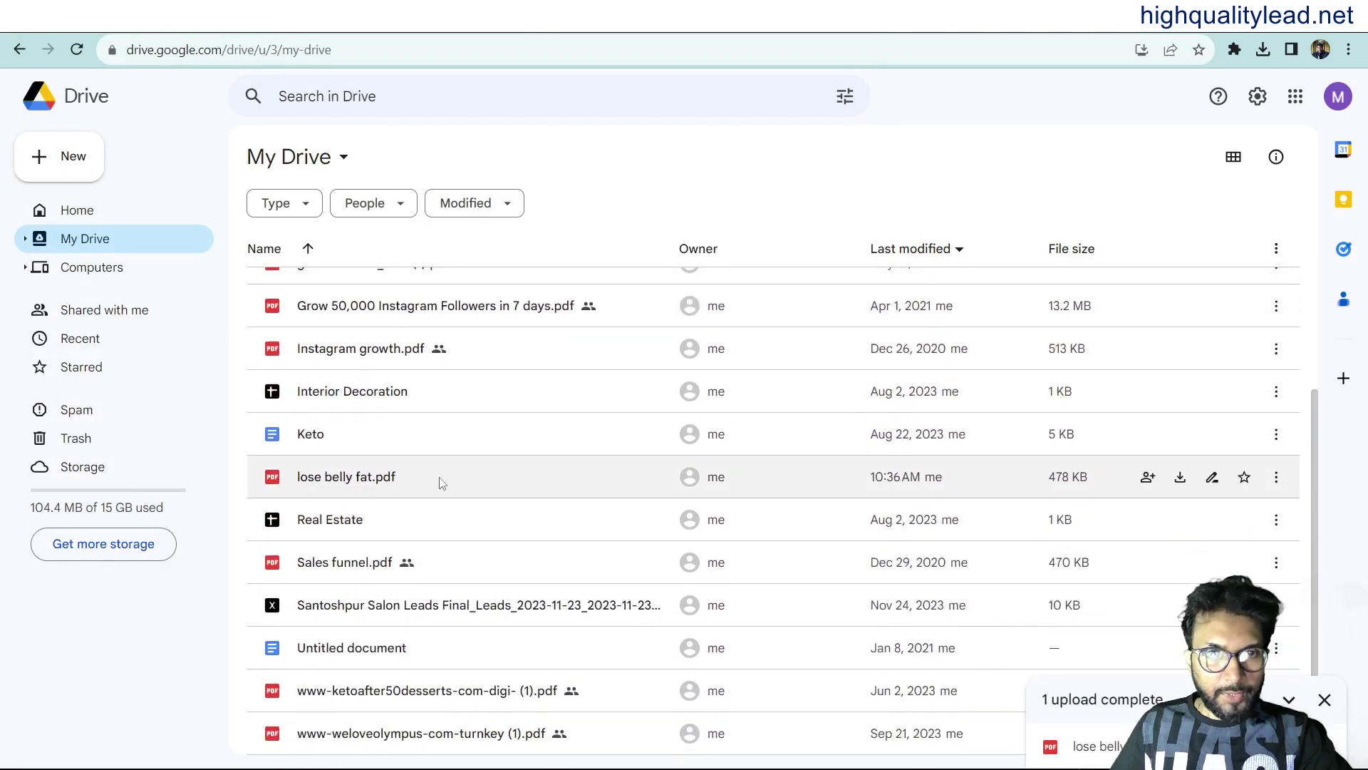
right_click(322, 484)
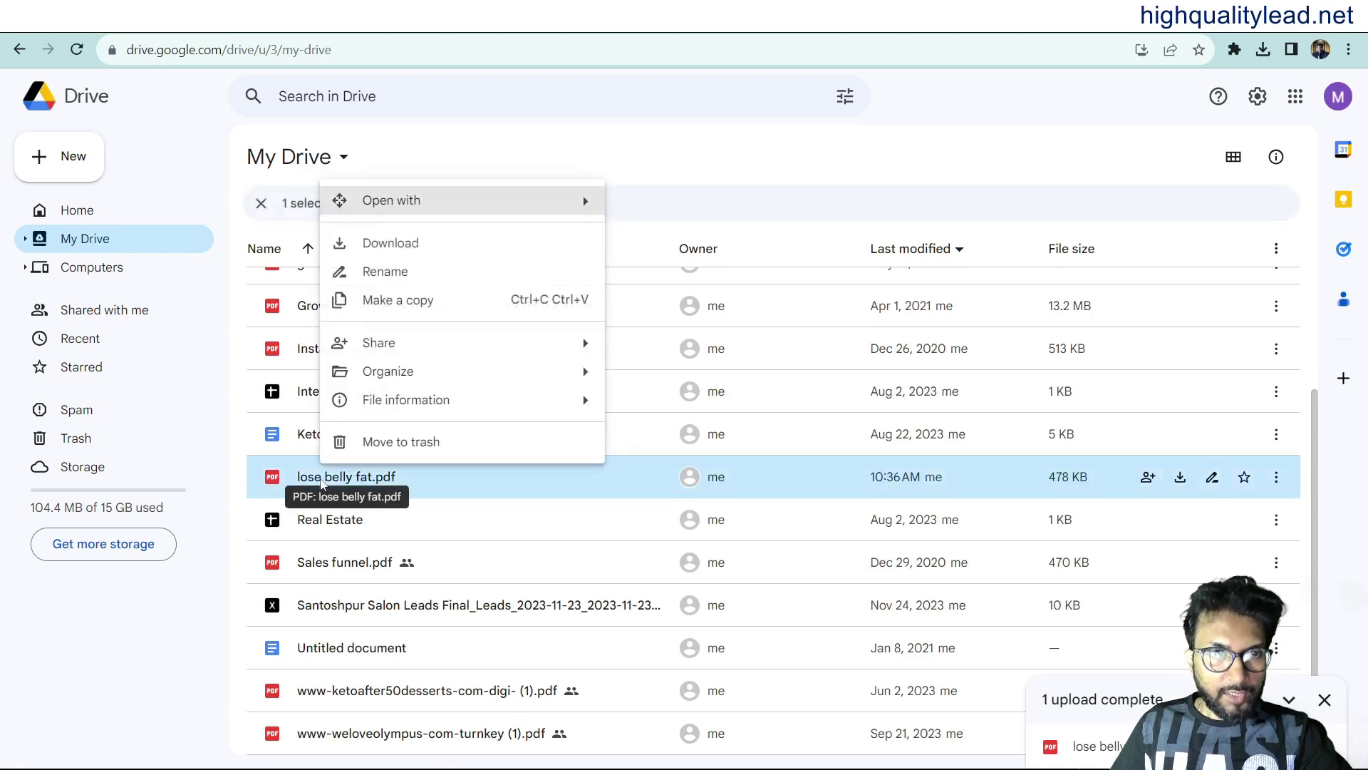
Share 'lose belly fat.pdf' so anyone with the link can view it, and copy the link.
mouse_move(434, 352)
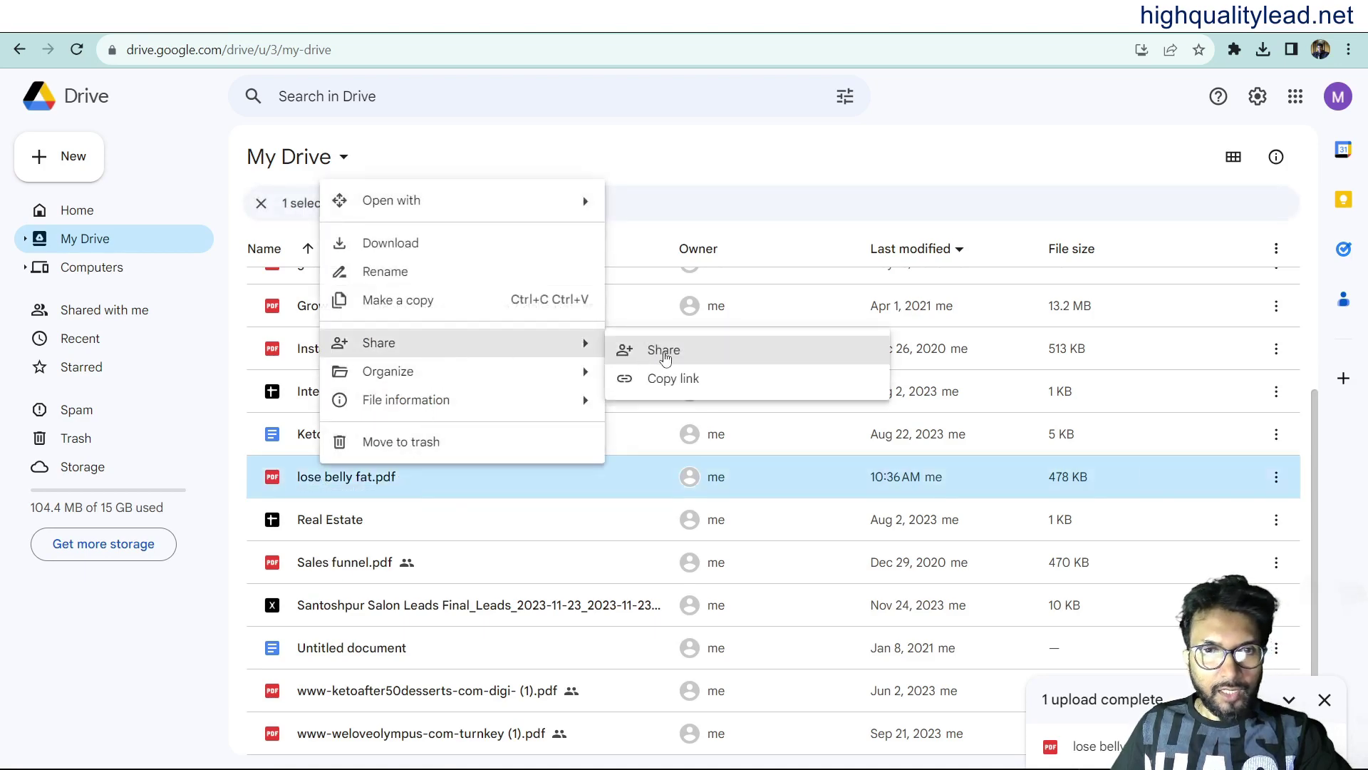
click(670, 355)
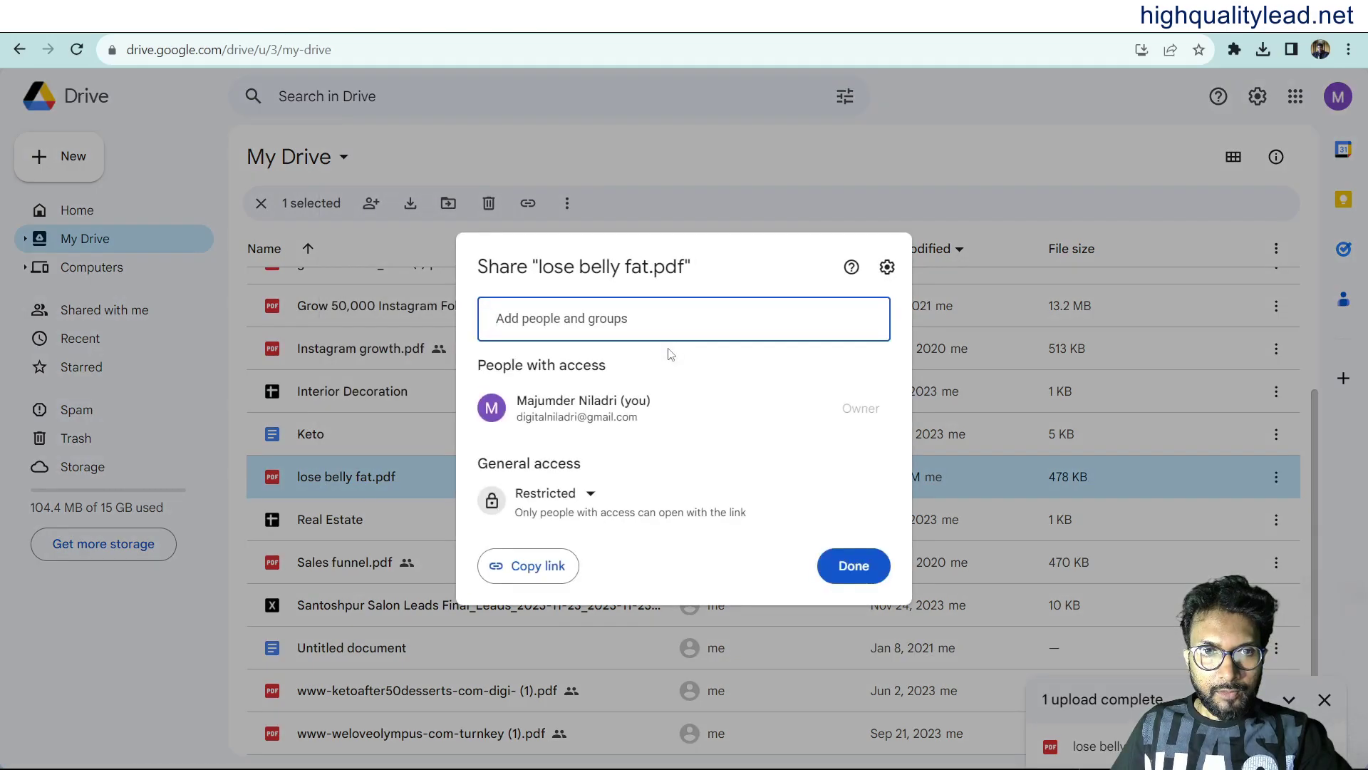
click(586, 506)
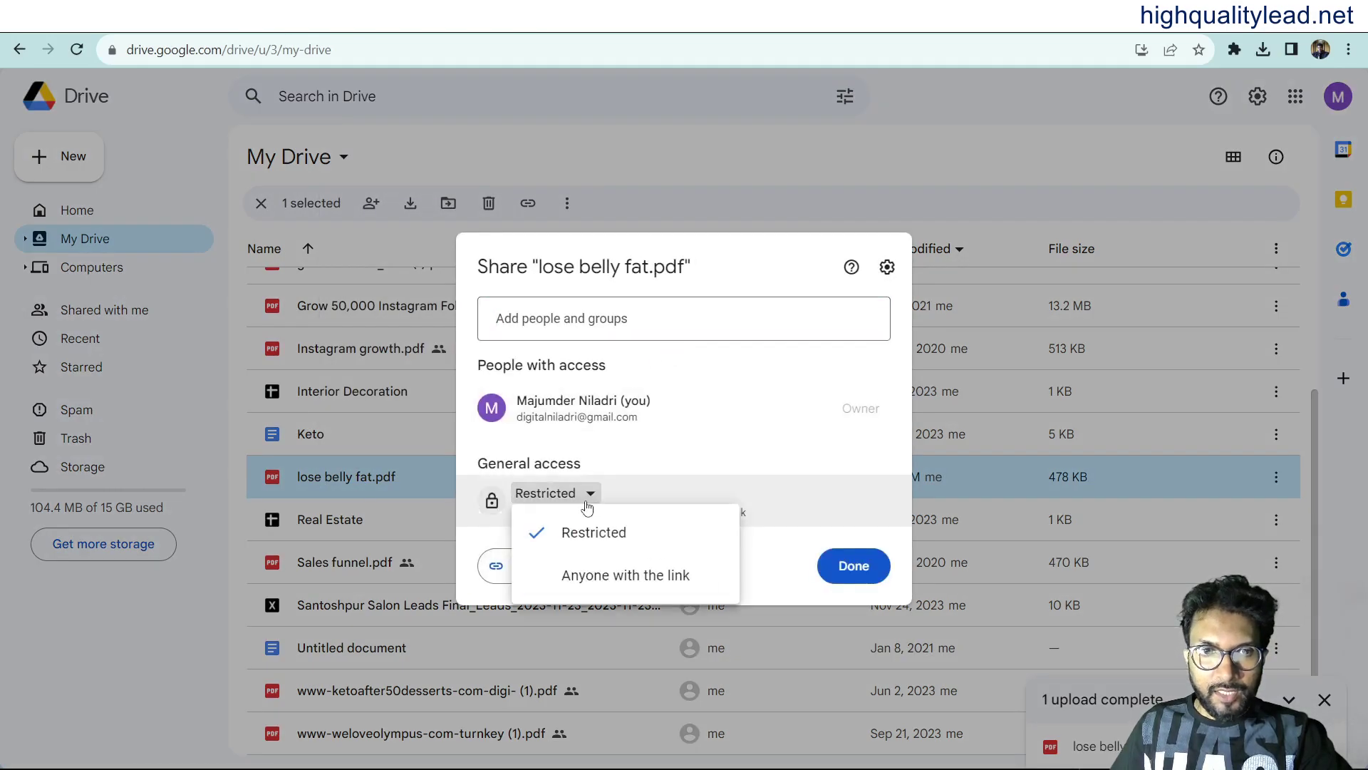
click(616, 579)
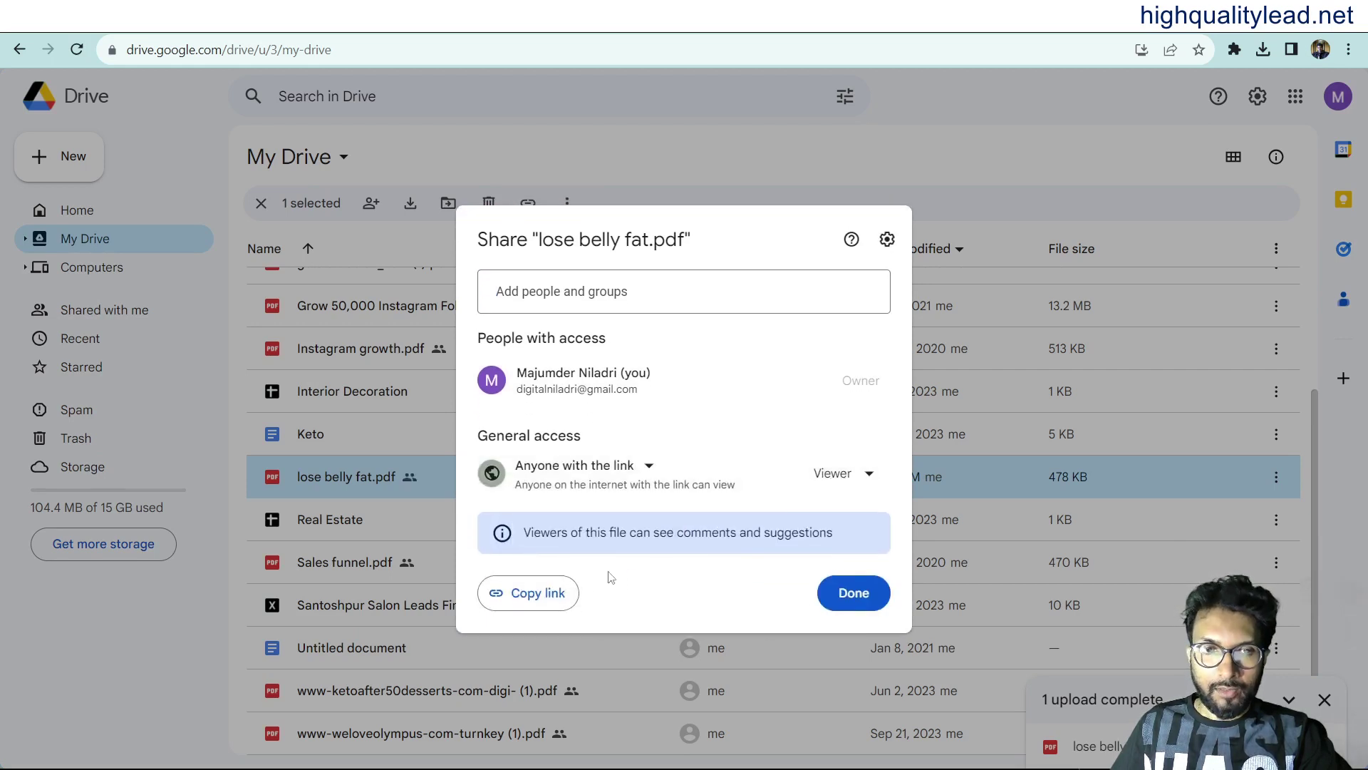
click(537, 601)
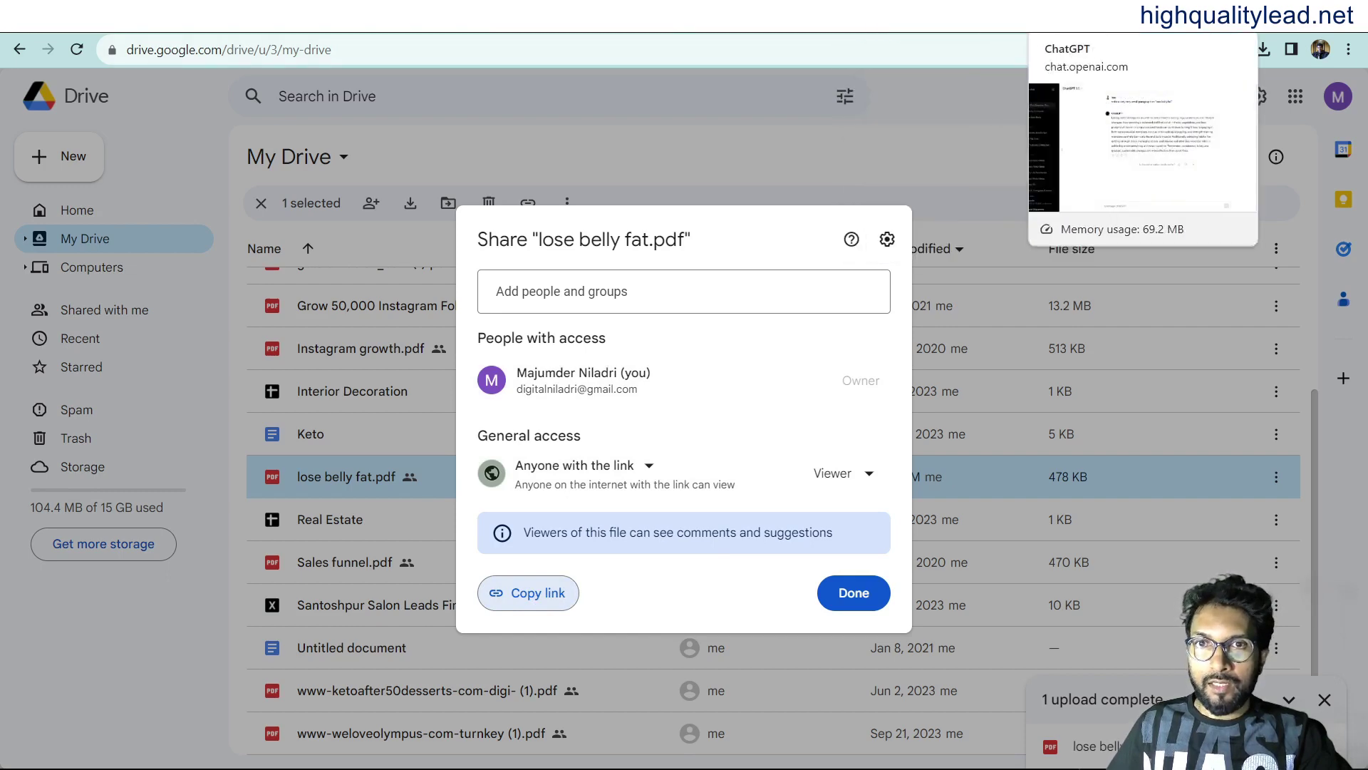
click(958, 32)
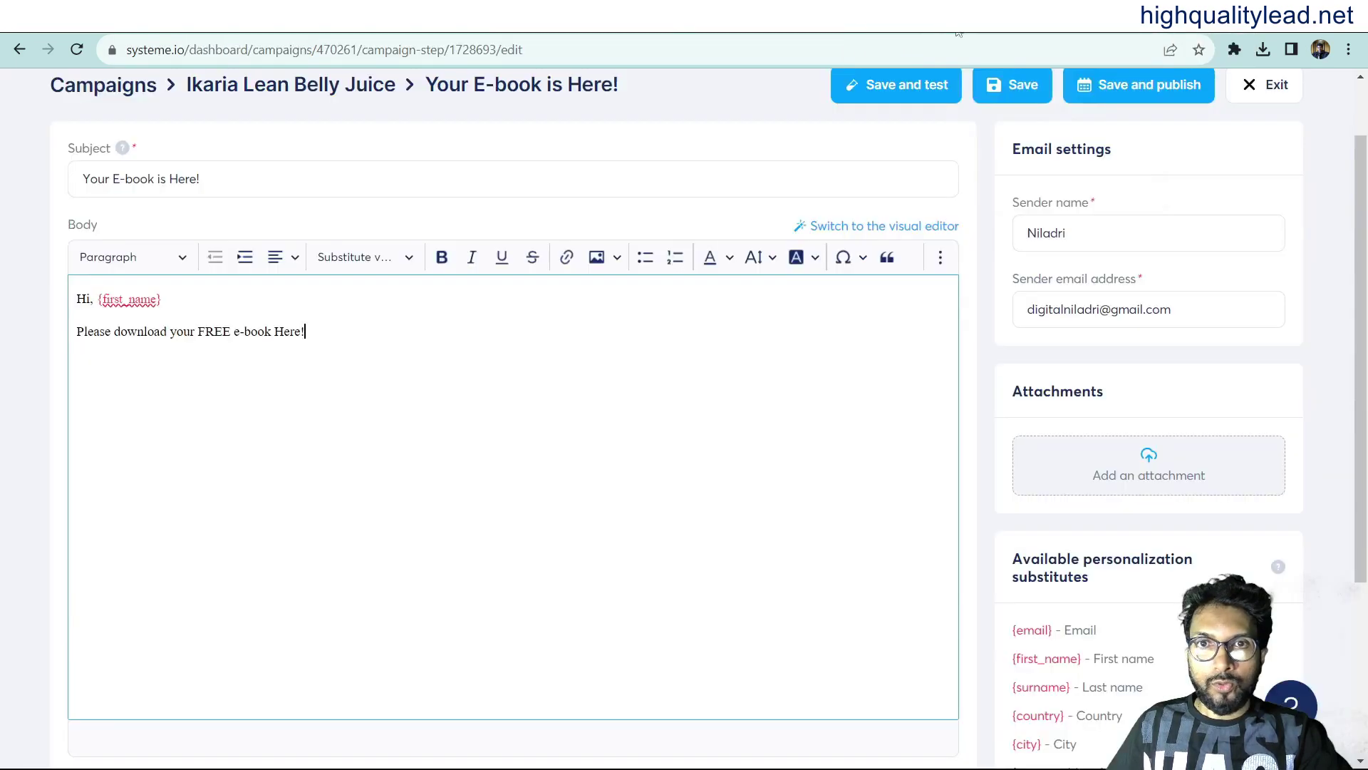
Make 'Here!' bold and link it to the copied Drive URL, then save and publish.
click(343, 399)
drag(275, 331, 311, 331)
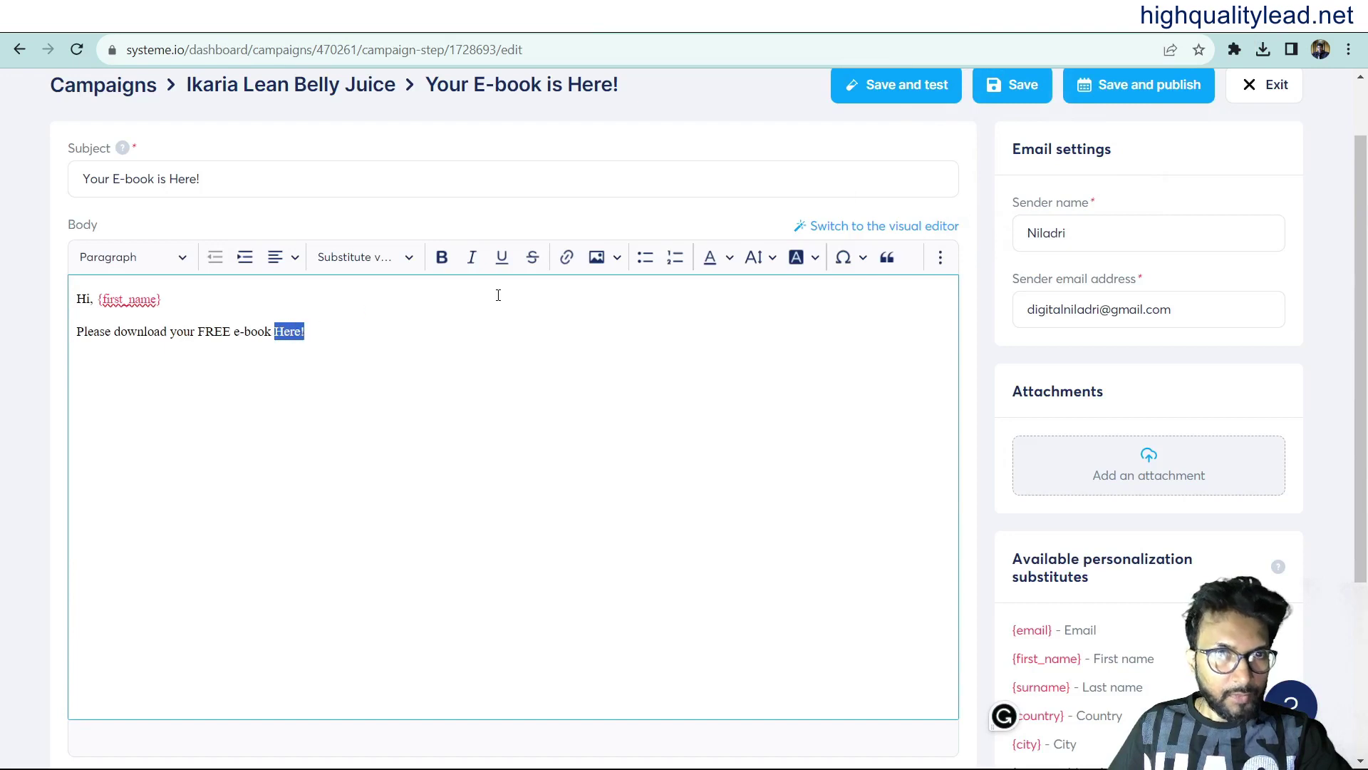
click(442, 257)
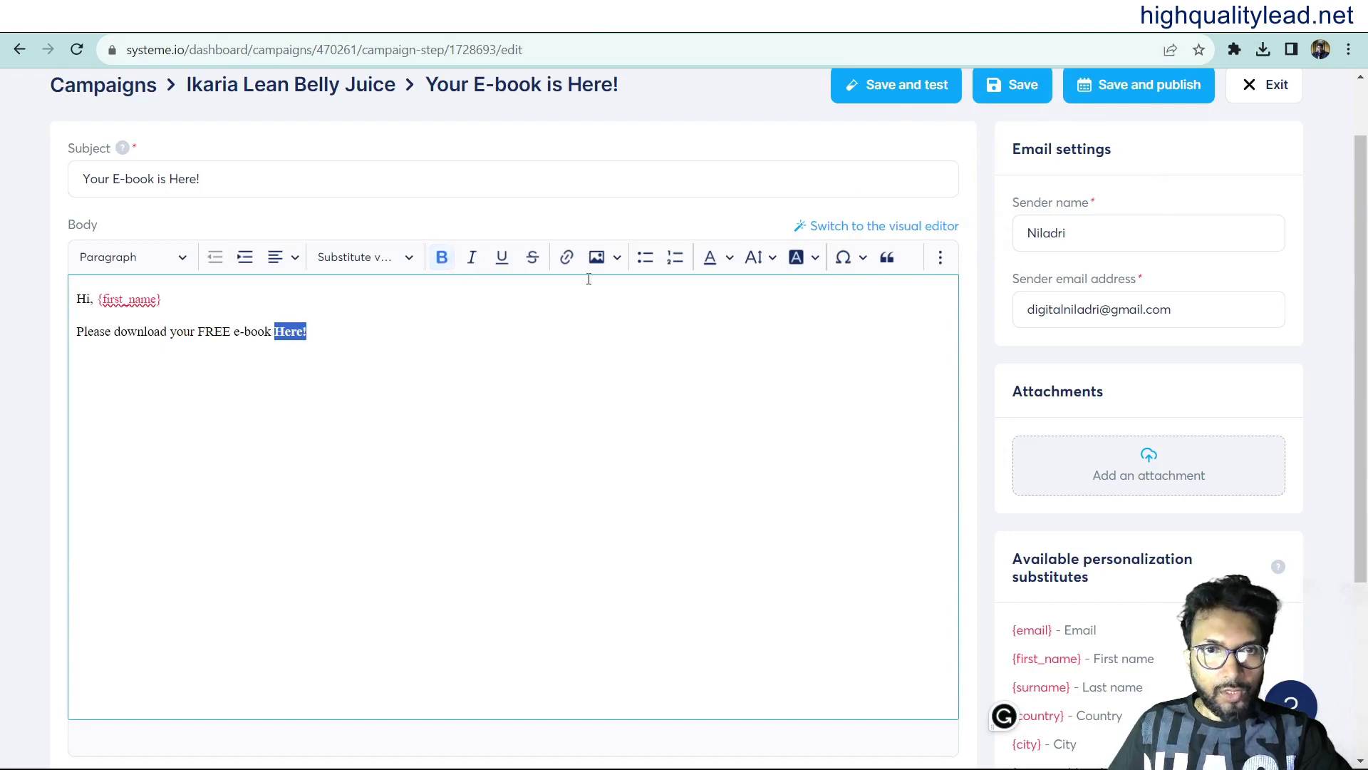
click(567, 258)
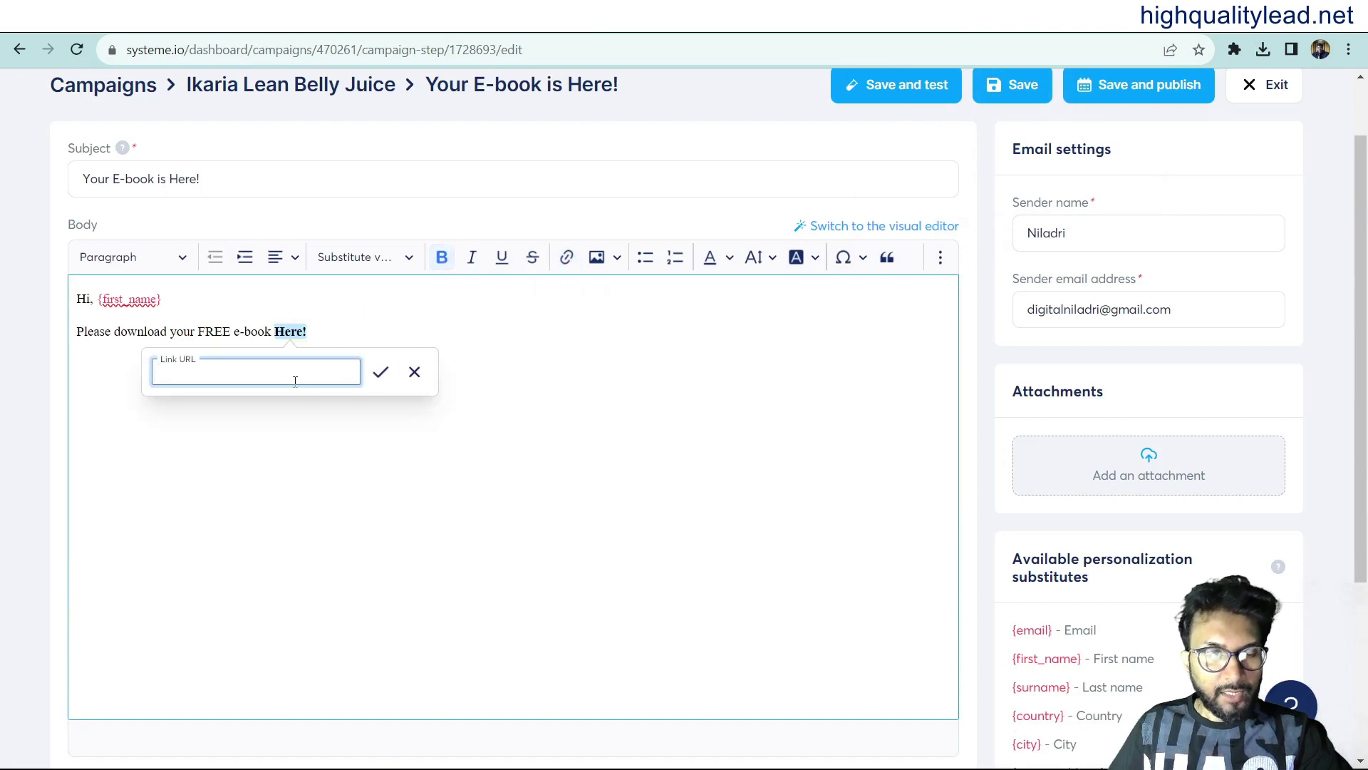
key(ctrl+v)
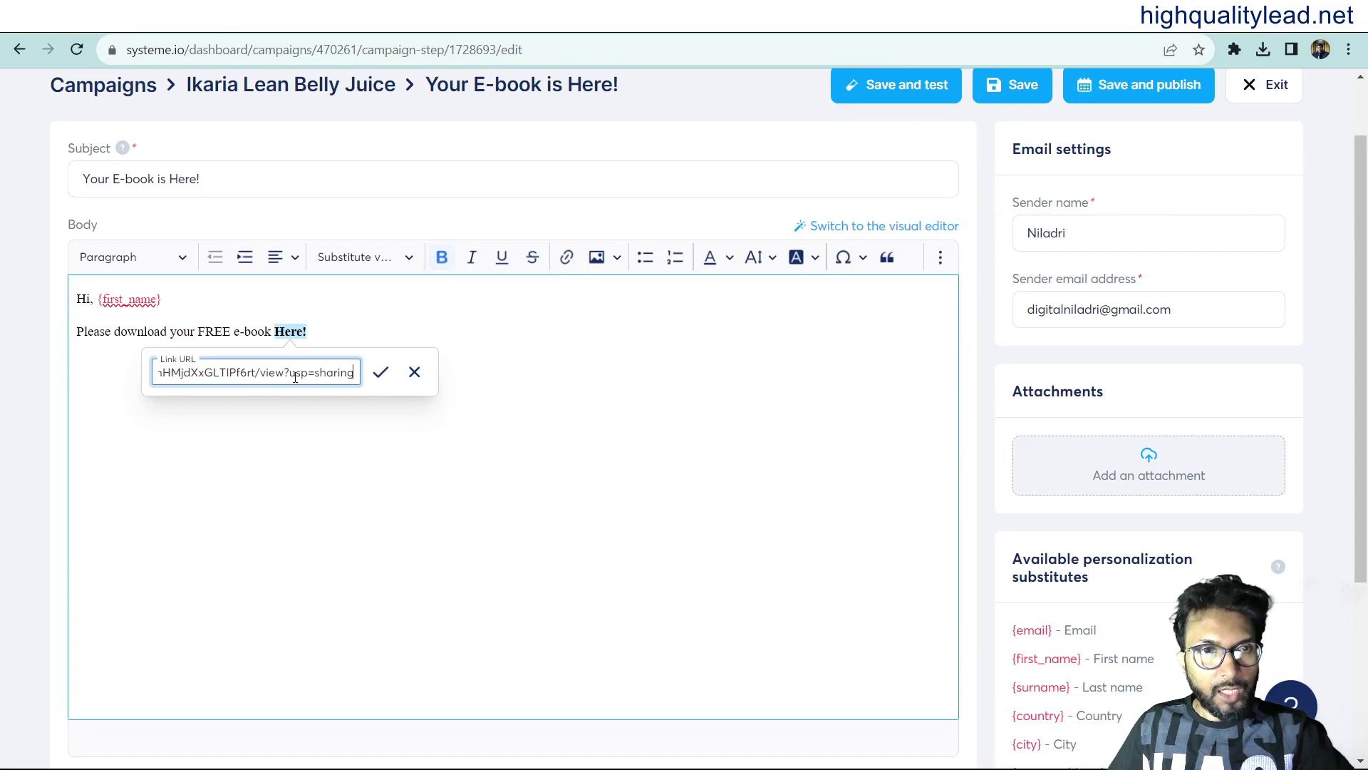
click(383, 378)
click(405, 464)
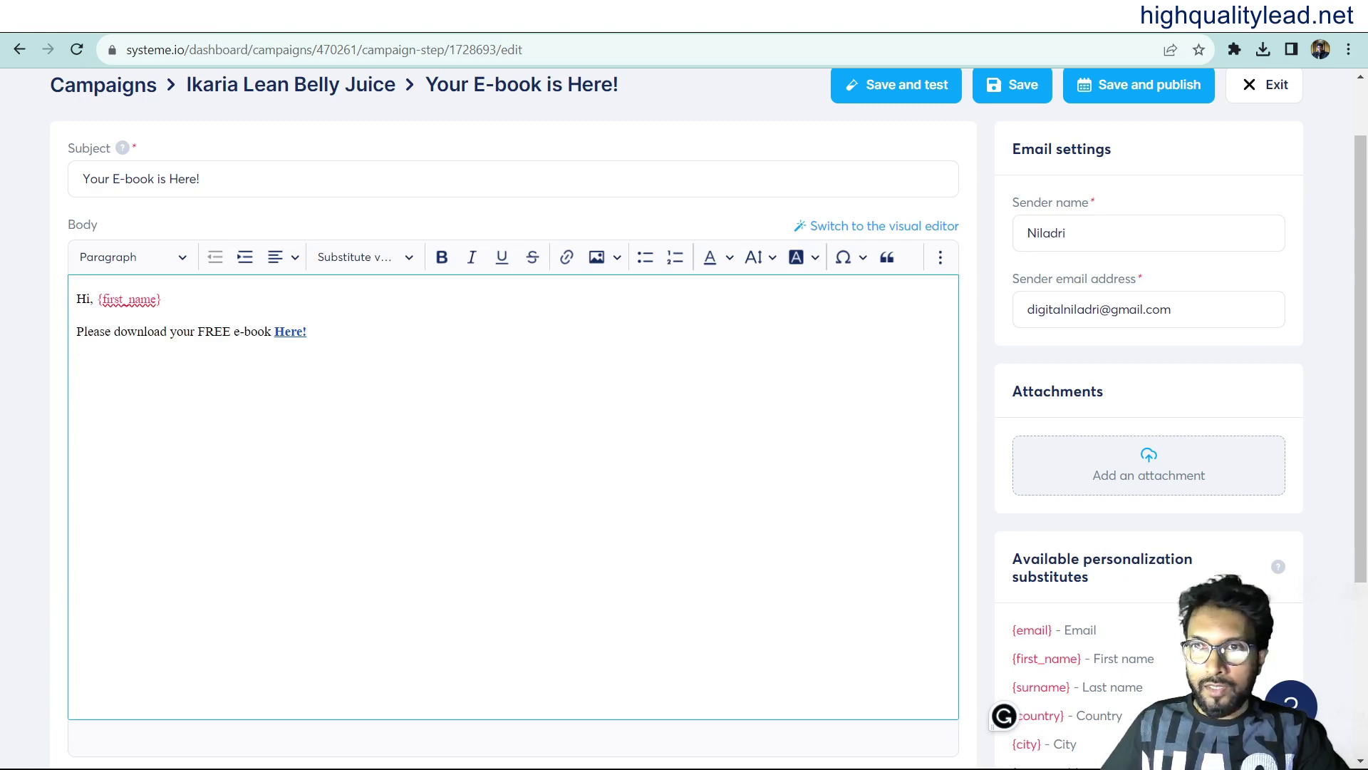
click(1132, 87)
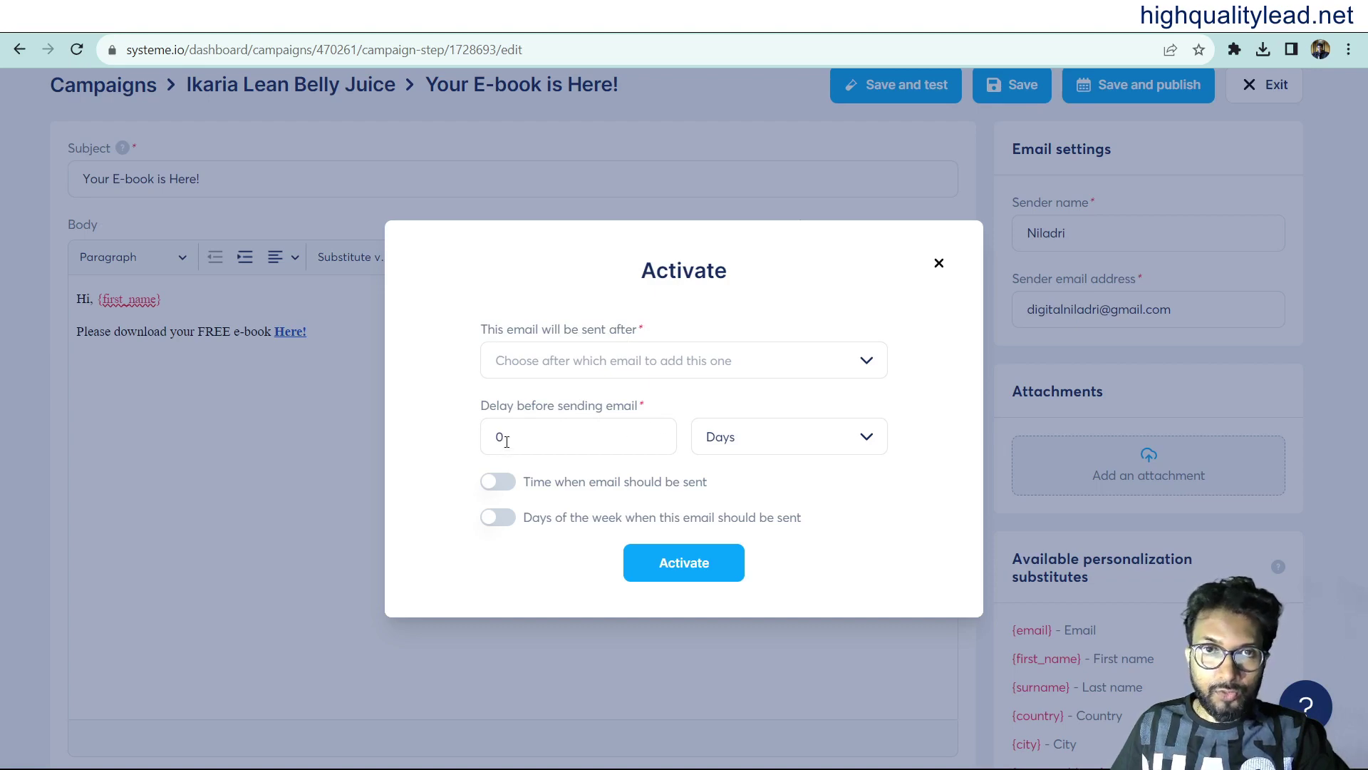
Activate the e-book email with a specific send time and chosen weekdays, then save and exit.
click(496, 483)
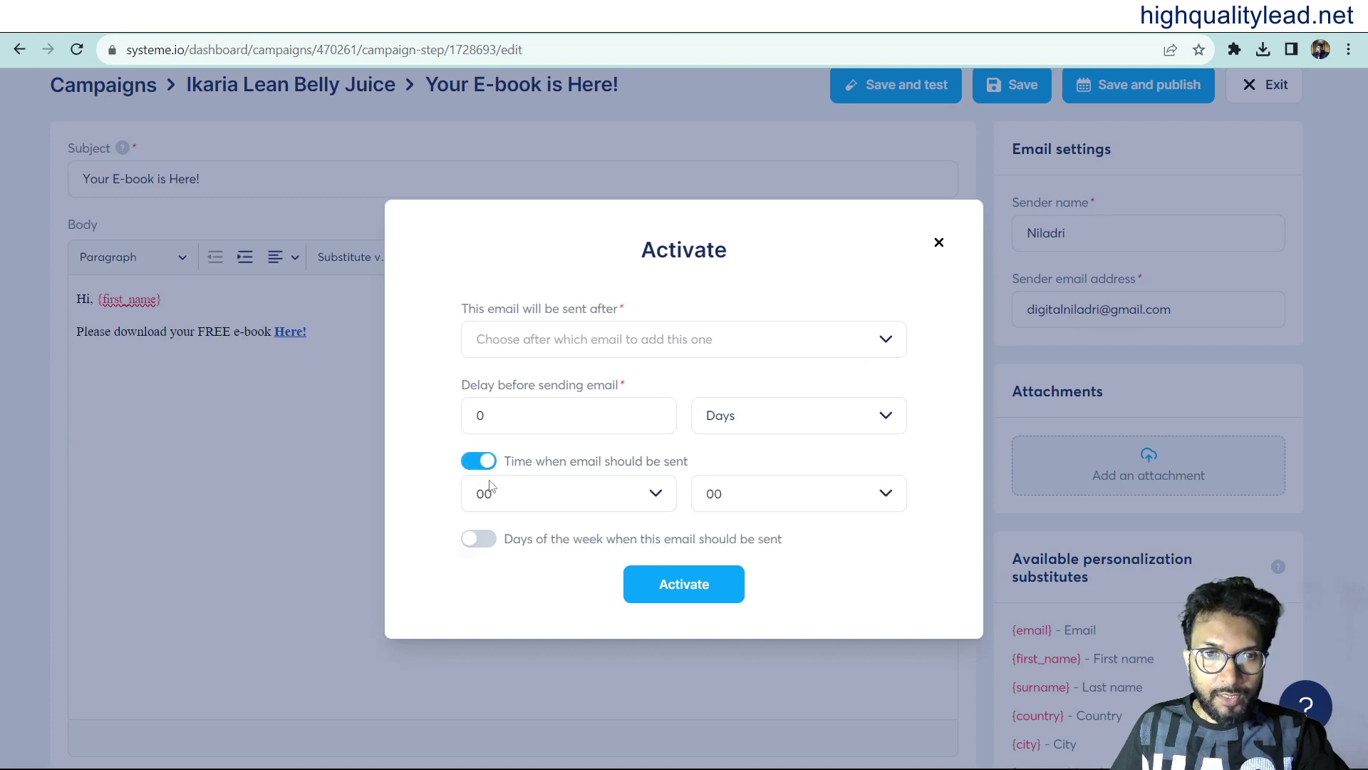
click(474, 540)
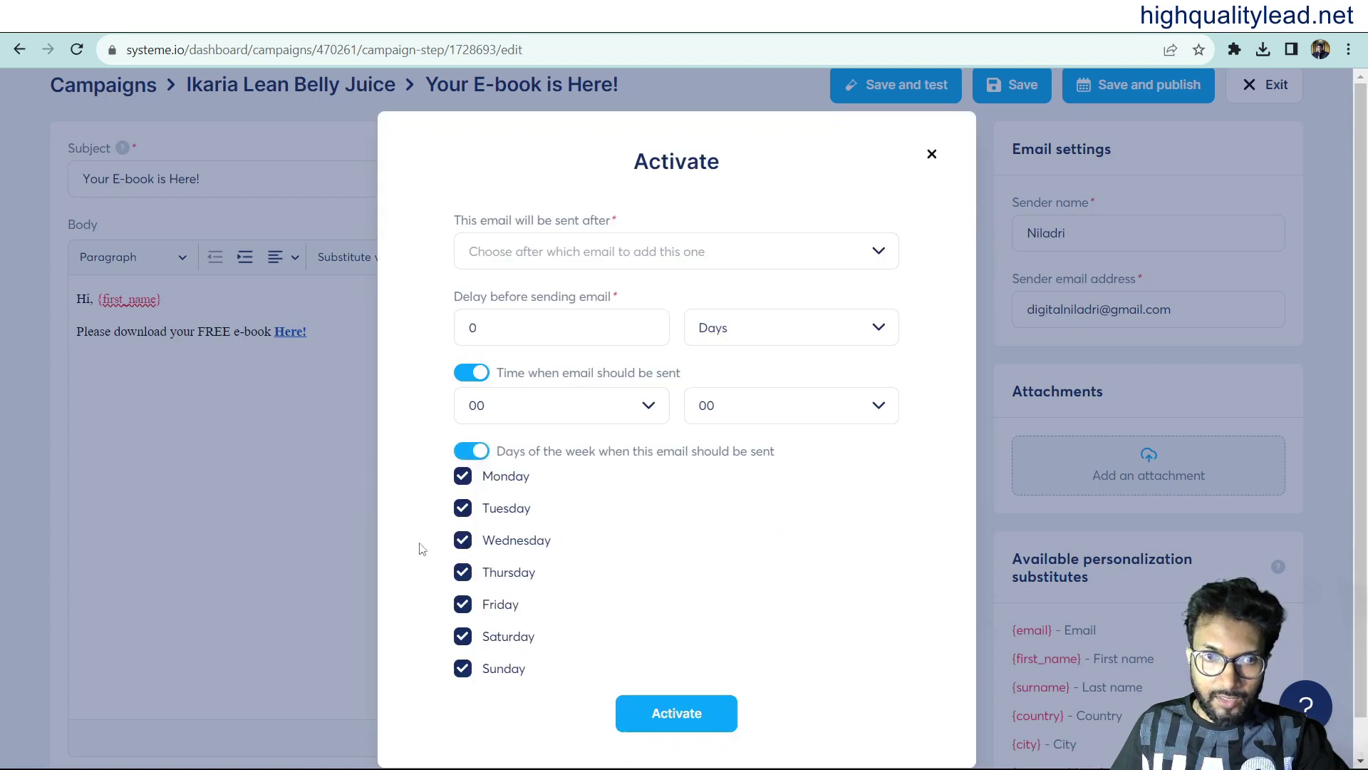
click(675, 717)
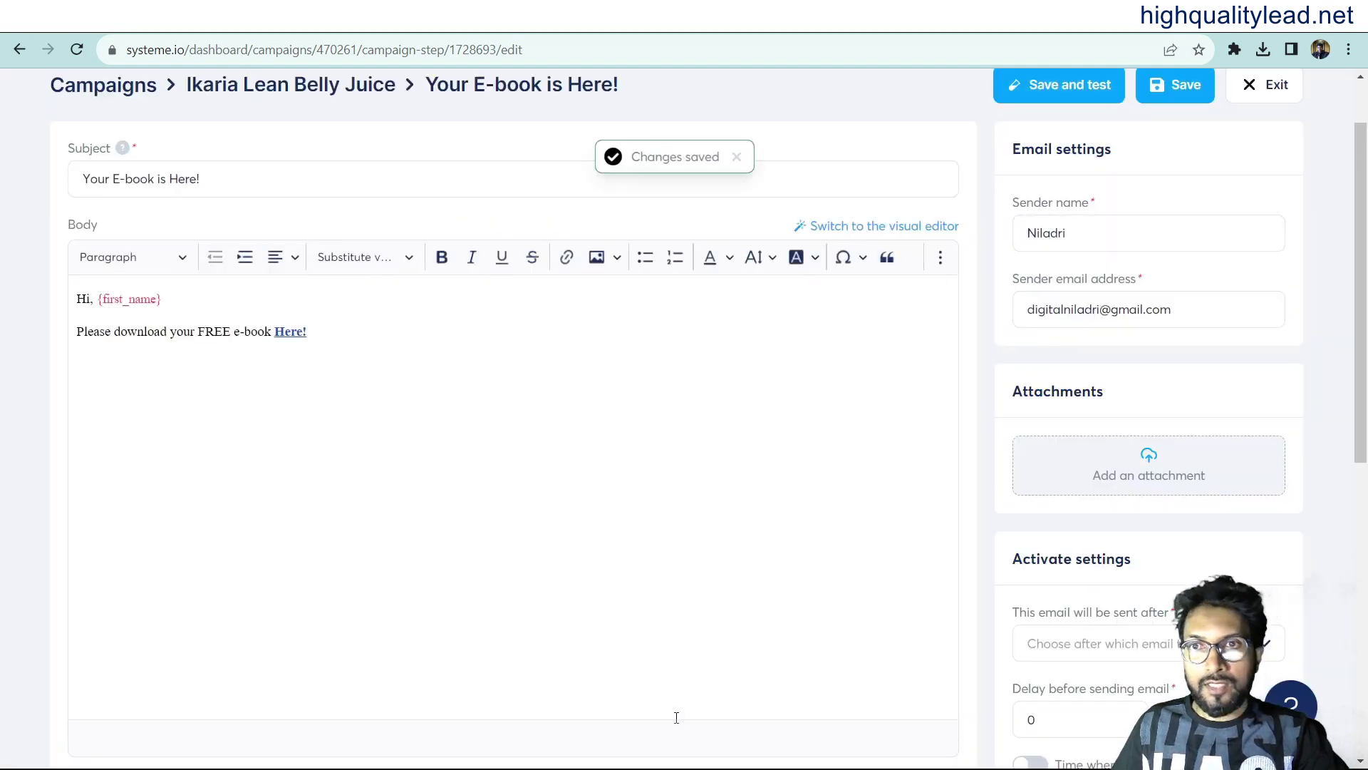
click(1168, 93)
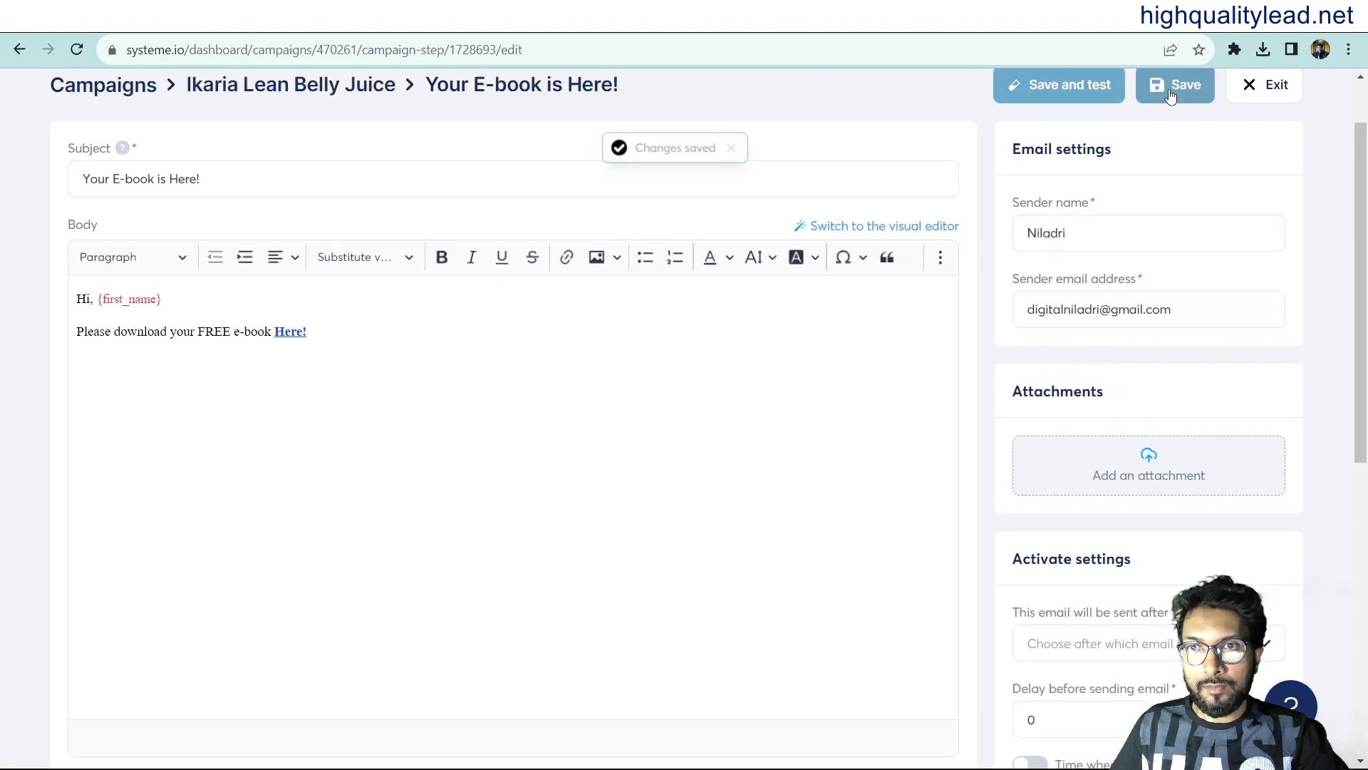
click(1263, 86)
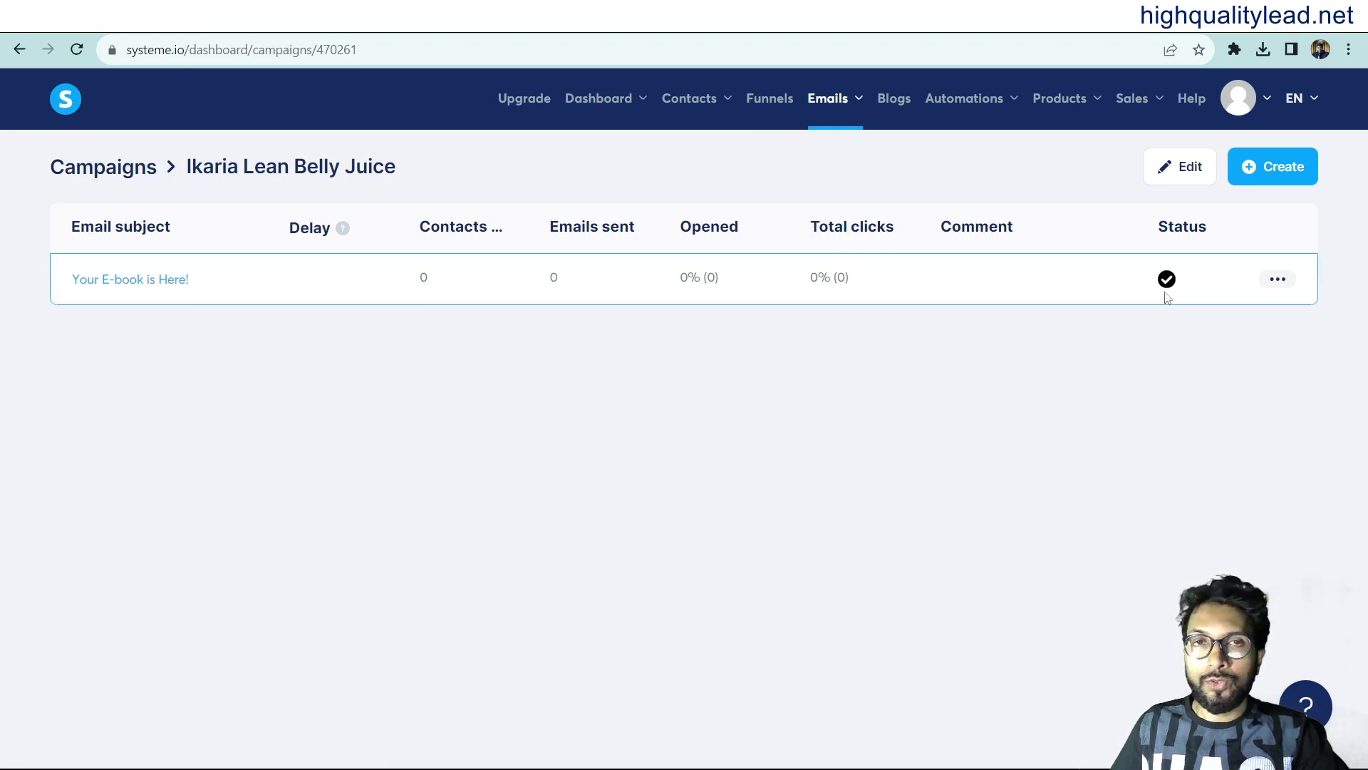
Add an email step with the Email 1 'belly fat Drāno' subject from the creatives doc and the sender's name.
click(1282, 168)
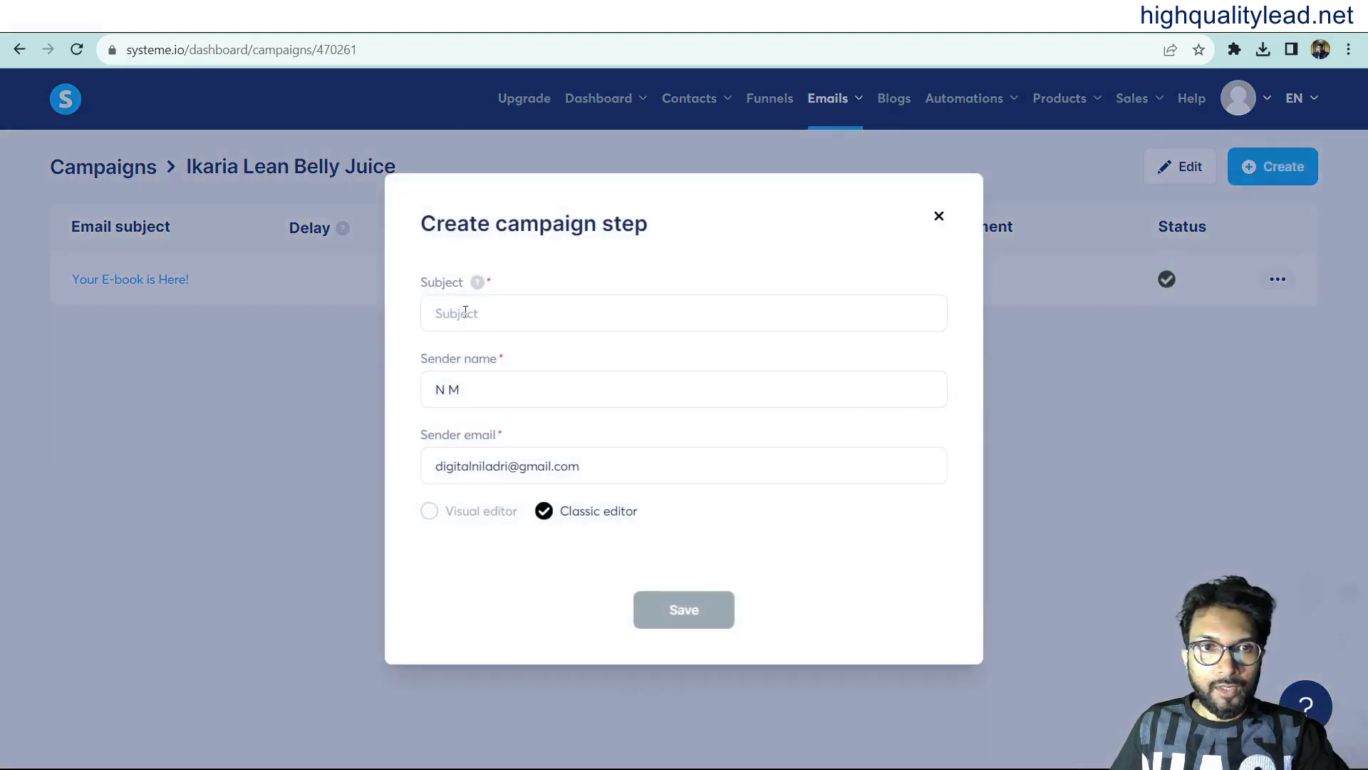
click(465, 312)
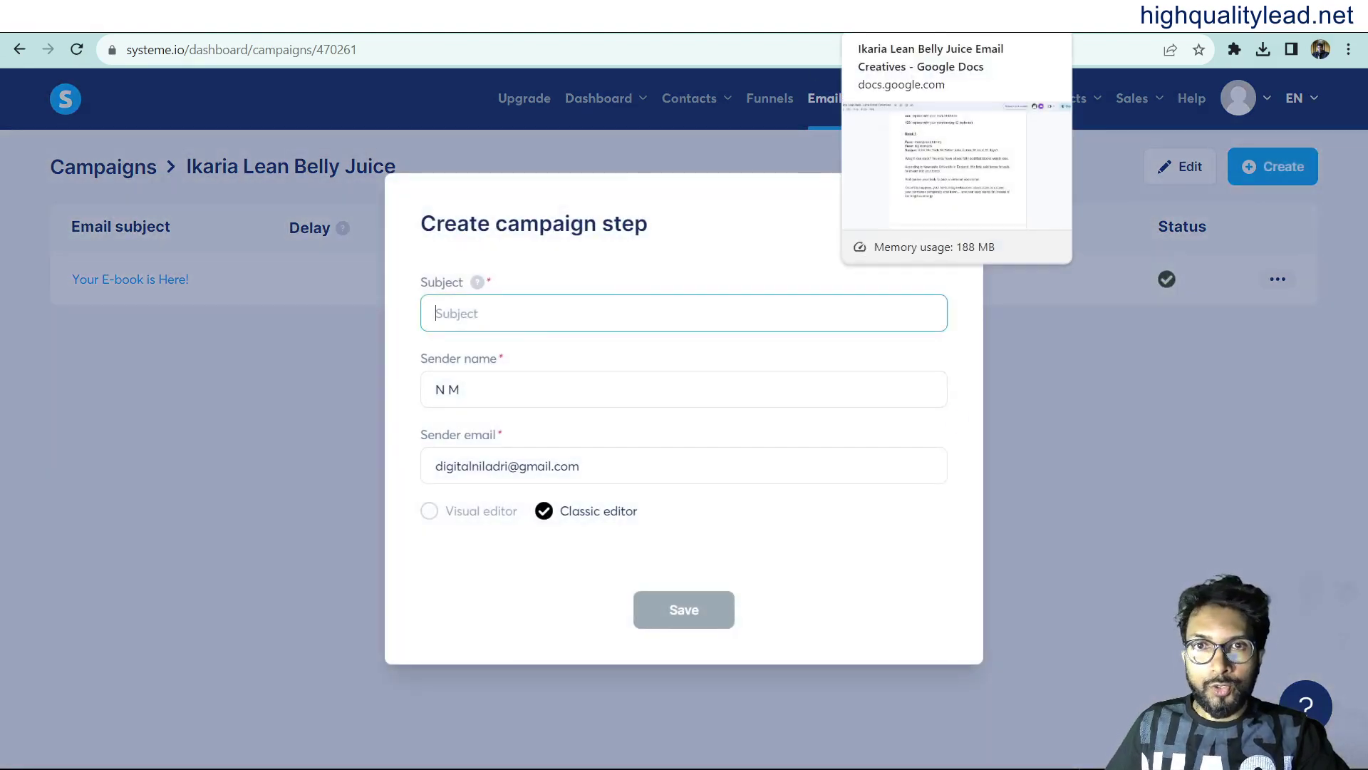
click(912, 15)
drag(475, 330, 891, 331)
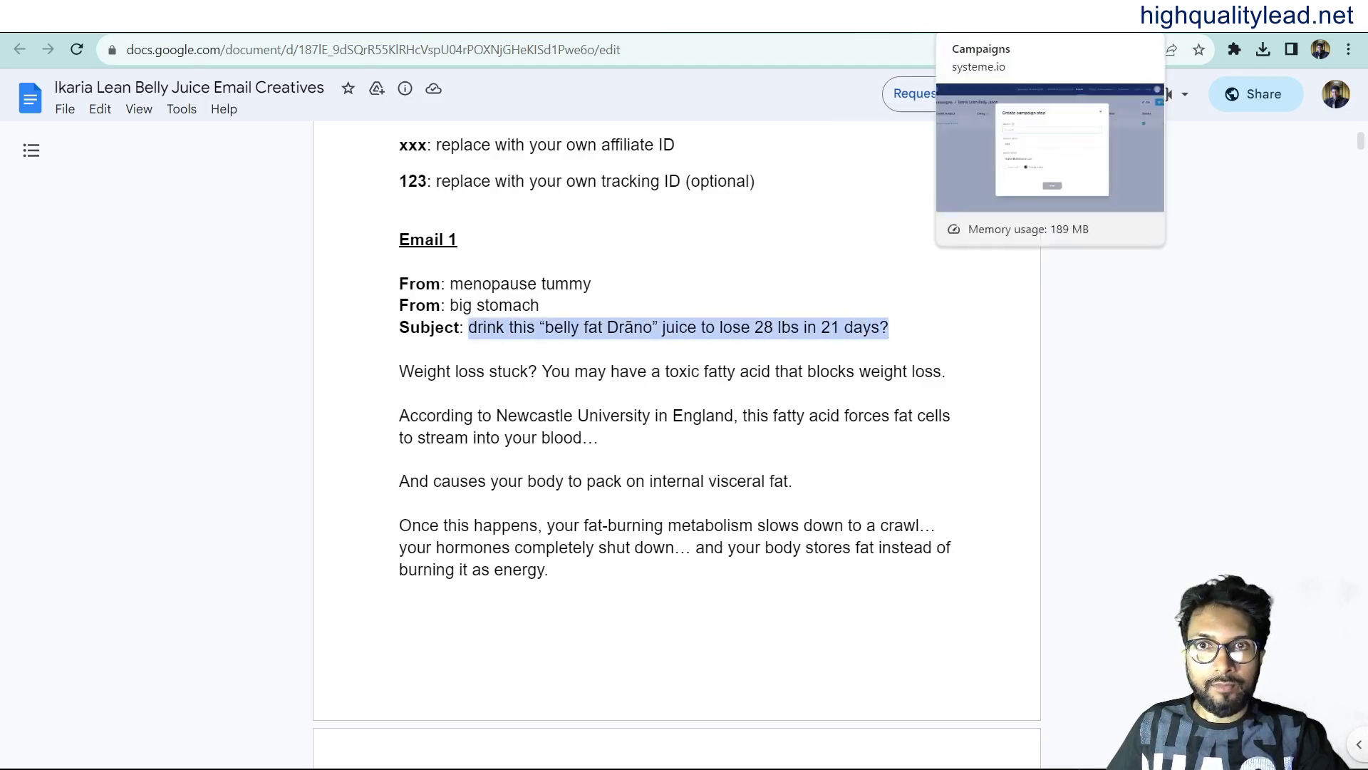
click(969, 14)
key(ctrl+v)
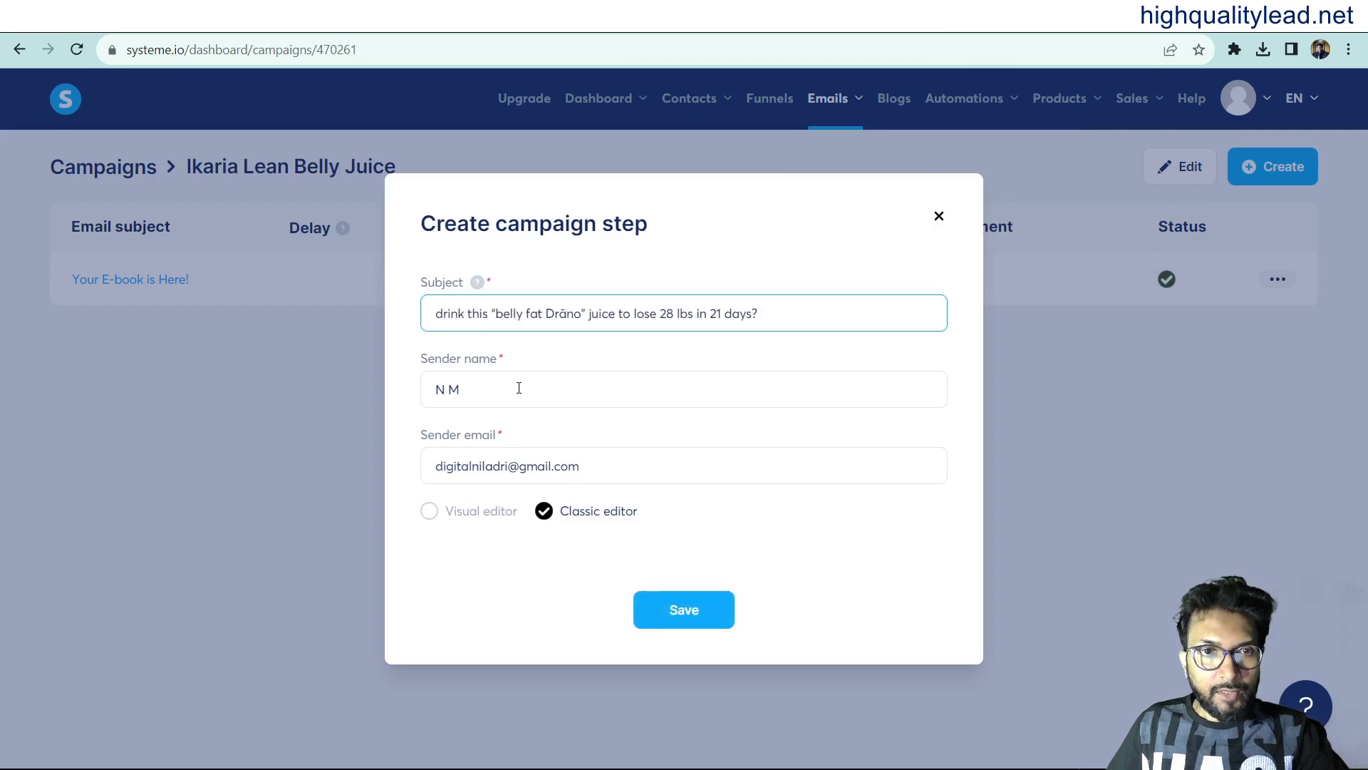
key(Tab)
text(Ni)
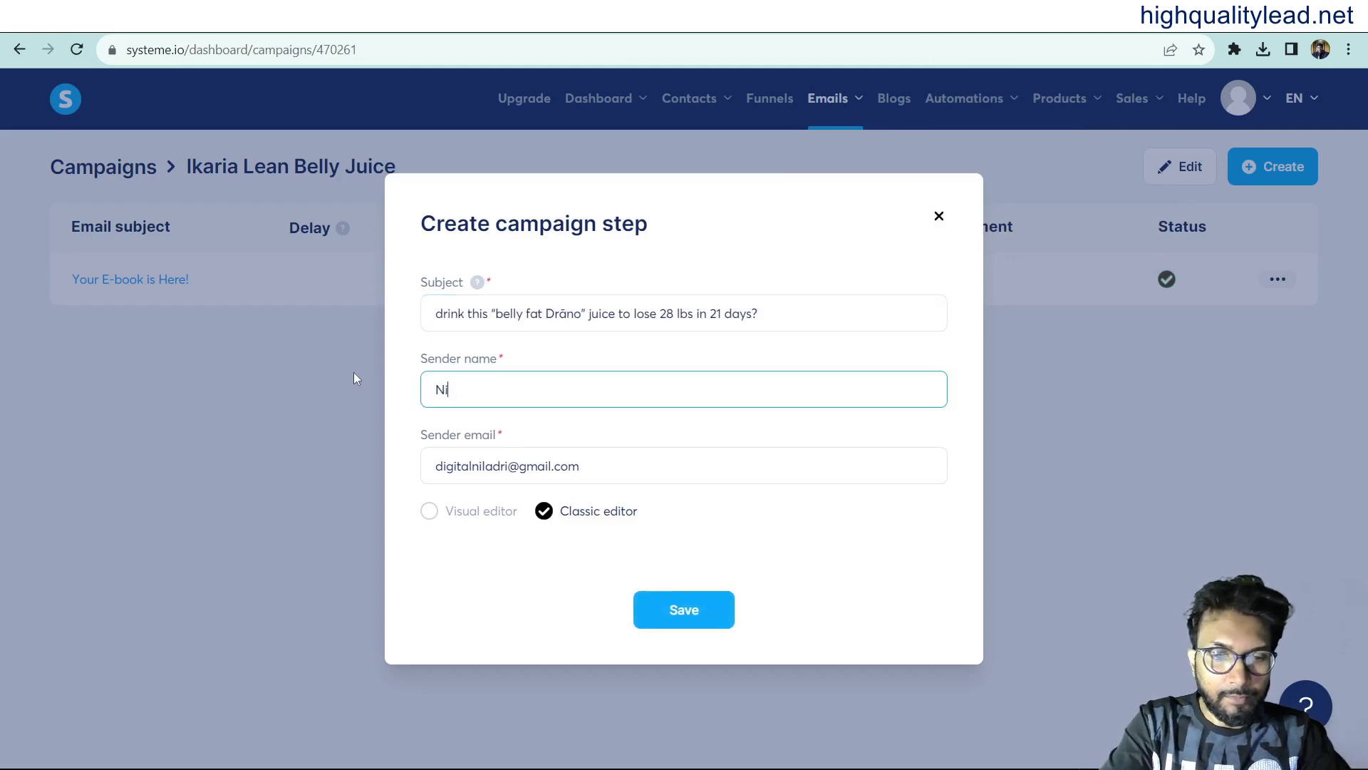
text(ladri)
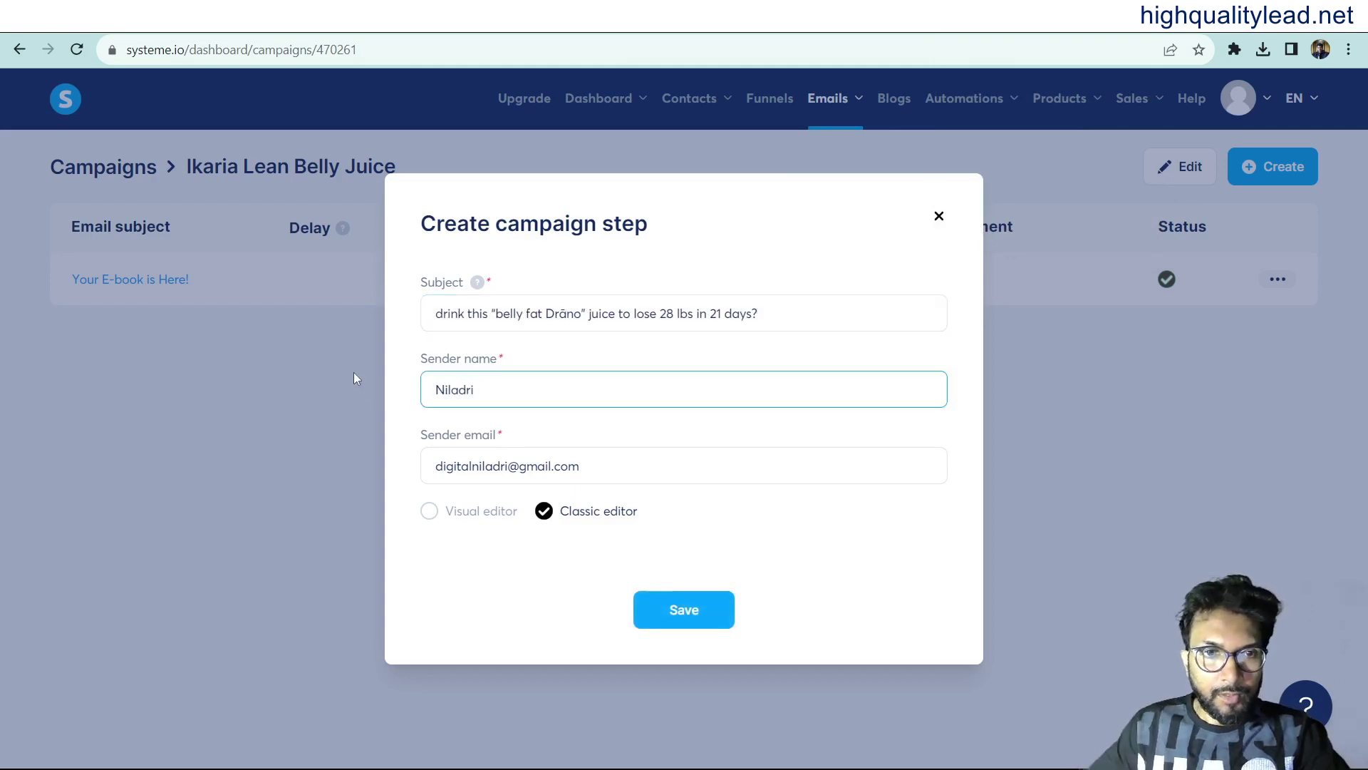
click(691, 614)
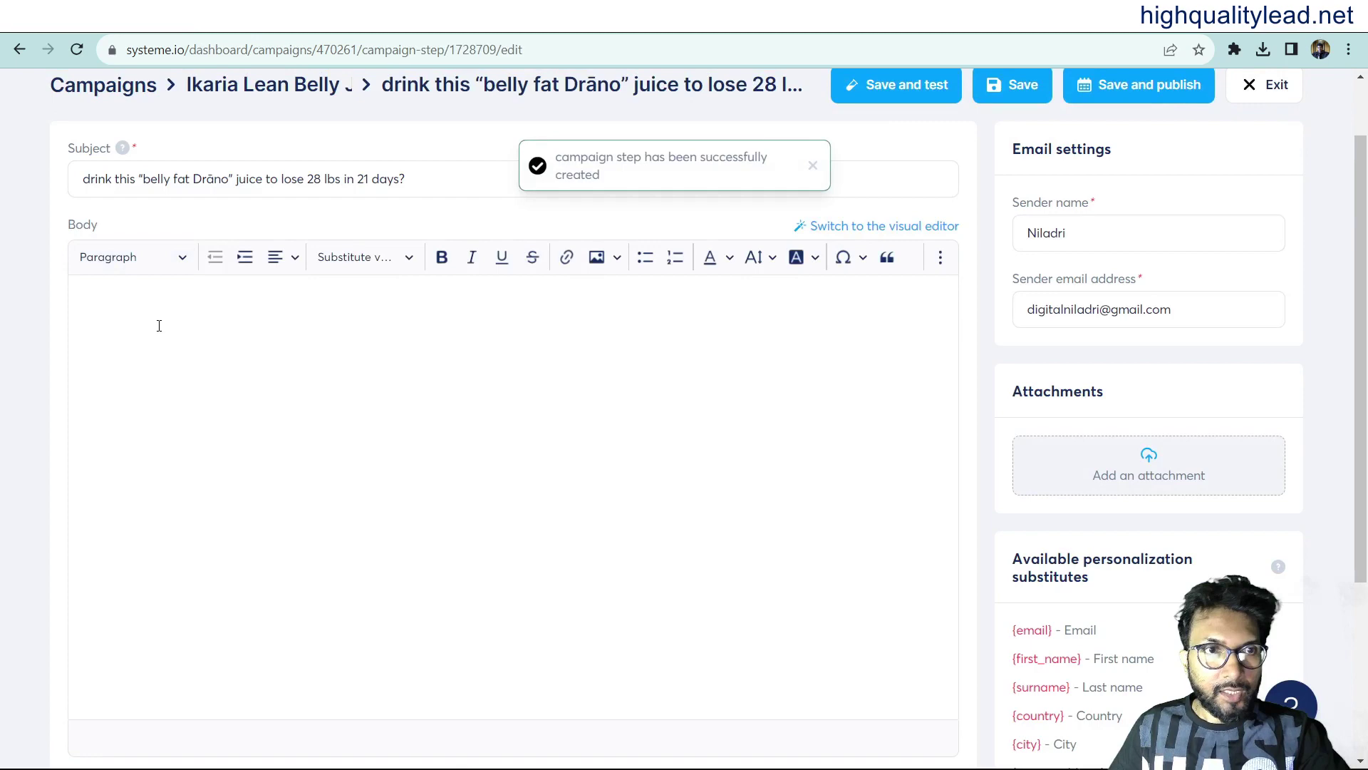
Select and copy the Email 1 body text in the creatives document.
click(159, 325)
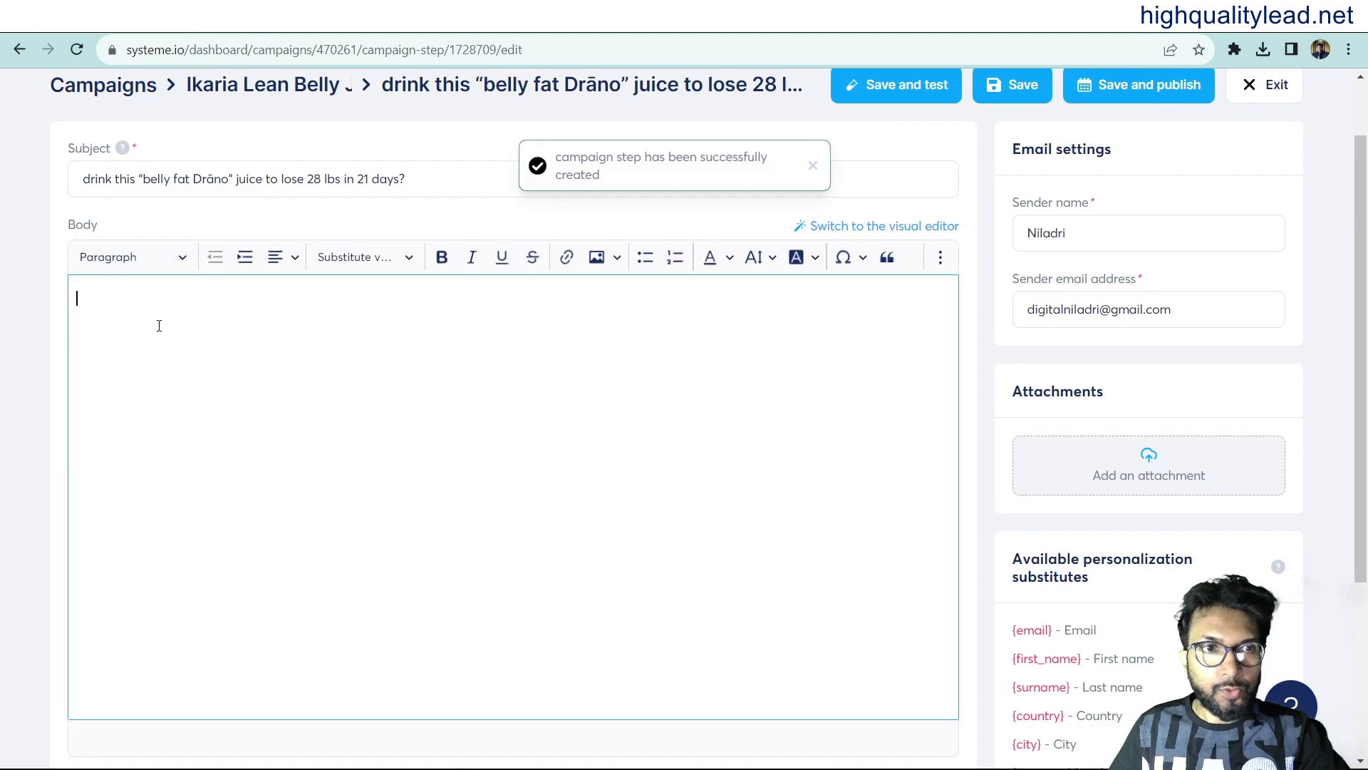
key(alt+Tab)
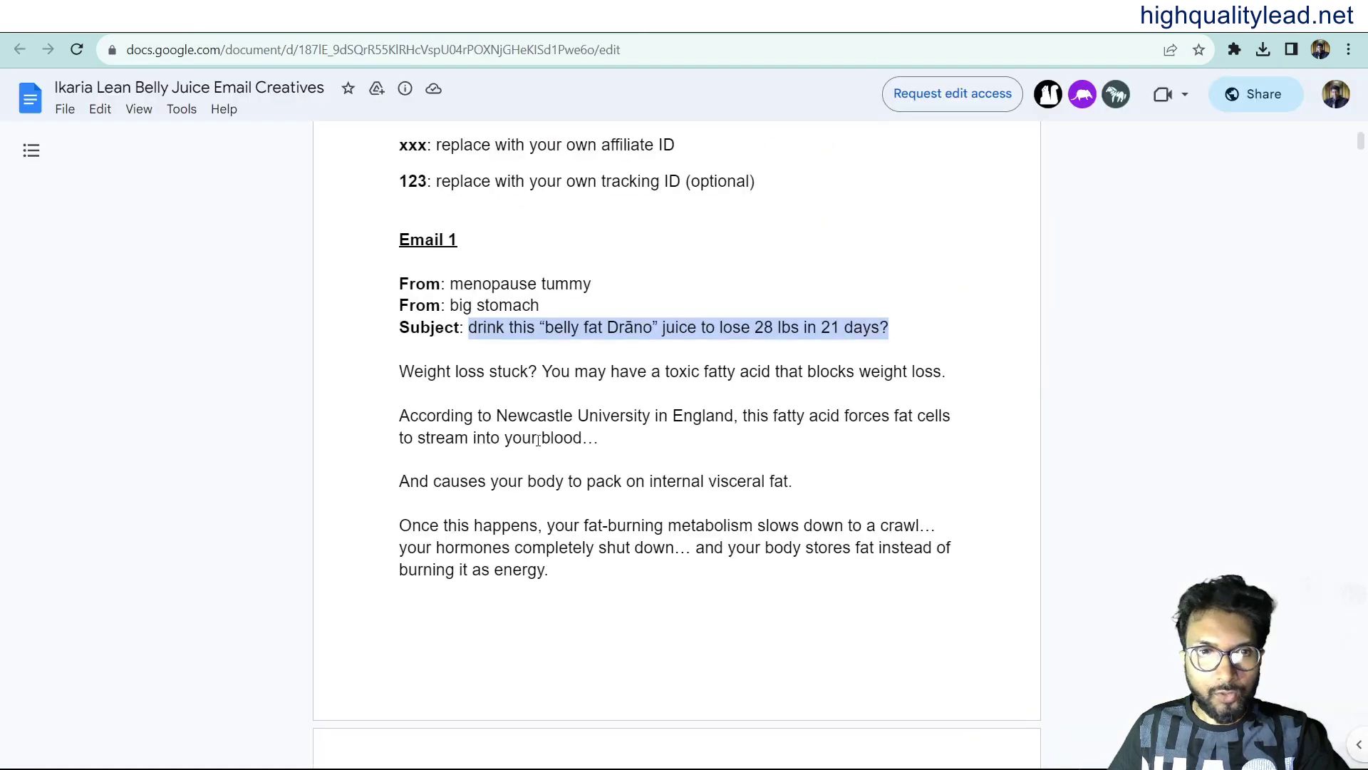
click(412, 395)
mouse_move(391, 372)
mouse_down()
mouse_move(587, 568)
mouse_move(589, 766)
mouse_move(627, 644)
mouse_move(772, 562)
mouse_move(748, 684)
mouse_move(753, 766)
mouse_move(754, 748)
mouse_move(816, 692)
mouse_move(808, 729)
mouse_up()
key(ctrl+c)
scroll(808, 712, down, 6)
scroll(820, 620, up, 12)
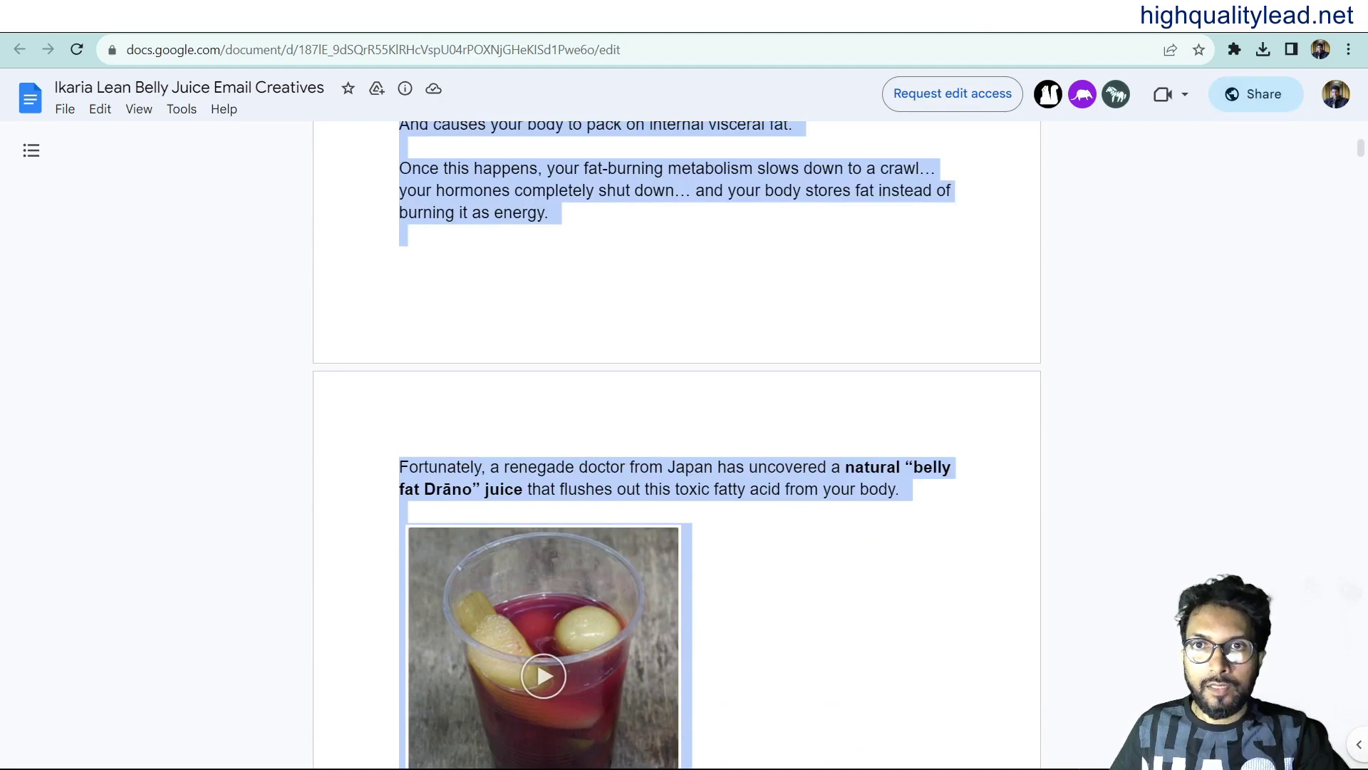
Paste the Email 1 body, with juice image and link line, into the systeme.io email.
click(977, 15)
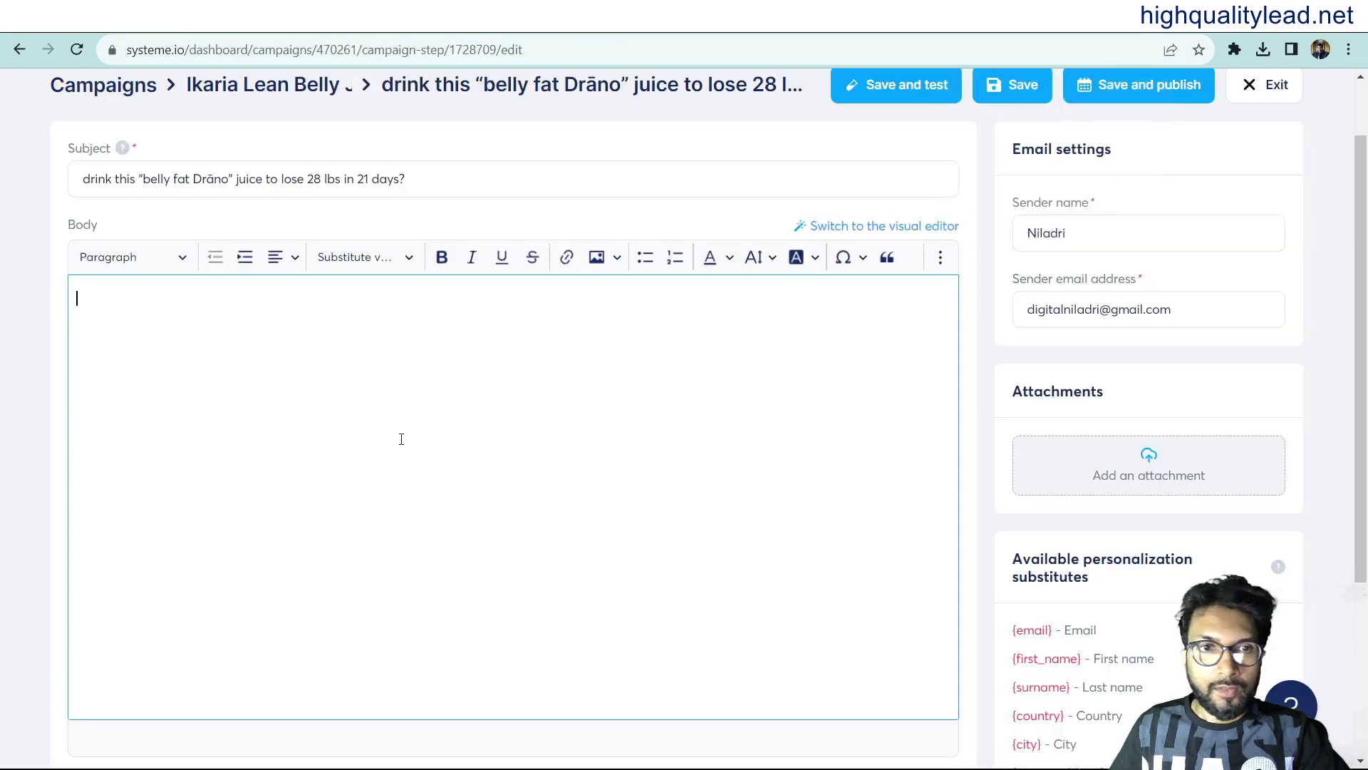
key(ctrl+v)
scroll(617, 450, up, 10)
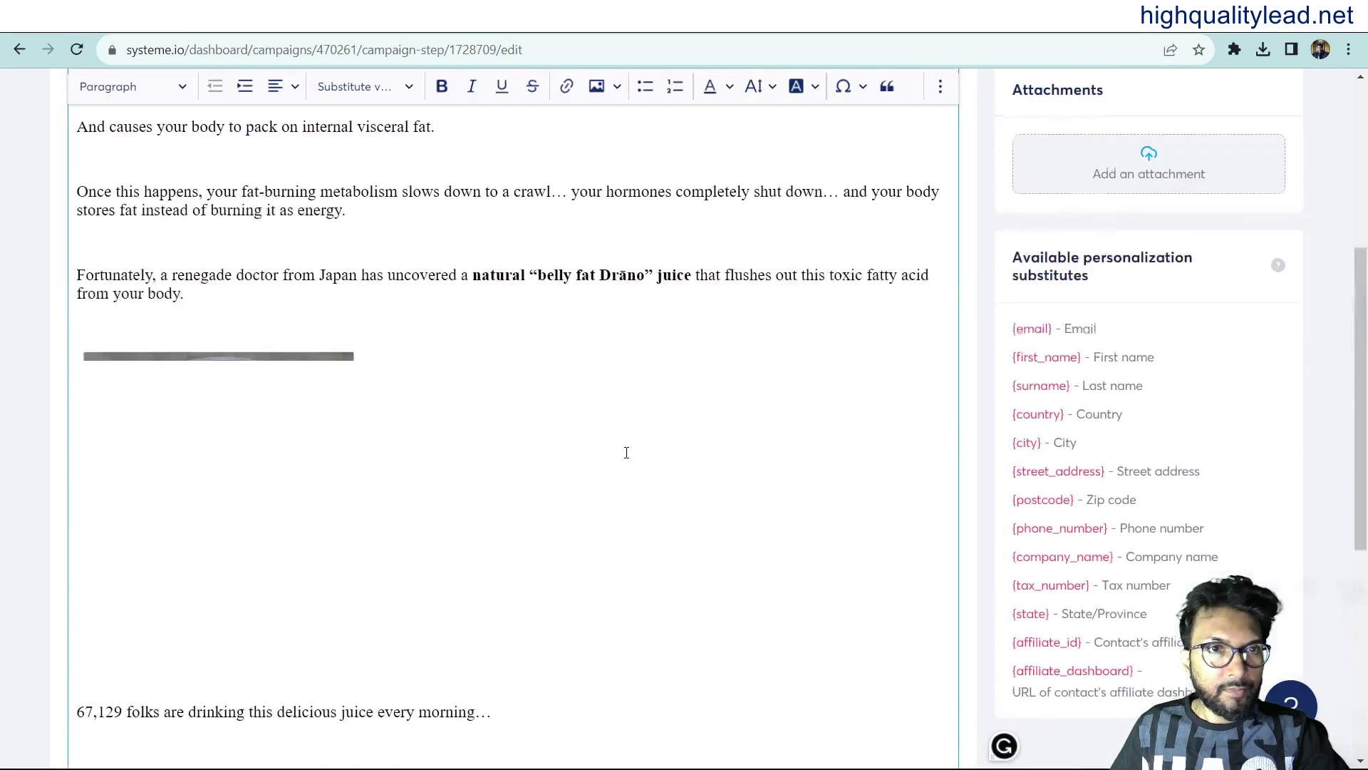
scroll(627, 453, down, 5)
click(221, 322)
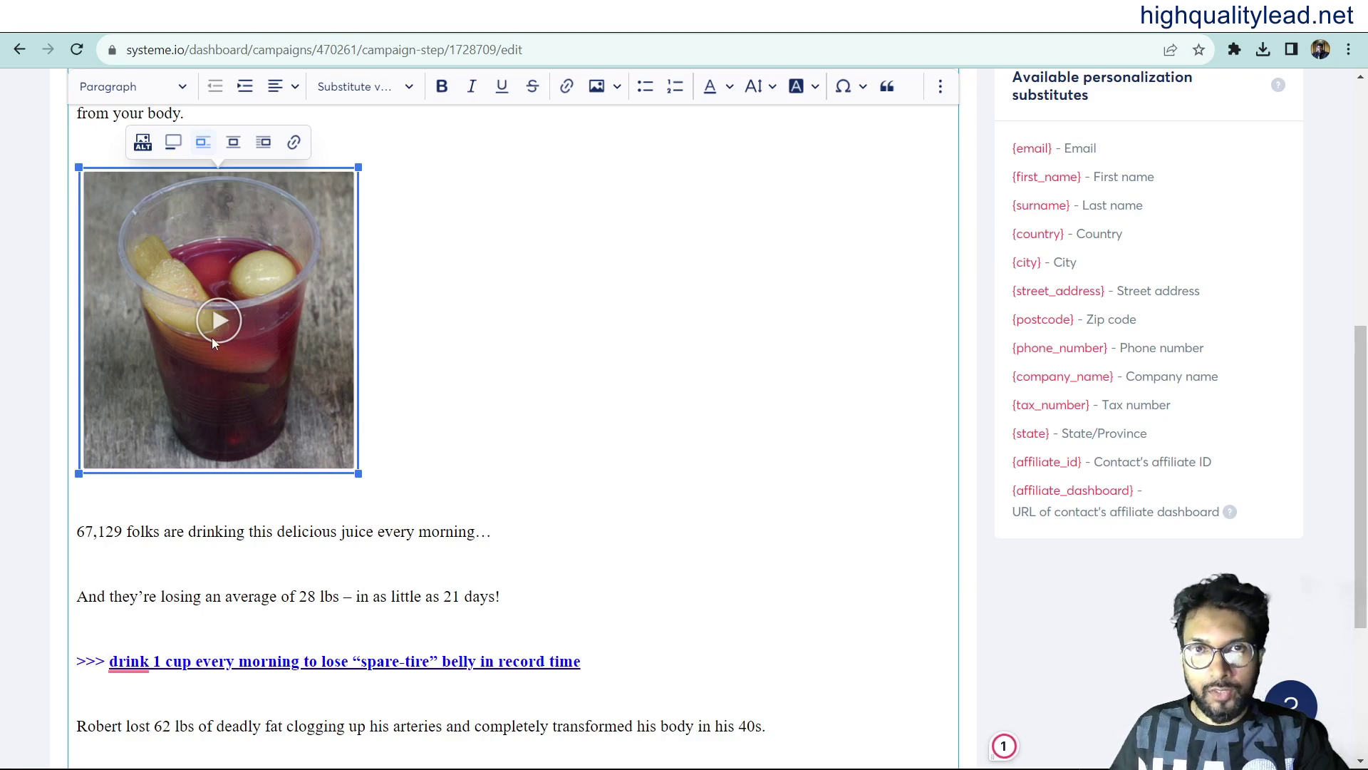
click(455, 503)
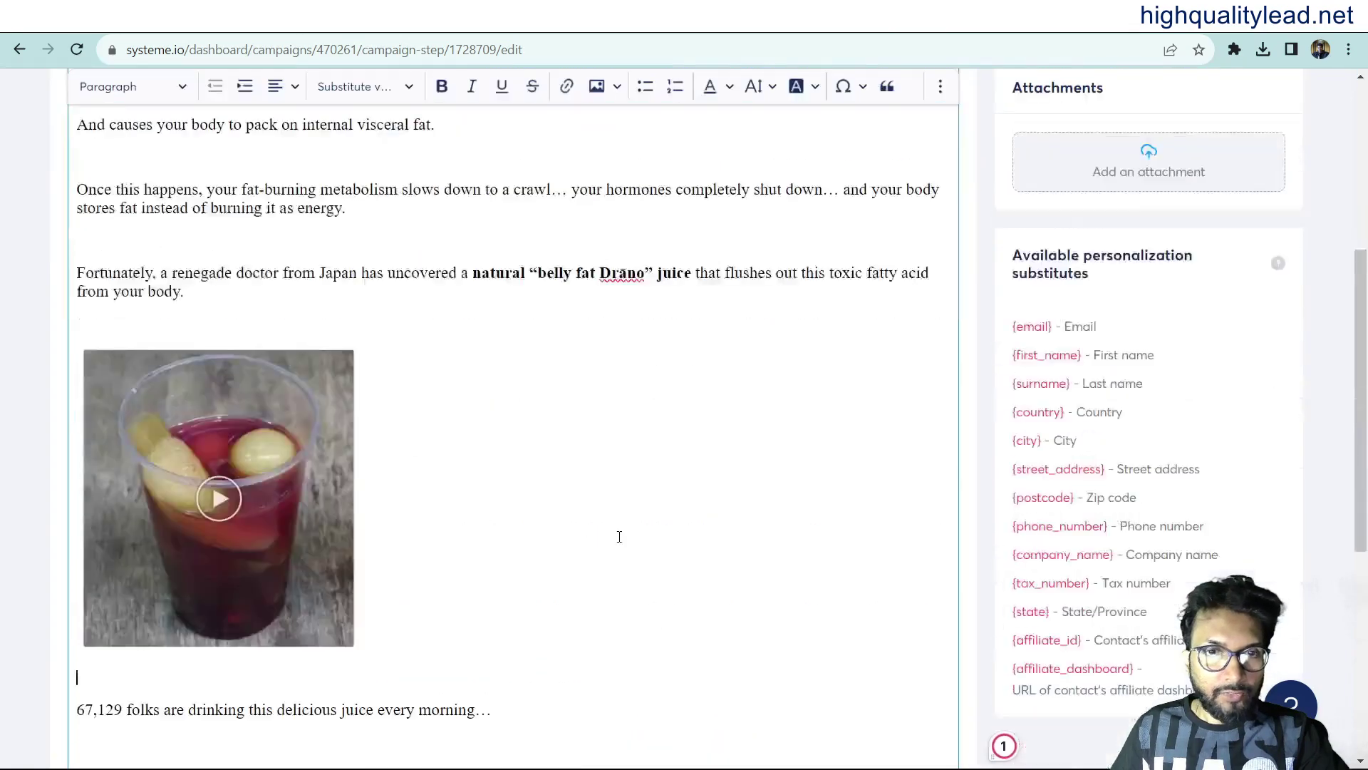
scroll(620, 537, down, 3)
click(243, 330)
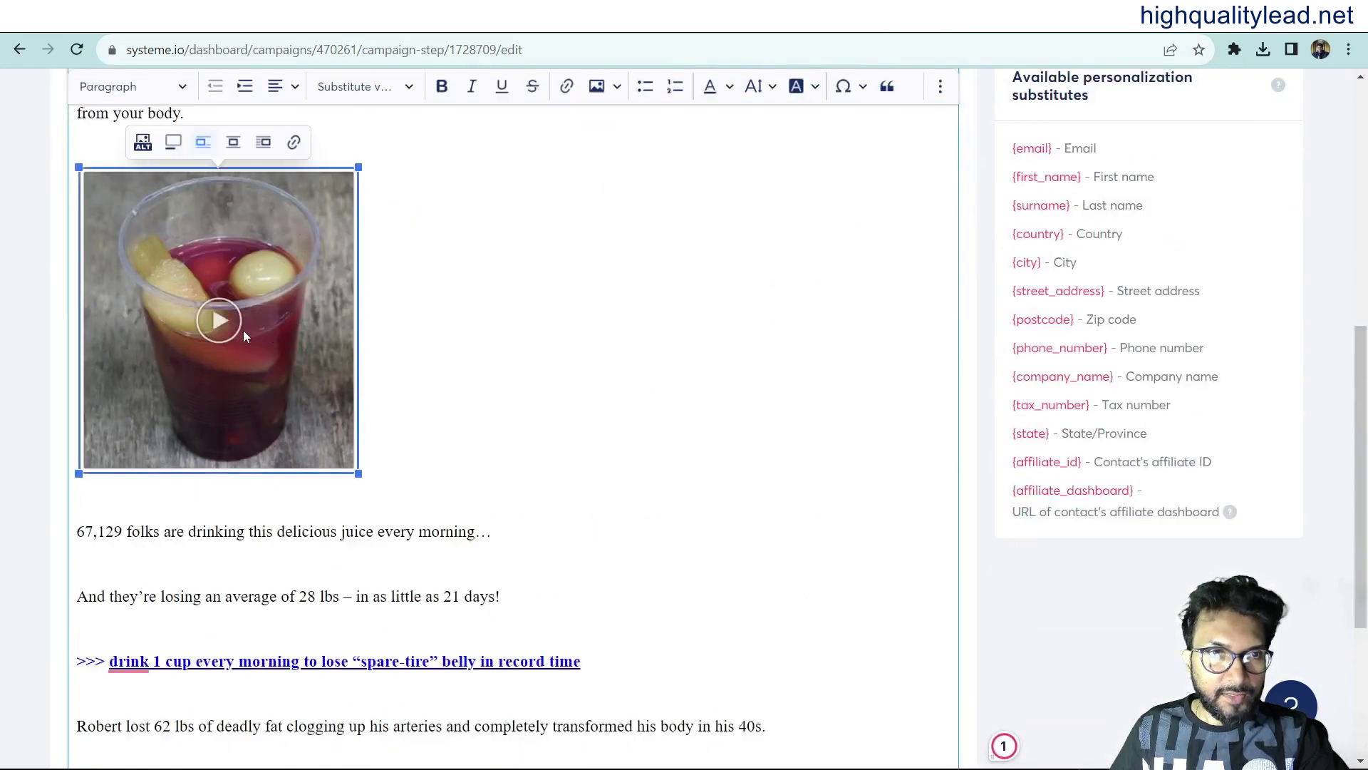
scroll(523, 362, down, 3)
click(291, 434)
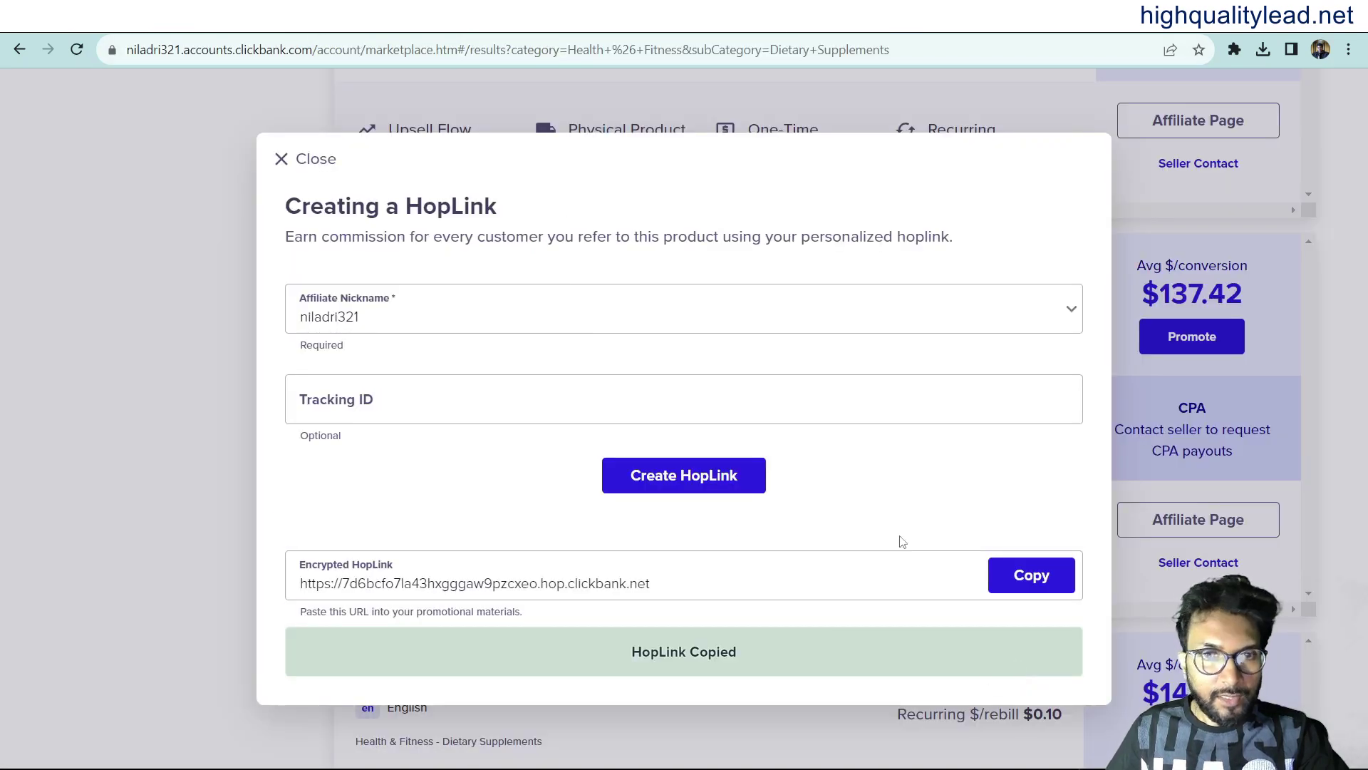
Link the bold '>>> drink 1 cup every morning…' line to the copied ClickBank HopLink.
click(1032, 575)
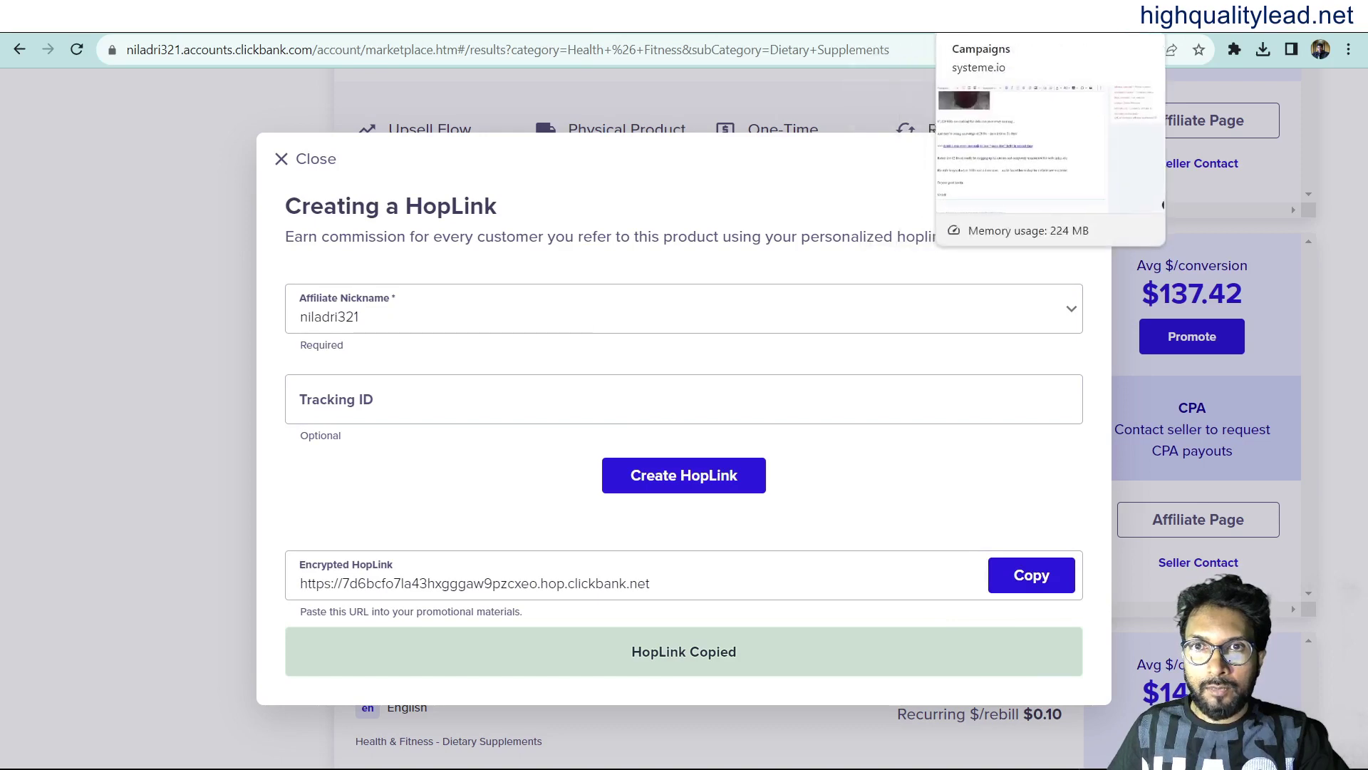
click(998, 15)
drag(75, 394, 639, 402)
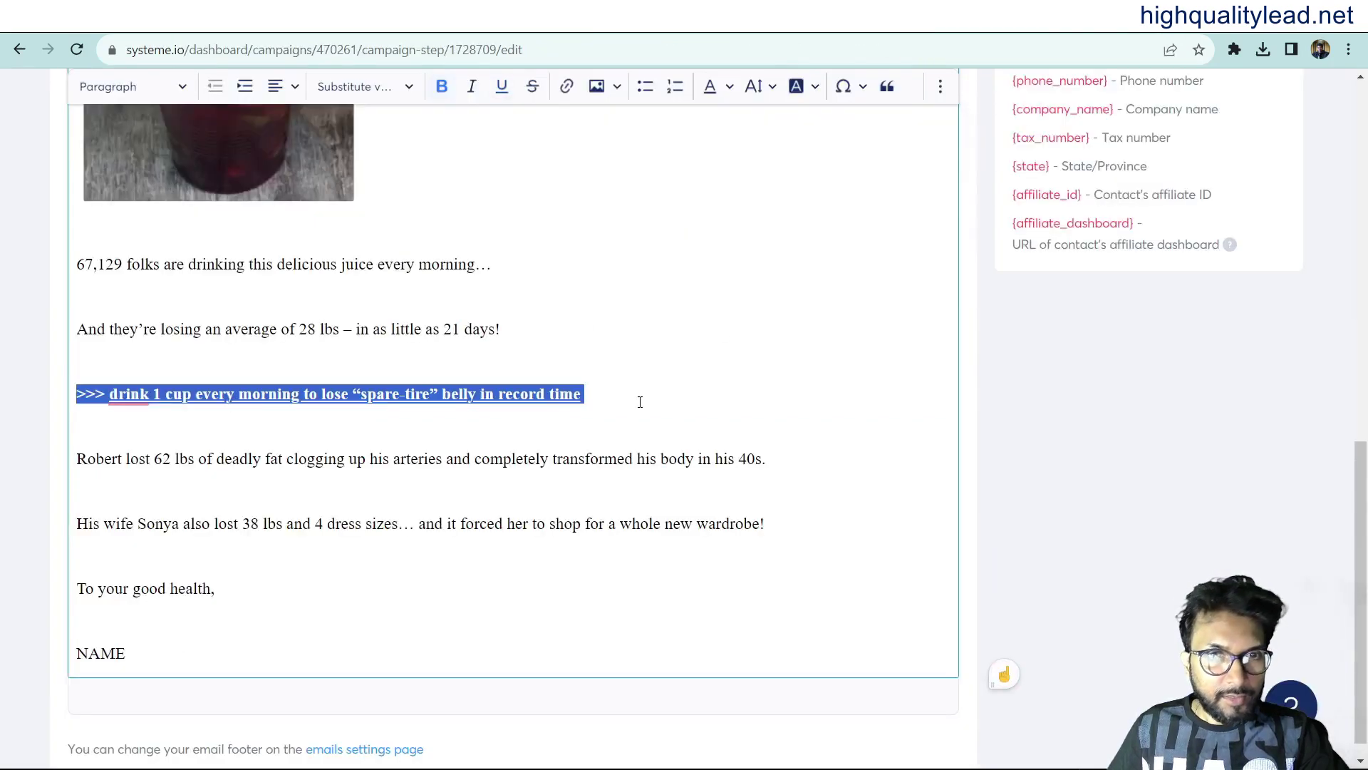
click(441, 86)
click(441, 86)
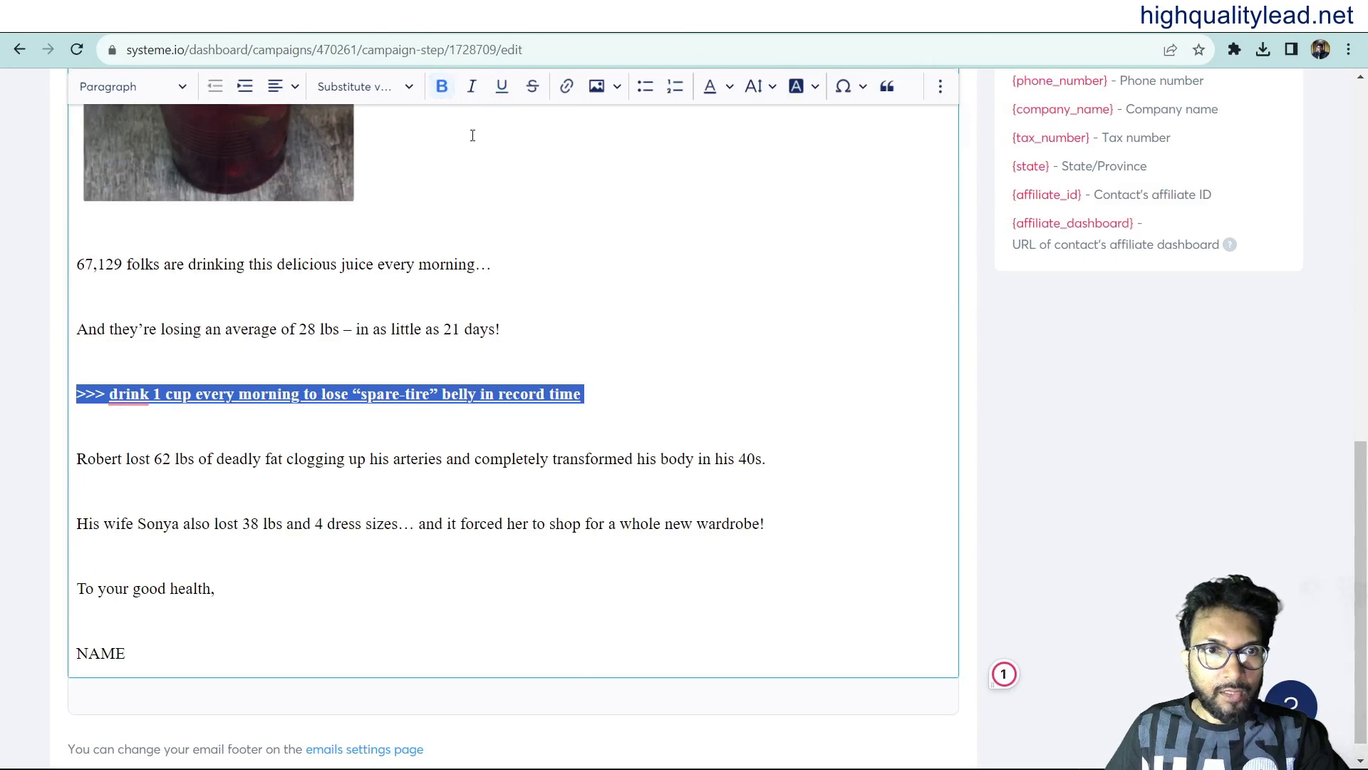
click(566, 86)
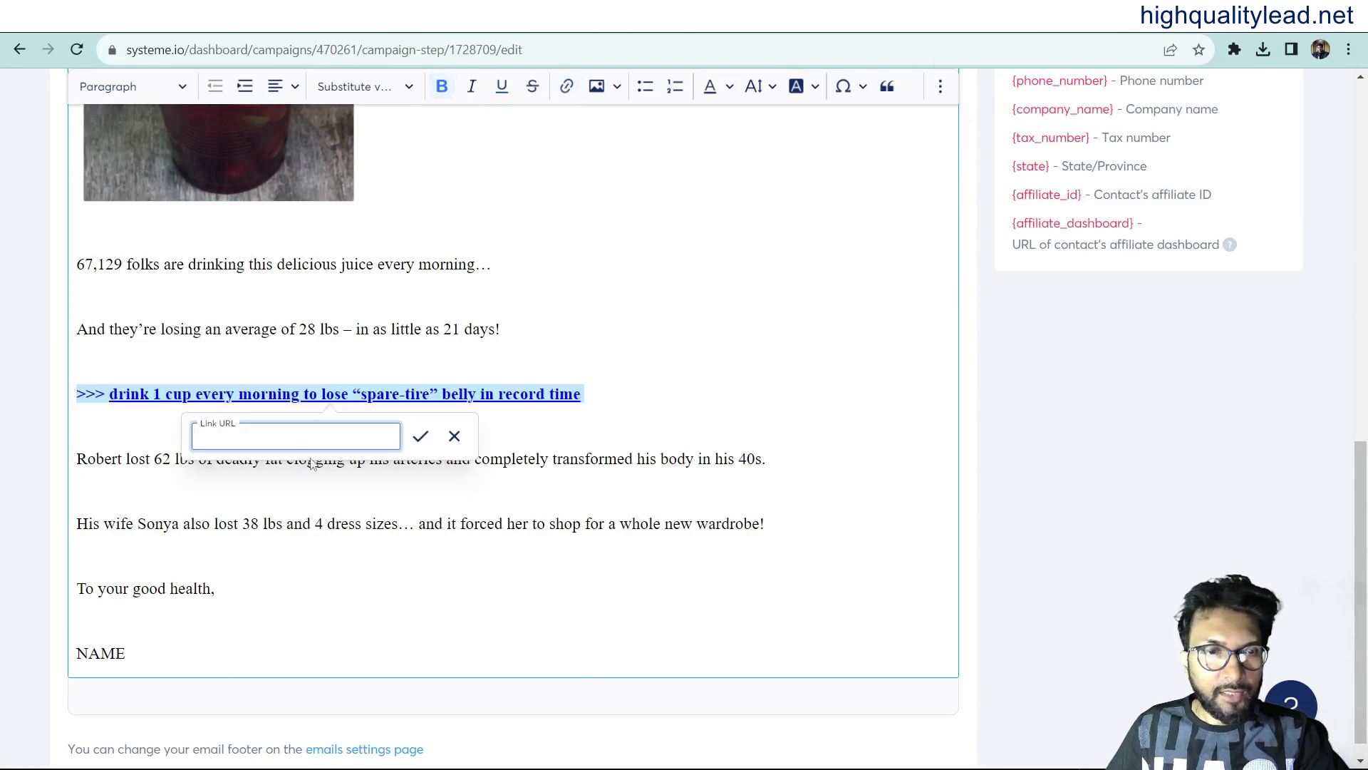
key(ctrl+v)
click(420, 436)
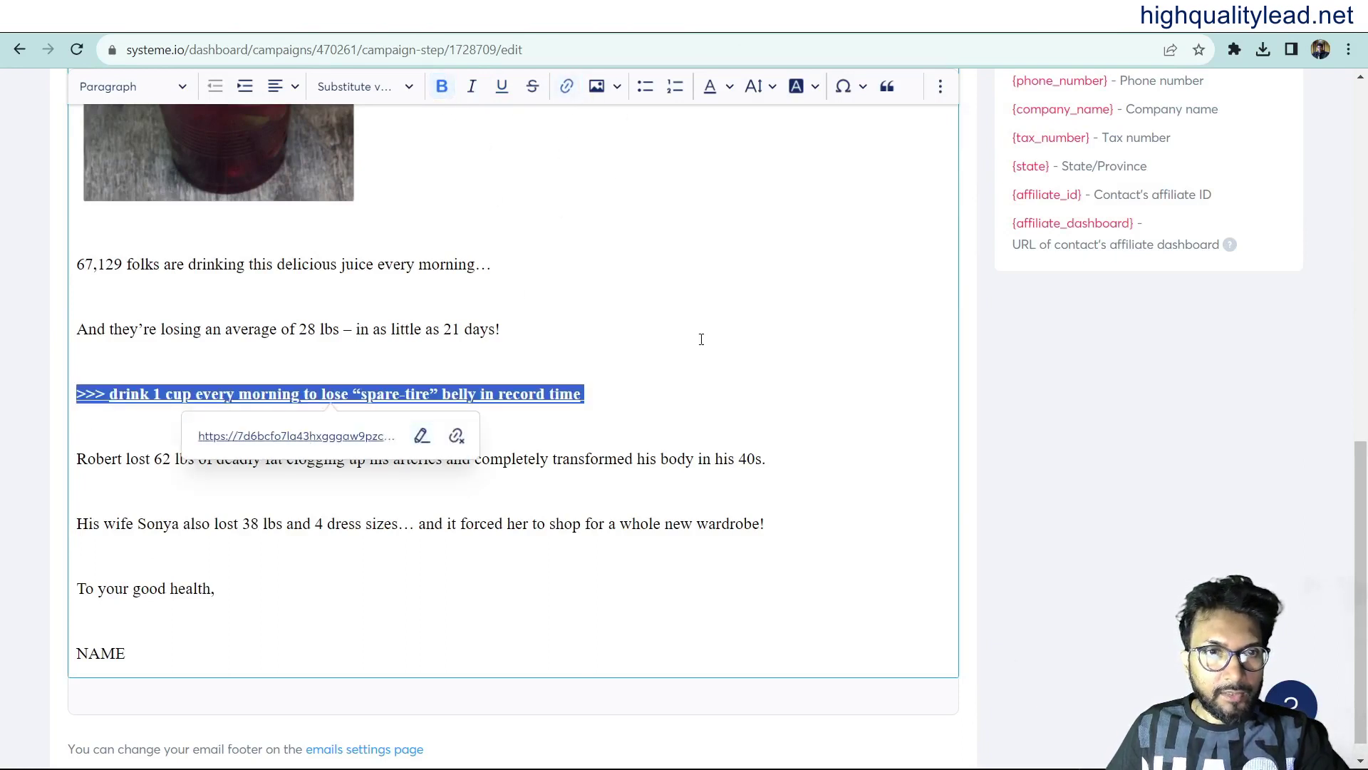
click(656, 335)
scroll(202, 424, up, 4)
Add the same HopLink to the juice image and check it.
click(275, 285)
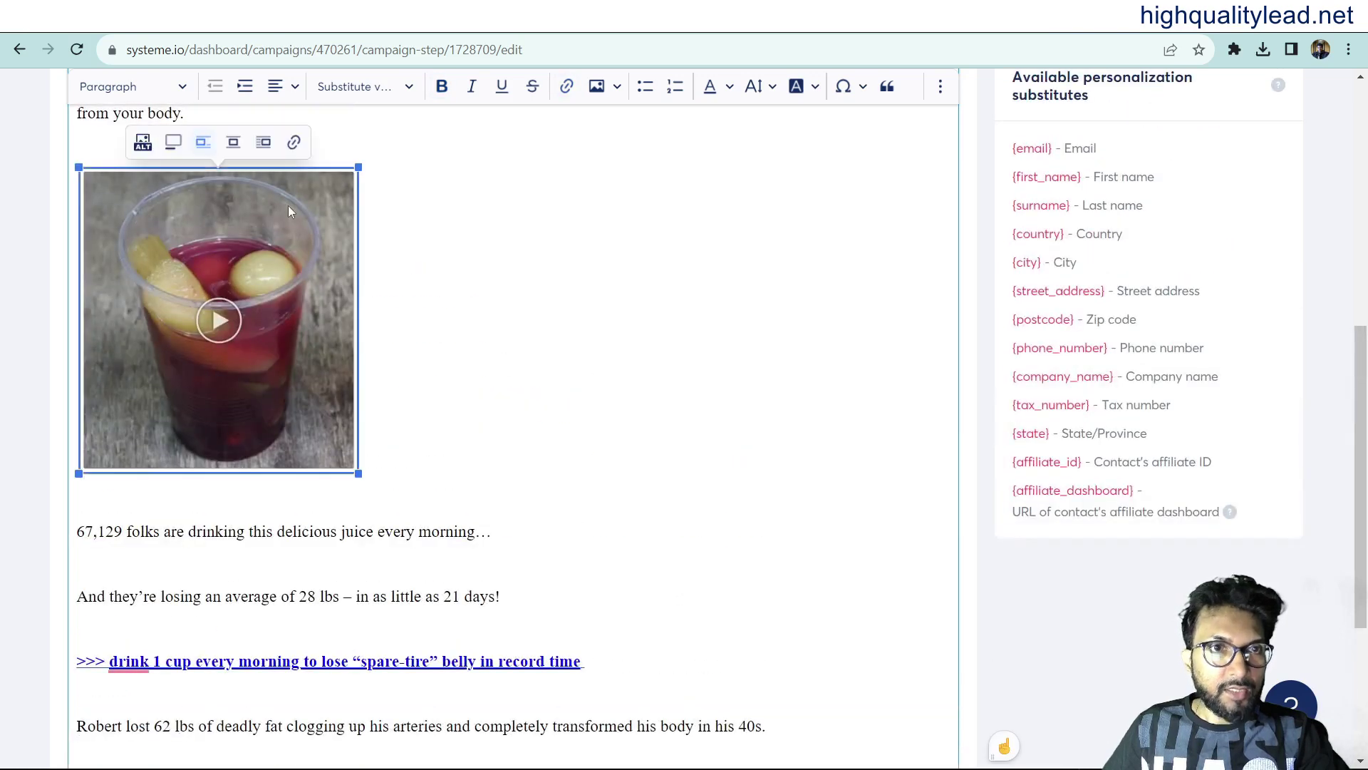
click(295, 142)
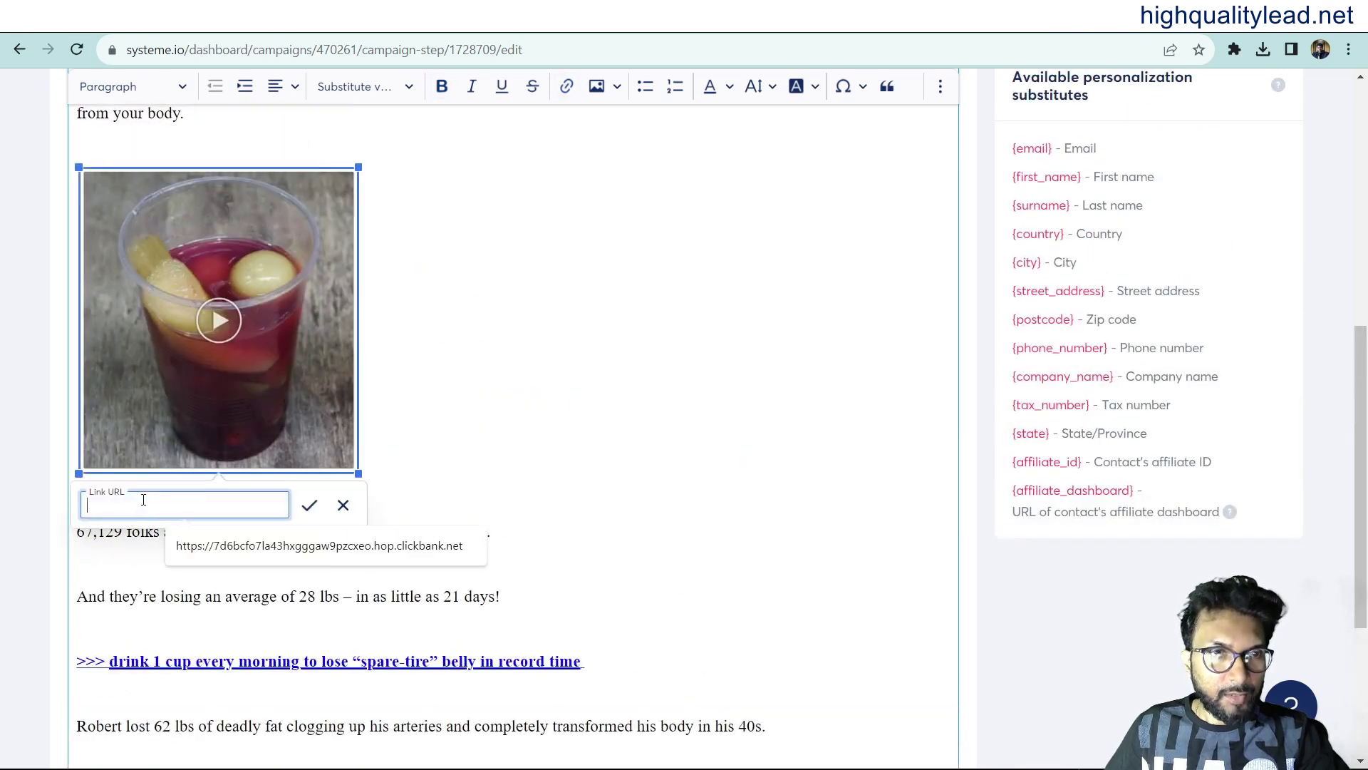
click(308, 505)
click(519, 376)
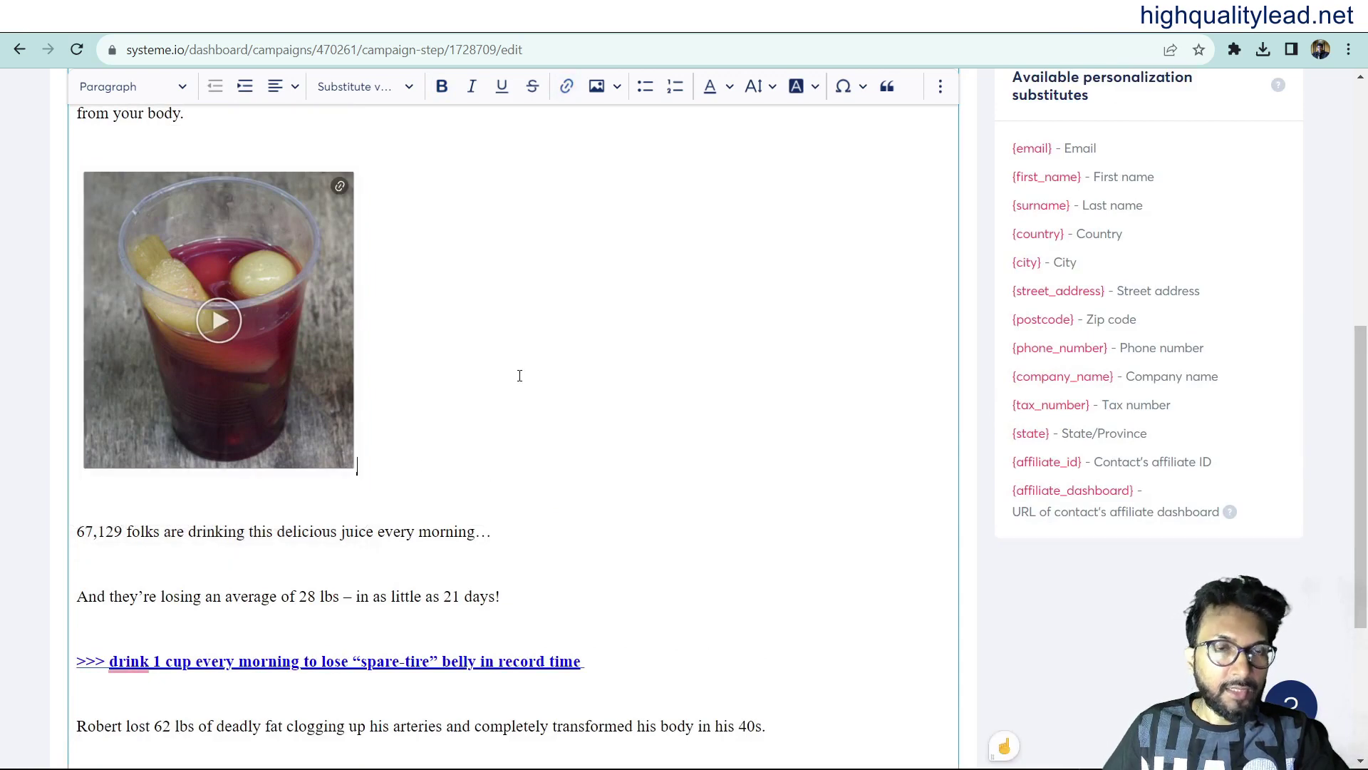
click(264, 367)
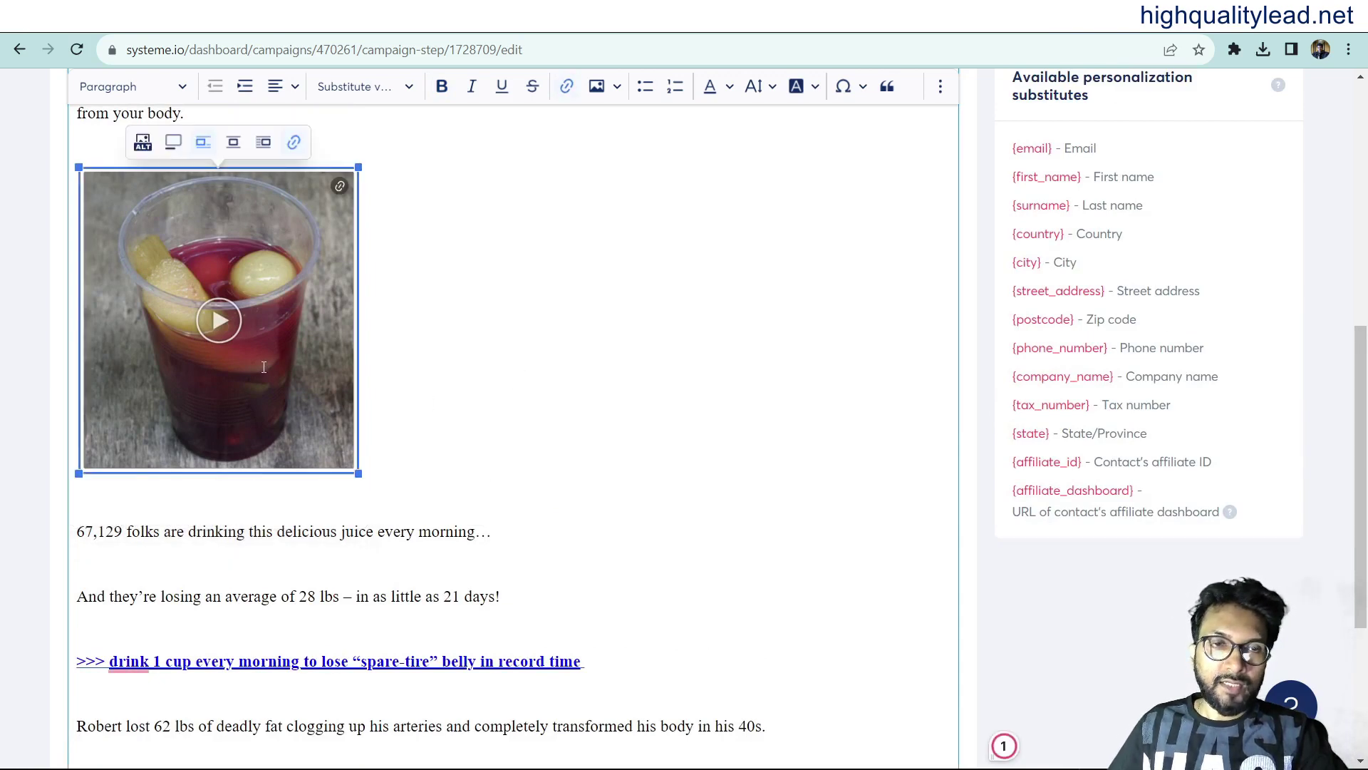
scroll(304, 555, down, 3)
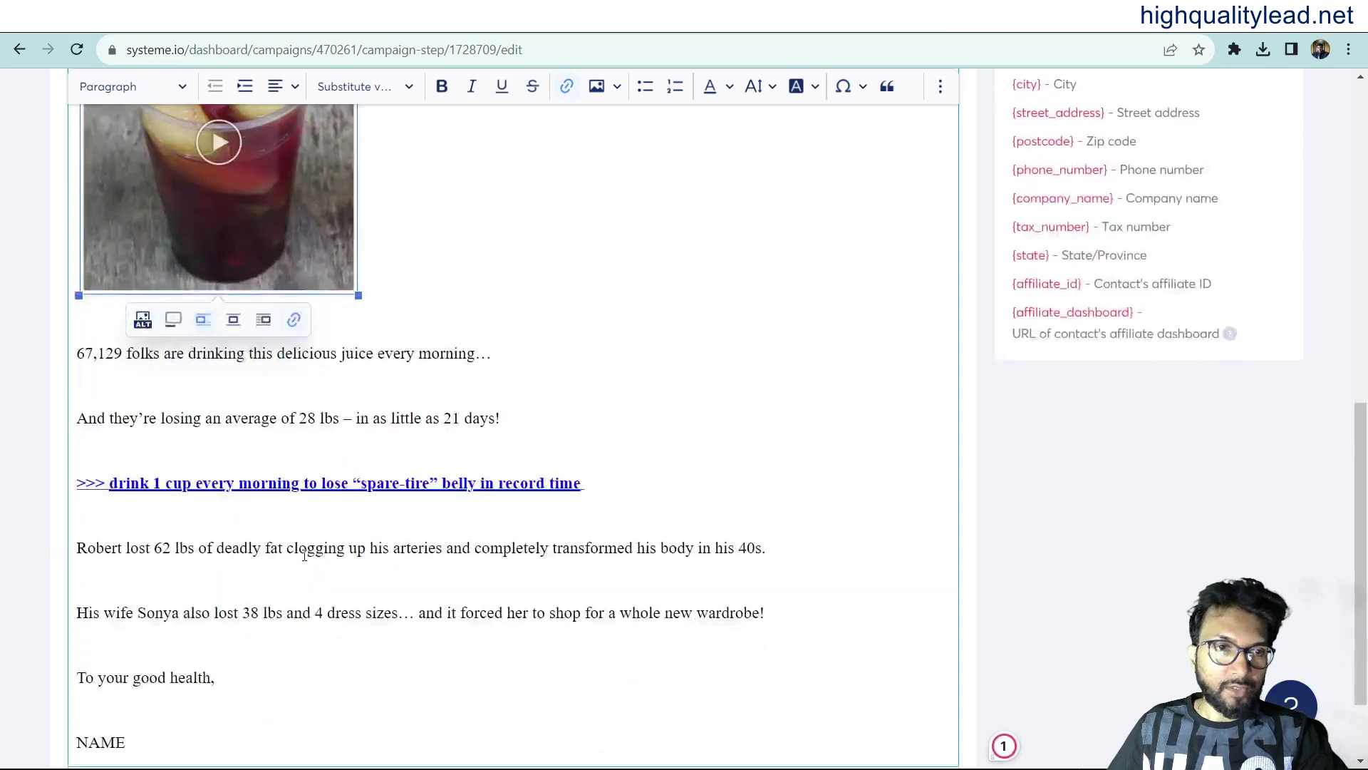
Replace the NAME placeholder in the signature with the sender's name.
click(407, 482)
scroll(285, 556, down, 2)
click(132, 627)
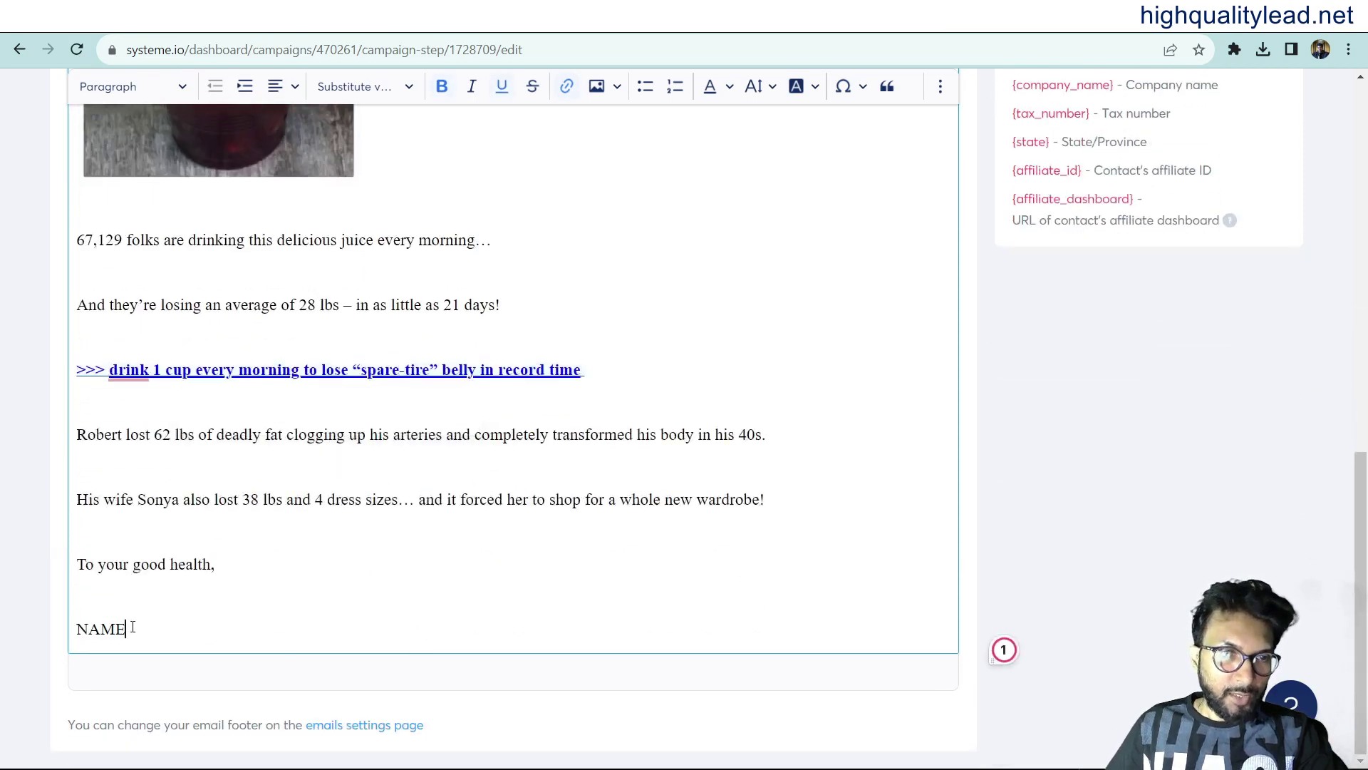
double_click(133, 627)
text(N)
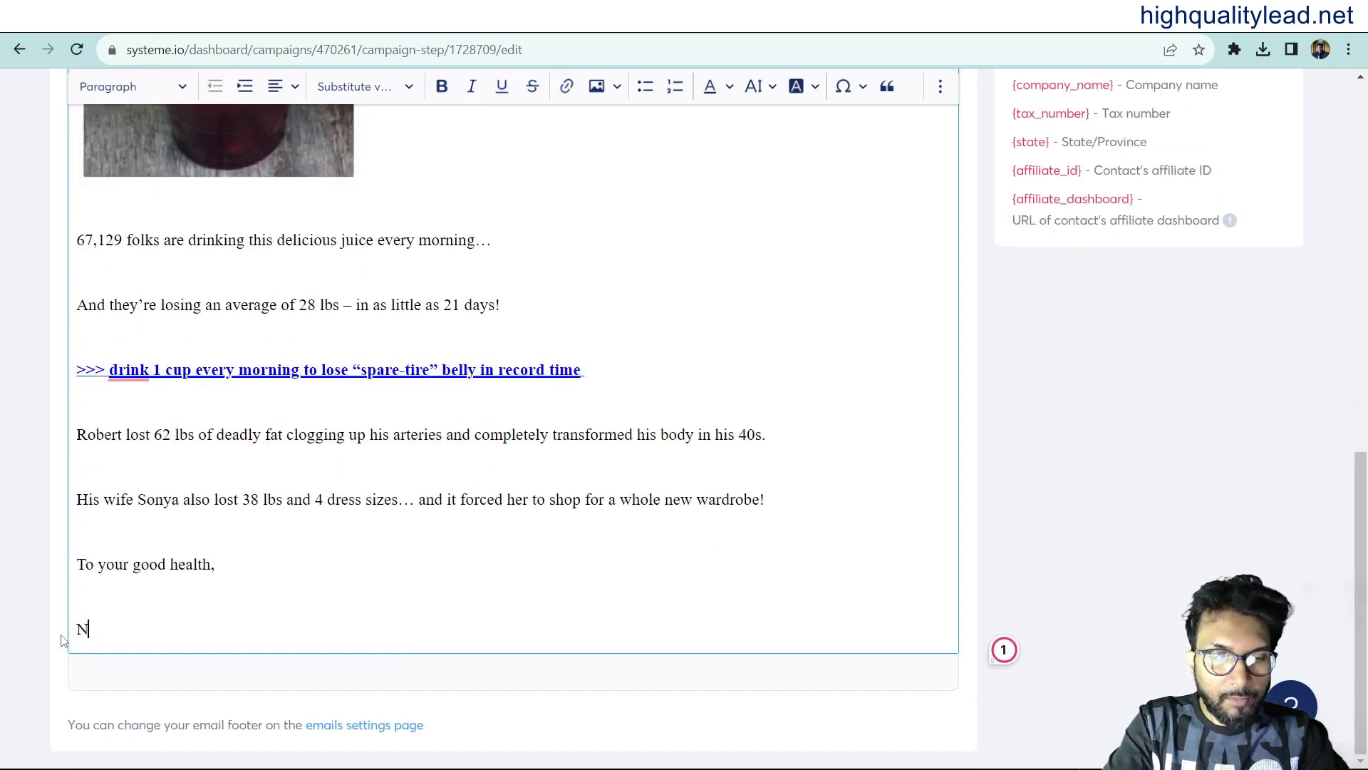
text(iladr)
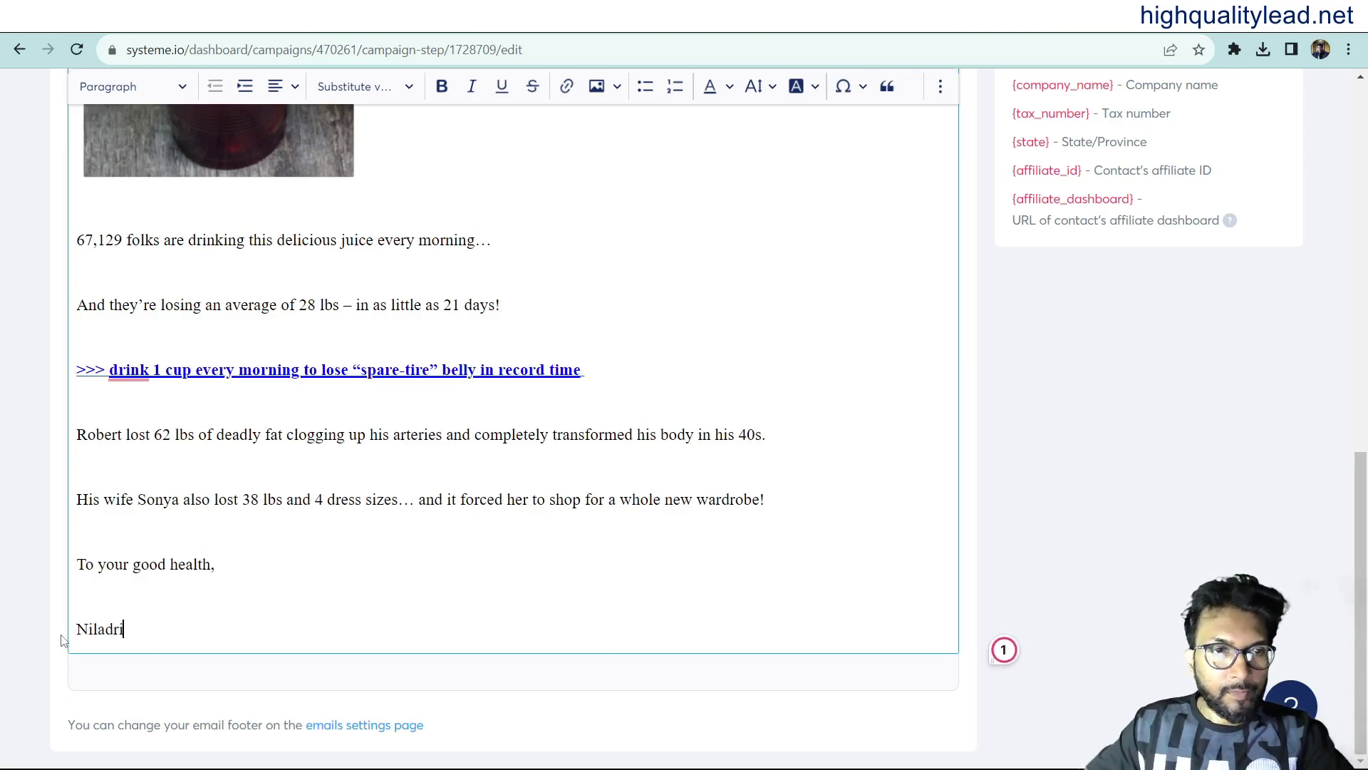
text(i)
scroll(240, 262, up, 10)
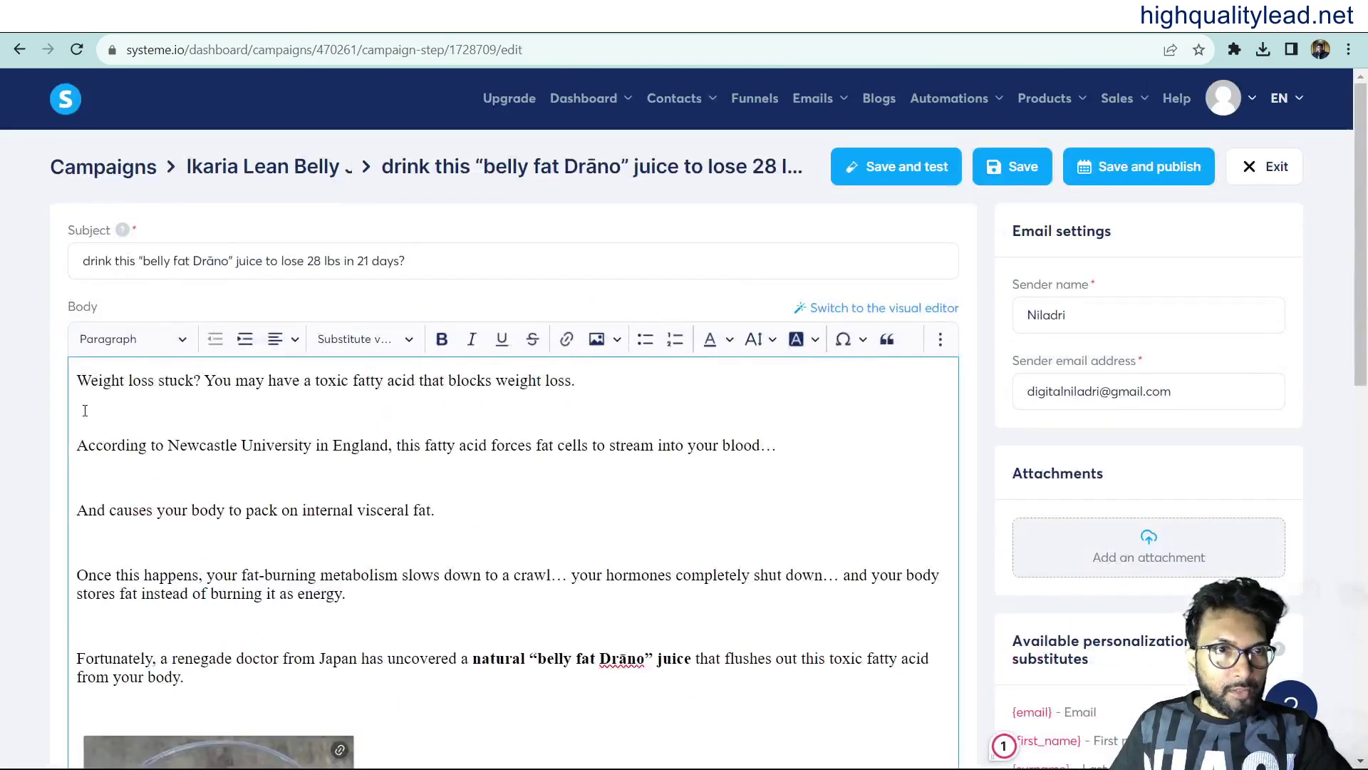
Add a 'Hi, {first_name}' greeting line at the top of the body.
key(ctrl+Home)
key(Return)
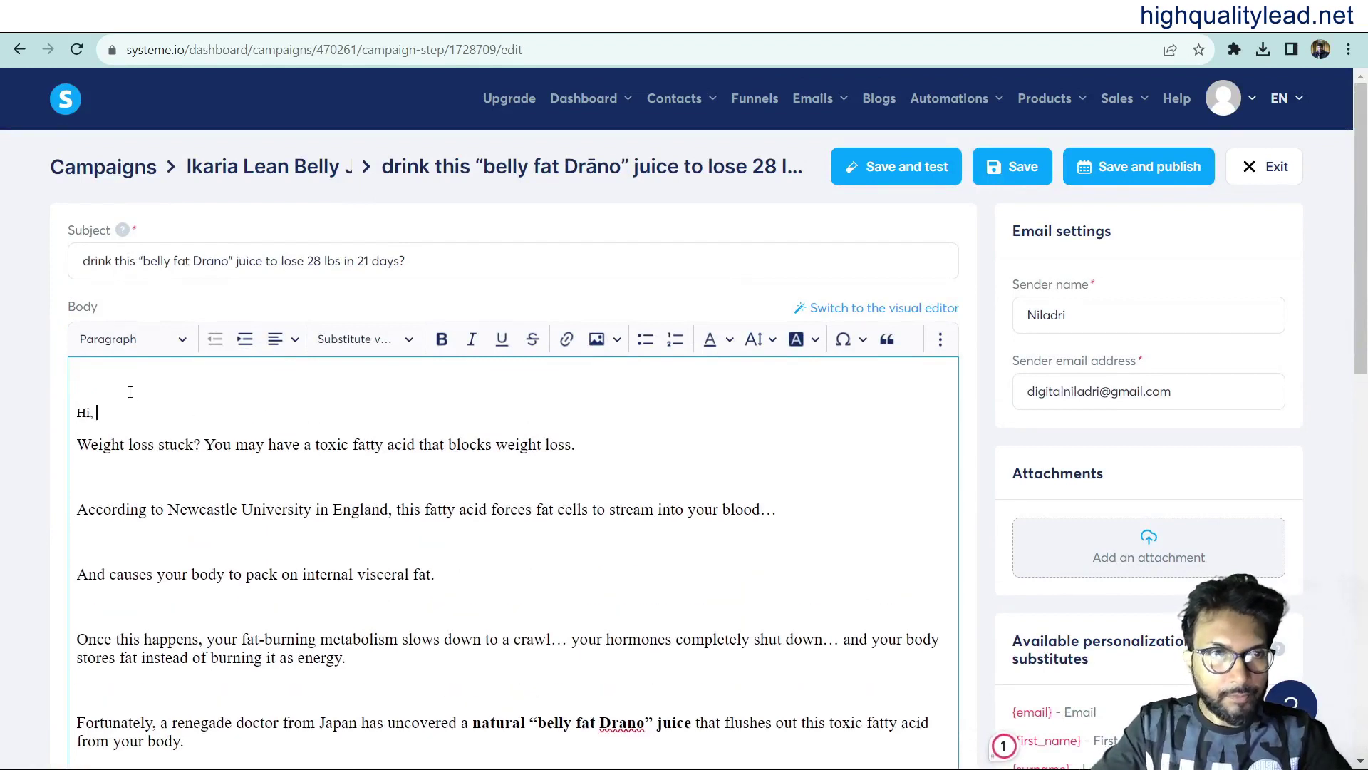
scroll(1015, 742, down, 3)
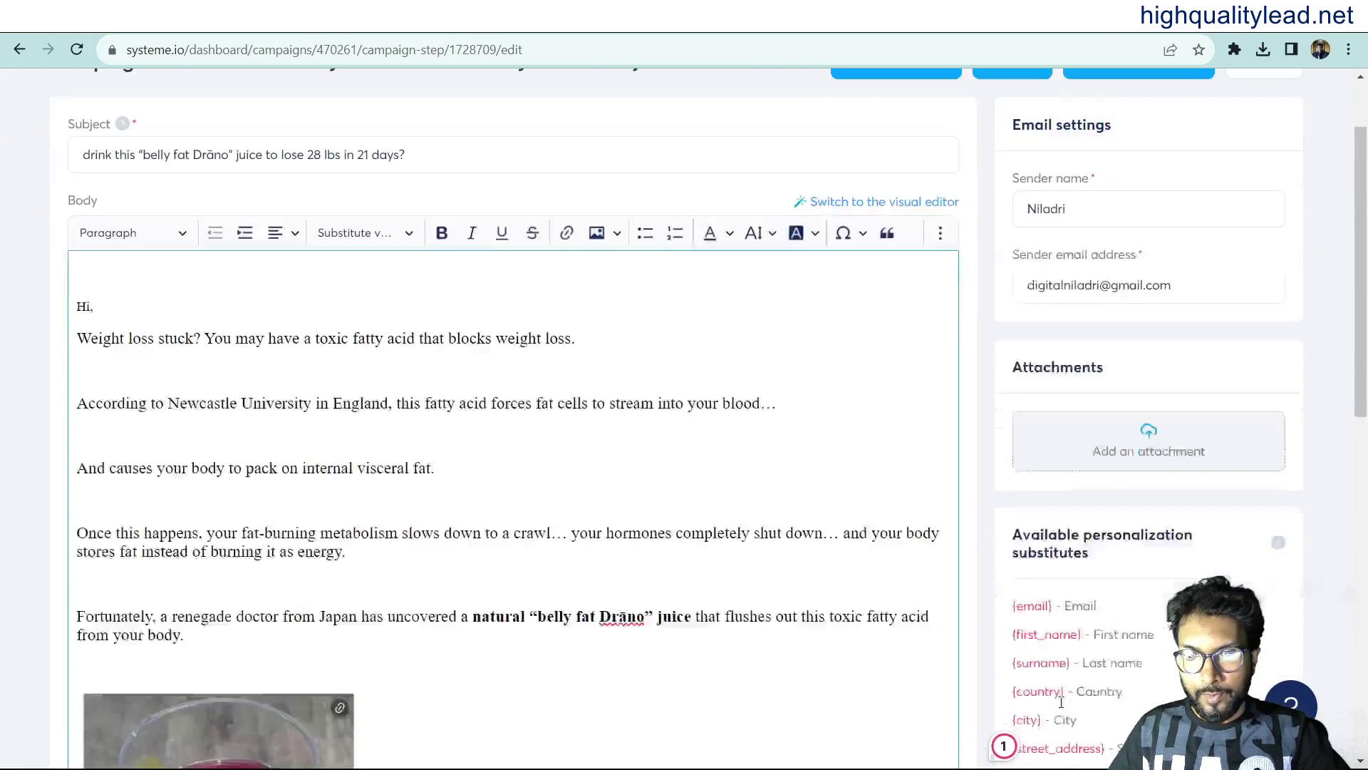
drag(1013, 563, 1086, 573)
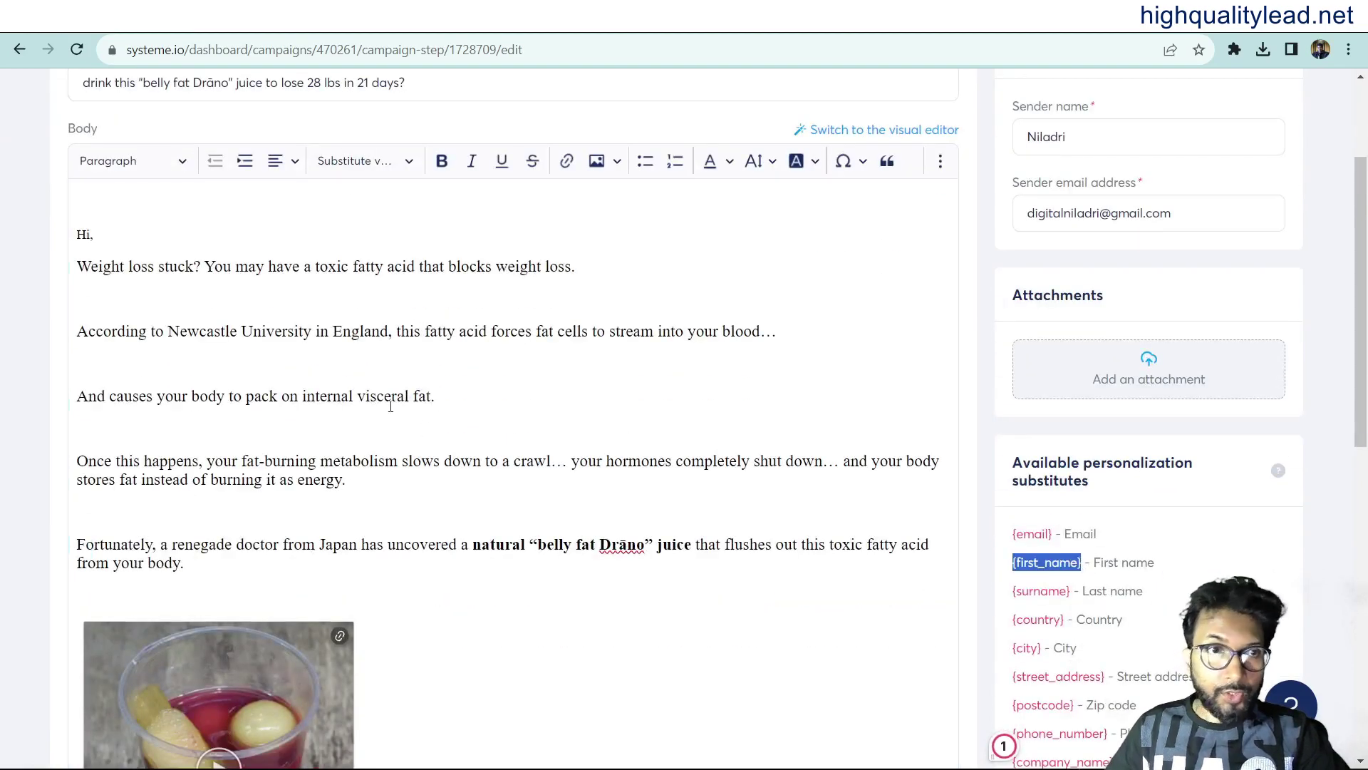
click(175, 233)
key(ctrl+v)
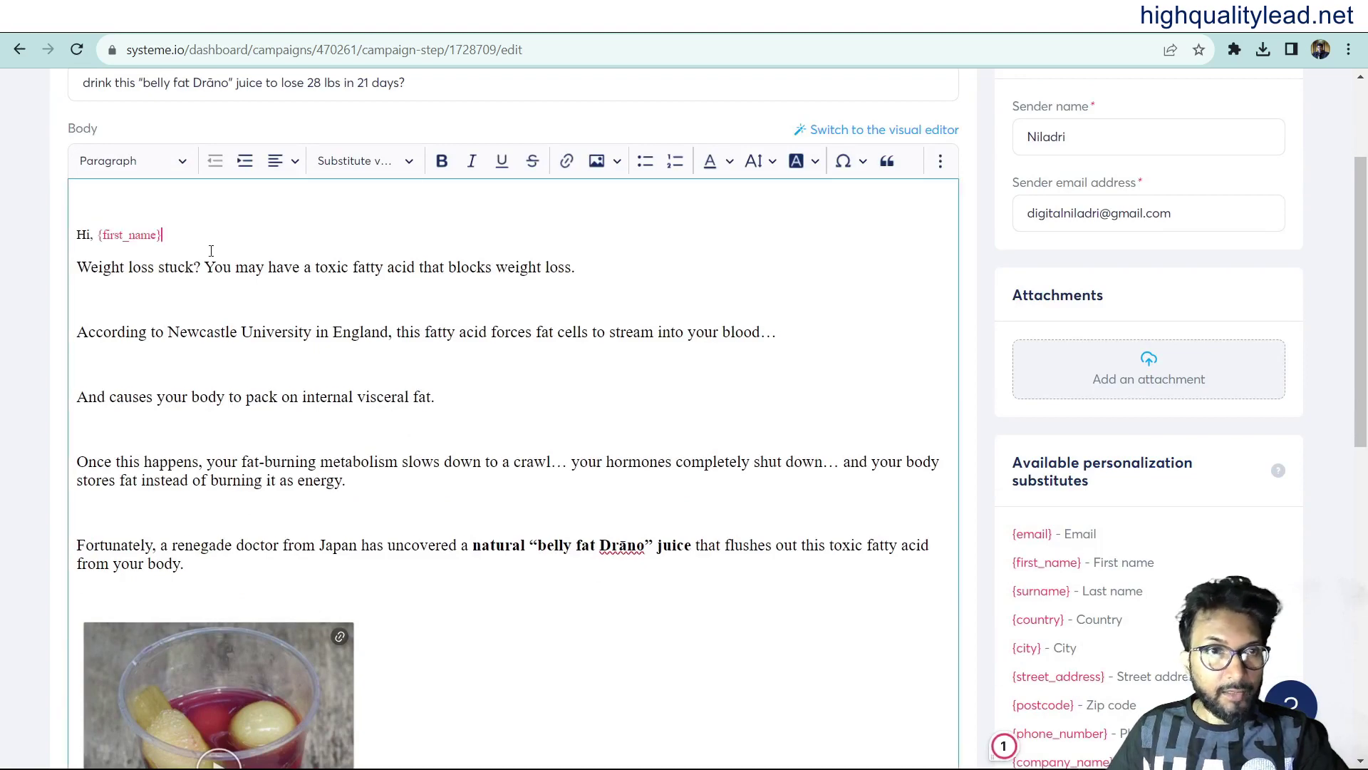
Insert {first_name} at the start of the subject line.
scroll(214, 256, up, 3)
click(82, 264)
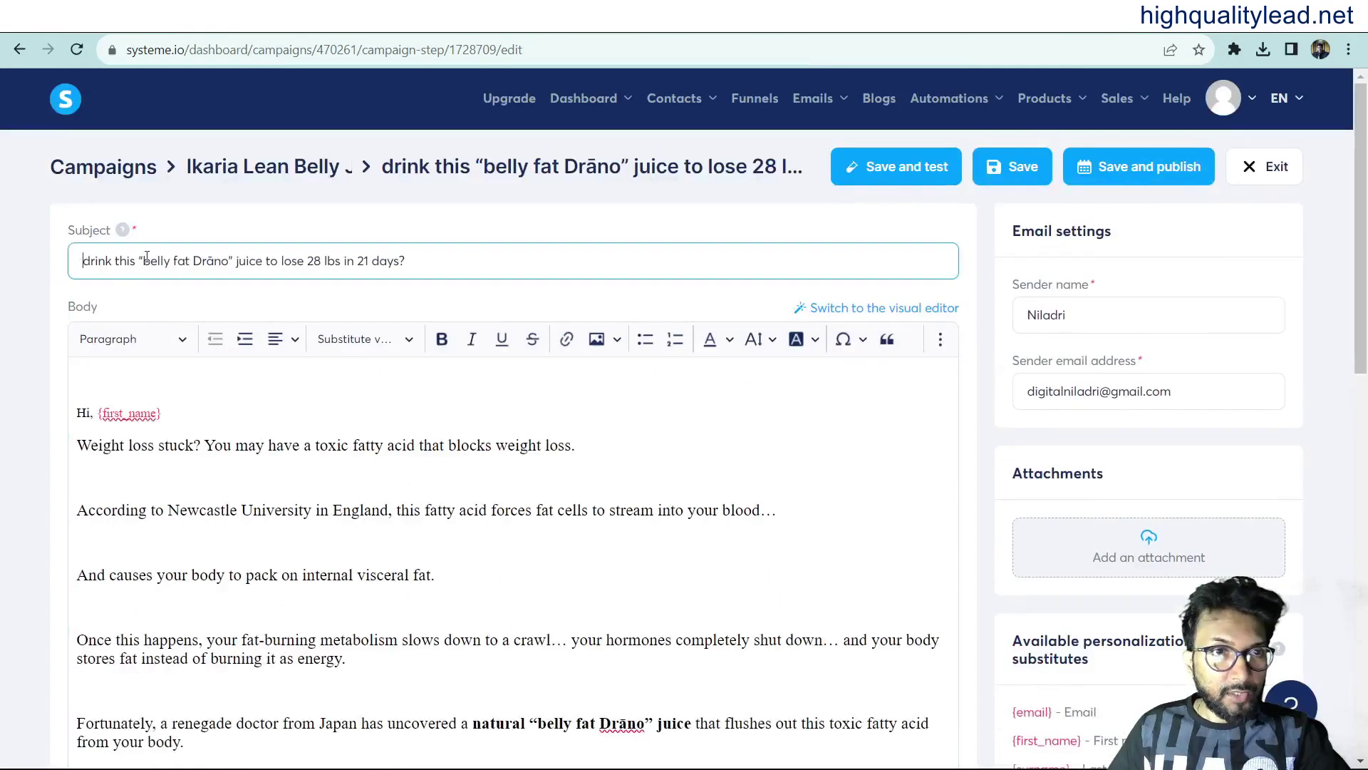
key(ctrl+v)
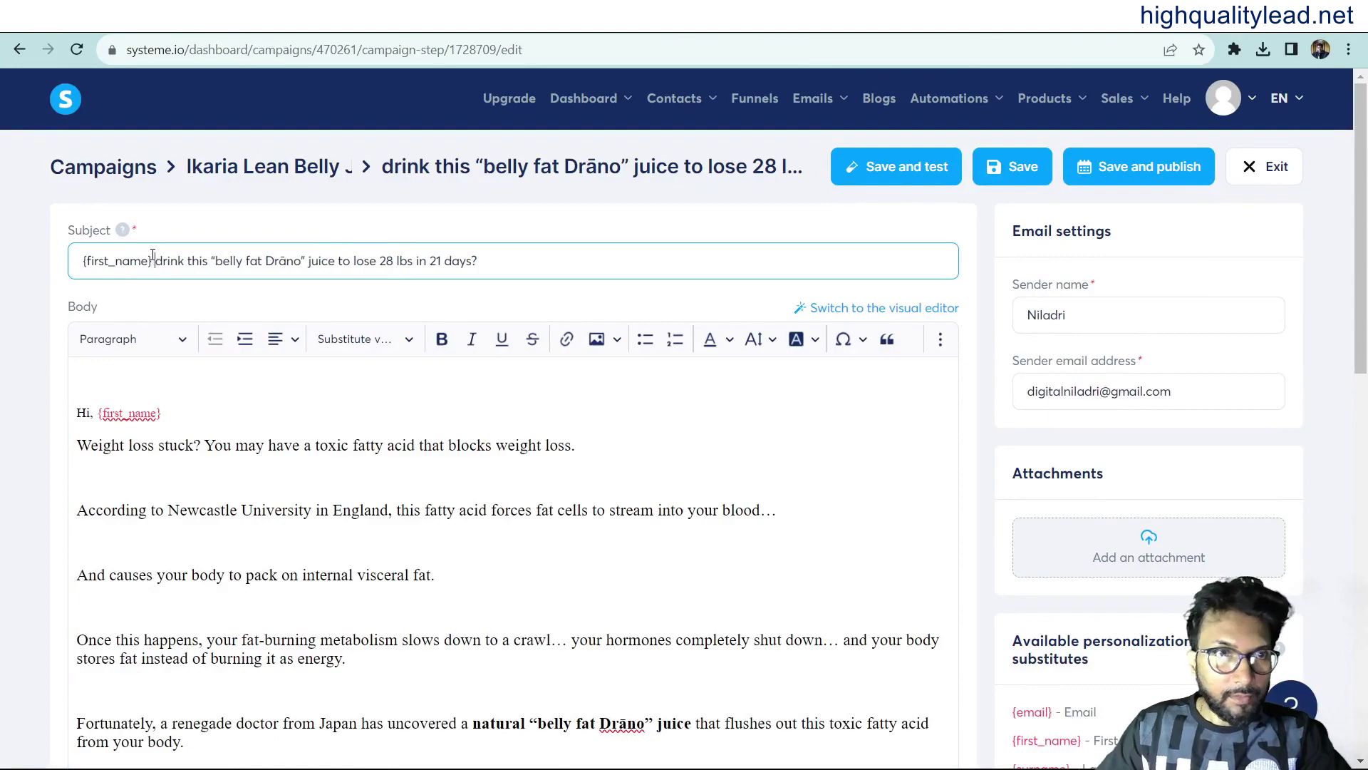
scroll(596, 486, down, 13)
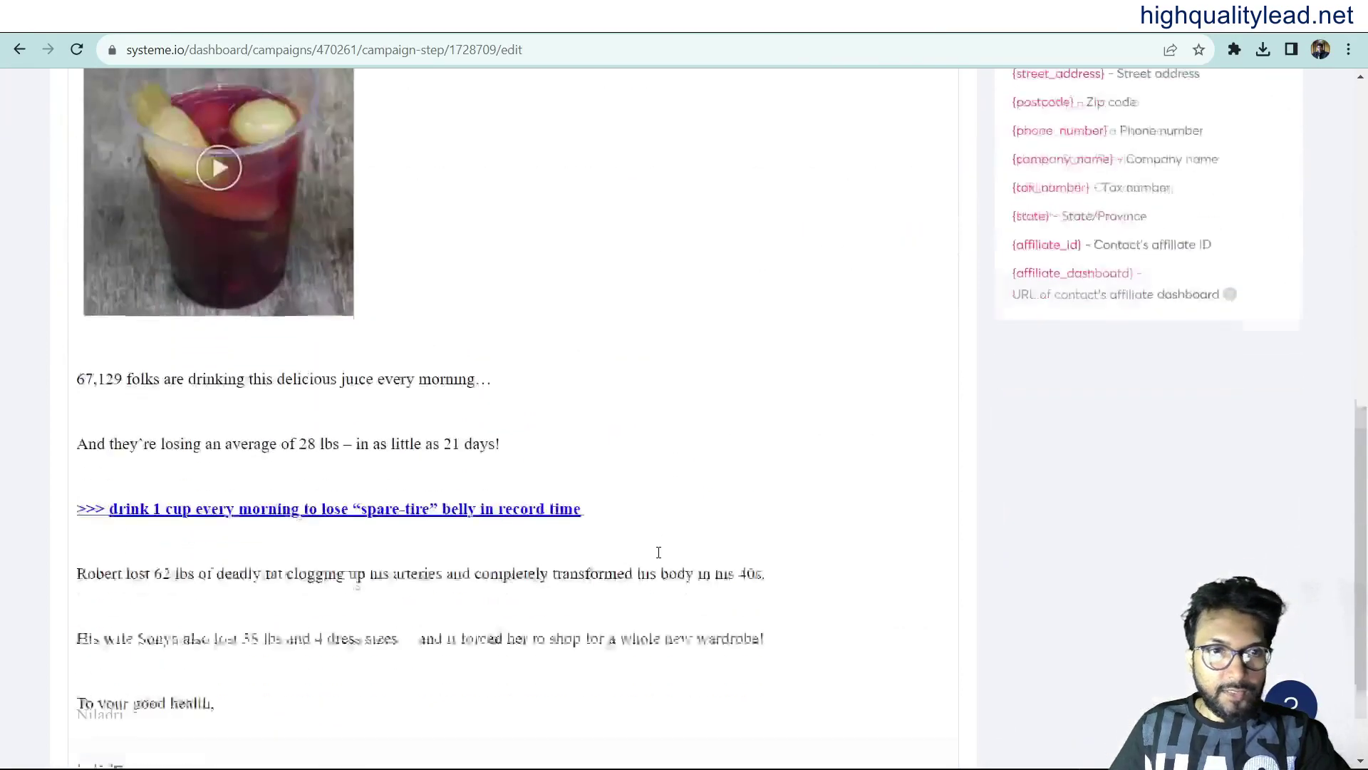
scroll(661, 549, up, 5)
scroll(661, 549, up, 8)
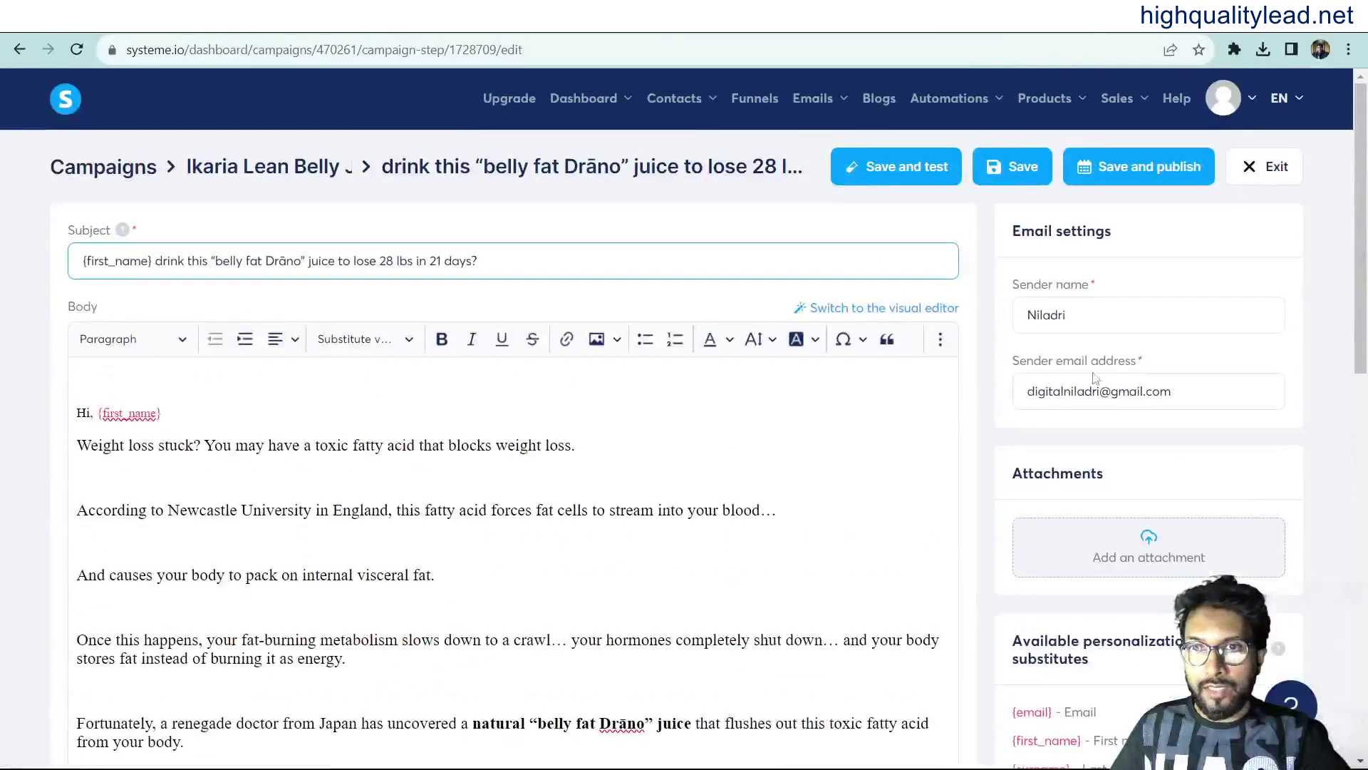
Publish the email with a 1-day delay after 'Your E-book is Here!' and save it.
click(1131, 166)
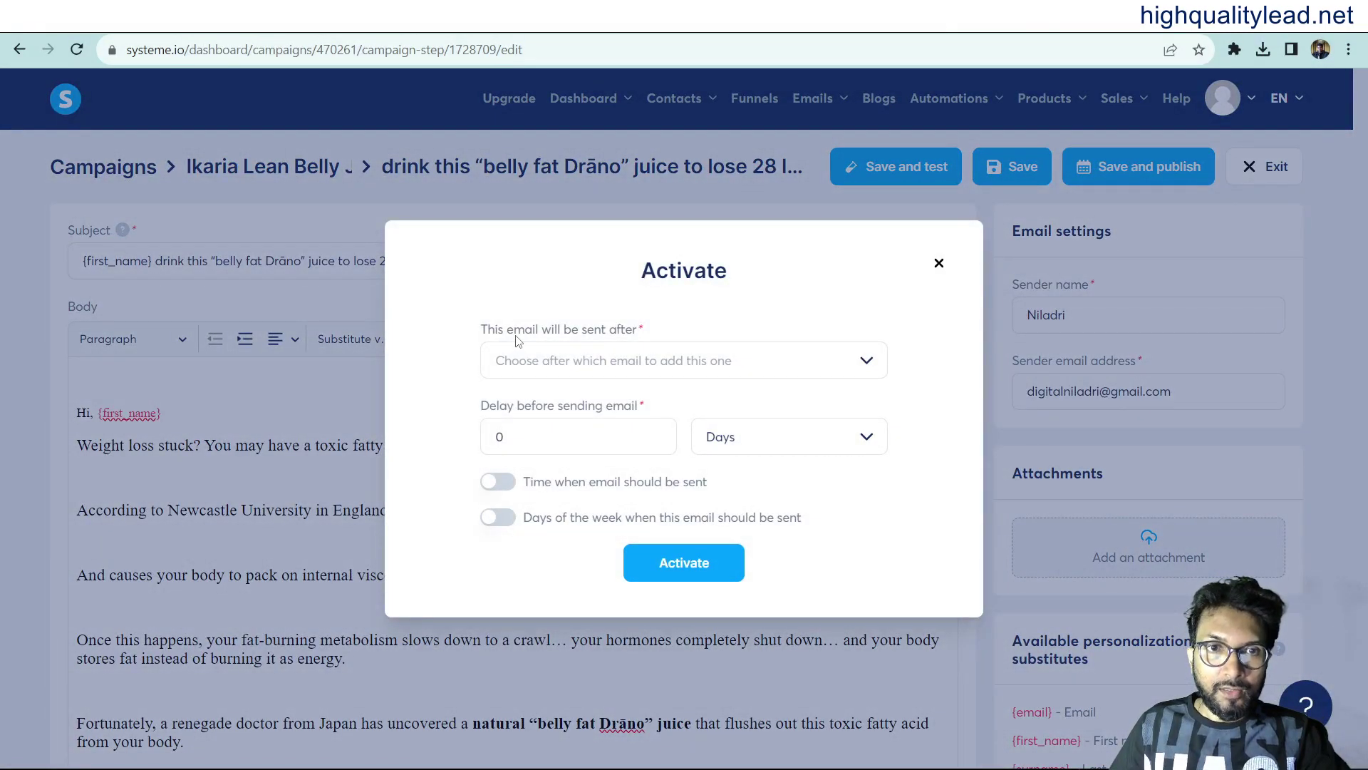
click(615, 365)
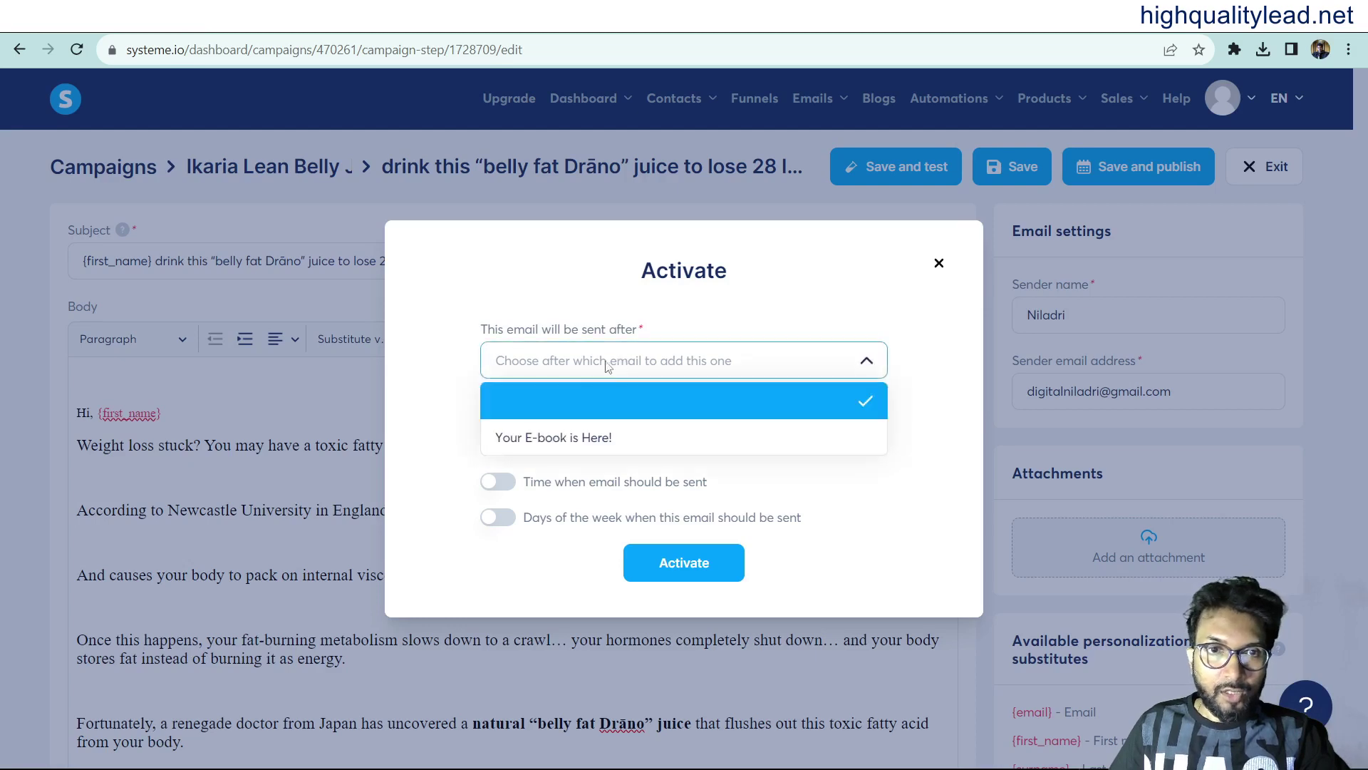
click(599, 441)
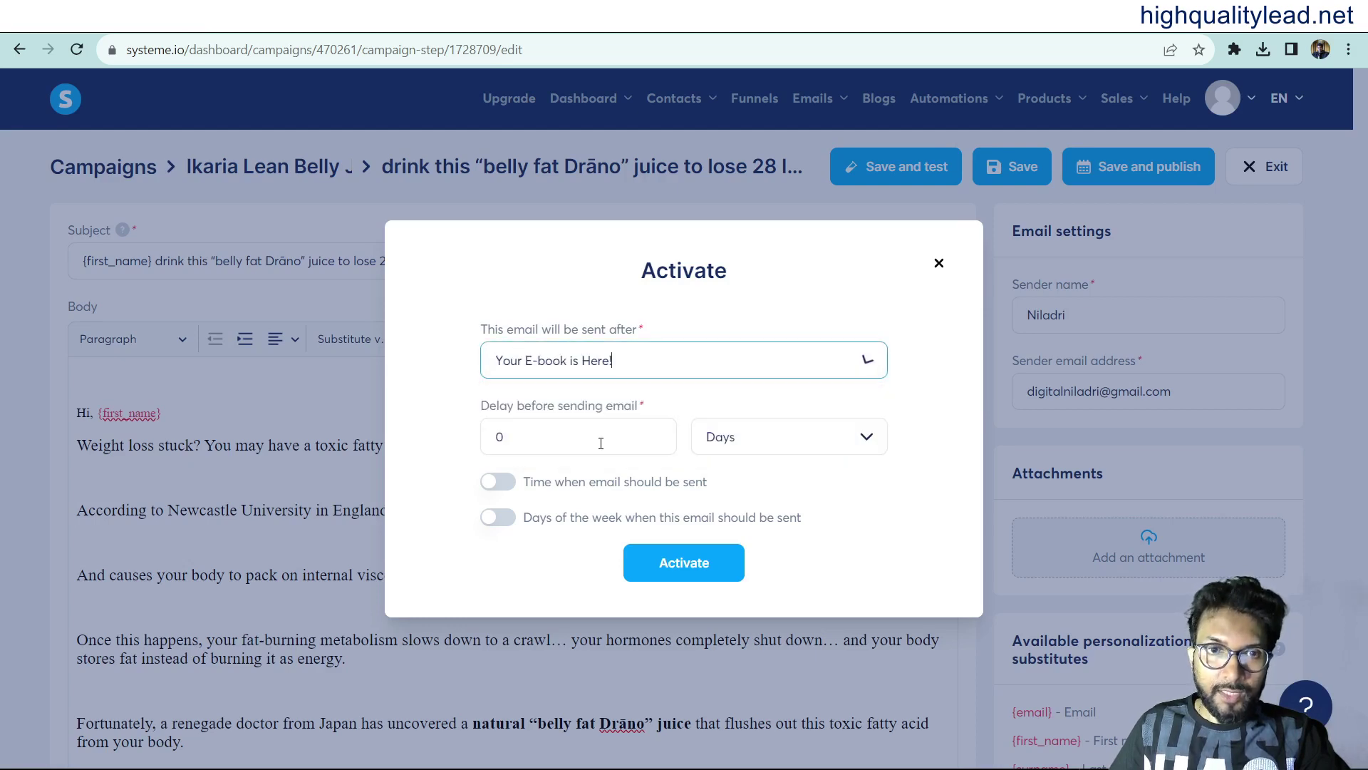
double_click(548, 435)
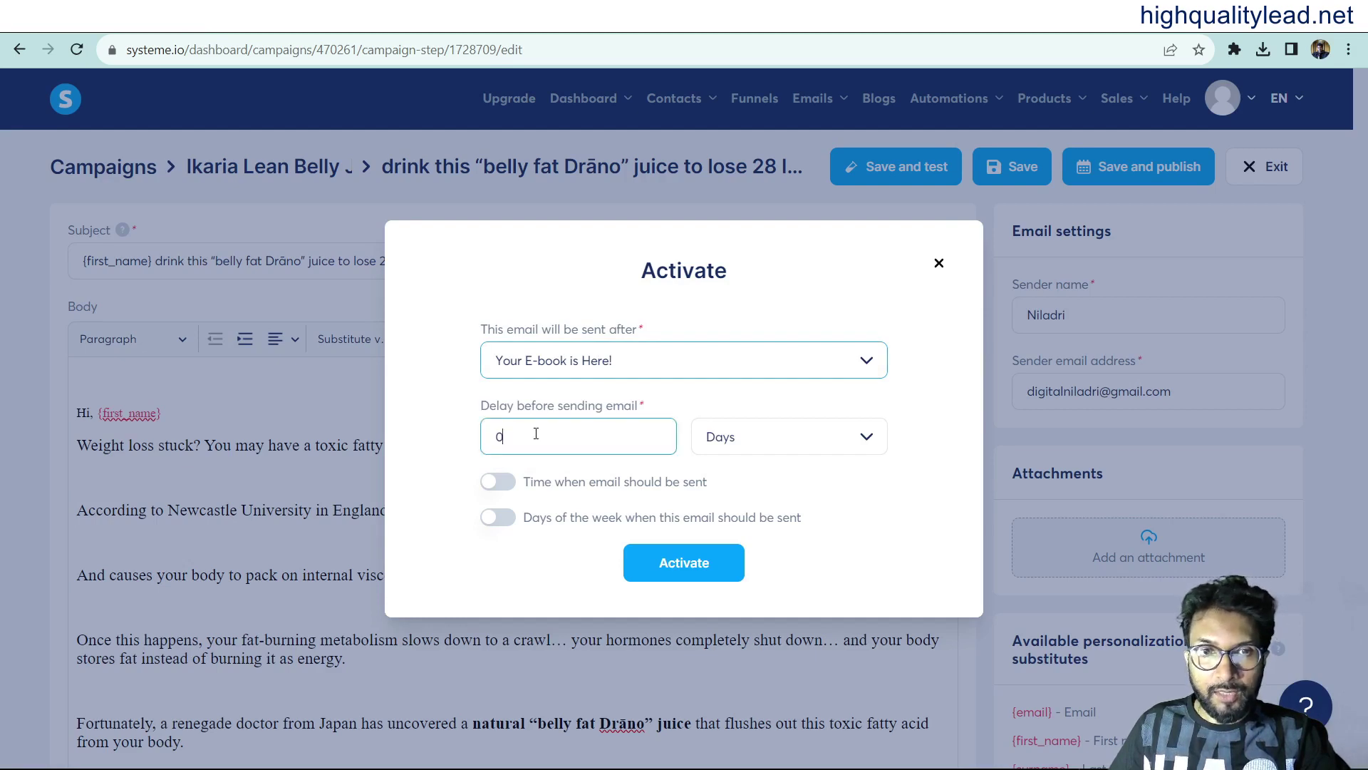
click(463, 438)
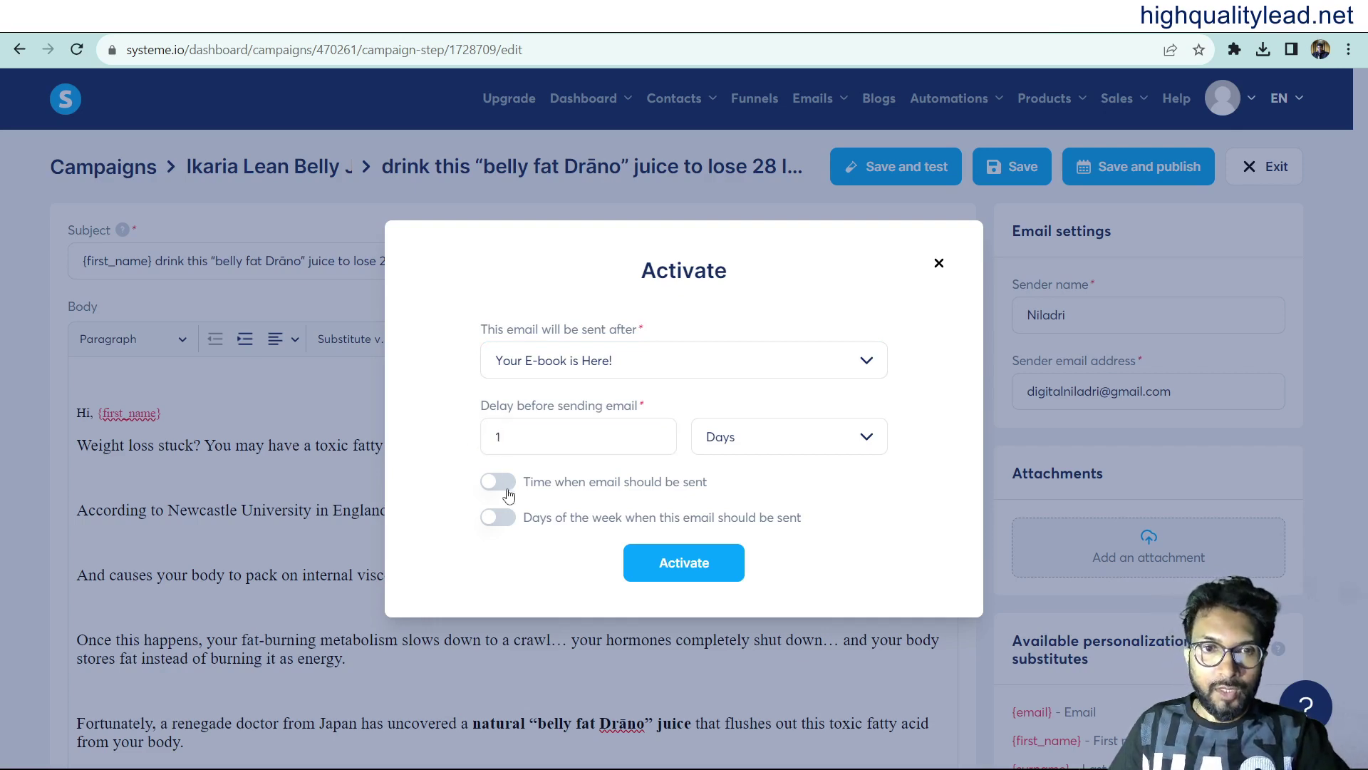
click(637, 577)
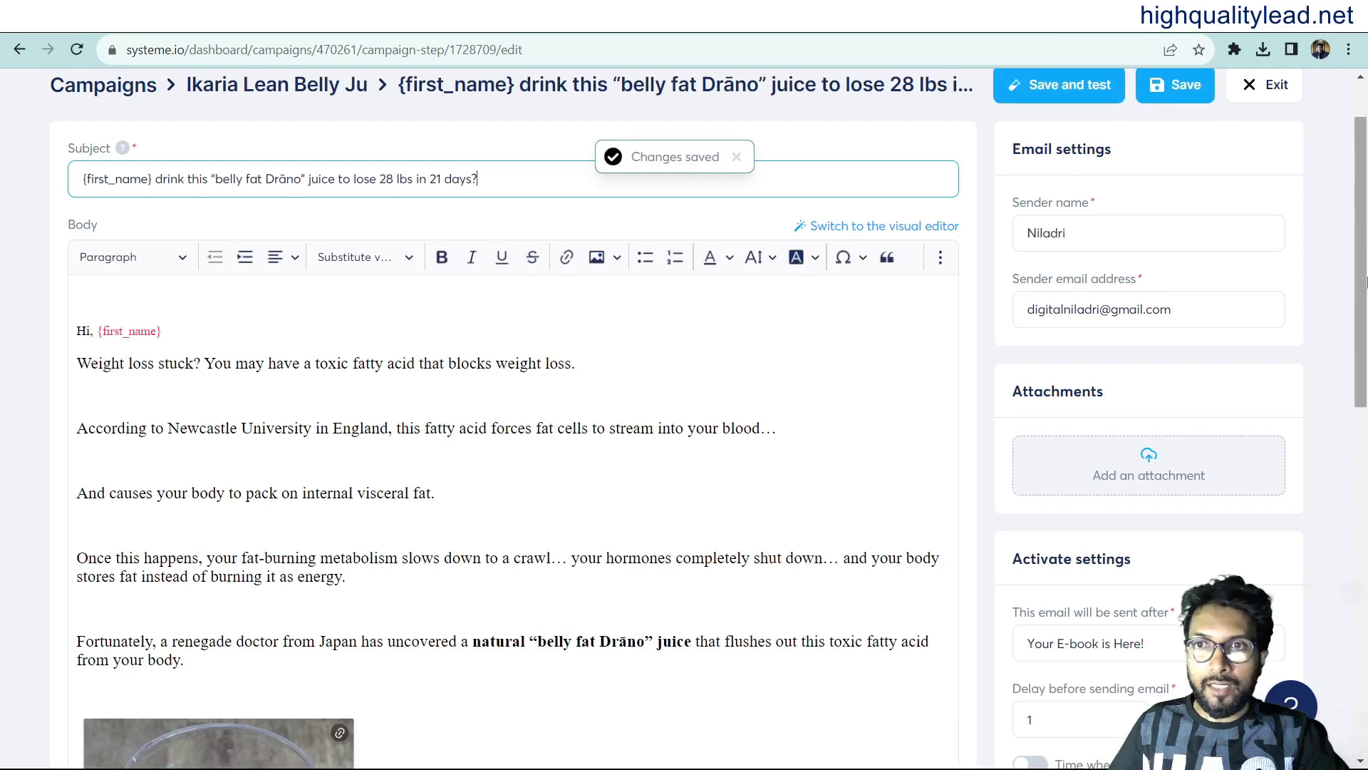
click(1180, 171)
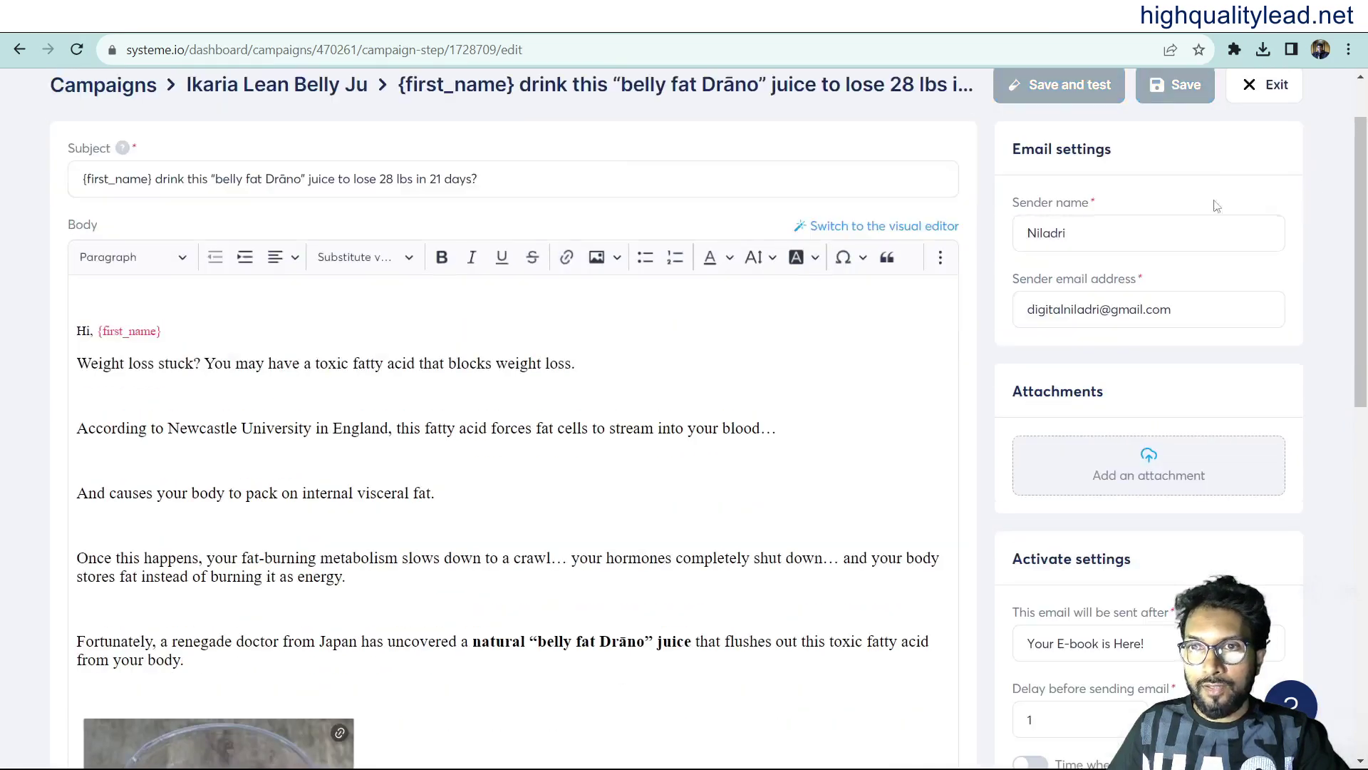
Create a new email step with subject 'drink this before 10am to speed up fat loss'.
click(1265, 85)
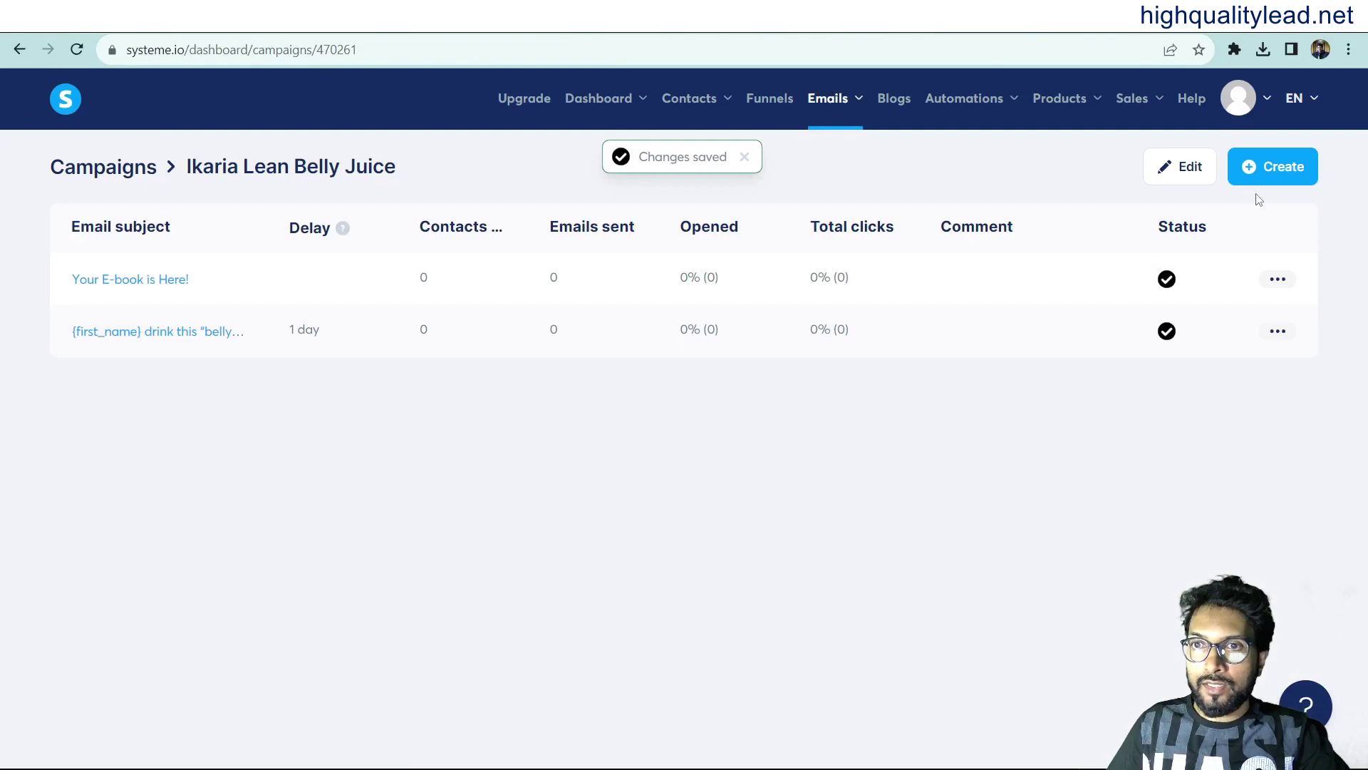
click(1281, 165)
click(506, 305)
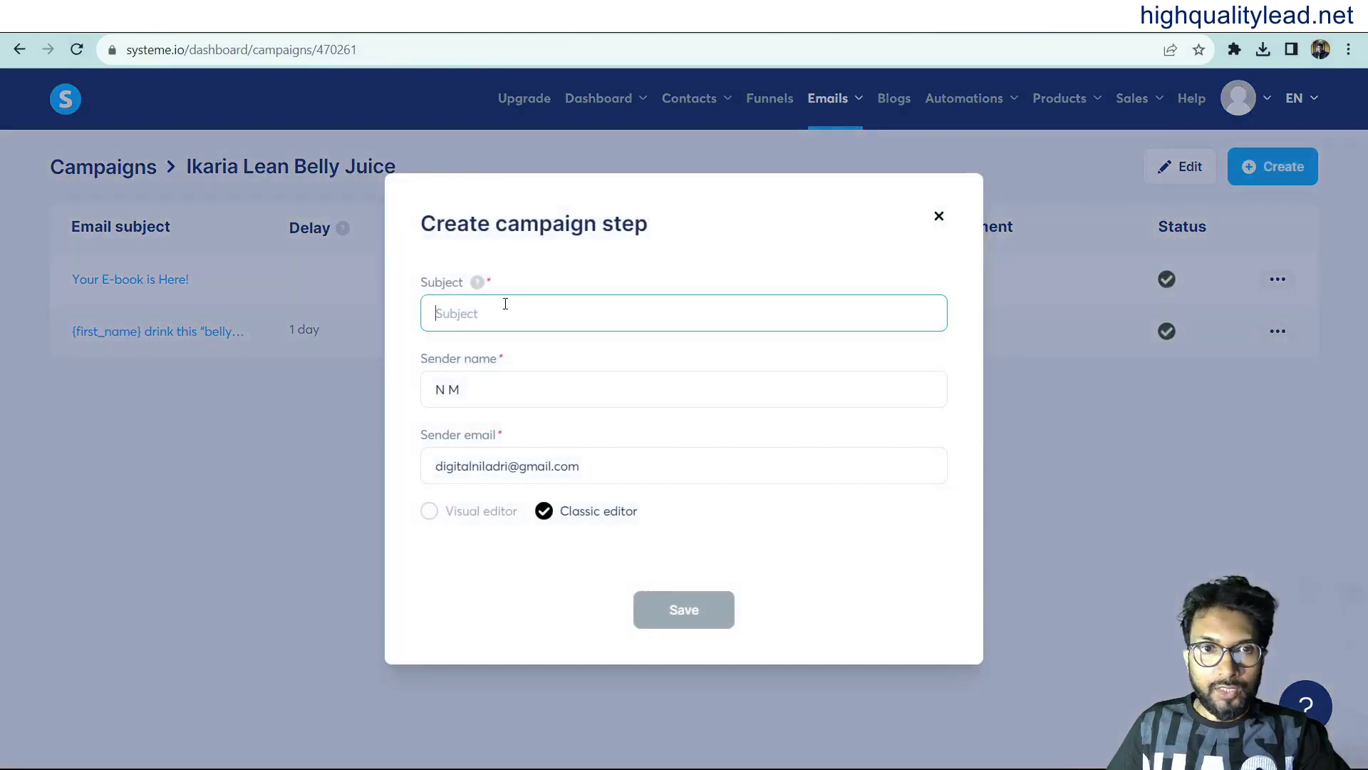
key(alt+Tab)
scroll(698, 449, down, 15)
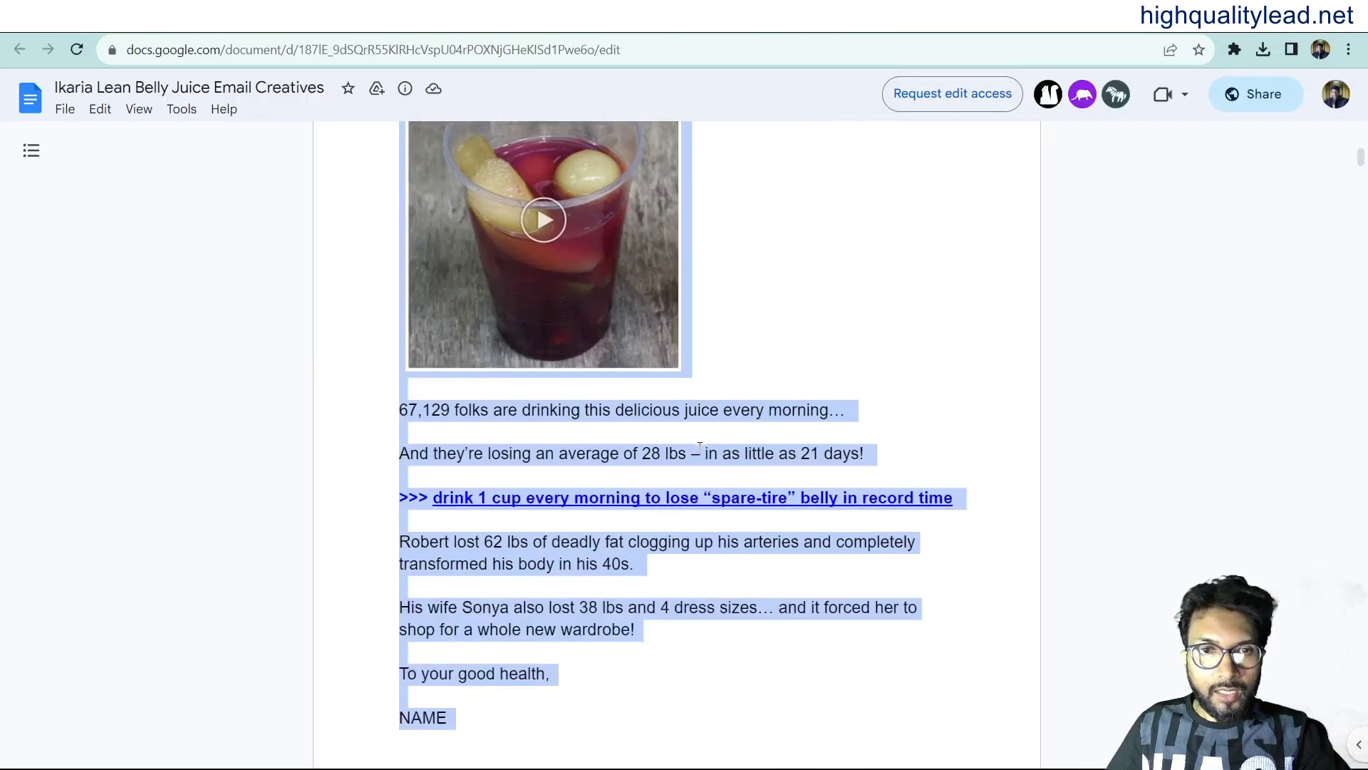
scroll(695, 451, down, 2)
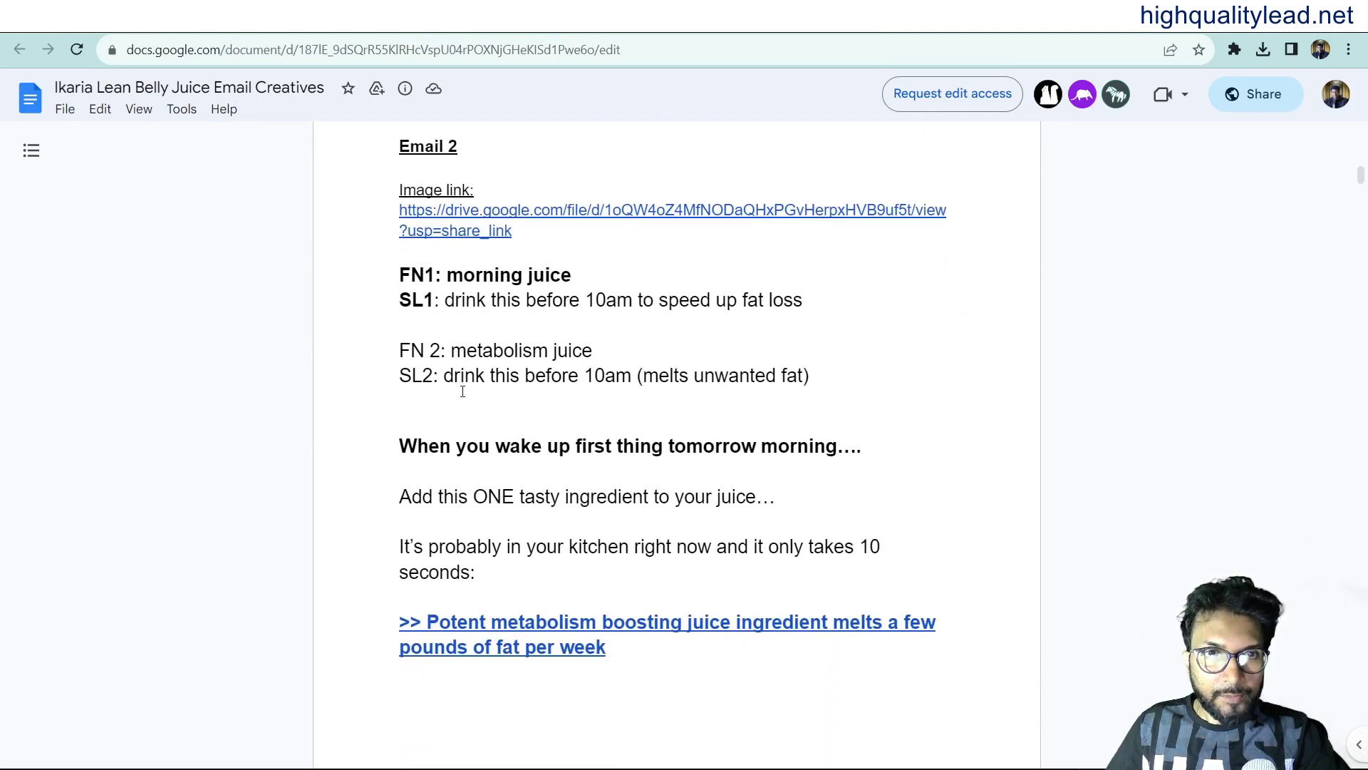
drag(446, 300, 845, 309)
key(ctrl+c)
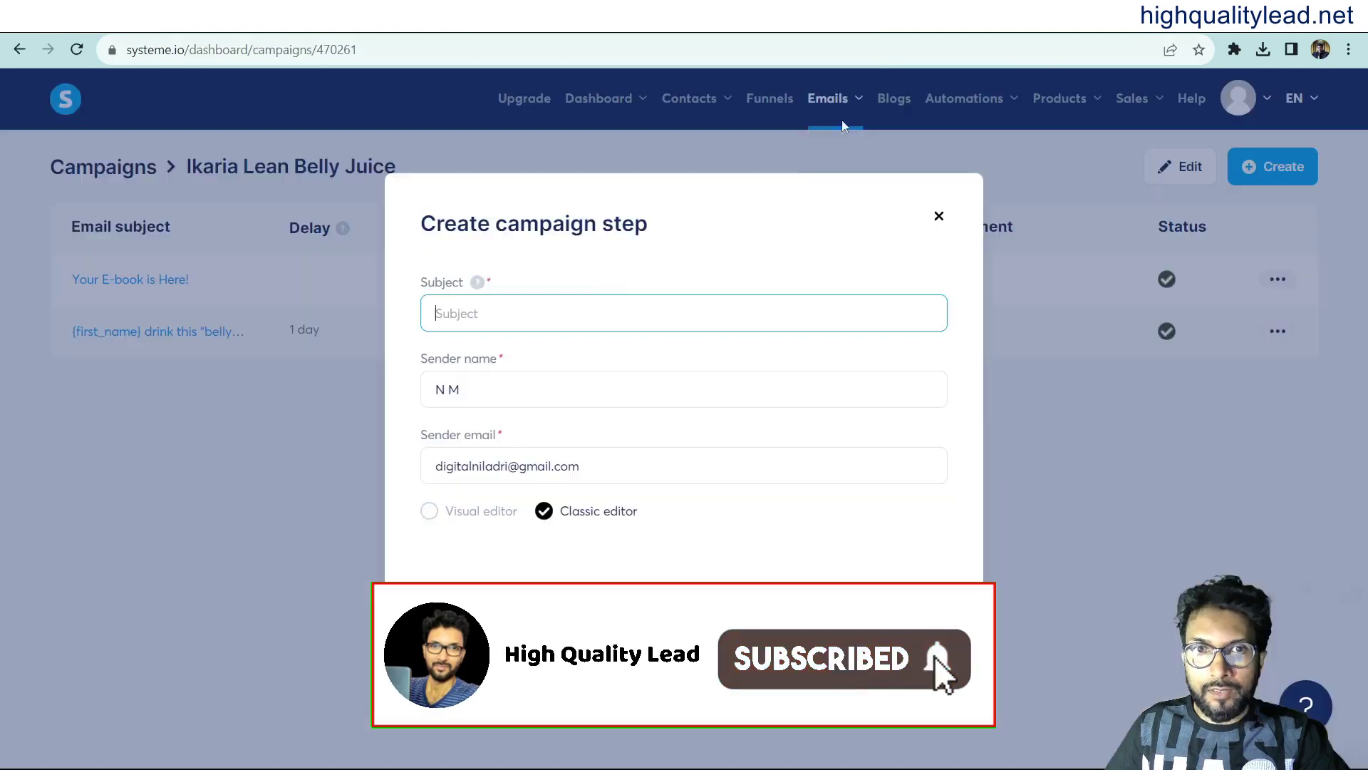
key(alt+Tab)
key(ctrl+v)
Change the sender name and save the new email step.
drag(498, 392, 397, 397)
text(Nil)
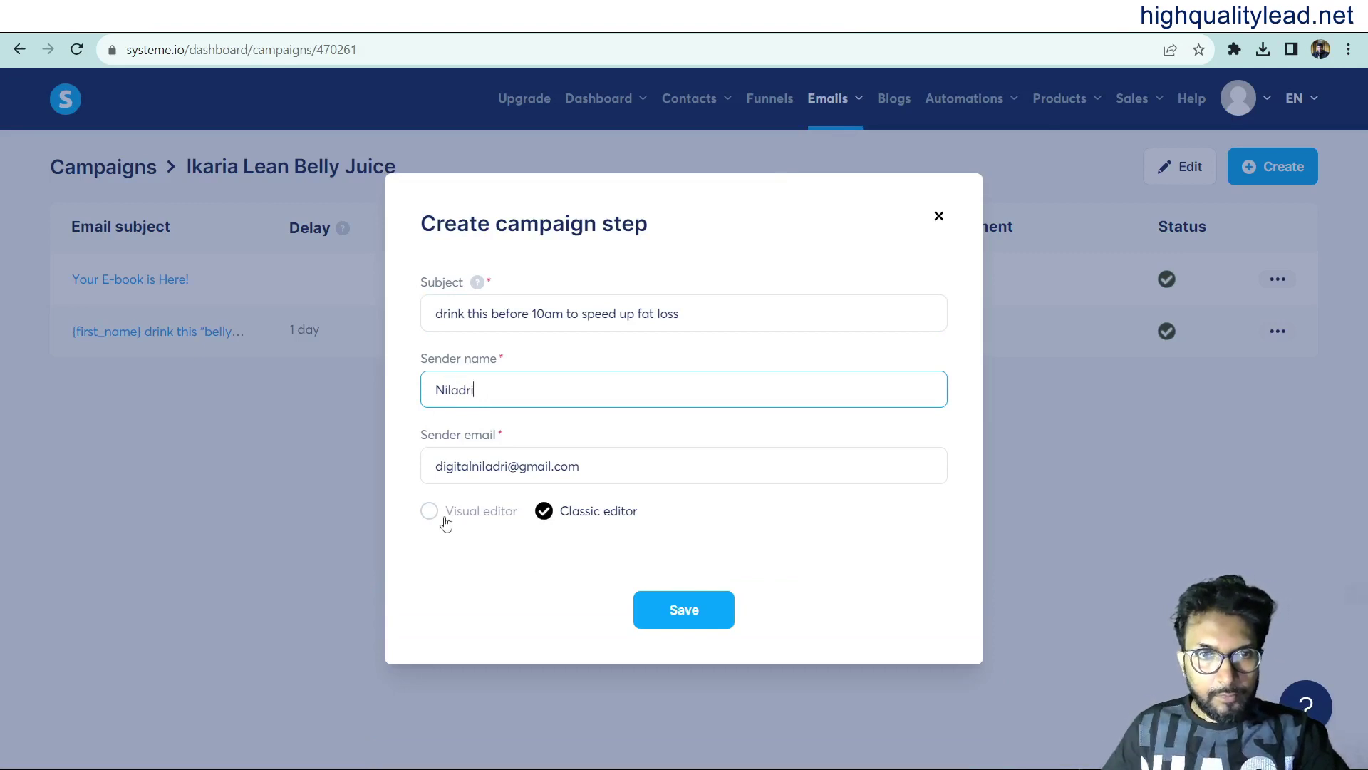
click(684, 610)
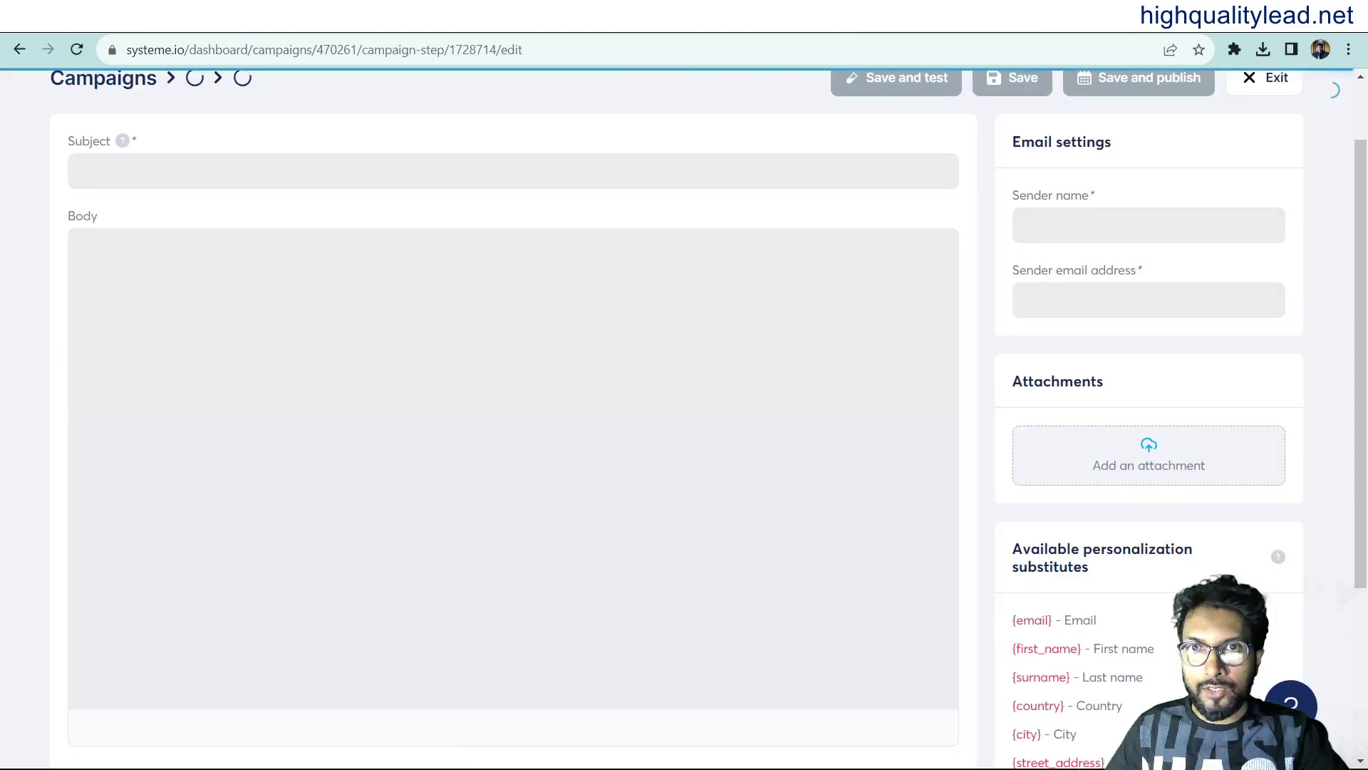
key(ctrl+Tab)
Copy the email copy from the video image through the NAME sign-off in the document.
click(533, 416)
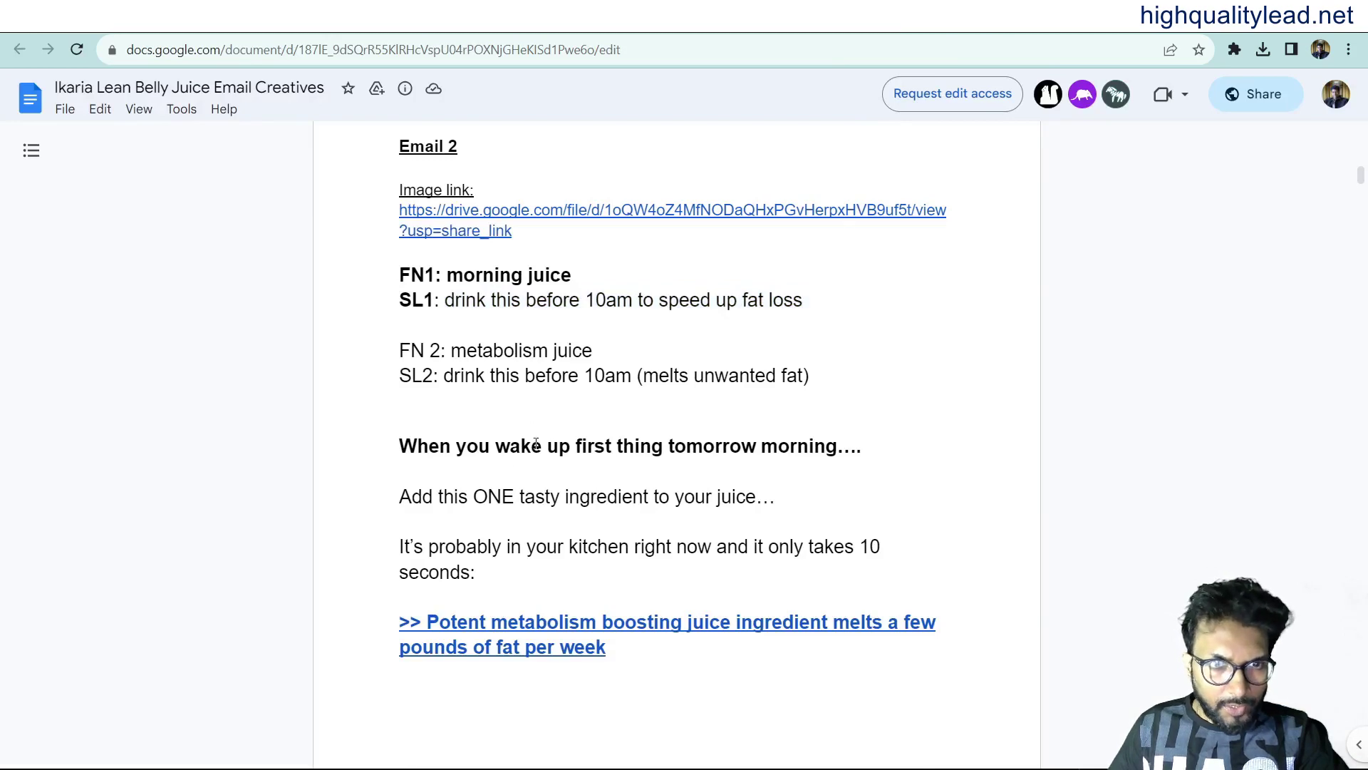
scroll(536, 443, down, 2)
drag(397, 356, 563, 607)
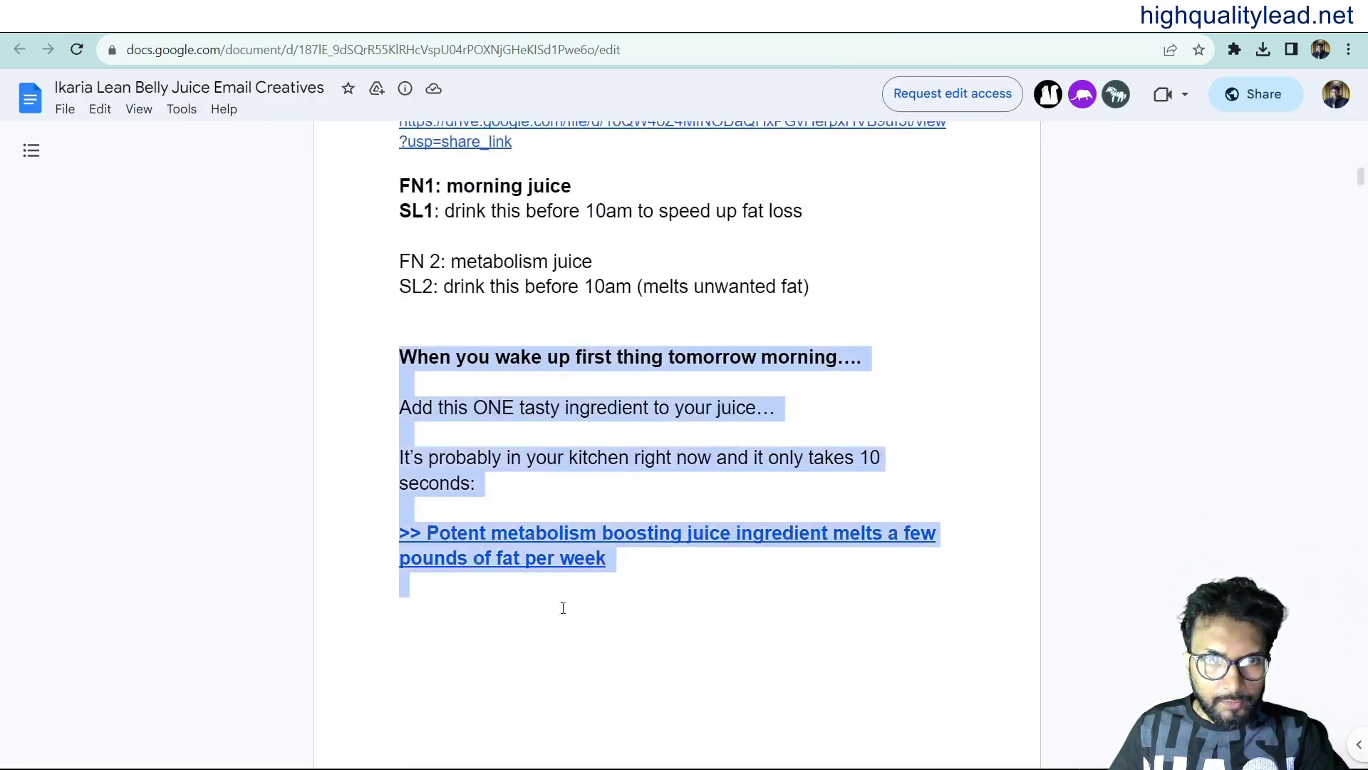
scroll(730, 492, down, 6)
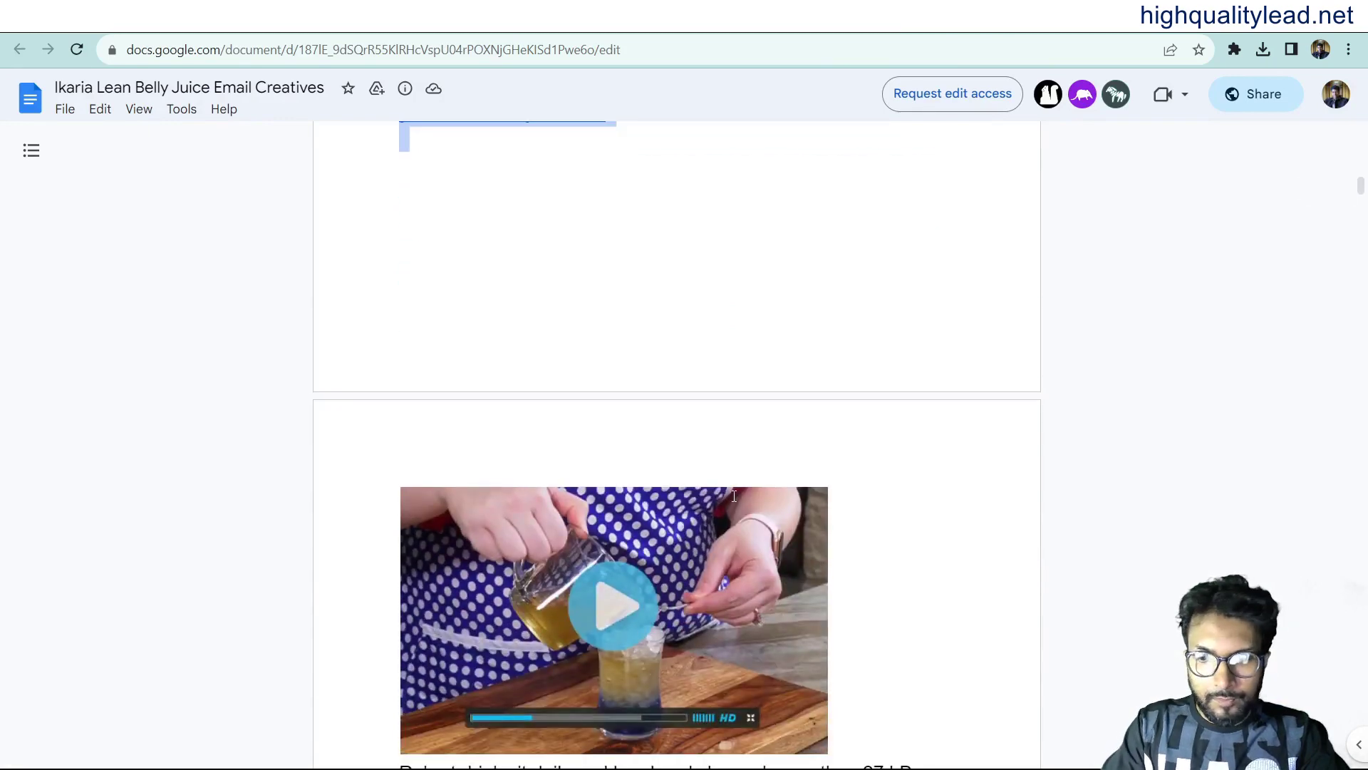
key(shift+Page_Down)
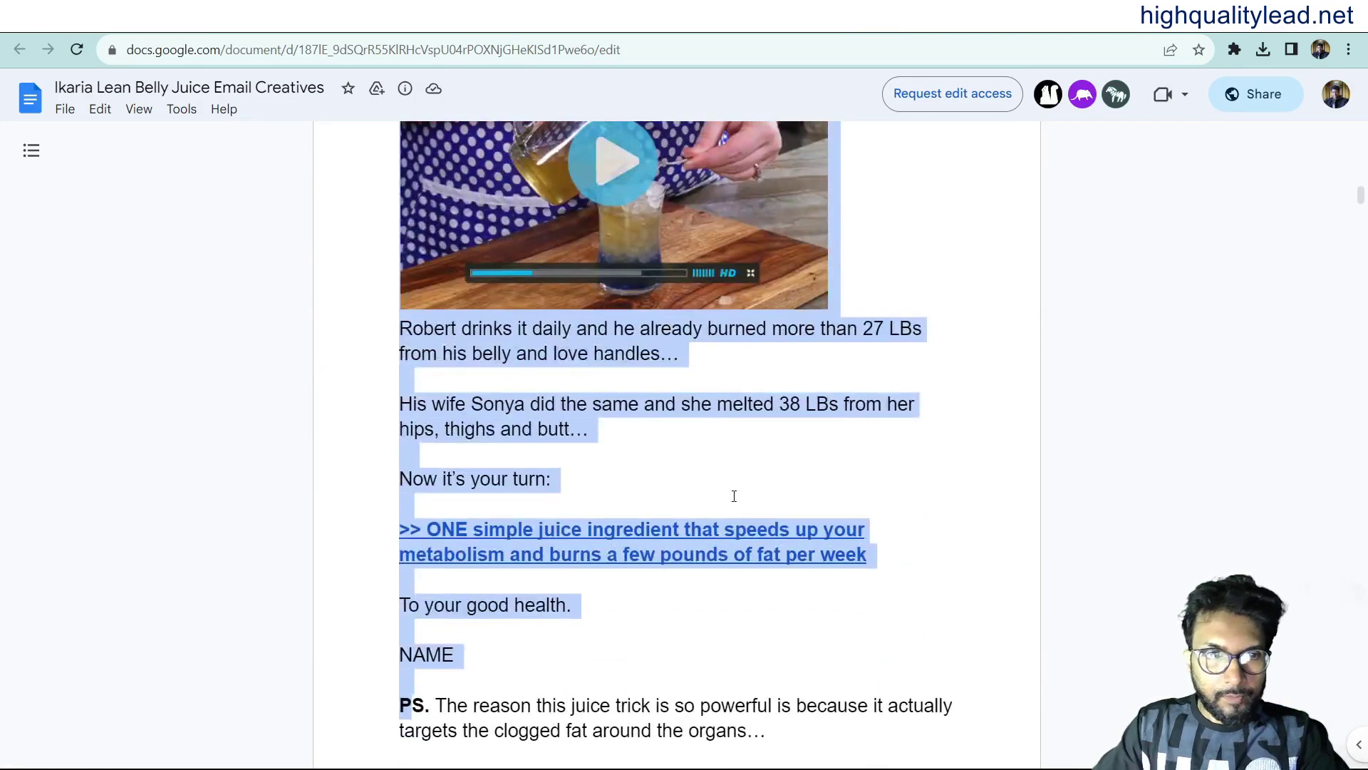
key(shift+Left)
key(shift+Left)
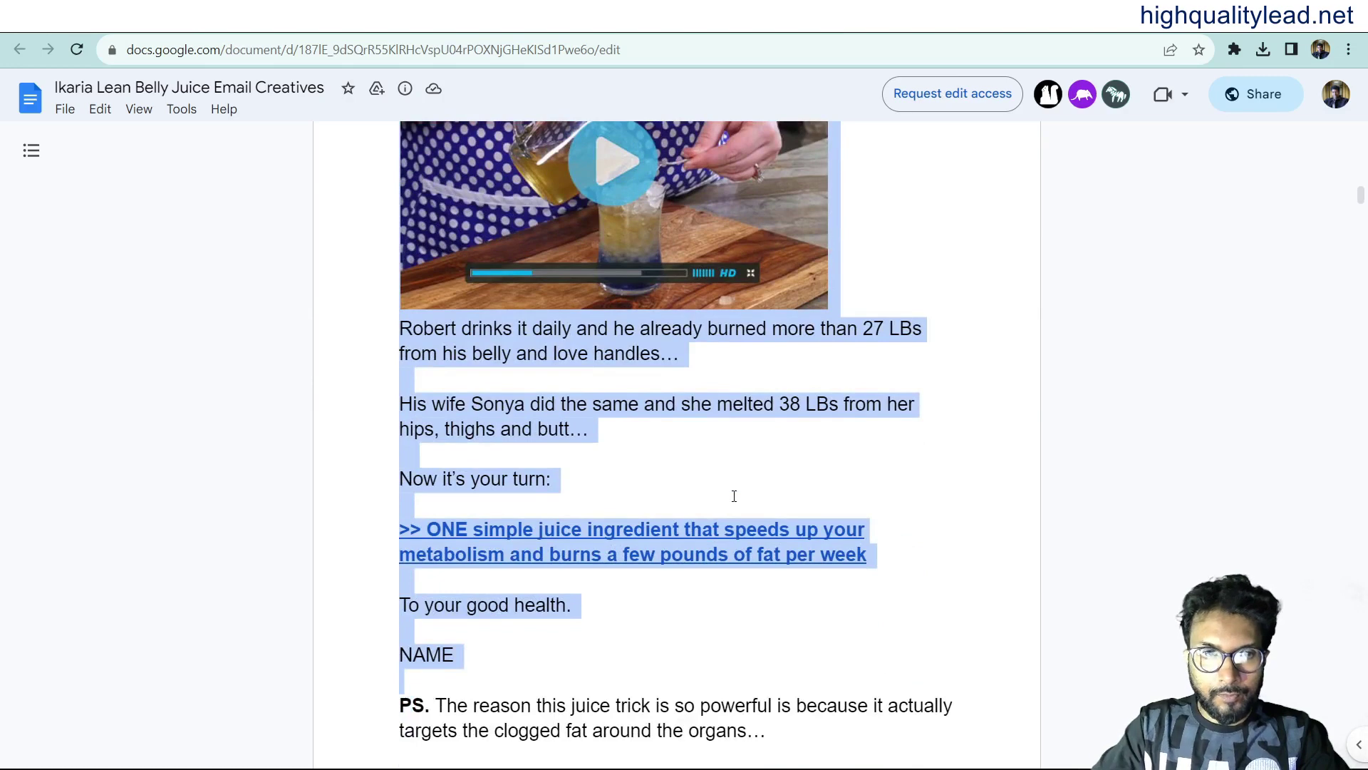
key(shift+Left)
key(shift+Left)
key(shift+Left)
key(shift+Left)
key(shift+Left)
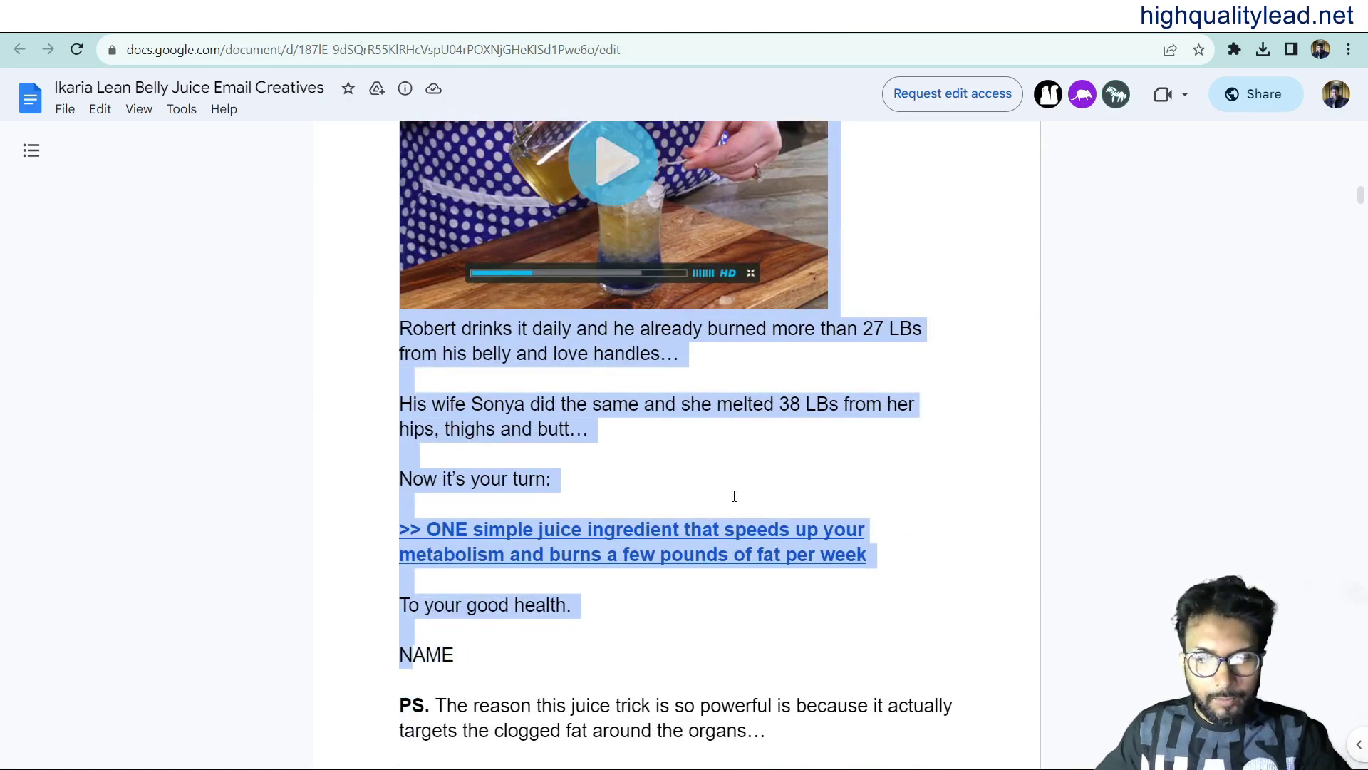
key(shift+Right)
key(shift+Right)
key(shift+Right)
key(ctrl+c)
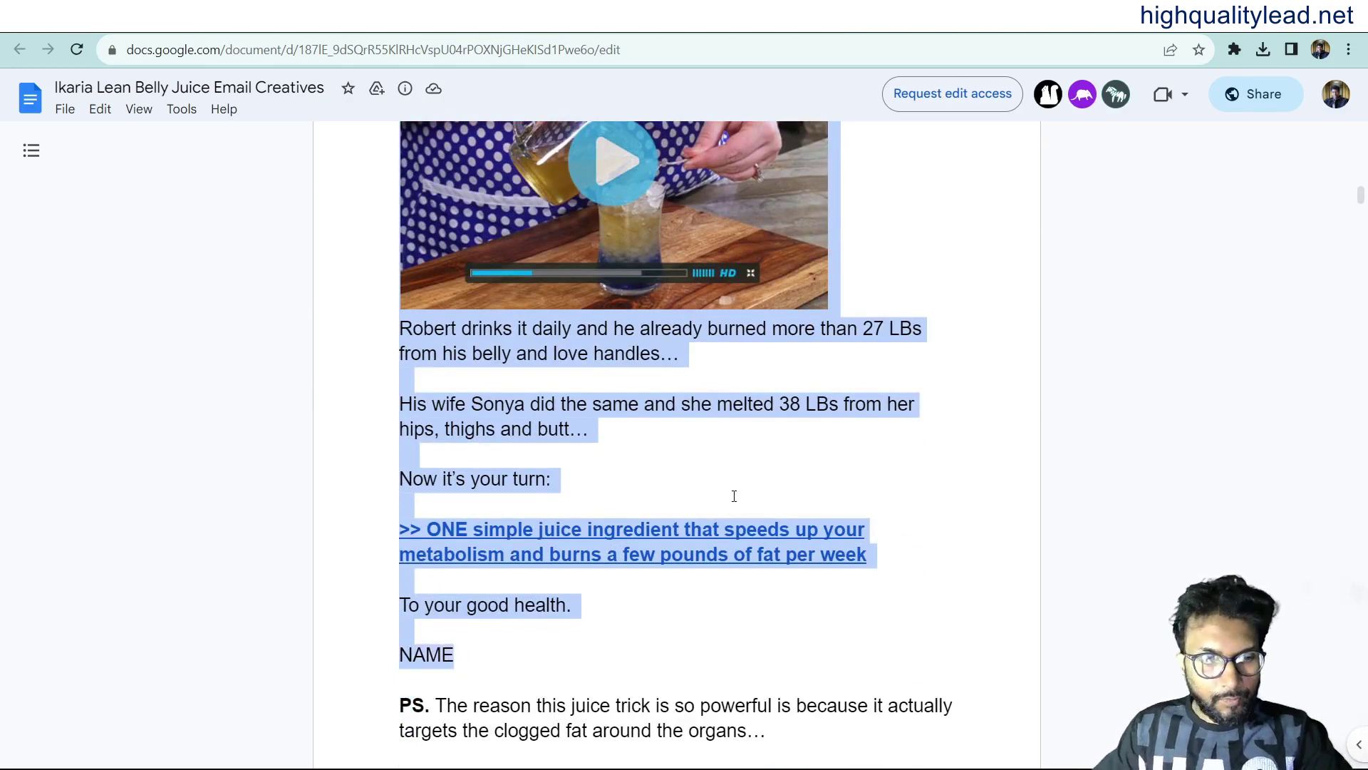
key(ctrl+Tab)
Paste the copied text into the email body and add a 'Hi,' first line.
click(406, 345)
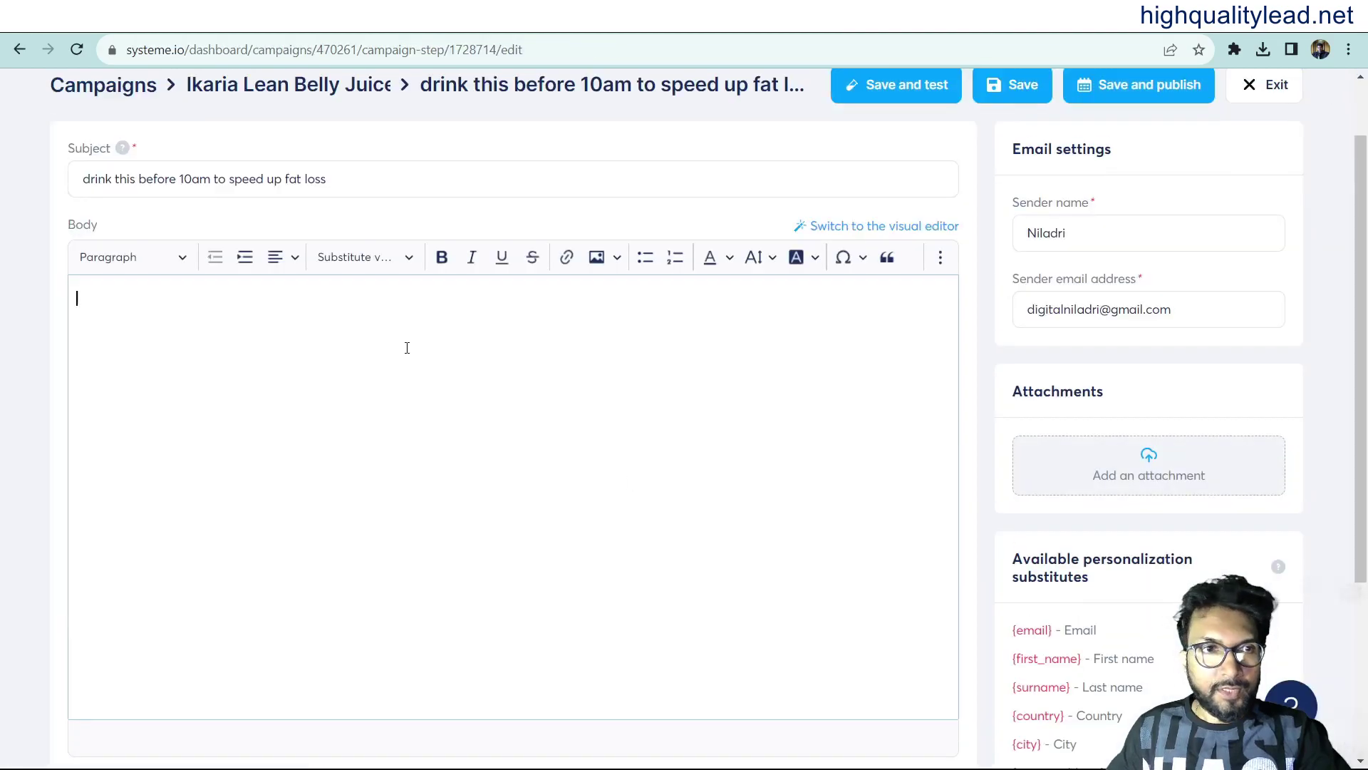
key(ctrl+v)
scroll(161, 375, up, 15)
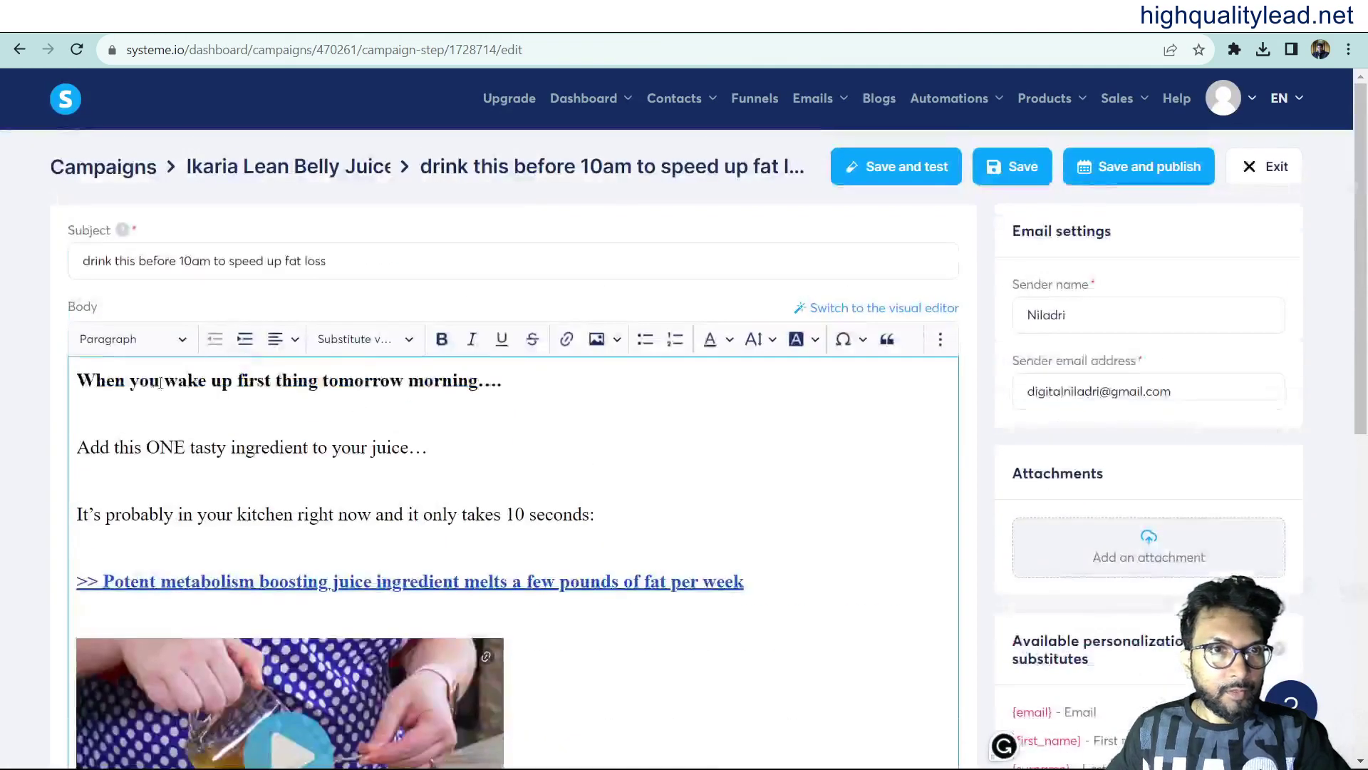
click(79, 382)
key(Return)
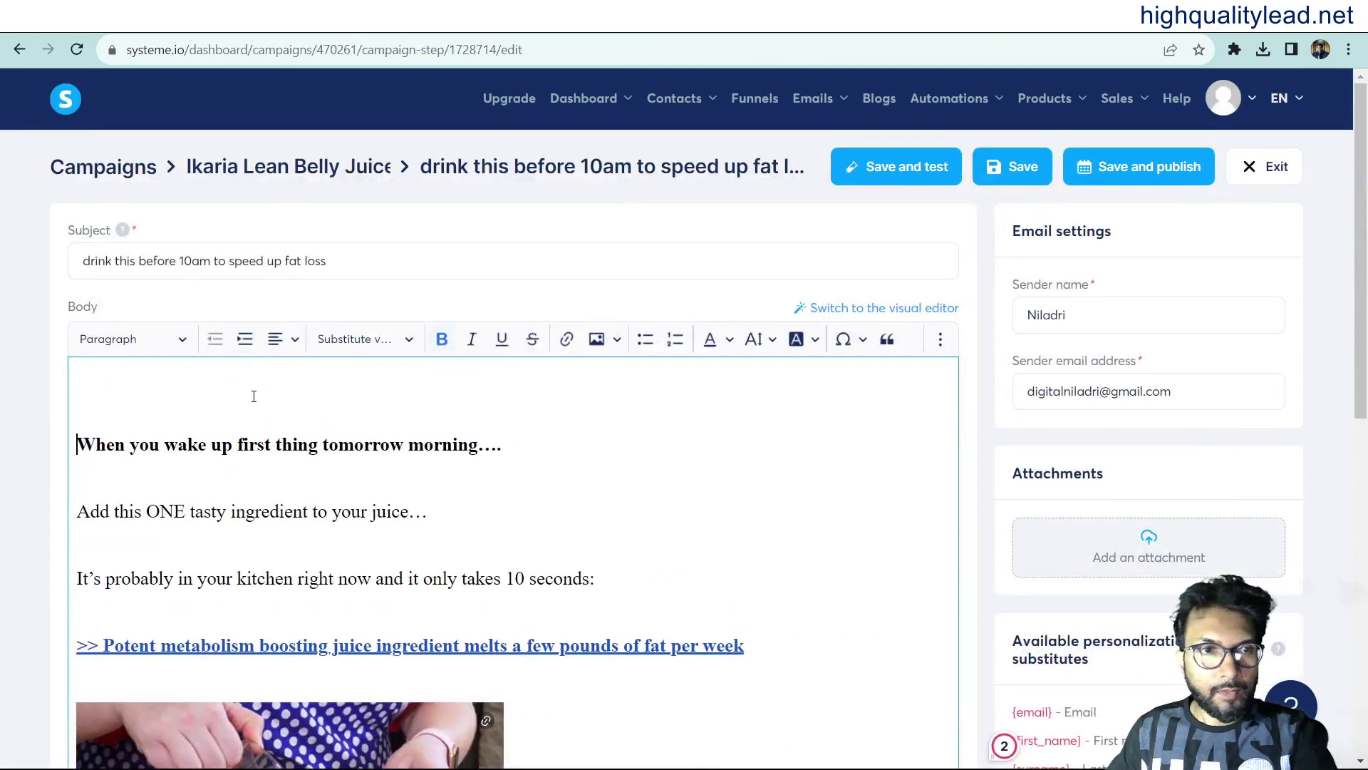
click(274, 378)
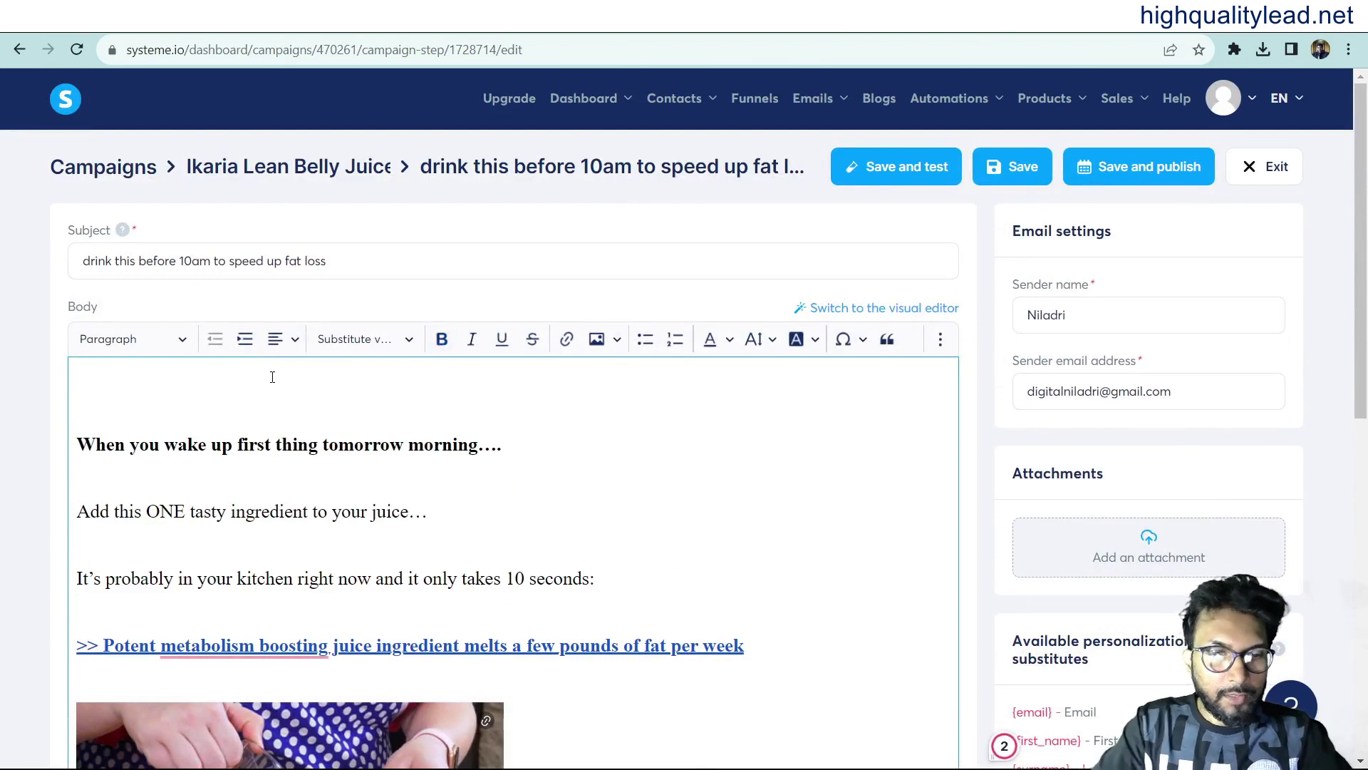
text(Hi,)
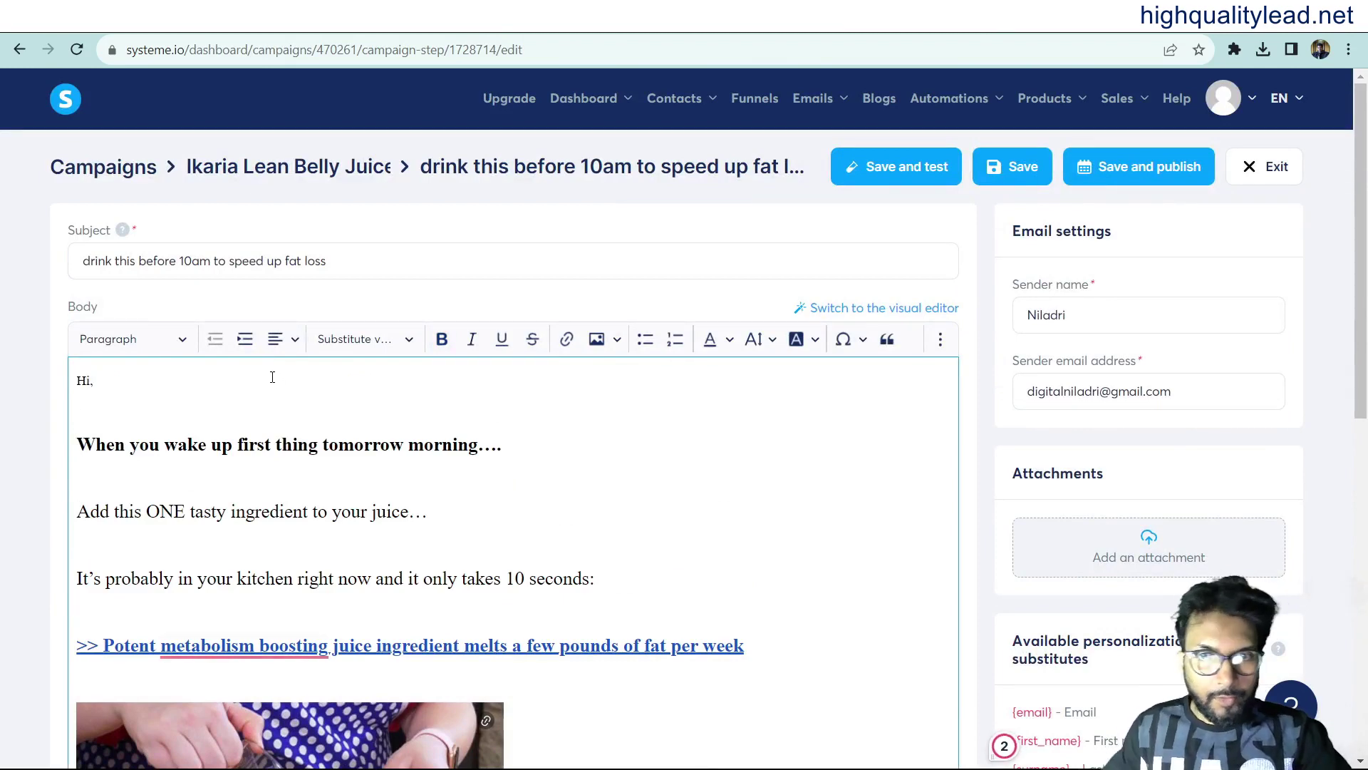
Insert {first_name} after the greeting and at the start of the subject.
scroll(920, 663, down, 3)
drag(1012, 562, 1083, 563)
key(ctrl+c)
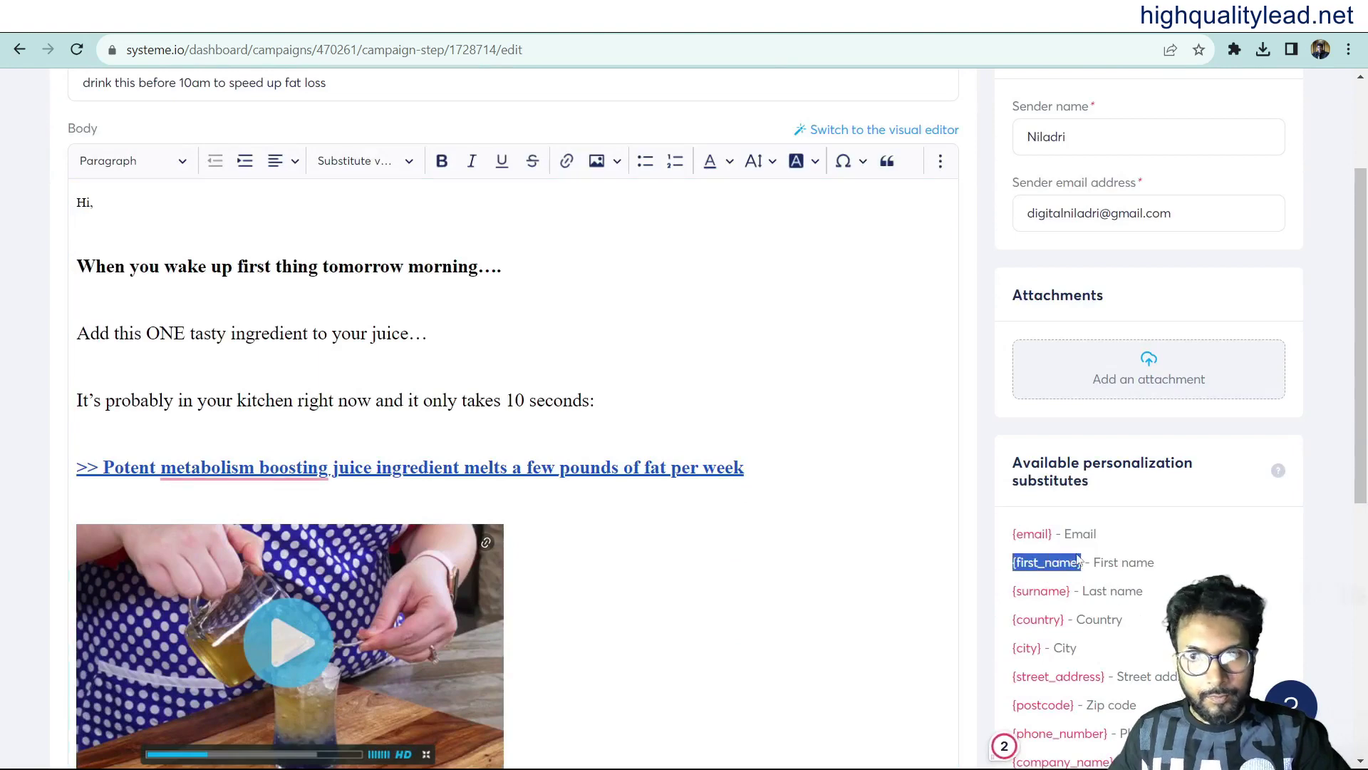
scroll(174, 384, up, 3)
click(174, 384)
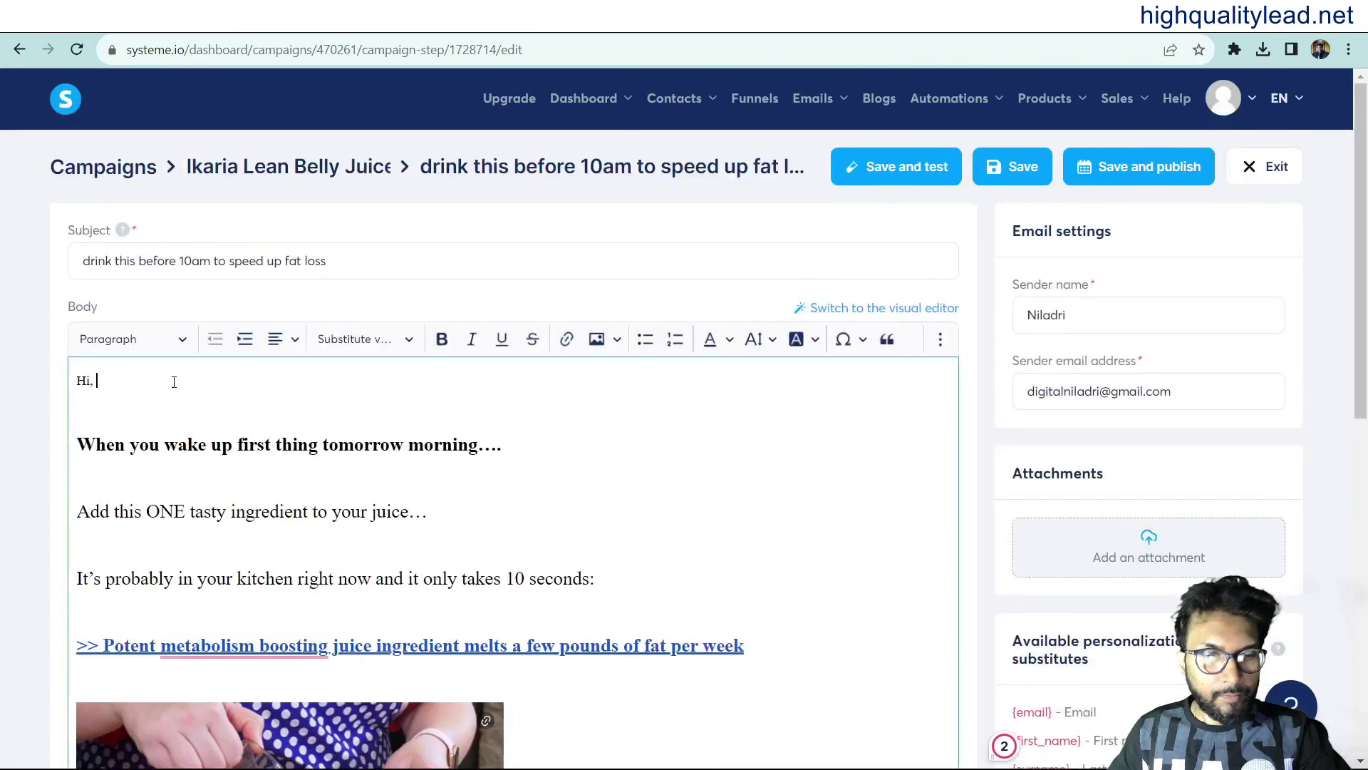
key(ctrl+v)
click(138, 246)
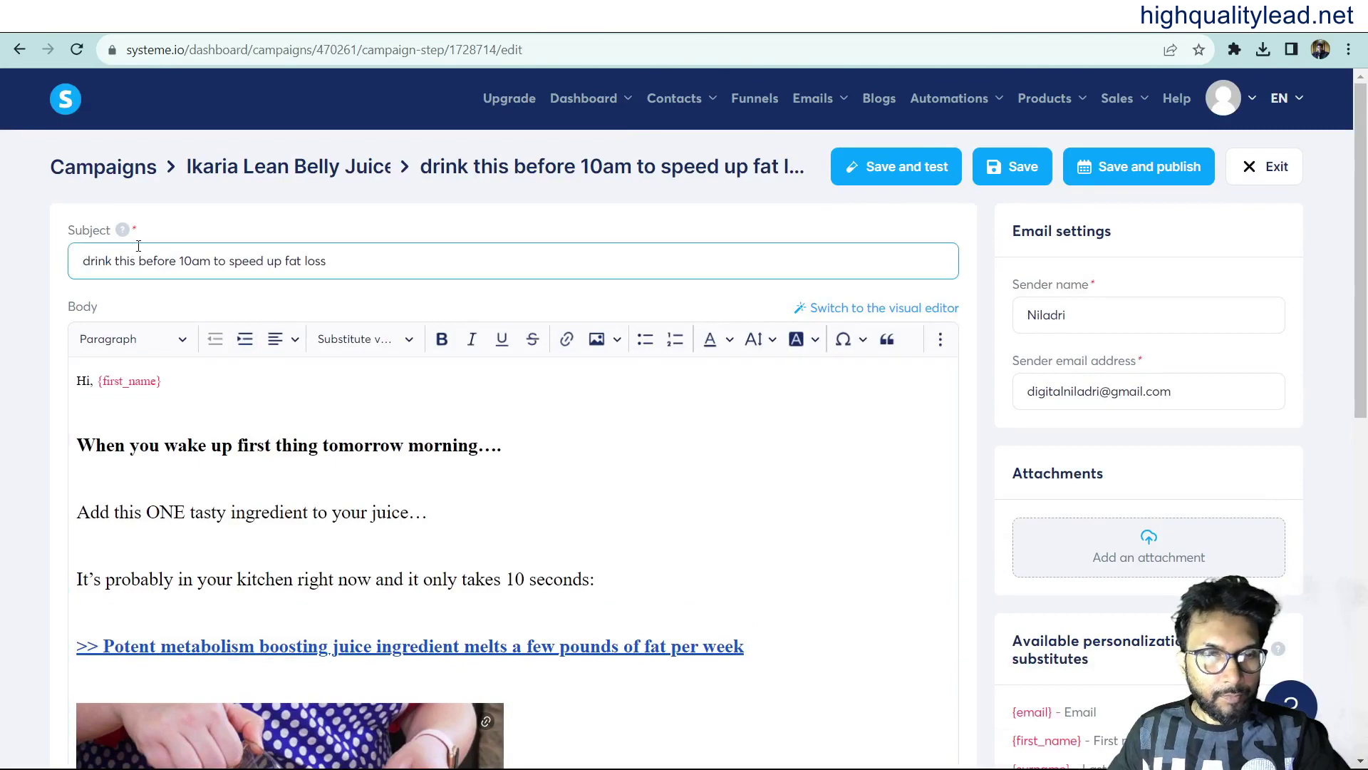
key(ctrl+v)
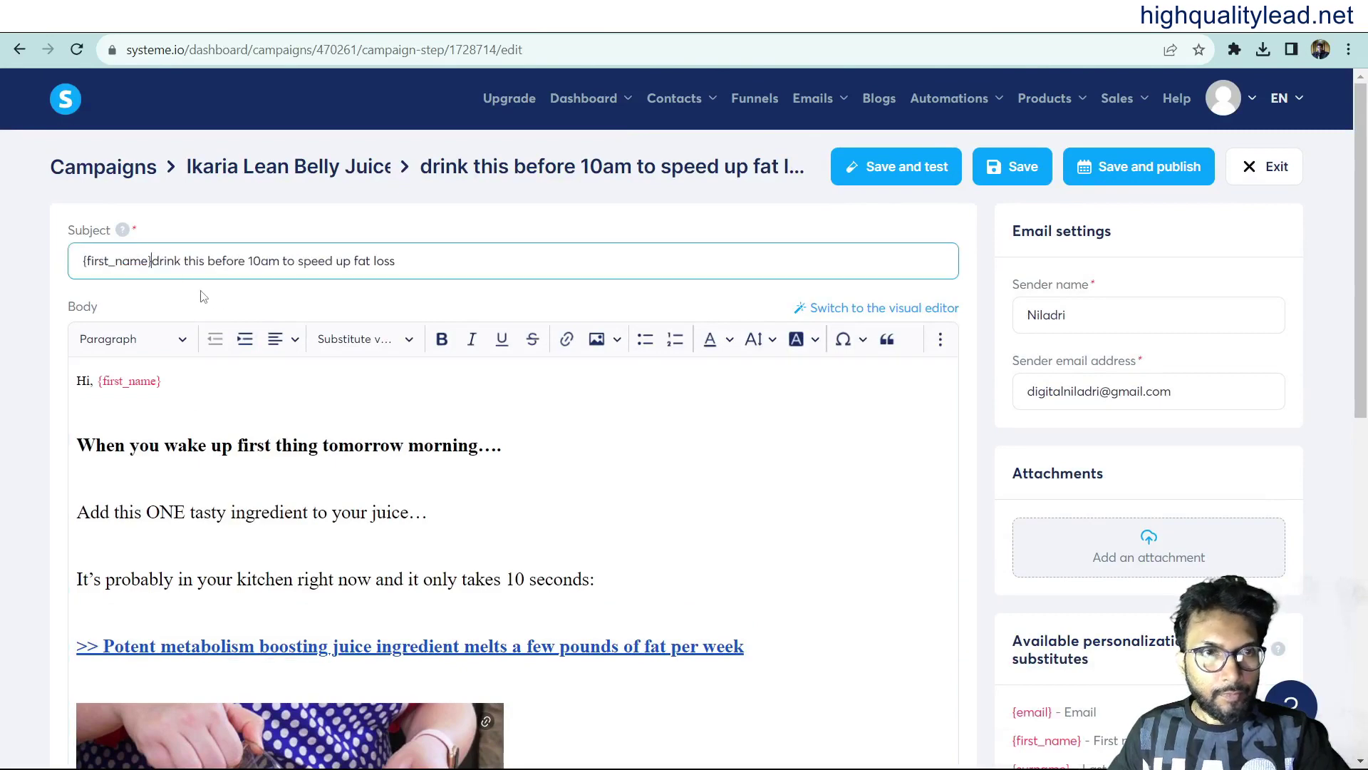
scroll(308, 458, down, 10)
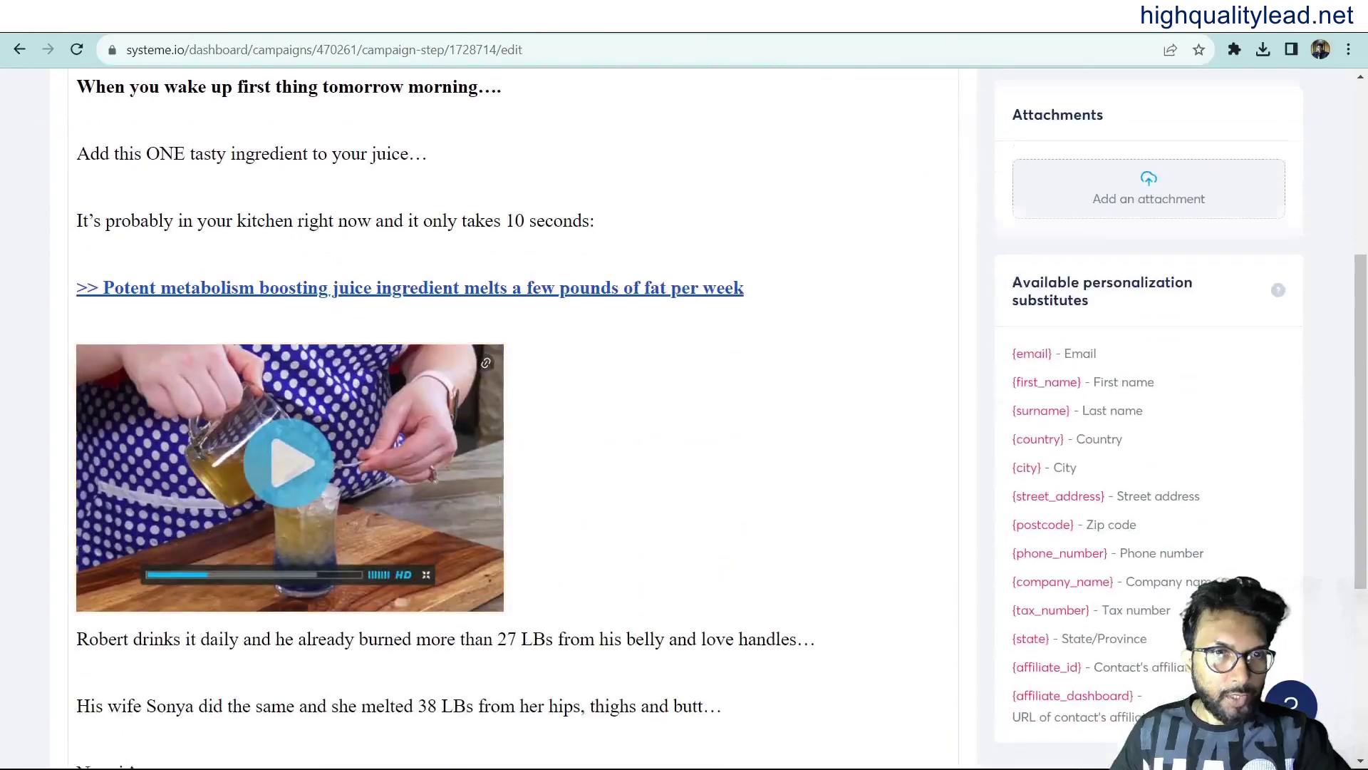
scroll(339, 385, up, 6)
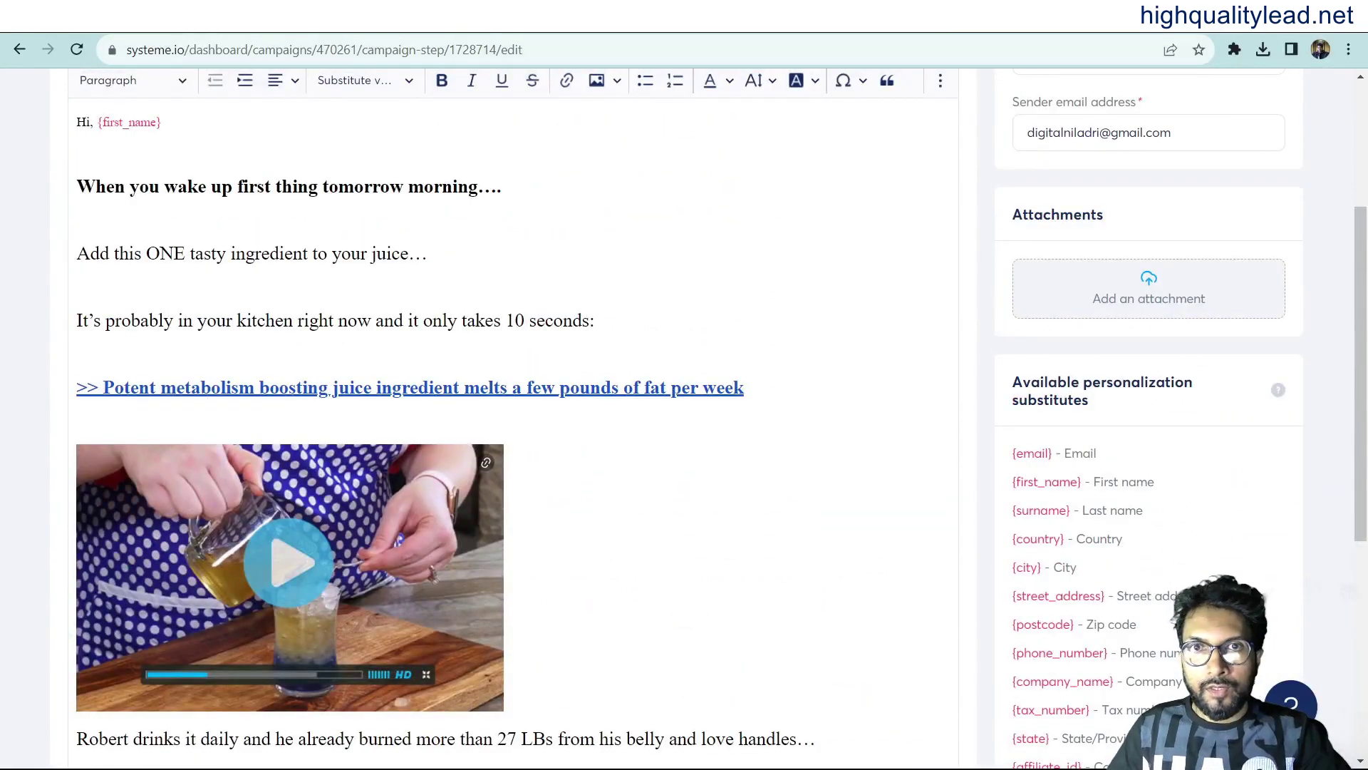
Copy the encrypted ClickBank HopLink.
click(617, 32)
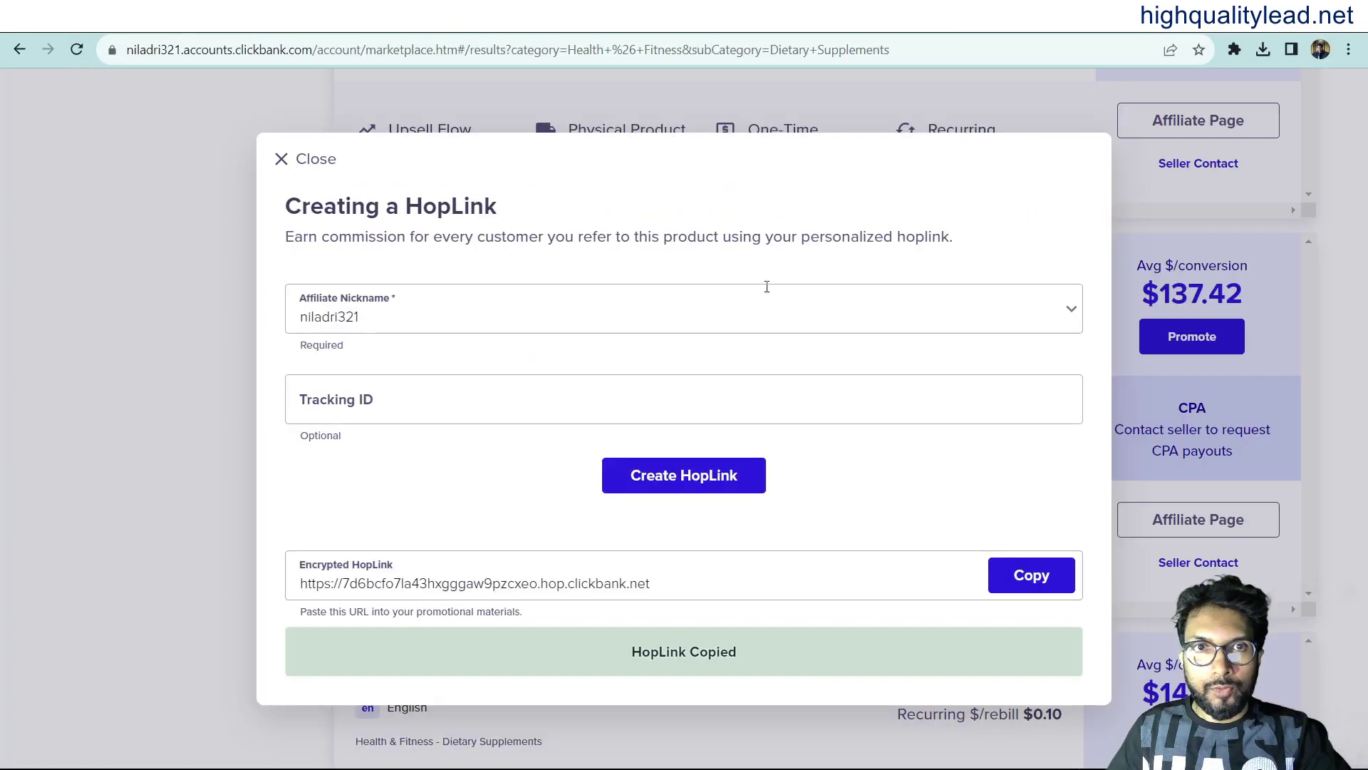
click(1030, 576)
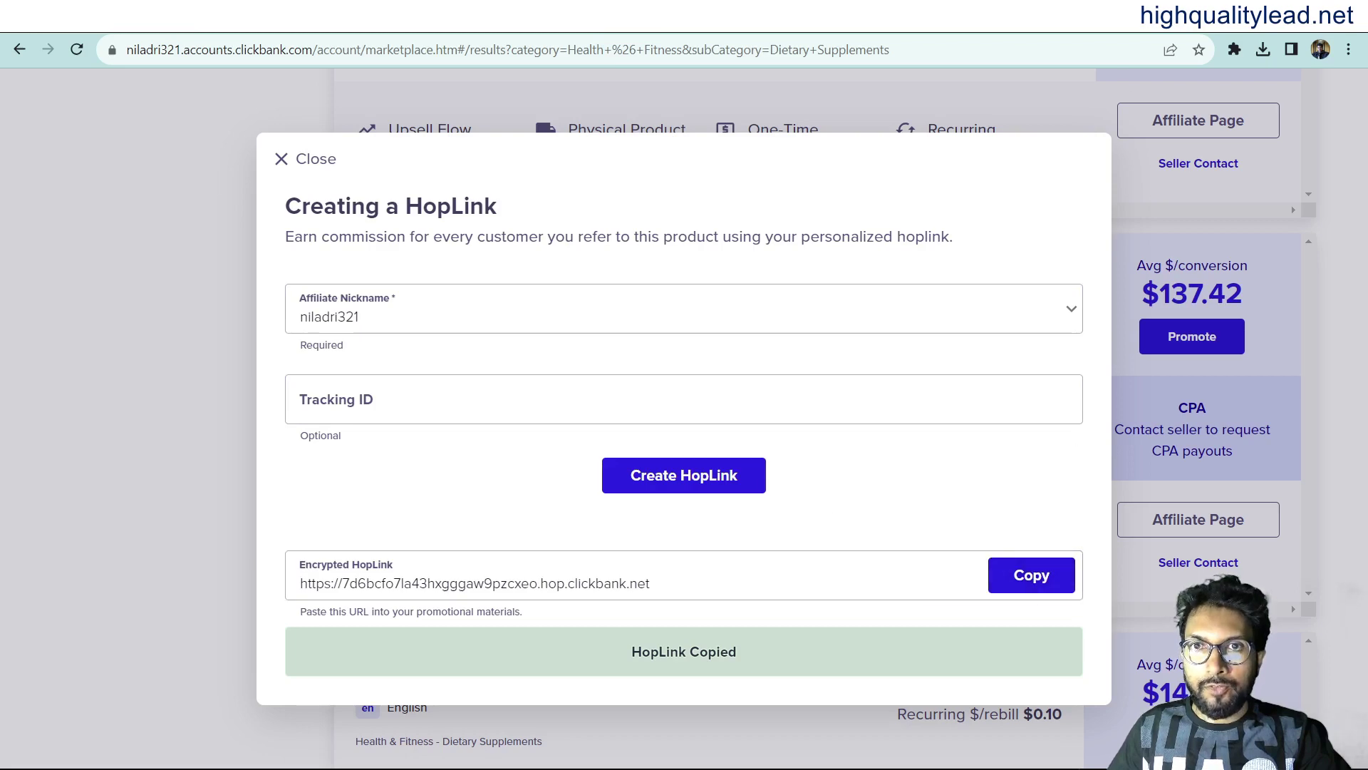
key(ctrl+Tab)
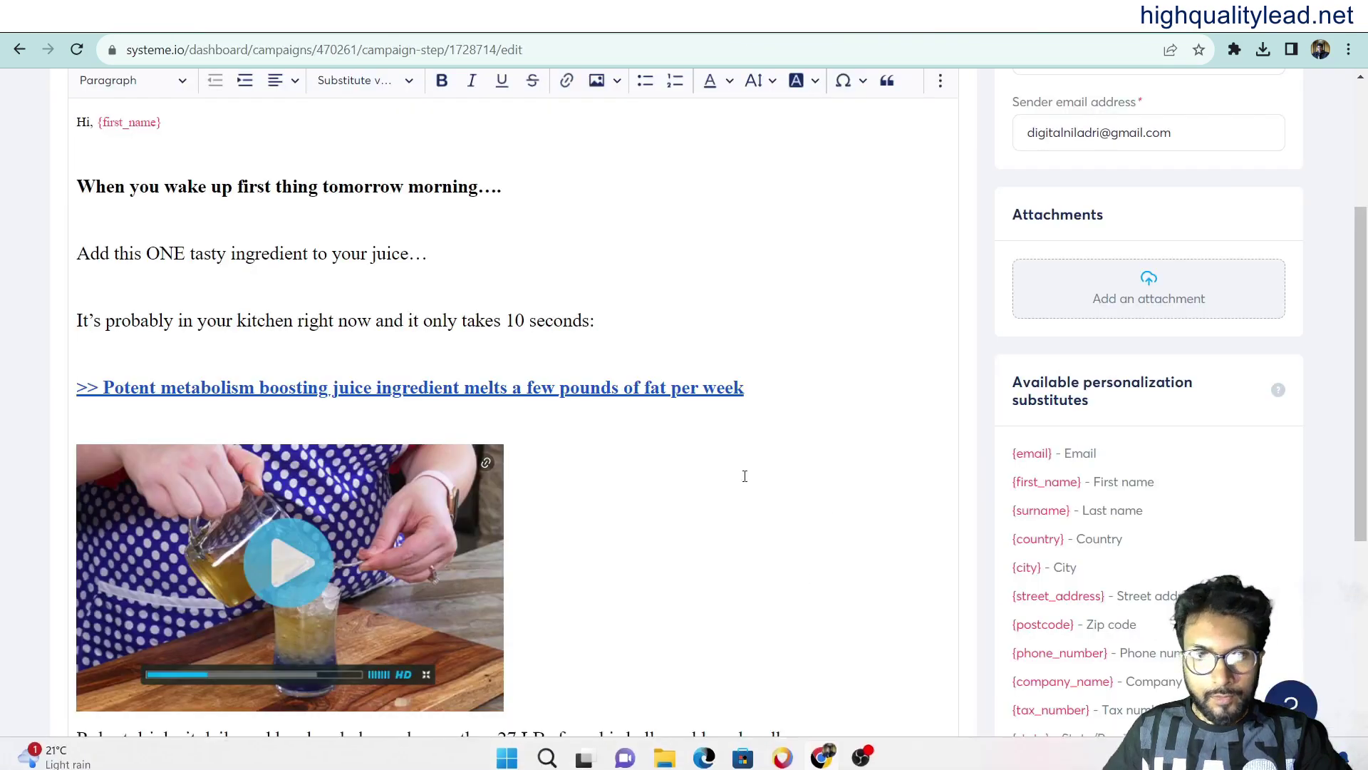
drag(74, 393, 744, 388)
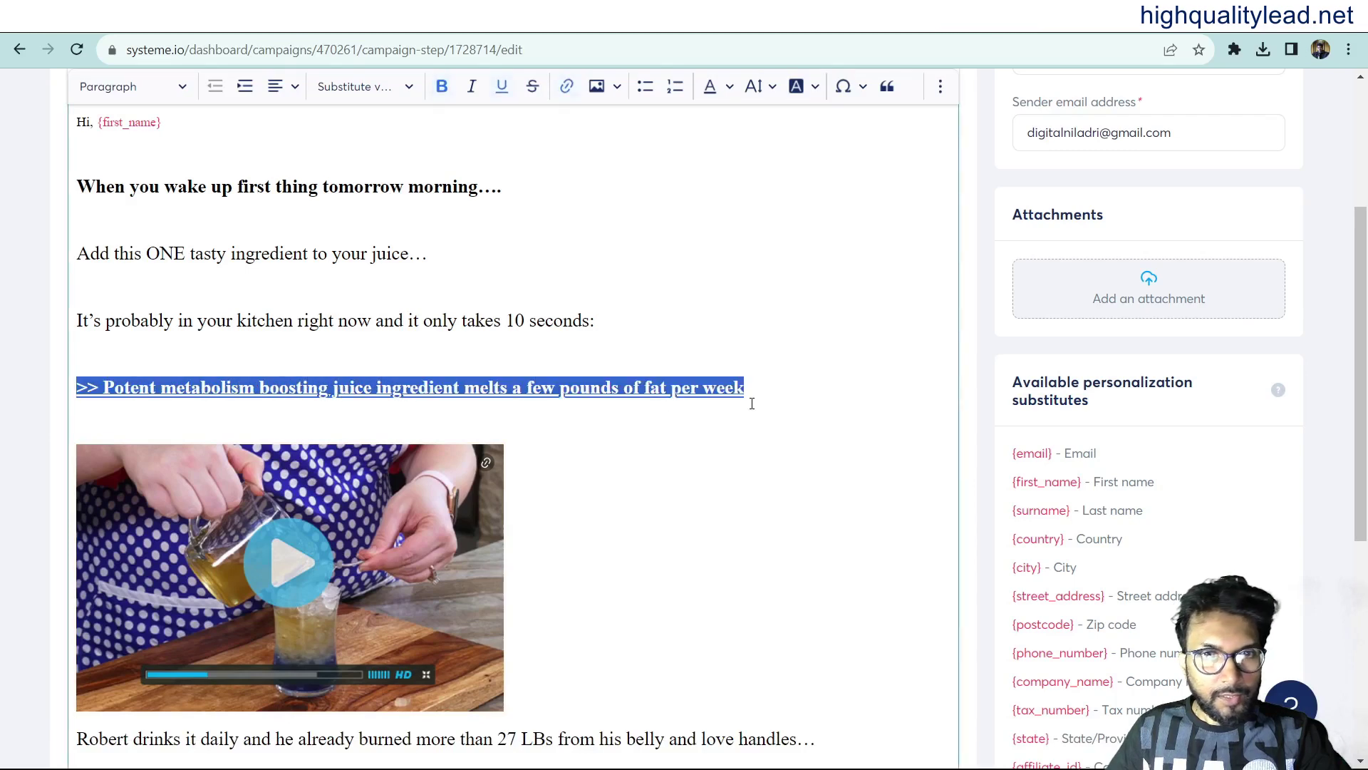
click(566, 86)
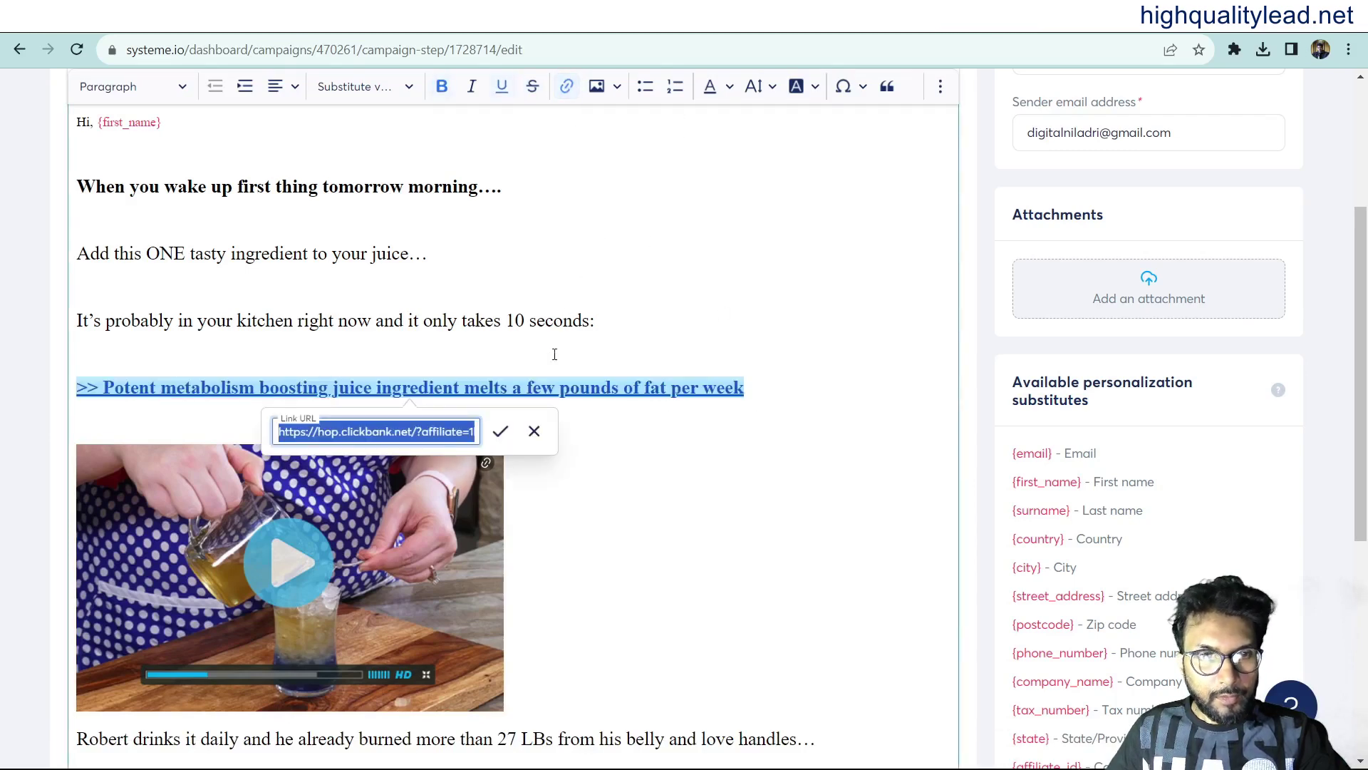
click(501, 430)
scroll(378, 395, down, 4)
click(378, 396)
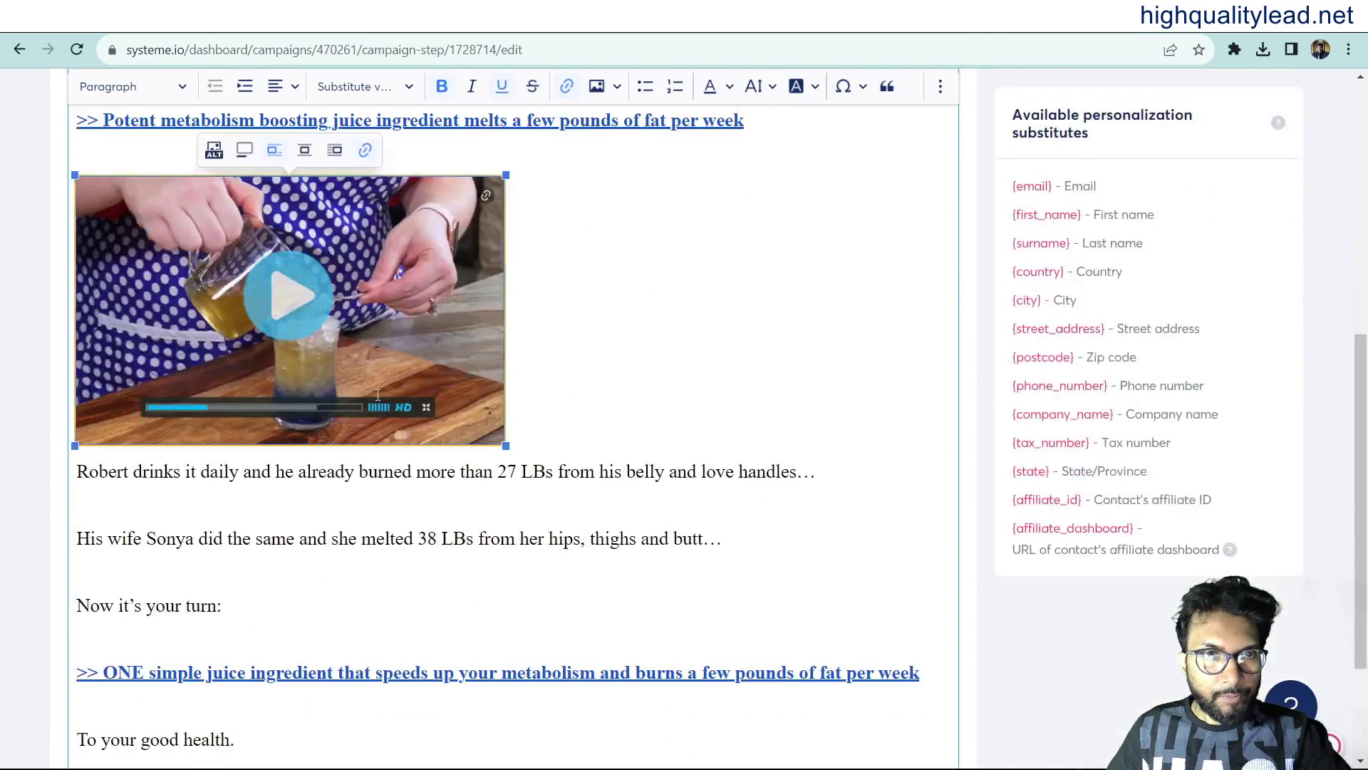
click(365, 148)
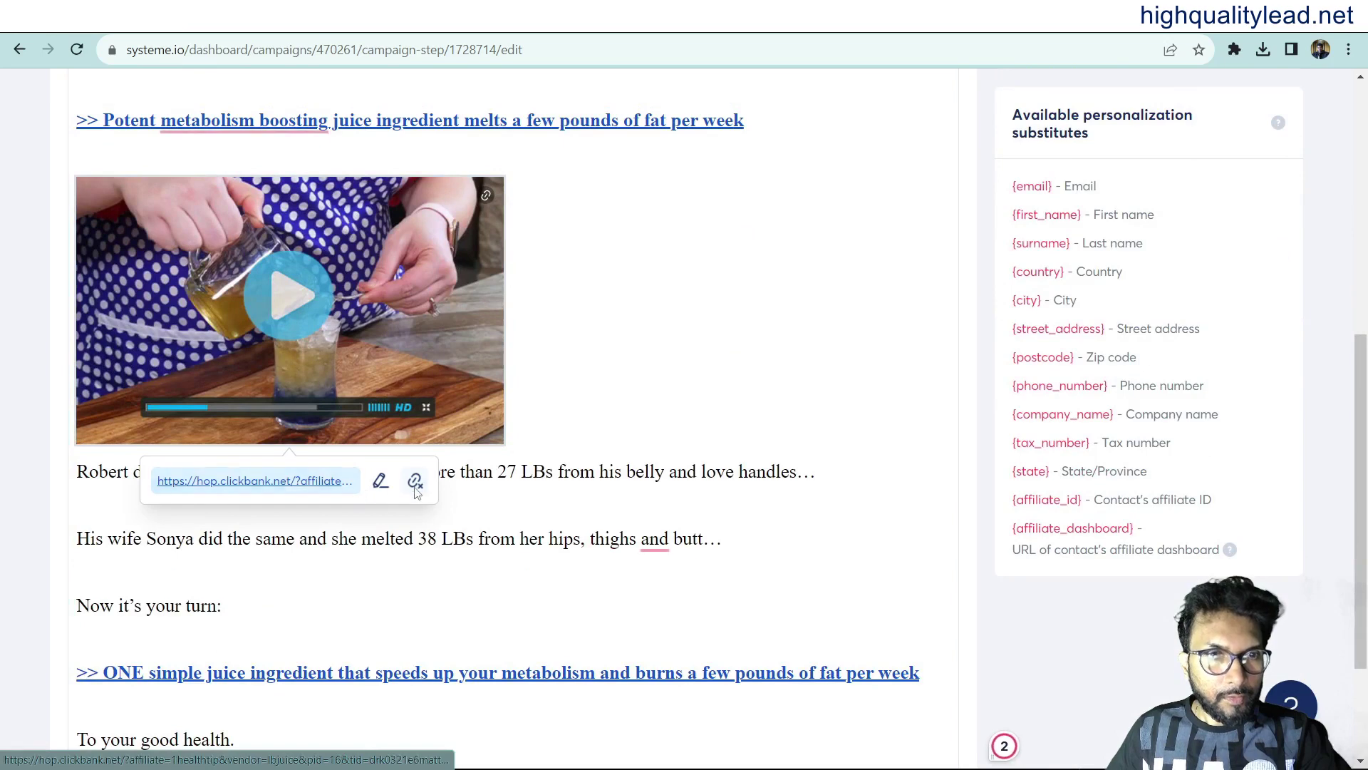
click(250, 537)
scroll(250, 537, down, 3)
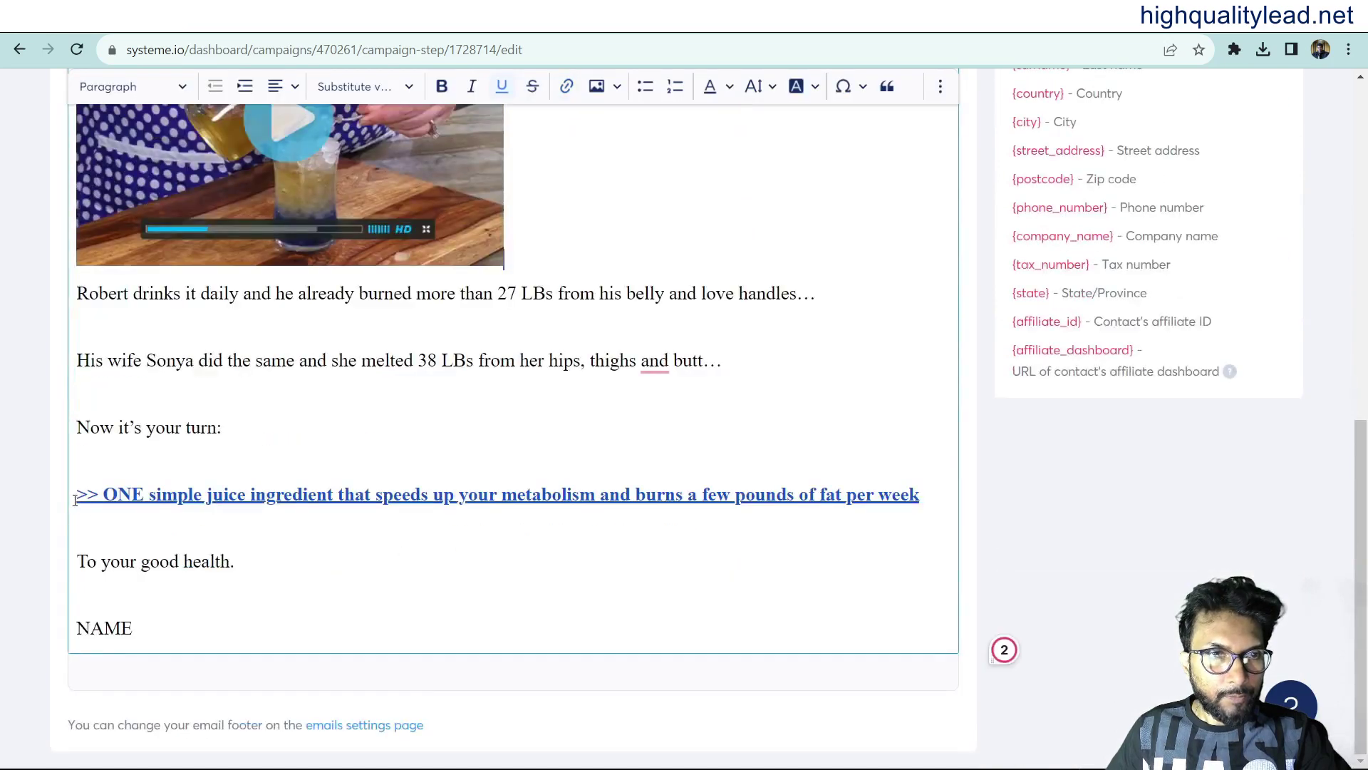
drag(75, 499, 926, 499)
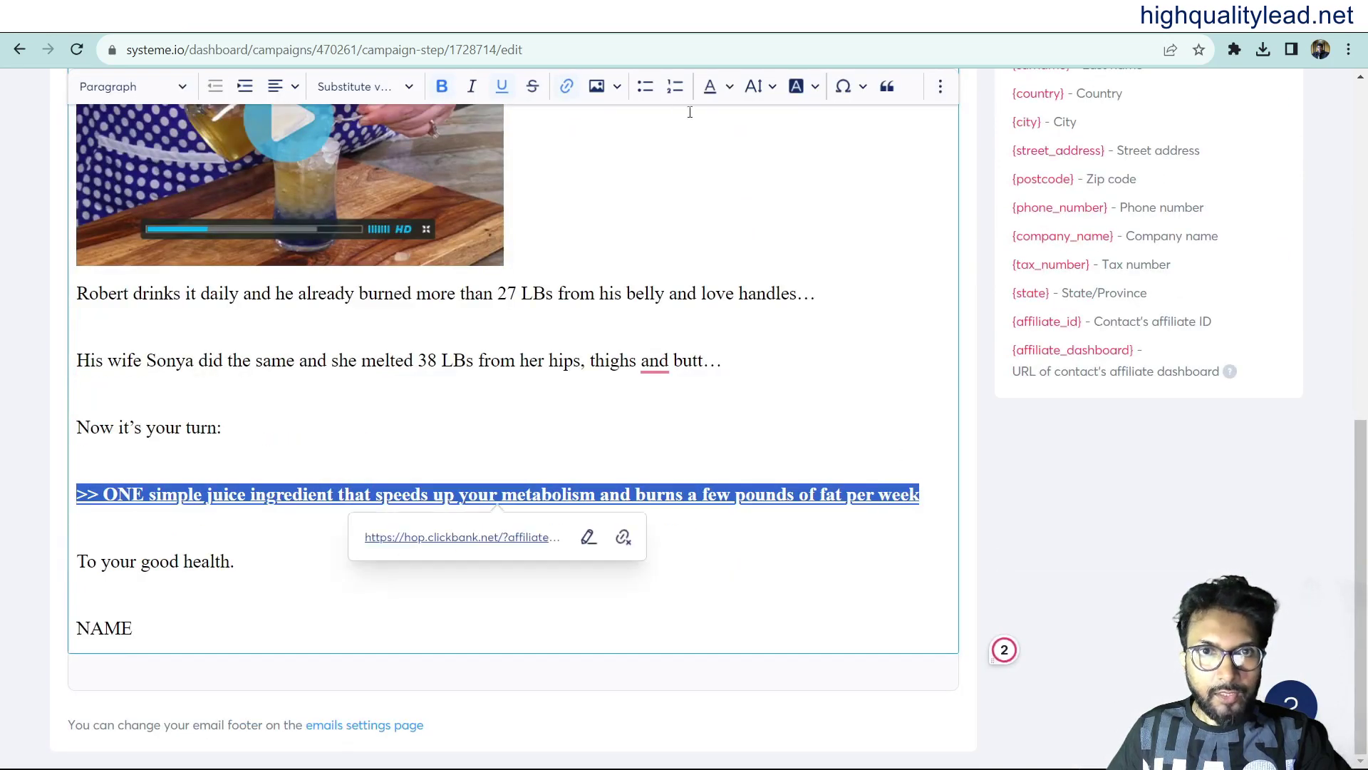
click(567, 86)
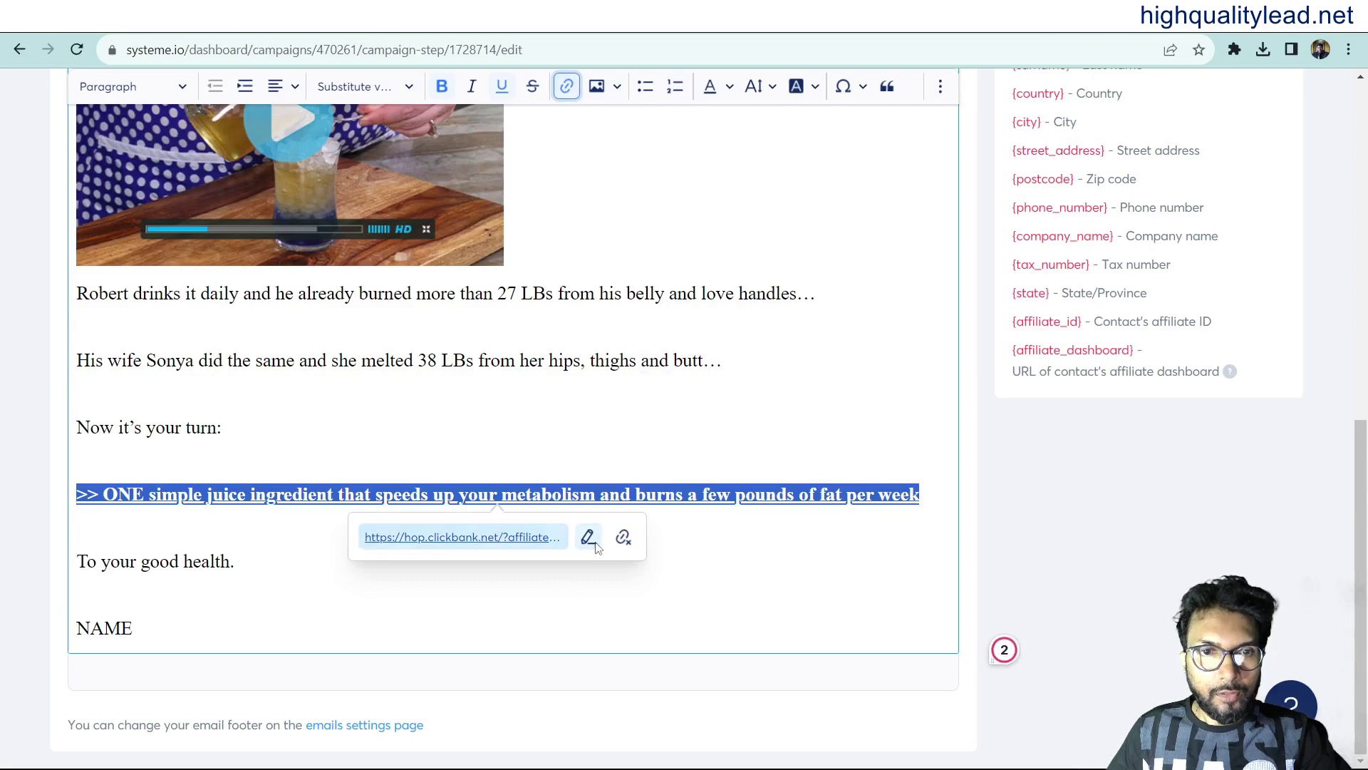
click(515, 596)
scroll(525, 573, up, 15)
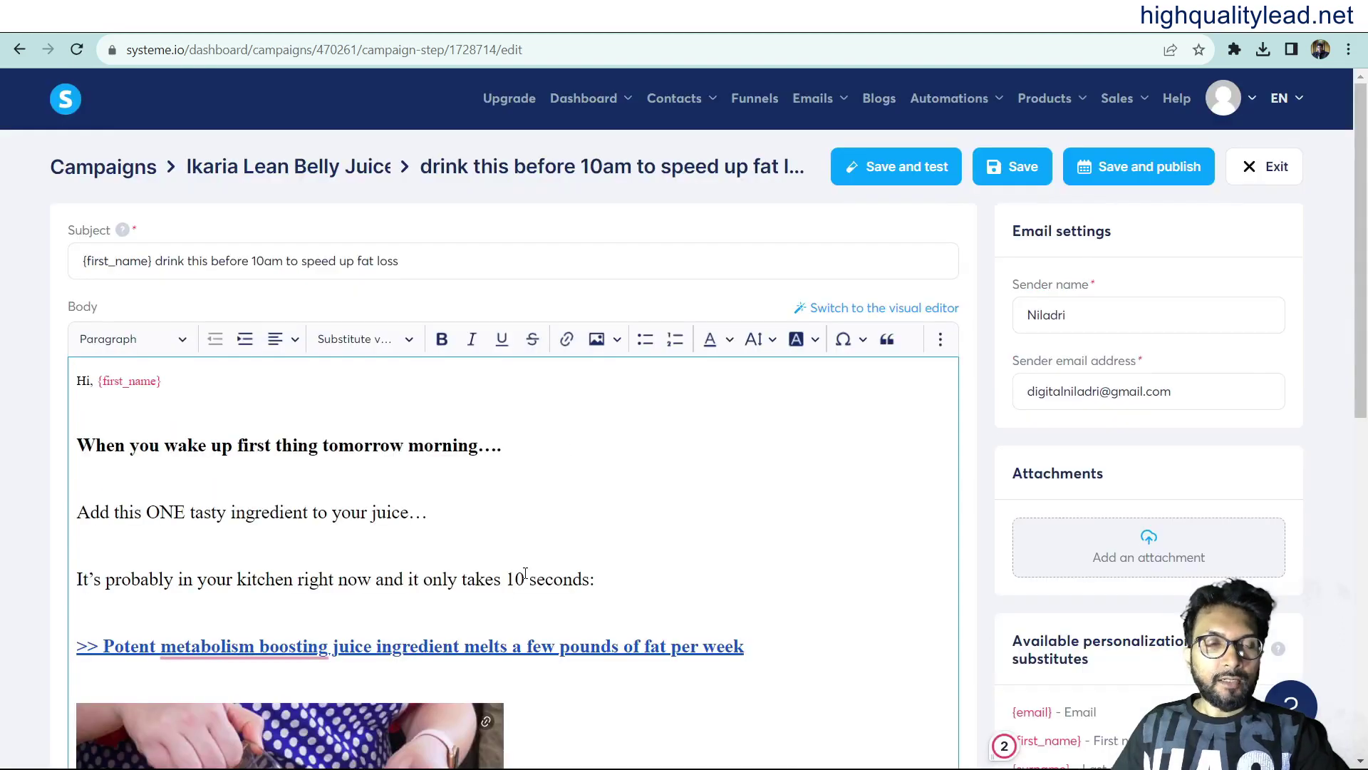
scroll(502, 535, down, 10)
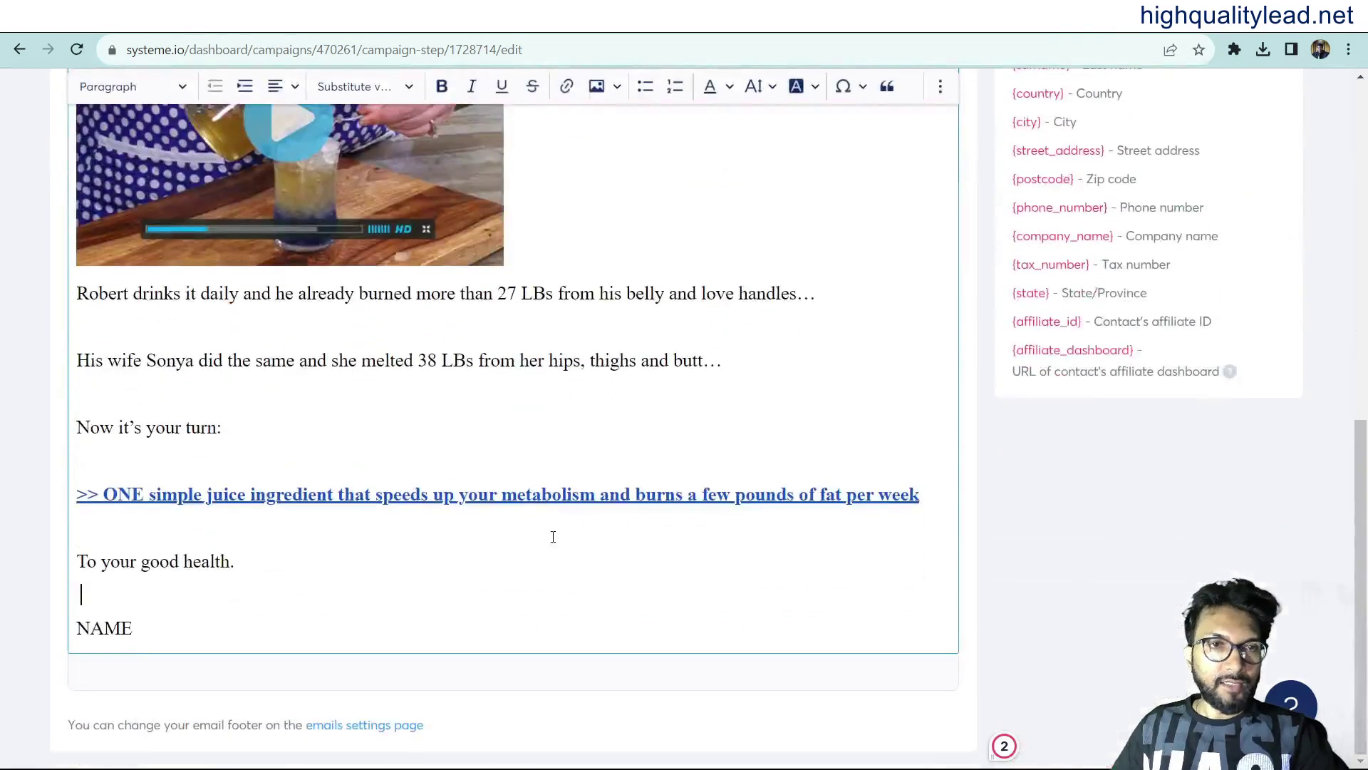
scroll(557, 536, up, 7)
scroll(557, 536, up, 3)
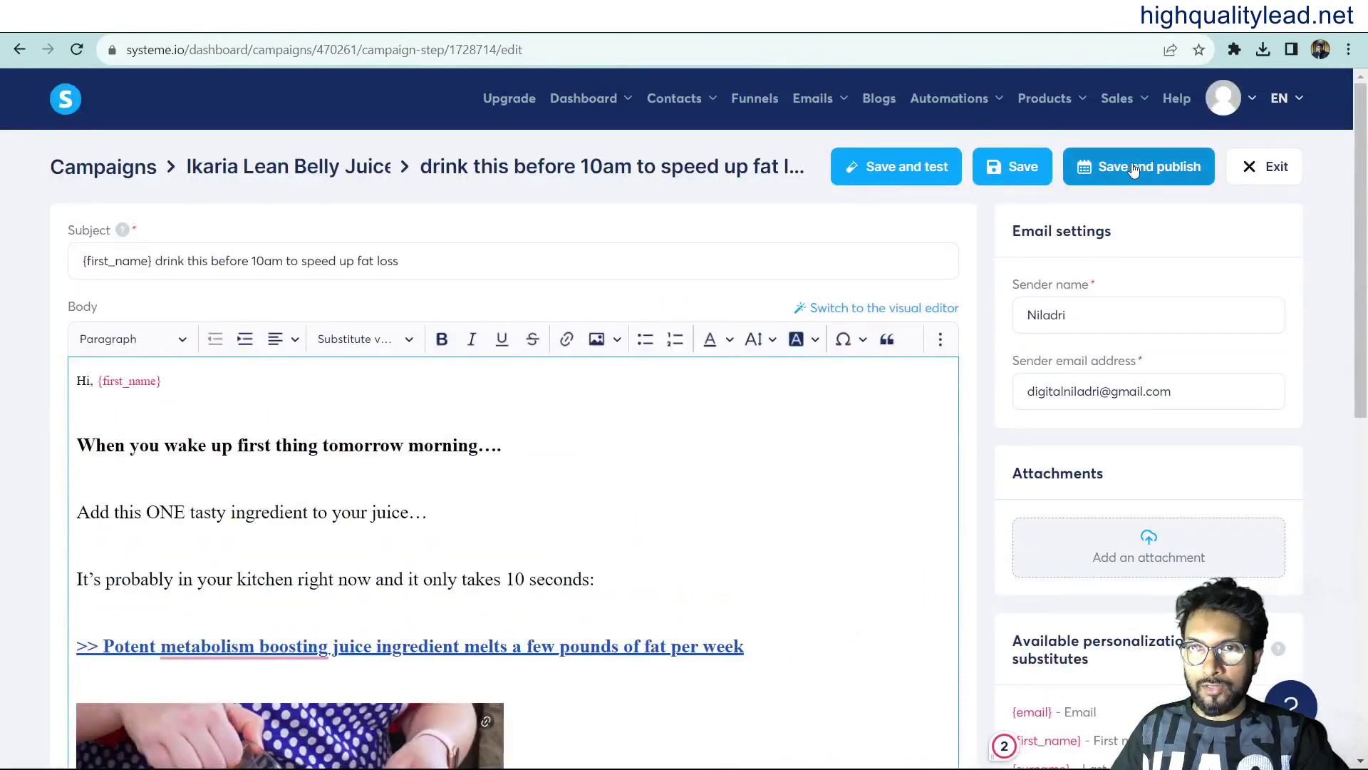
Activate the 10am email to send 1 day after the belly fat Drāno email.
click(1155, 171)
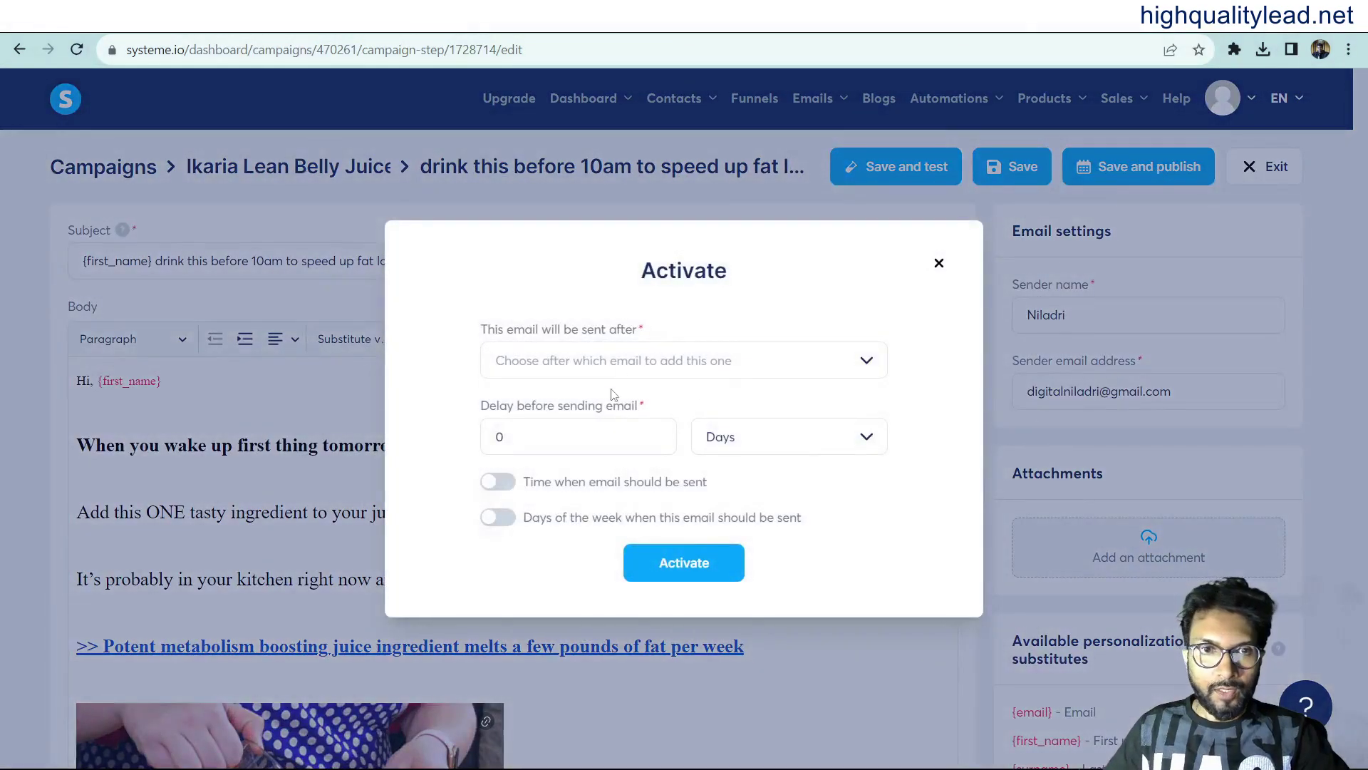
click(617, 364)
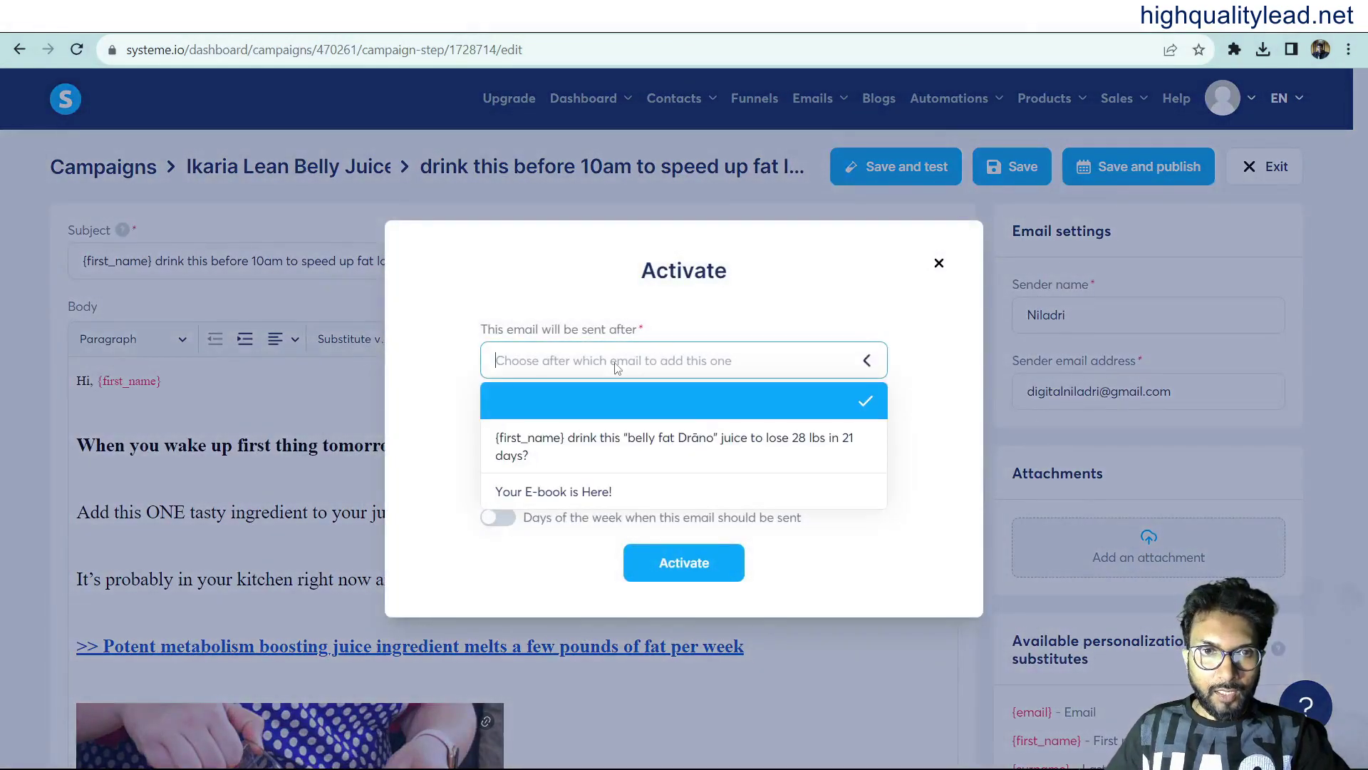
click(593, 448)
click(535, 435)
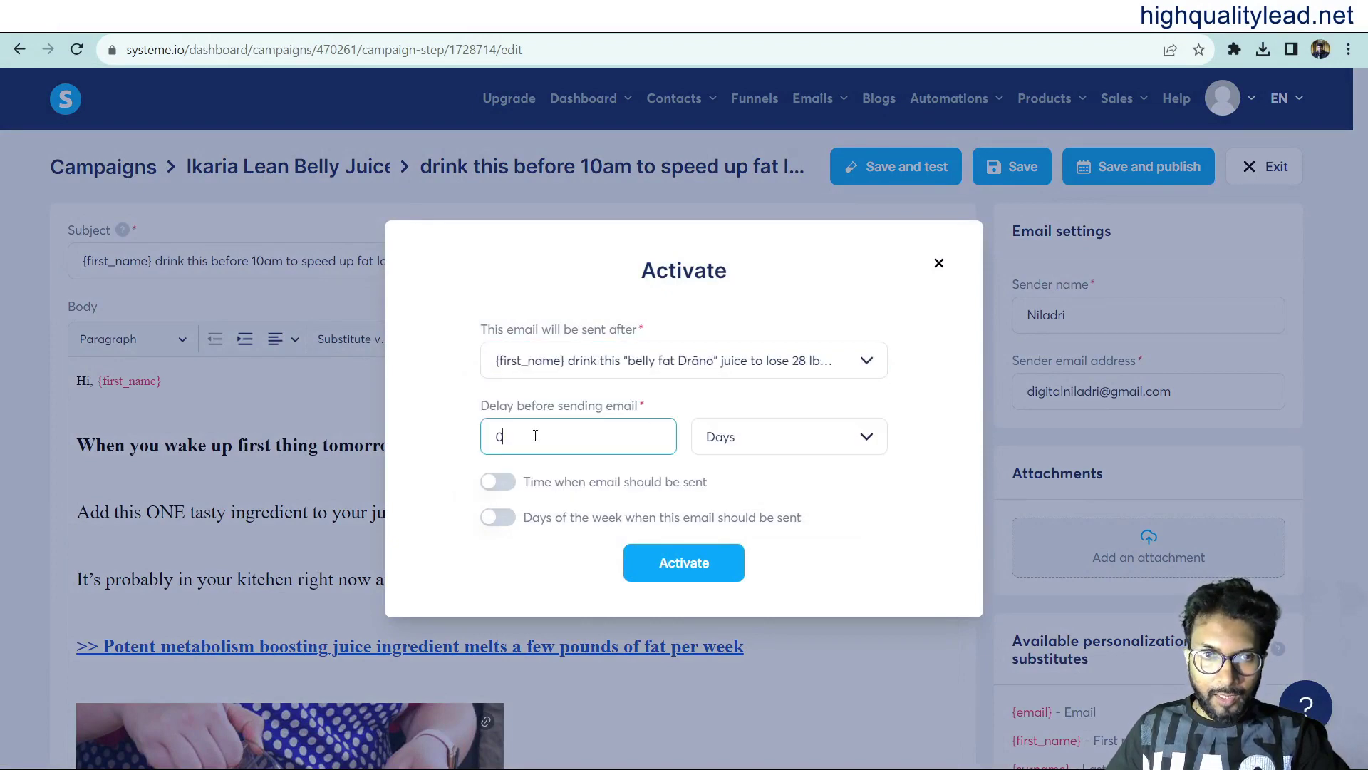
drag(535, 435, 457, 435)
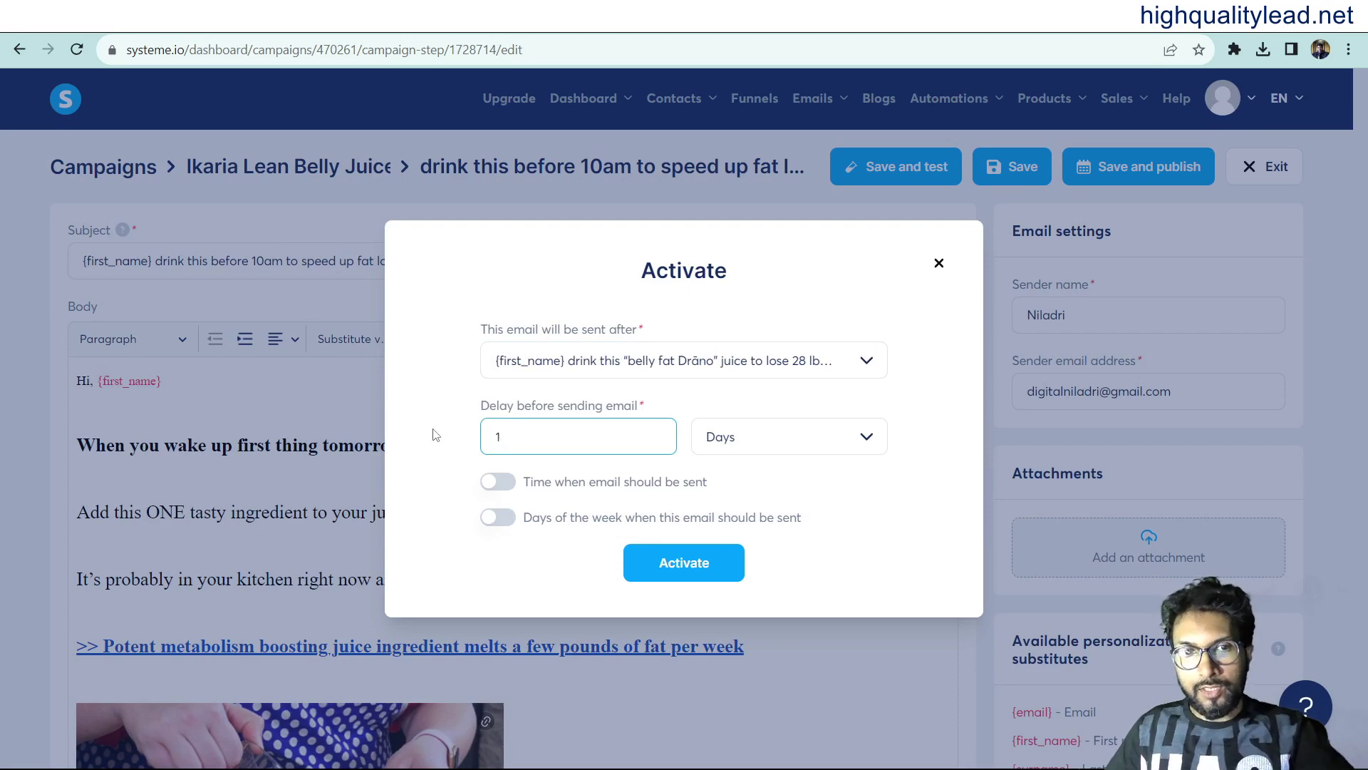
click(436, 435)
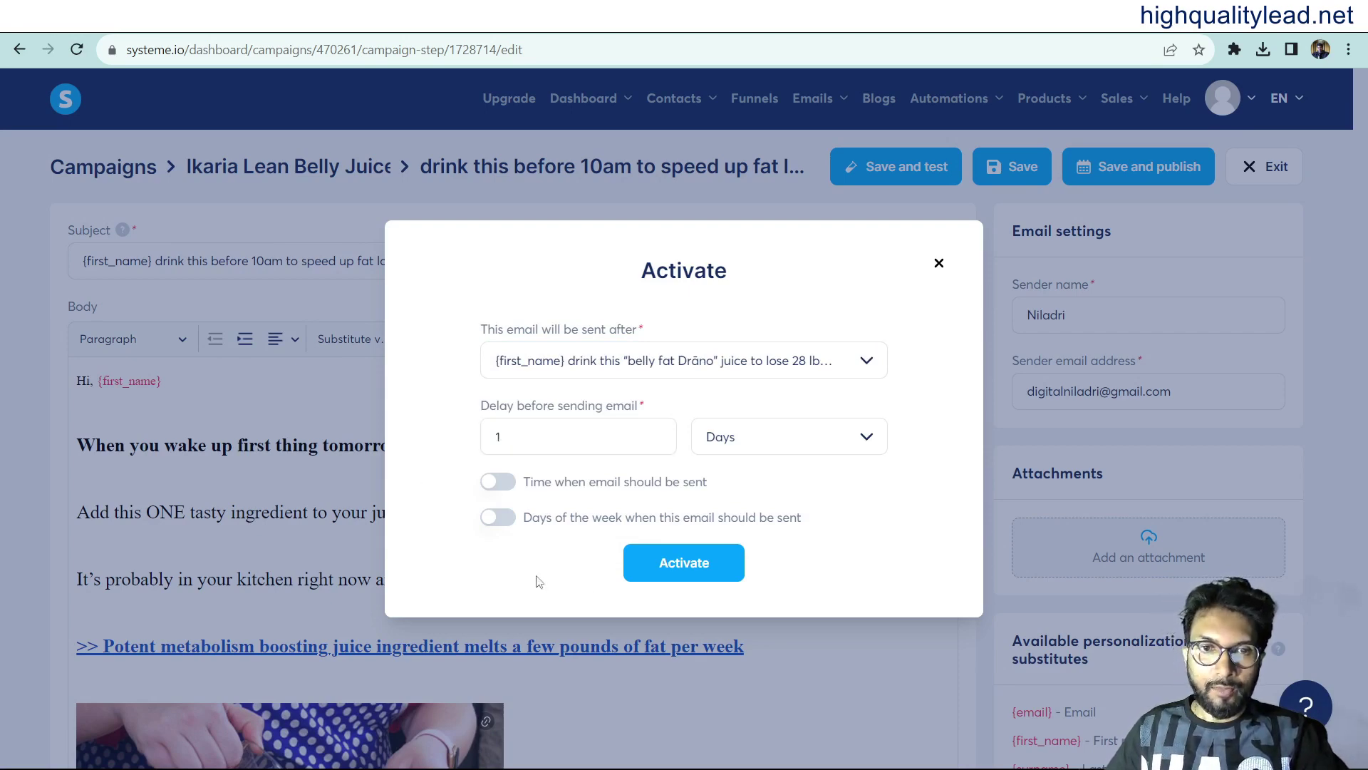
click(672, 570)
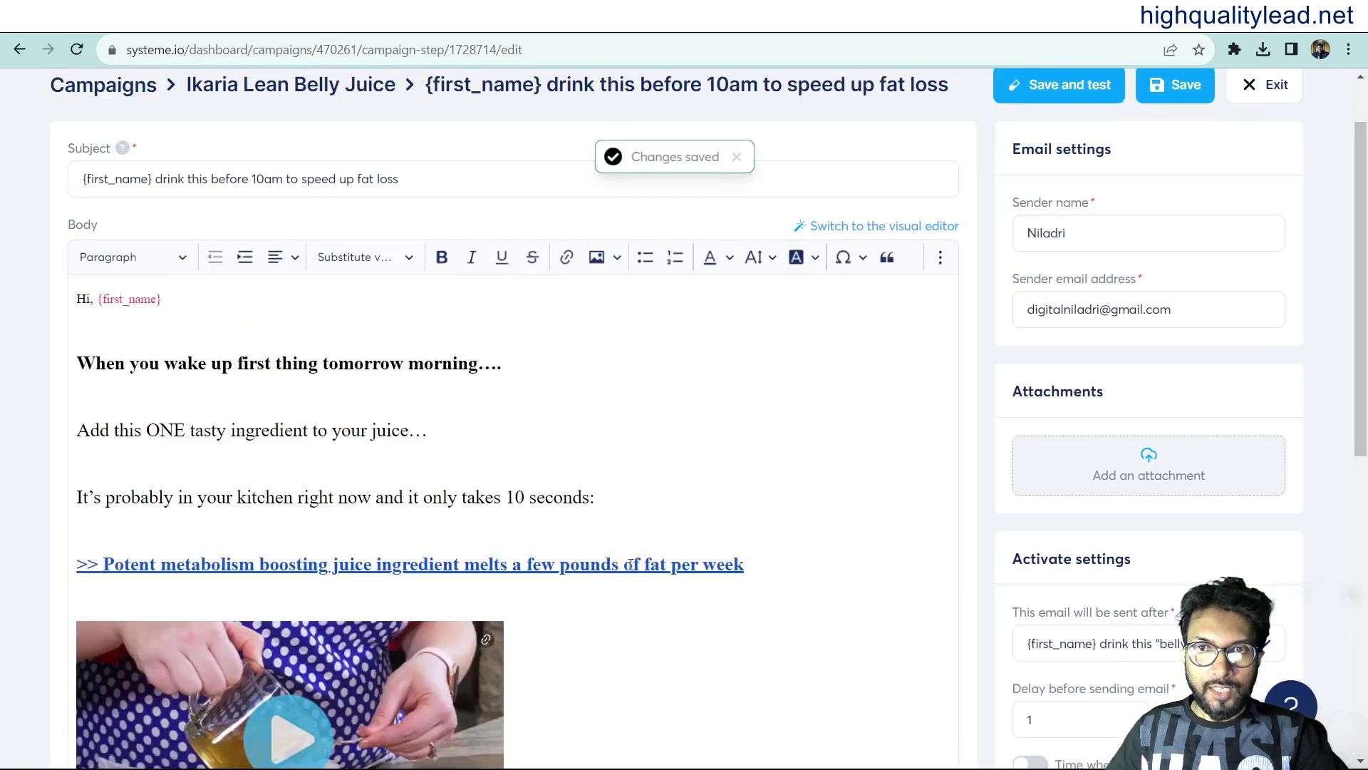
Exit the email editor and return to the creatives document.
click(1251, 86)
mouse_move(1237, 100)
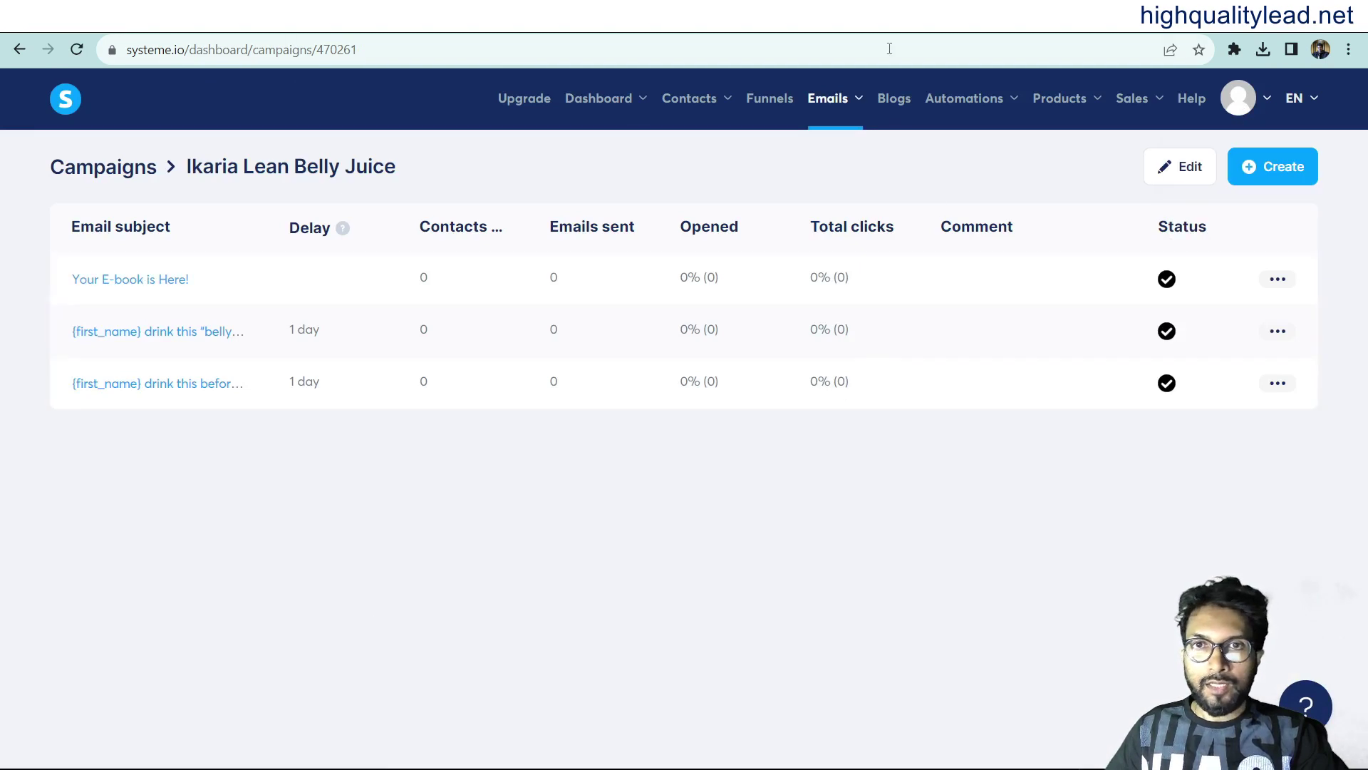
key(ctrl+Tab)
click(1111, 433)
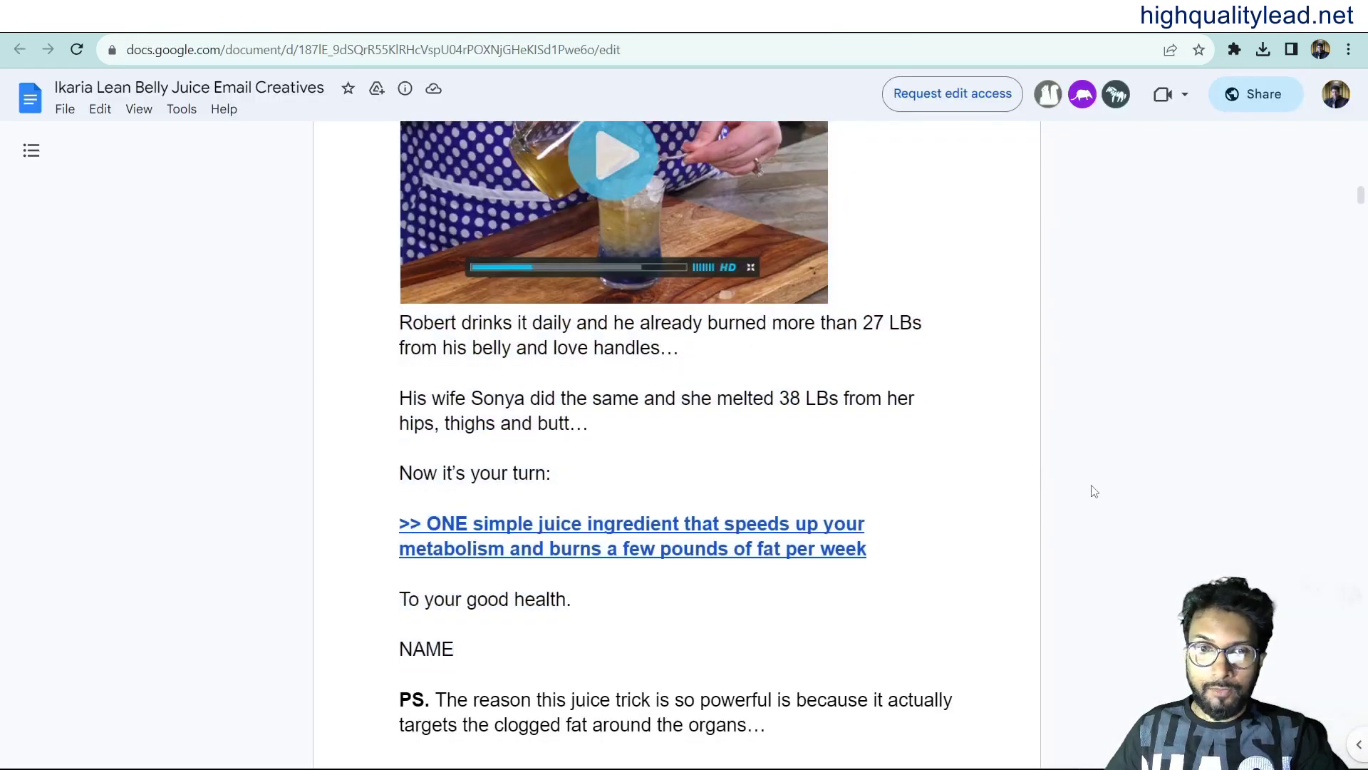
scroll(1094, 491, down, 10)
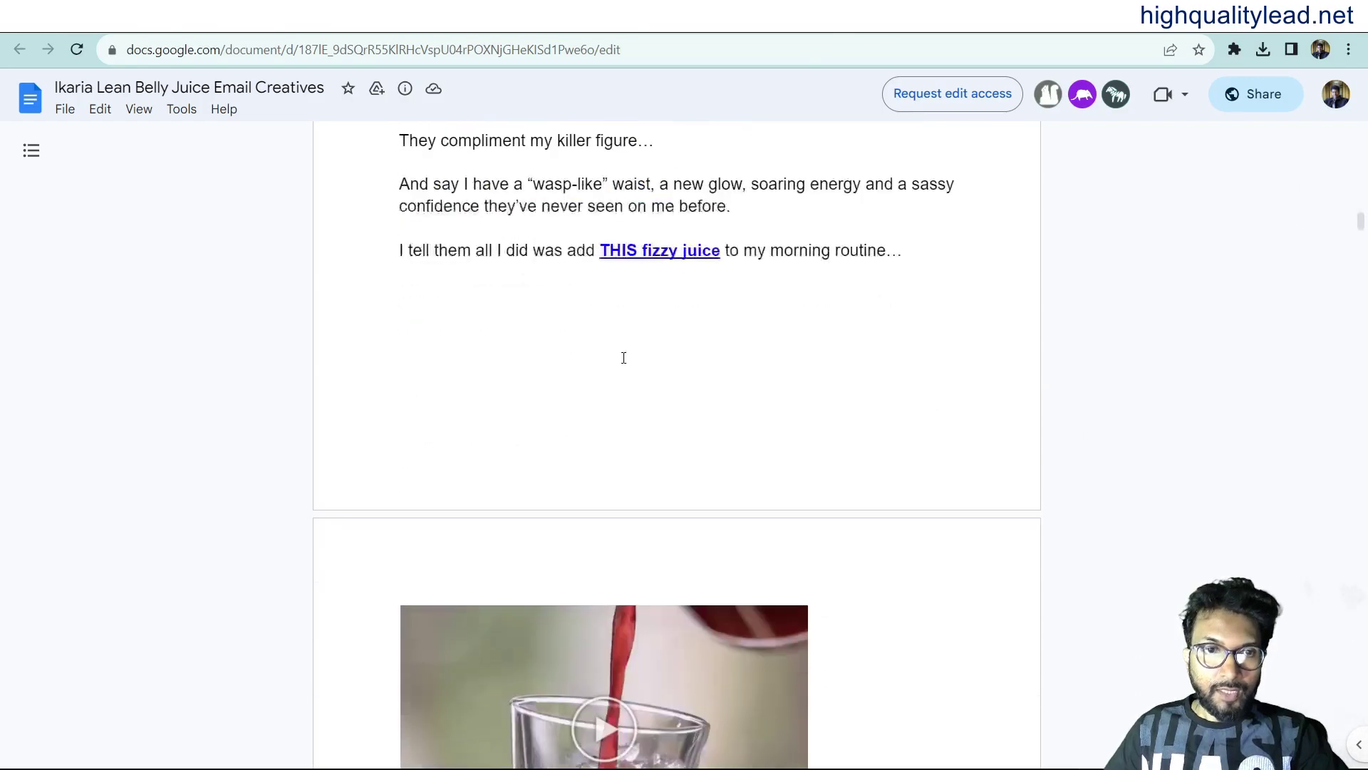
scroll(623, 357, down, 20)
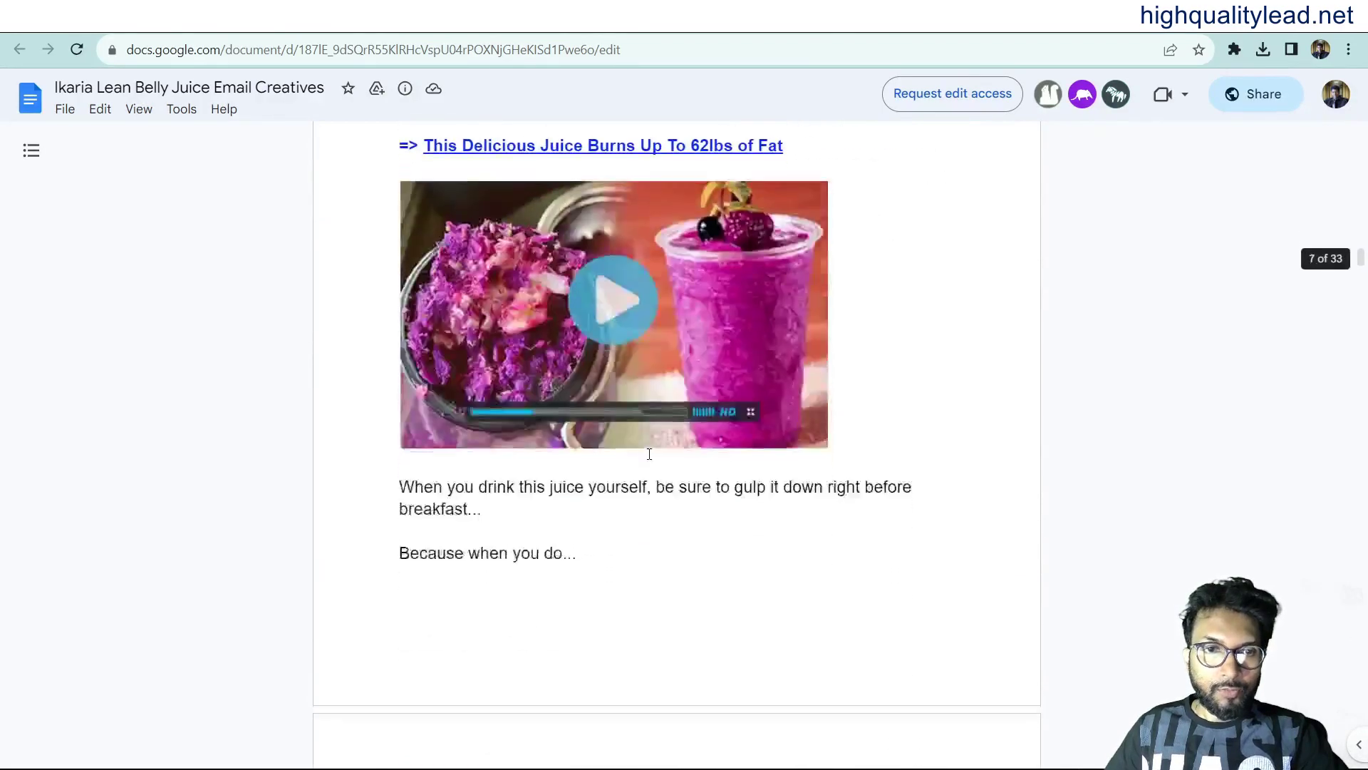
scroll(649, 454, down, 20)
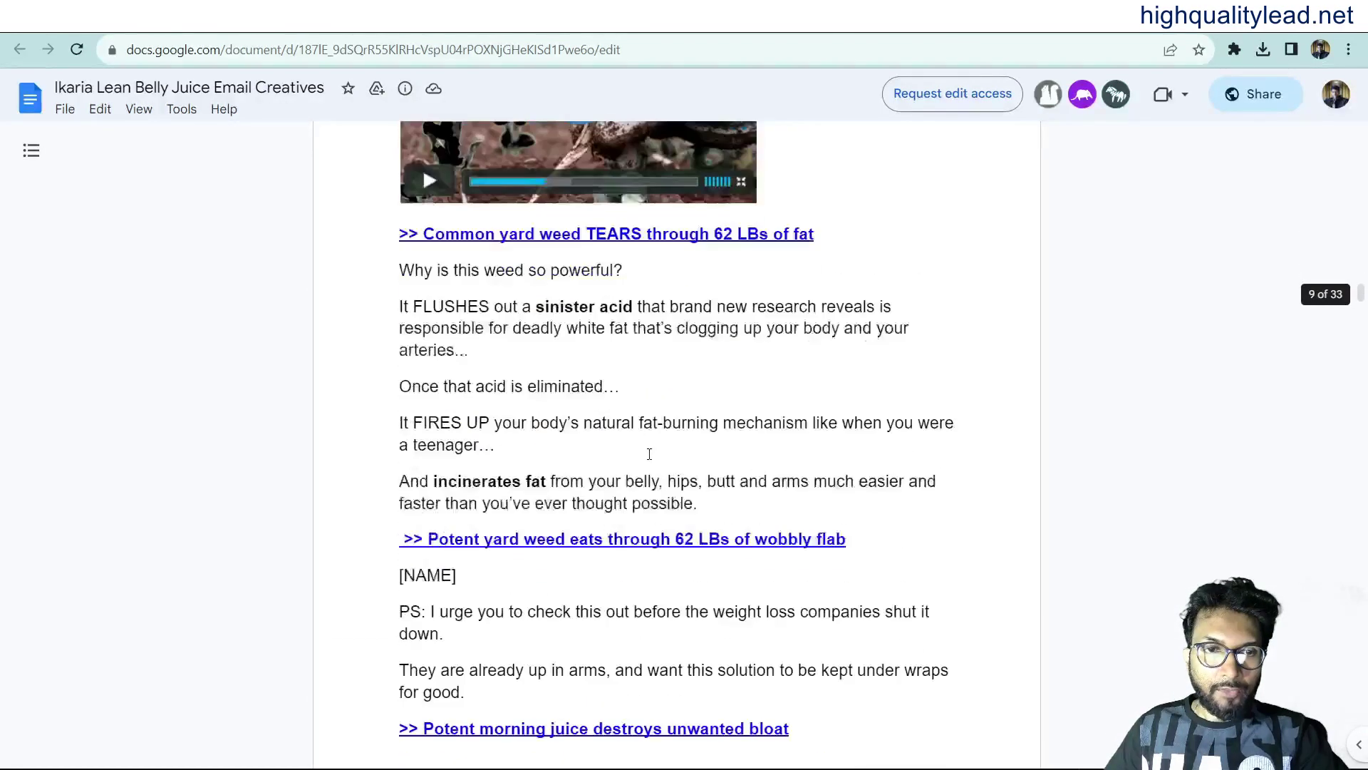
scroll(649, 454, down, 20)
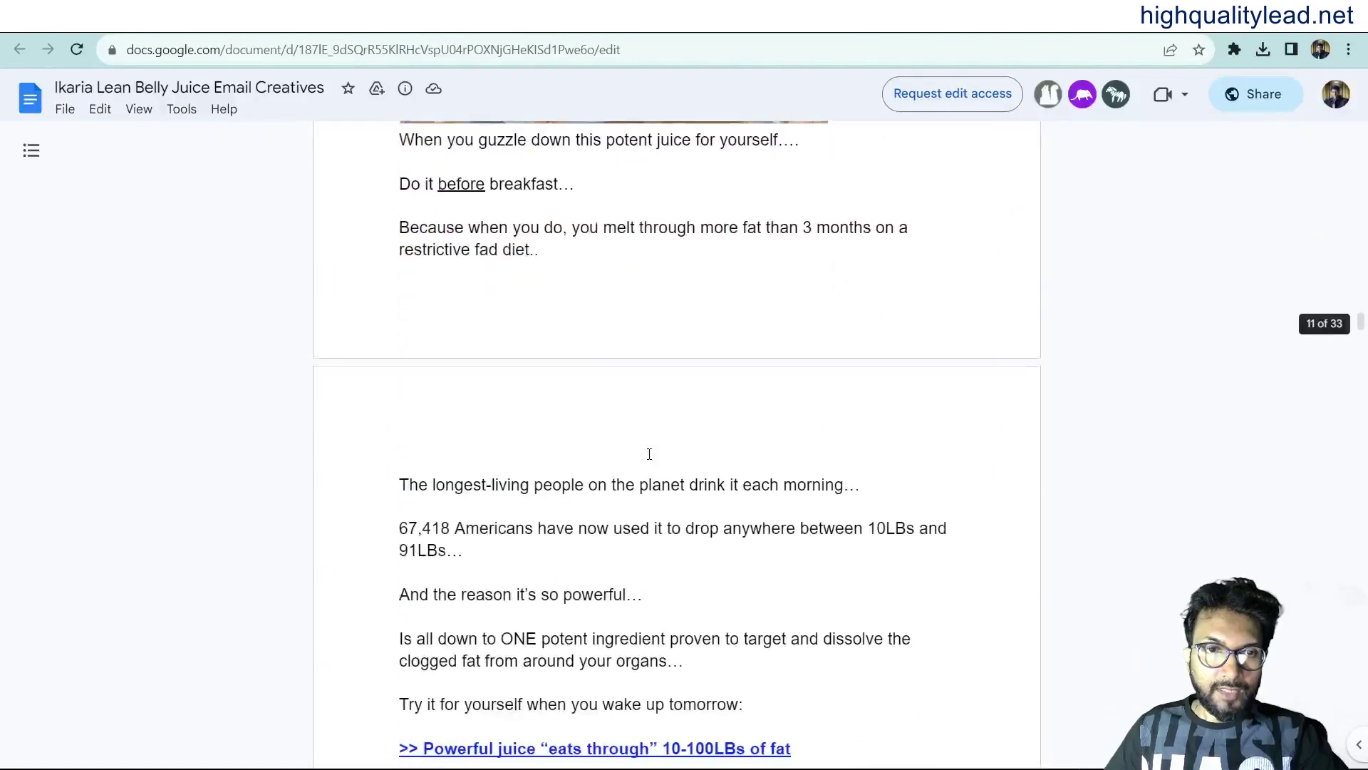
scroll(650, 454, down, 20)
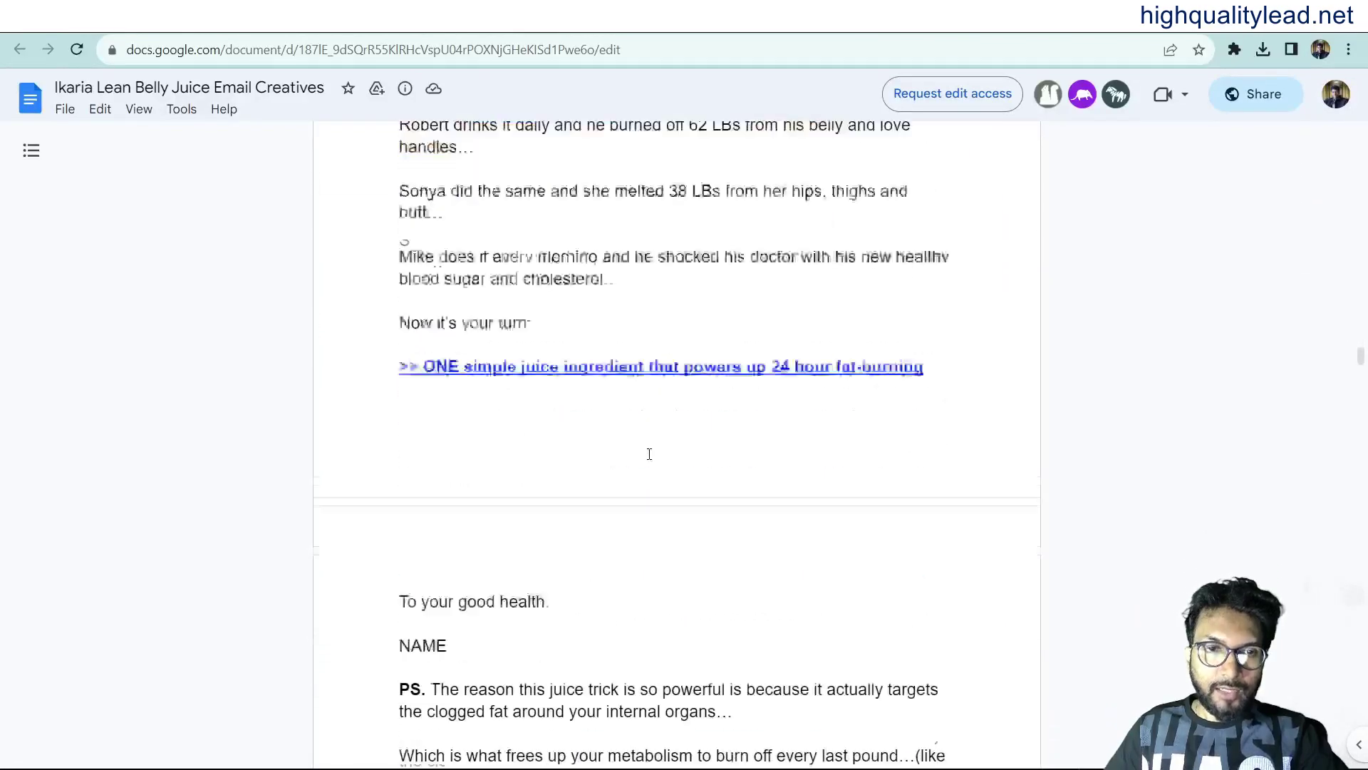
scroll(649, 454, down, 5)
scroll(649, 454, down, 5)
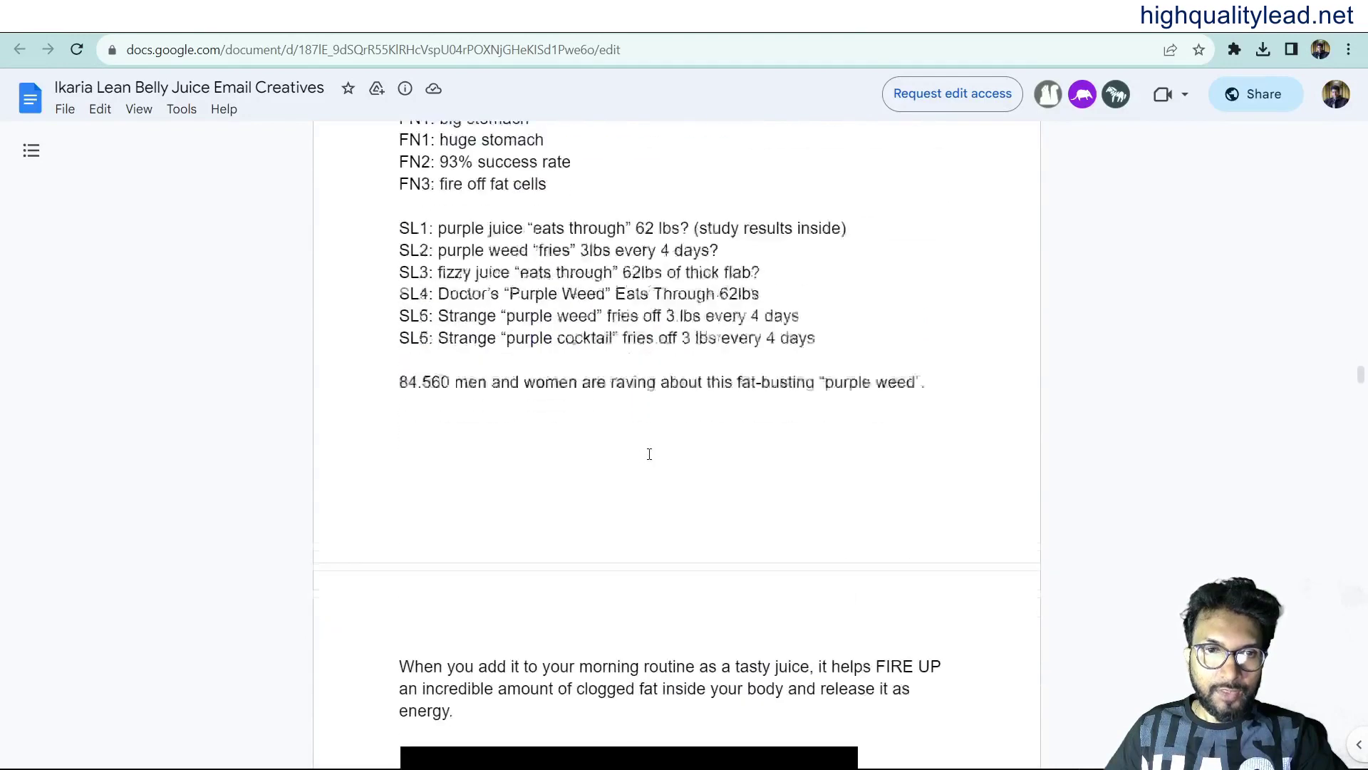
scroll(649, 454, up, 5)
Start a new automation rule from Automations > Rules in systeme.io.
key(ctrl+Tab)
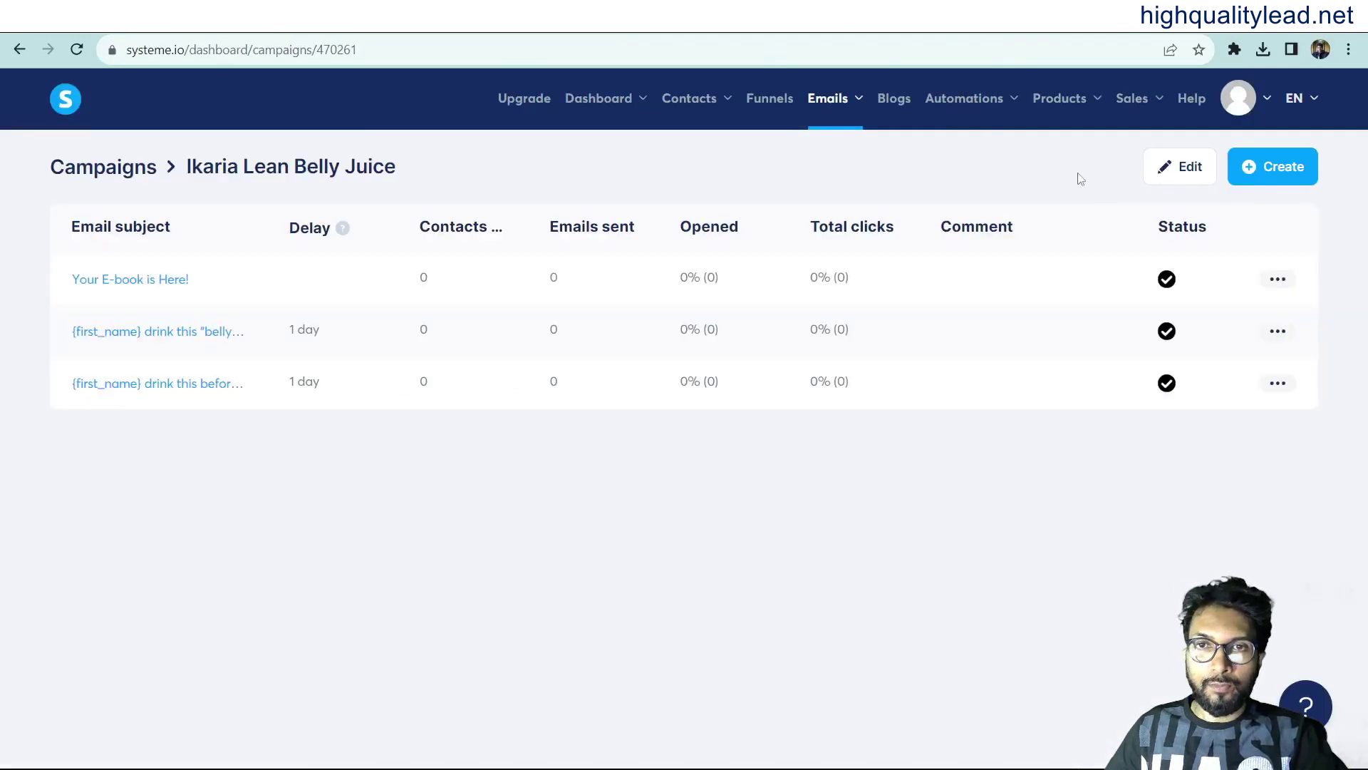
mouse_move(971, 104)
click(953, 156)
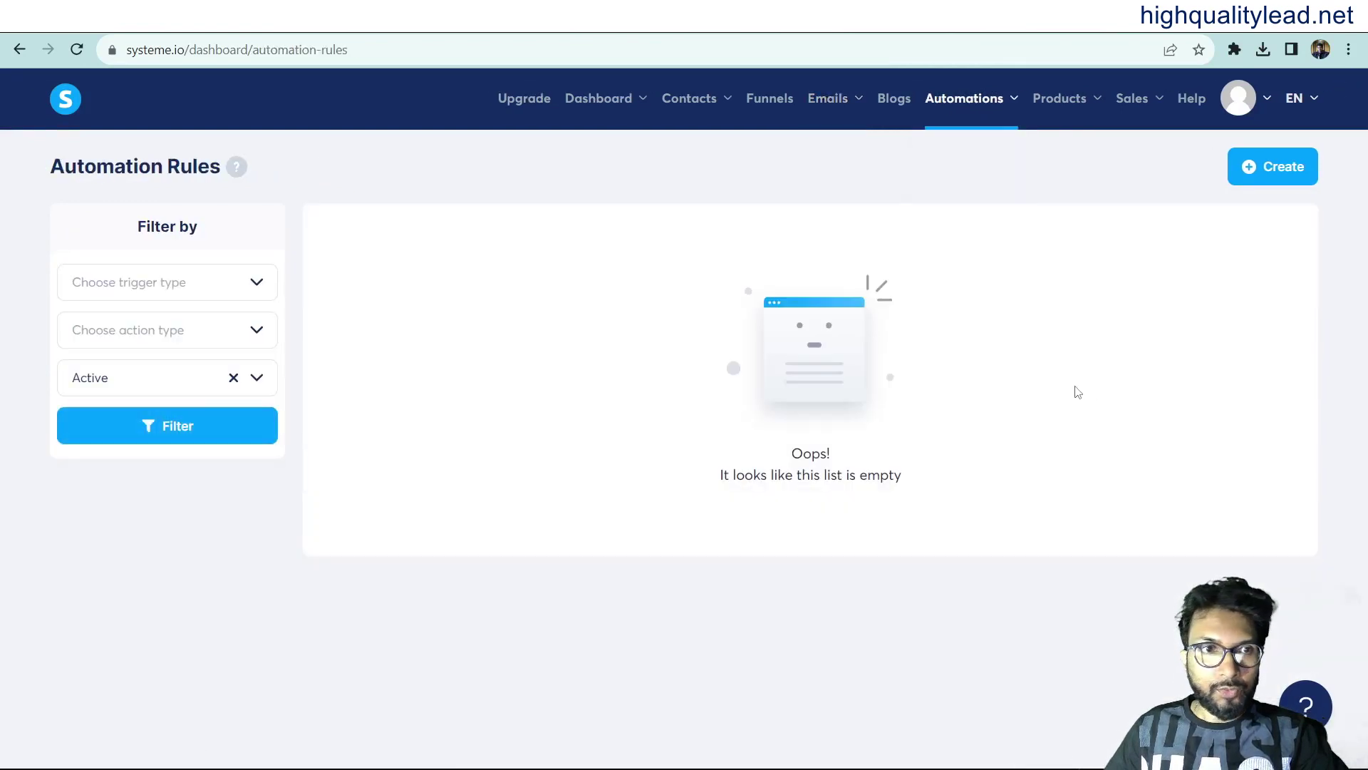
click(1244, 165)
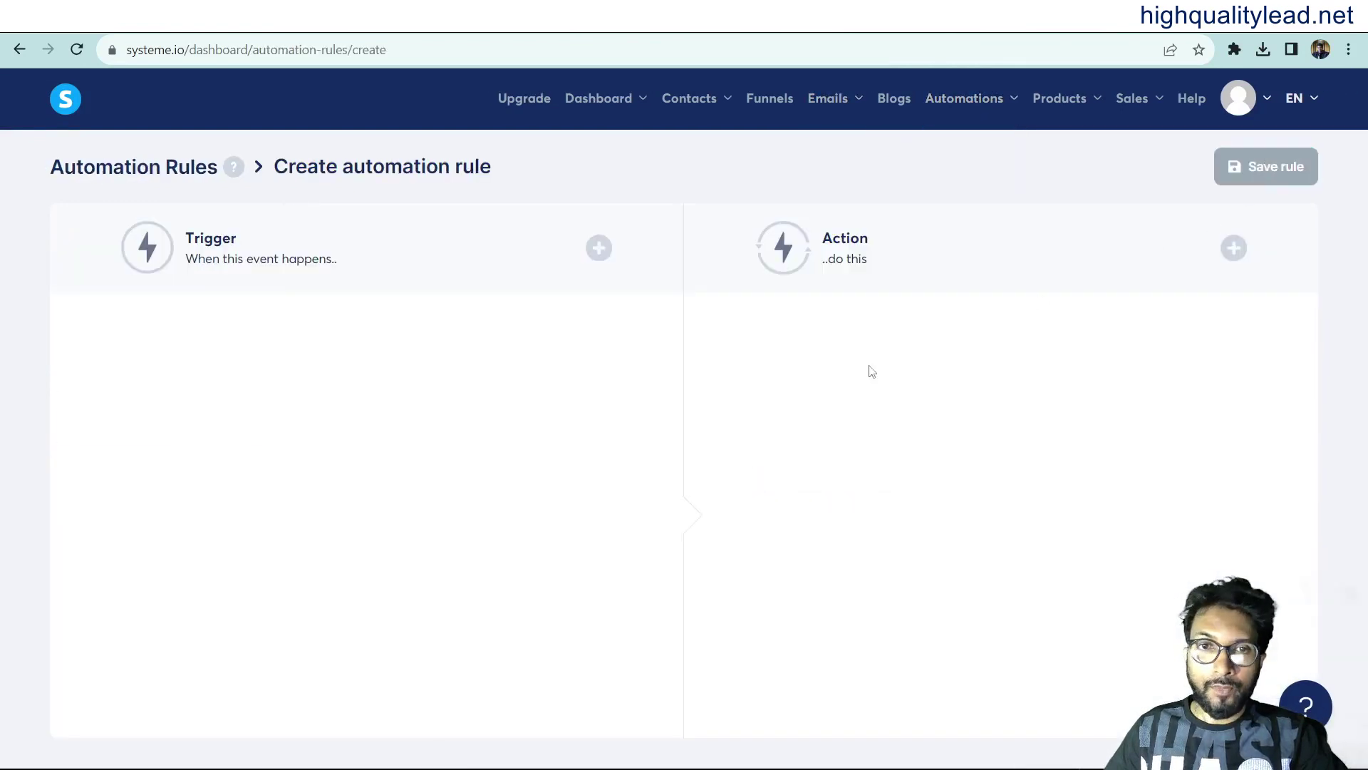
Set the trigger to 'Funnel step form subscribed' for Ikaria Lean Belly Juice's Squeeze page.
click(600, 248)
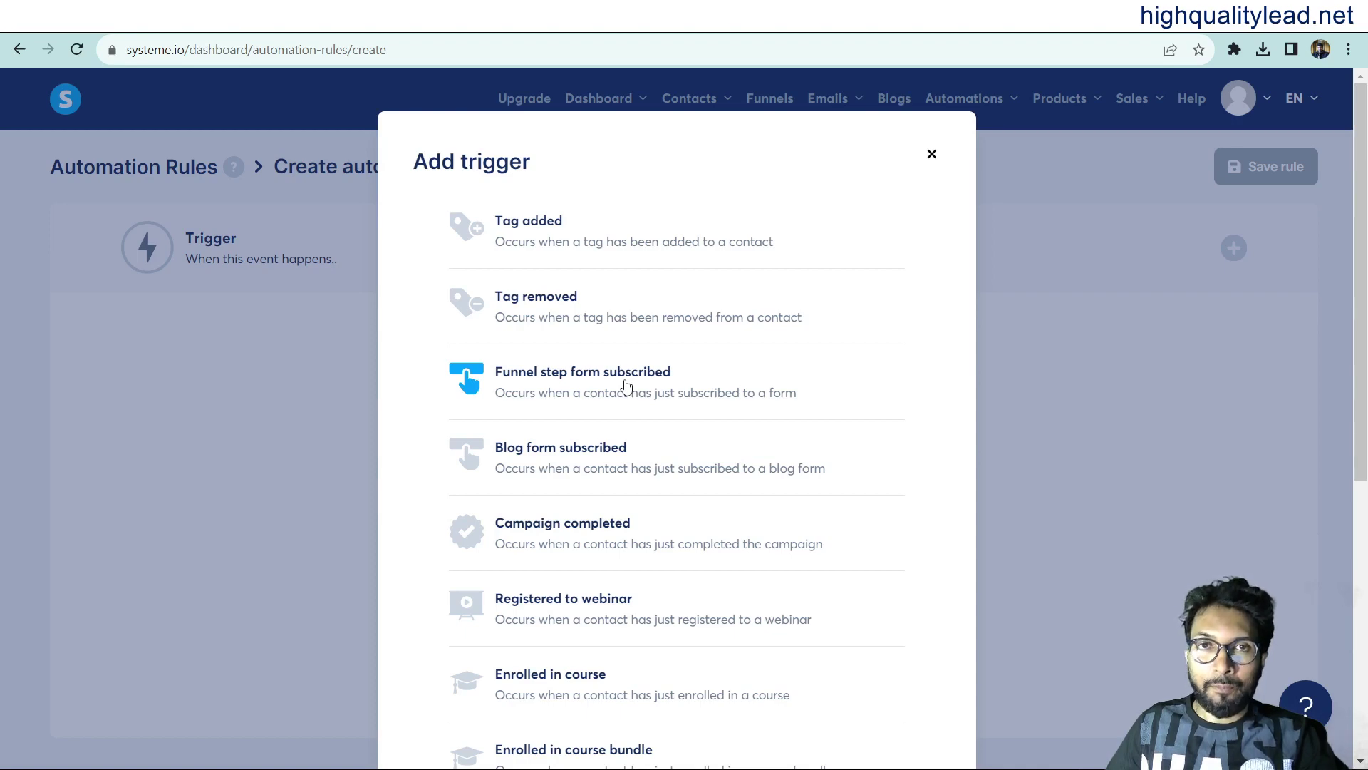
click(575, 390)
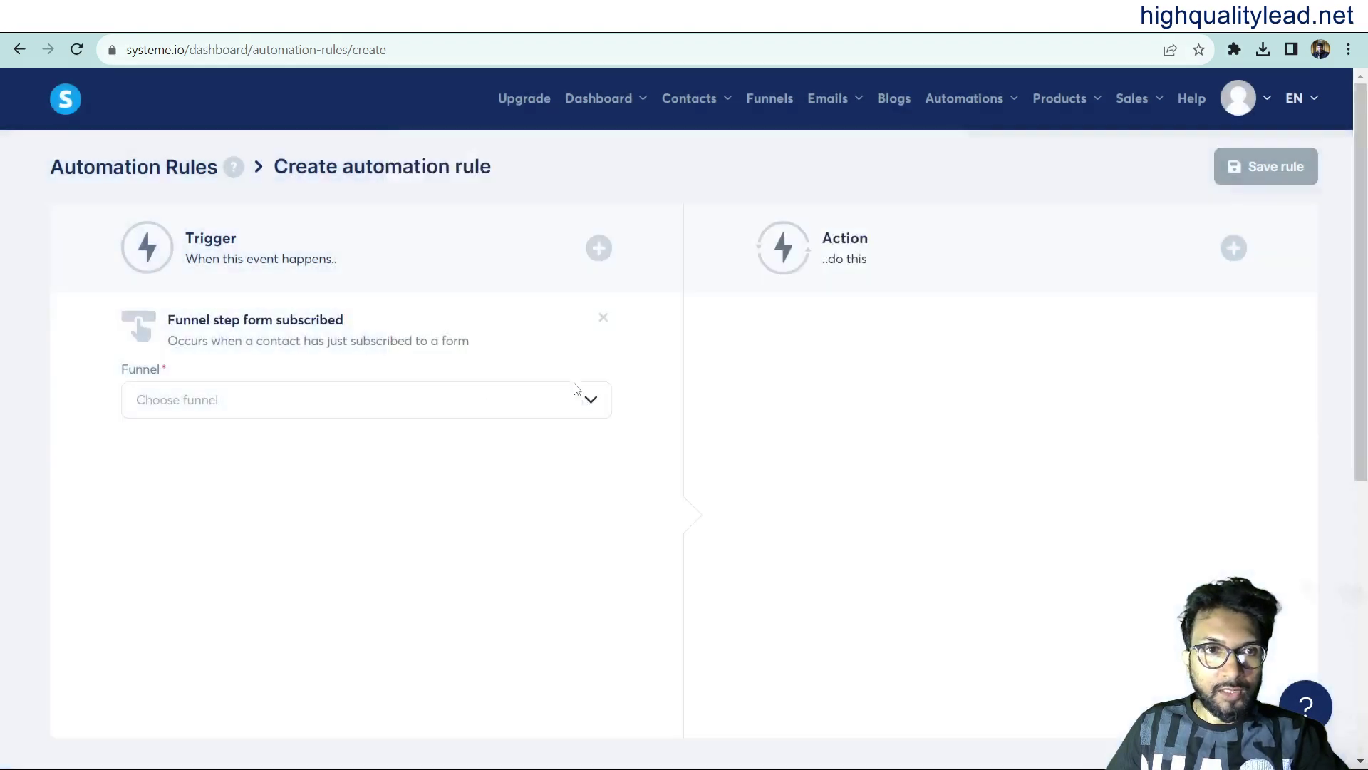
click(282, 399)
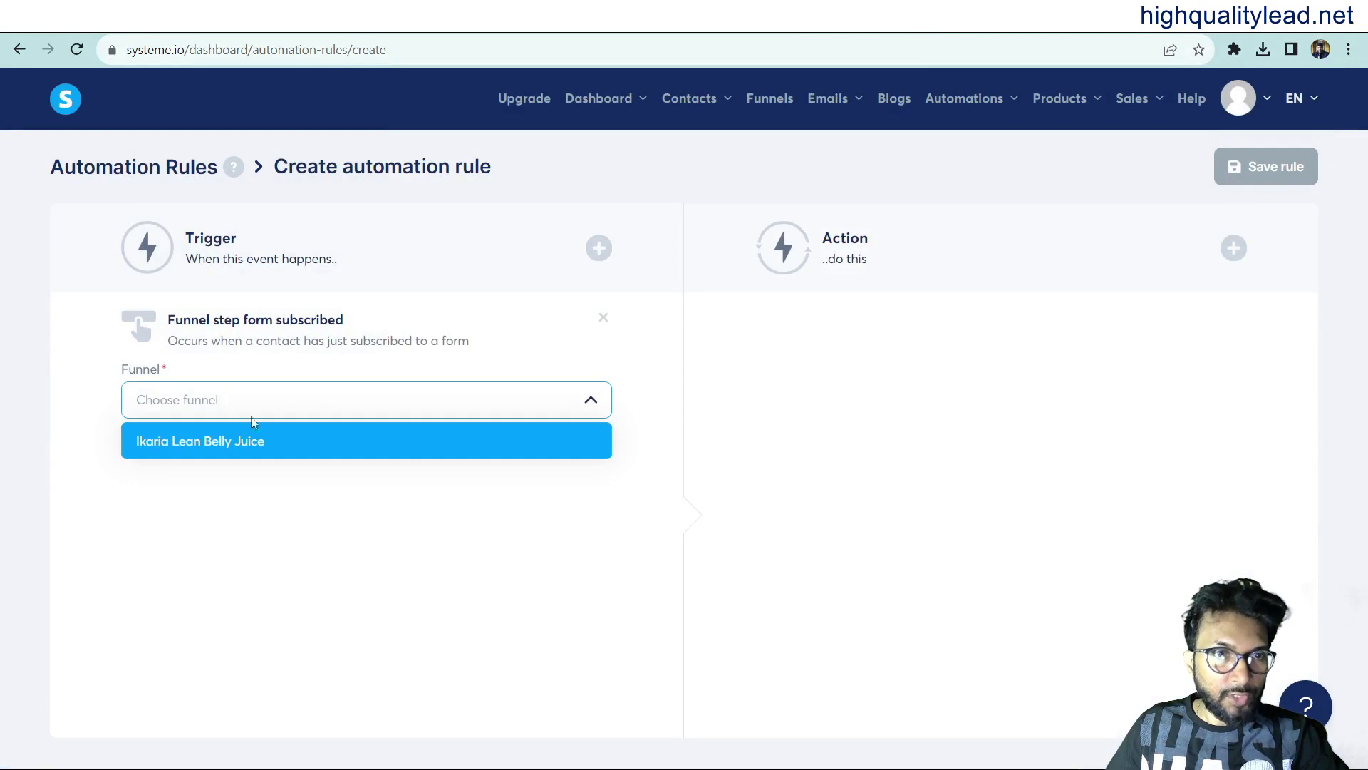
click(186, 449)
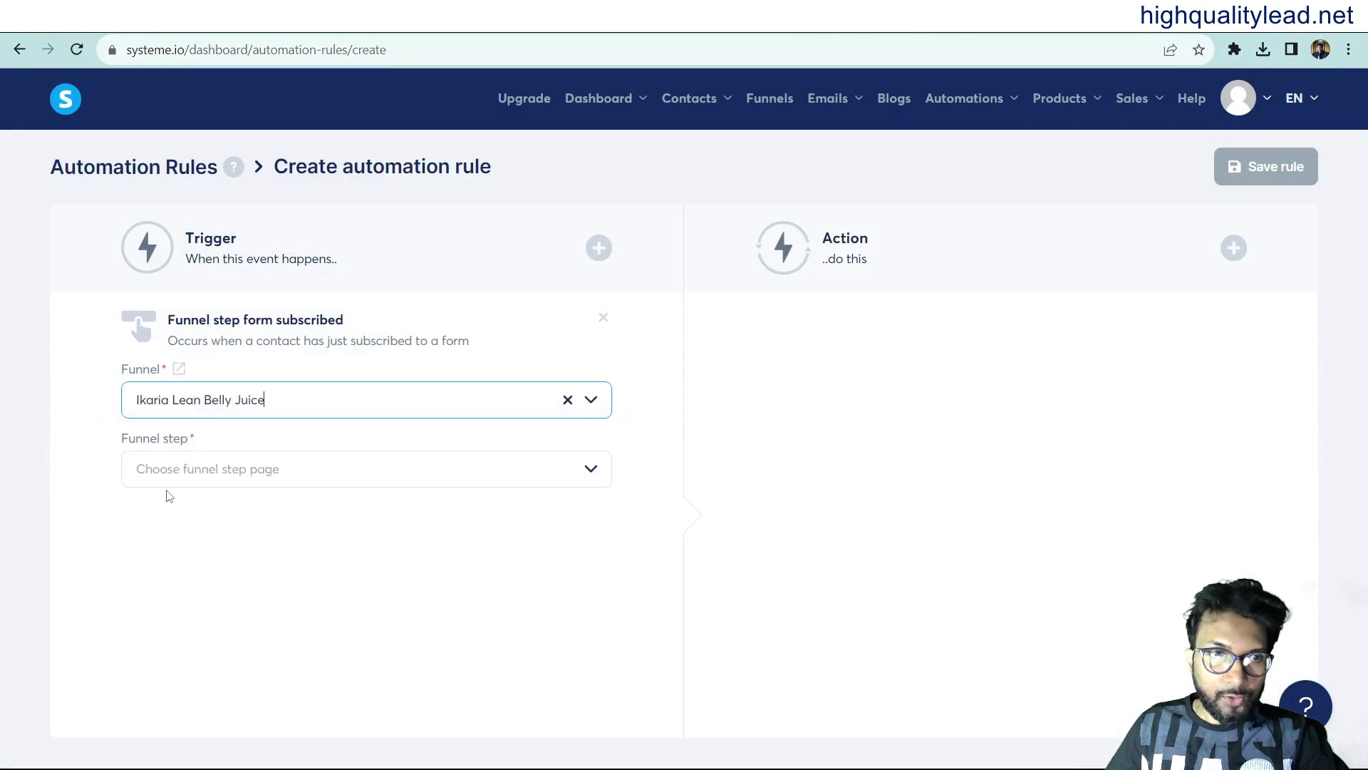
click(214, 472)
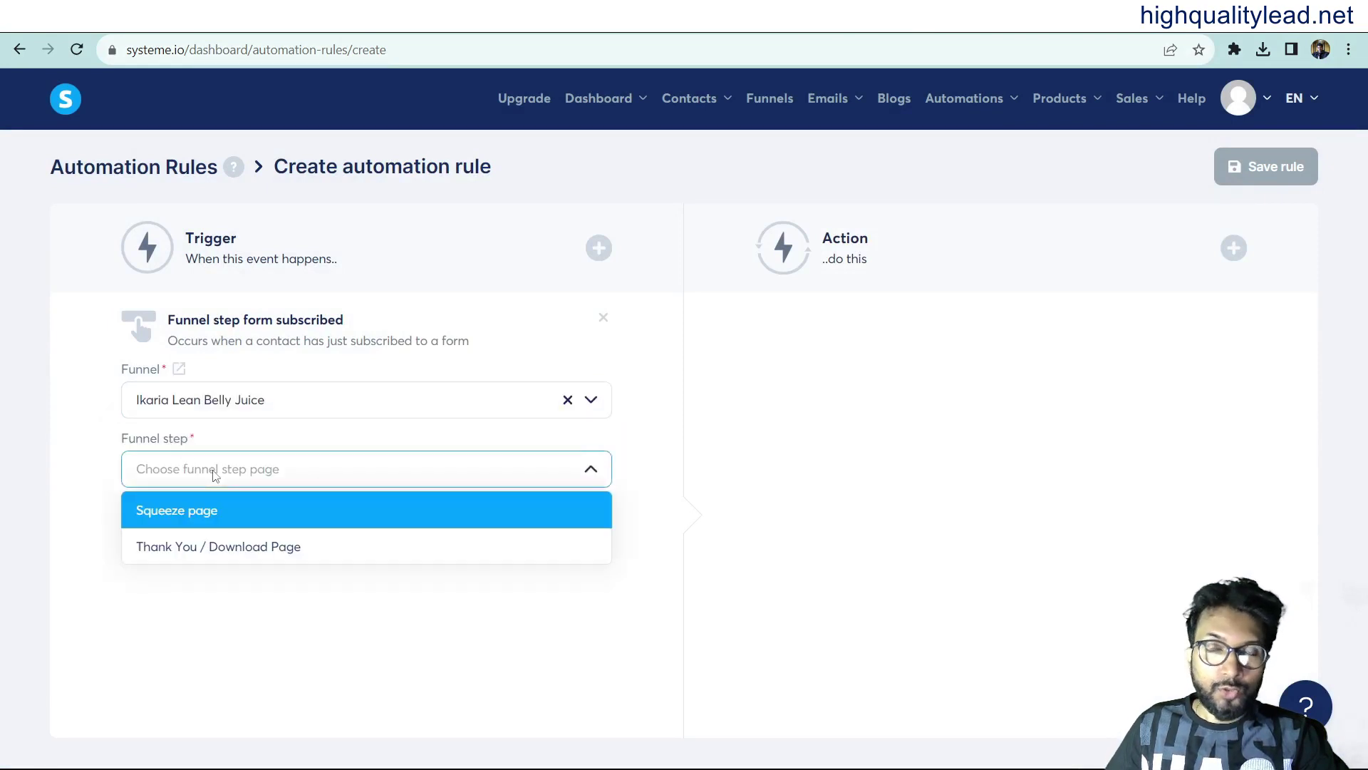
click(177, 511)
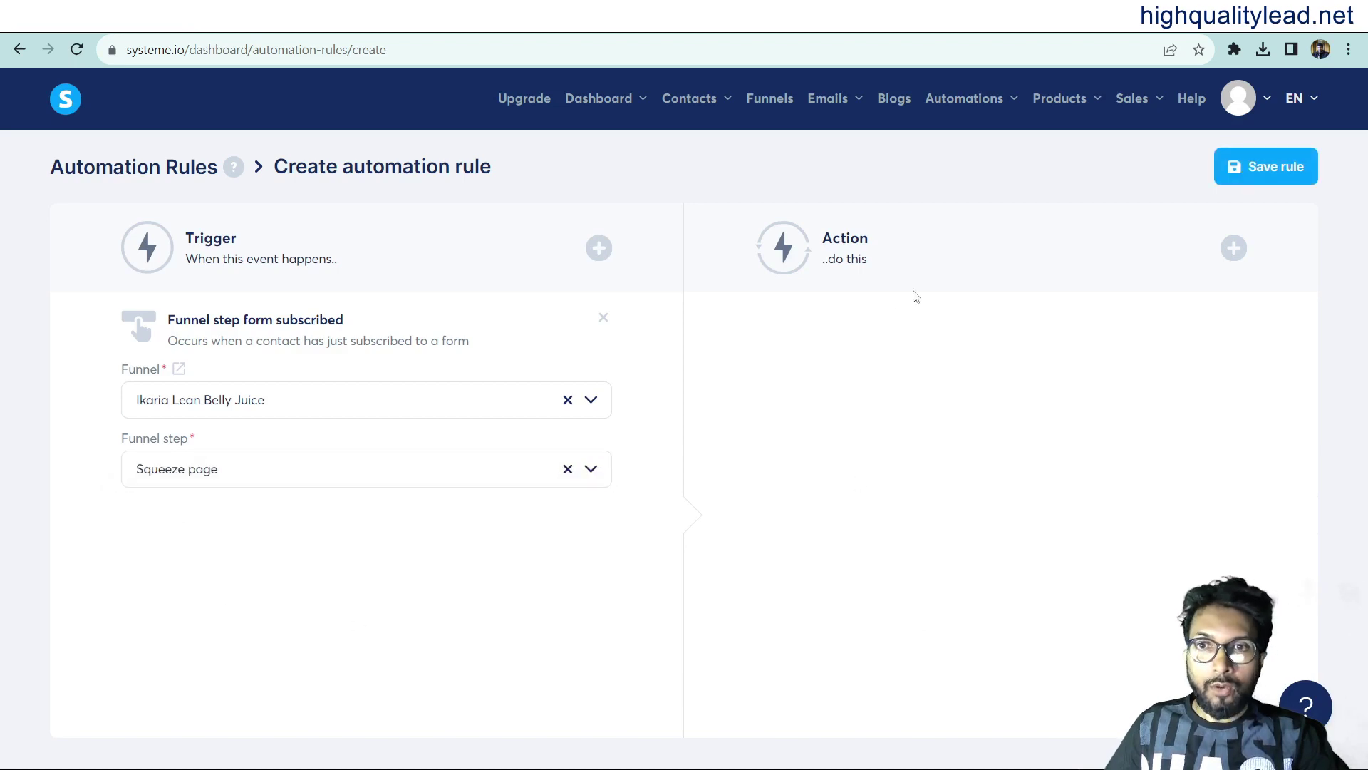
Add a 'Subscribe to campaign' action for Ikaria Lean Belly Juice and save the rule.
click(1234, 249)
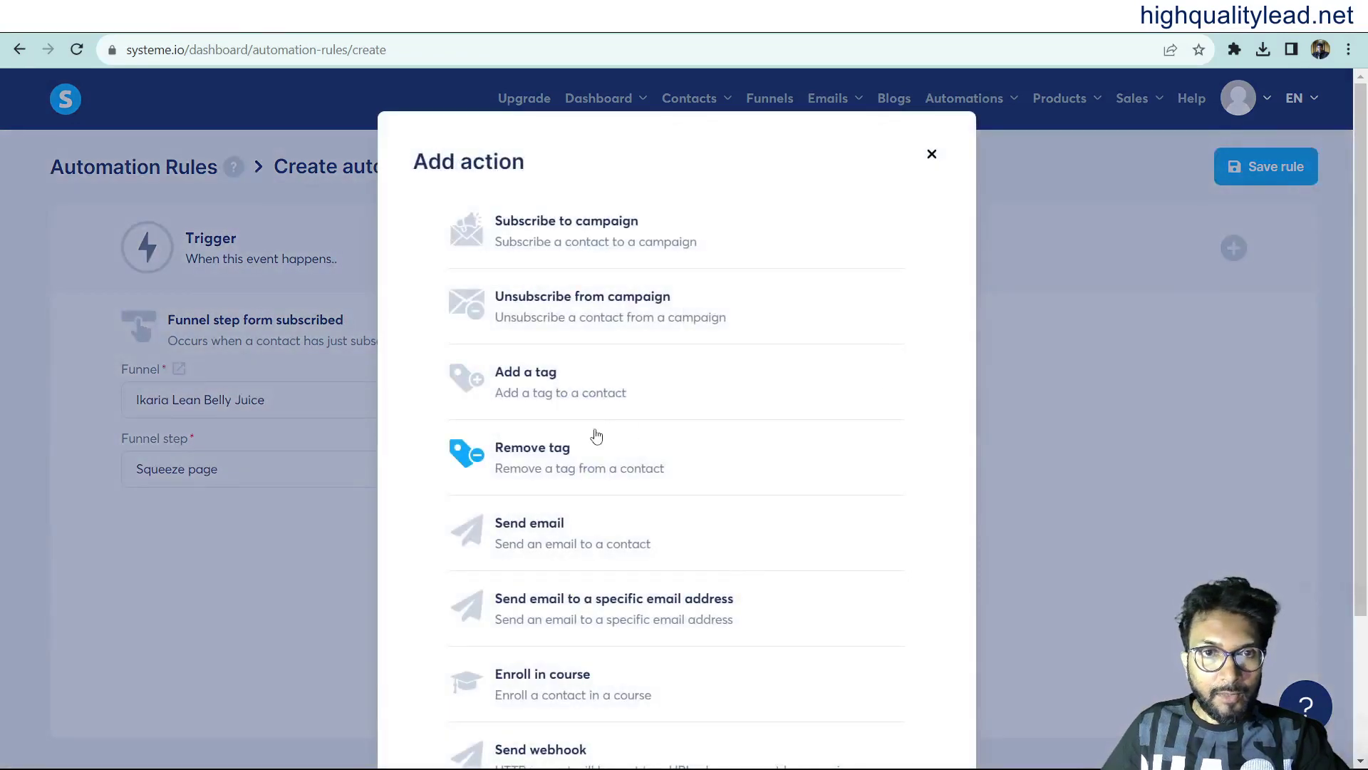
click(563, 243)
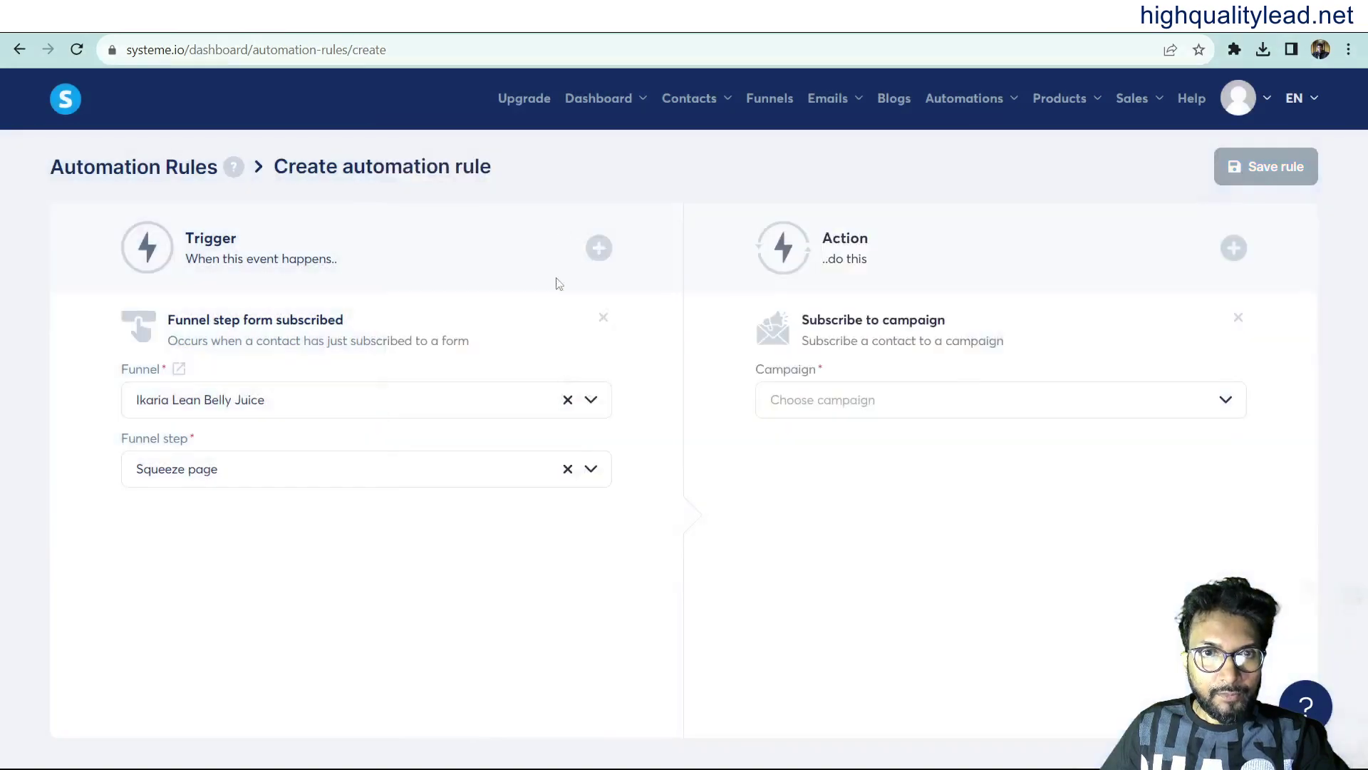
click(895, 409)
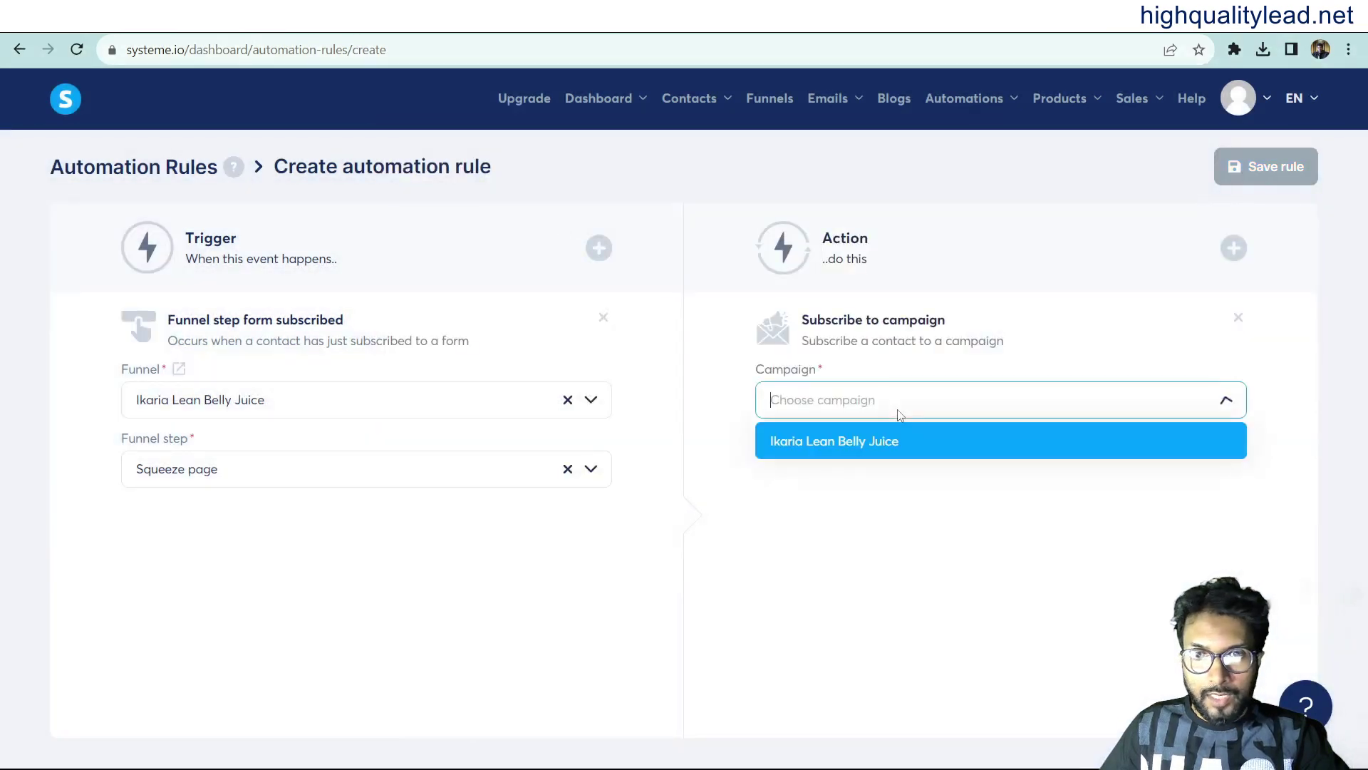
click(822, 445)
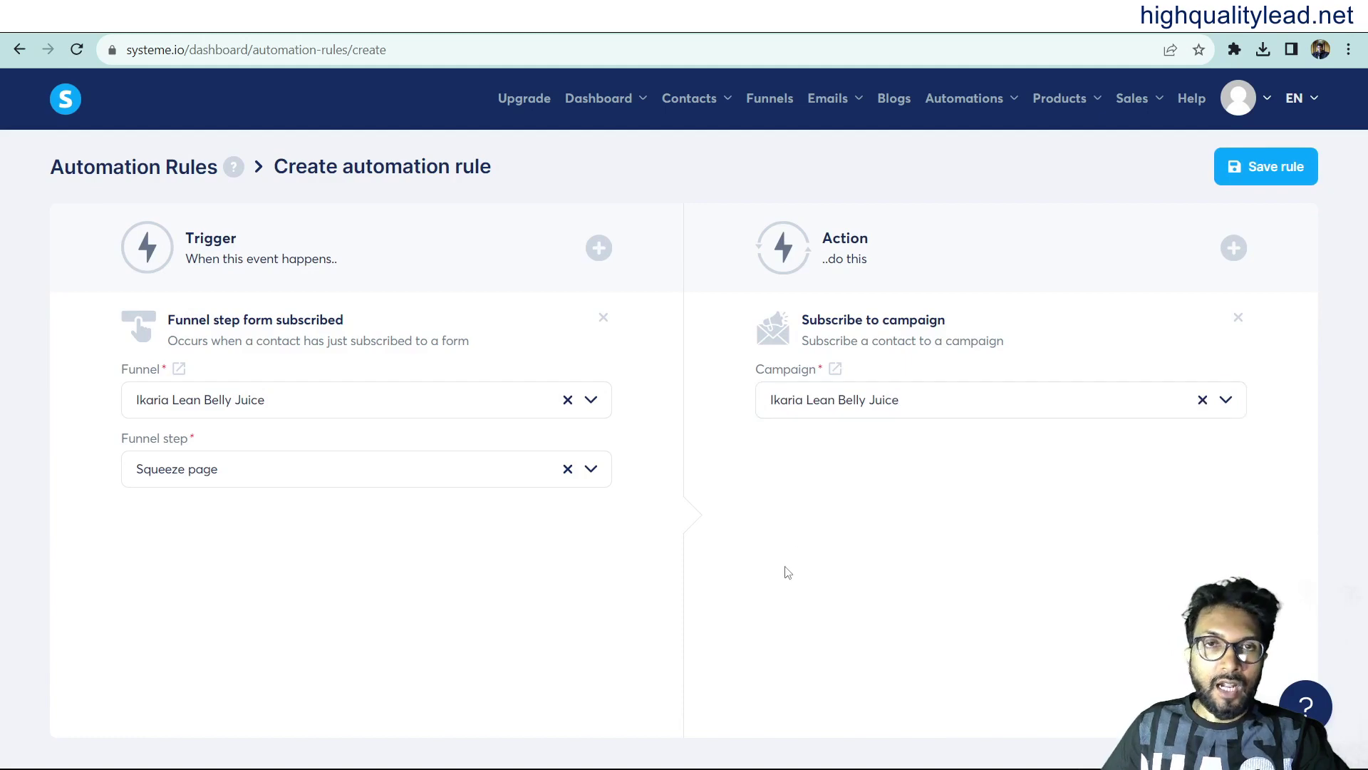
click(1275, 175)
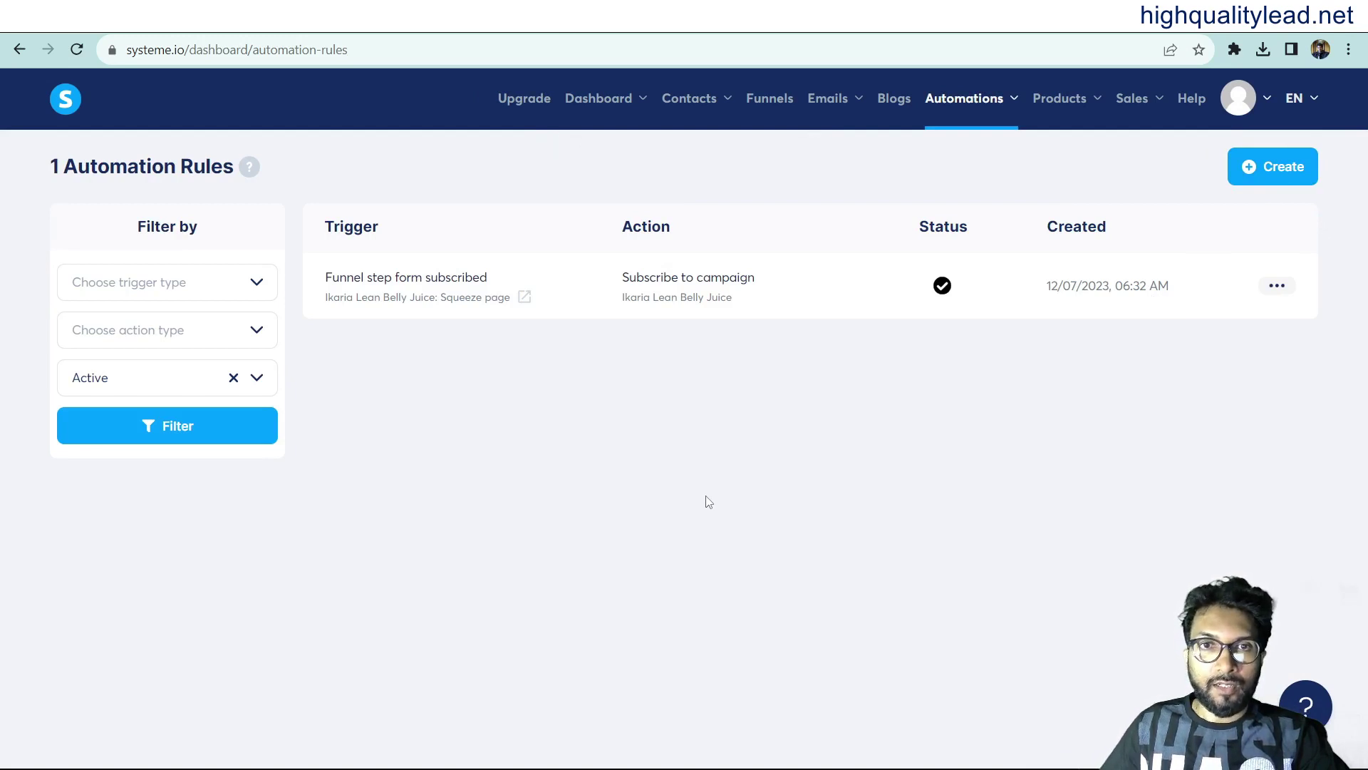
In the Ikaria Lean Belly Juice funnel, copy the thank-you page link and load it in a new tab.
click(776, 100)
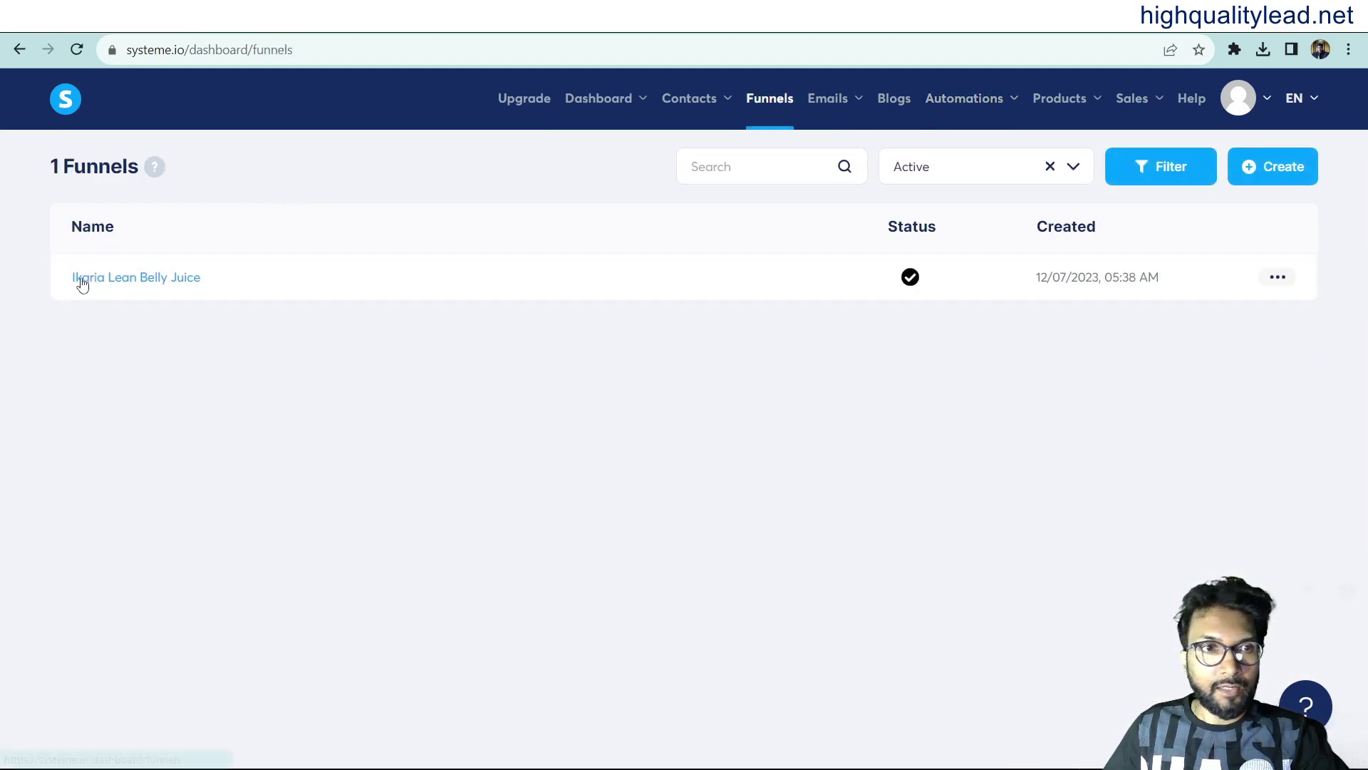
click(82, 283)
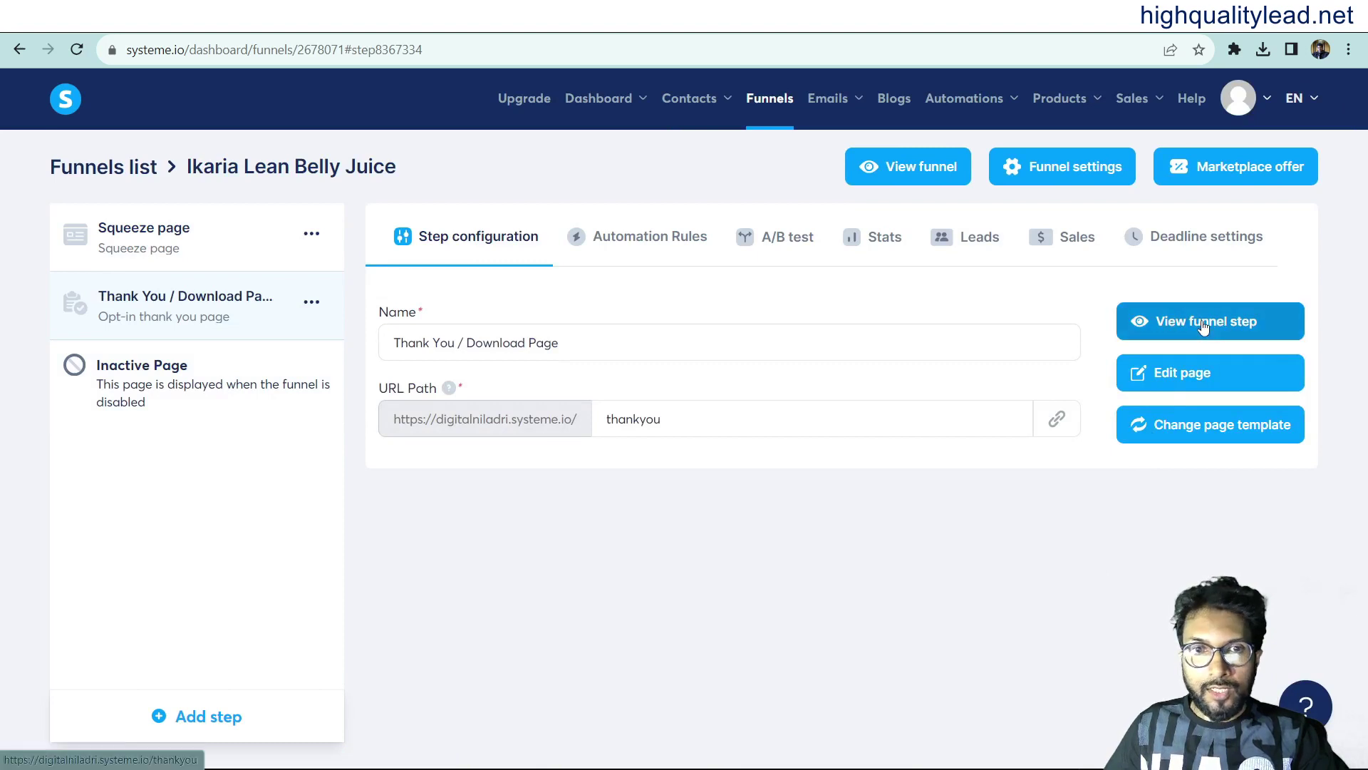
click(1057, 423)
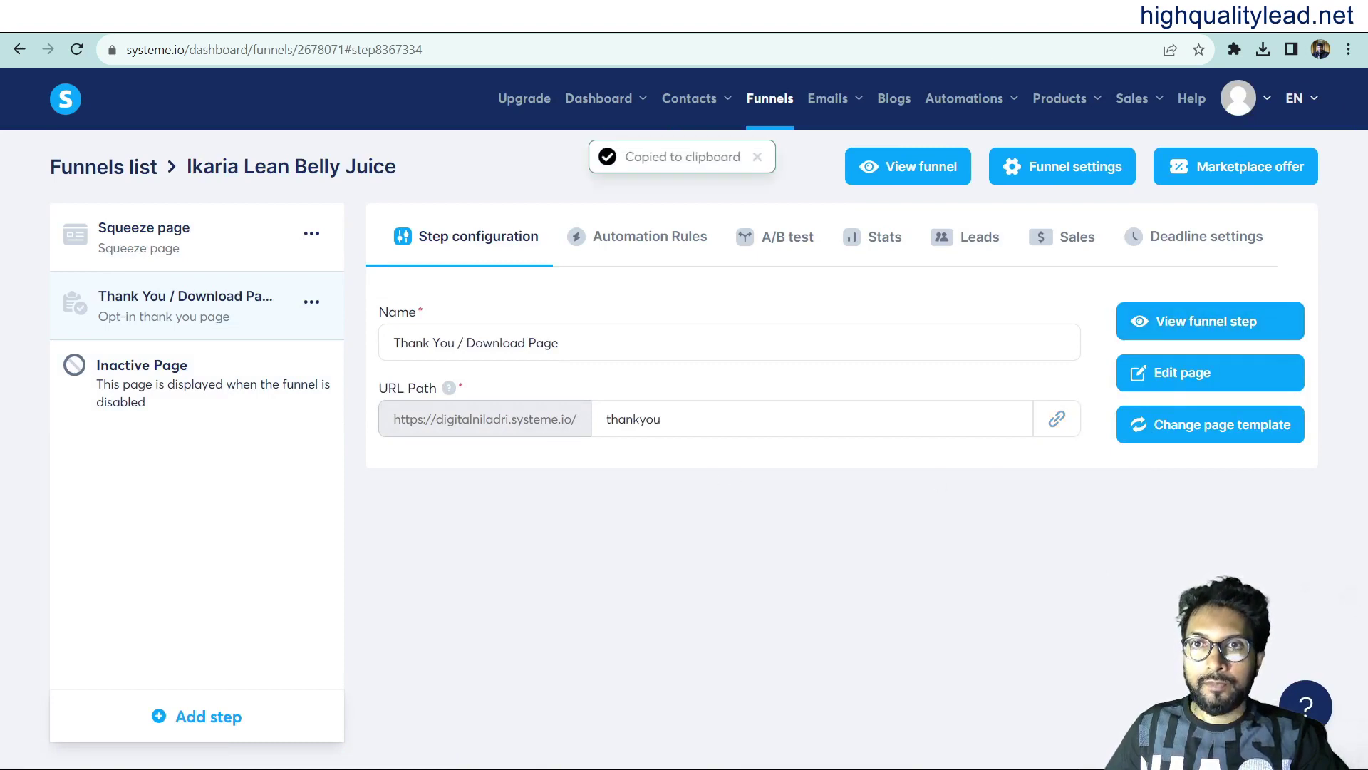
key(ctrl+t)
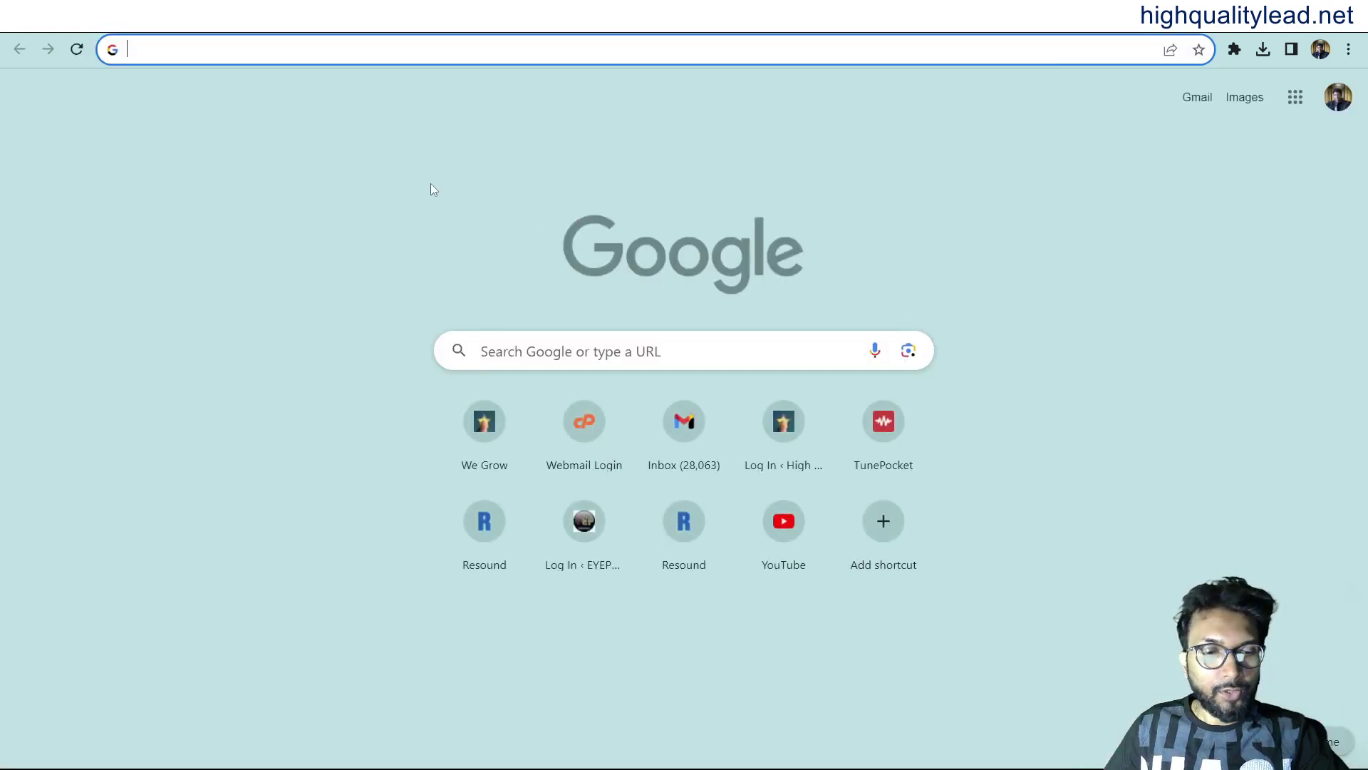
key(ctrl+v)
key(Return)
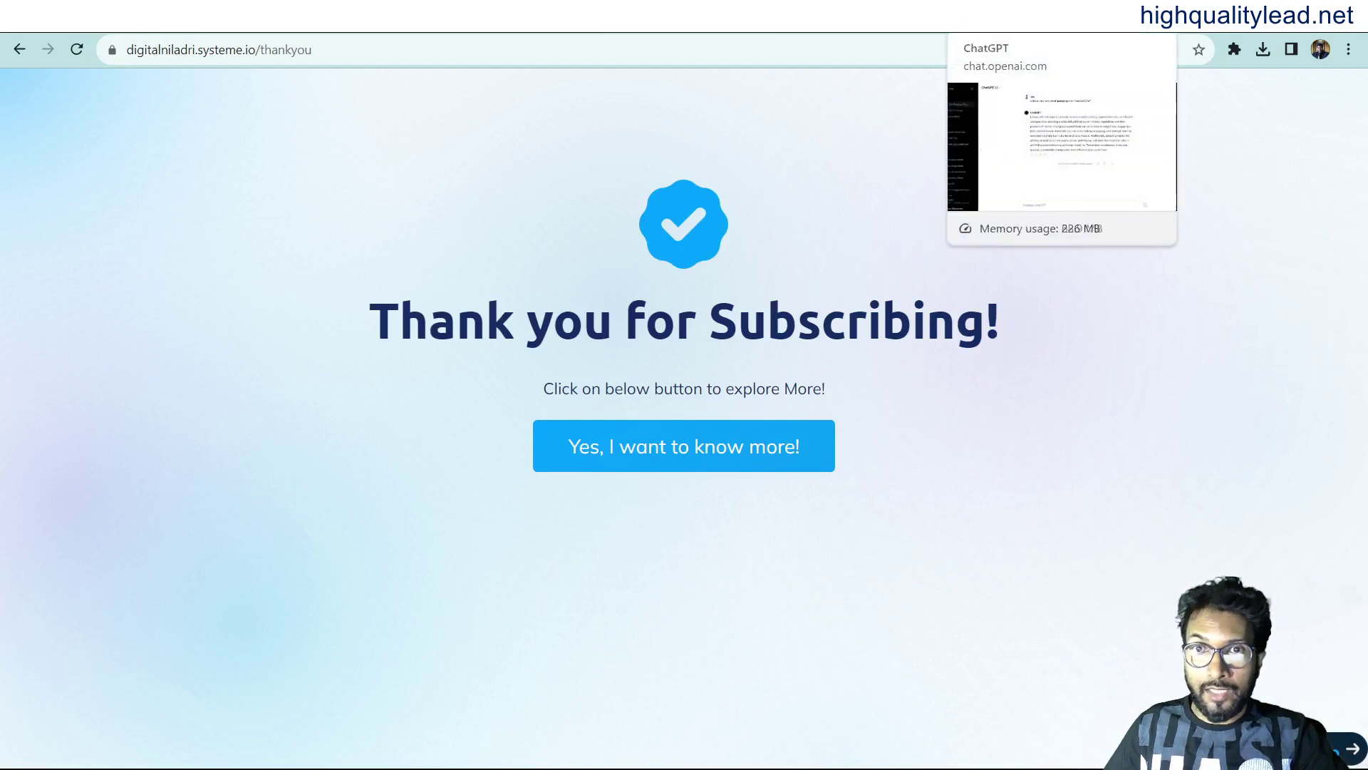
Back in the funnel, copy the Squeeze page step's public link.
click(905, 14)
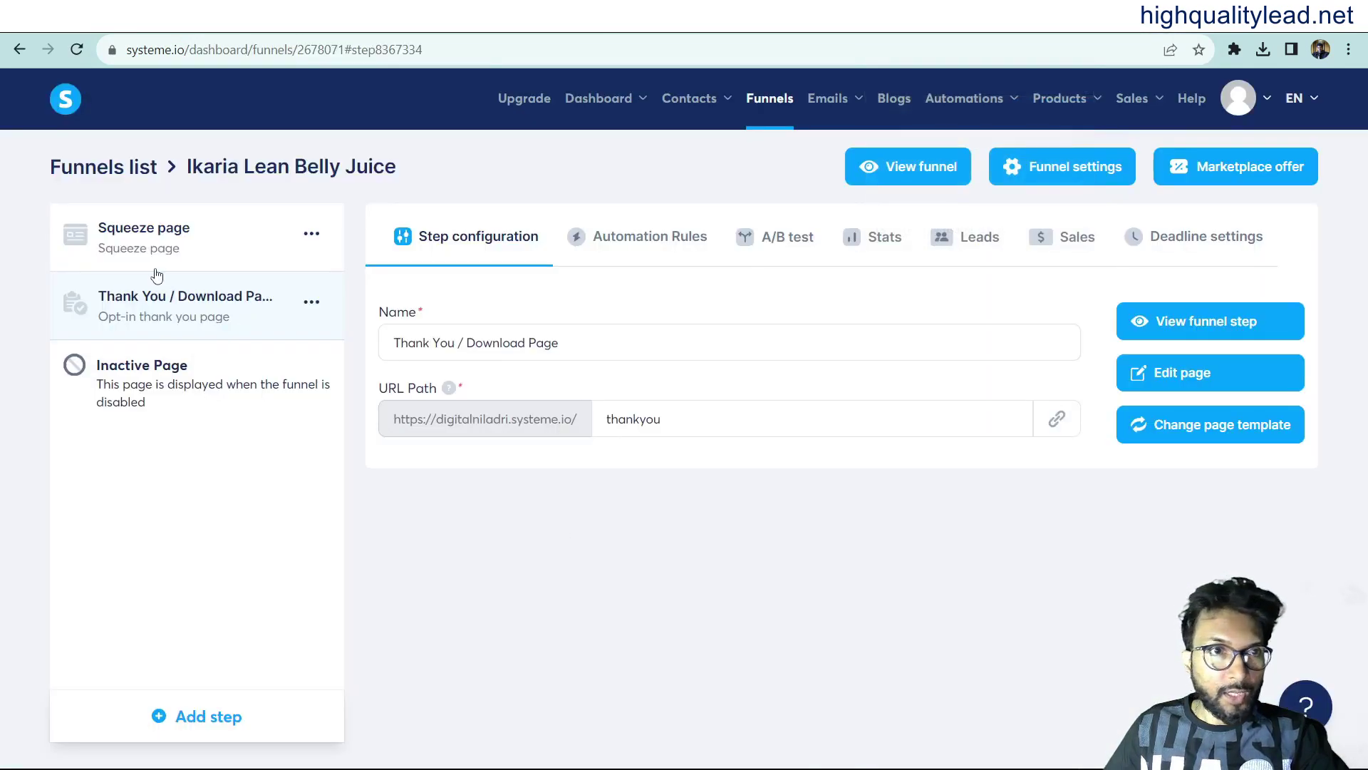
click(147, 232)
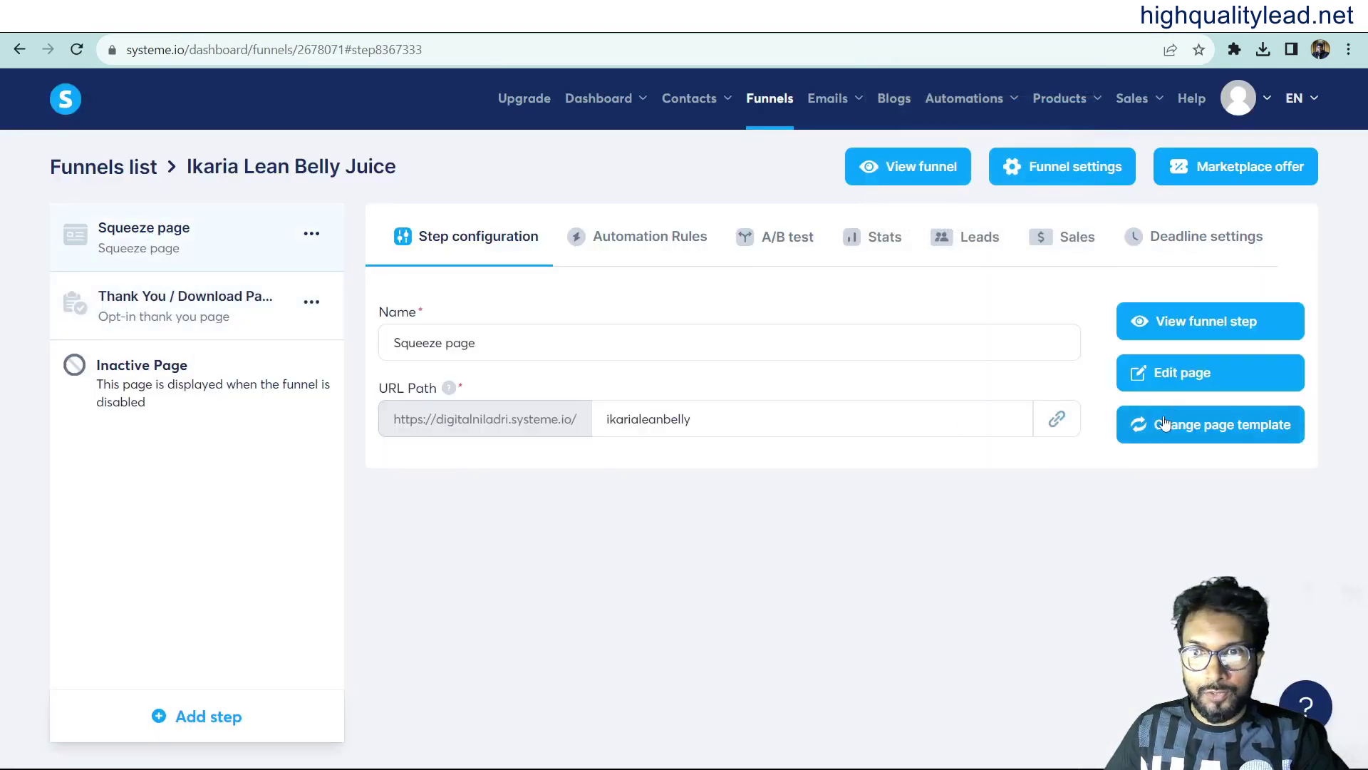
click(1058, 428)
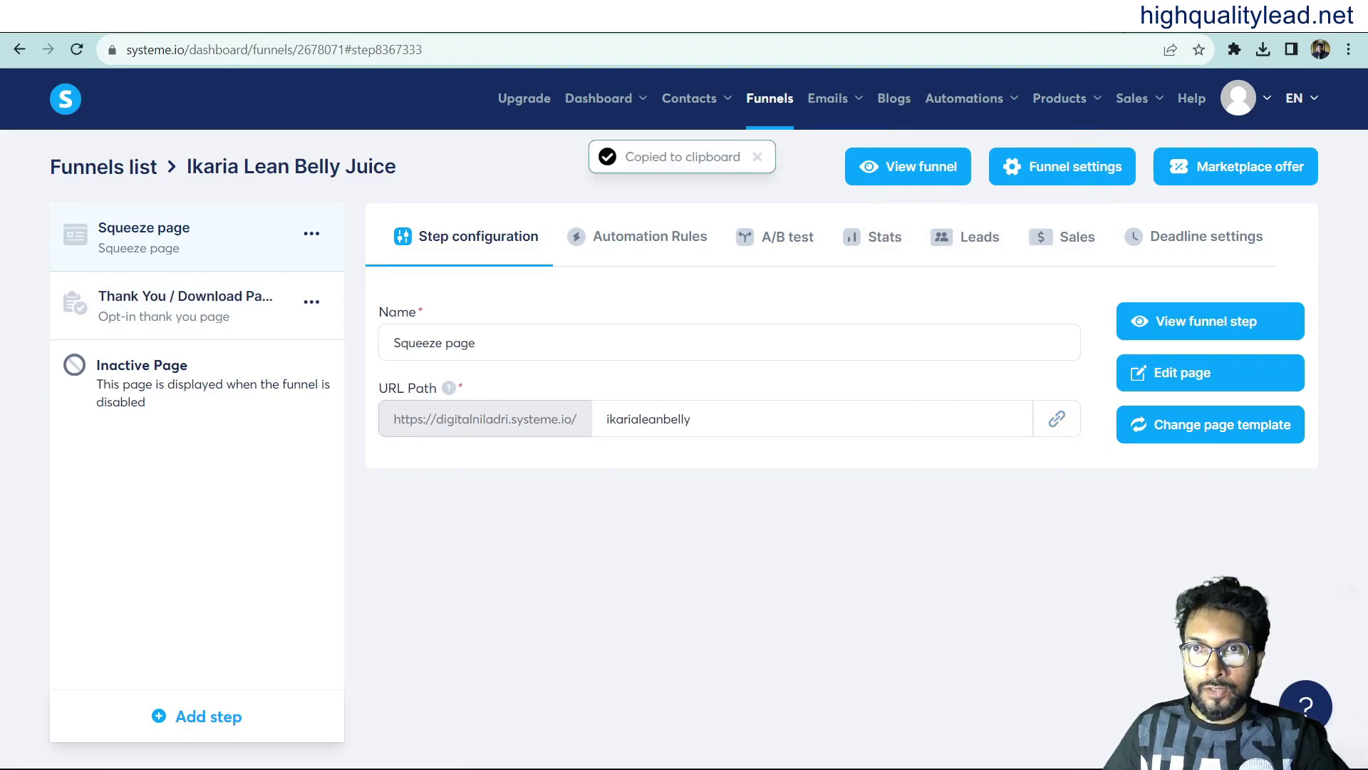
Load the copied squeeze page link in a new browser tab.
key(ctrl+t)
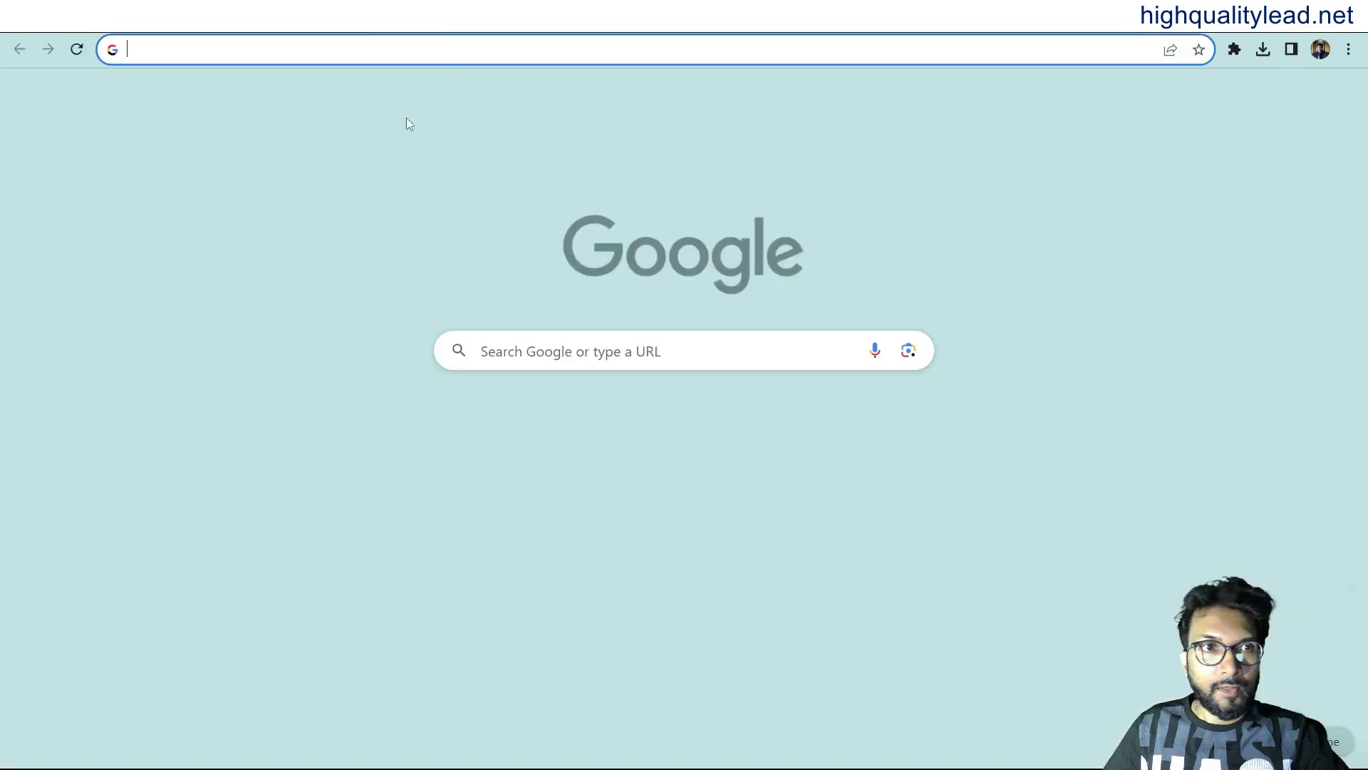
key(ctrl+v)
key(Return)
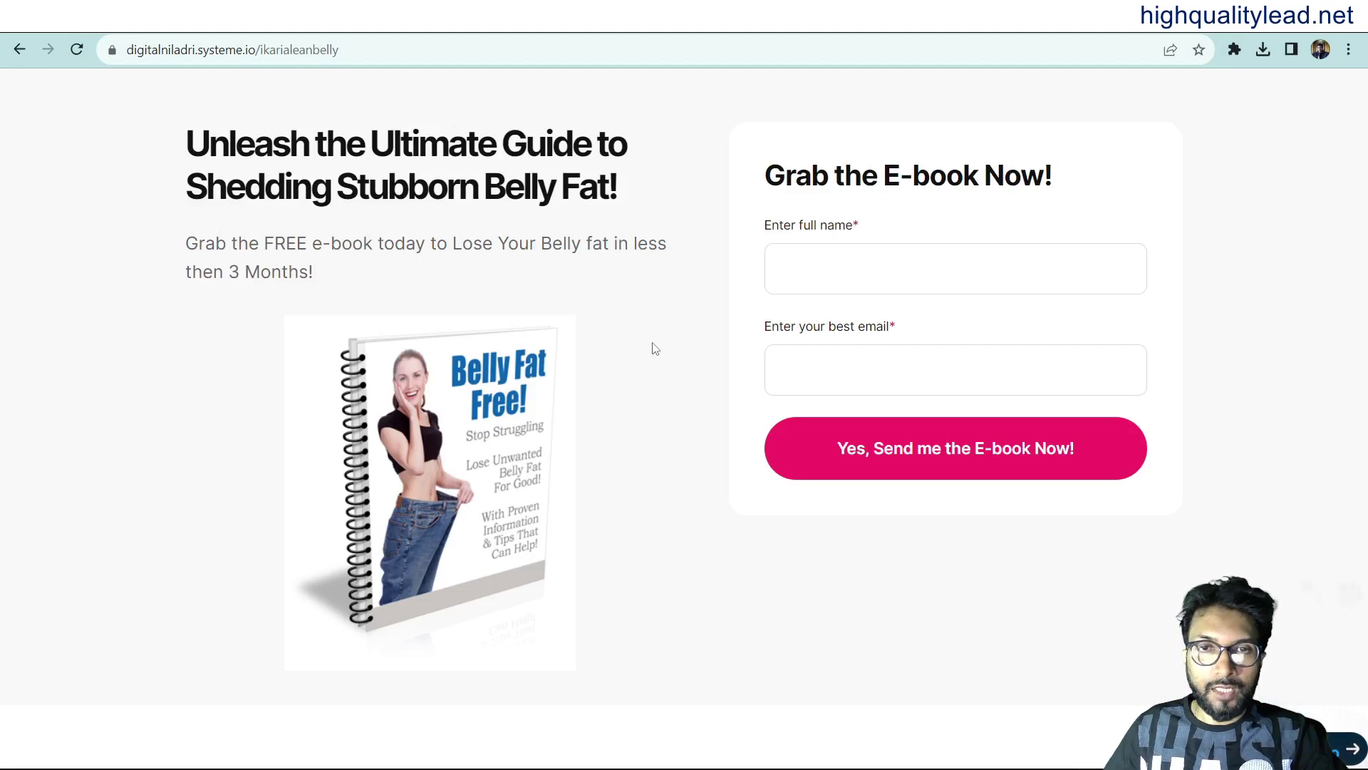
Fill the opt-in form with a test full name and a saved e-mail address, then submit it.
click(868, 274)
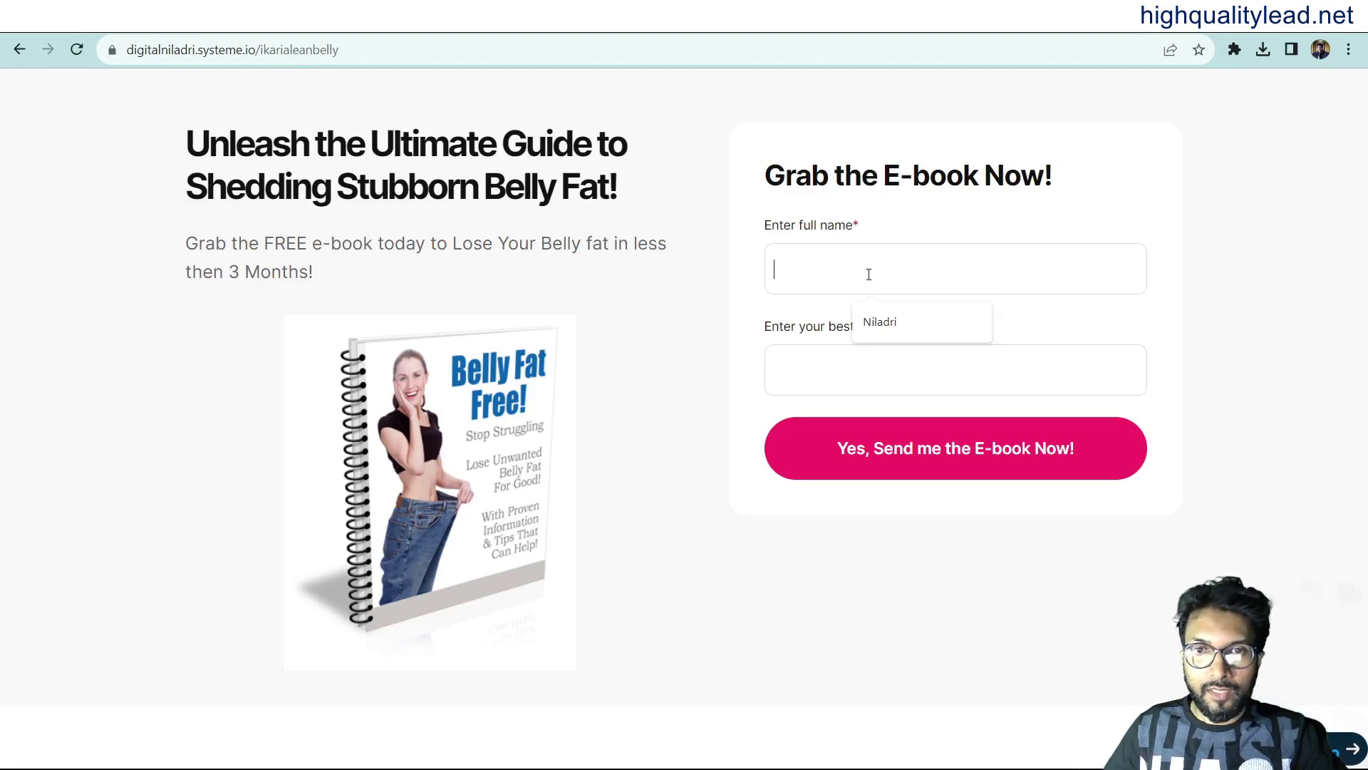
click(884, 322)
click(812, 378)
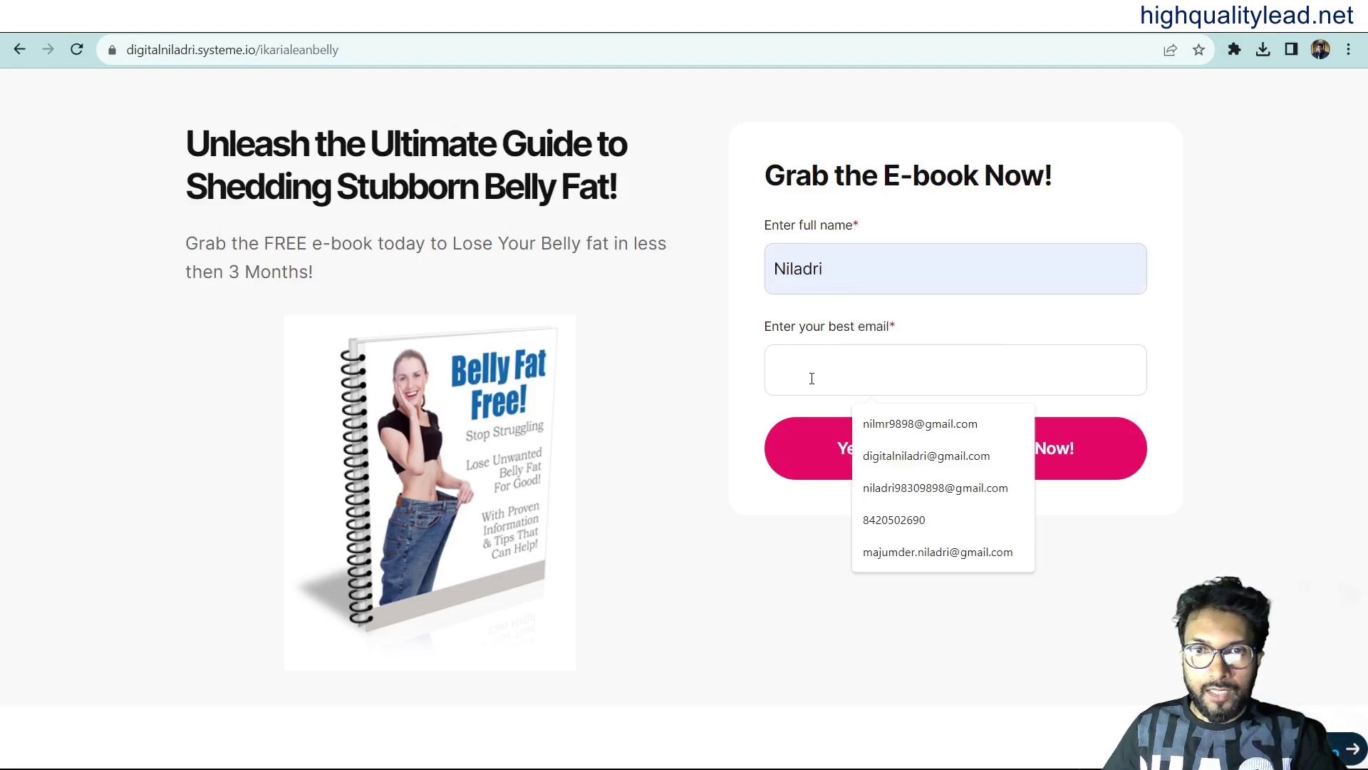
click(892, 263)
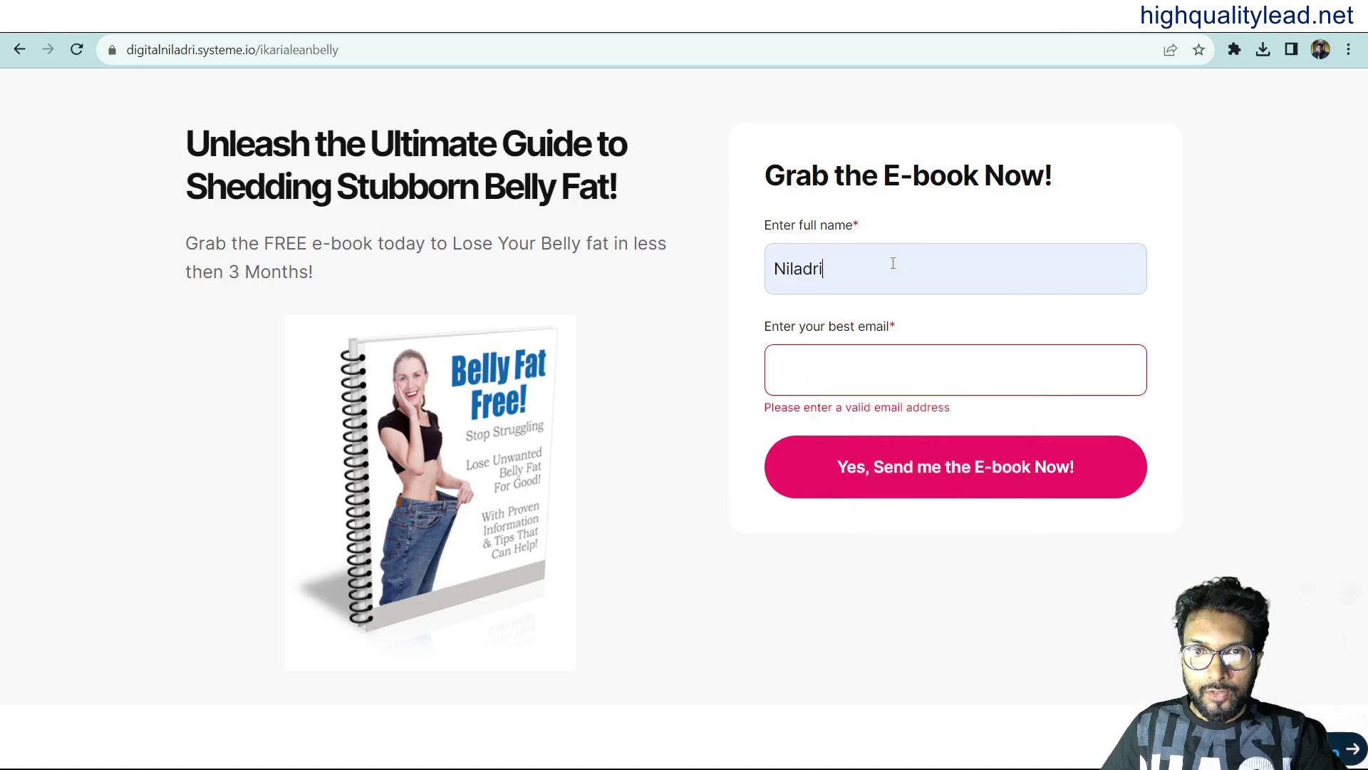
drag(891, 263, 717, 269)
key(BackSpace)
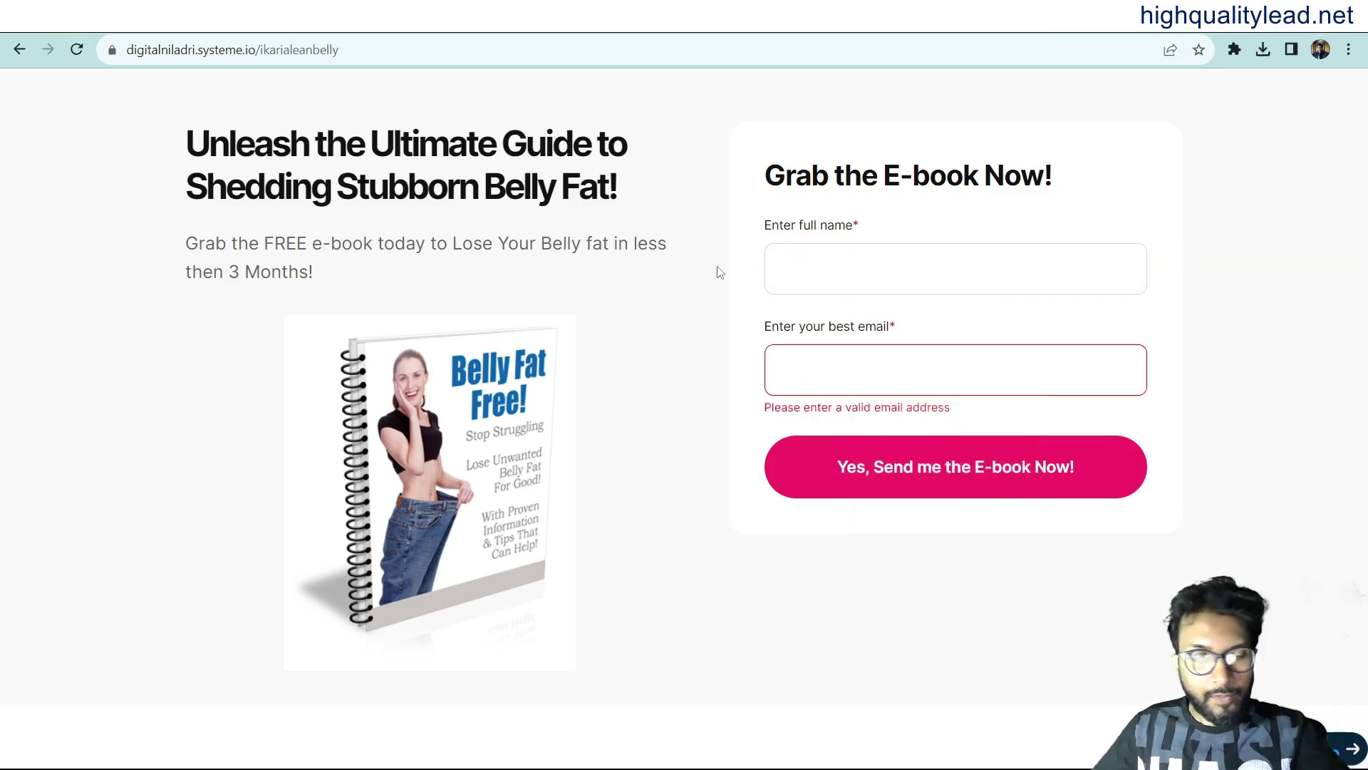
text(NM)
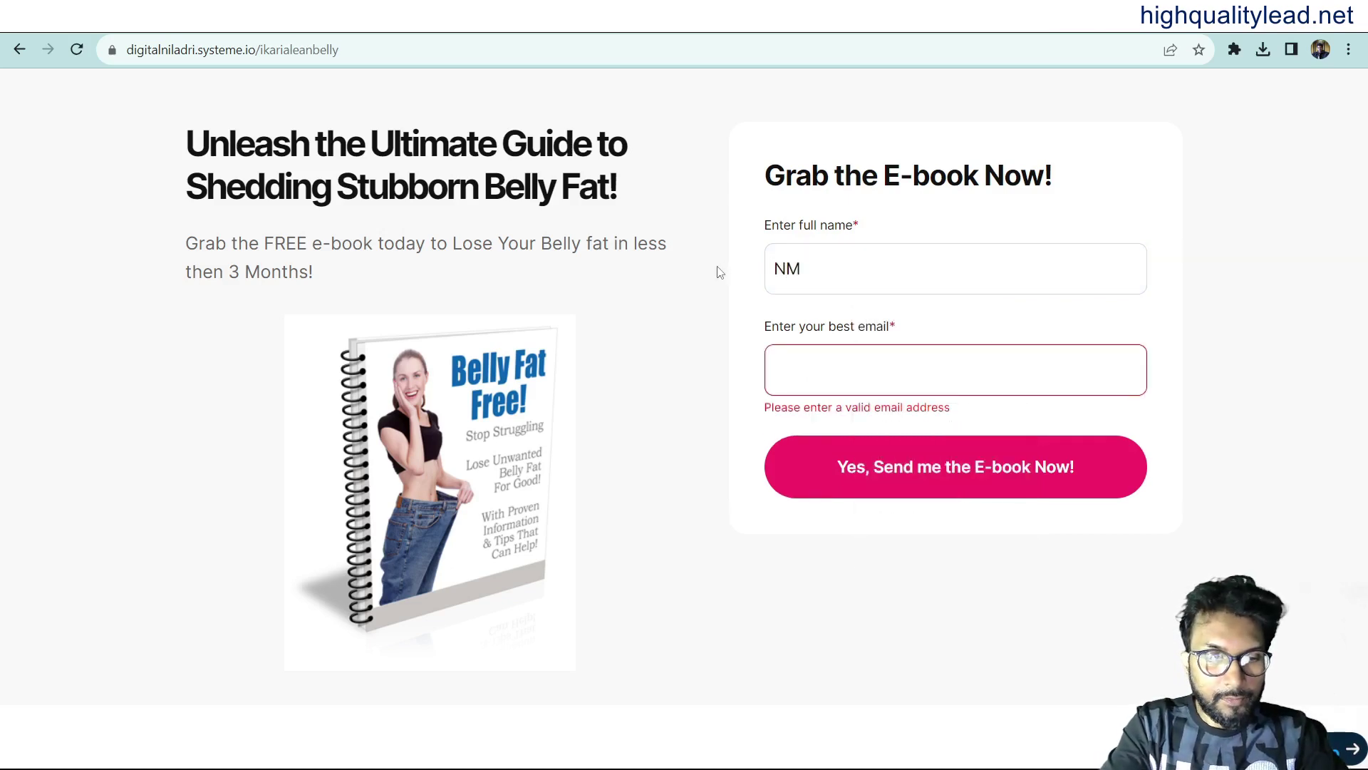
text(J)
click(850, 371)
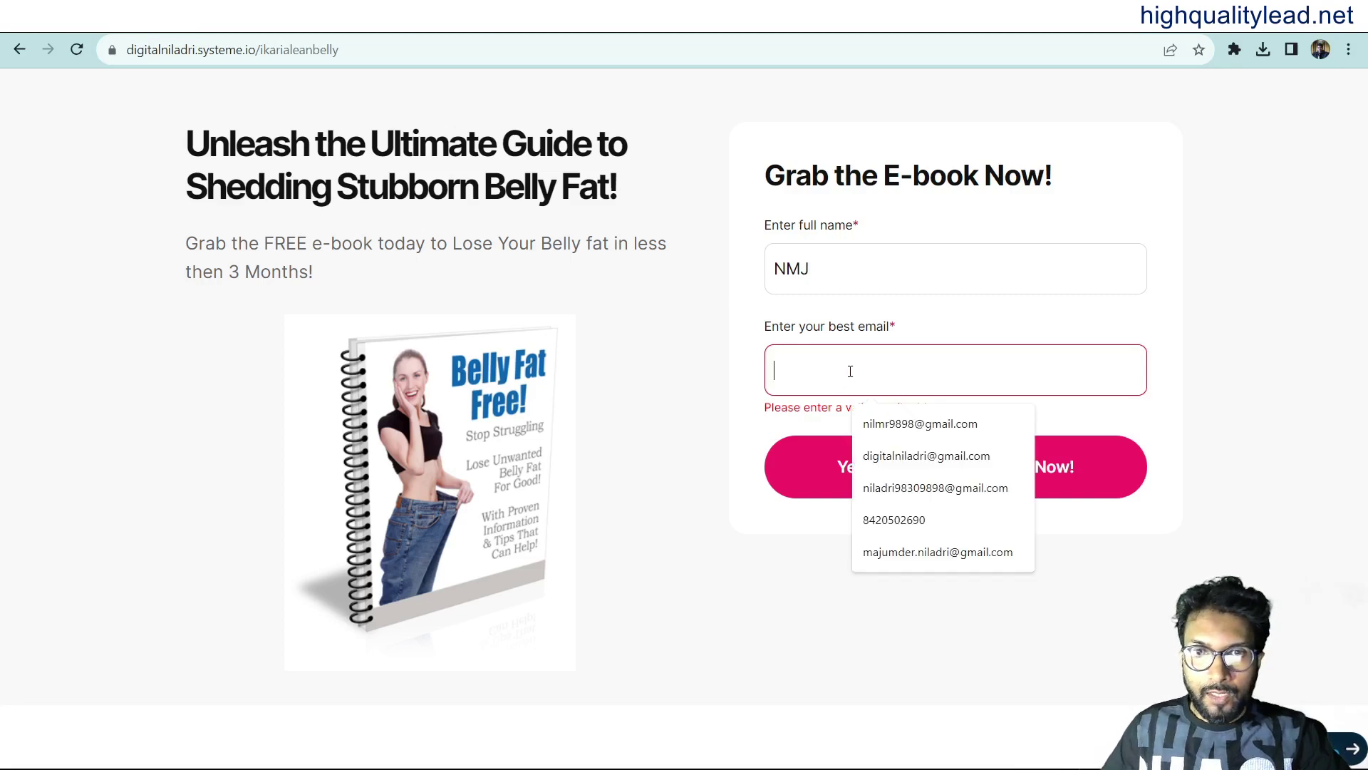
click(908, 425)
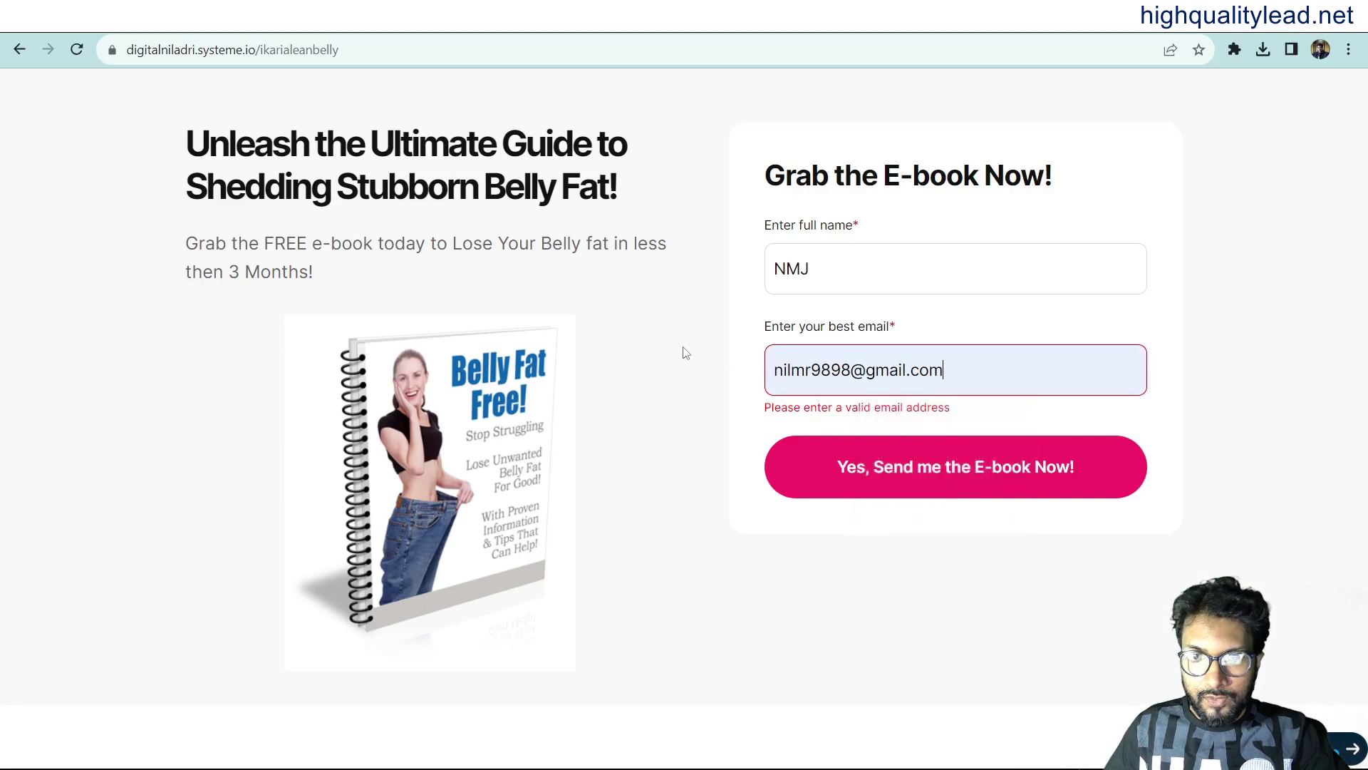
click(930, 452)
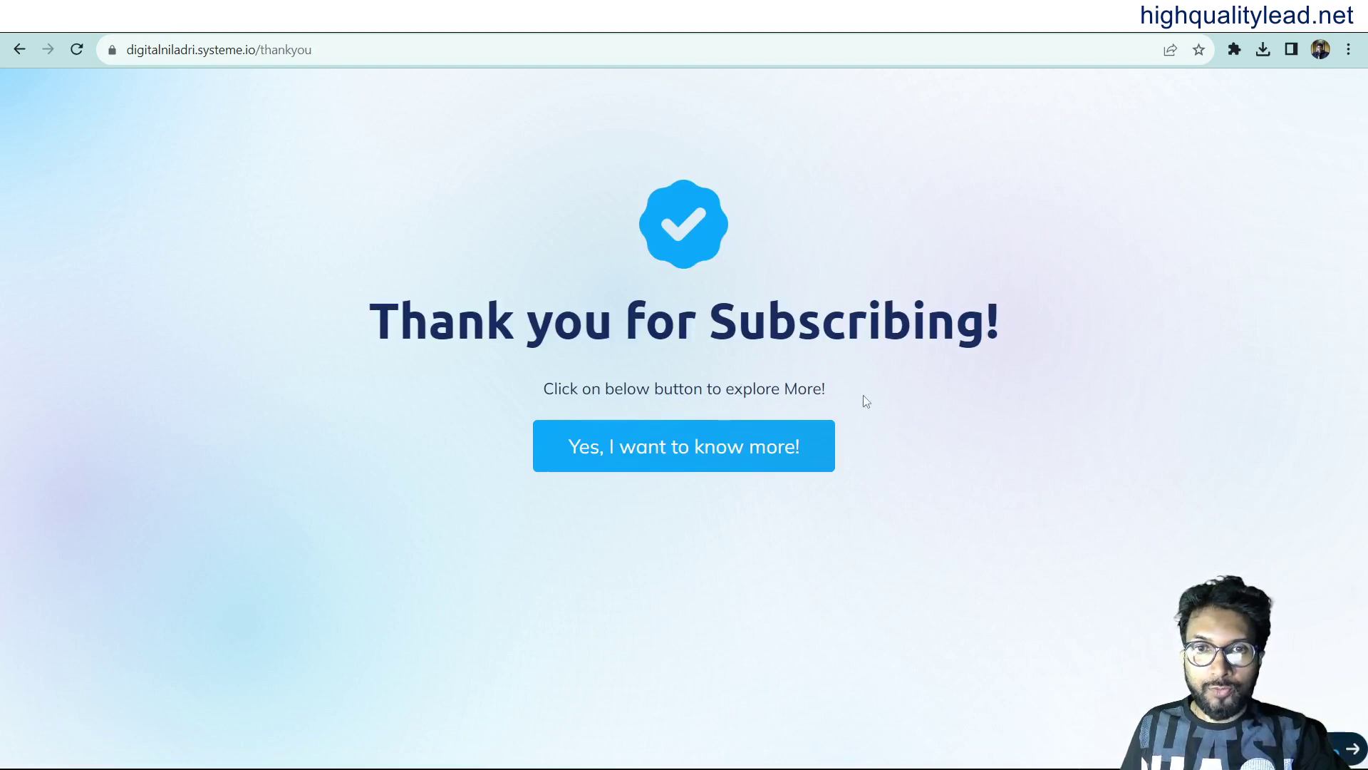
Open the sales page via 'Yes, I want to know more!', browse it, then go to the Gmail tab.
click(668, 457)
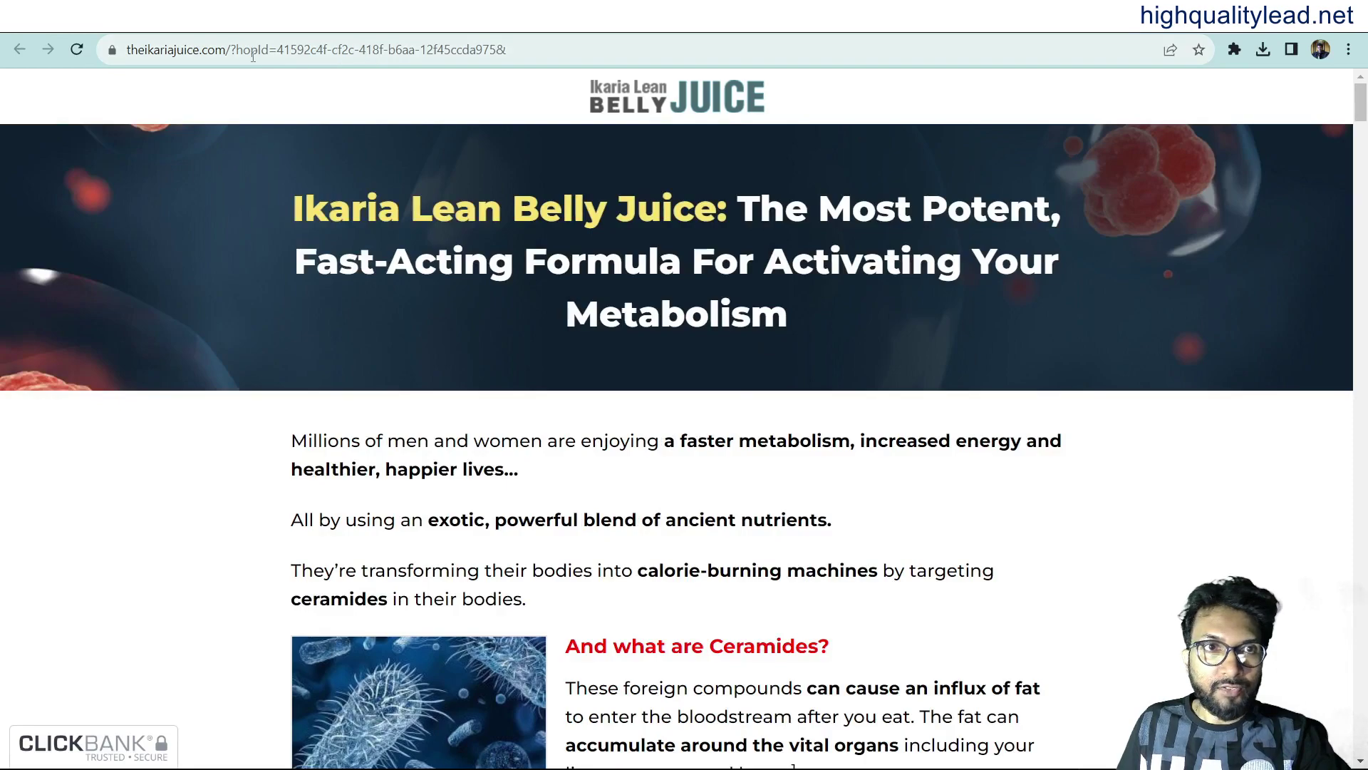
scroll(630, 352, down, 20)
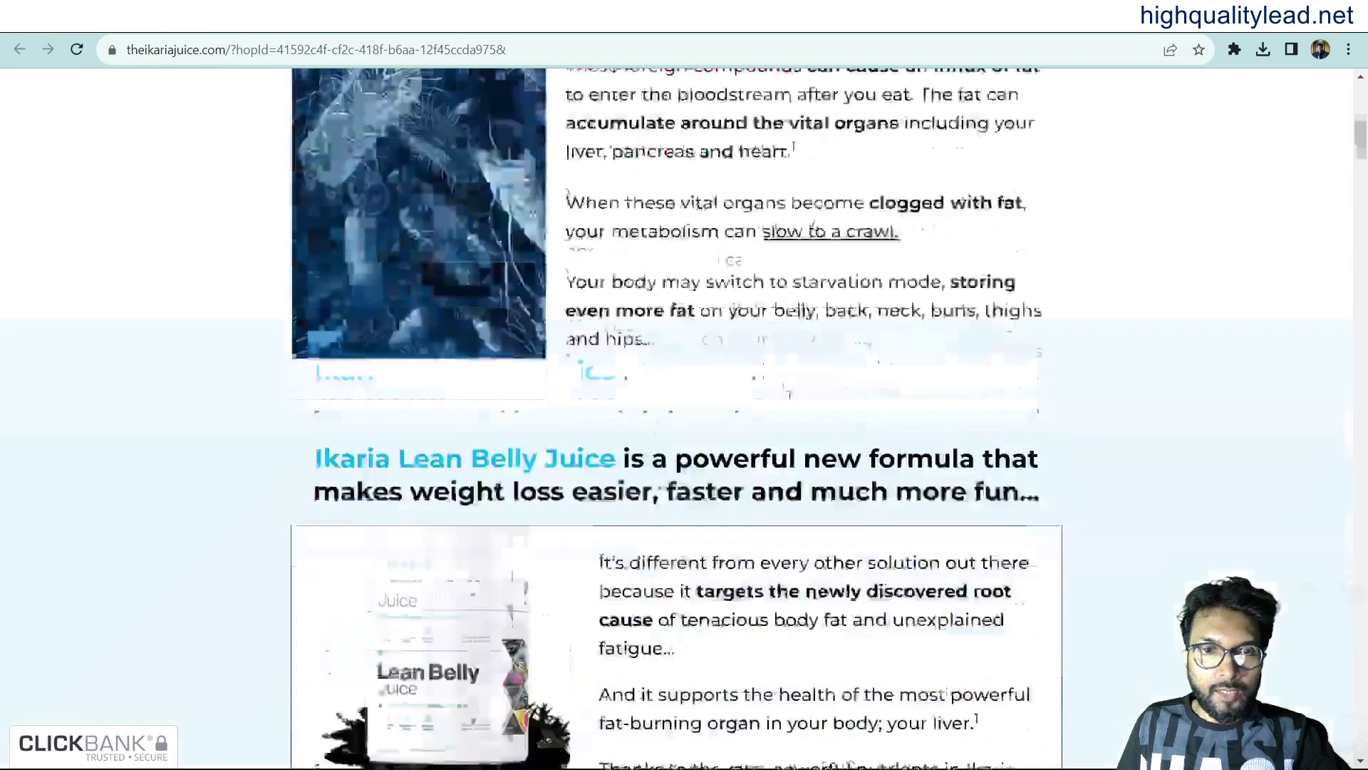
scroll(857, 416, down, 9)
scroll(852, 415, up, 12)
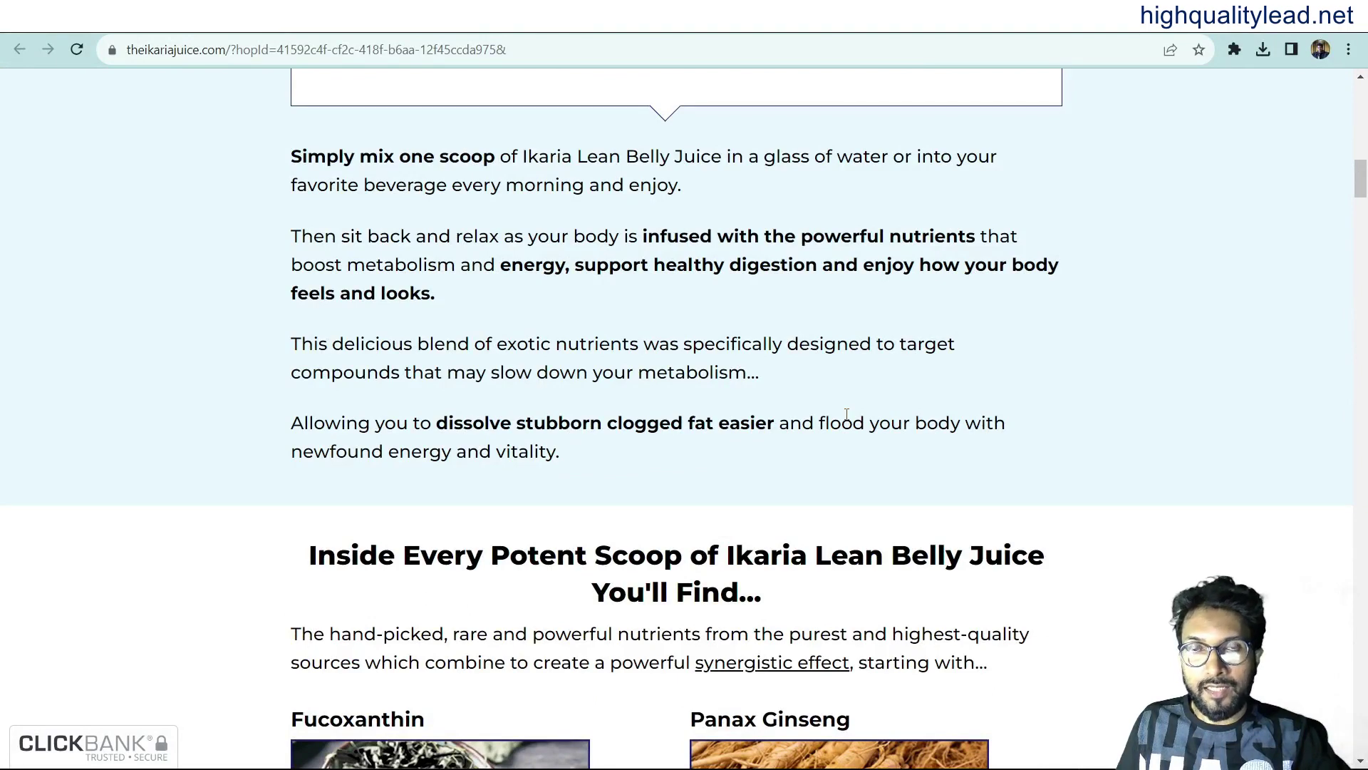
key(ctrl+Tab)
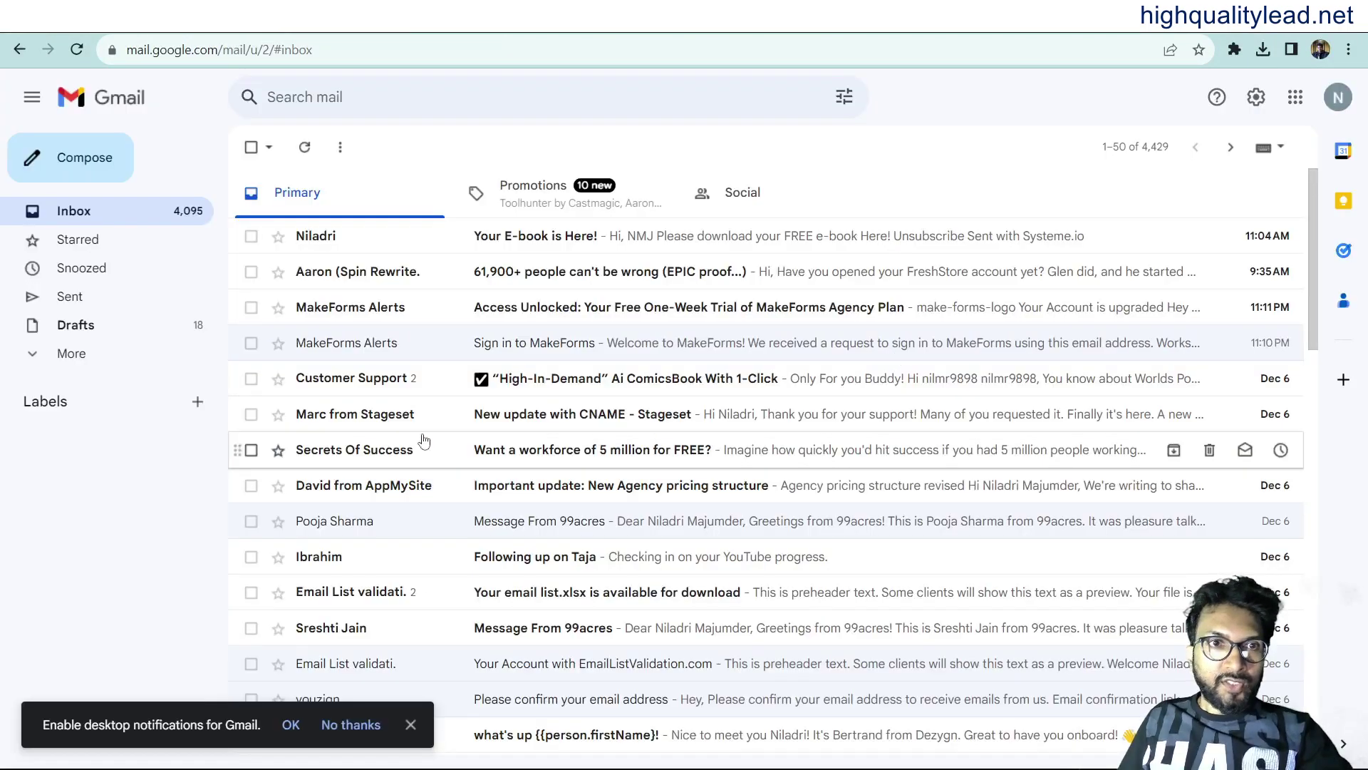
Open the 'Your E-book is Here!' email and follow its e-book download link.
click(448, 243)
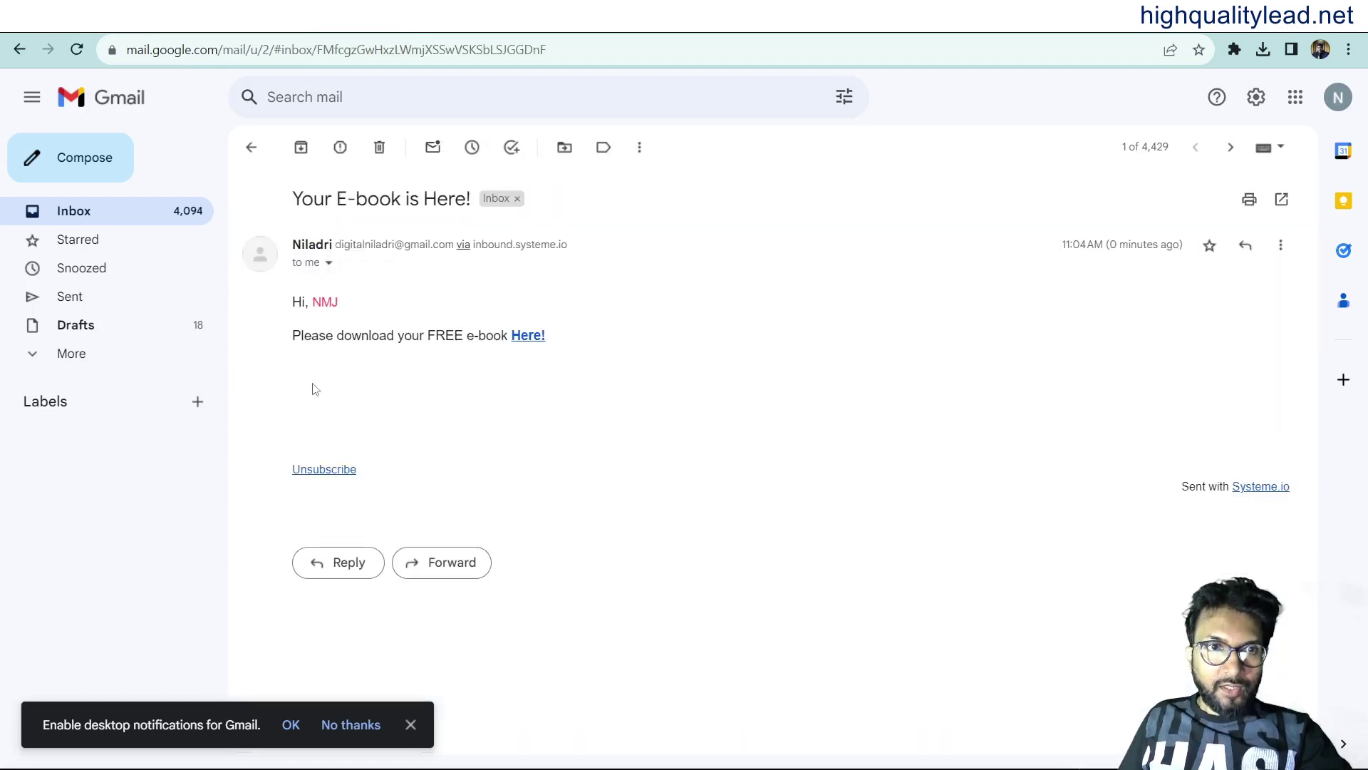
double_click(319, 300)
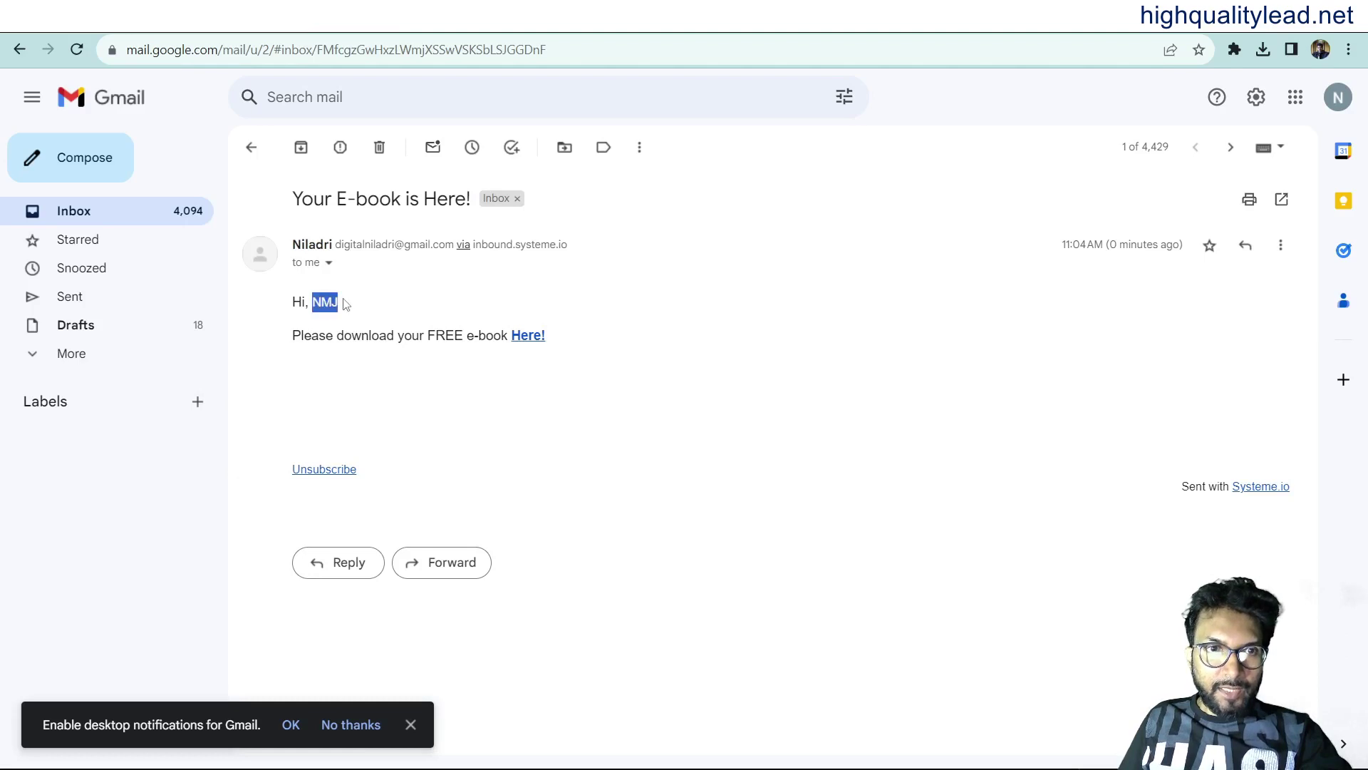
click(361, 306)
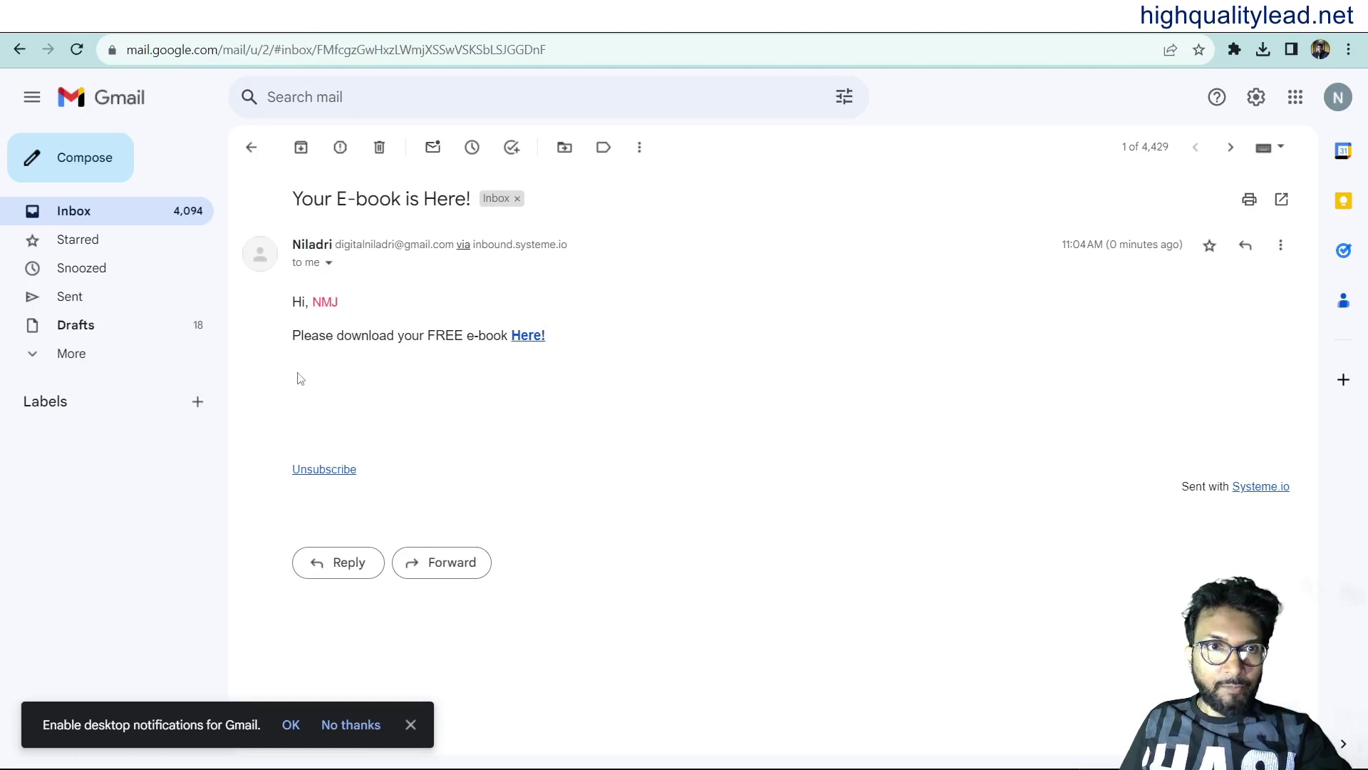
drag(293, 335, 489, 337)
click(498, 335)
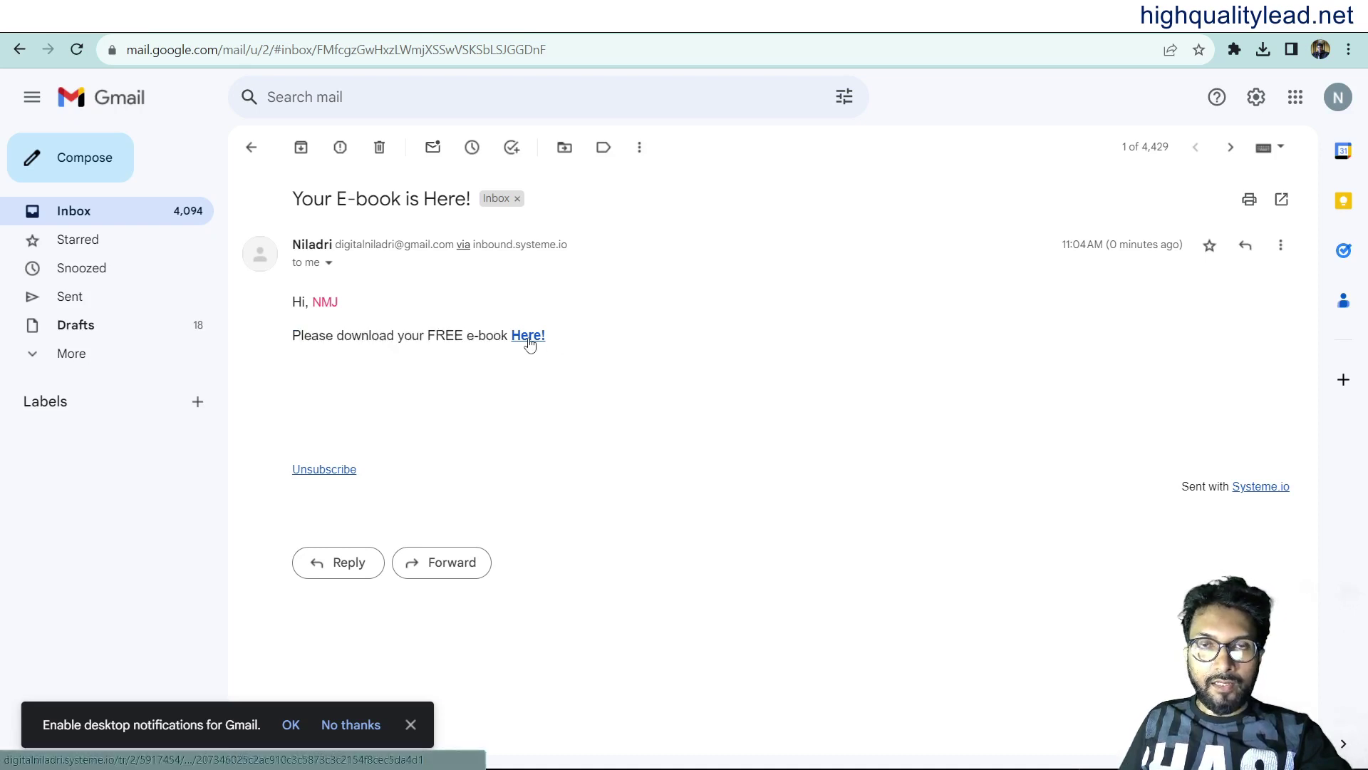
click(528, 335)
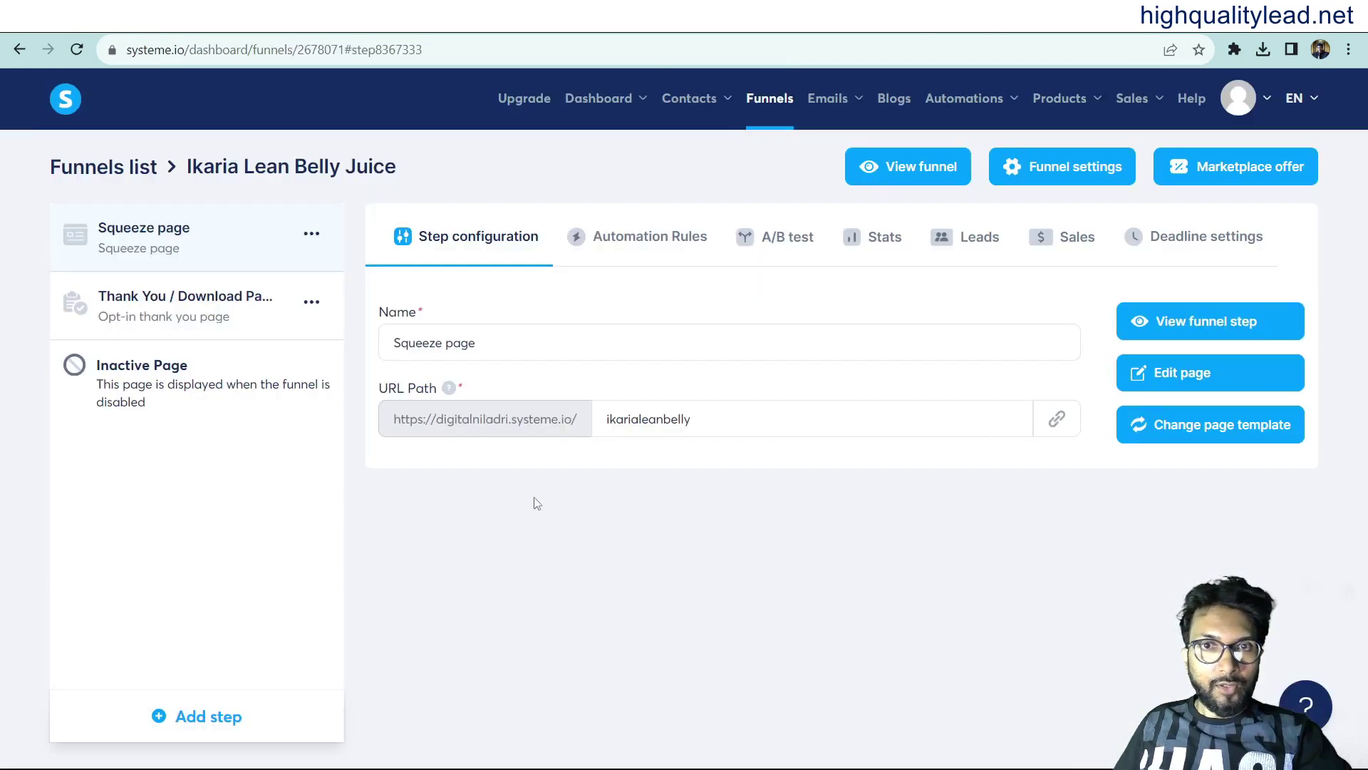
In systeme.io, open the Ikaria Lean Belly Juice campaign from Emails > Campaigns.
mouse_move(827, 99)
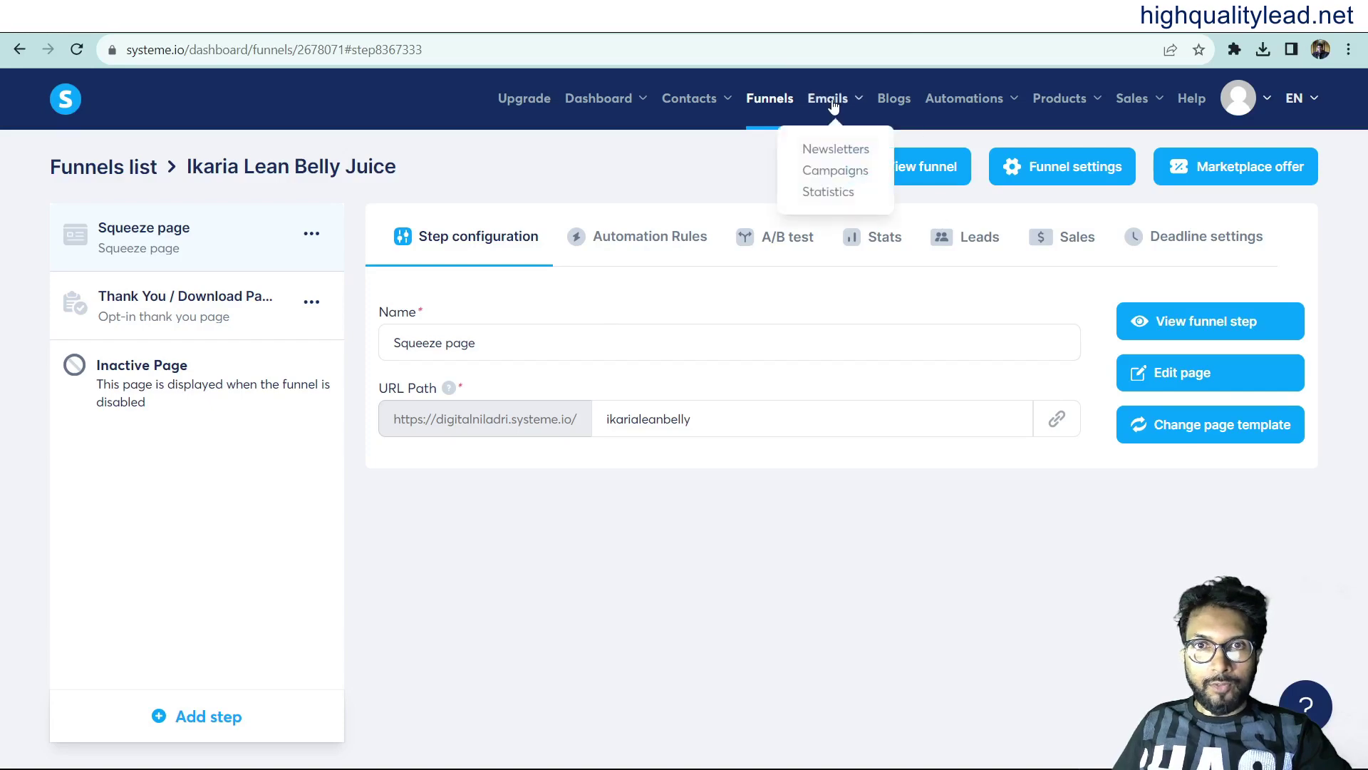
click(817, 177)
click(136, 277)
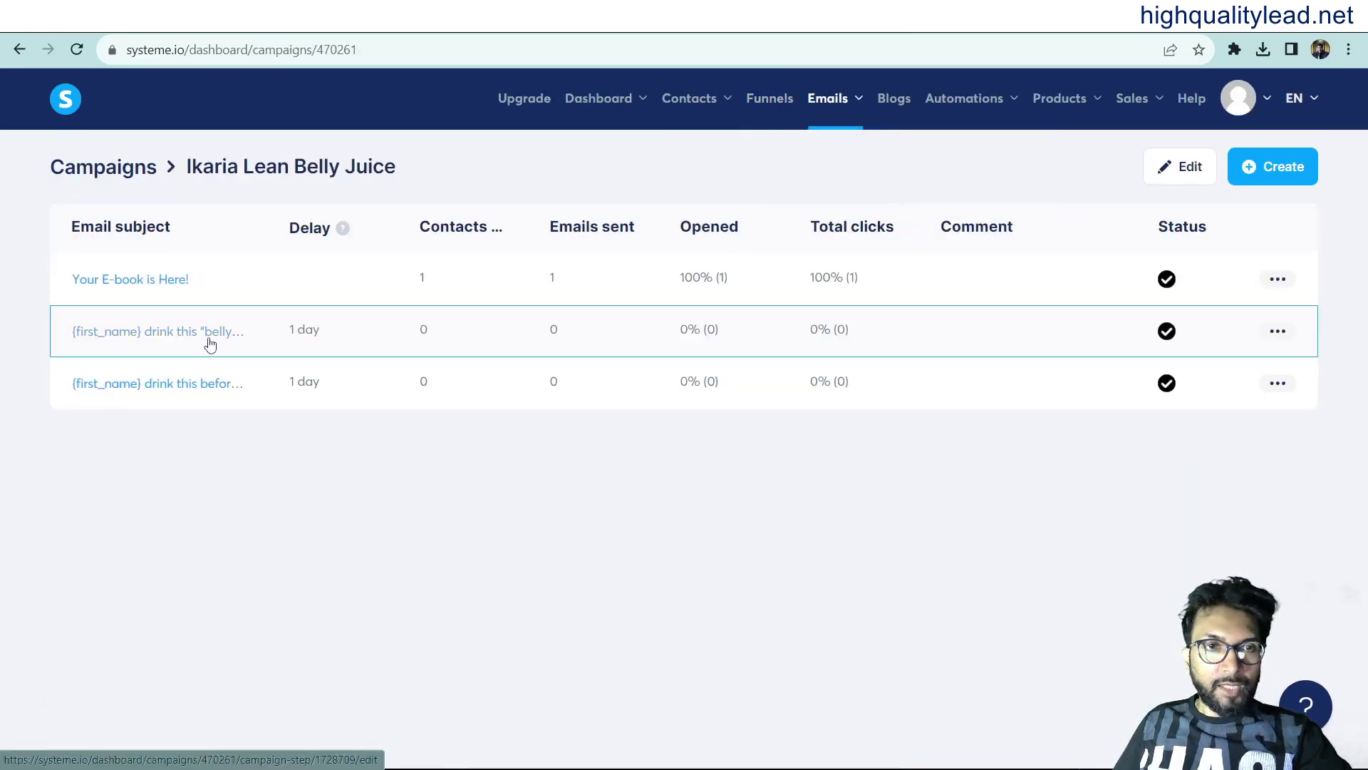